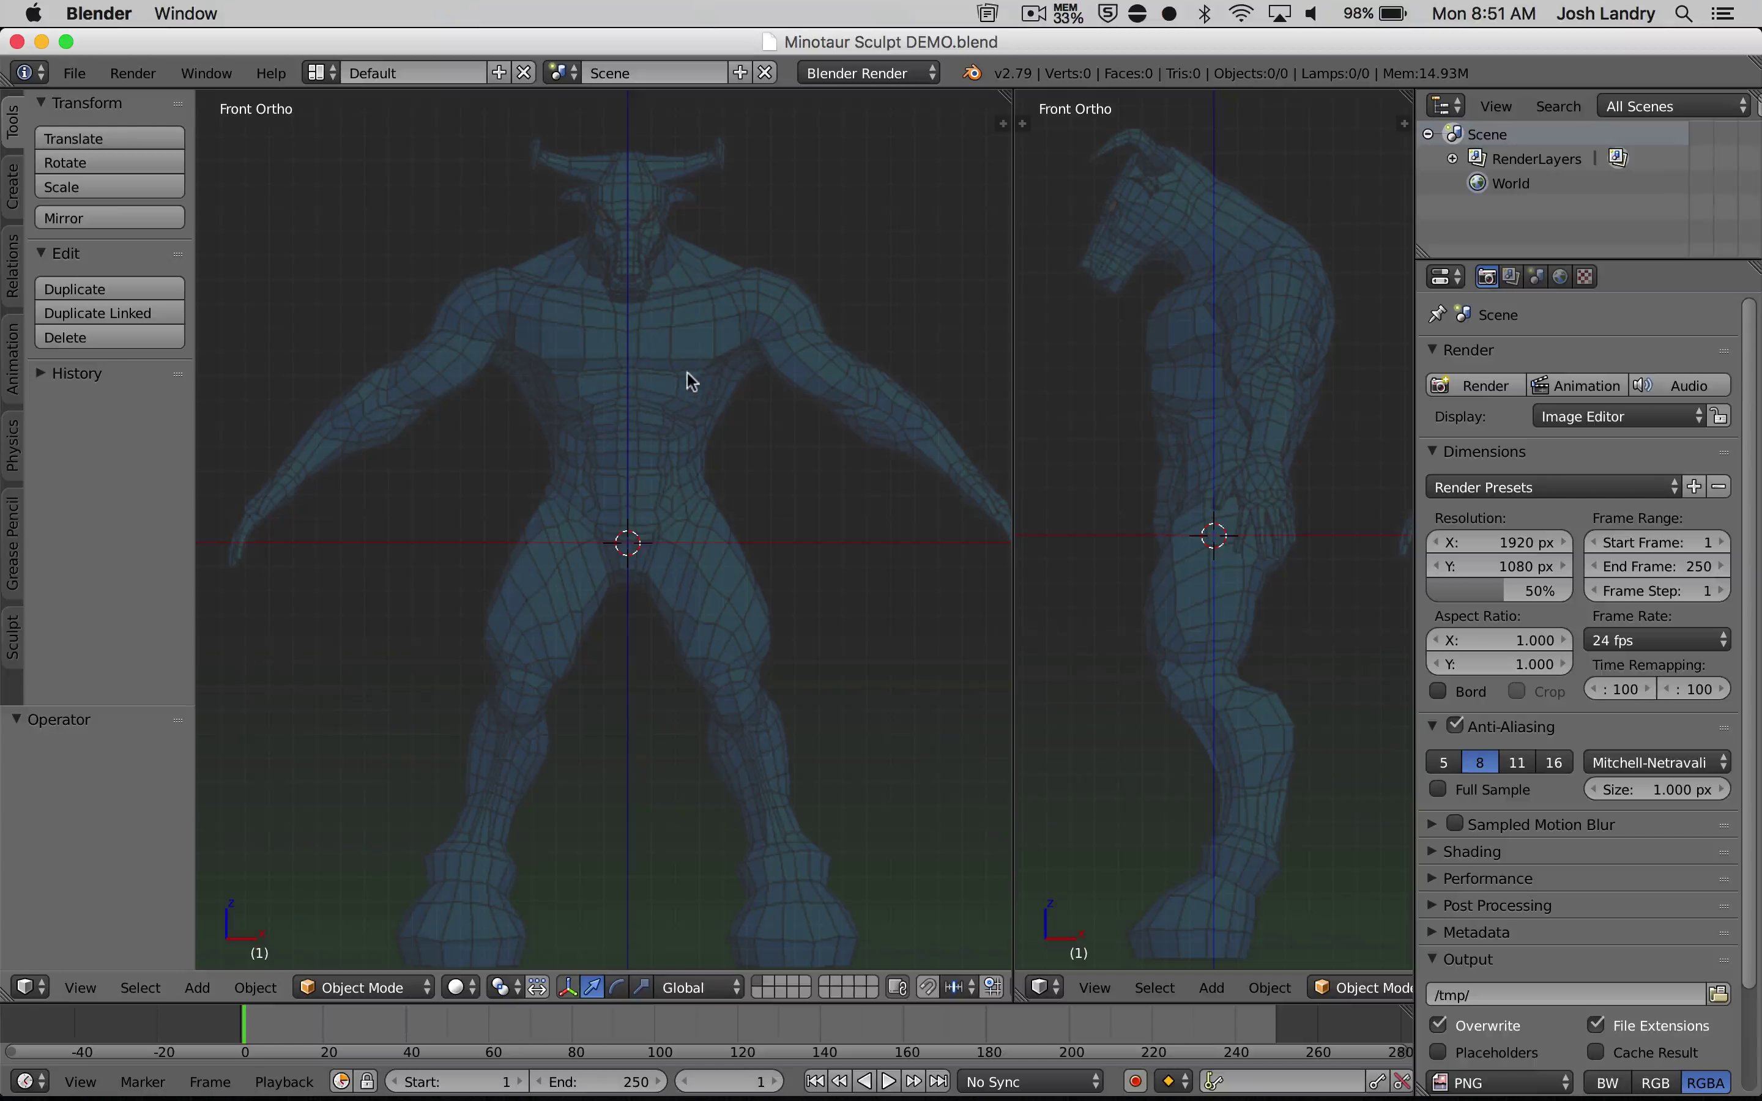
# Place the 3D cursor at several spots over the reference figure and return it to the scene origin
pyautogui.click(680, 354)
pyautogui.click(785, 395)
pyautogui.click(542, 356)
pyautogui.click(658, 333)
pyautogui.click(704, 302)
pyautogui.hotkey('shift', 'c')
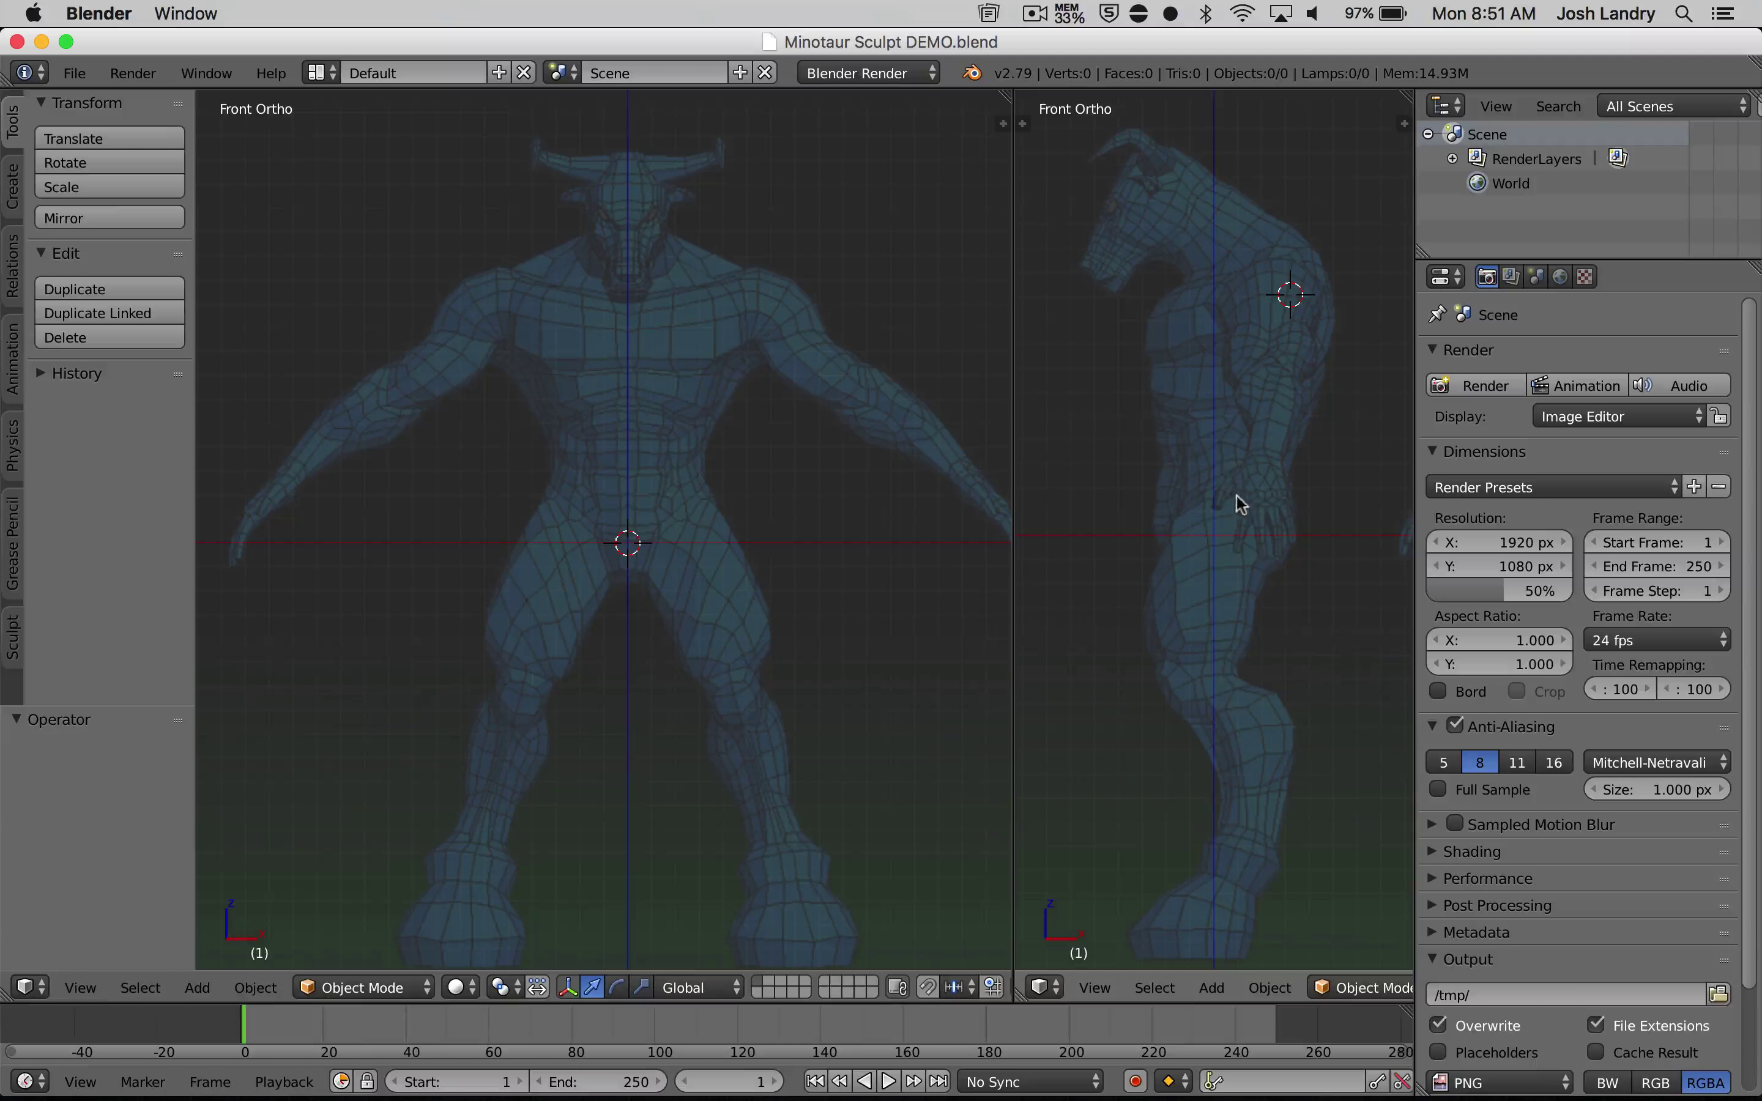
pyautogui.press('shift')
pyautogui.hotkey('shift', 'c')
pyautogui.press('shift')
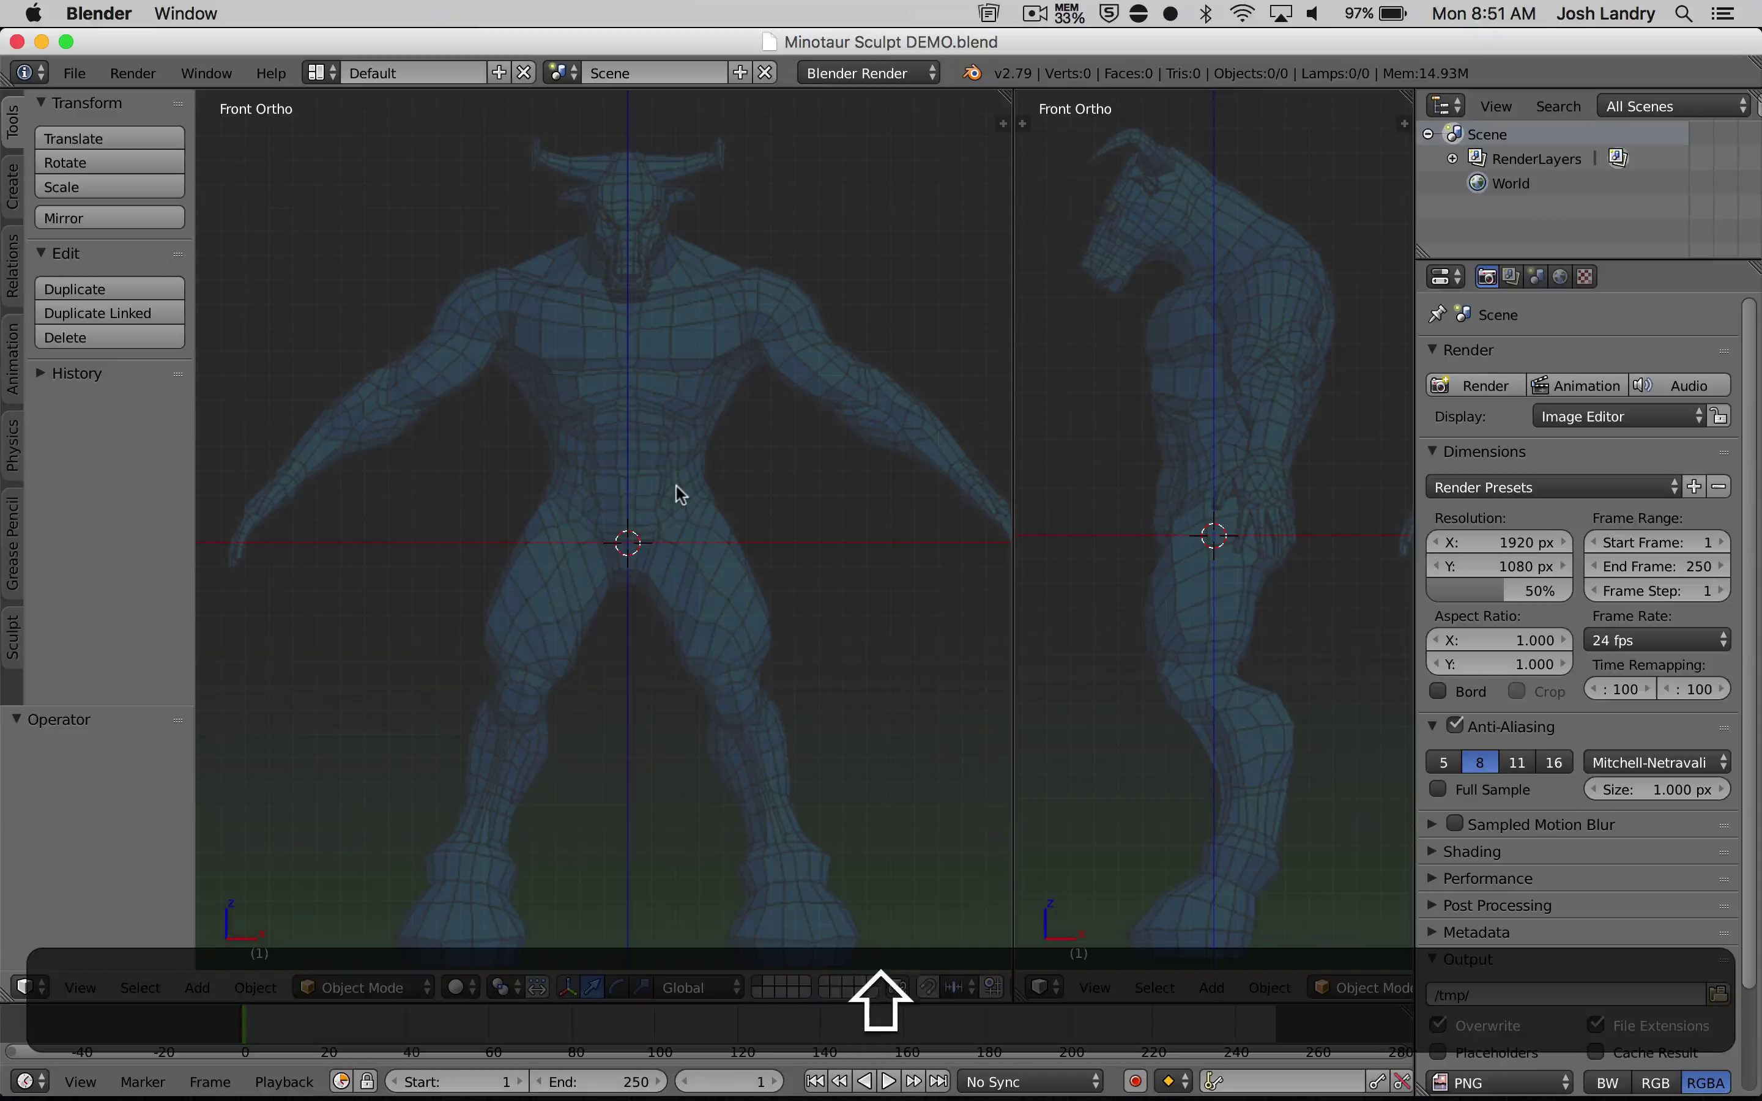
# Add a plane mesh at the scene origin and switch it to Edit Mode
pyautogui.hotkey('shift', 'a')
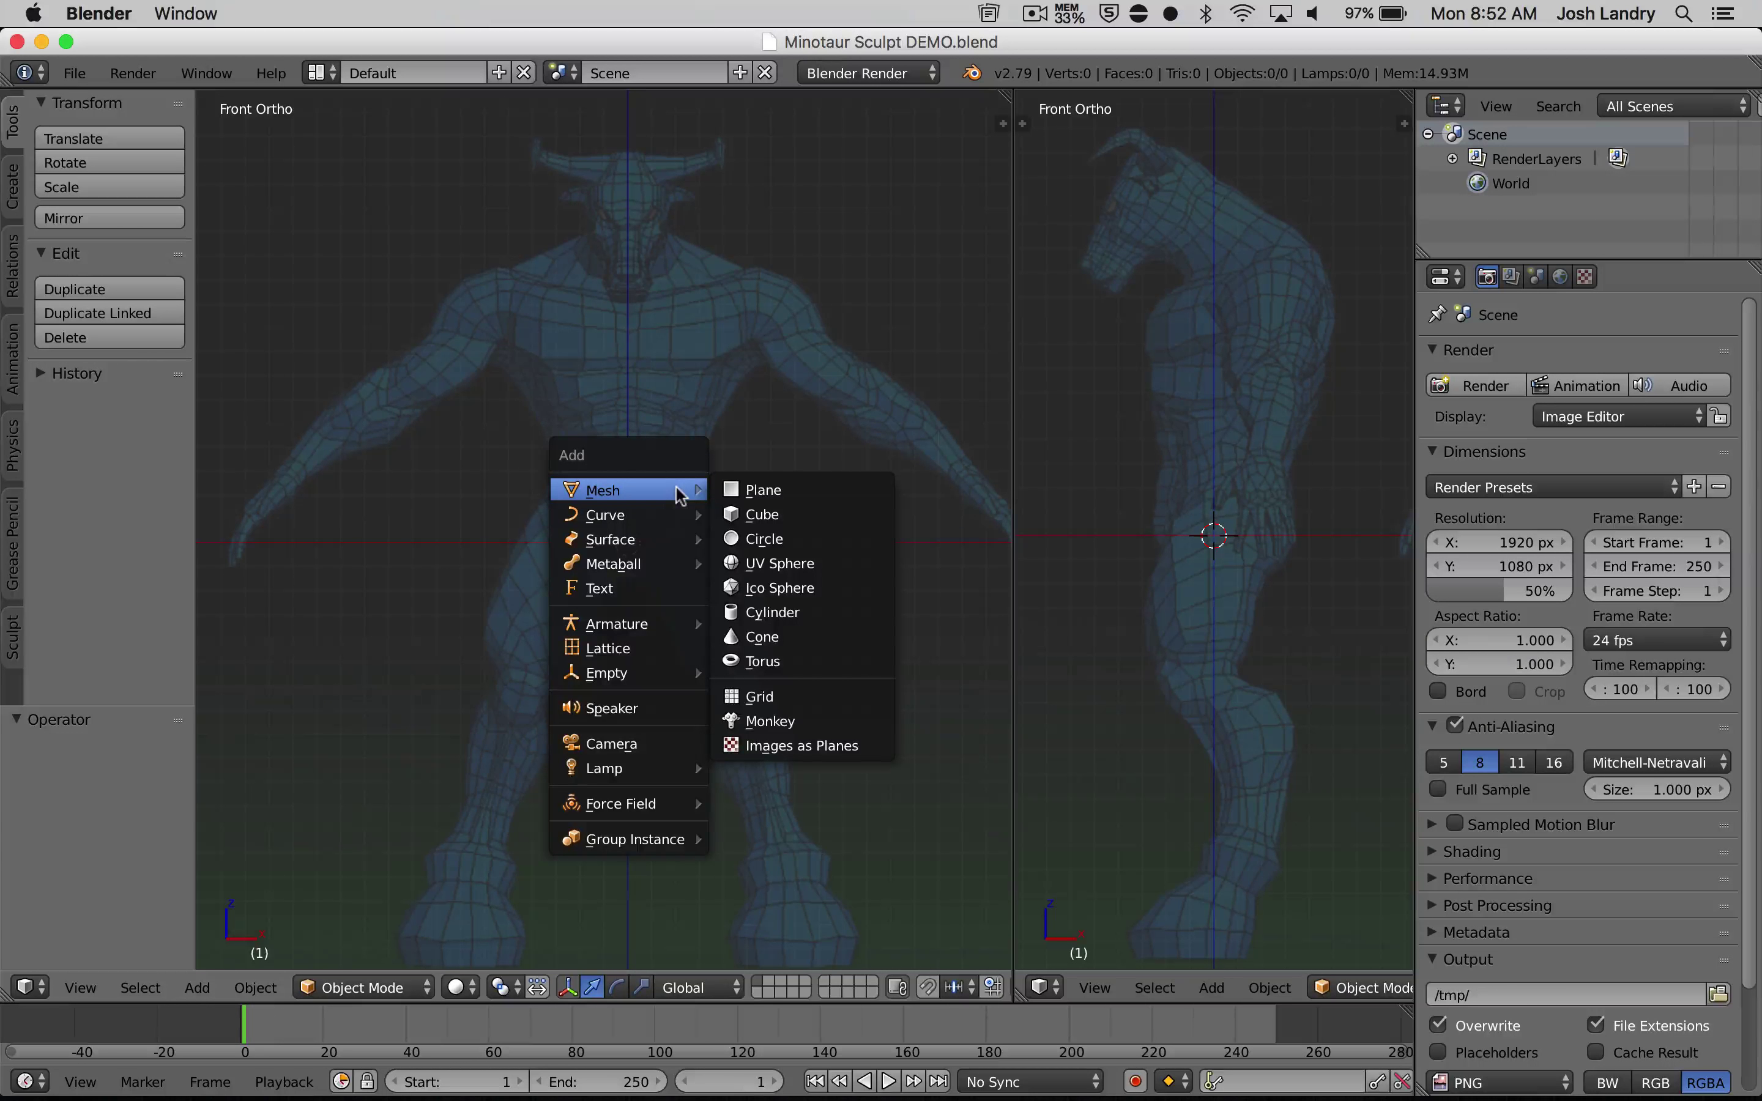
pyautogui.click(761, 490)
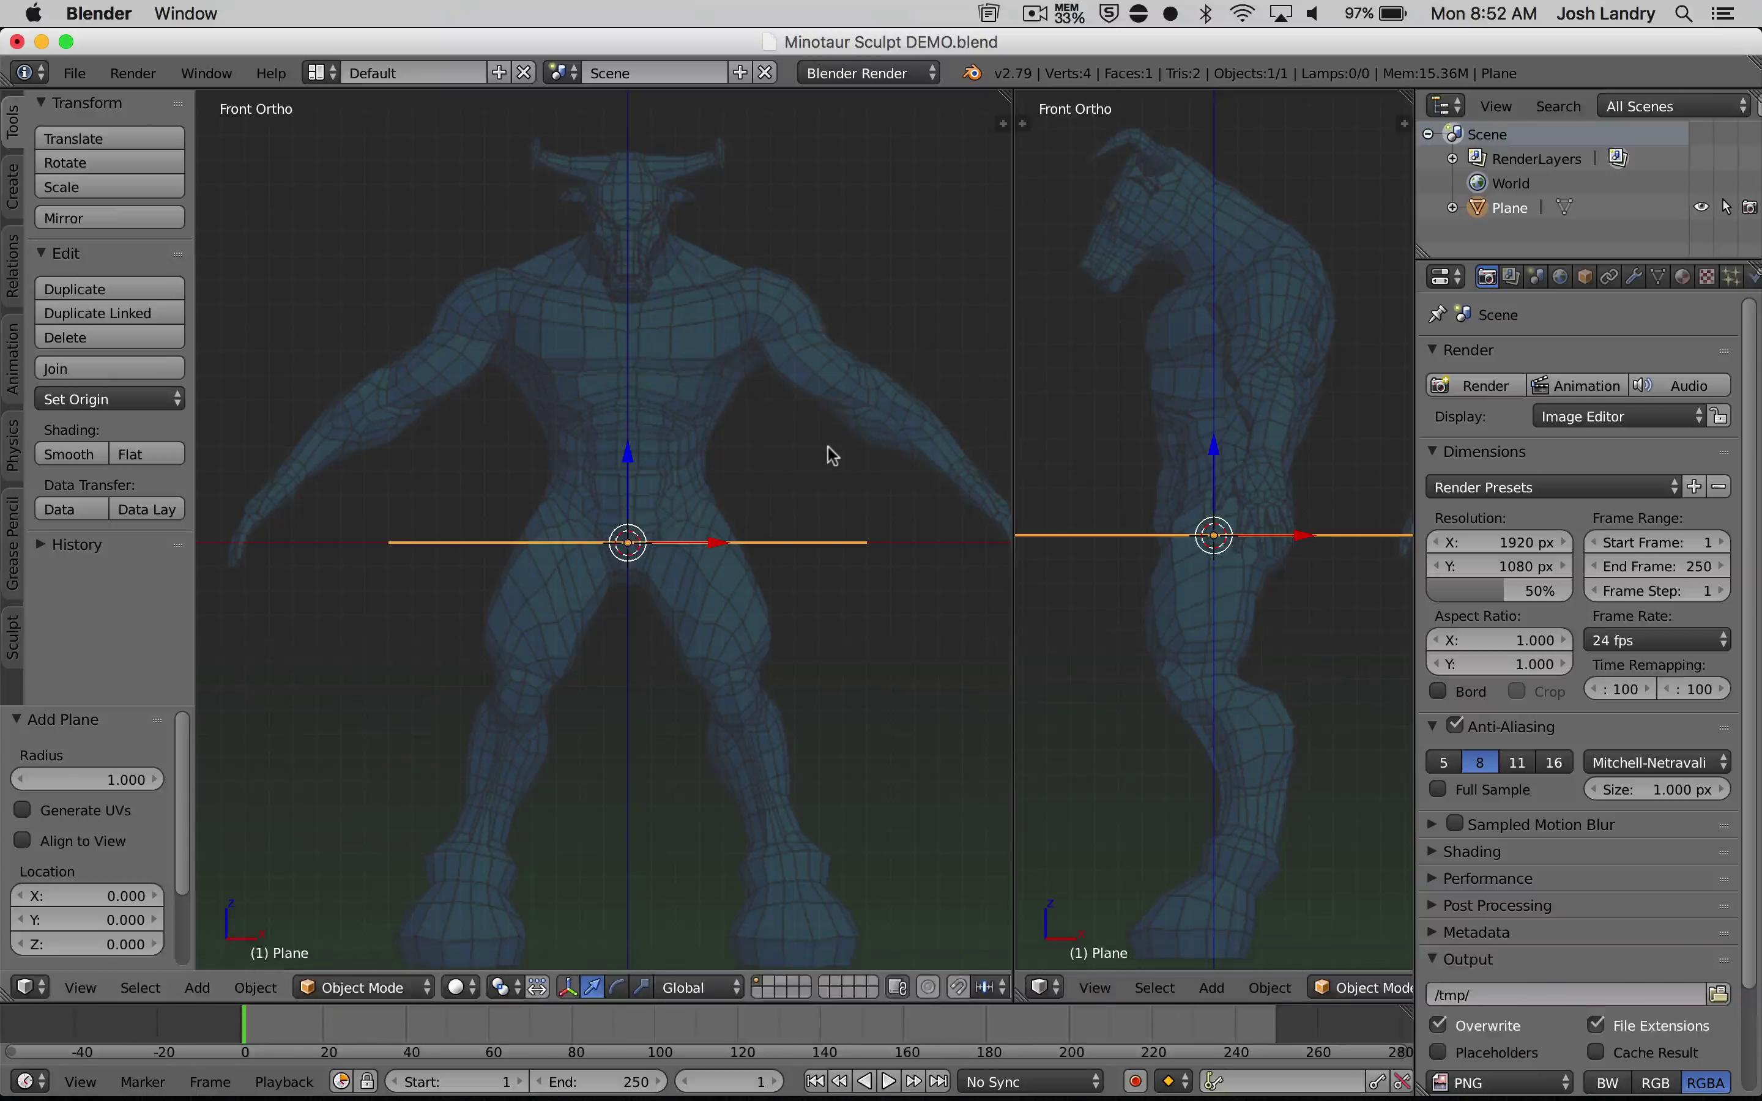
pyautogui.press('Tab')
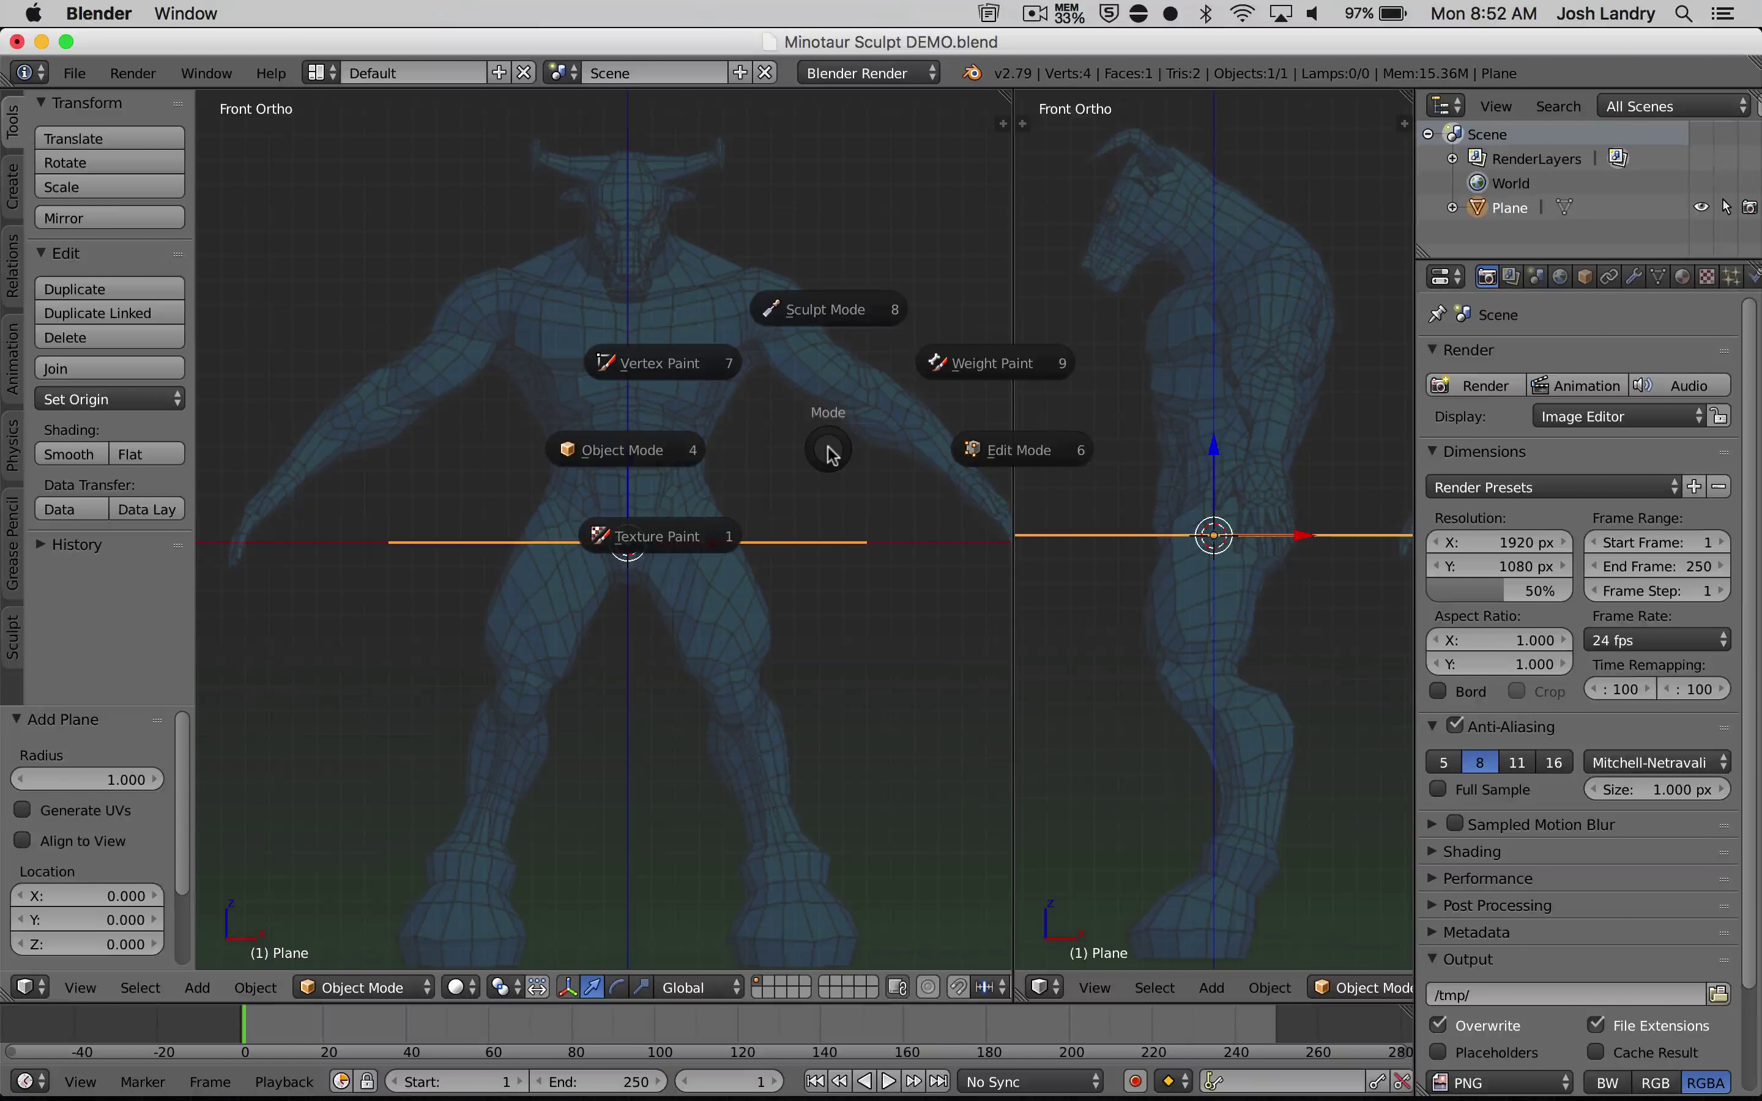
pyautogui.click(981, 447)
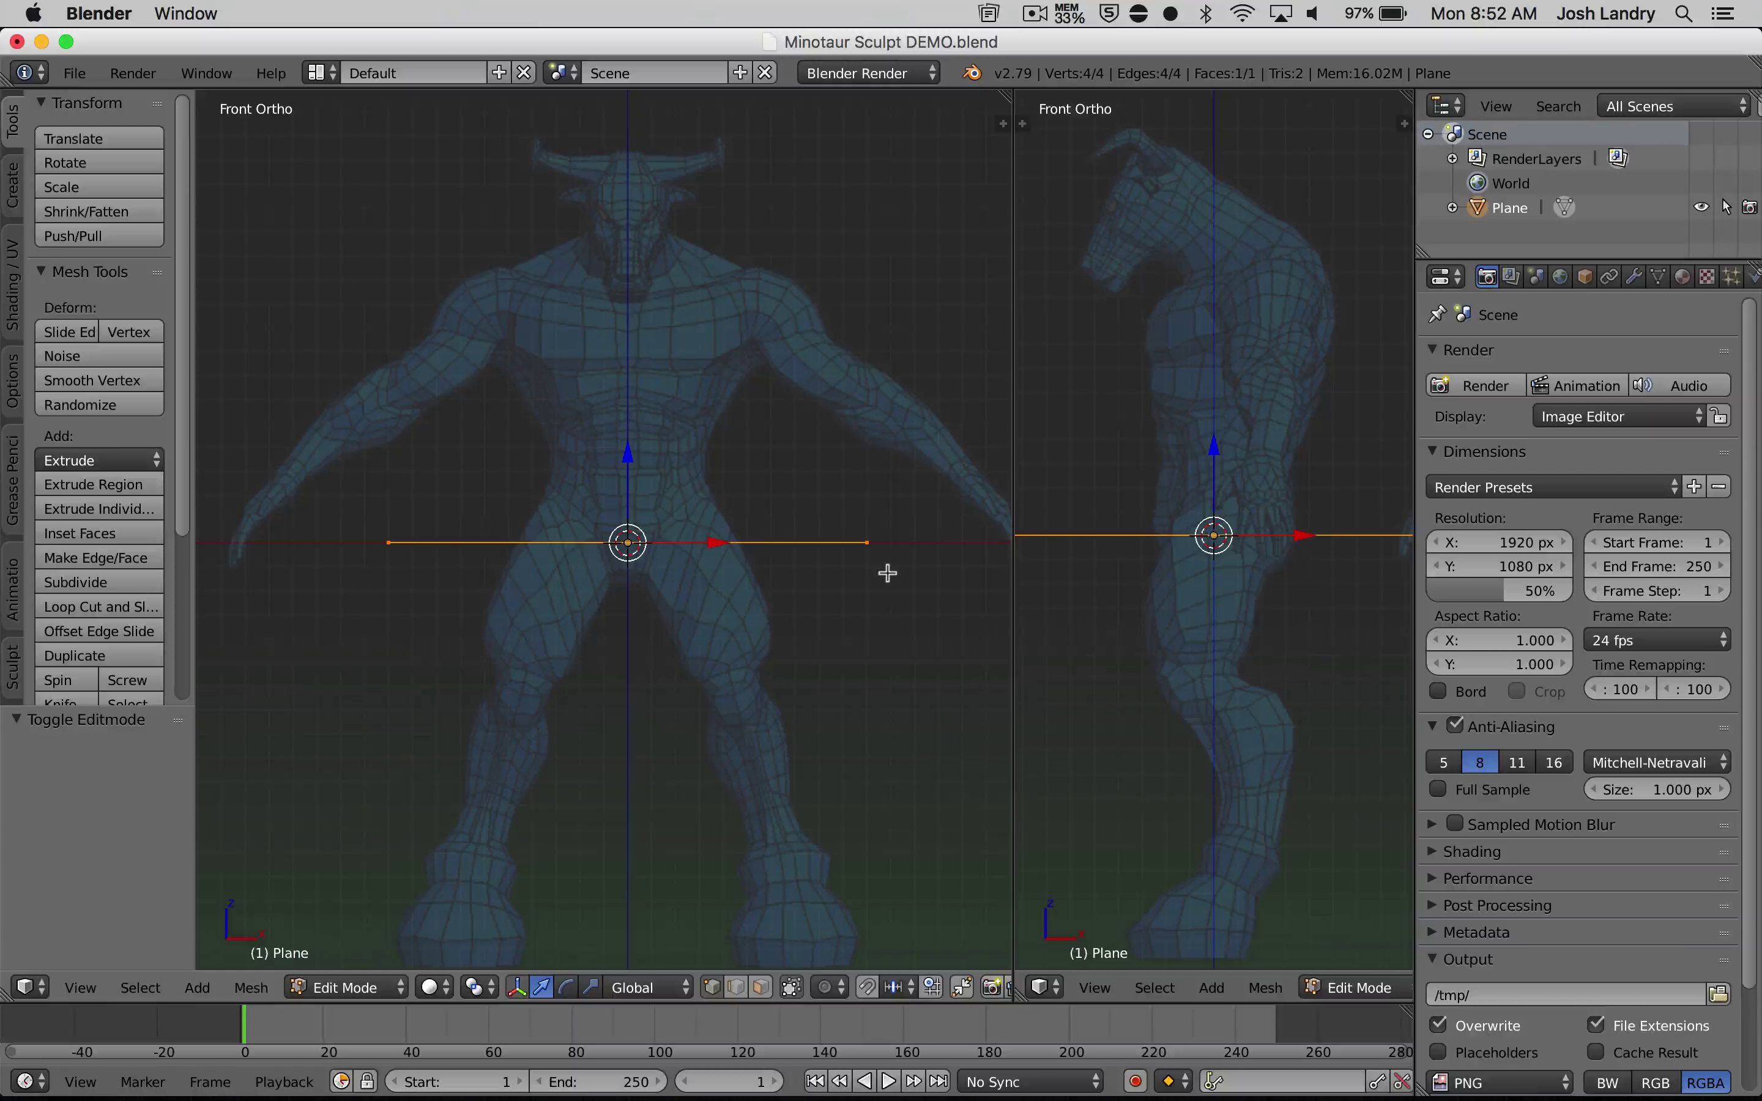
# Rotate the plane's mesh 90° about the global X axis and show it as wireframe in the front view
pyautogui.press('r')
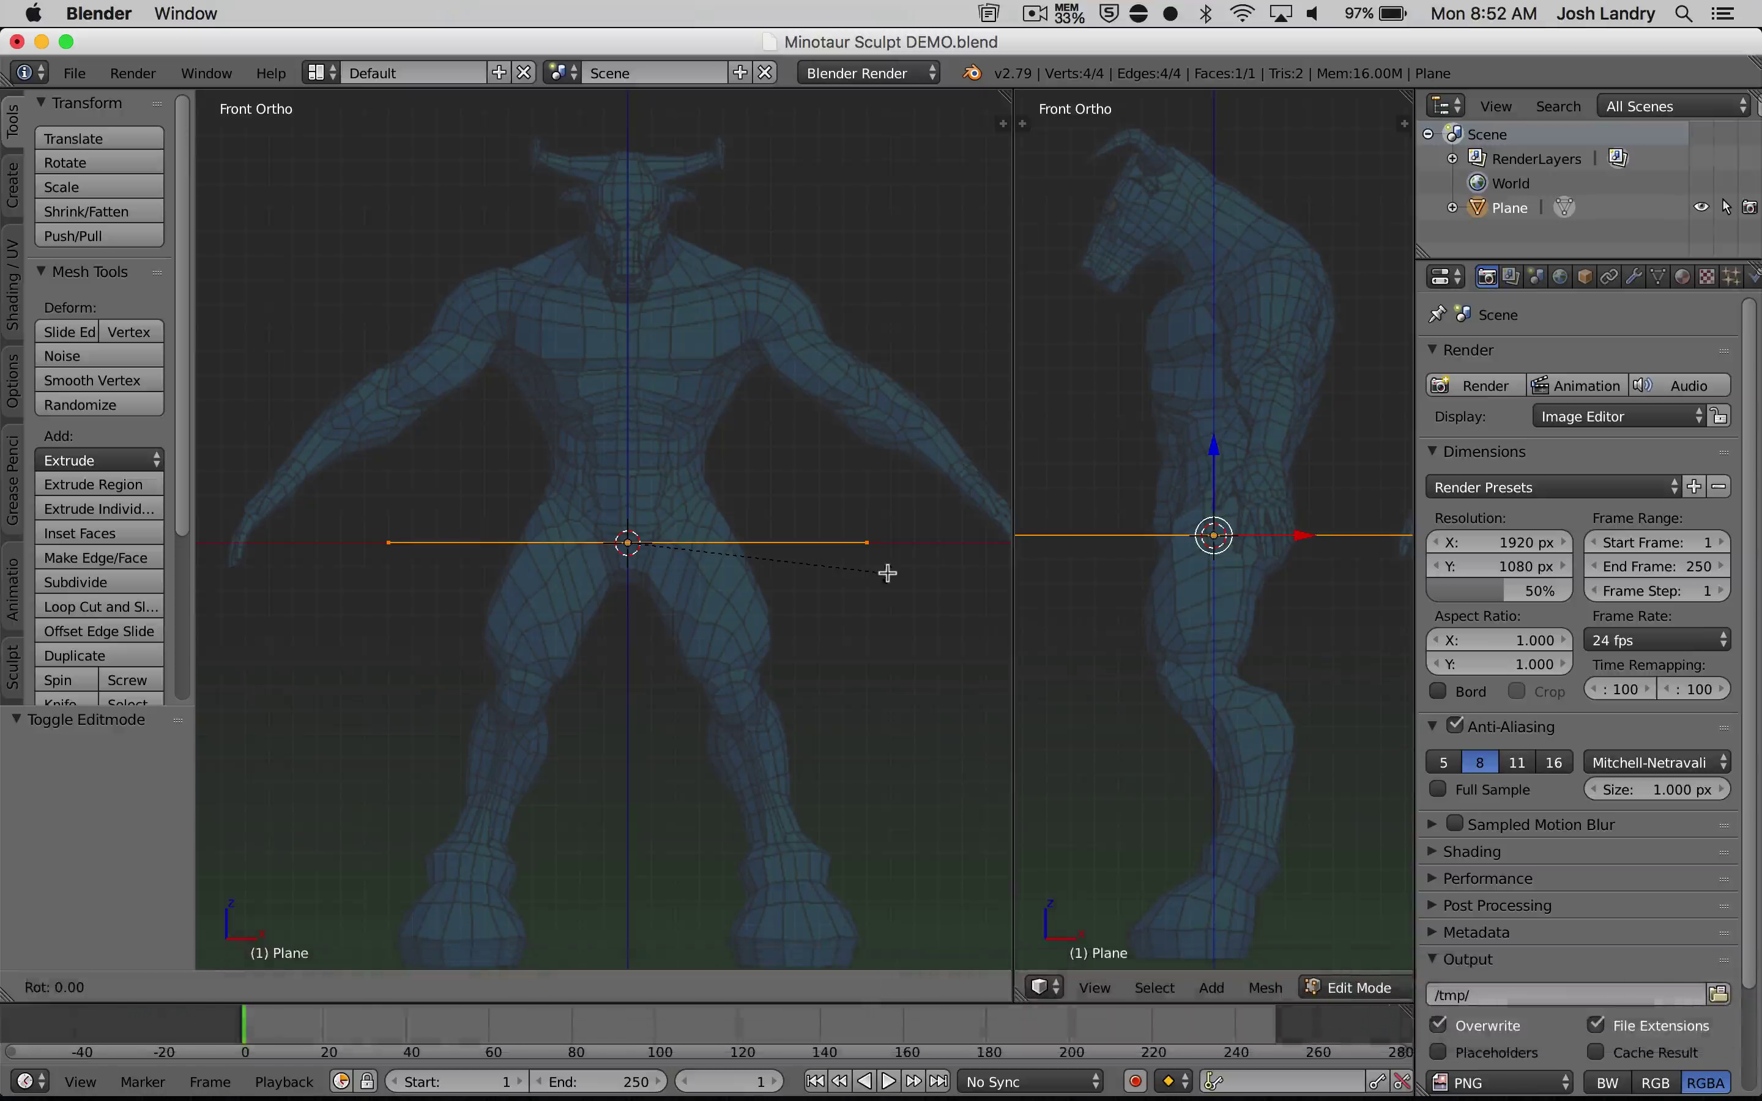
pyautogui.press('z')
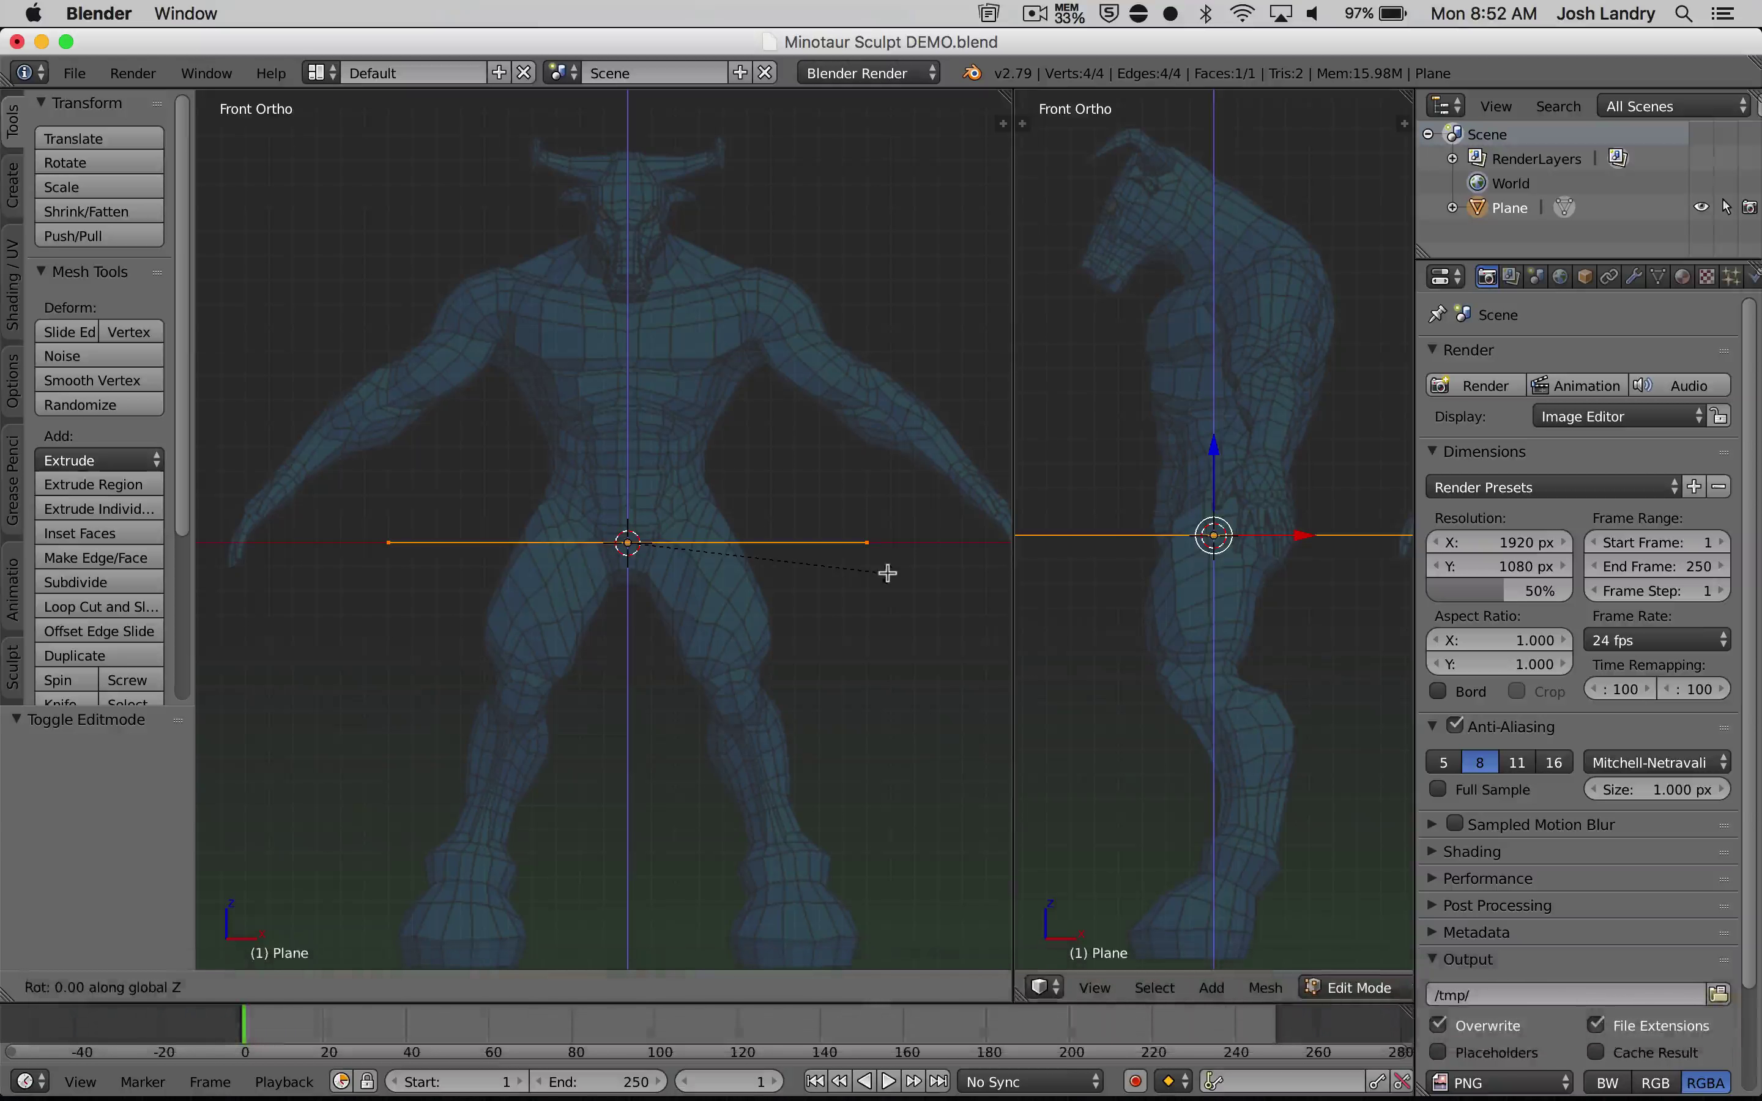
pyautogui.press('x')
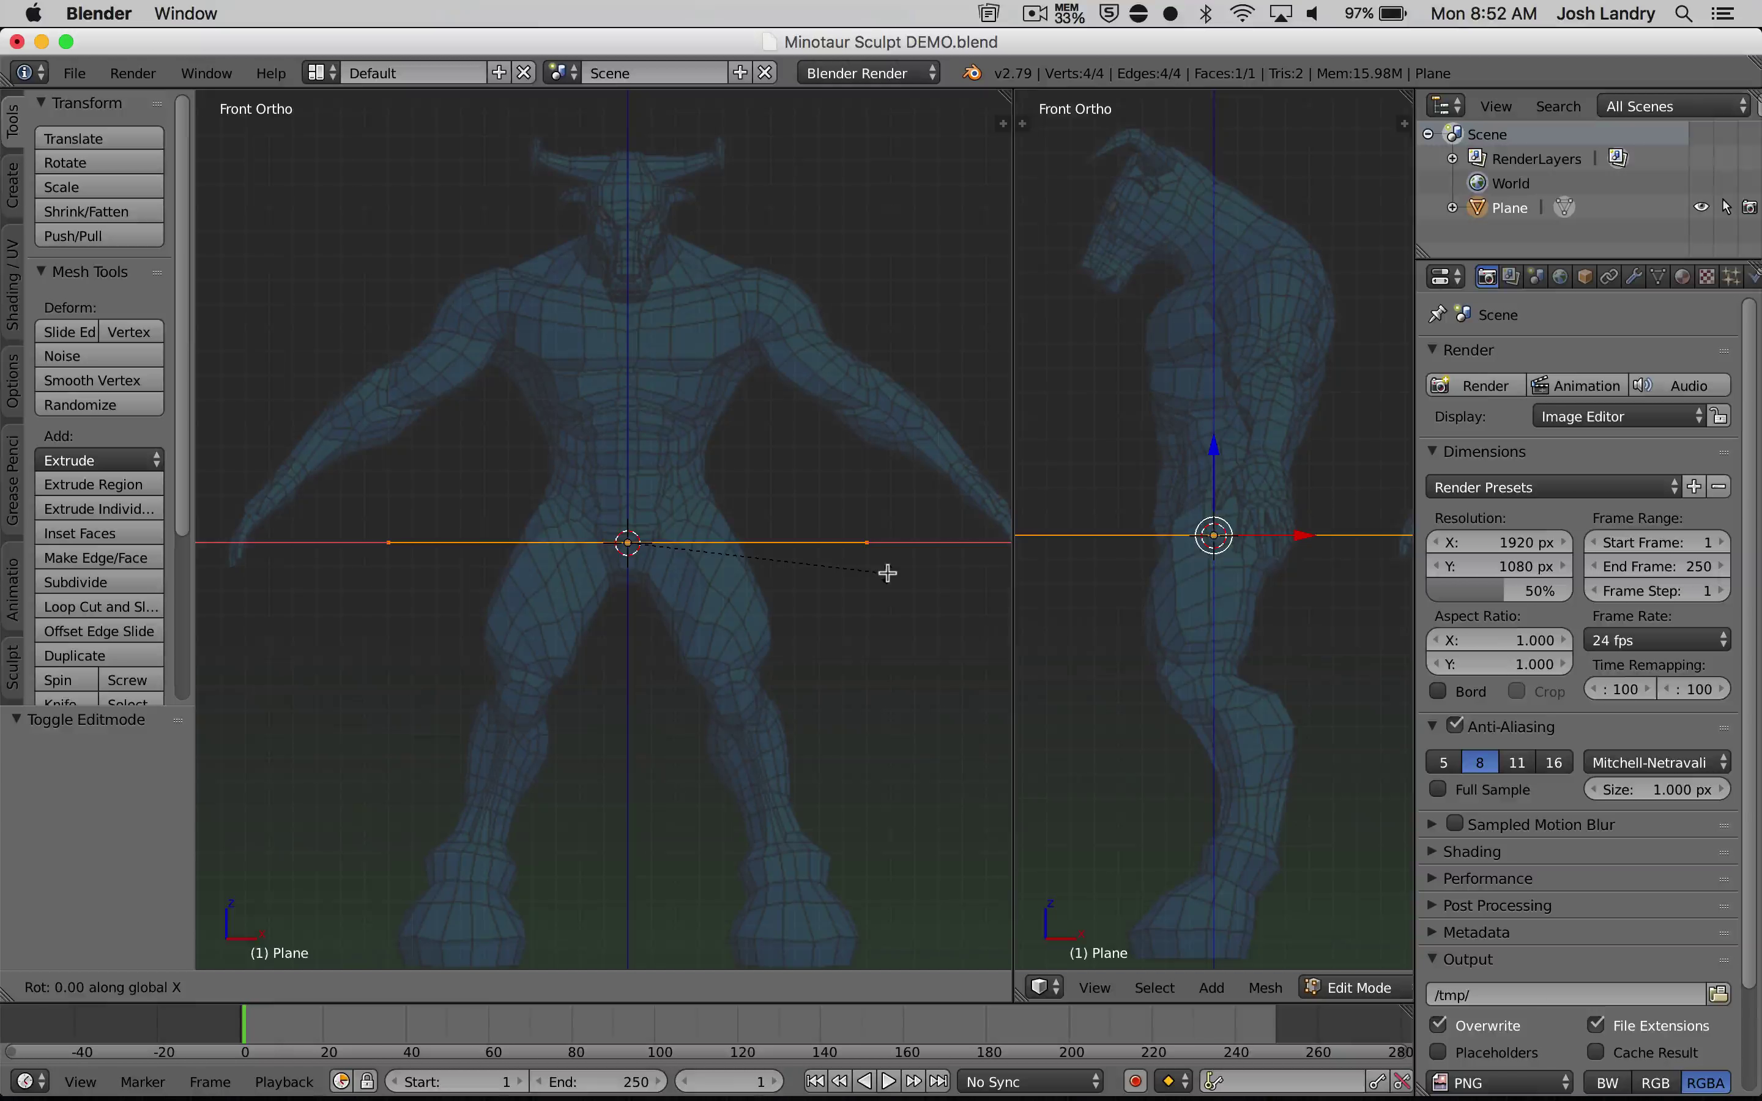
pyautogui.write('90')
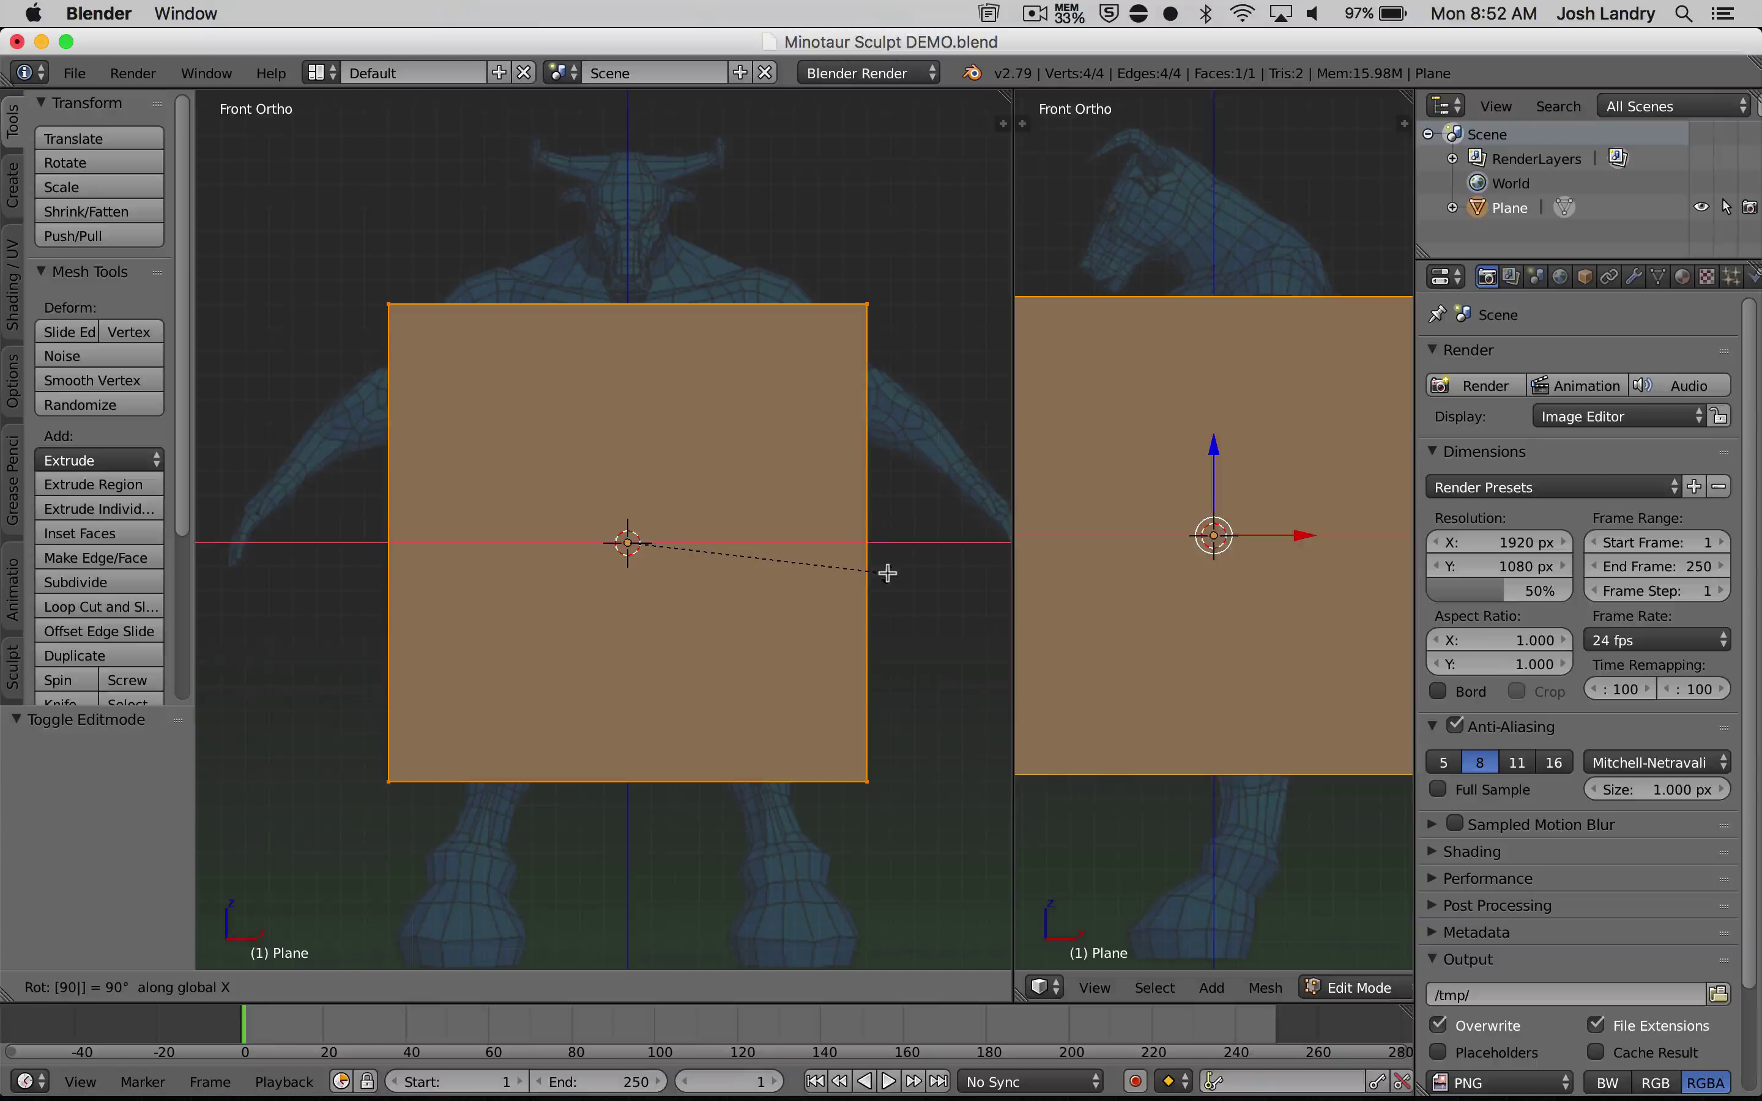
pyautogui.press('Return')
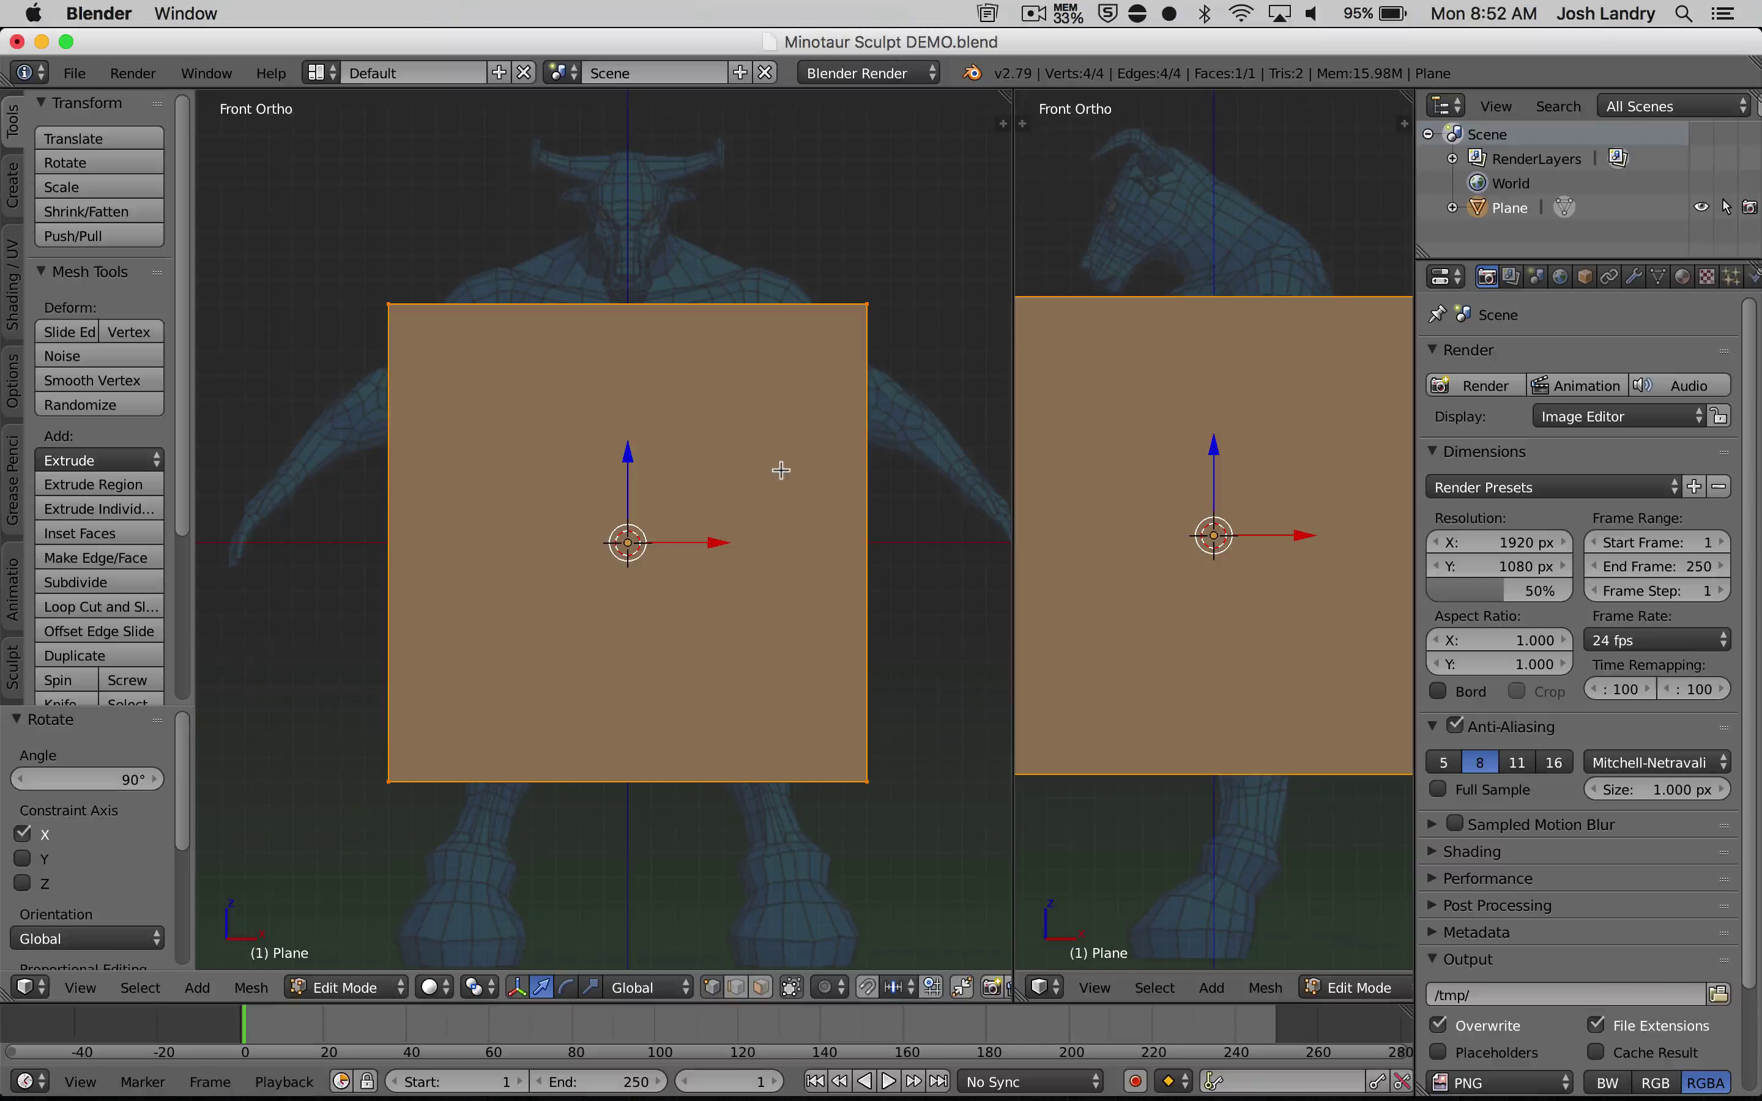
pyautogui.press('z')
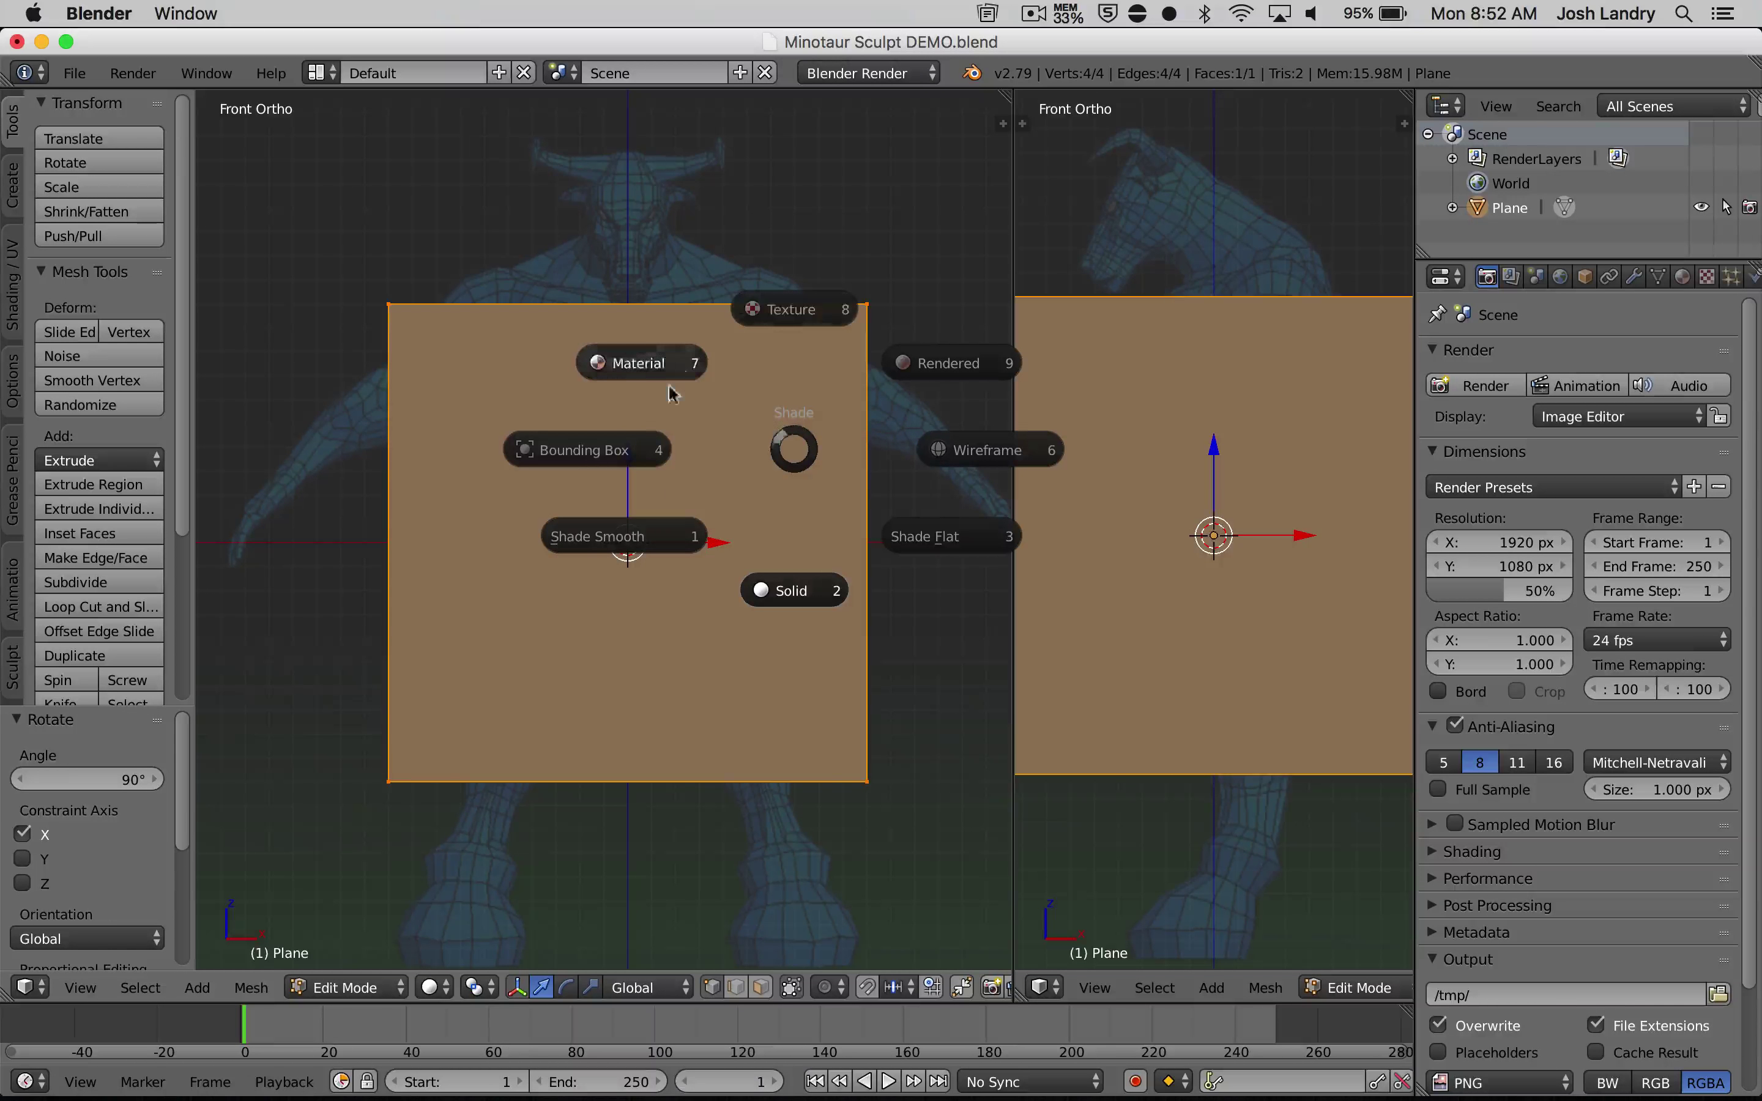
pyautogui.click(947, 453)
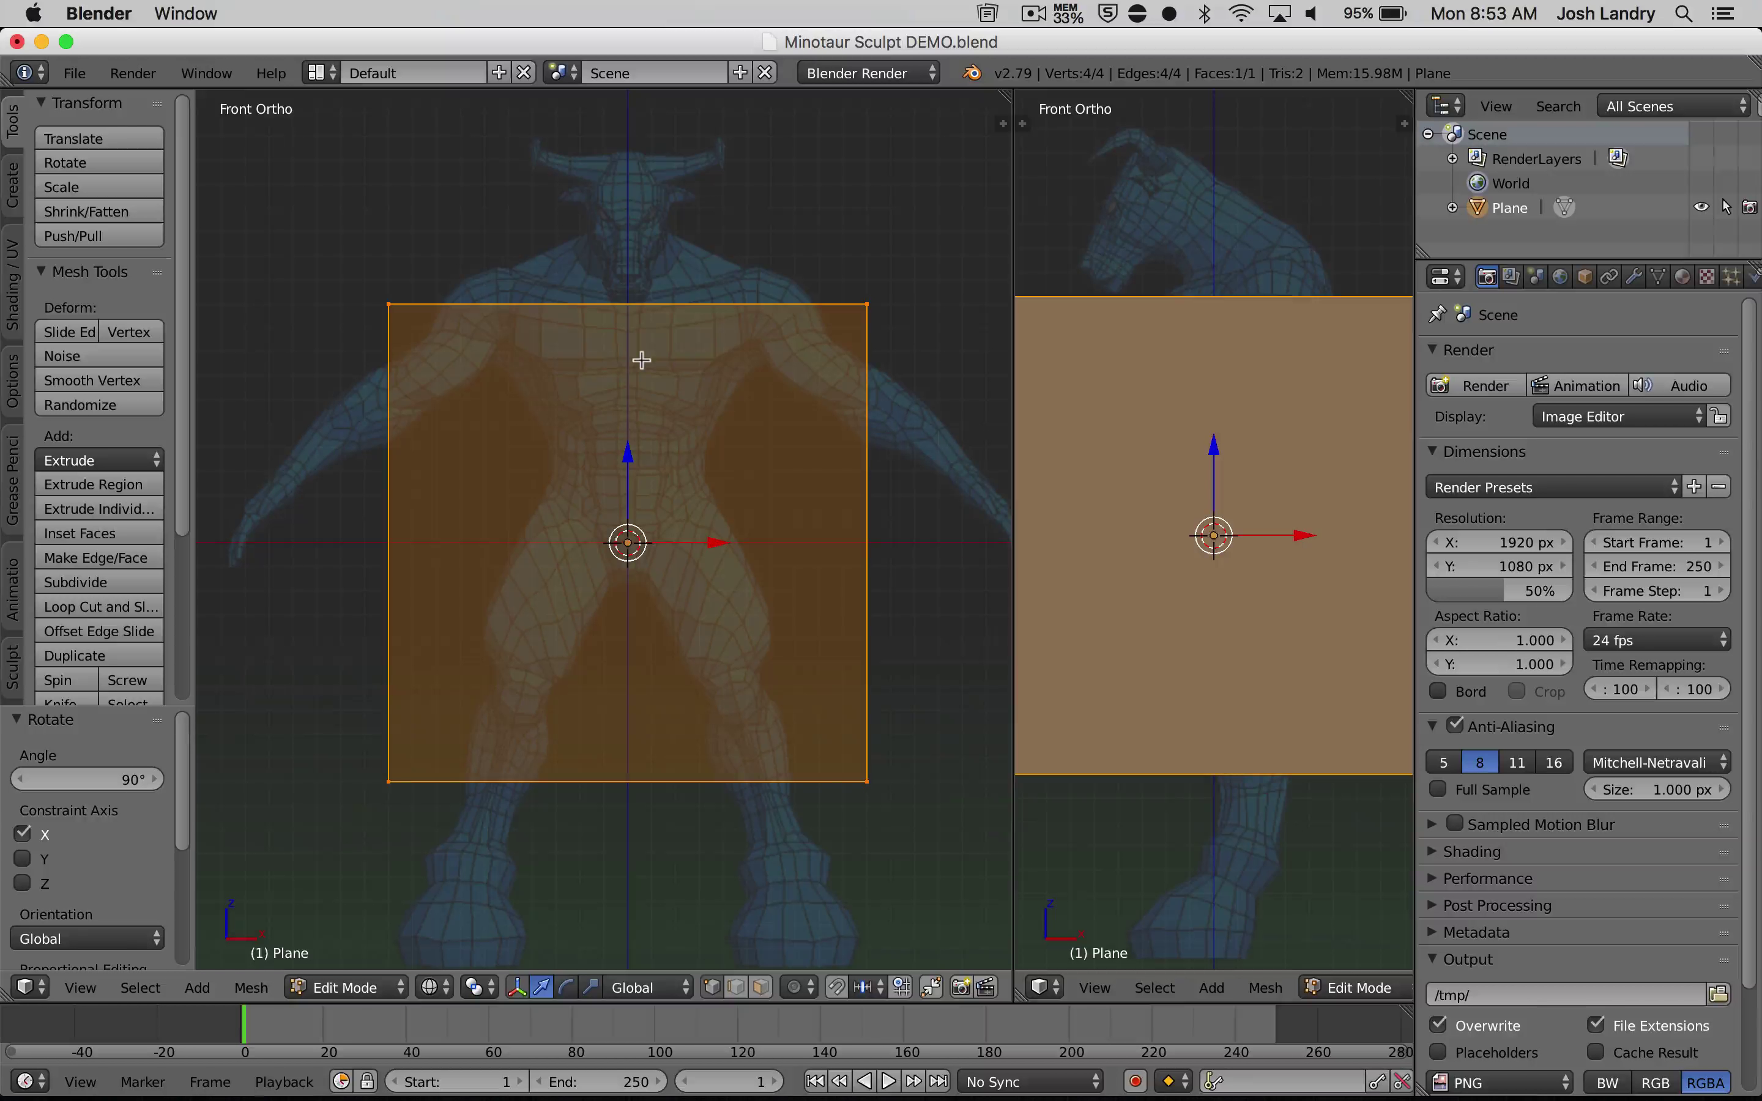
# Try a centred vertical loop cut through the plane, and undo it
pyautogui.press('ctrl')
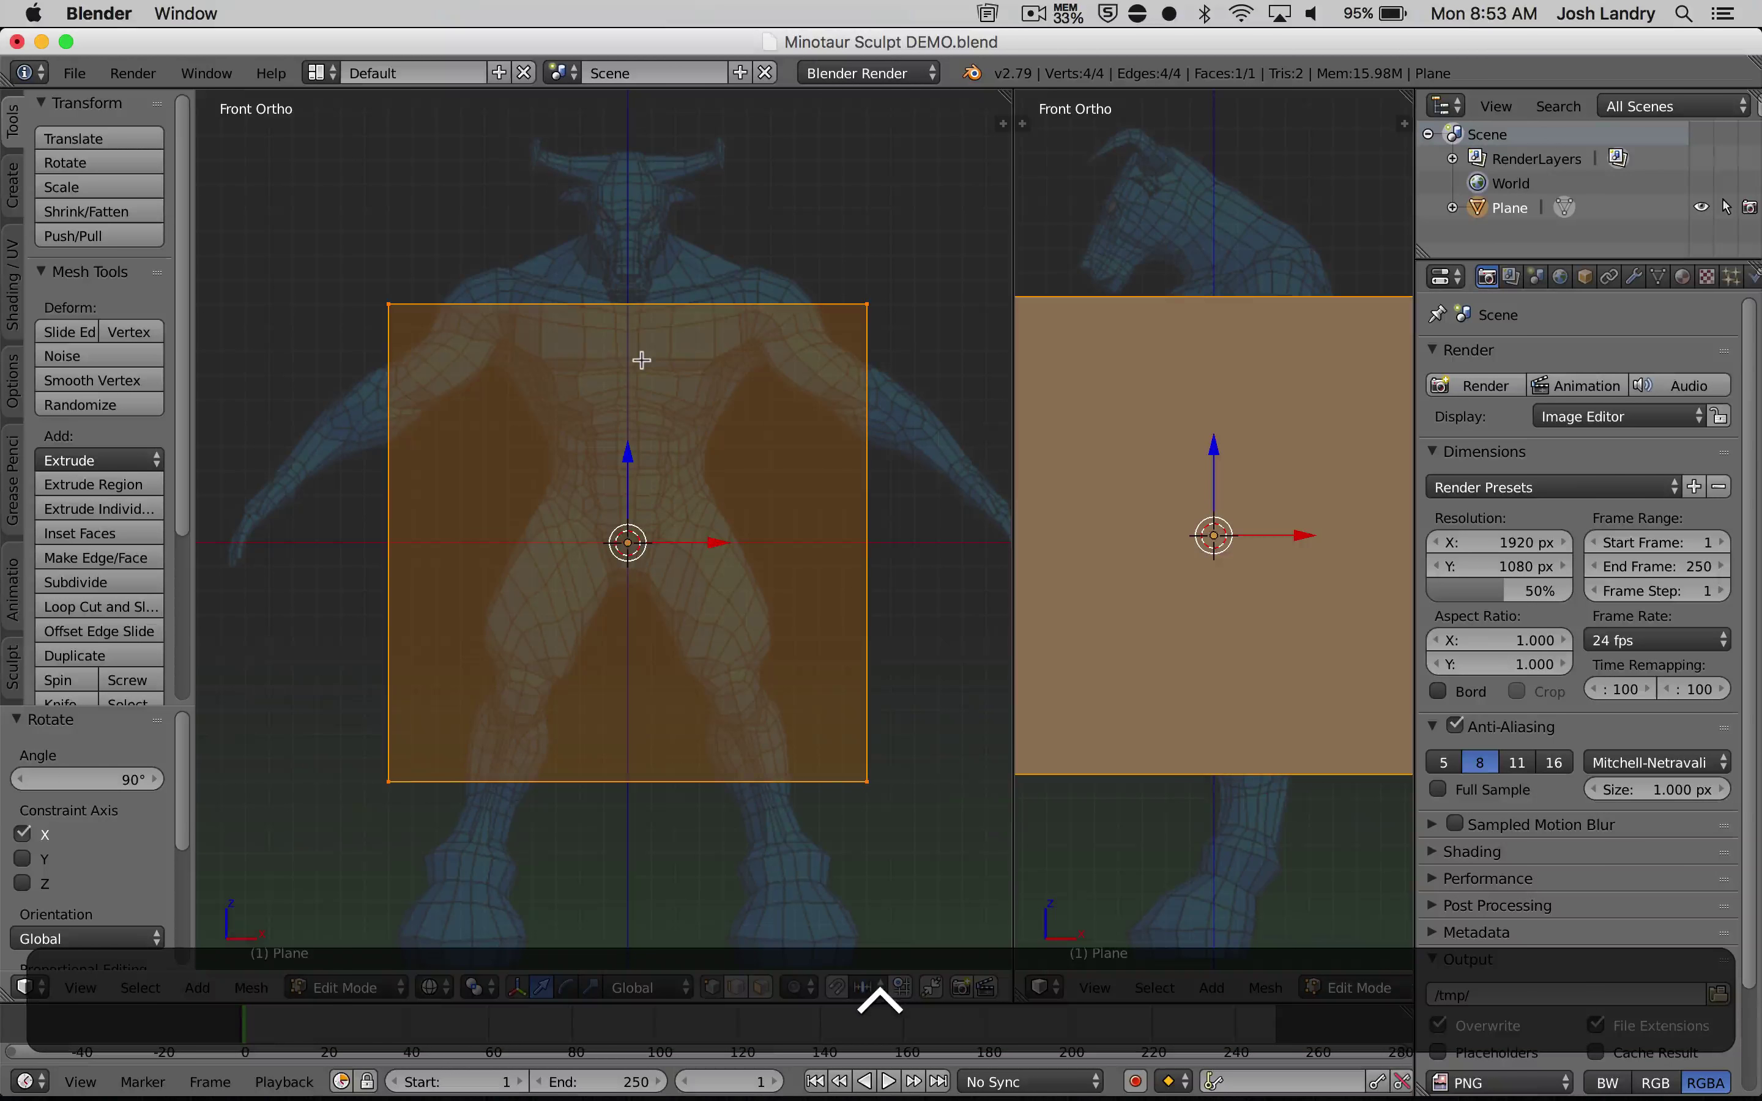
pyautogui.hotkey('ctrl', 'r')
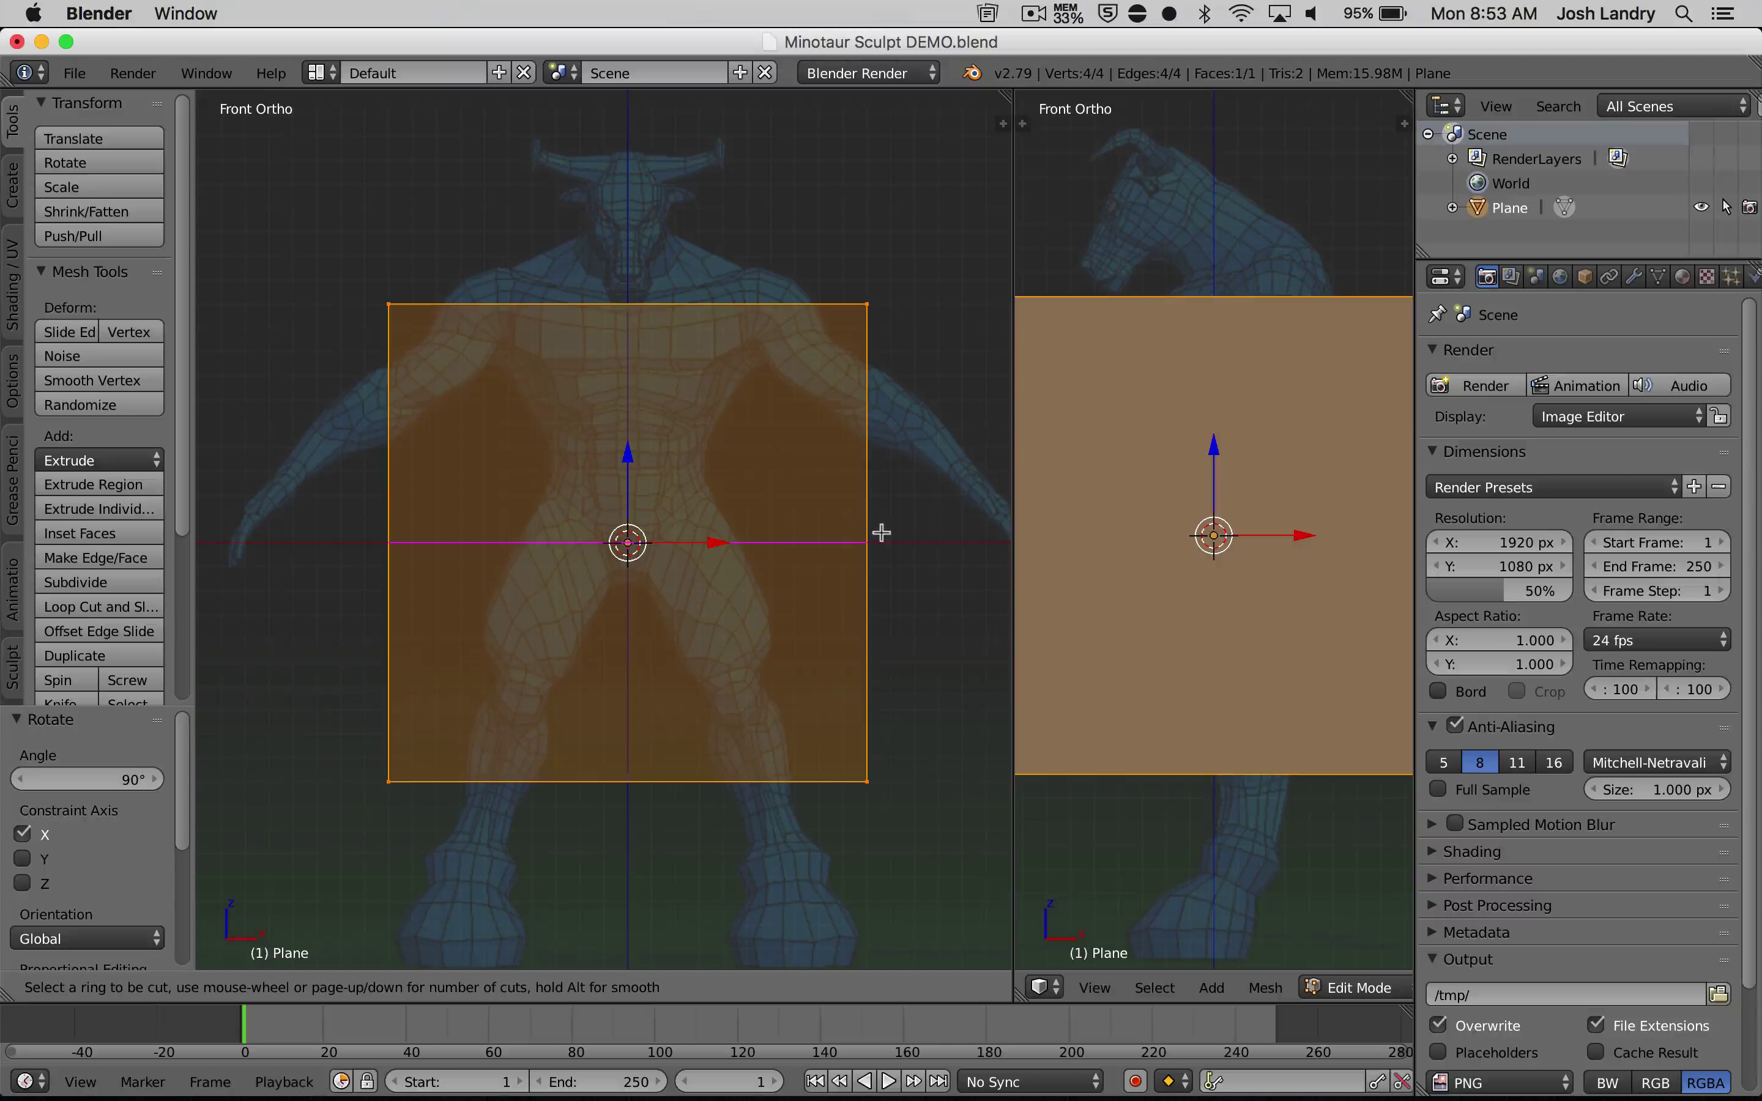
pyautogui.click(645, 309)
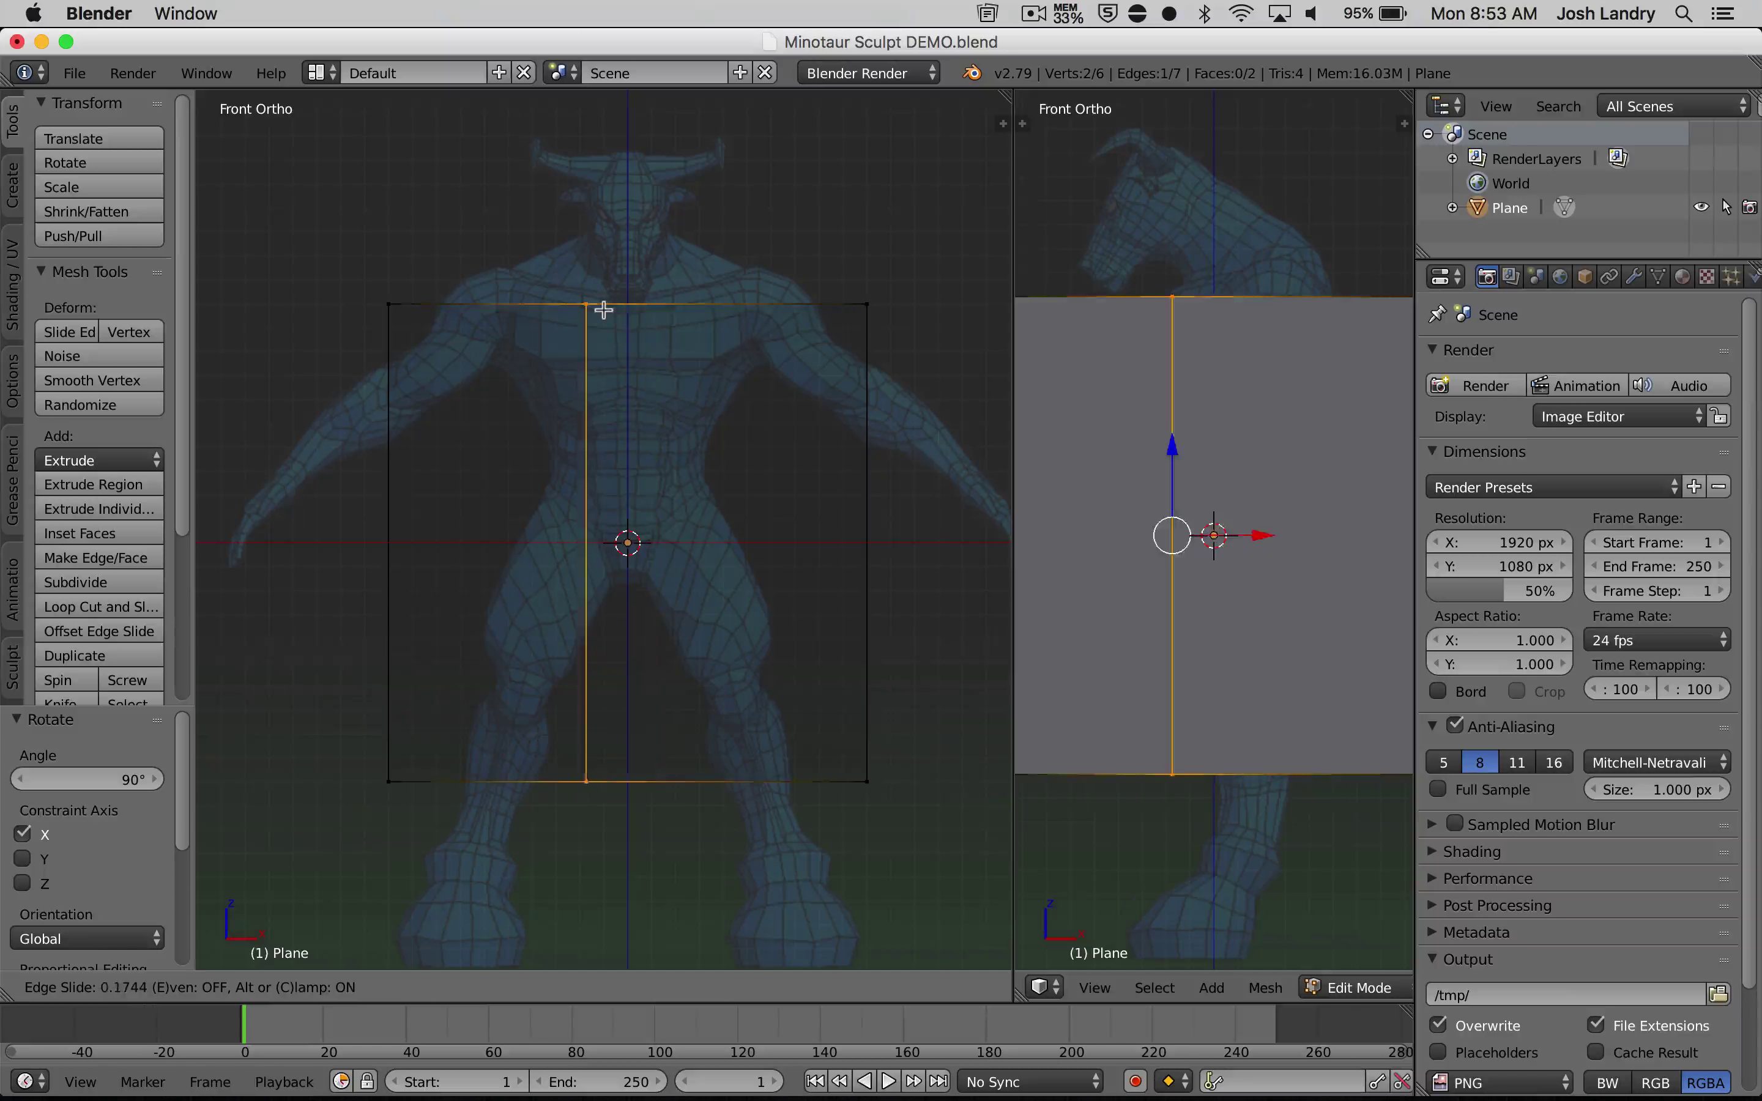
pyautogui.rightClick(636, 309)
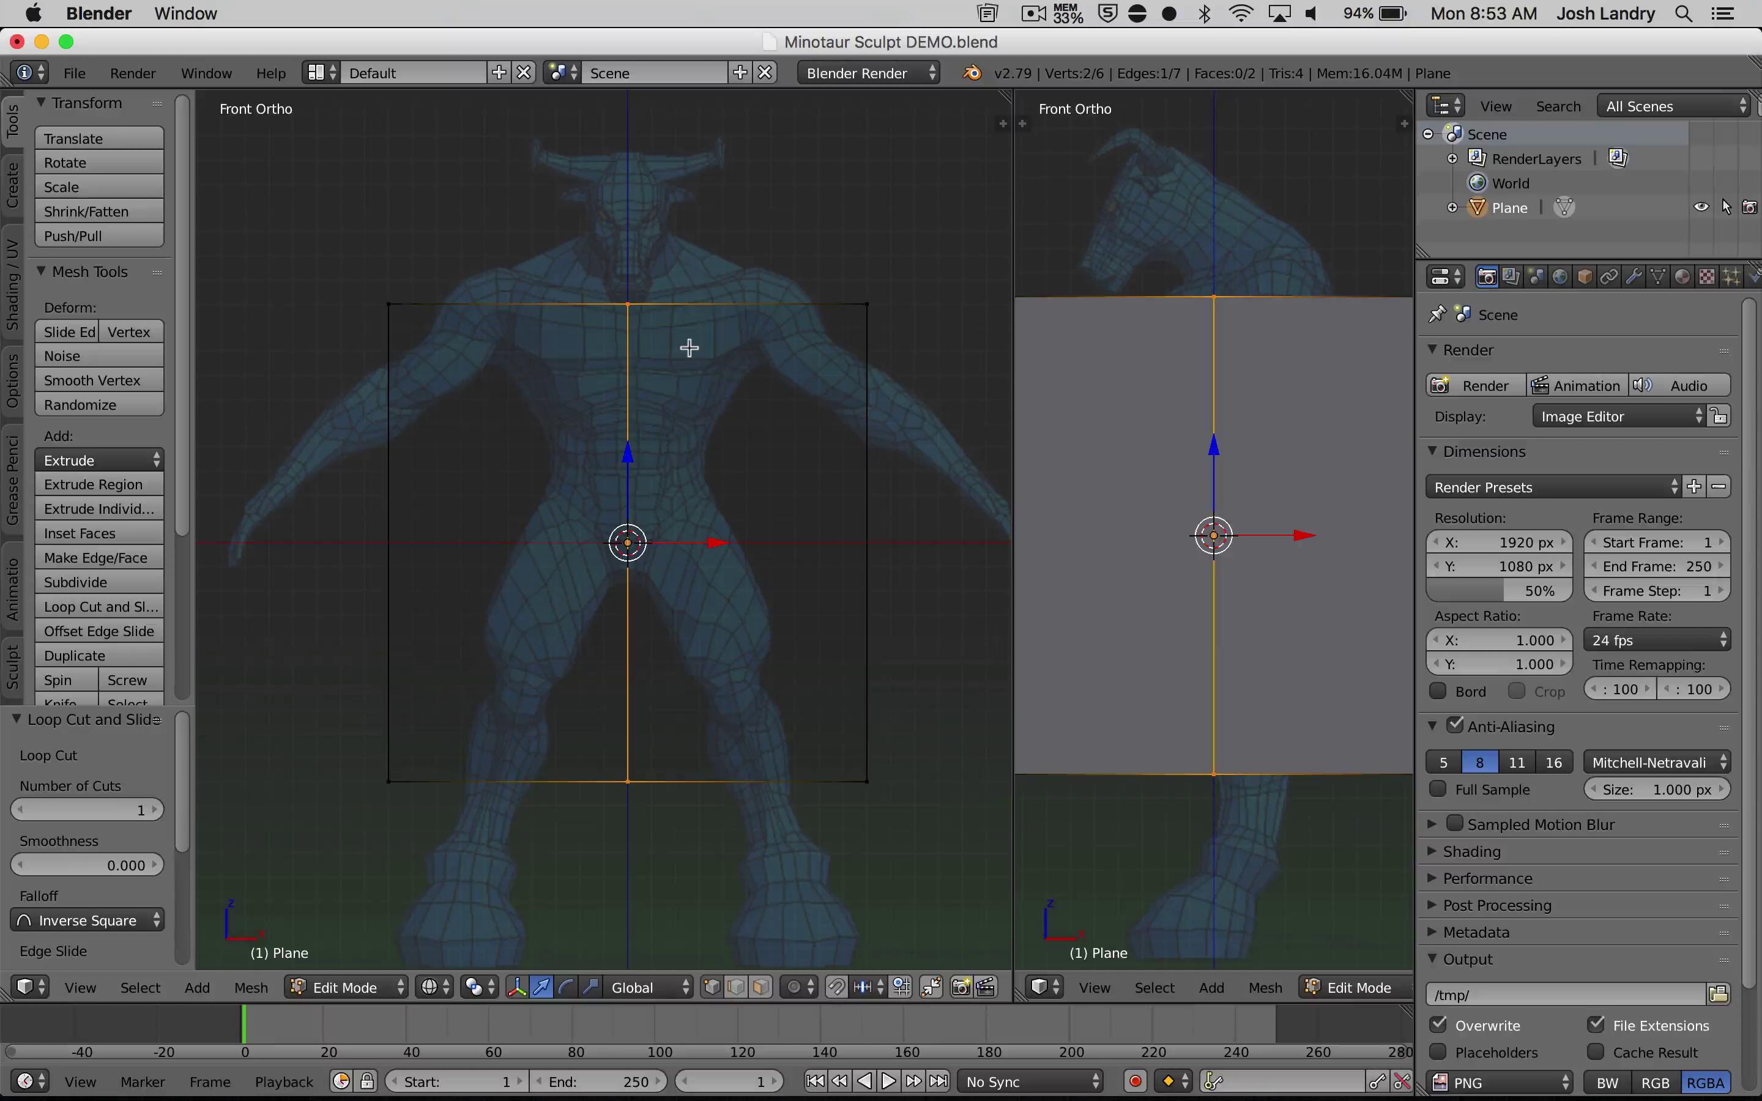
pyautogui.press('ctrl')
pyautogui.hotkey('ctrl', 'z')
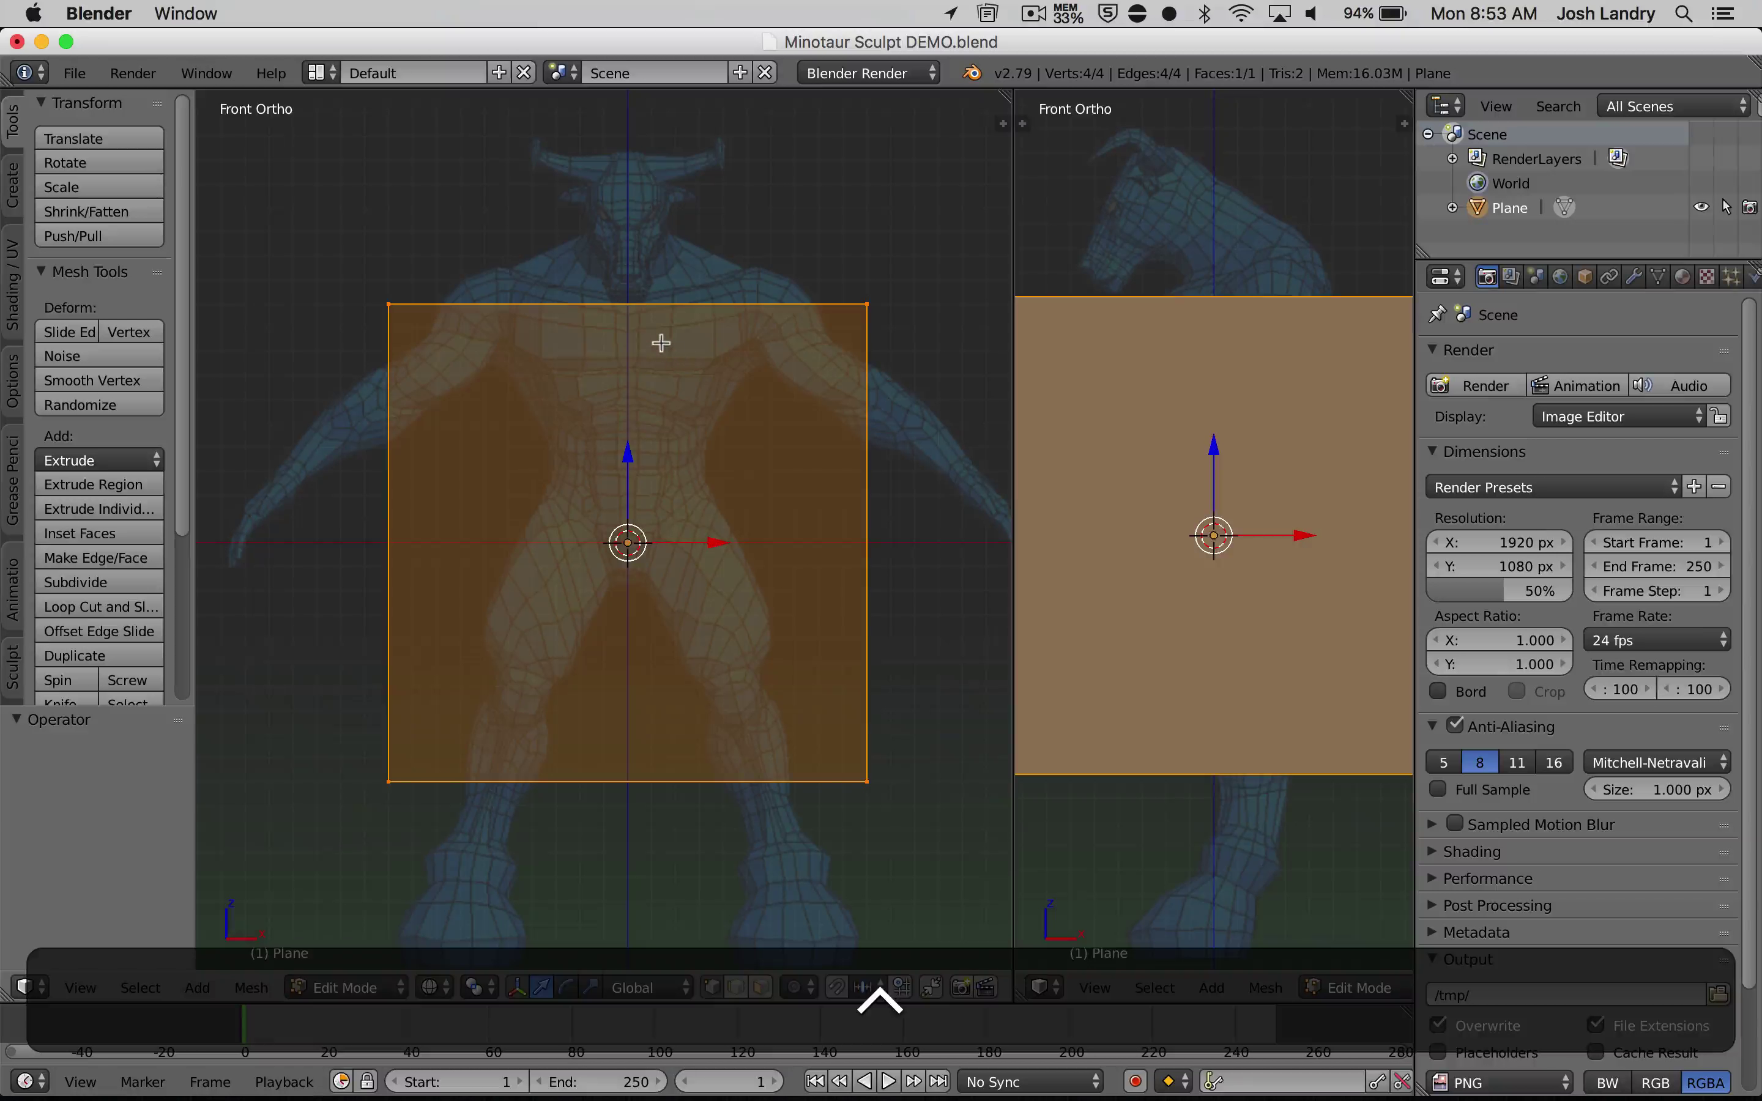
# Add one vertical loop cut through the plane's centre without sliding it, and deselect everything
pyautogui.hotkey('ctrl', 'r')
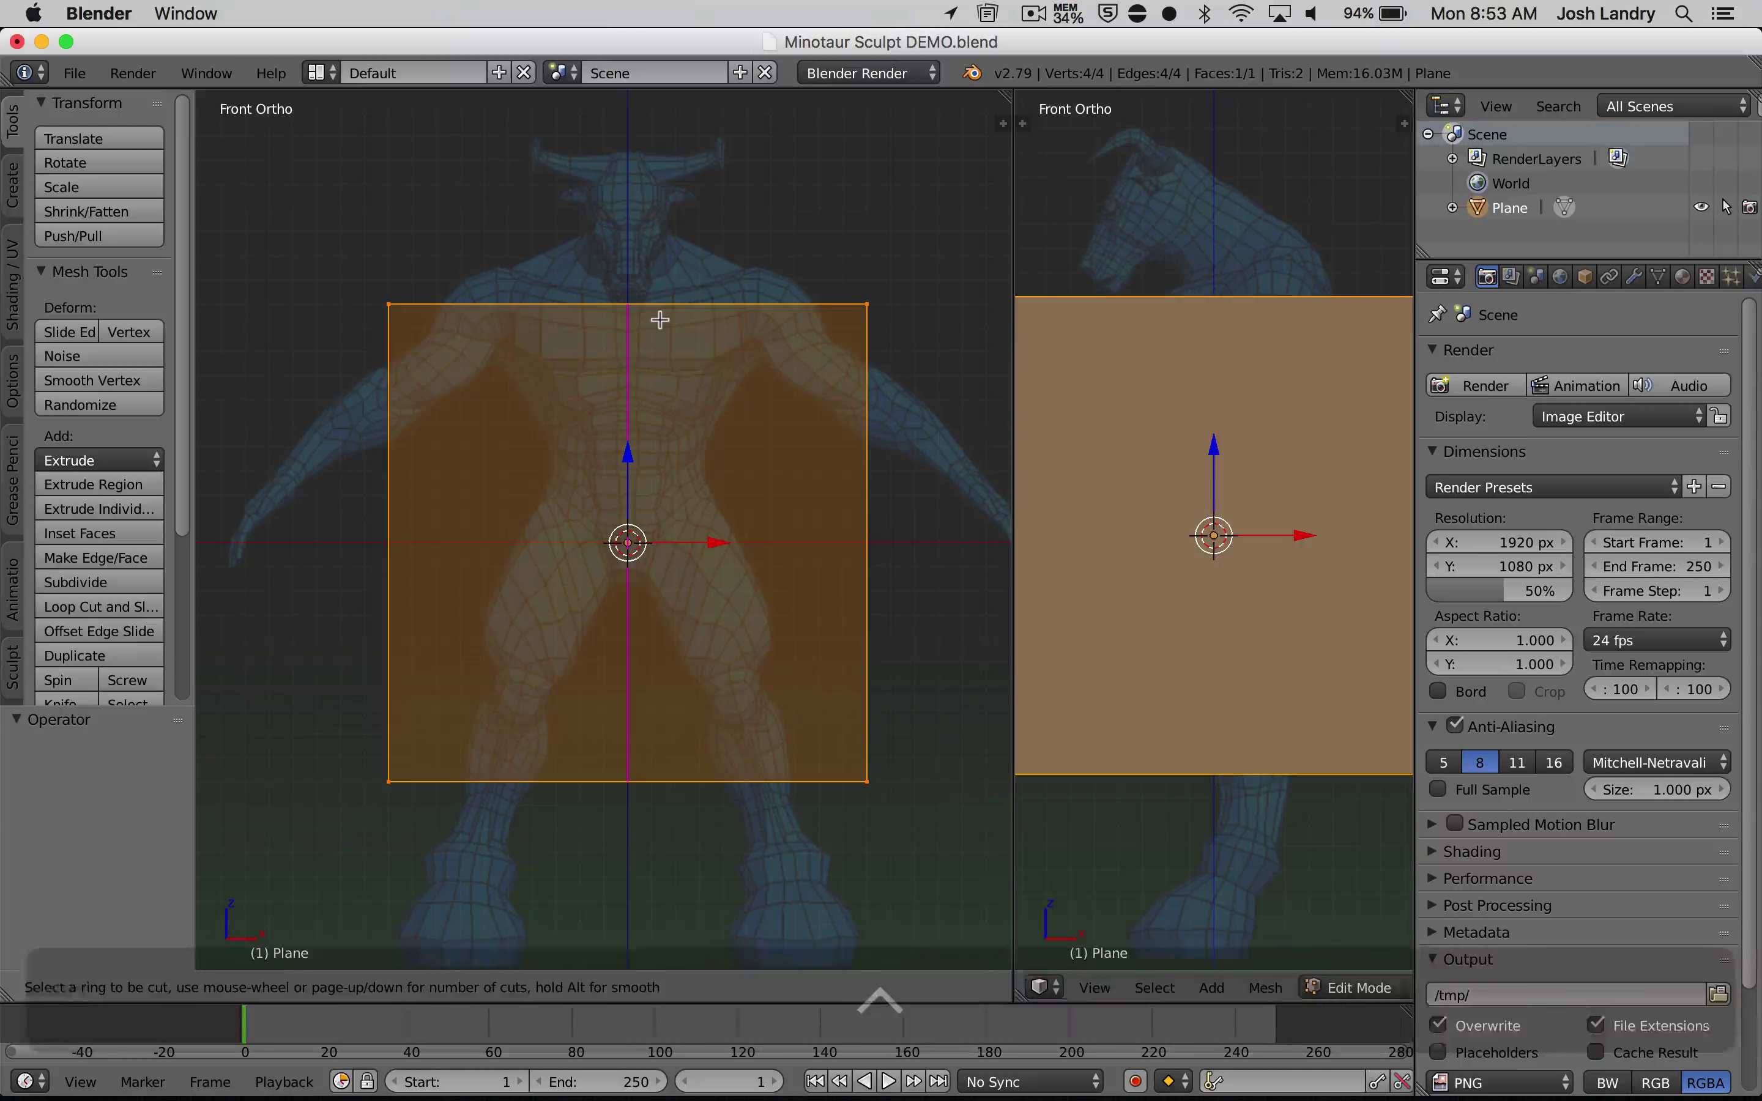
pyautogui.click(659, 318)
pyautogui.rightClick(660, 319)
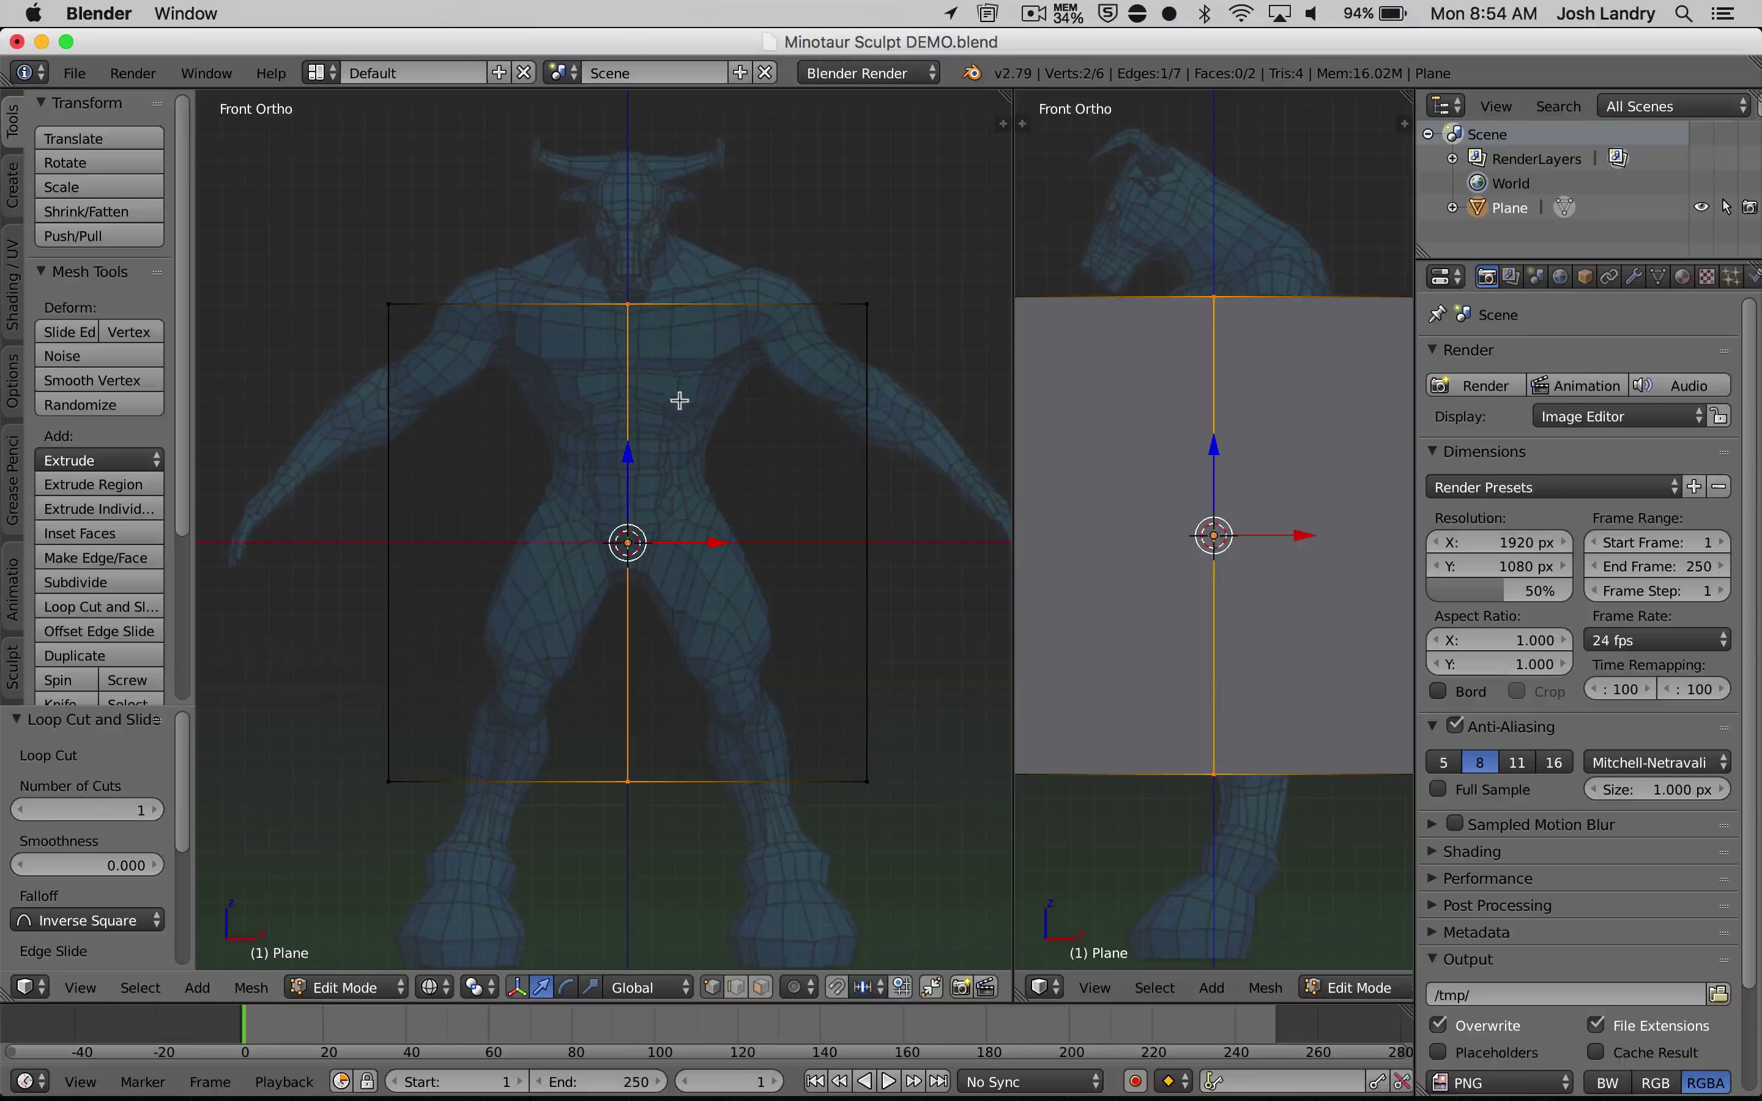
pyautogui.press('a')
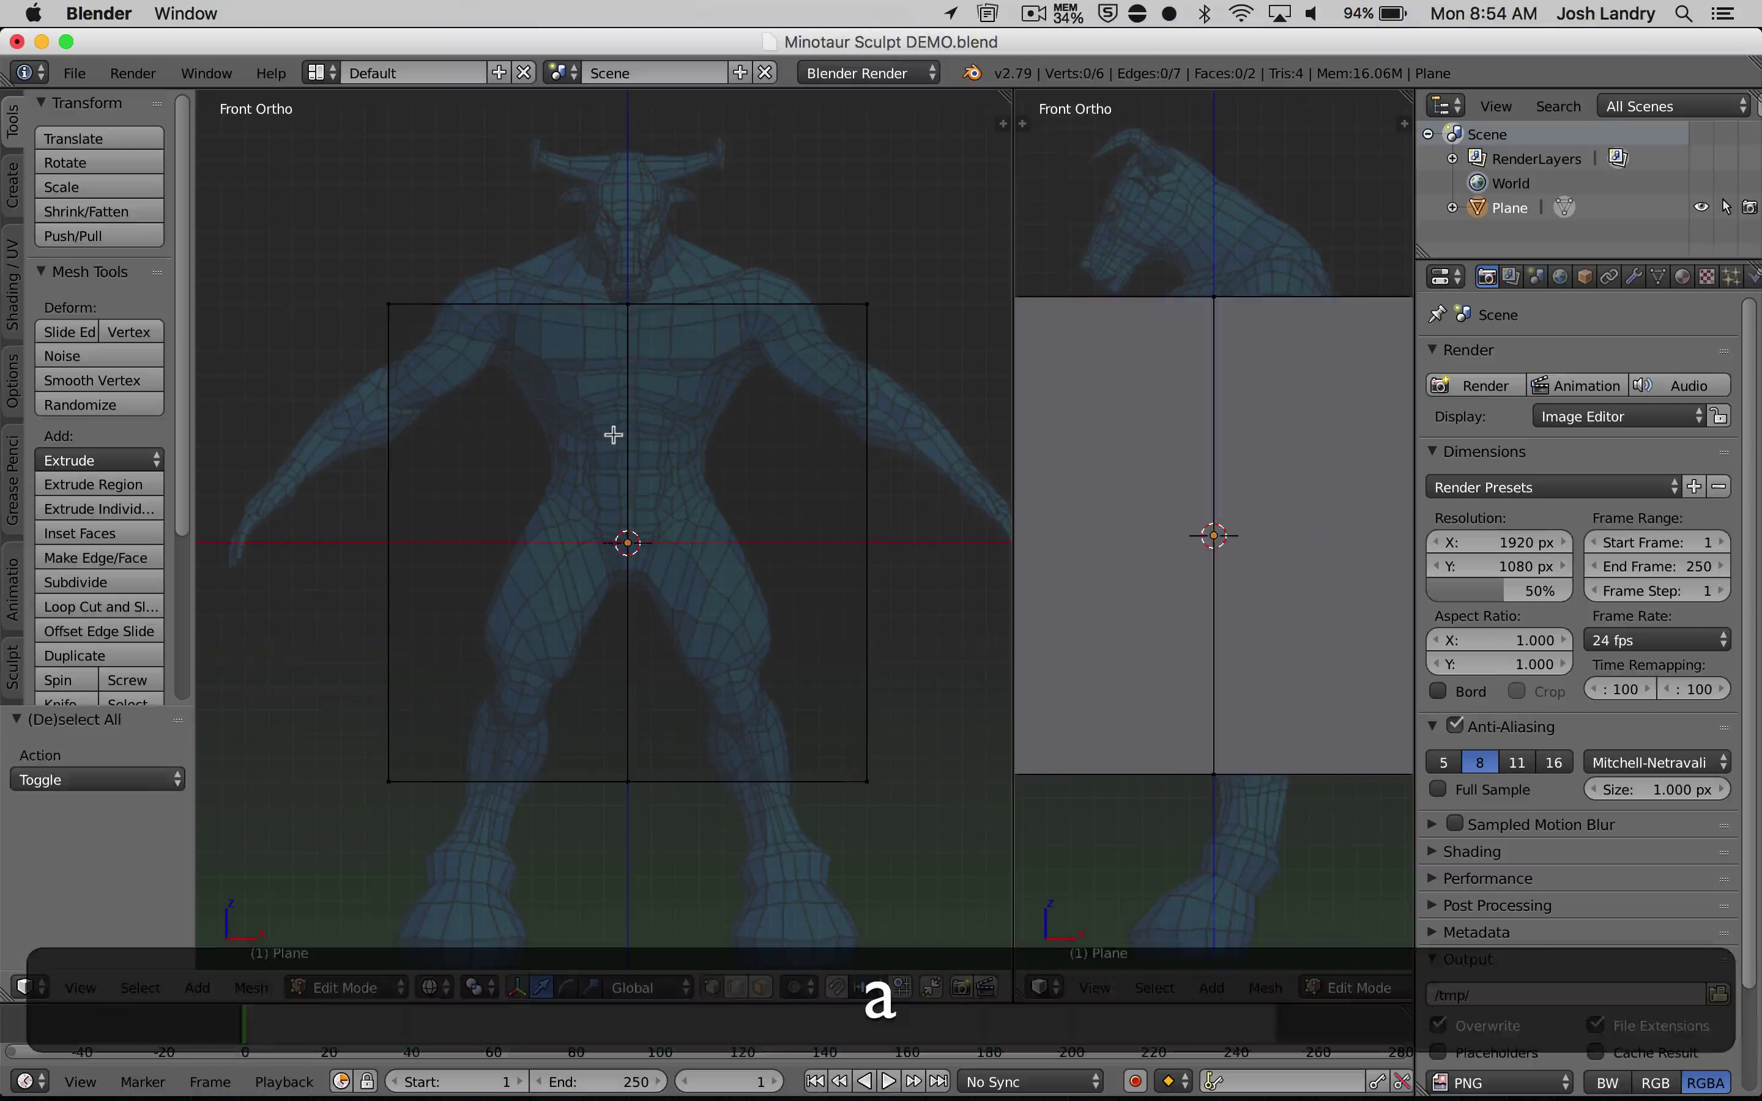
# Examine how the plane's centre edge lines up with the midline of the minotaur reference's torso
pyautogui.scroll(4, 656, 347)
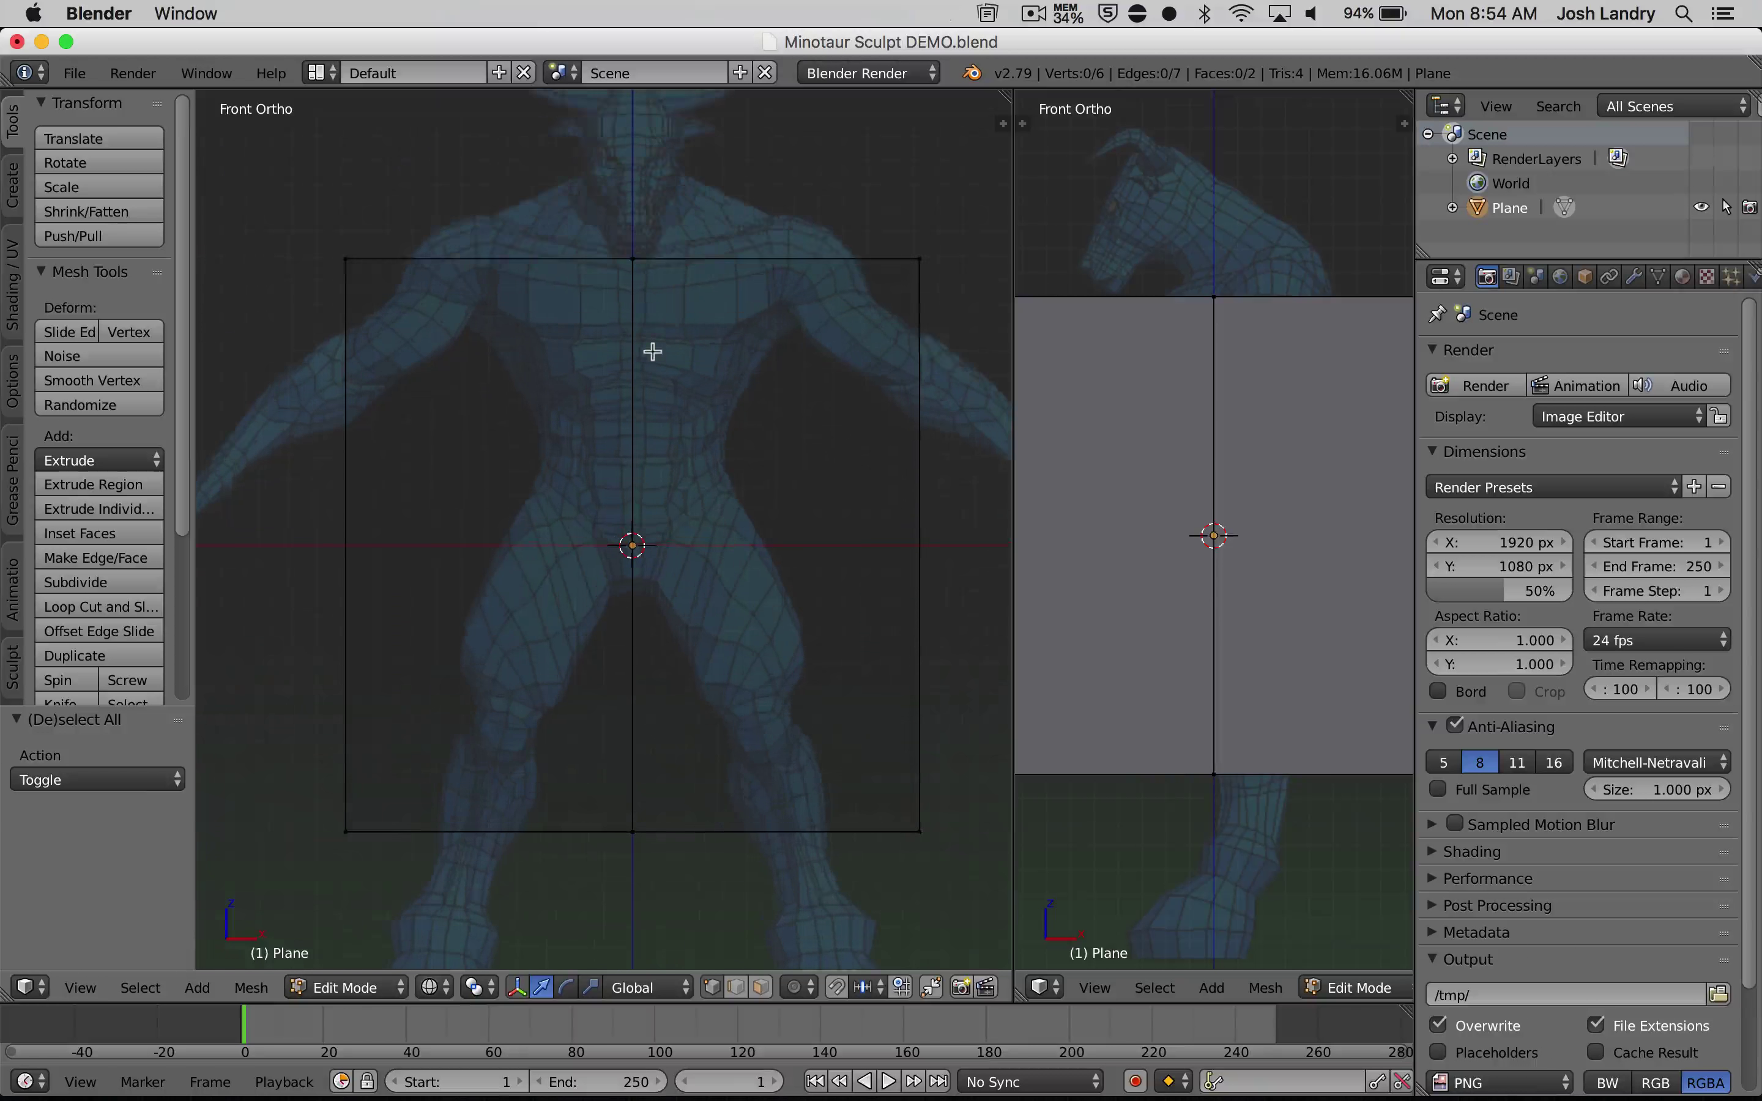
pyautogui.keyDown('shift'); pyautogui.scroll(3, 700, 287); pyautogui.keyUp('shift')
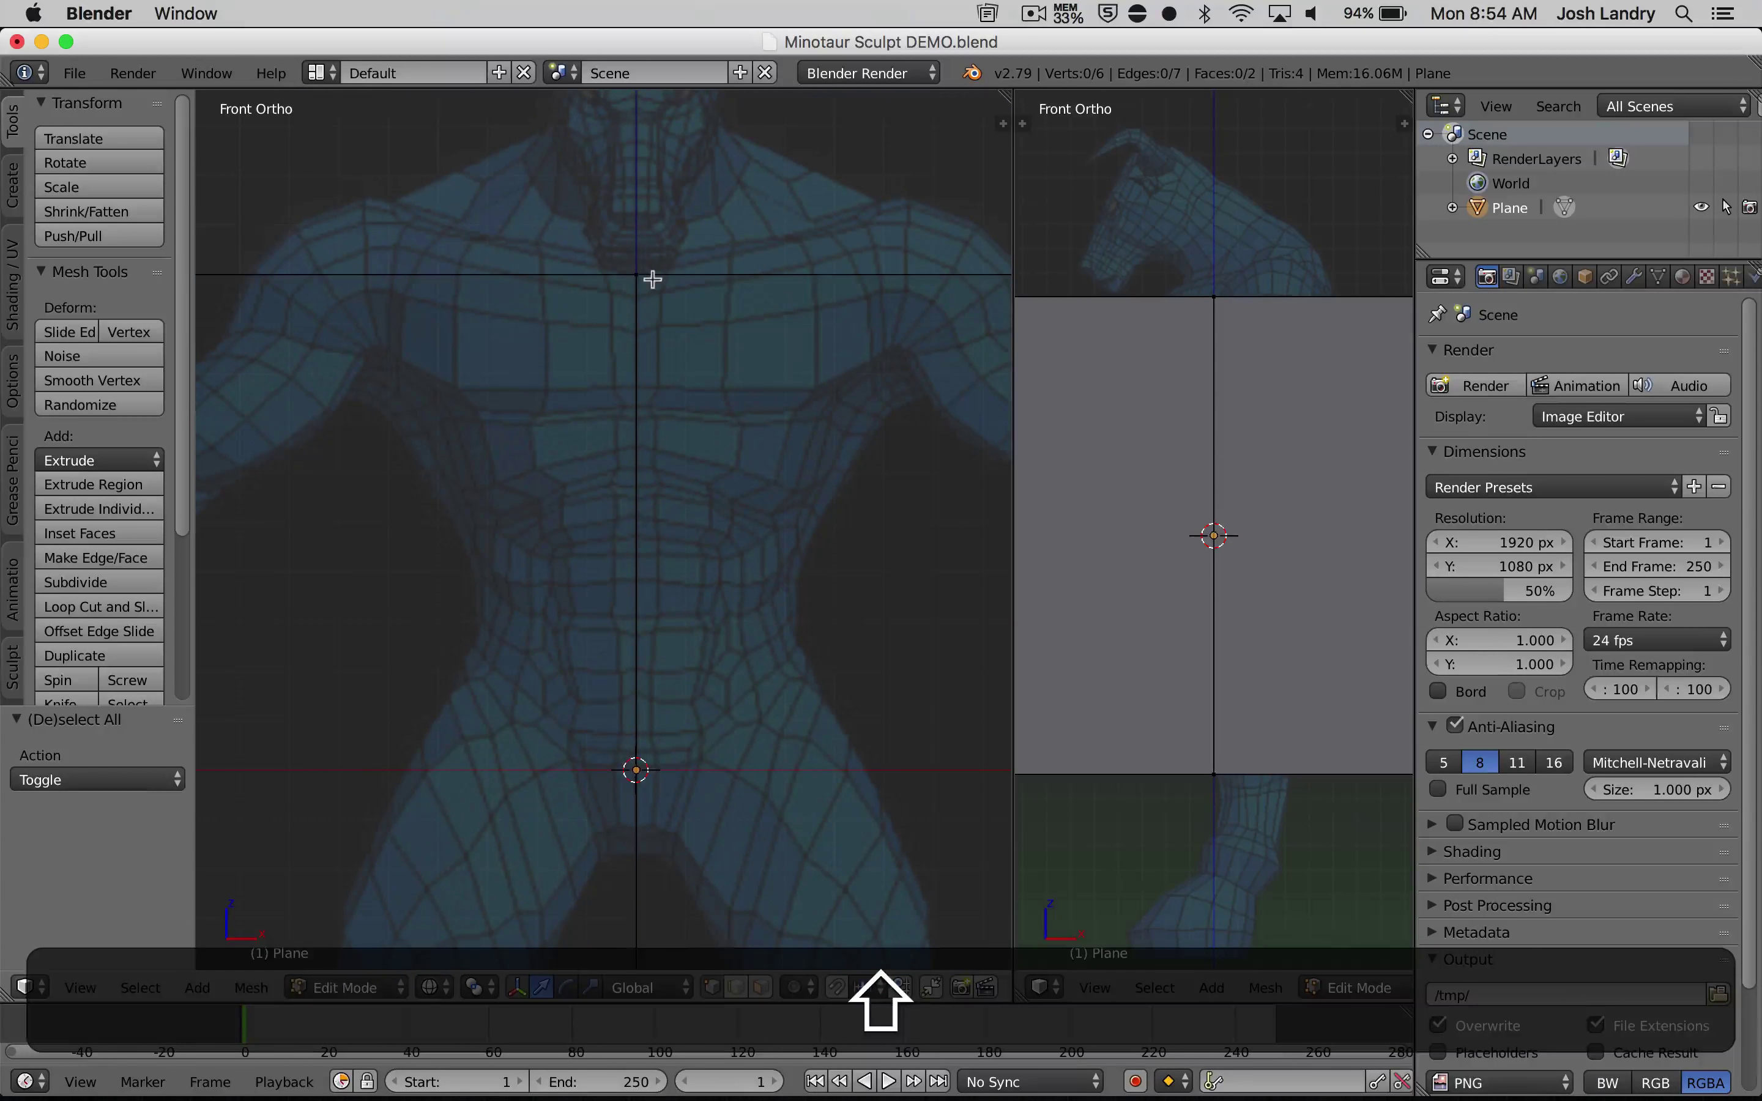
pyautogui.scroll(4, 658, 420)
pyautogui.keyDown('shift'); pyautogui.scroll(1, 651, 571); pyautogui.keyUp('shift')
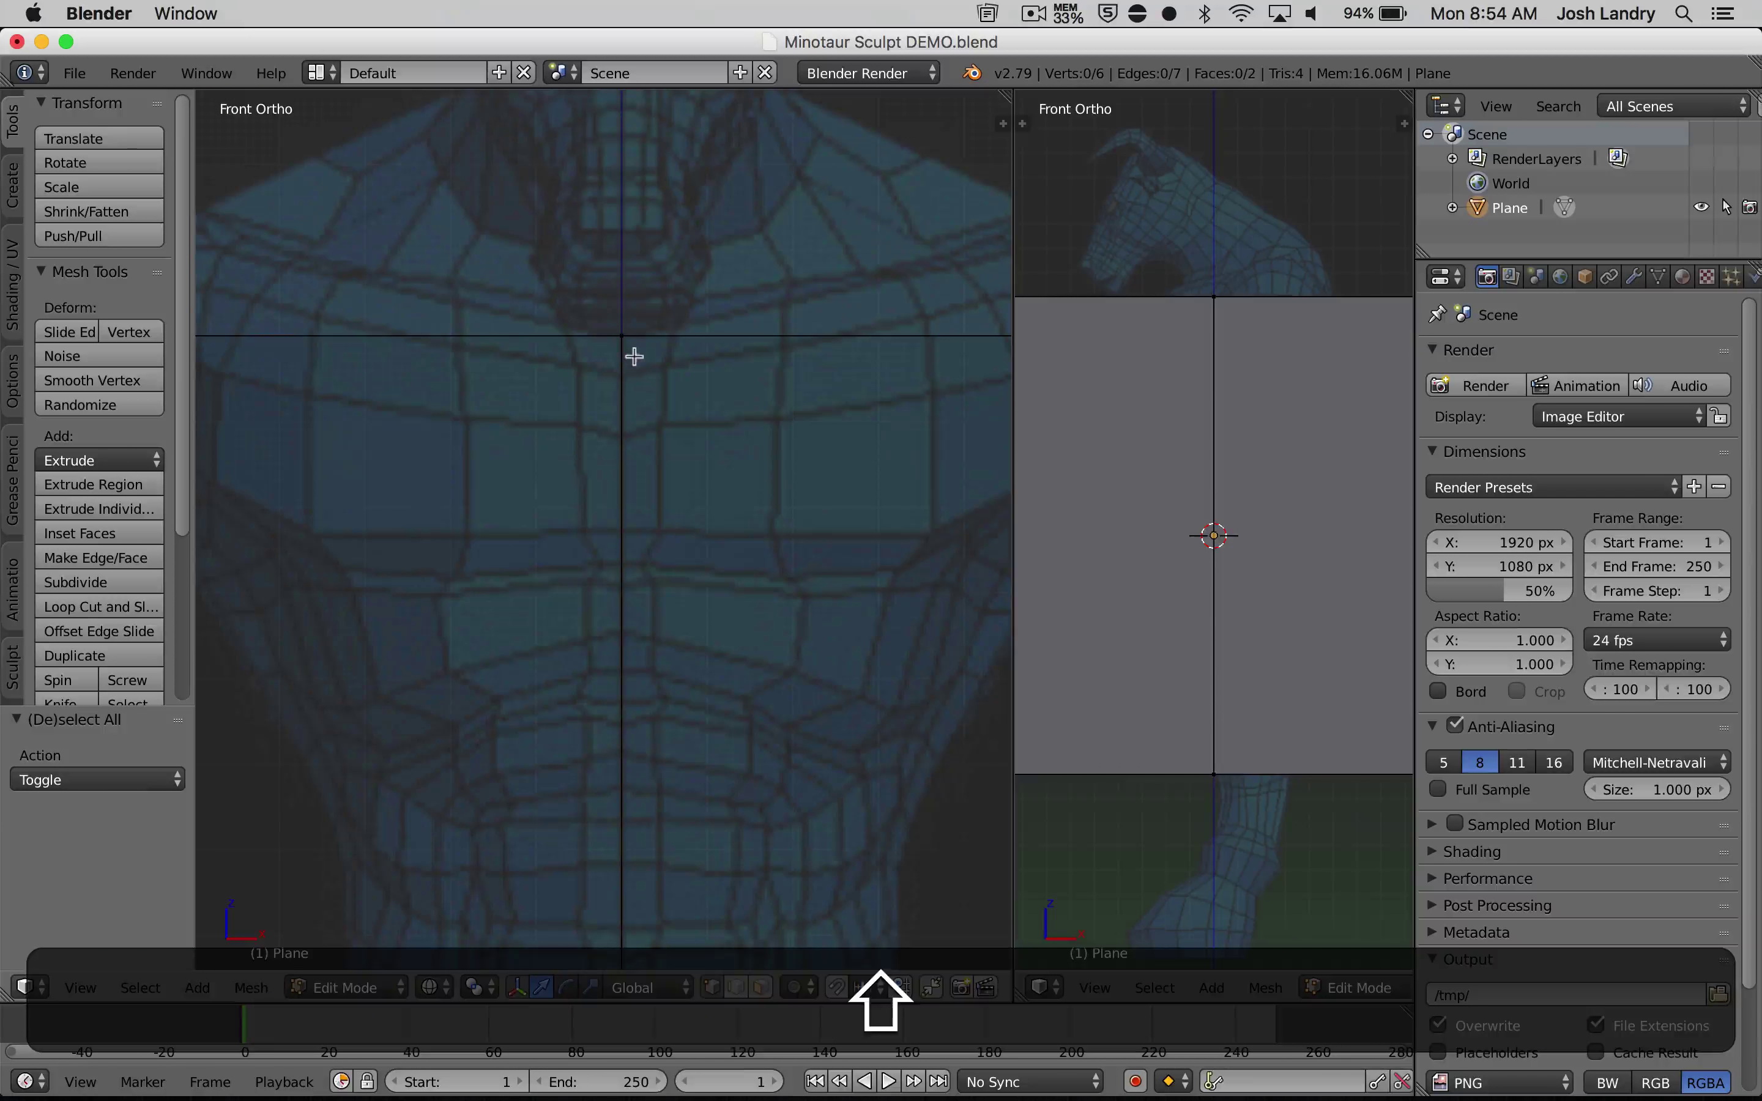
pyautogui.scroll(-8, 622, 673)
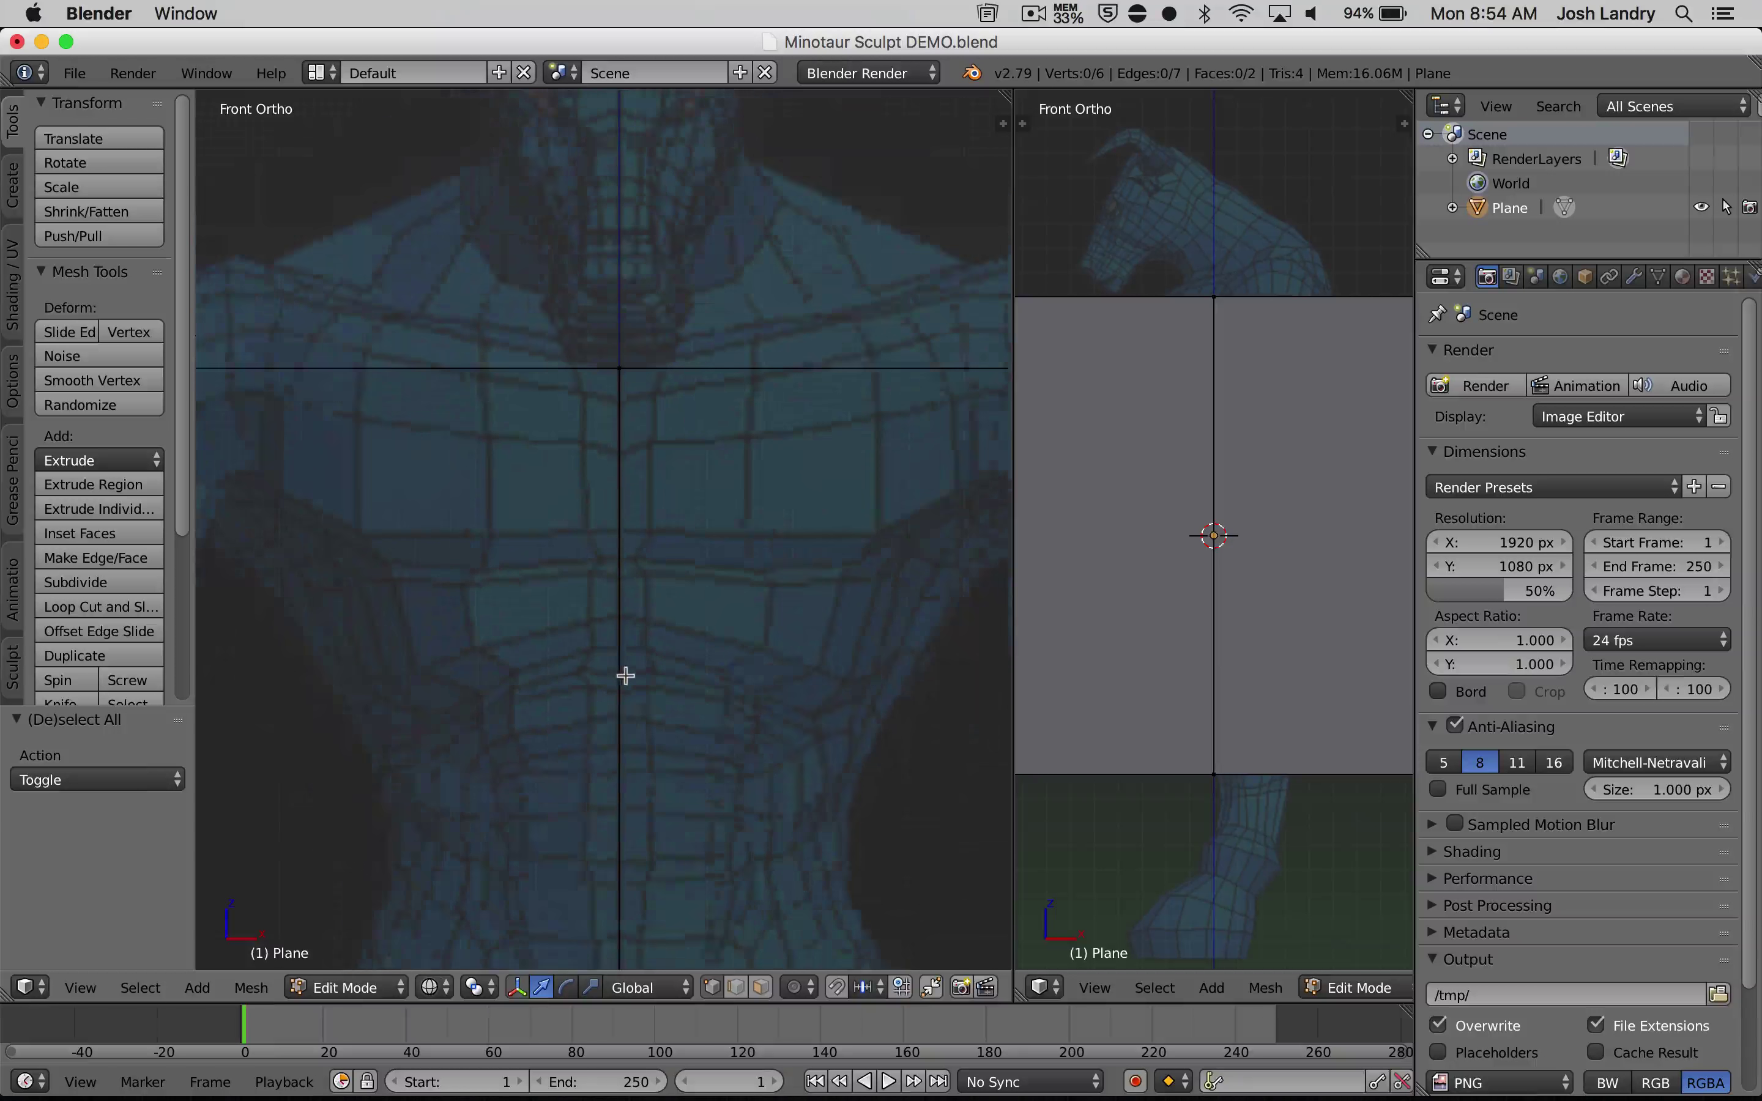
pyautogui.keyDown('shift'); pyautogui.scroll(-3, 644, 553); pyautogui.keyUp('shift')
pyautogui.keyDown('shift'); pyautogui.scroll(-1, 648, 496); pyautogui.keyUp('shift')
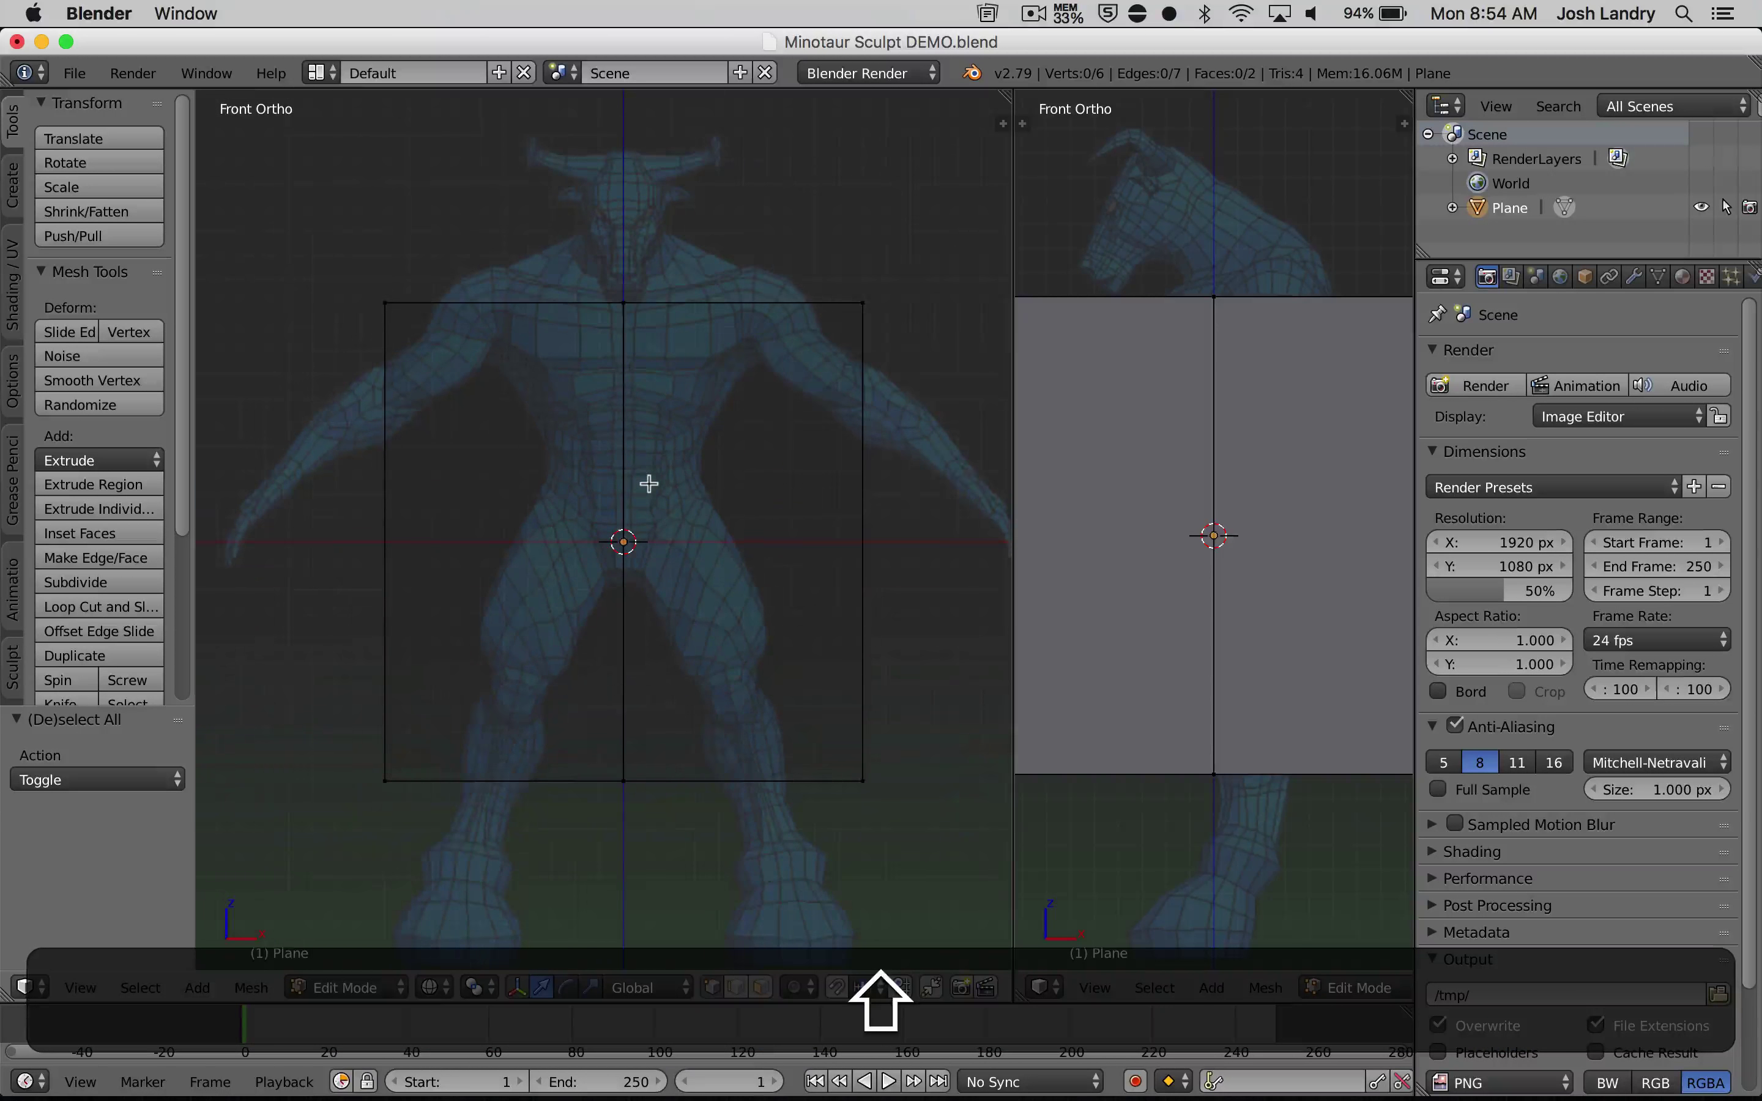
# Delete the two outer vertices on the plane's left side, keeping only the half right of the centre line
pyautogui.scroll(2, 648, 492)
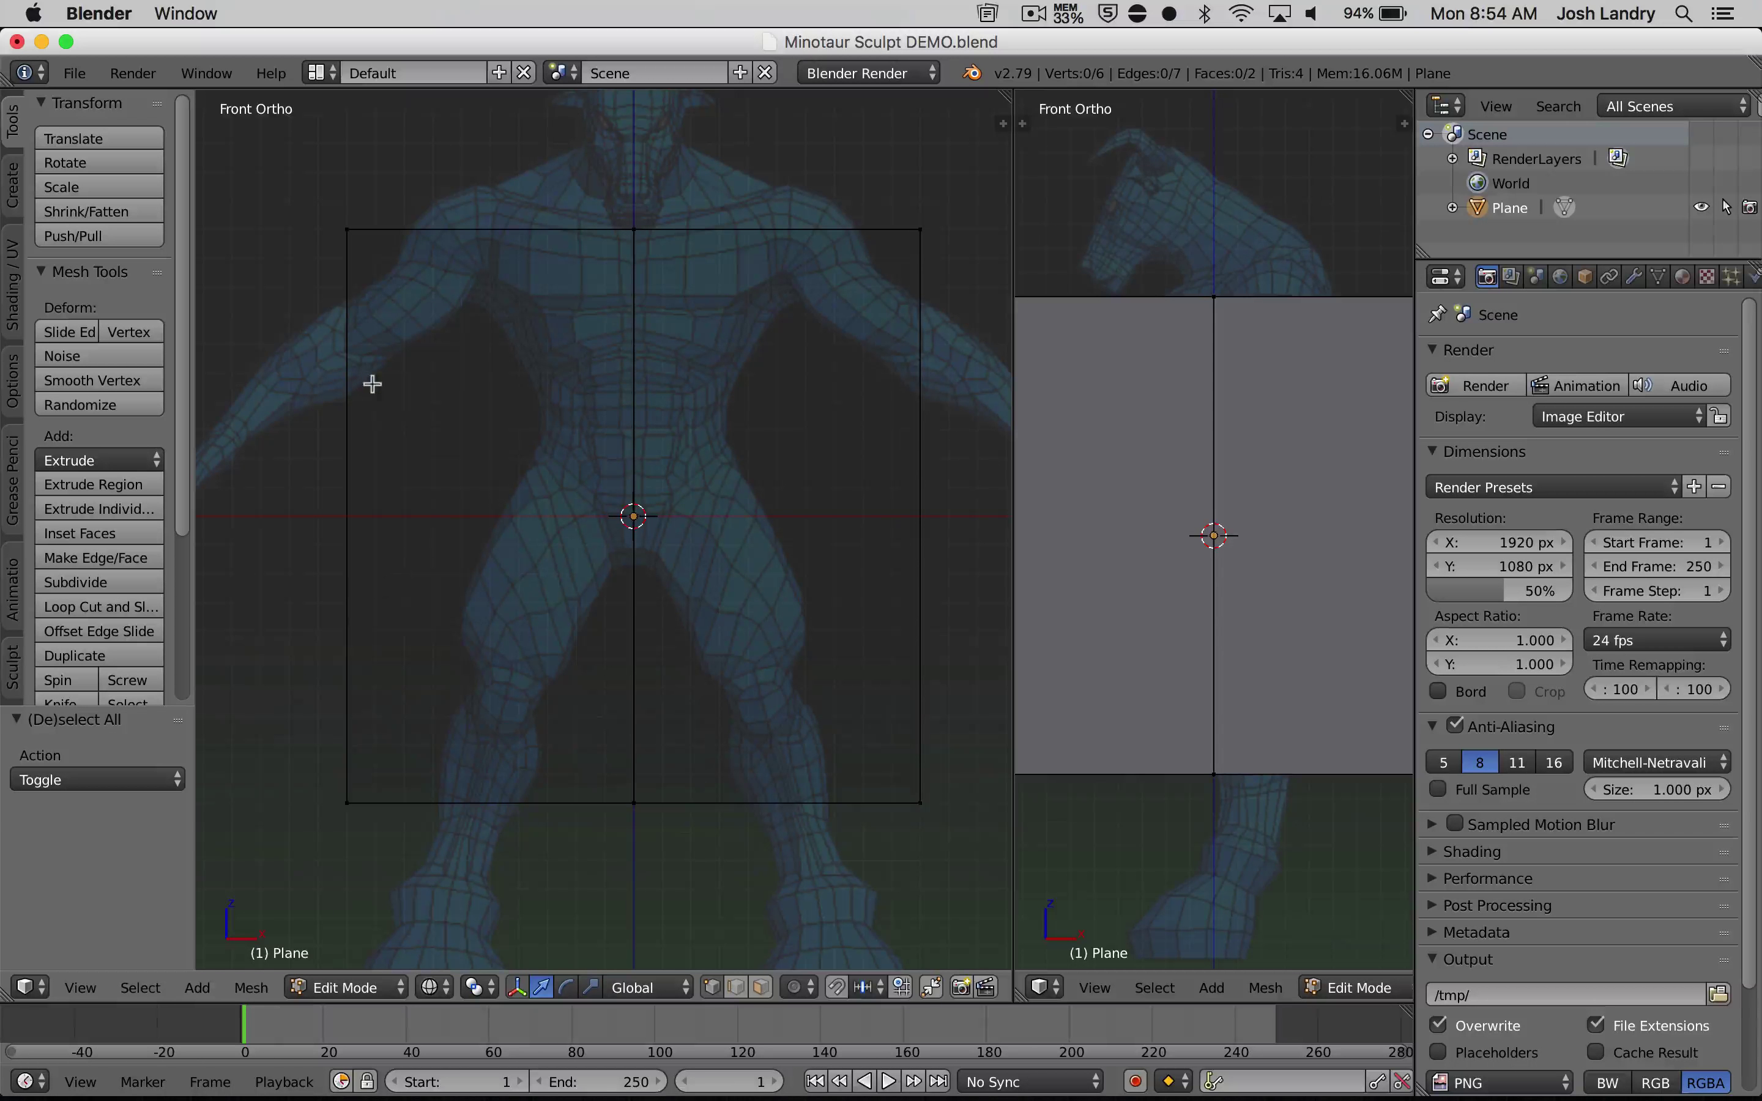
pyautogui.rightClick(348, 230)
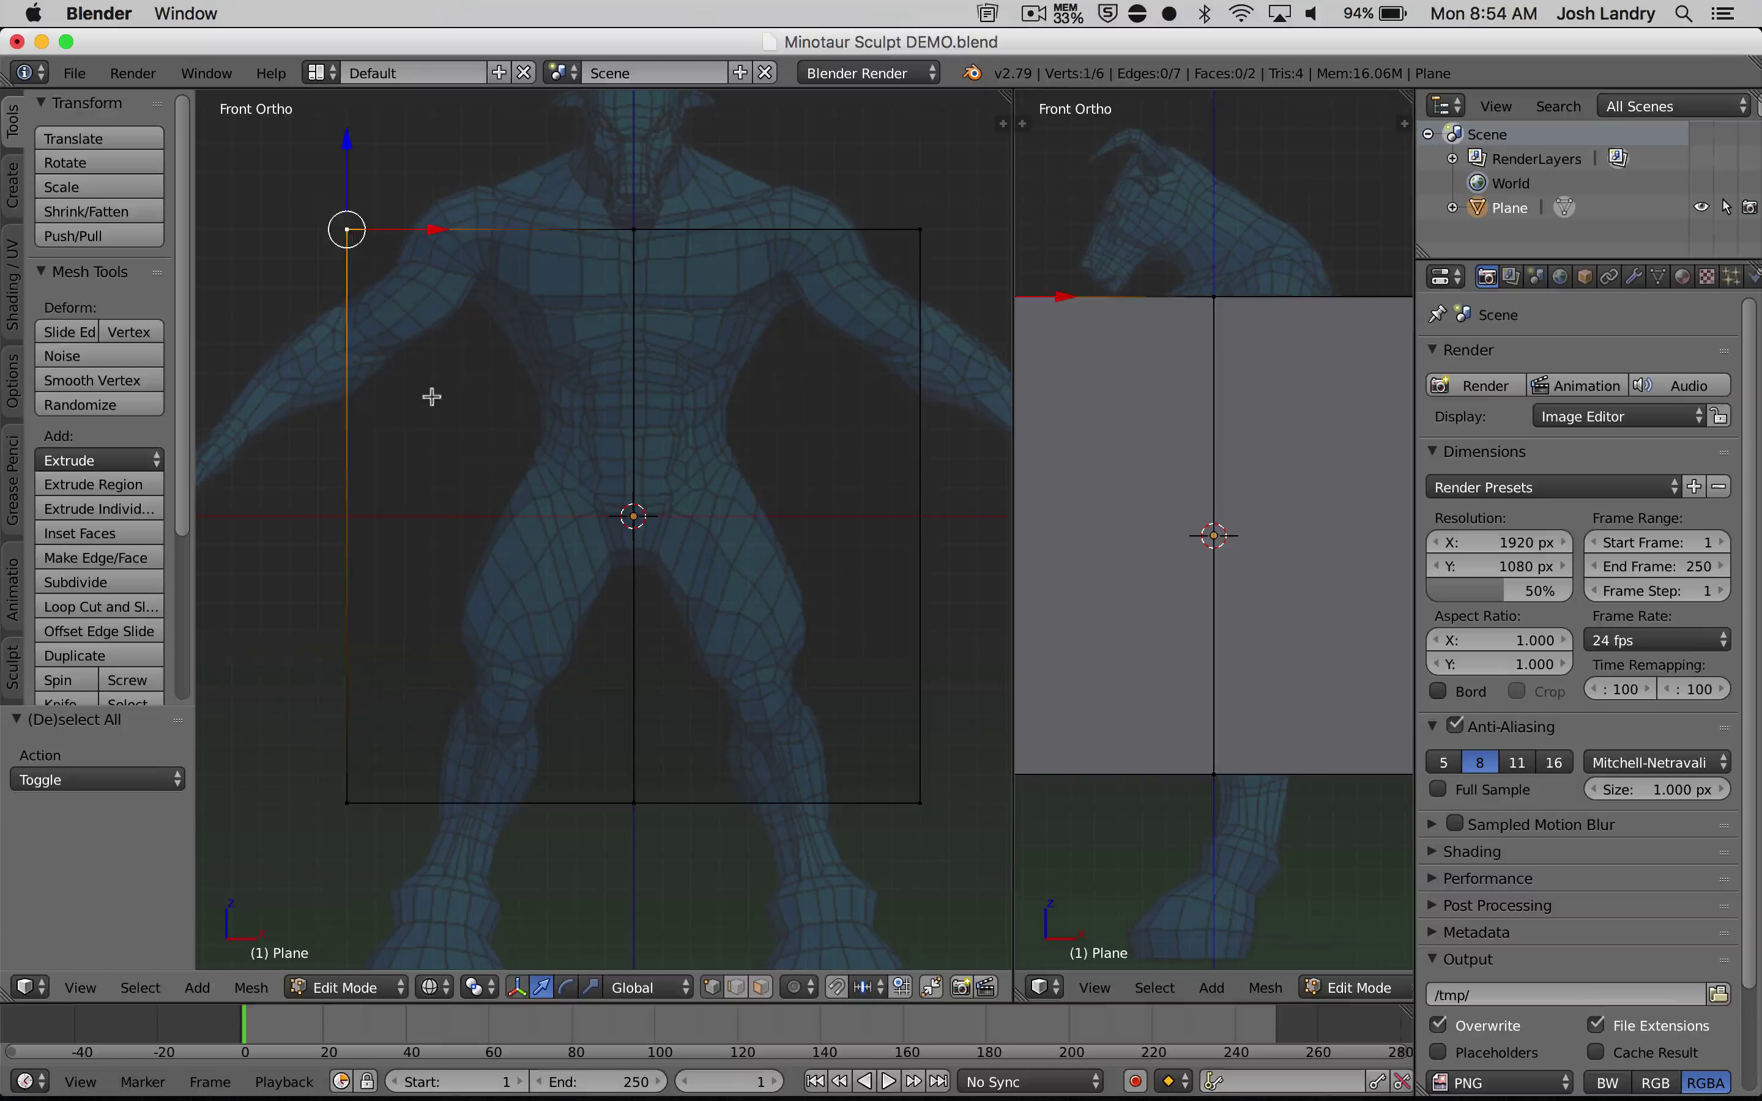
pyautogui.keyDown('shift'); pyautogui.rightClick(353, 806); pyautogui.keyUp('shift')
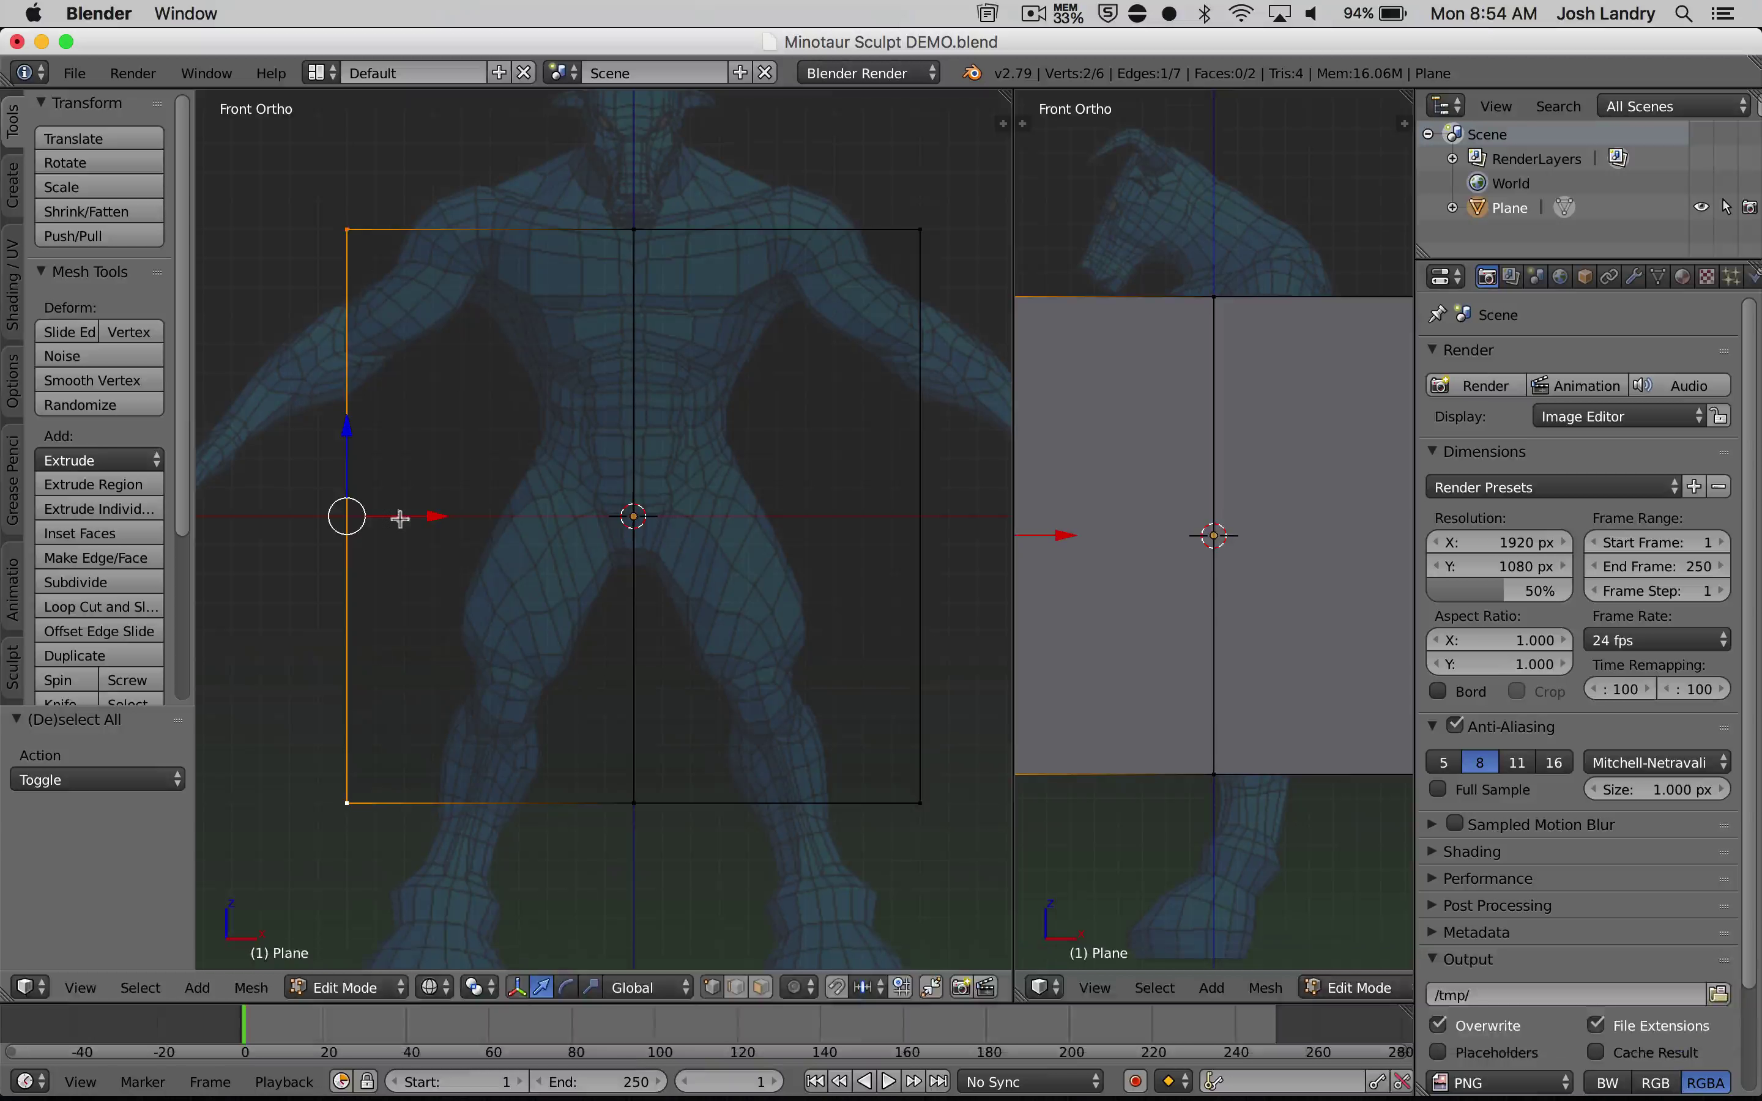
pyautogui.press('x')
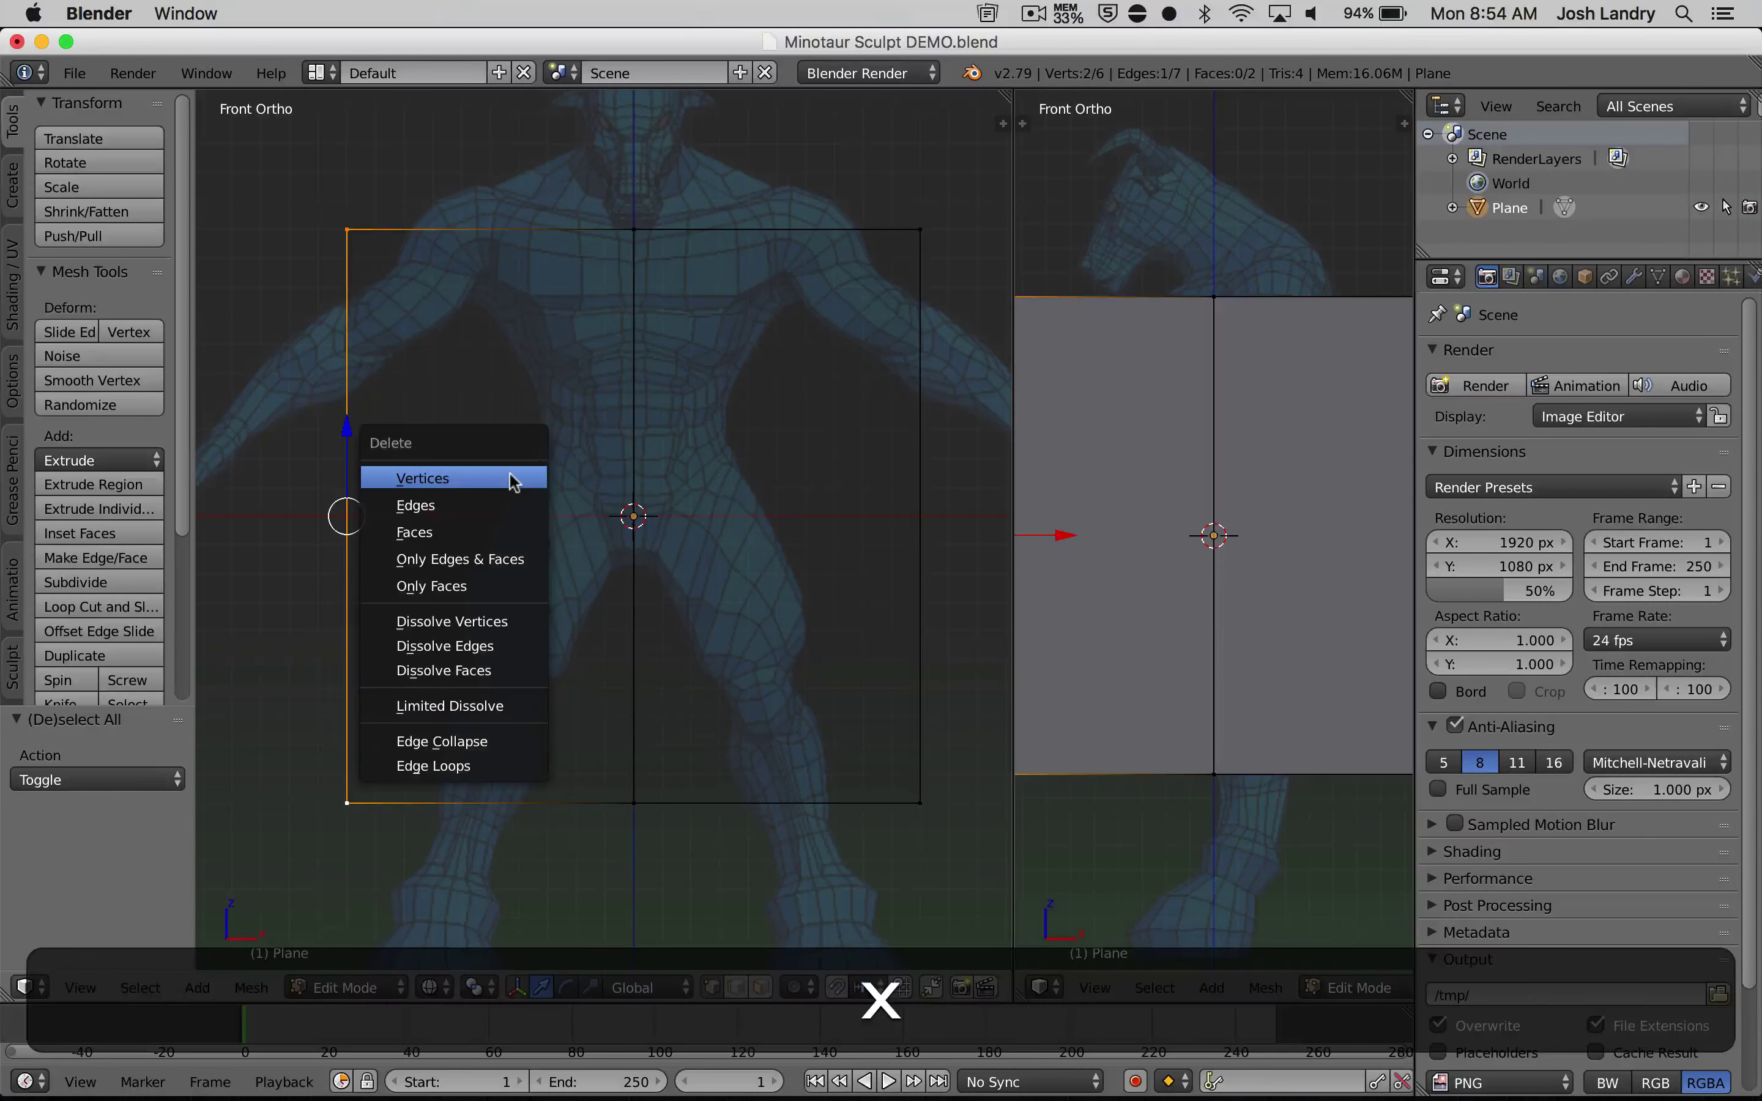
pyautogui.click(498, 482)
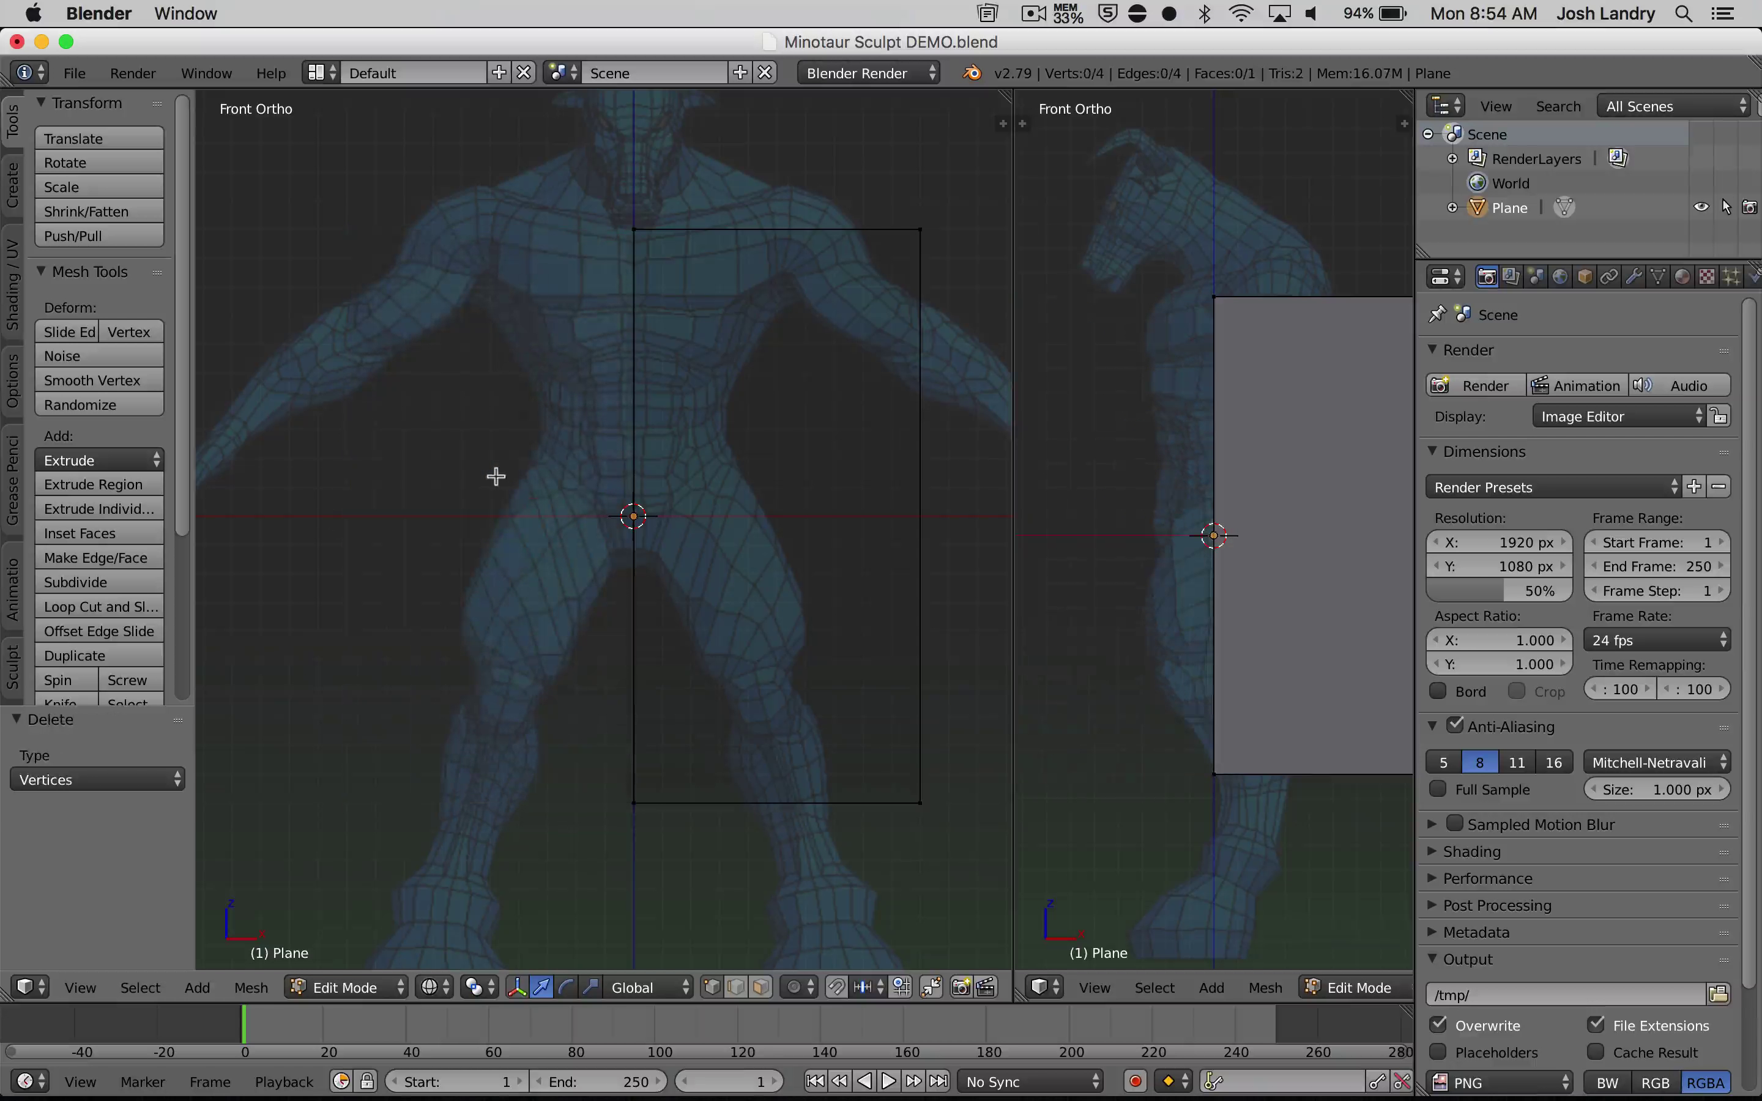
# Widen the side-reference viewport to about half the modelling area and set it to the right orthographic view
pyautogui.scroll(-2, 529, 476)
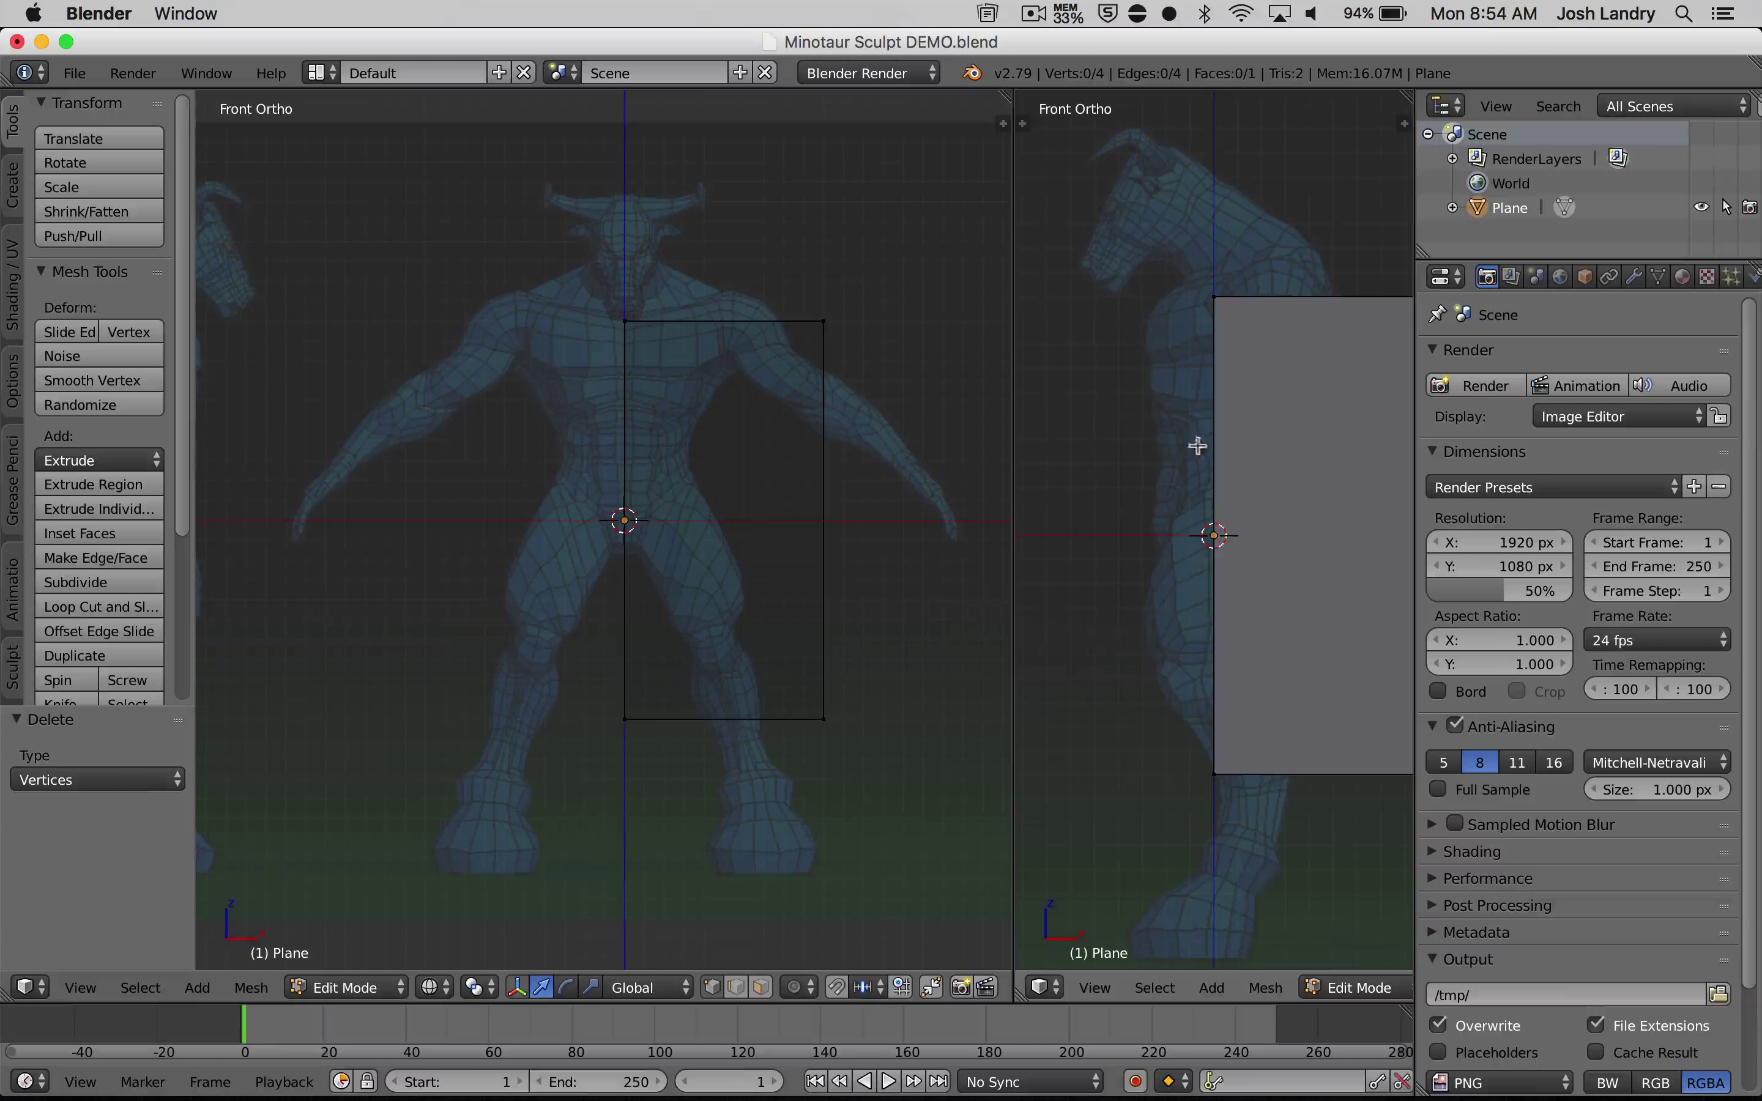
pyautogui.moveTo(1014, 432); pyautogui.dragTo(802, 432)
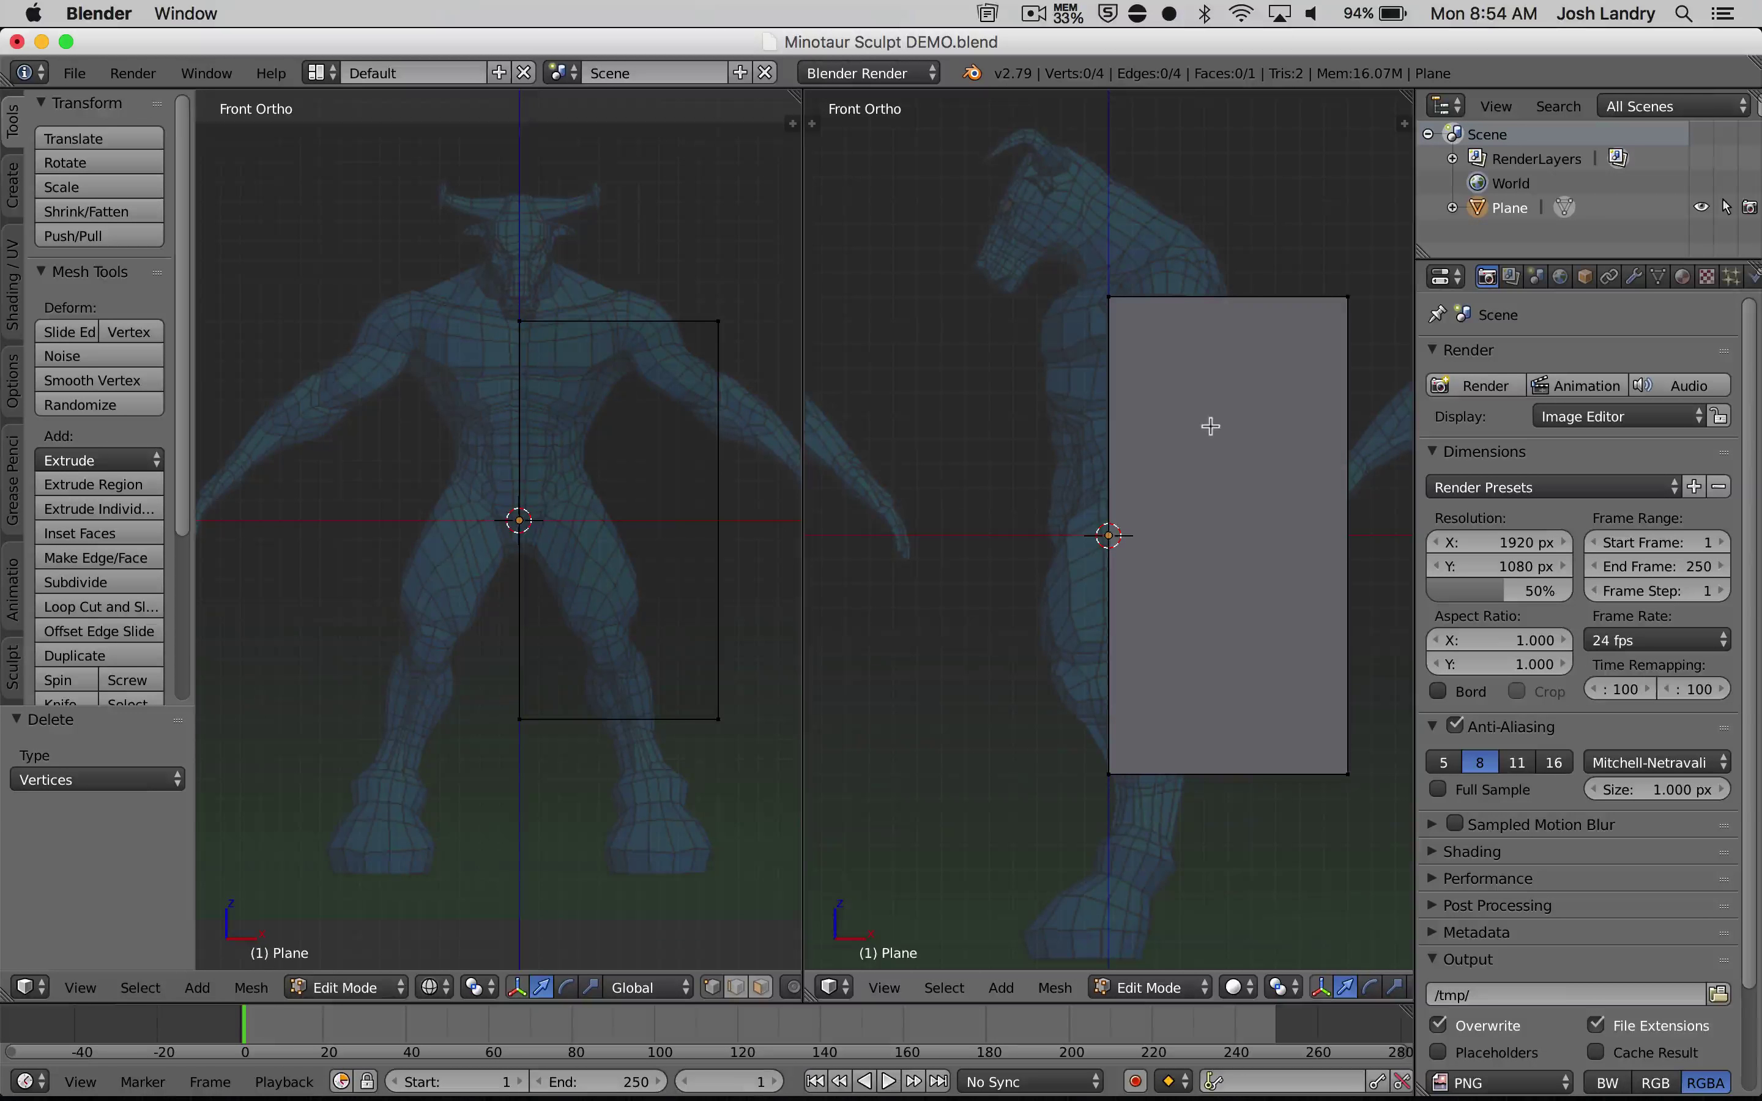
pyautogui.press('3')
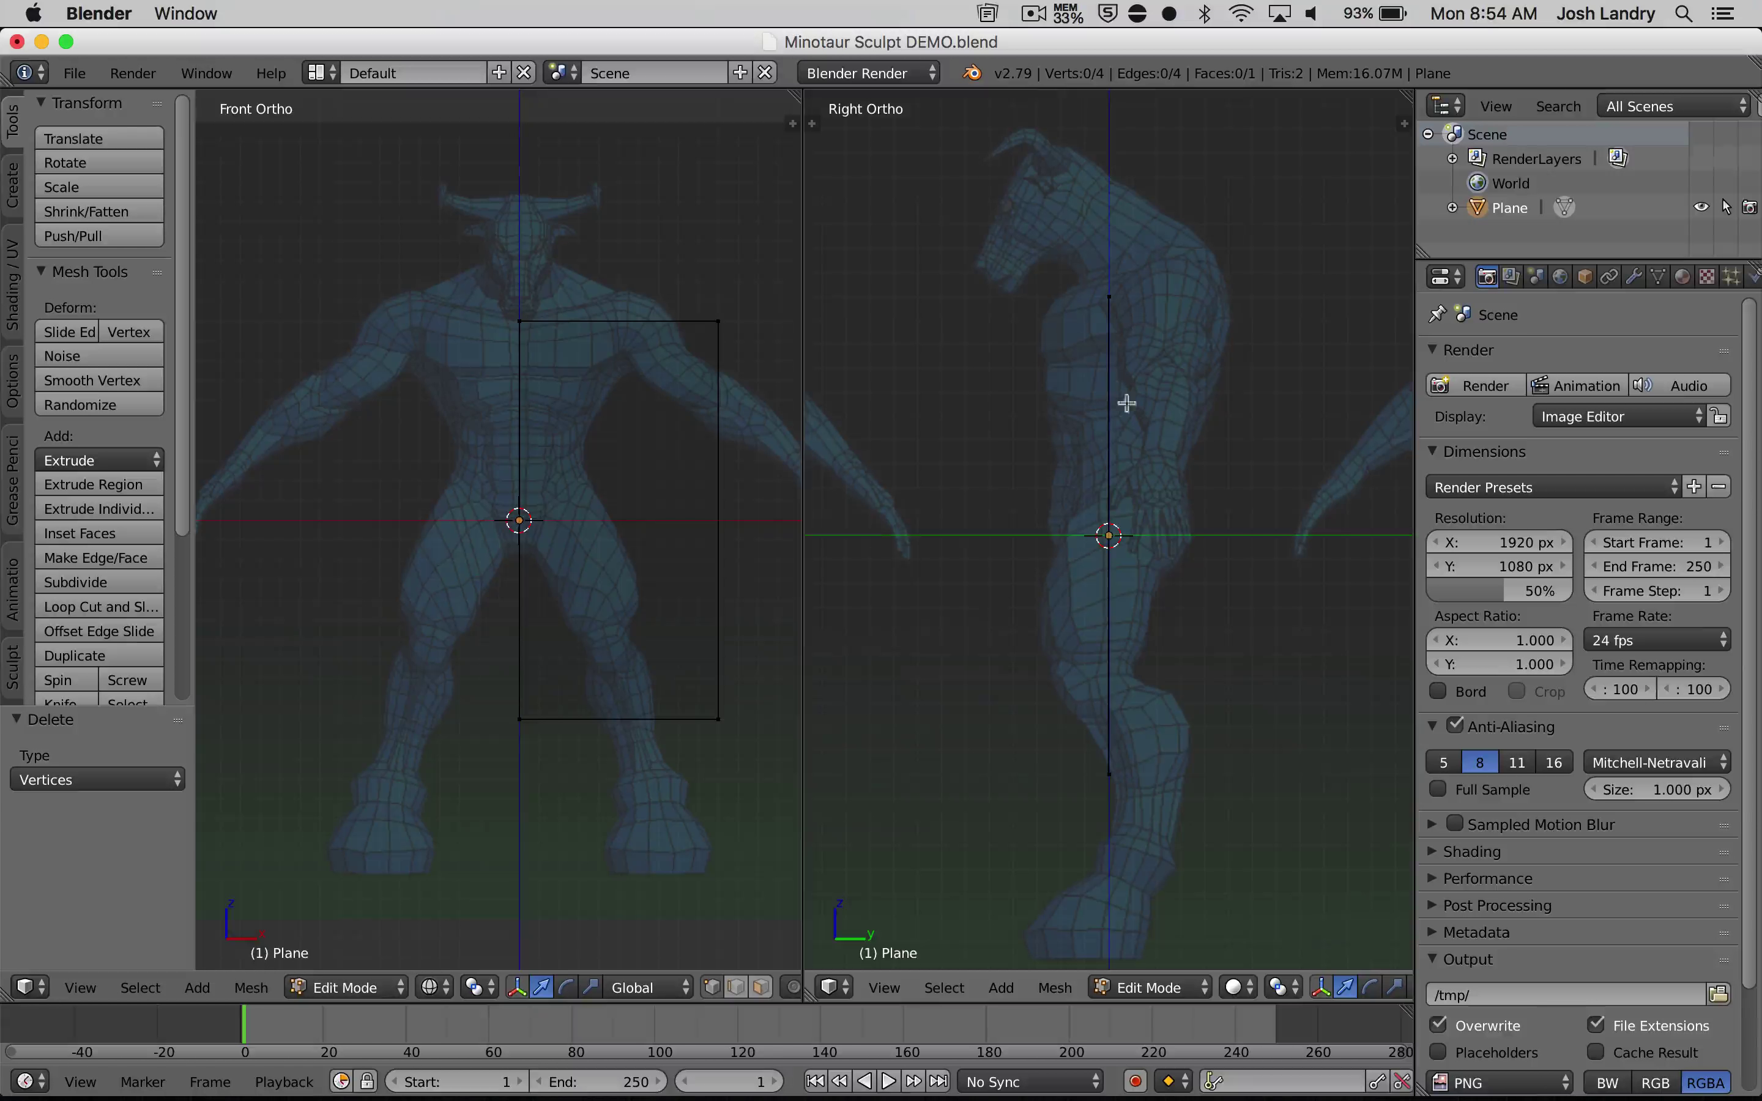
pyautogui.scroll(2, 1126, 427)
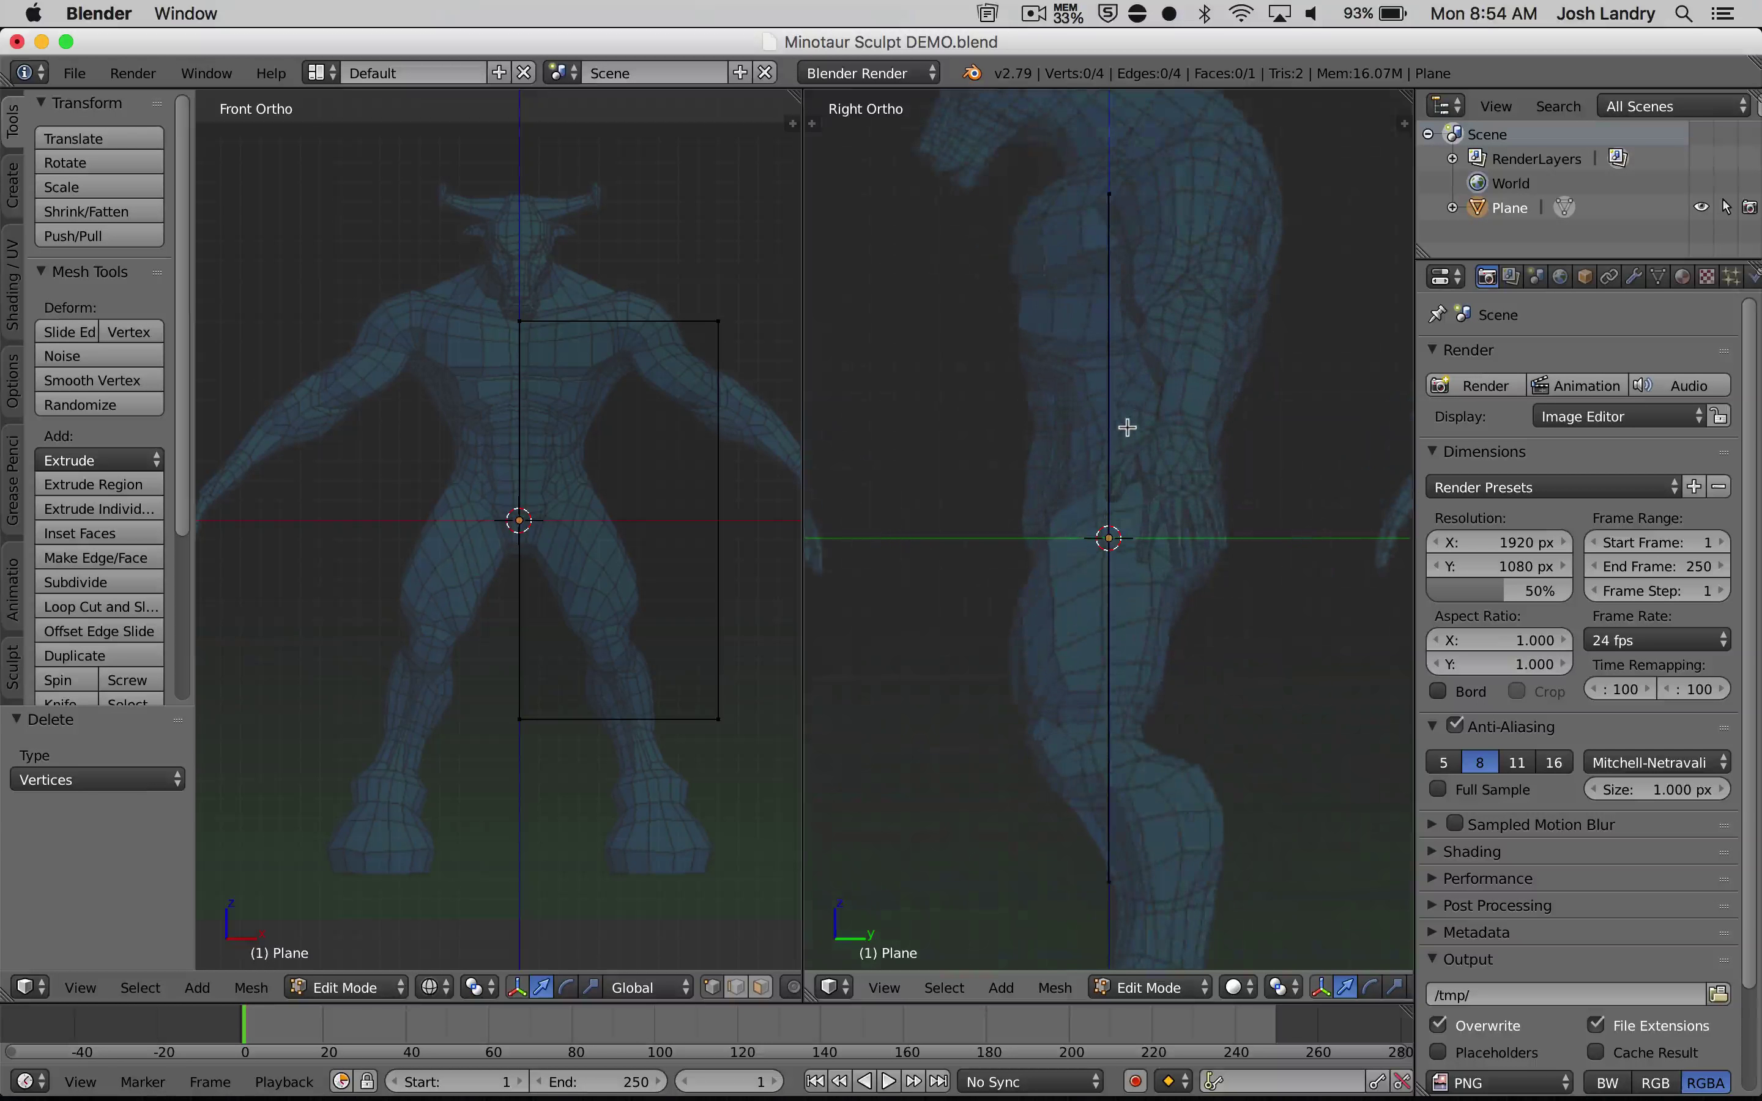
# Set the side-reference viewport to wireframe shading, checking the plane from the front before returning to the right orthographic view
pyautogui.scroll(-2, 1108, 399)
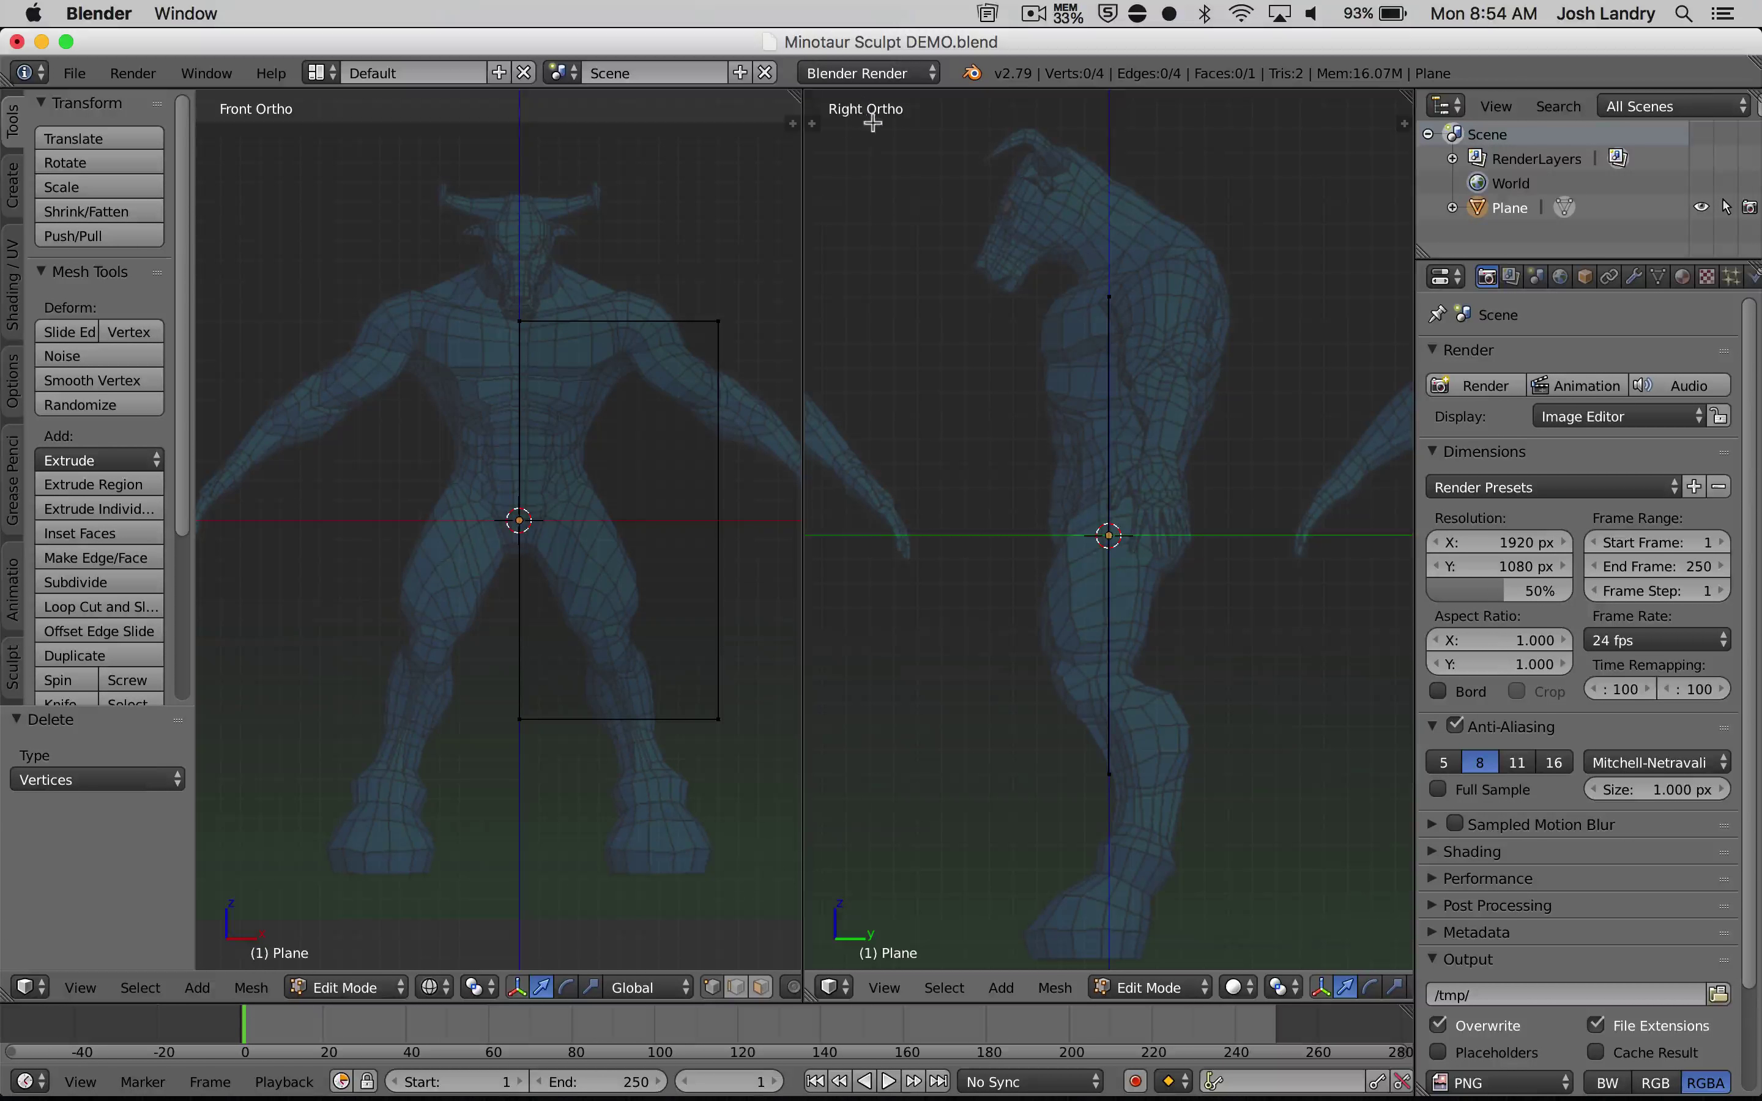
pyautogui.scroll(2, 1126, 465)
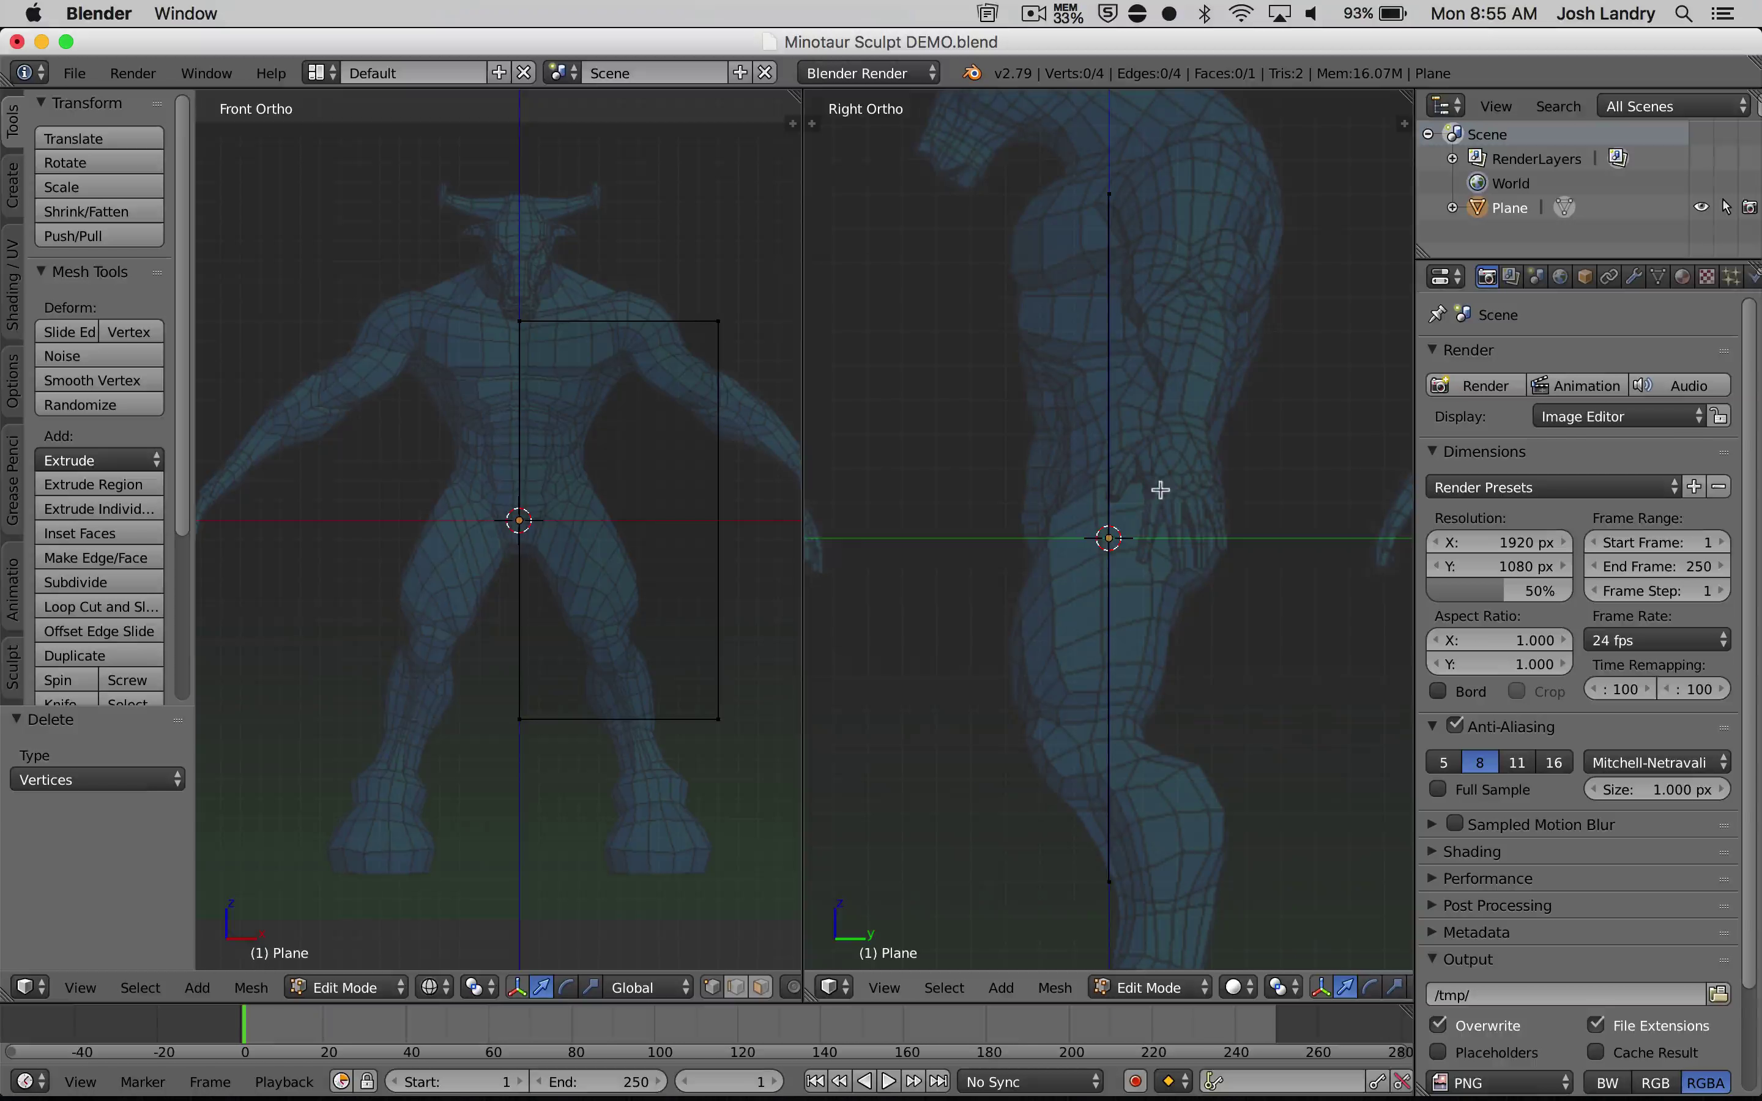
pyautogui.scroll(-2, 1108, 542)
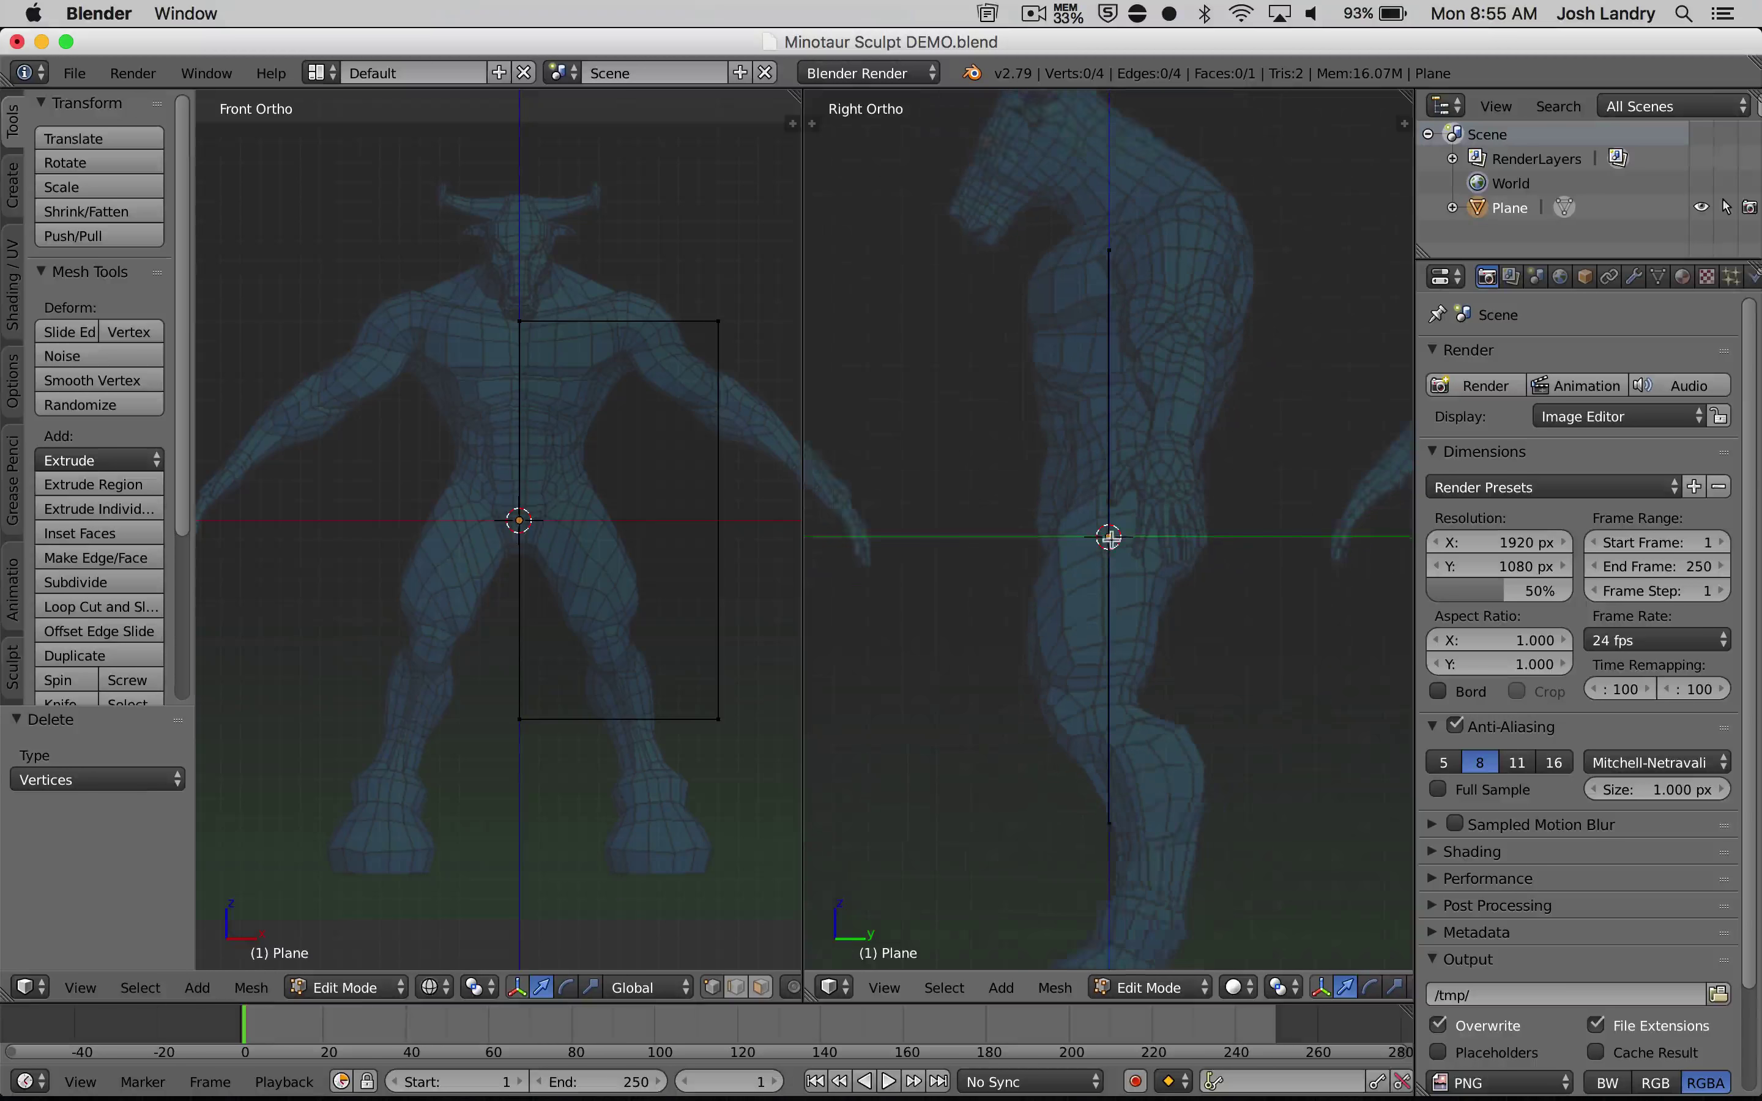
pyautogui.scroll(1, 1127, 523)
pyautogui.press('KP_1')
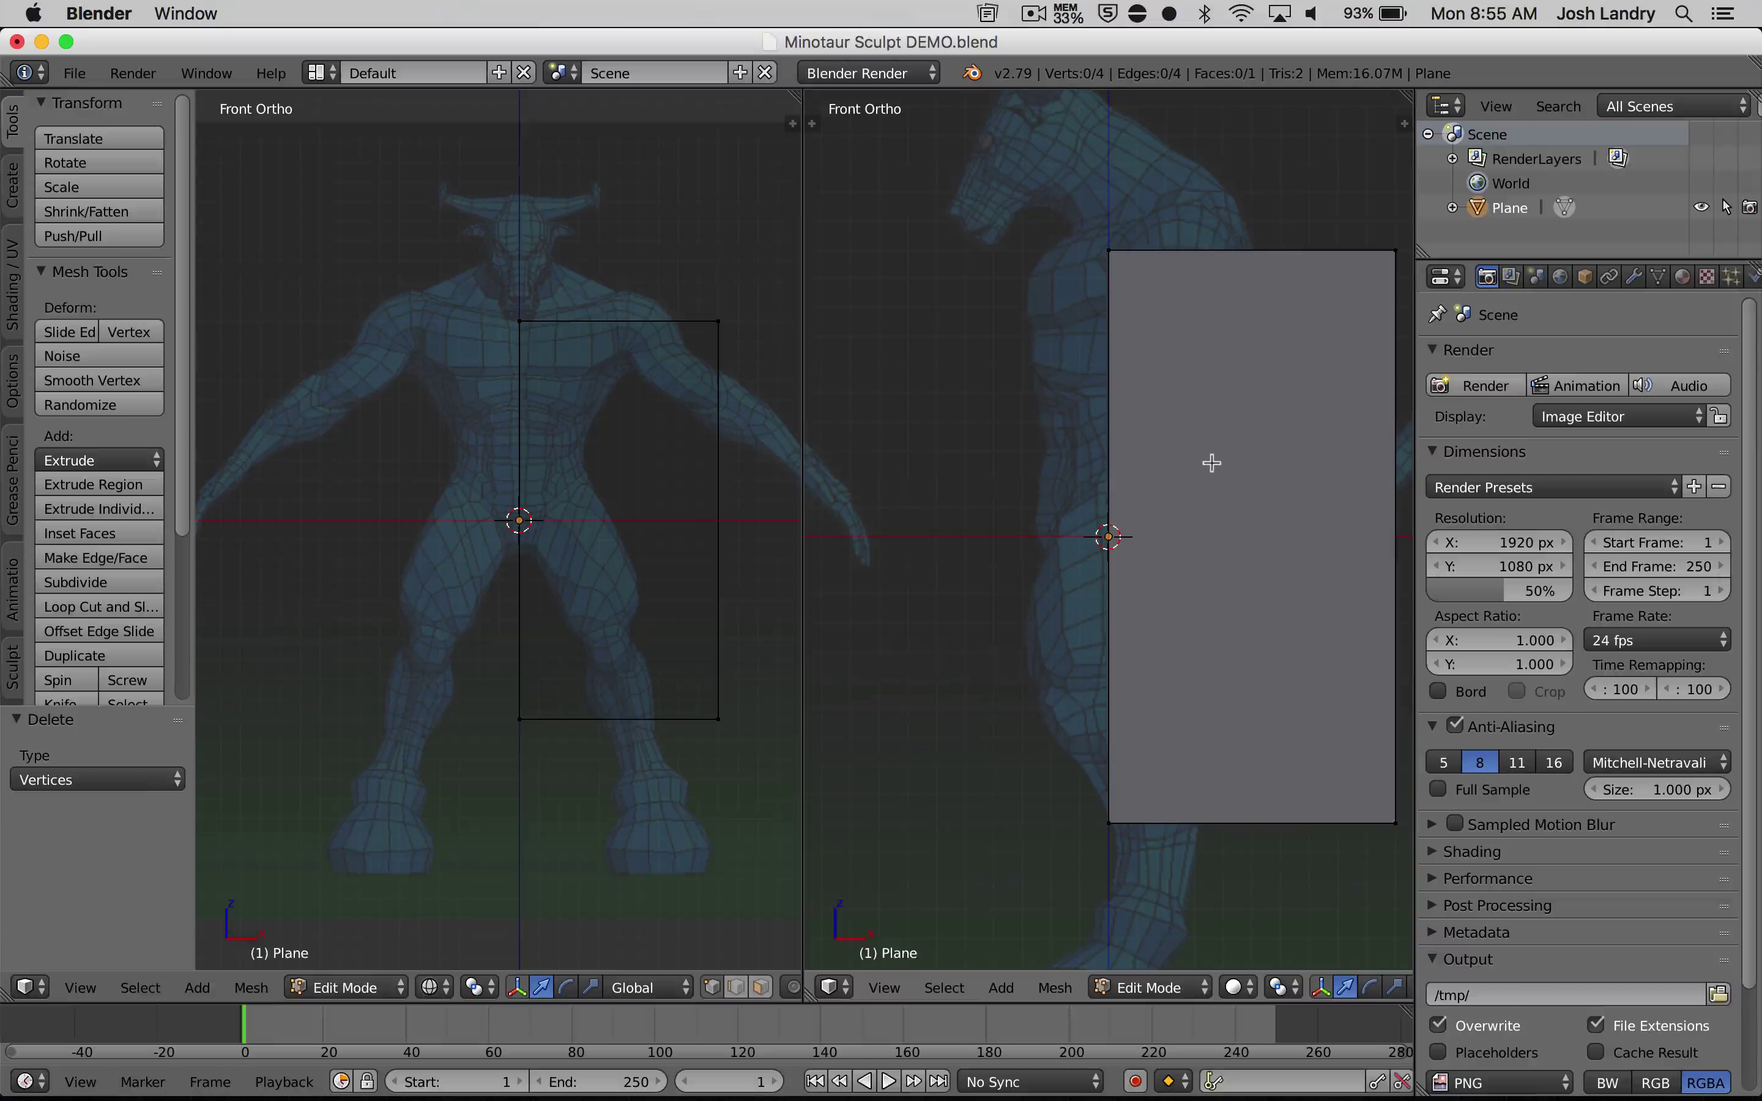
pyautogui.press('z')
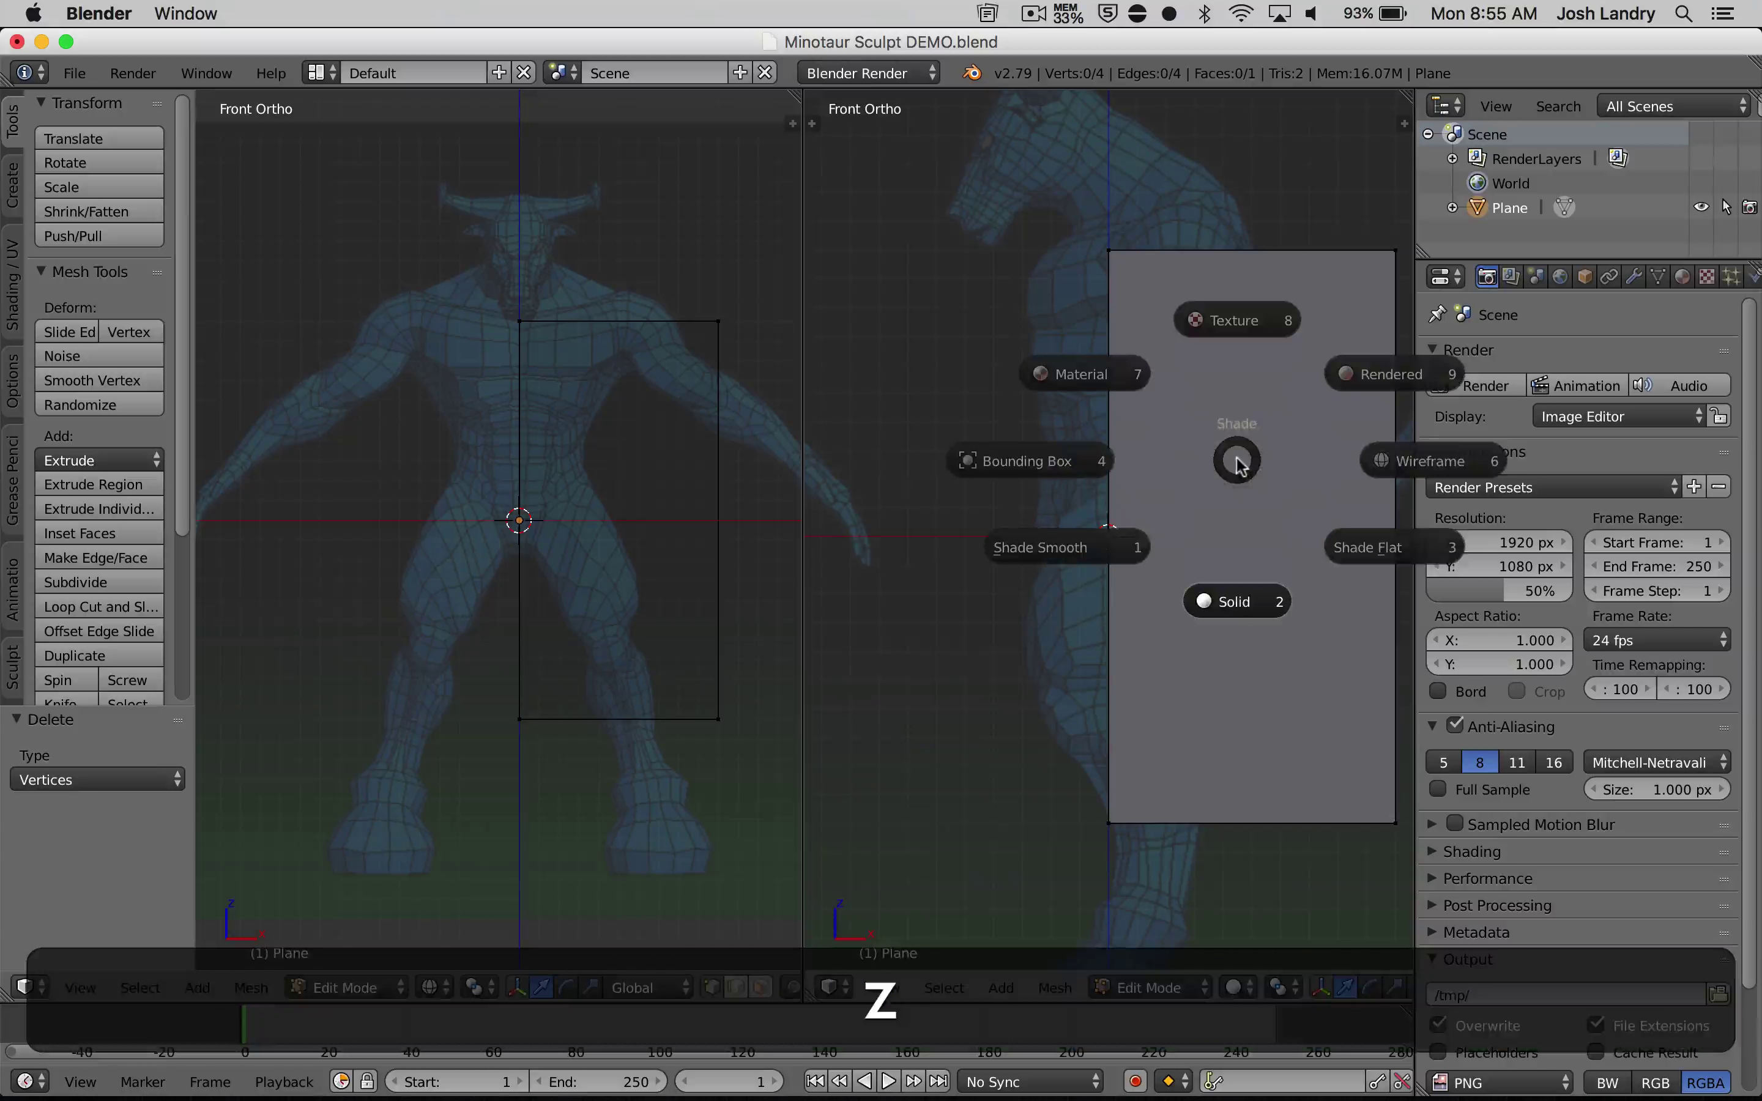
pyautogui.click(1397, 459)
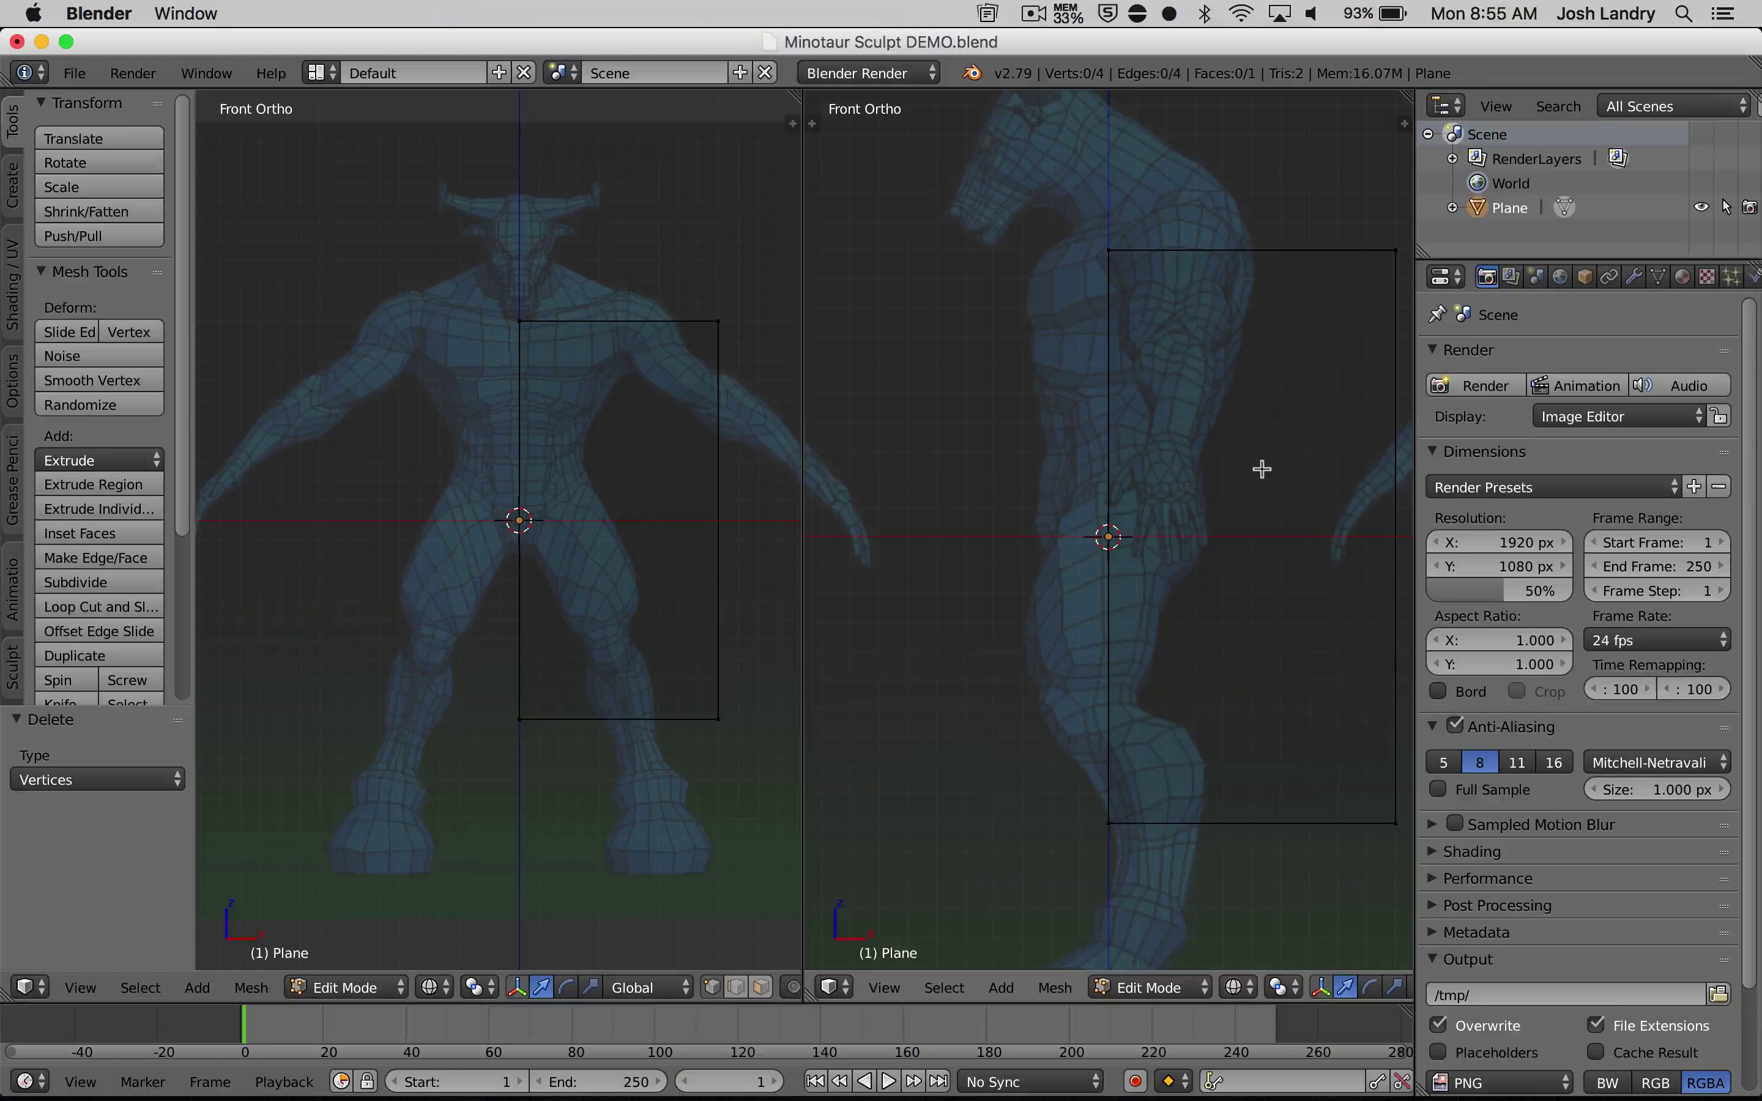
pyautogui.press('3')
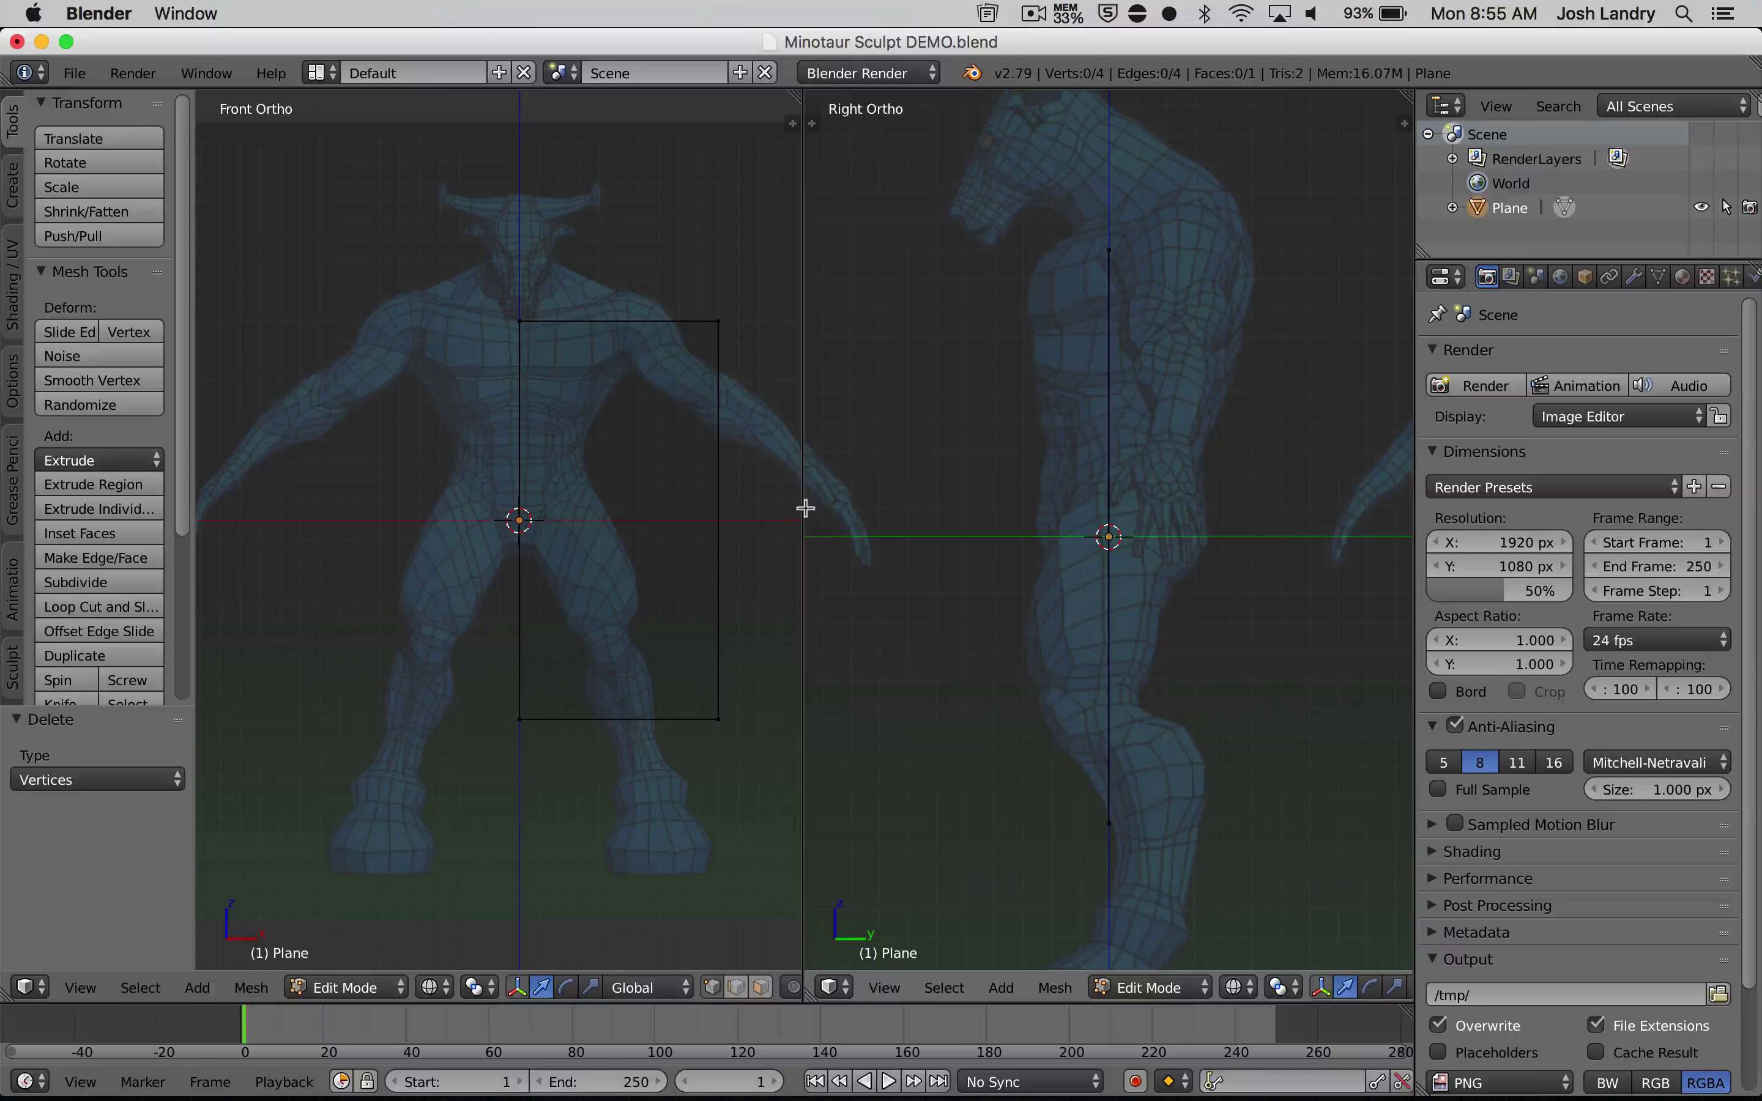
# Enlarge the front viewport to most of the modelling area, frame the minotaur's body, and widen the properties area slightly
pyautogui.moveTo(802, 503); pyautogui.dragTo(1066, 507)
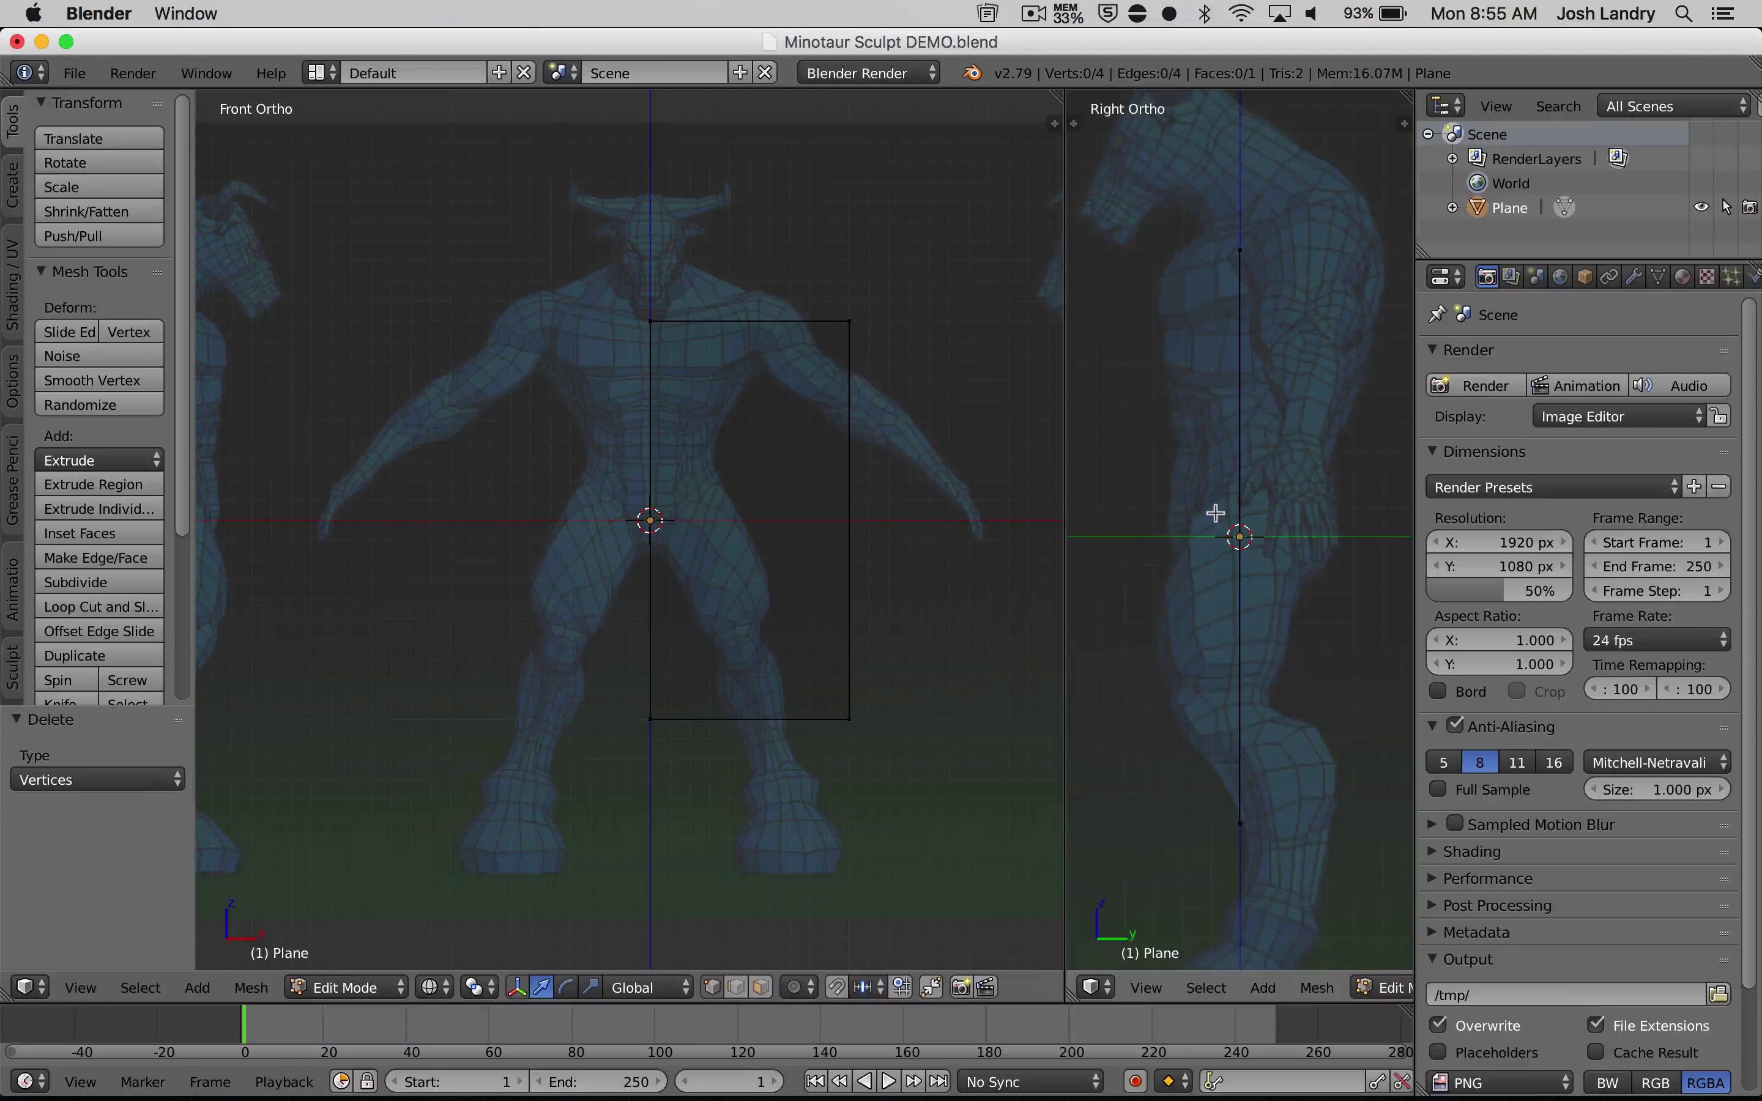
pyautogui.scroll(2, 864, 483)
pyautogui.keyDown('shift'); pyautogui.moveTo(830, 460); pyautogui.dragTo(742, 520, button='middle'); pyautogui.keyUp('shift')
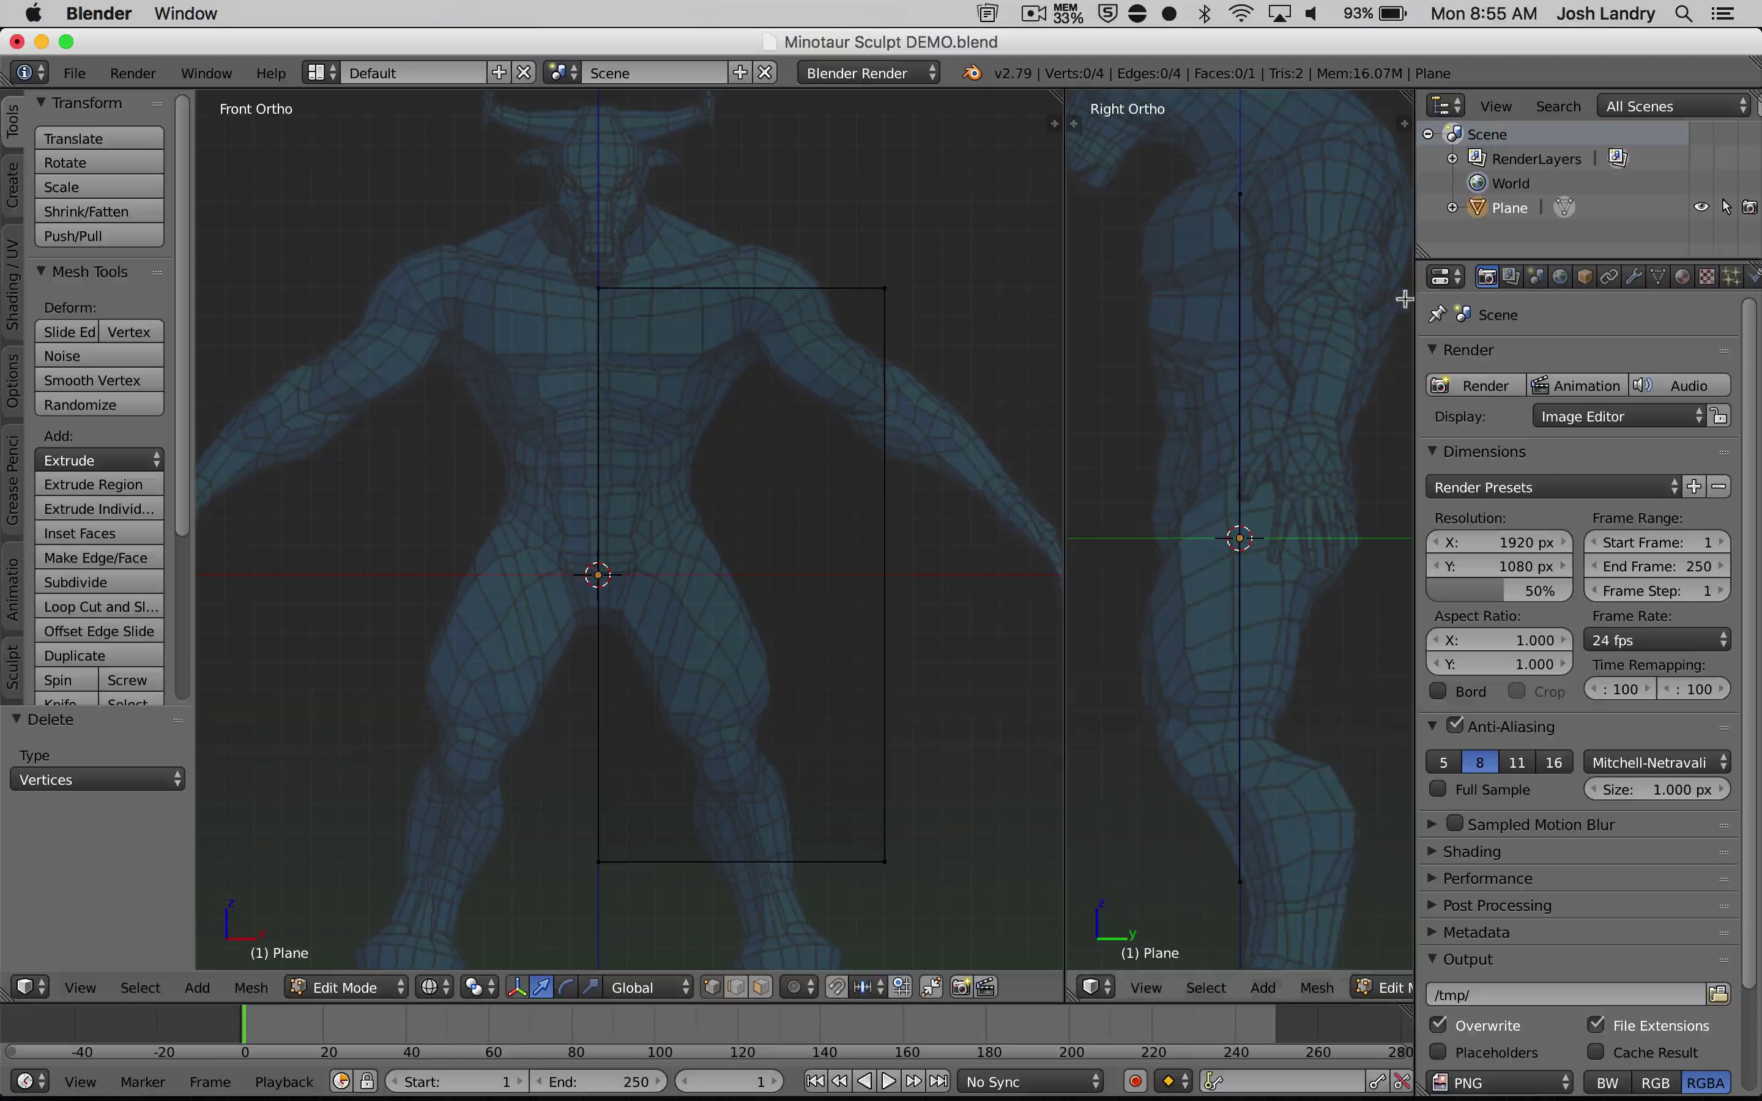
pyautogui.moveTo(1403, 297); pyautogui.dragTo(1375, 295)
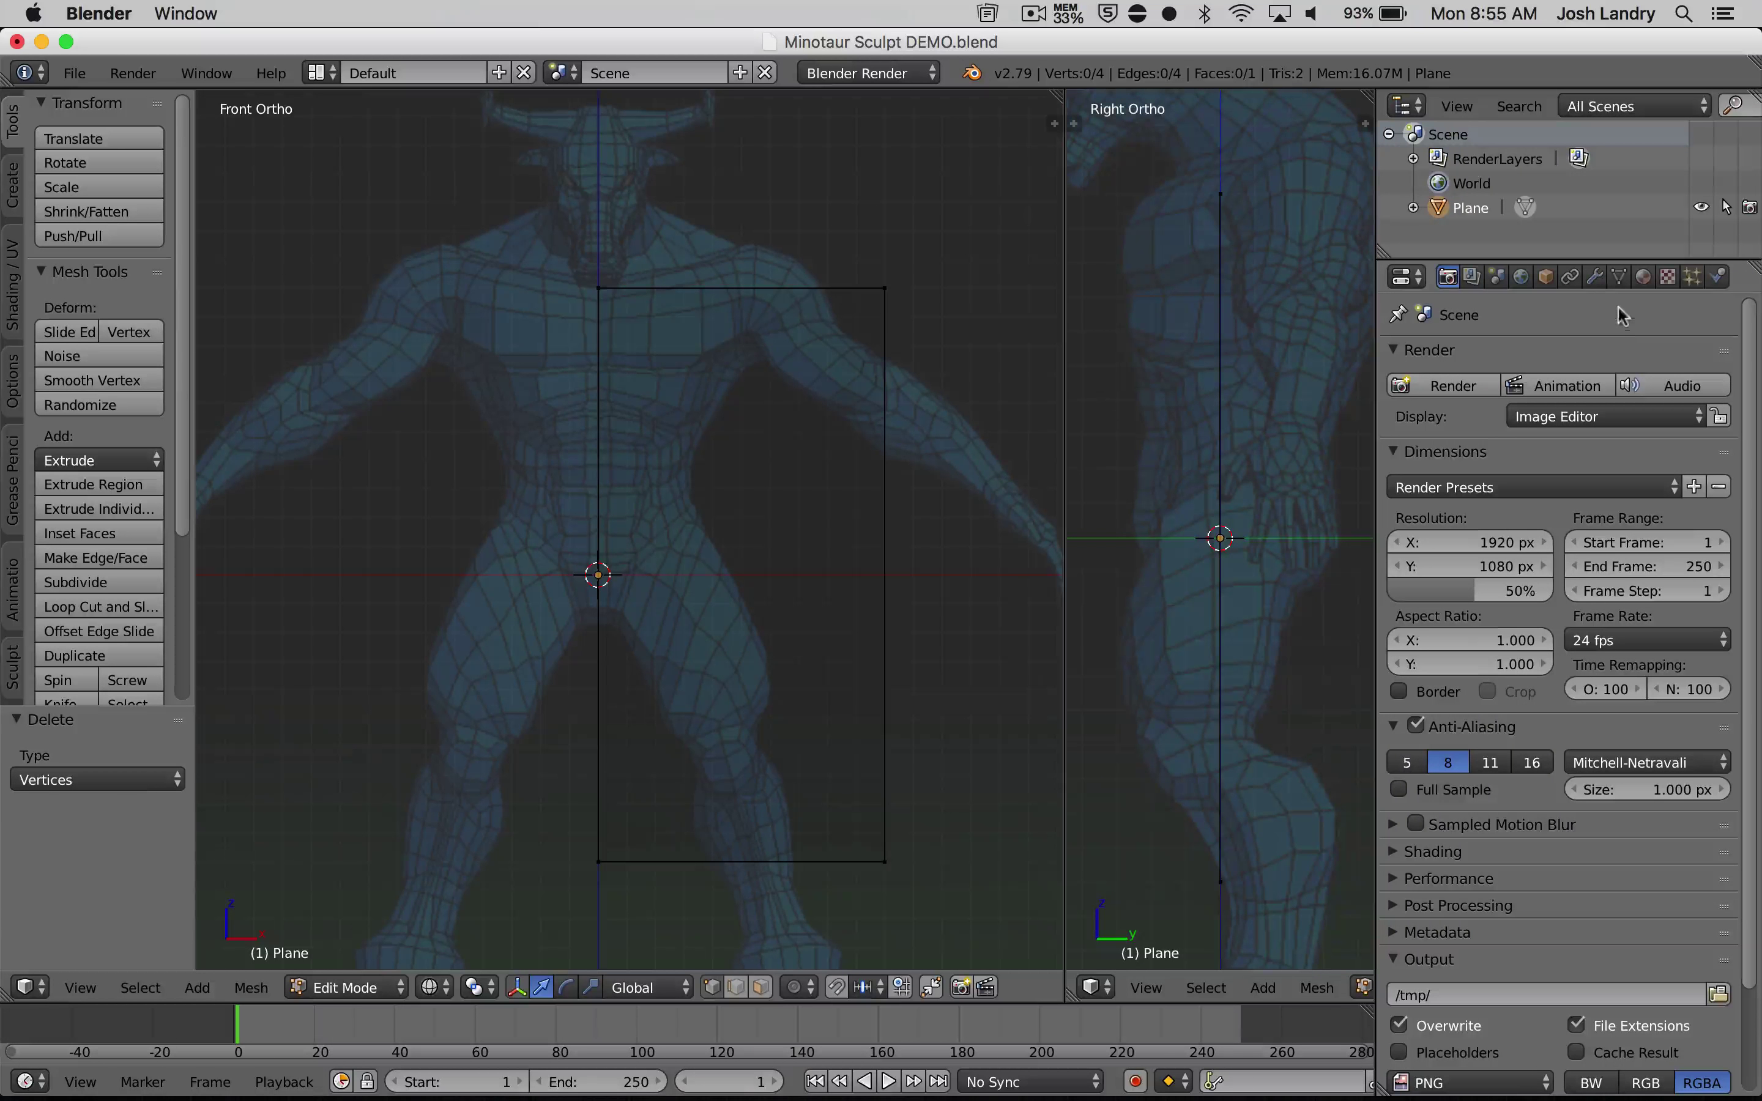
# Add a Mirror modifier to the half plane, mirroring it across the X axis
pyautogui.click(1594, 278)
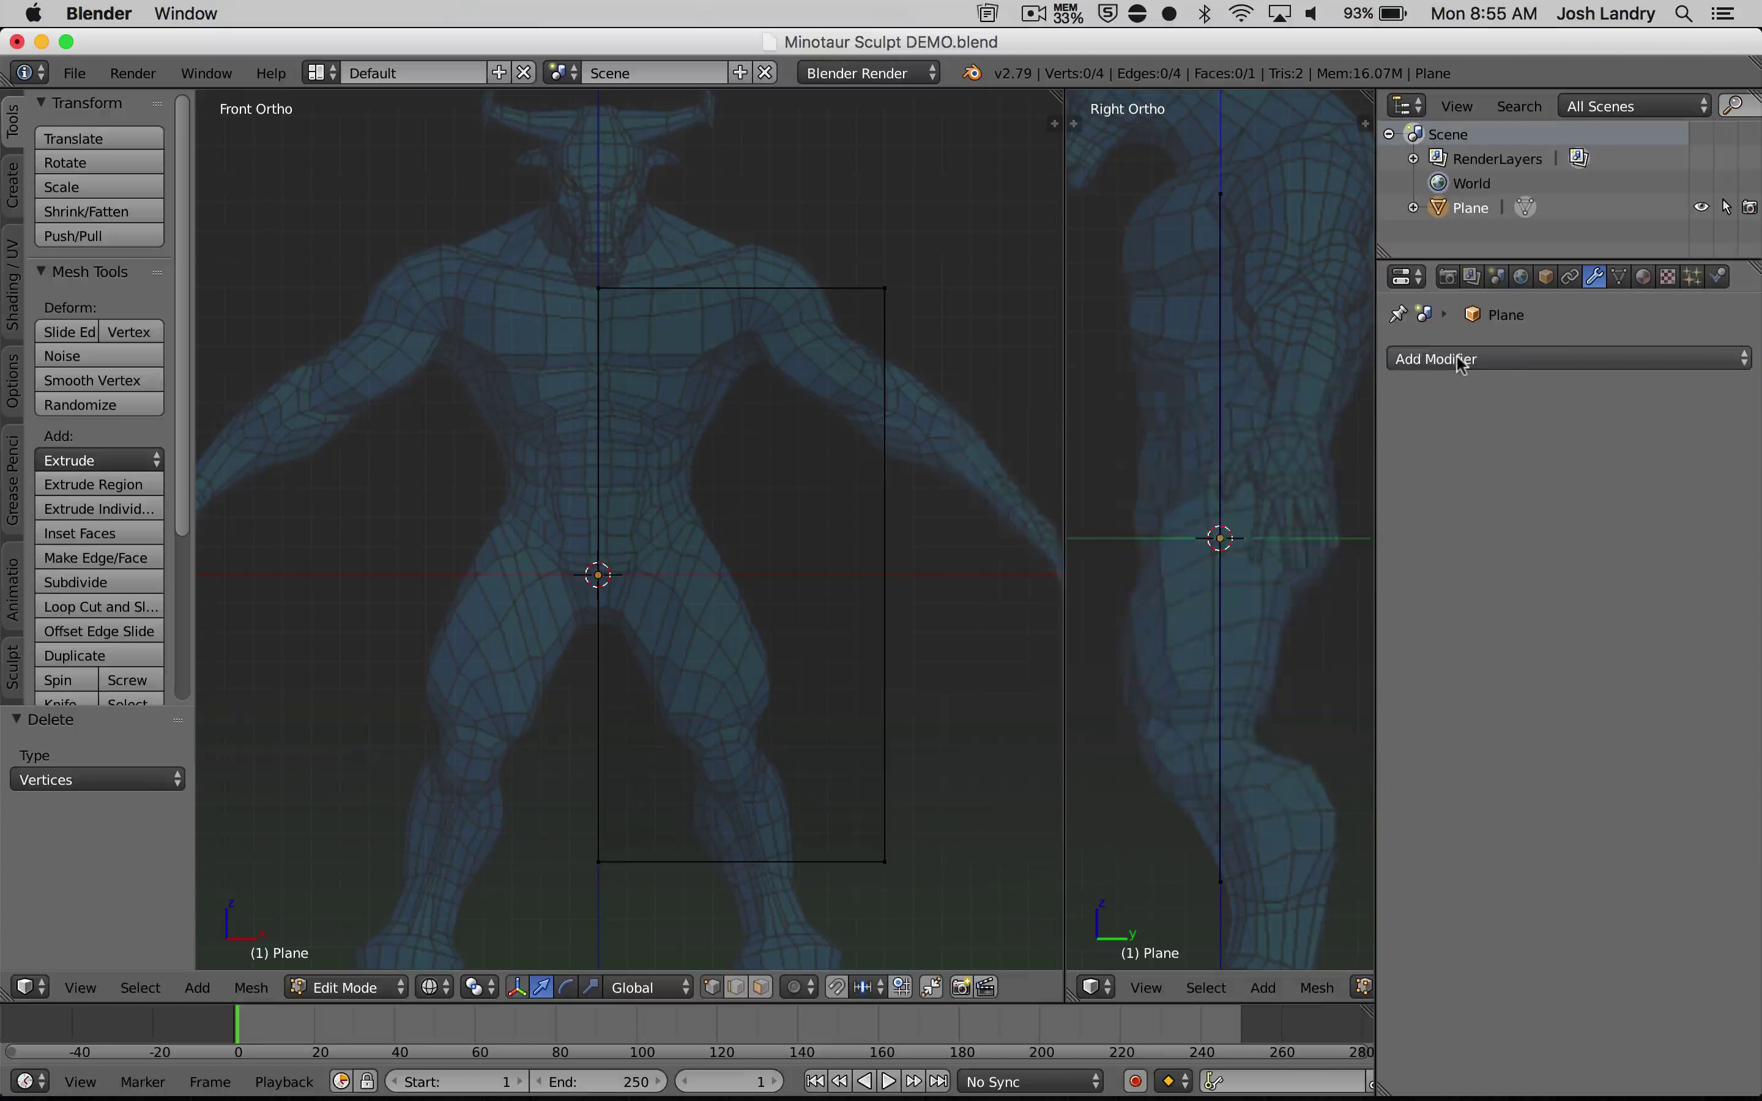
pyautogui.click(1453, 359)
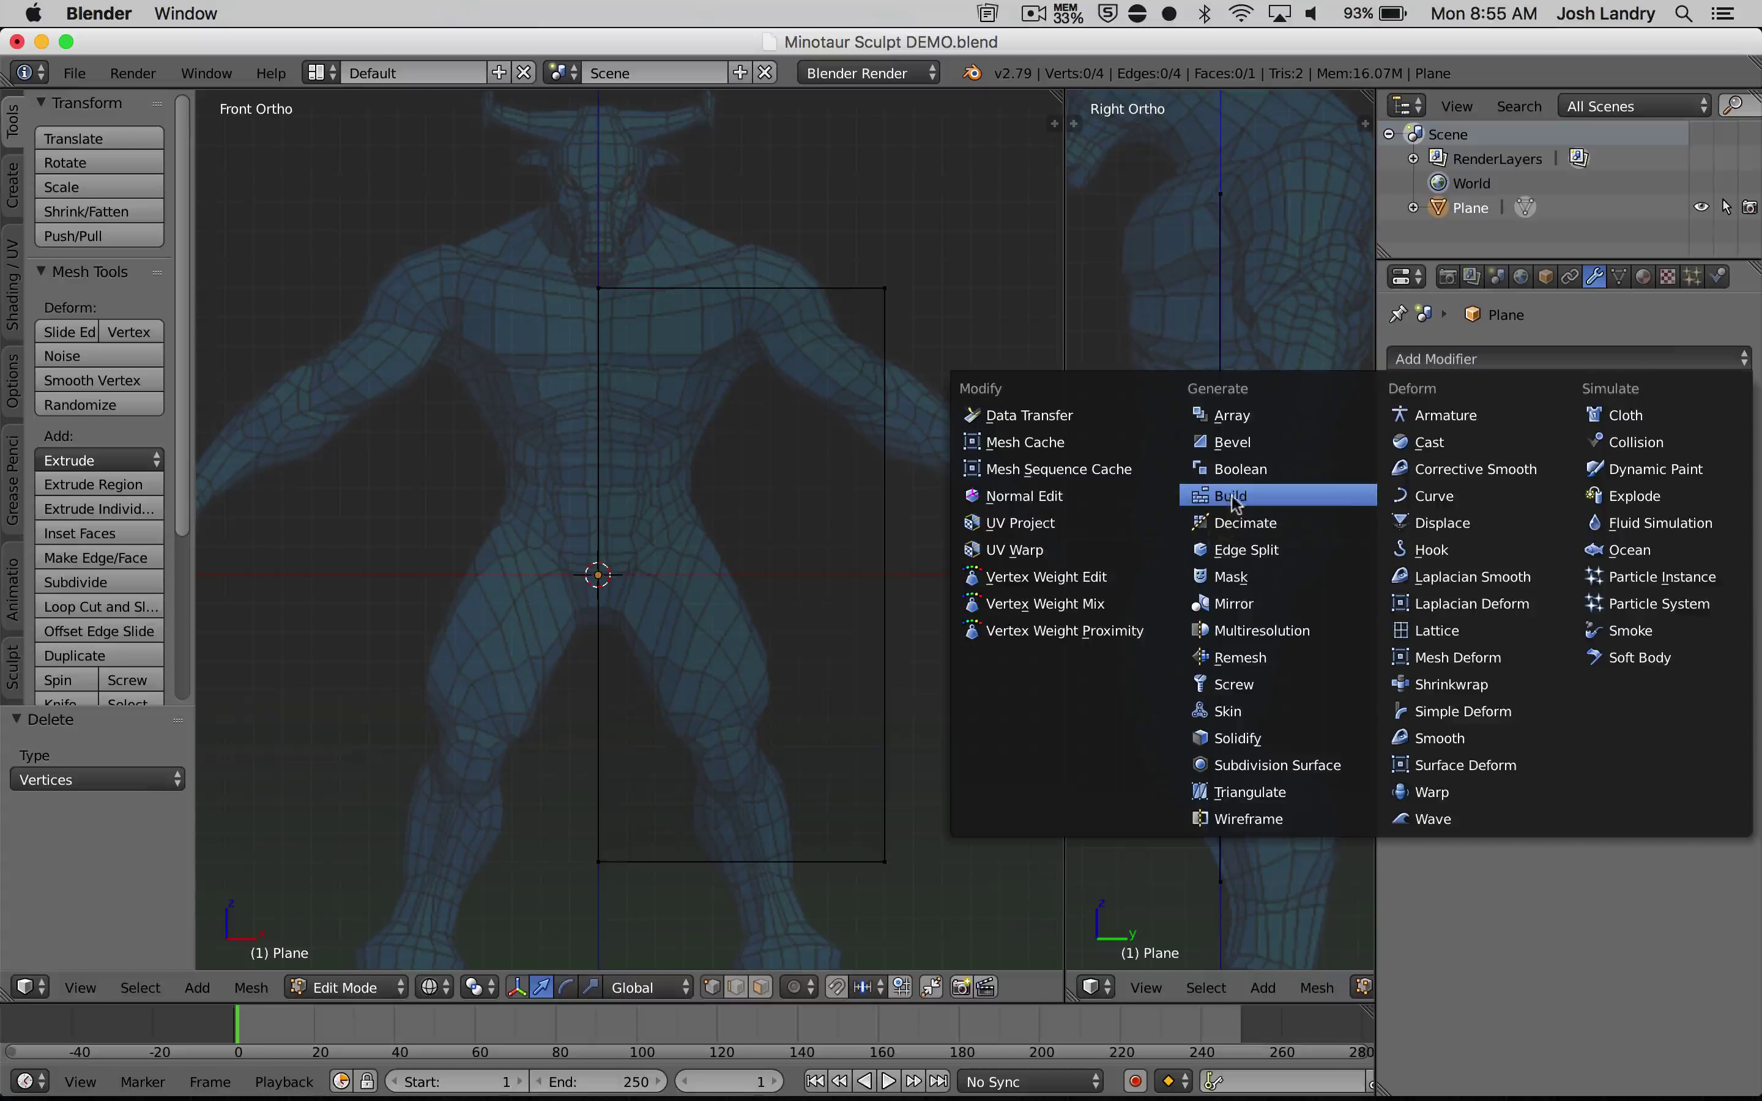
pyautogui.click(1235, 607)
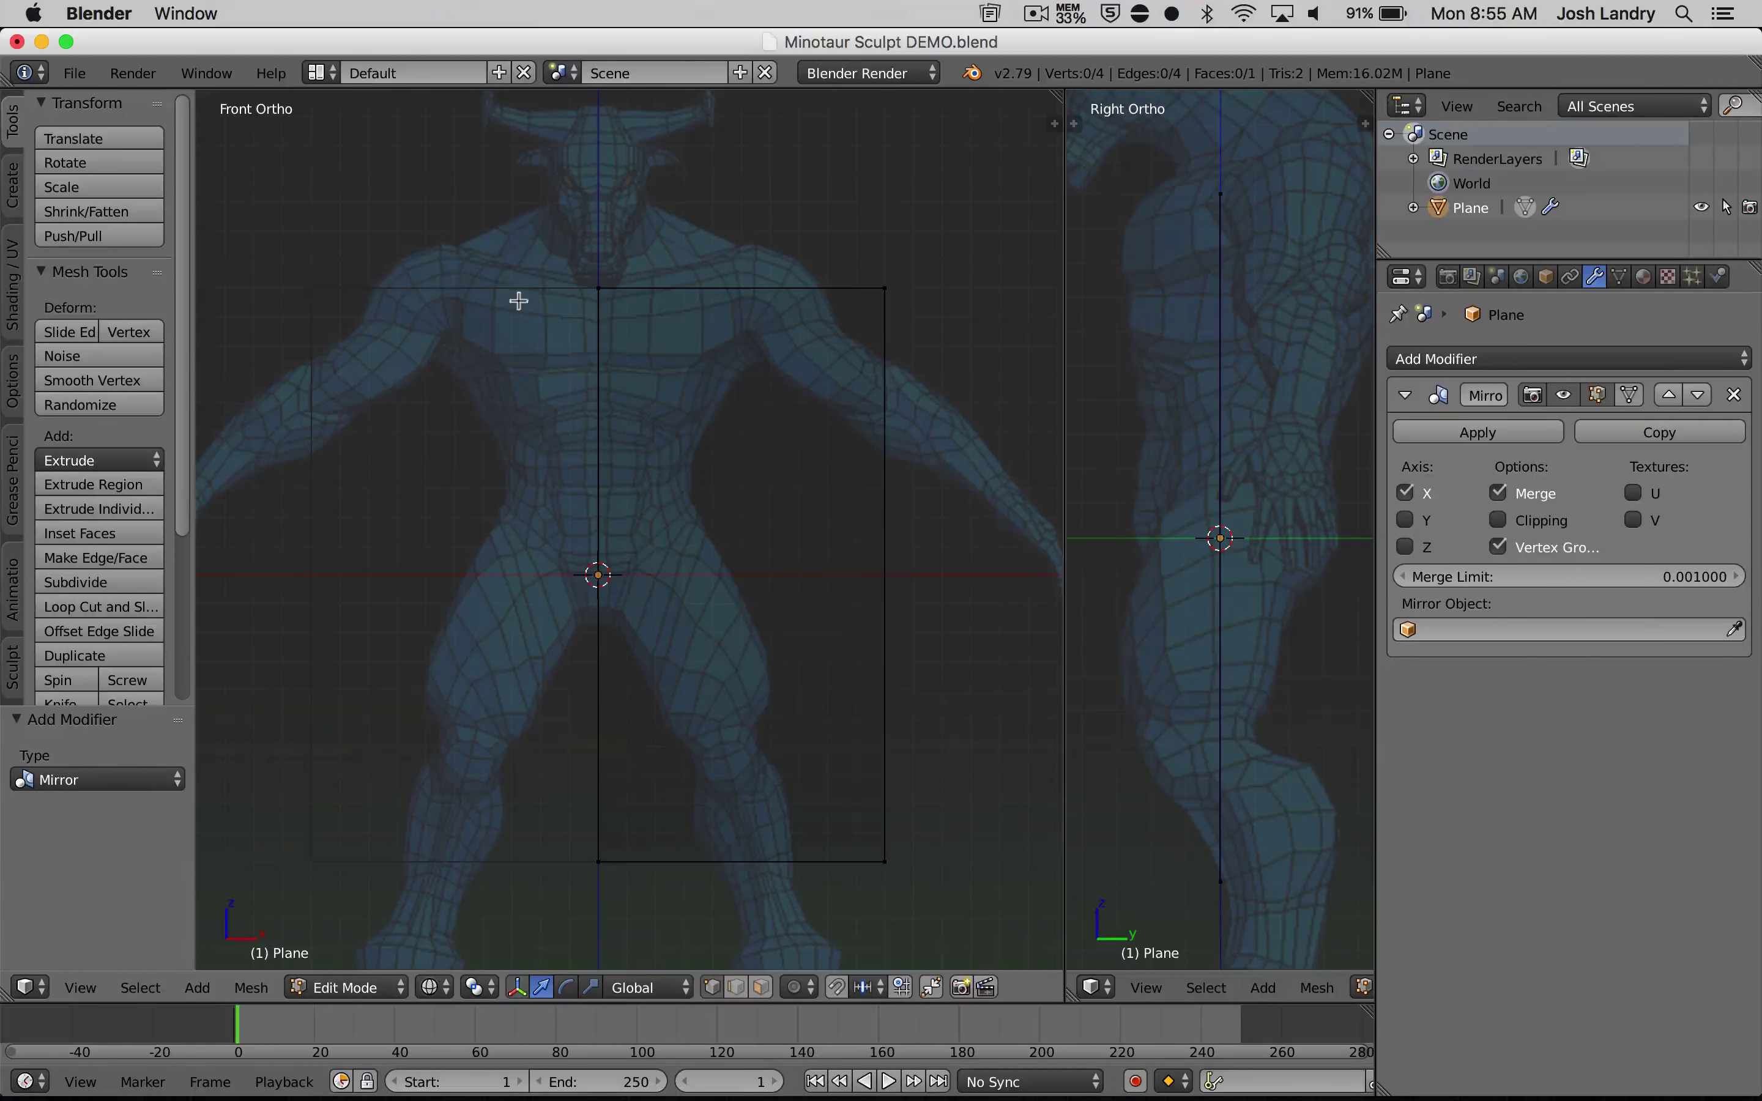
pyautogui.scroll(2, 512, 374)
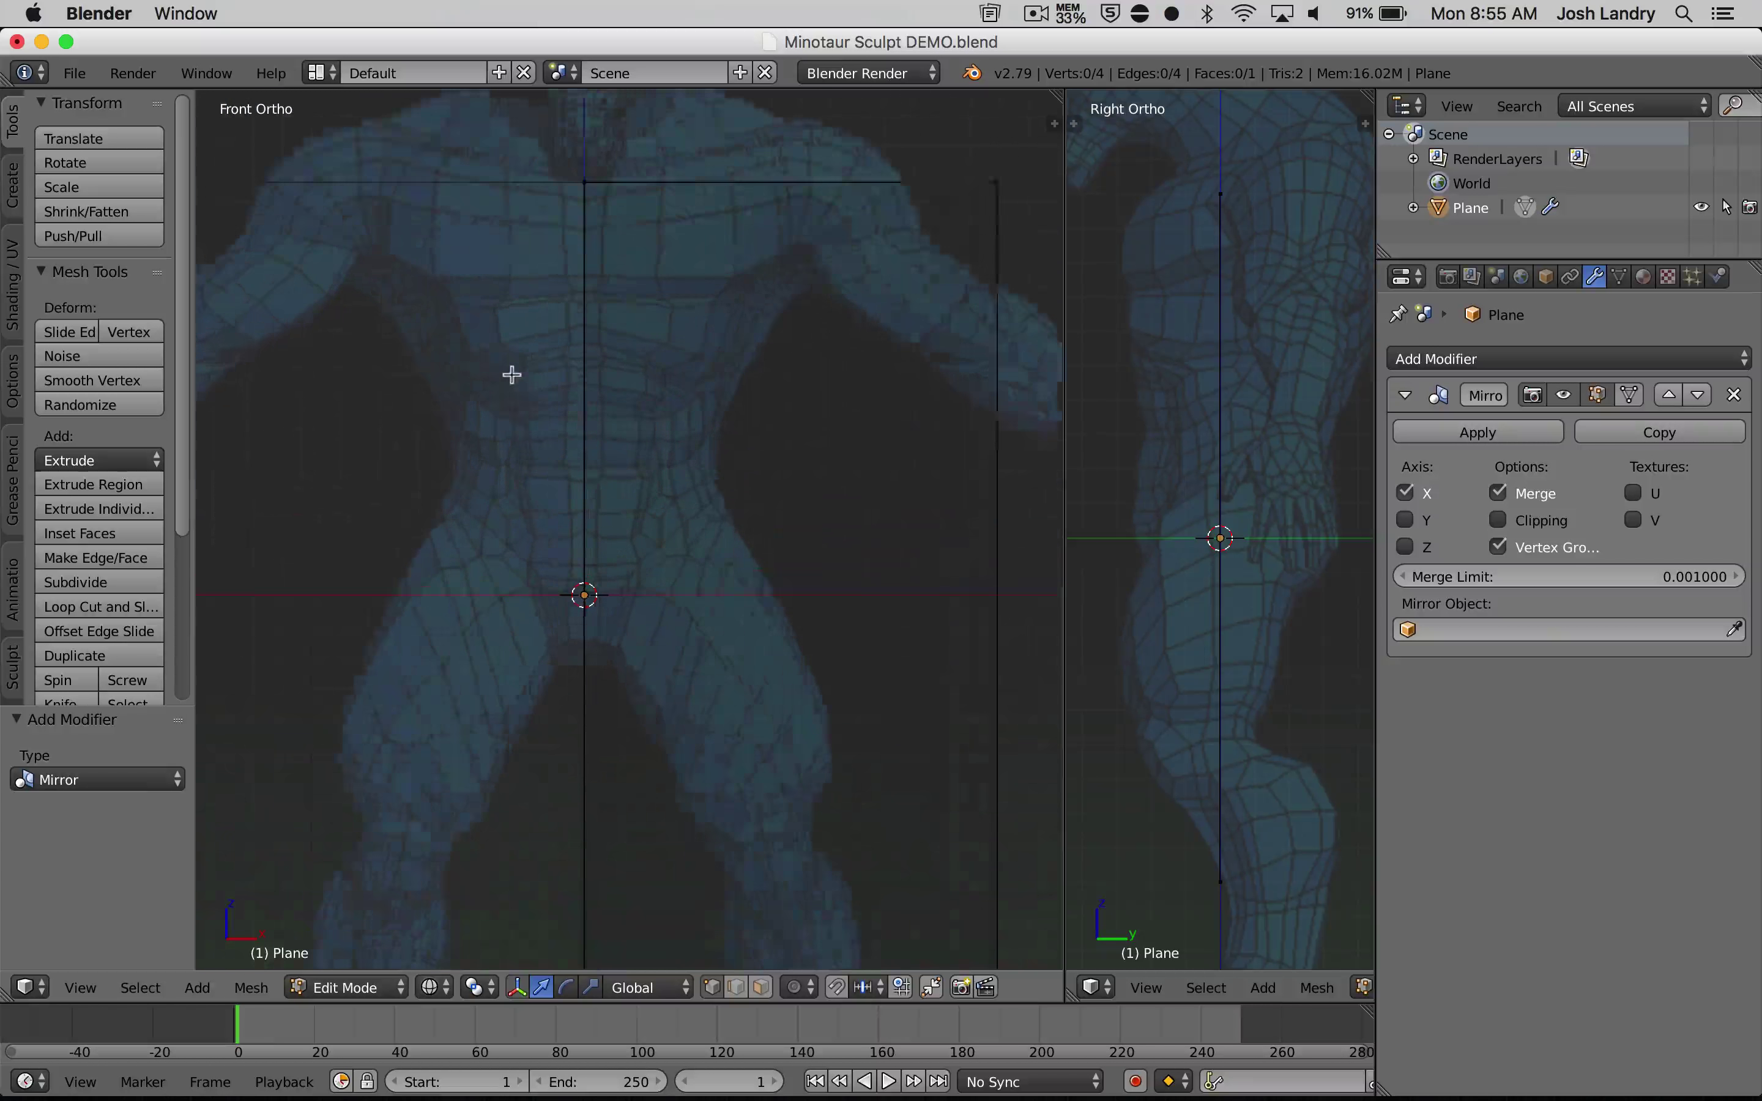
pyautogui.scroll(-4, 512, 375)
pyautogui.keyDown('shift'); pyautogui.moveTo(496, 373); pyautogui.dragTo(558, 318, button='middle'); pyautogui.keyUp('shift')
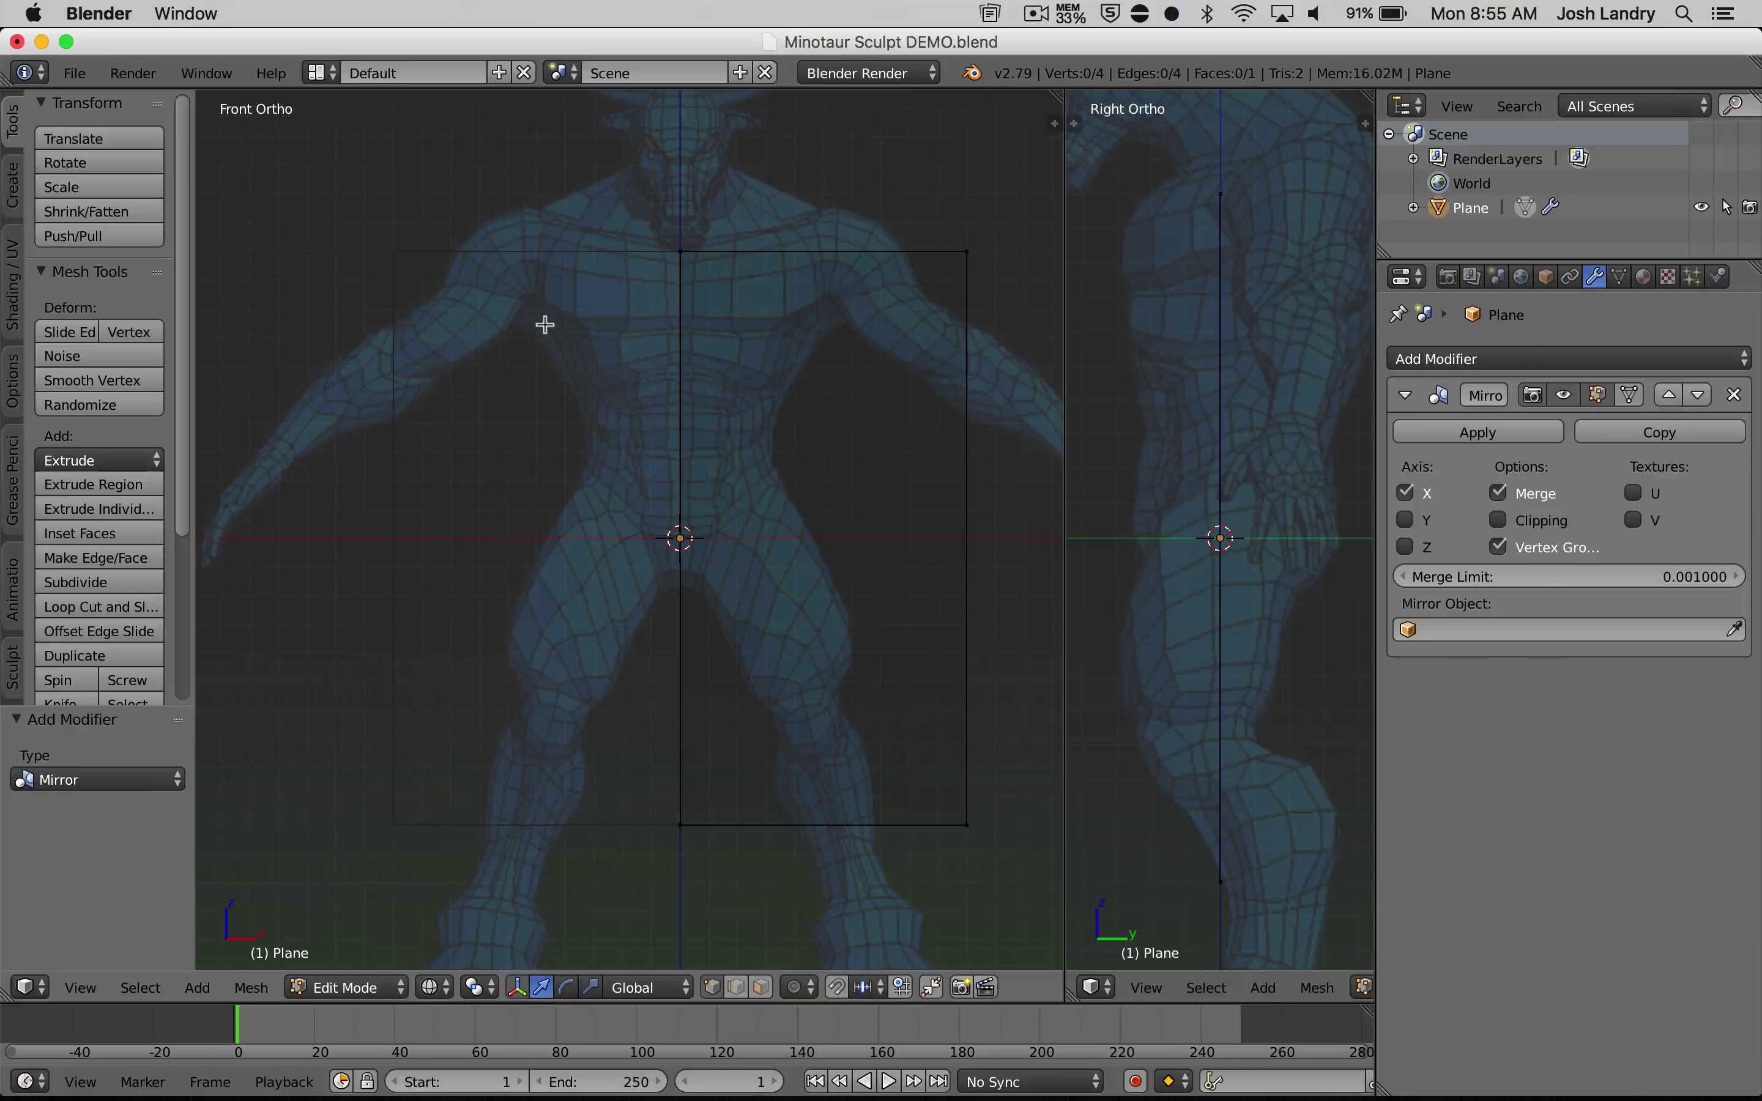
# Try moving the plane's two centre-line vertices off the midline with the Mirror modifier's Clipping off, cancel the move and deselect them
pyautogui.click(1498, 521)
pyautogui.click(1497, 521)
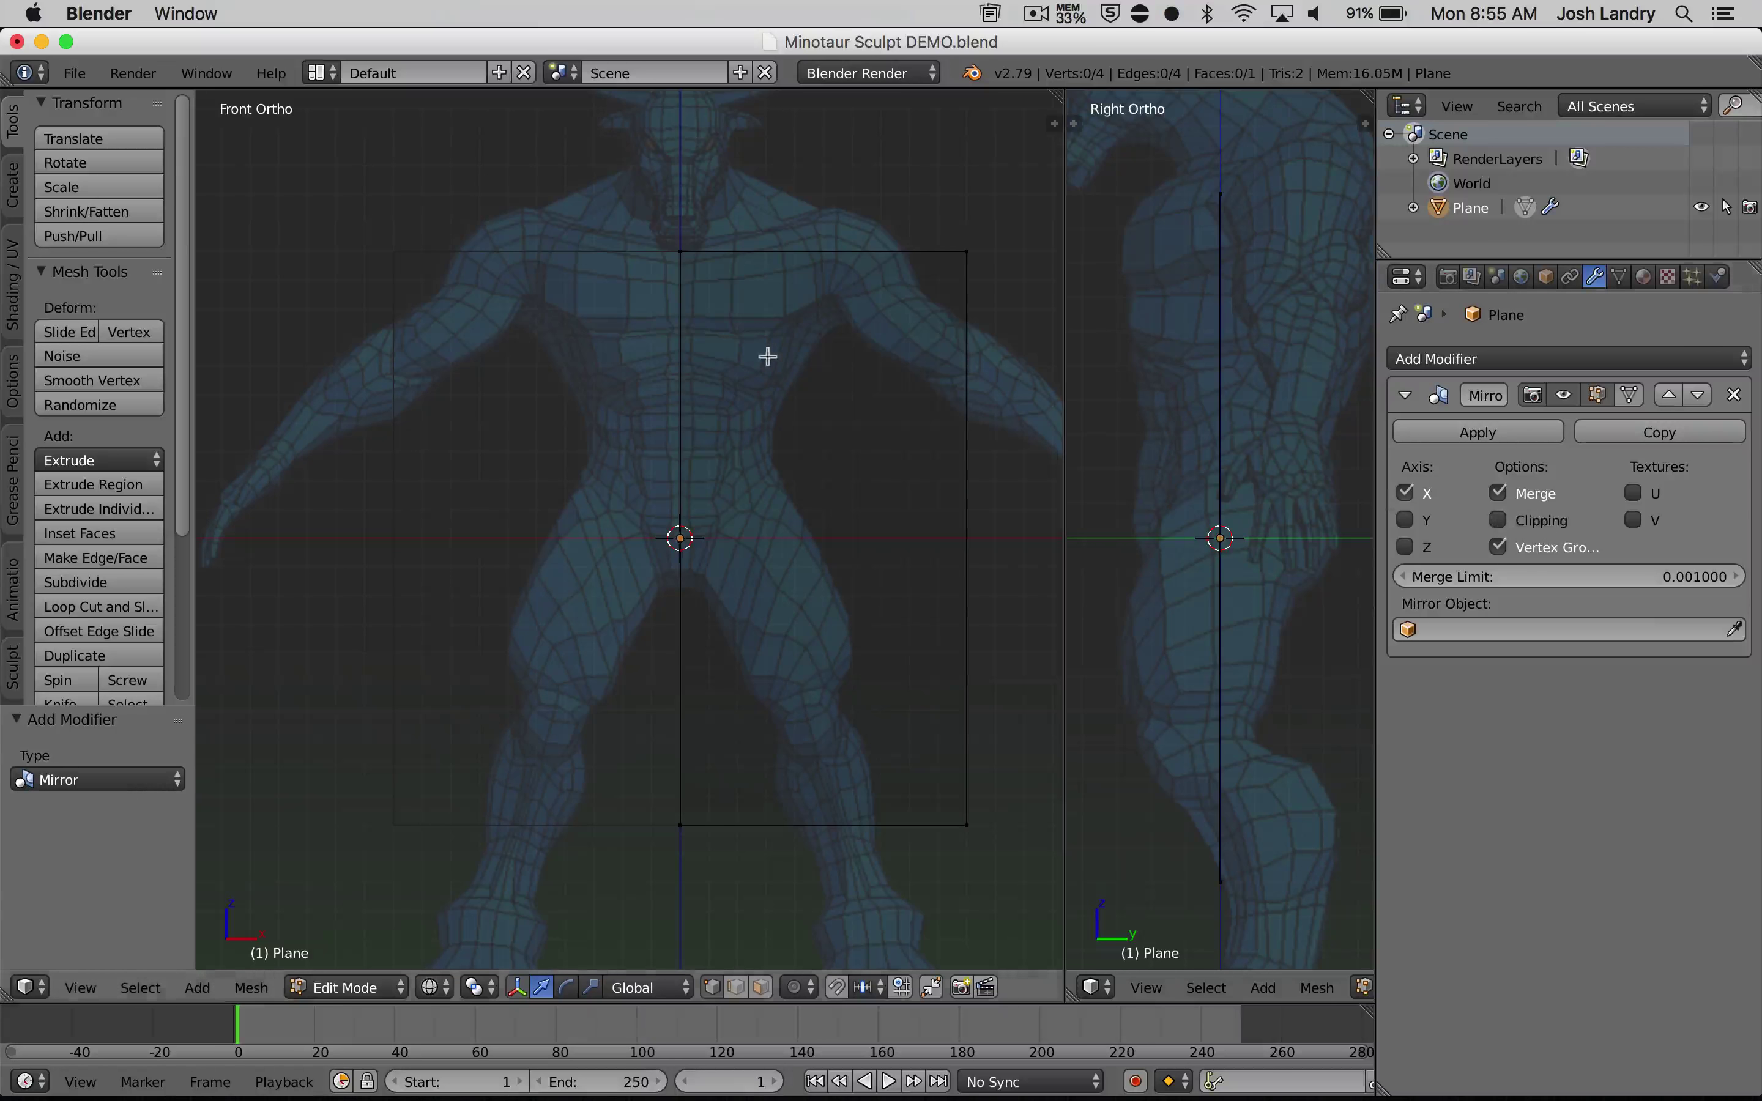
pyautogui.rightClick(682, 248)
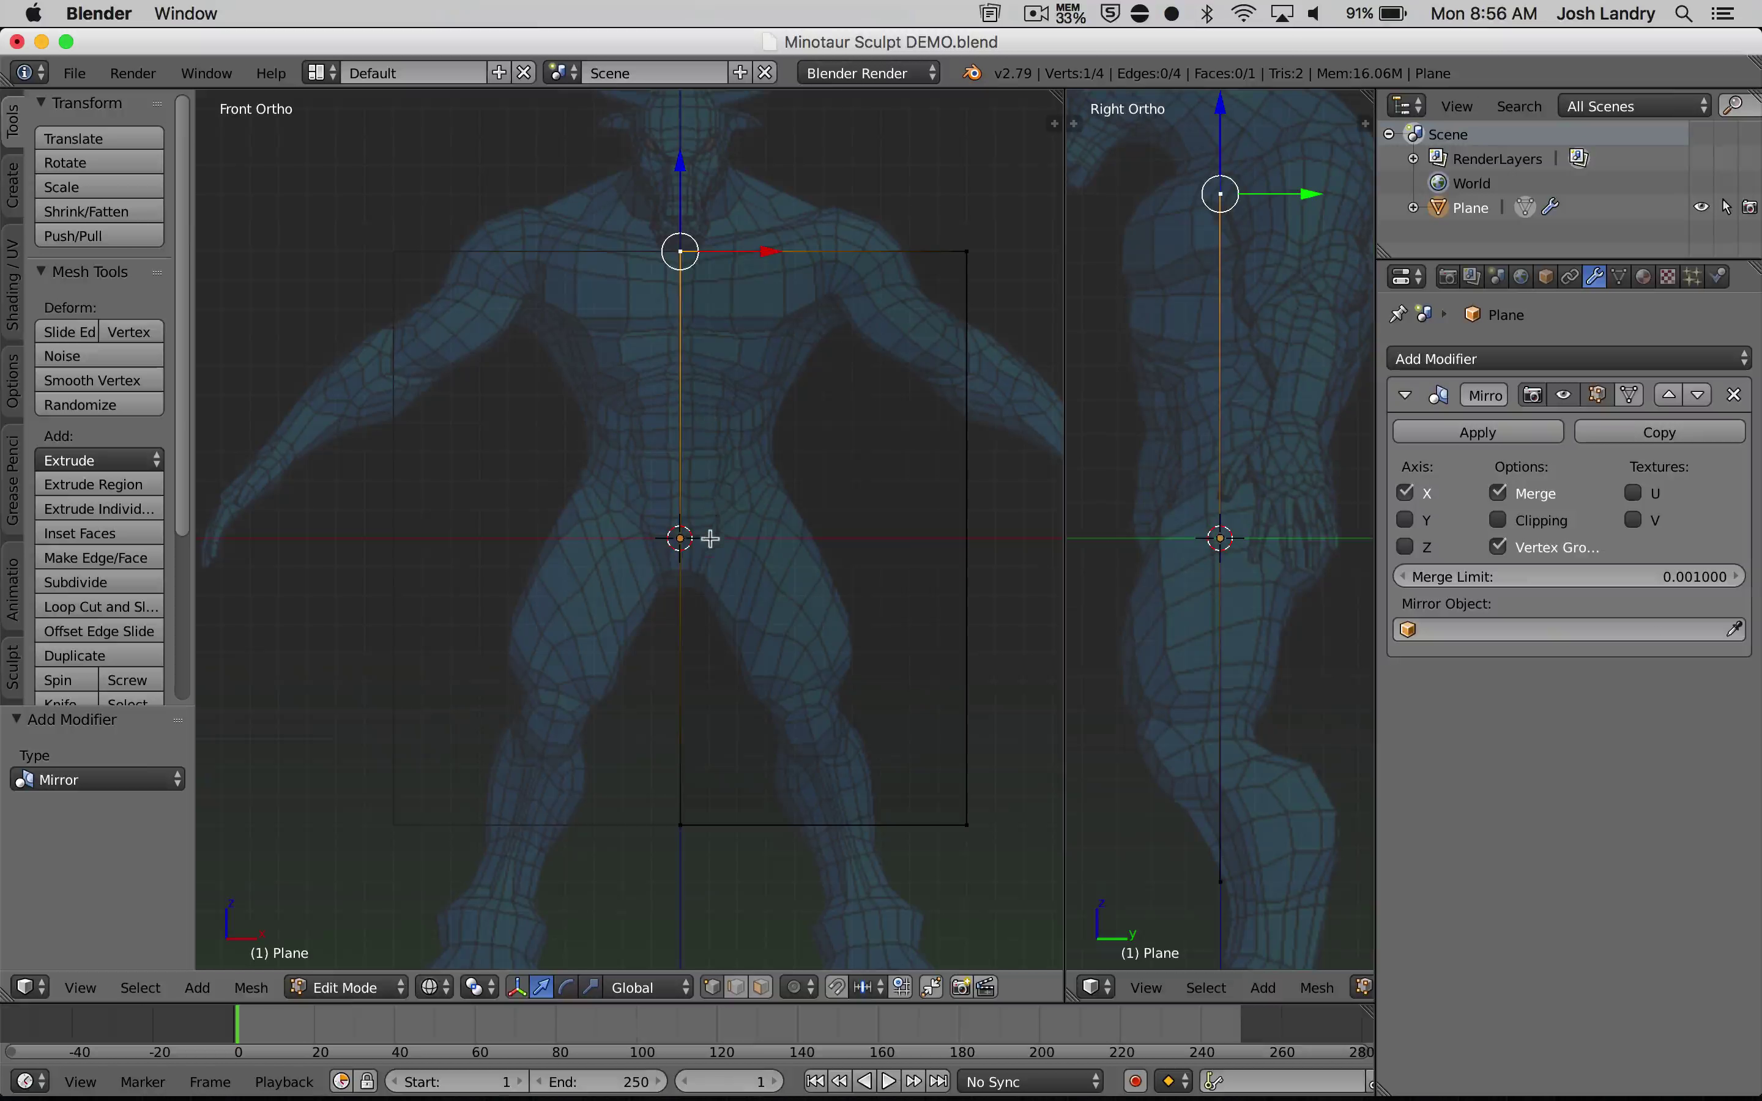
pyautogui.keyDown('shift'); pyautogui.rightClick(690, 823); pyautogui.keyUp('shift')
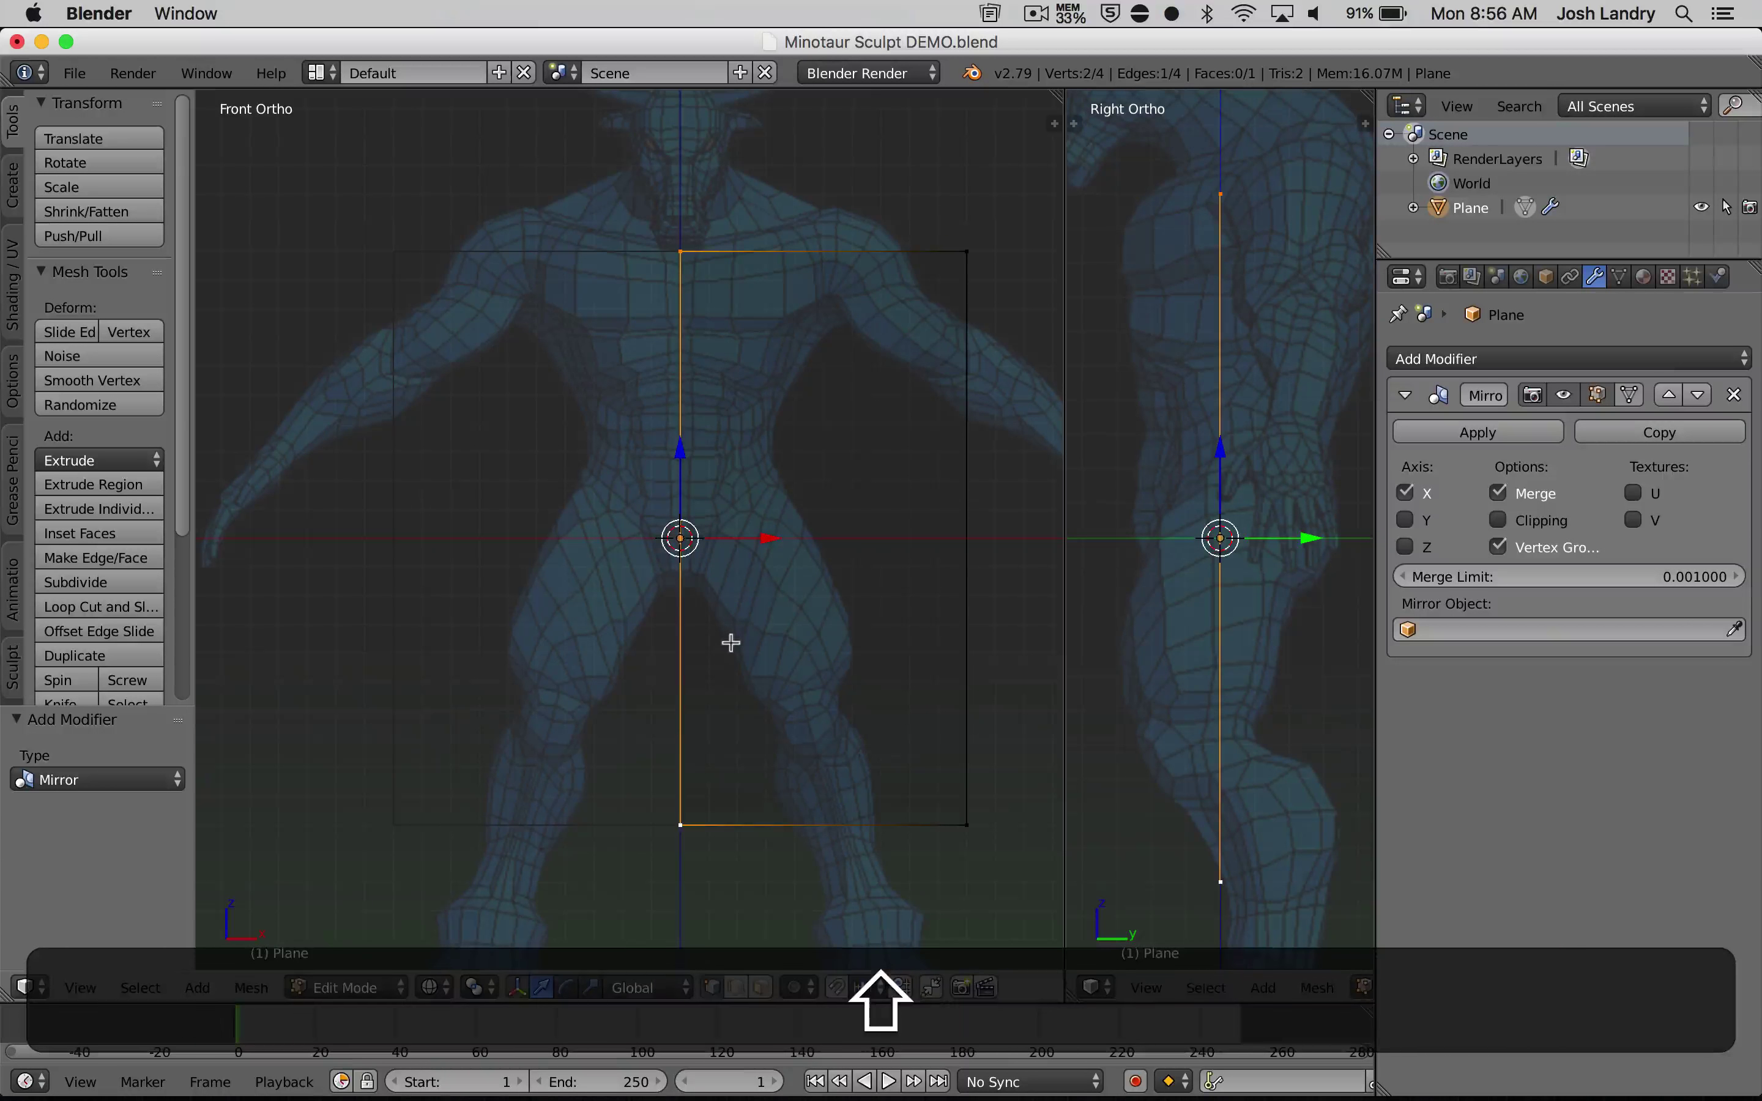
pyautogui.press('g')
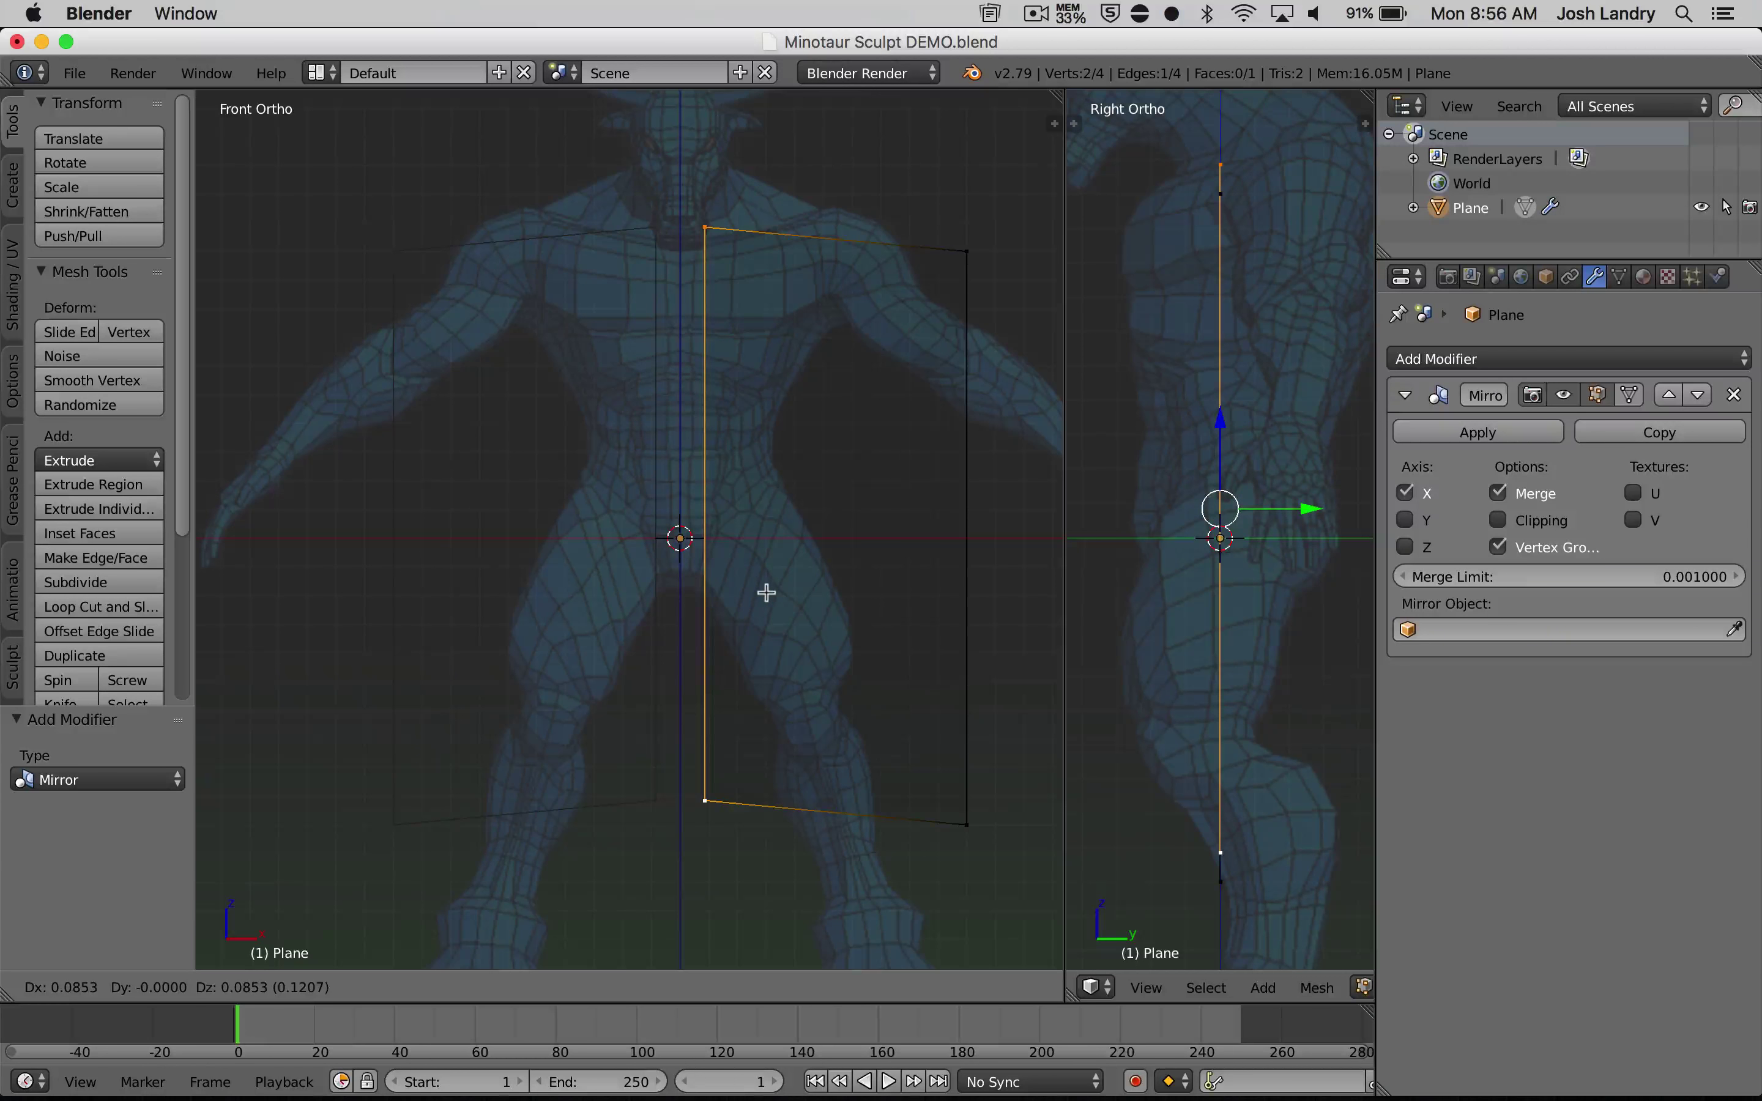
pyautogui.press('Escape')
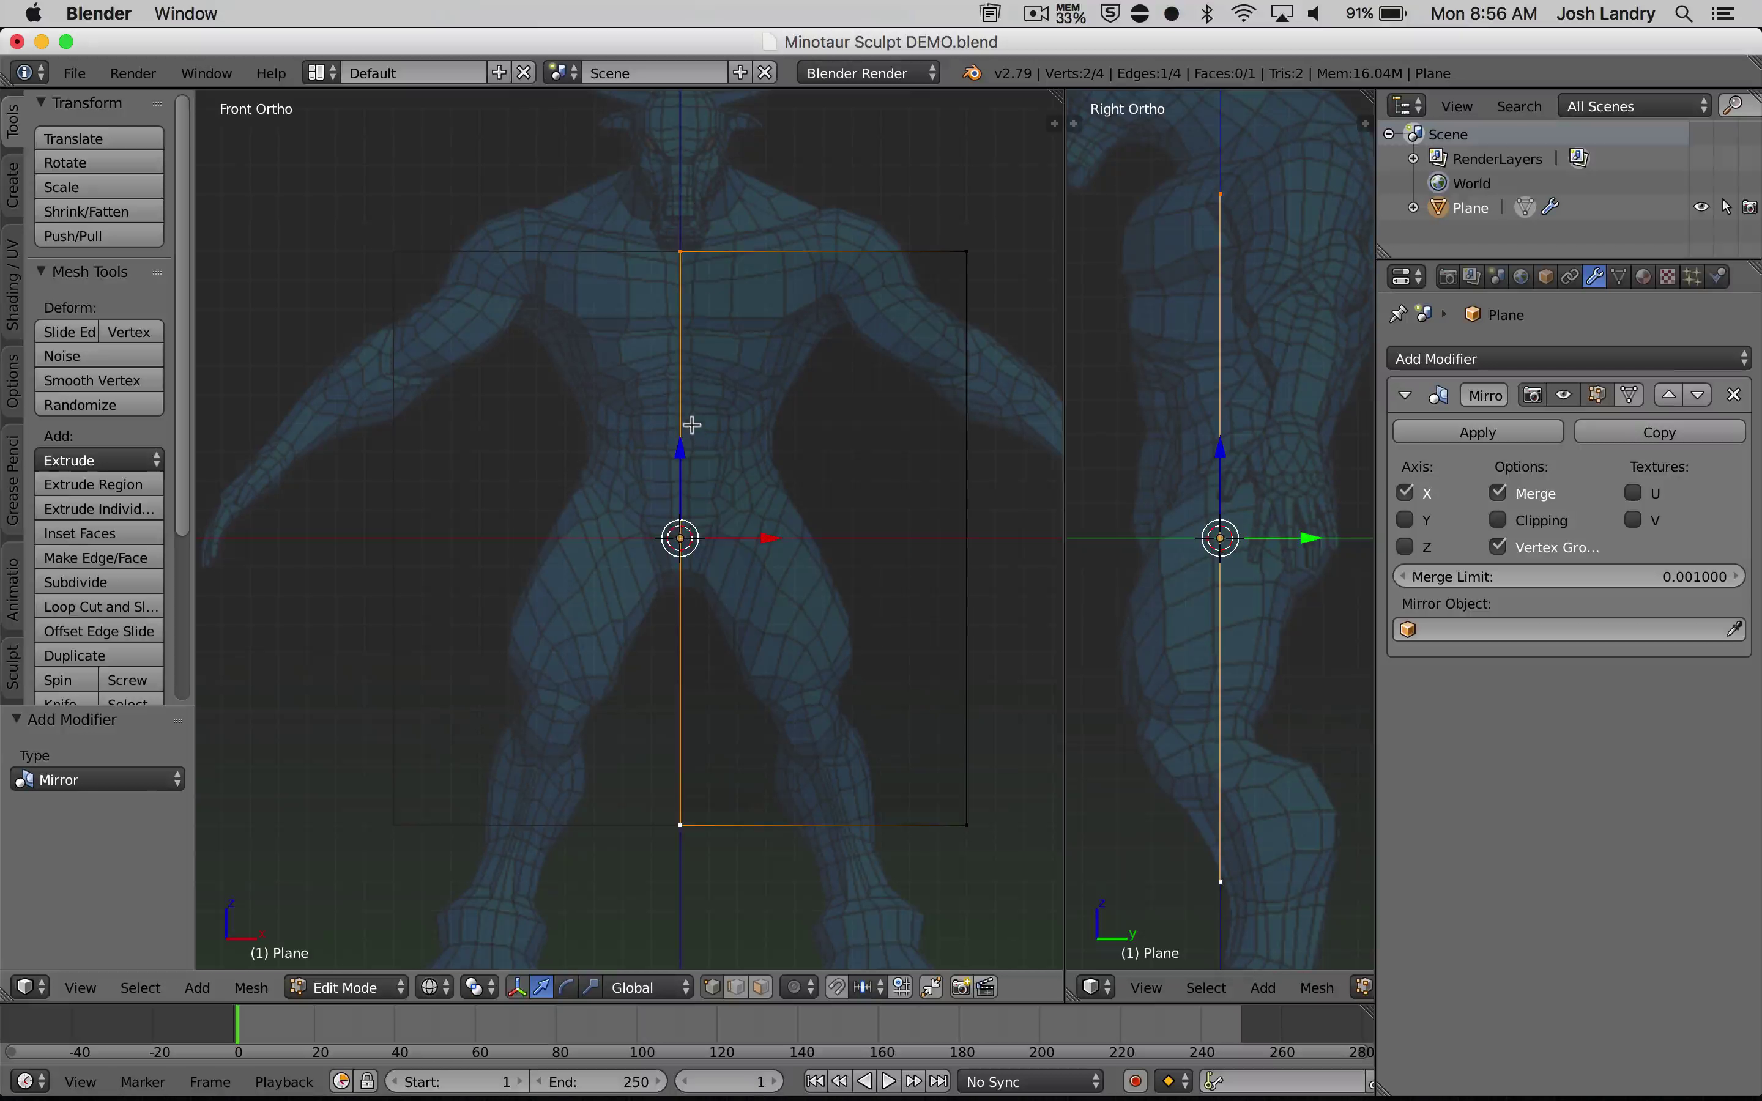
pyautogui.press('a')
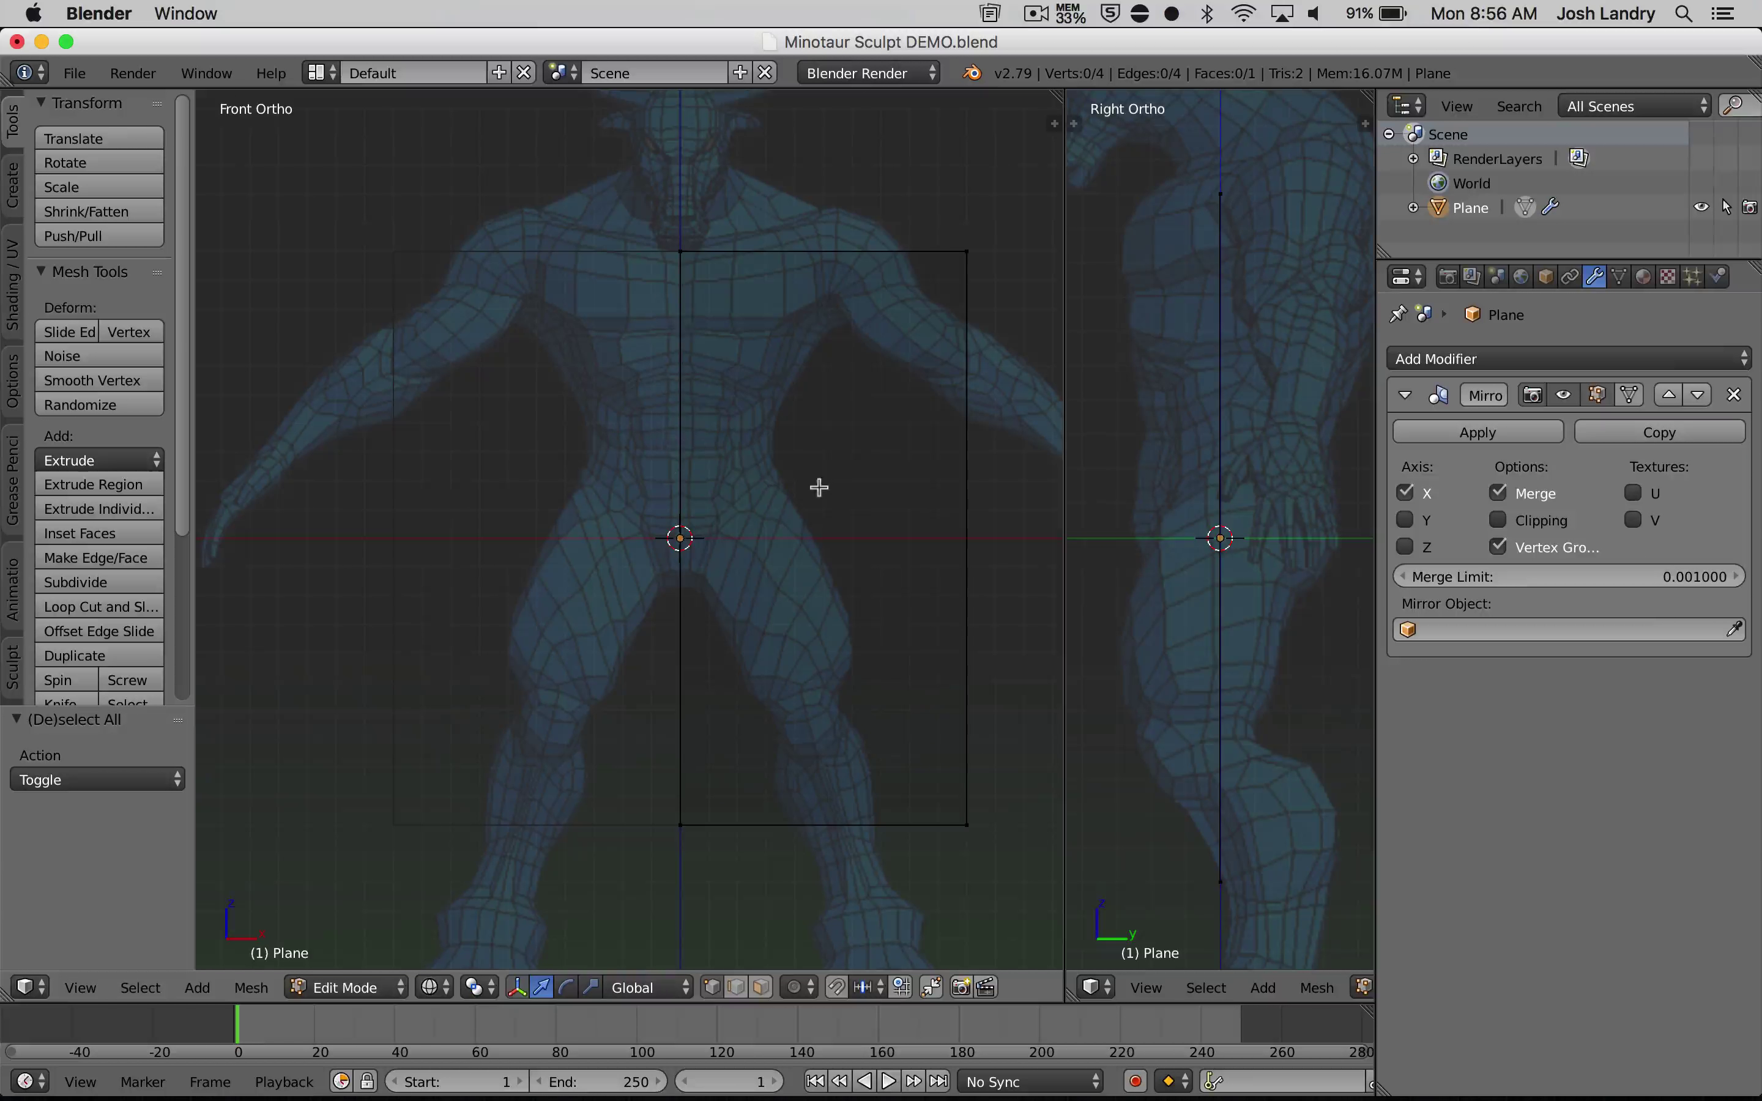
# Turn on Clipping for the Mirror modifier and test it with a cancelled move of the plane's upper centre vertex
pyautogui.click(1498, 519)
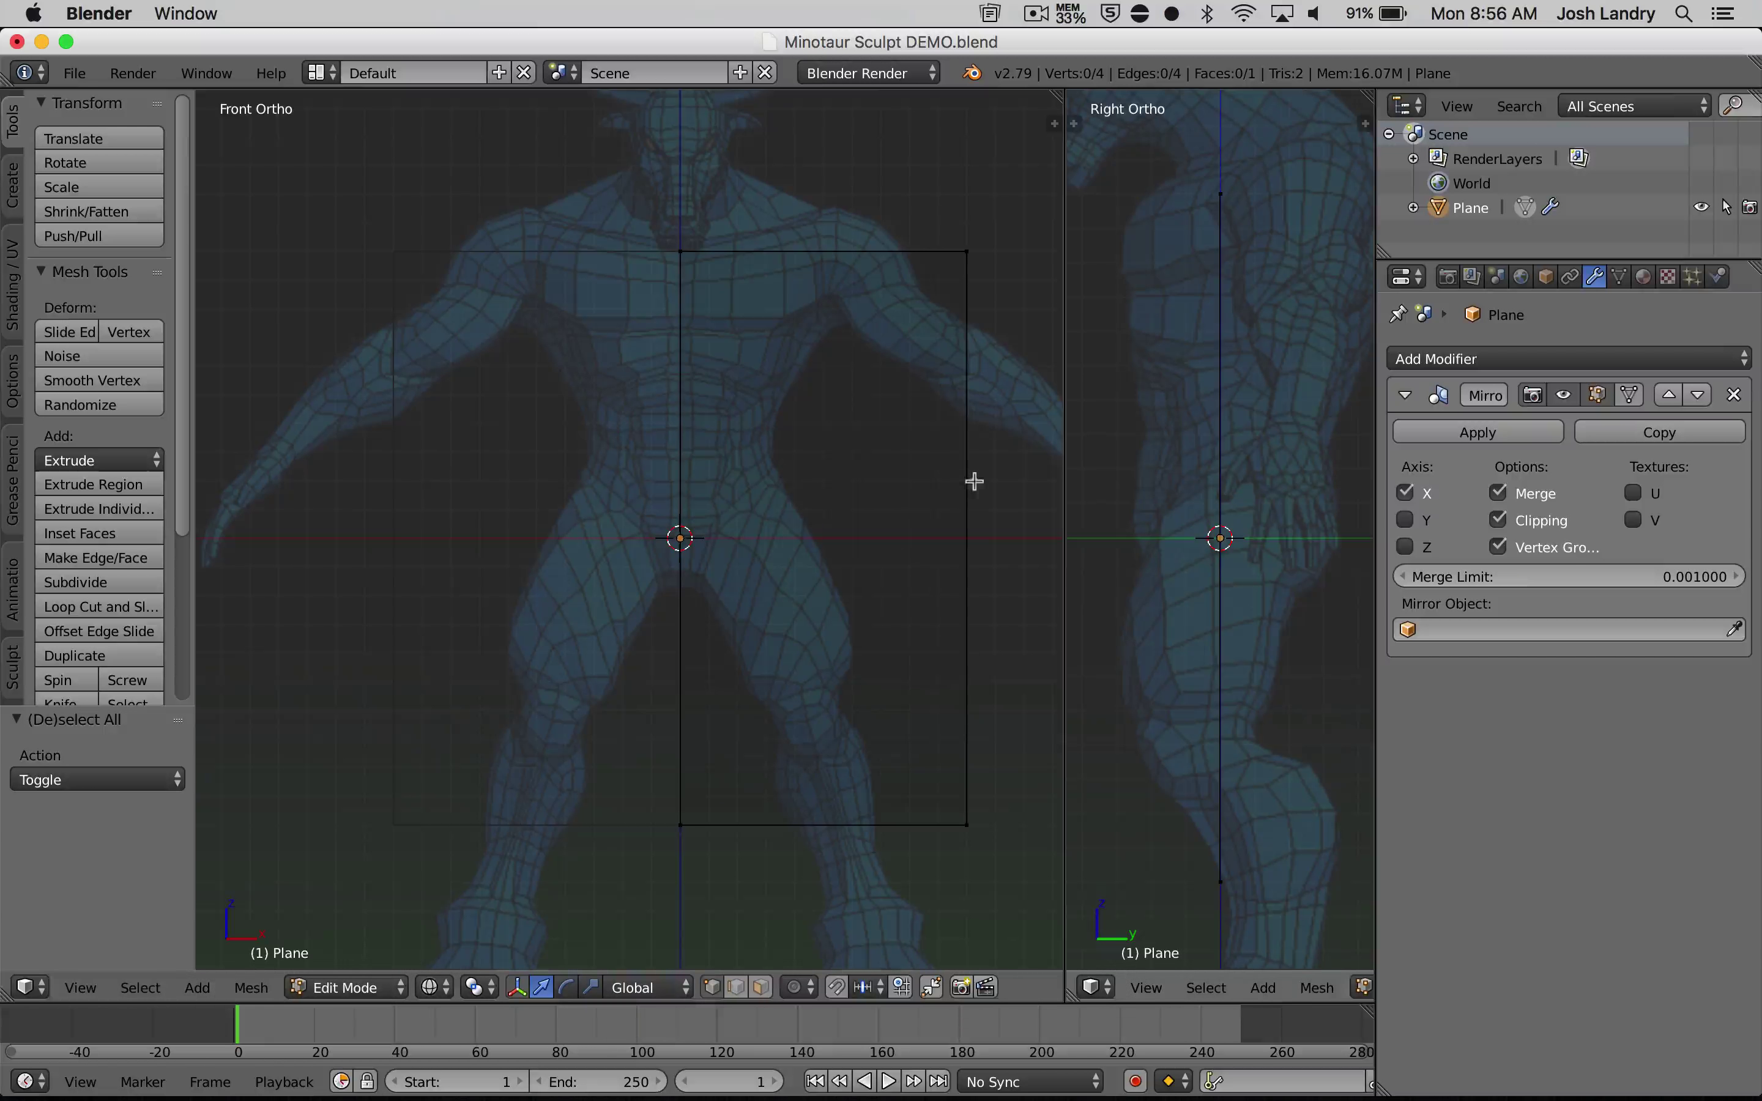
pyautogui.rightClick(680, 249)
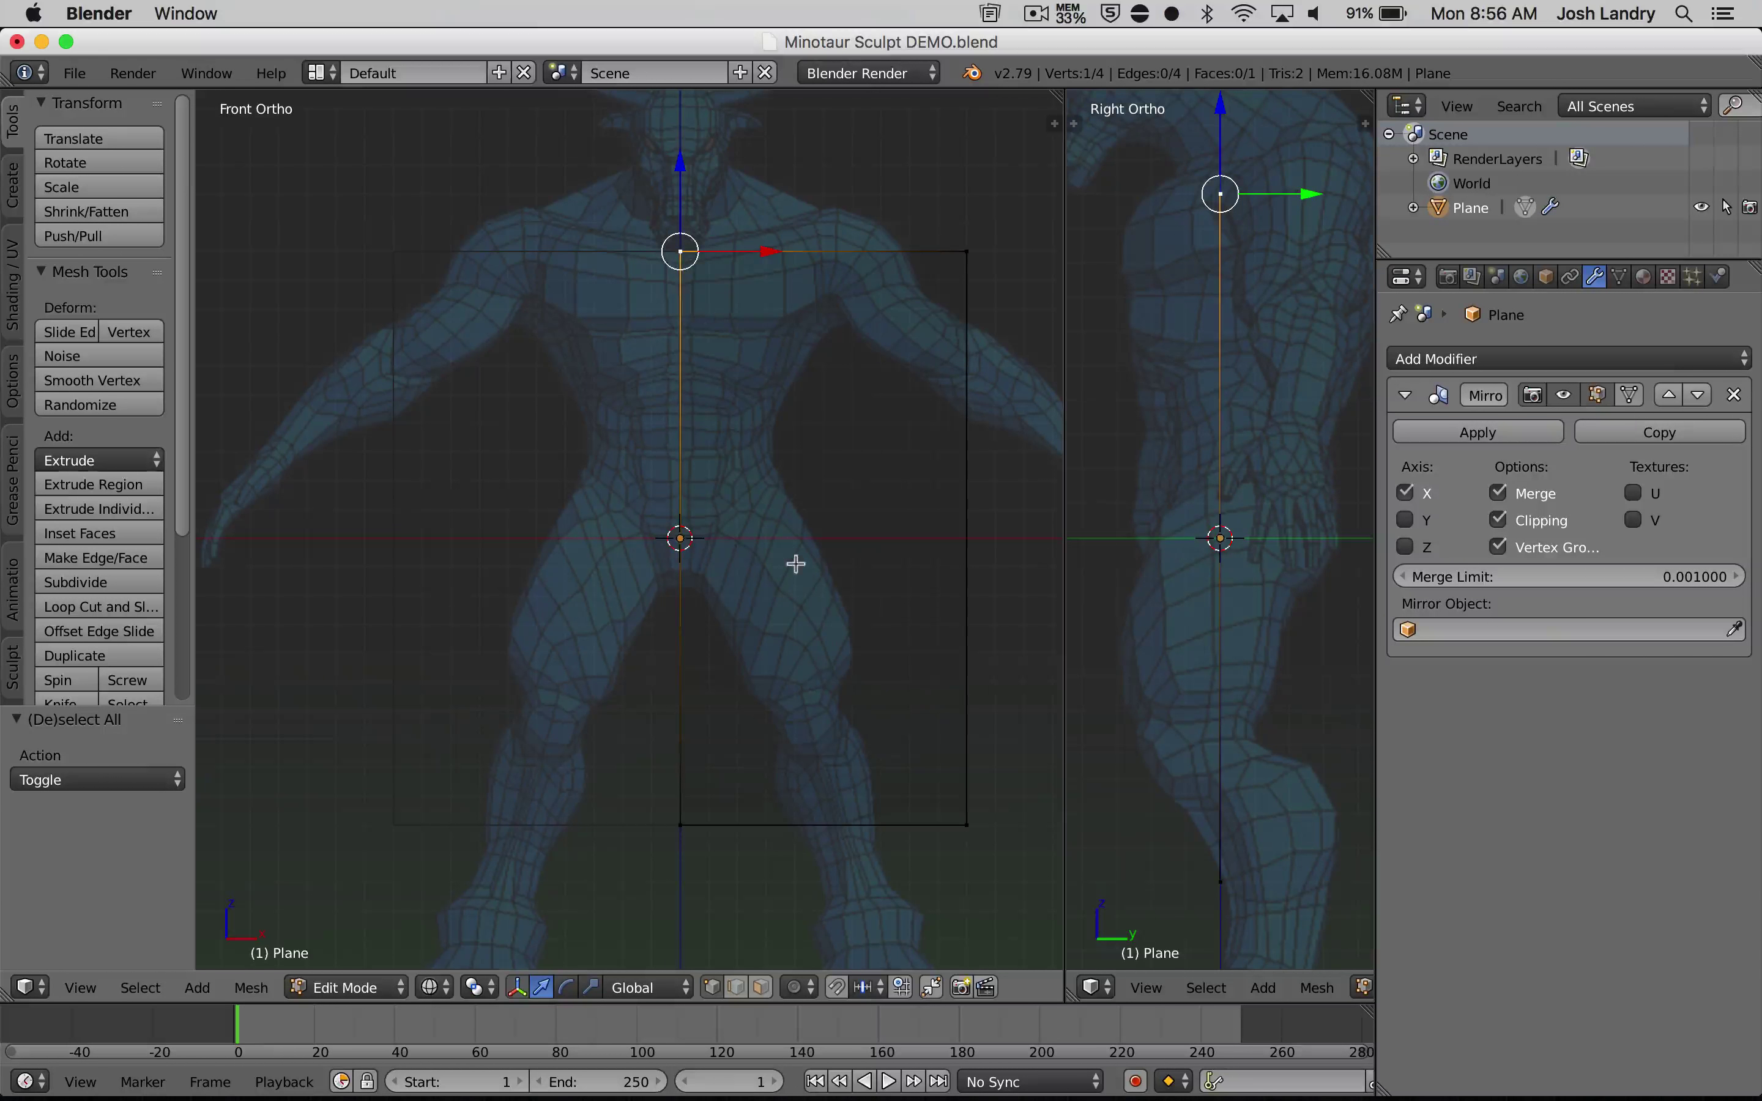
pyautogui.press('g')
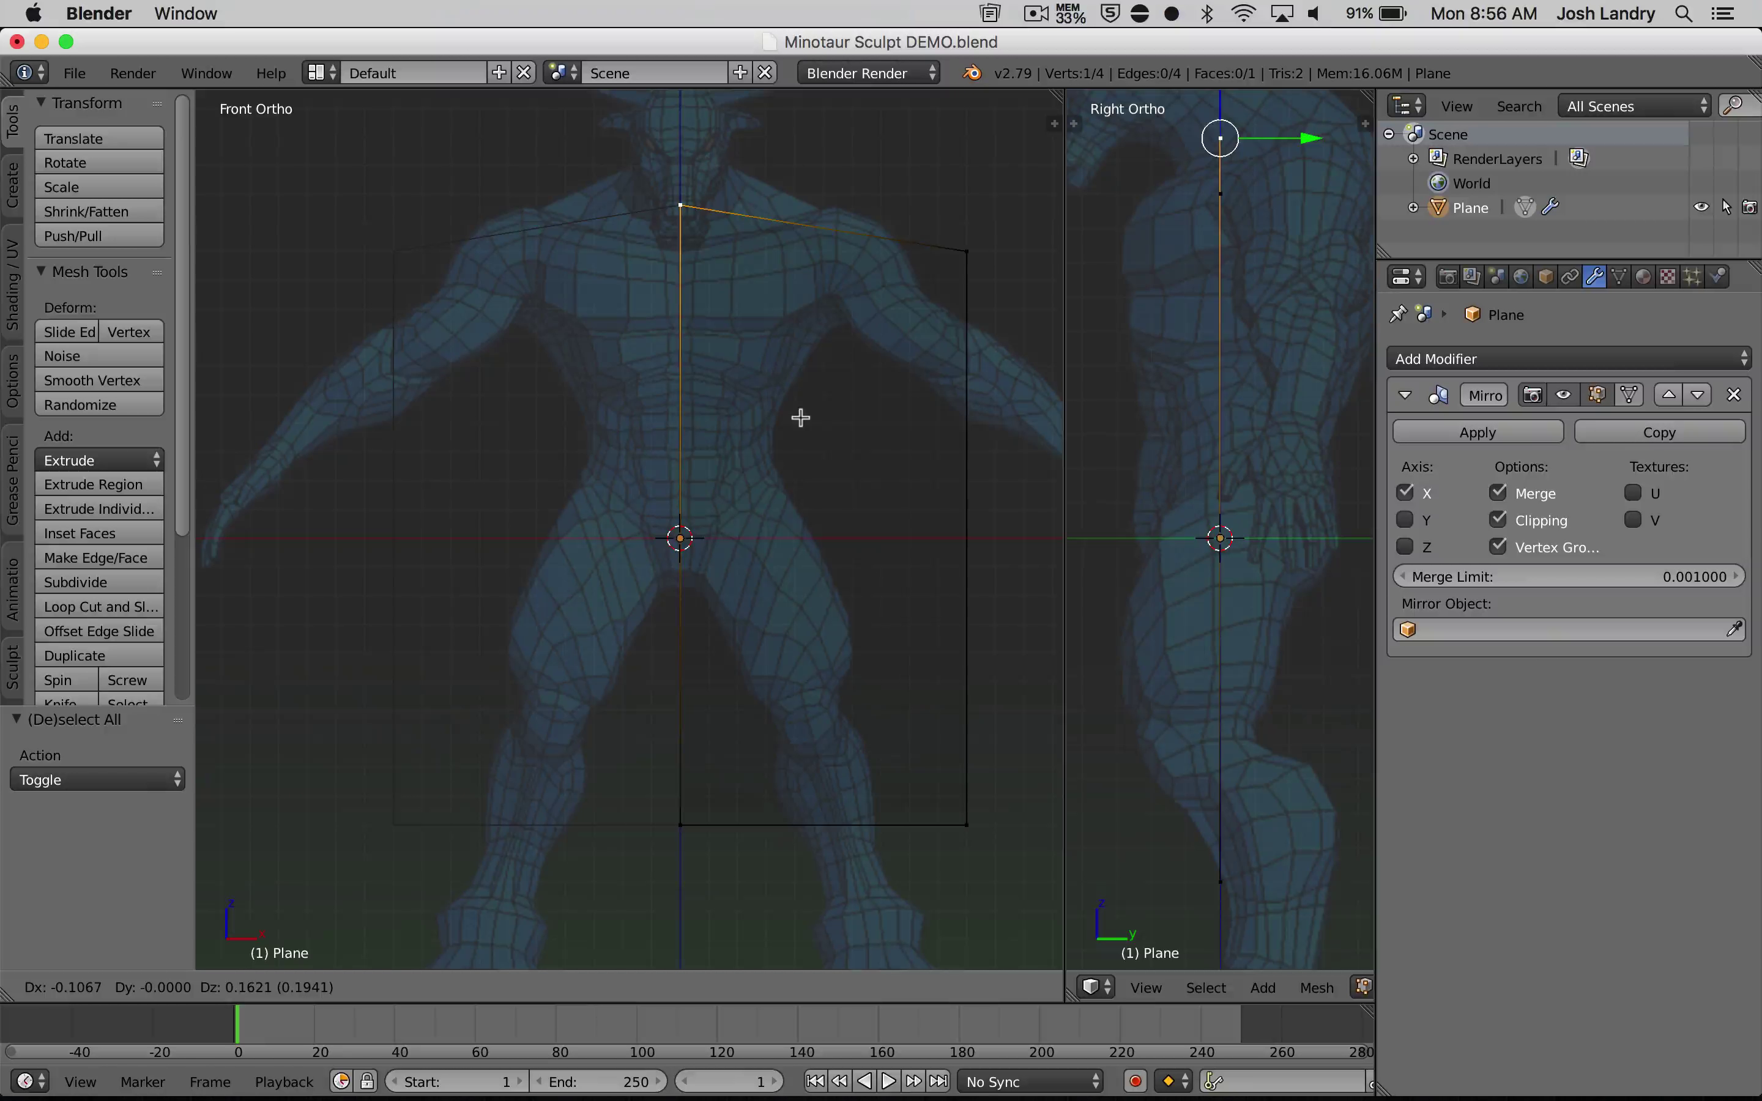
pyautogui.press('Escape')
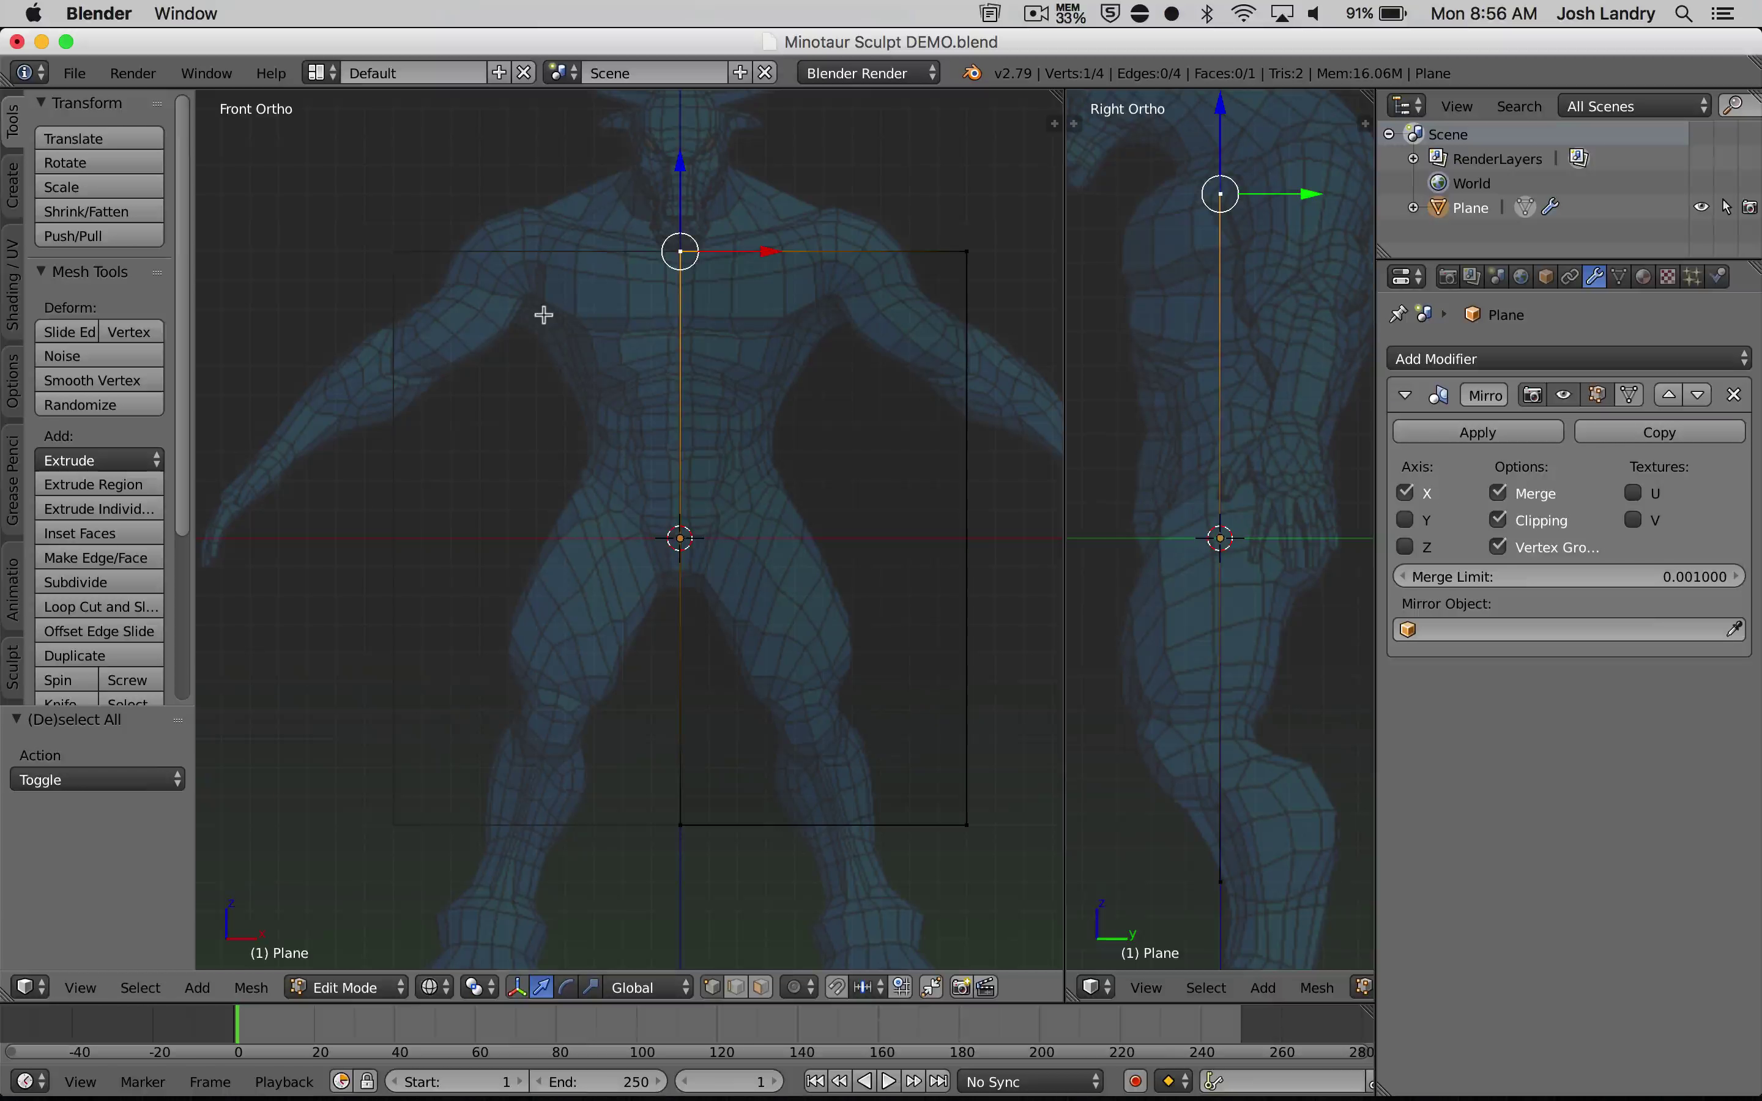
pyautogui.press('a')
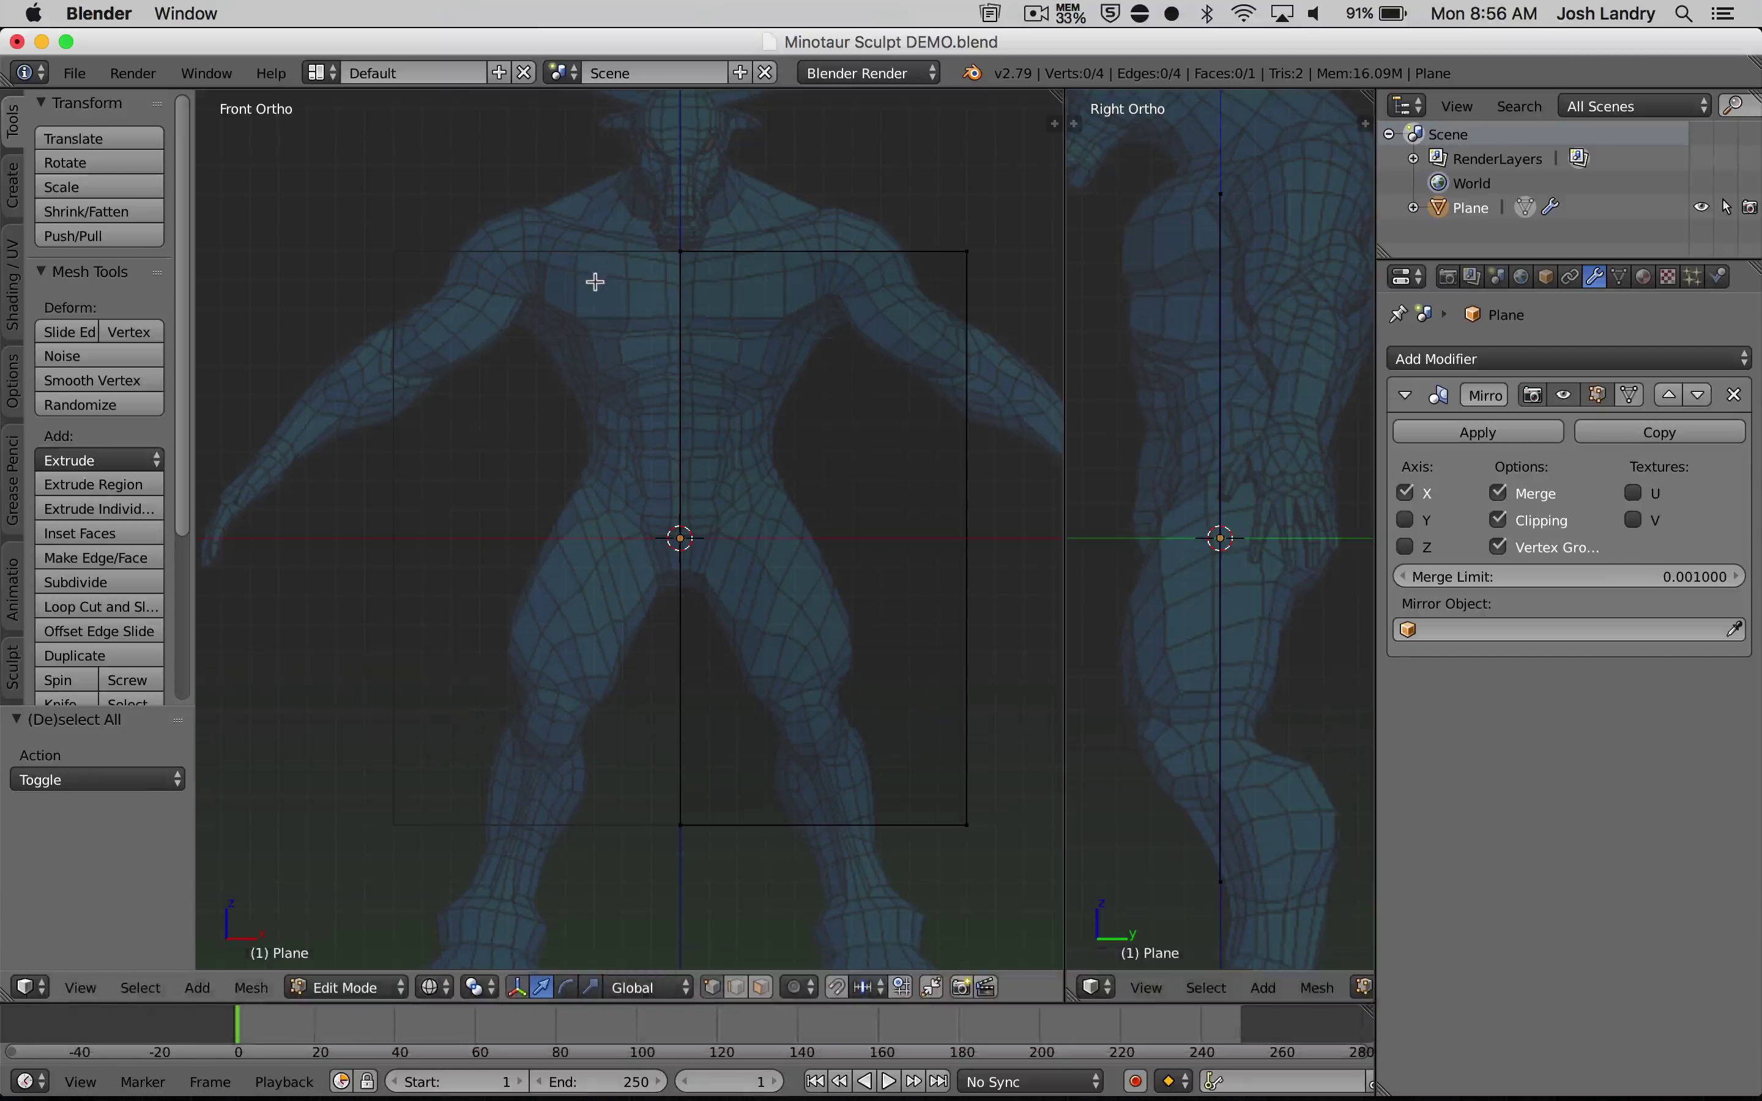
# Apply the Science Lab theme preset in the user preferences and close the preferences window
pyautogui.click(73, 73)
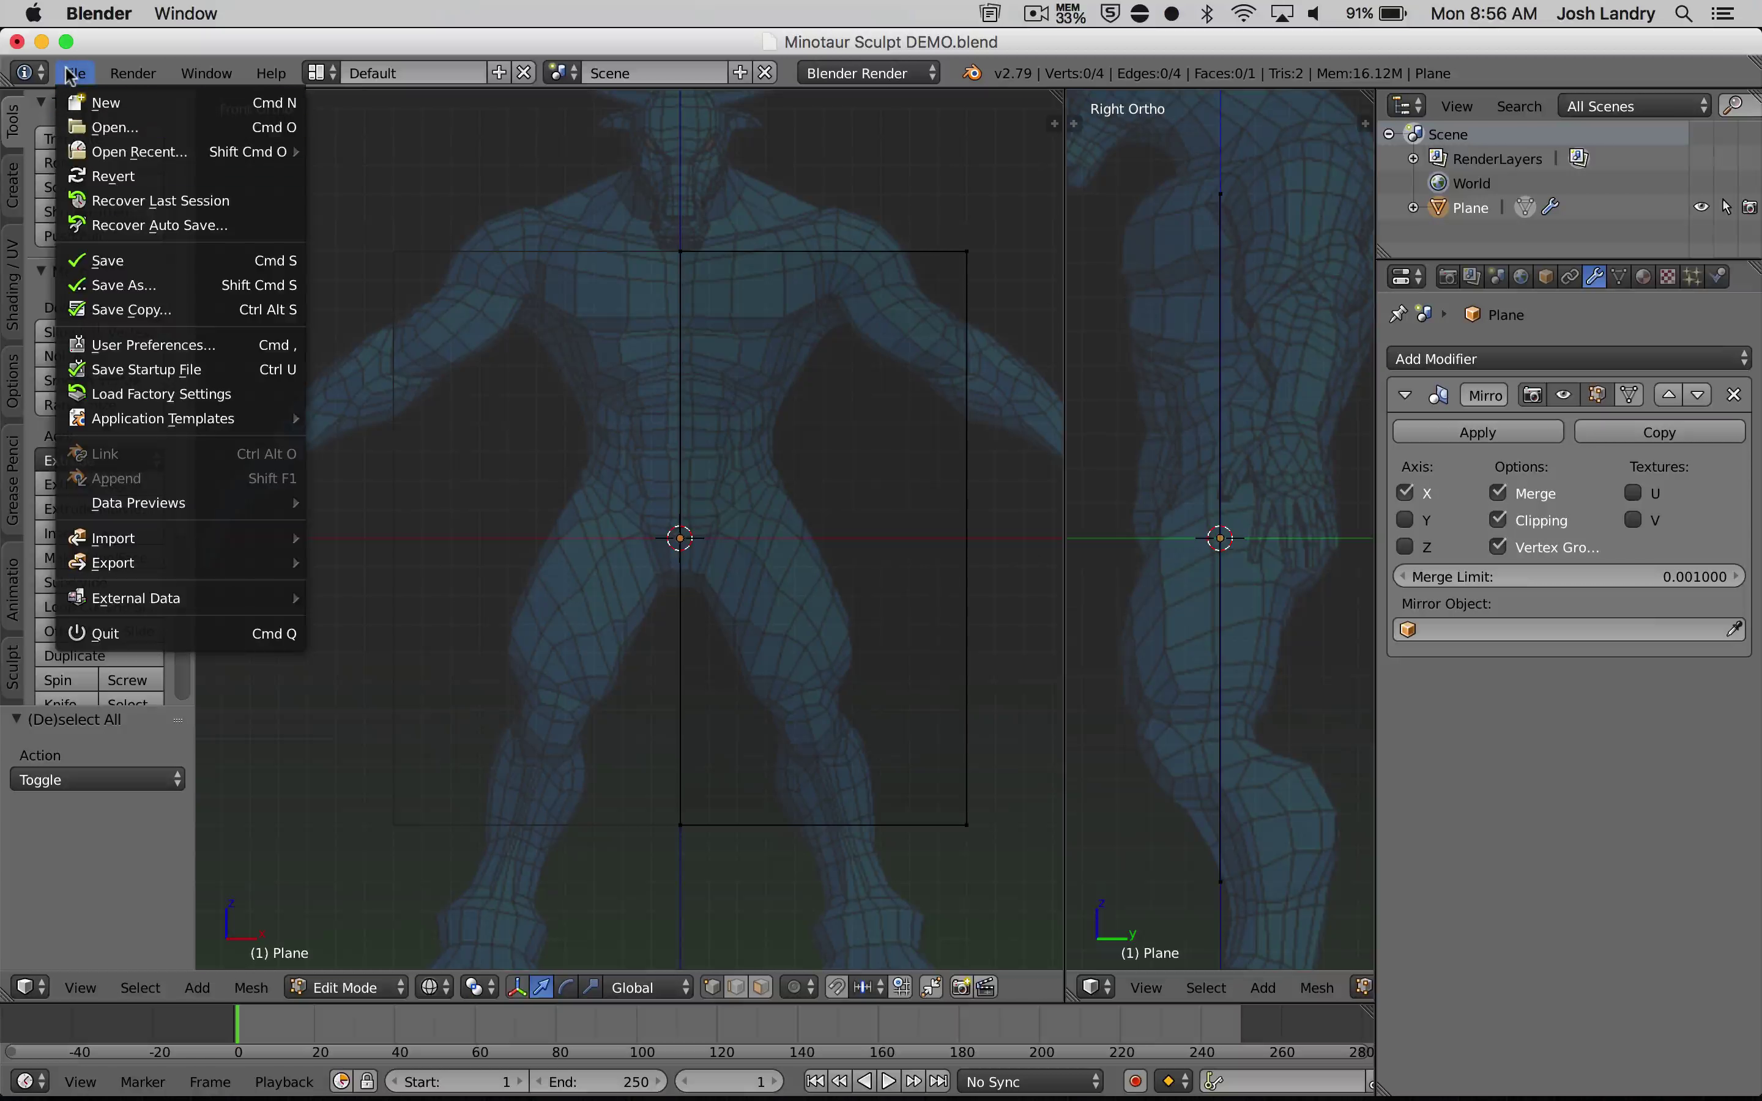
pyautogui.click(130, 345)
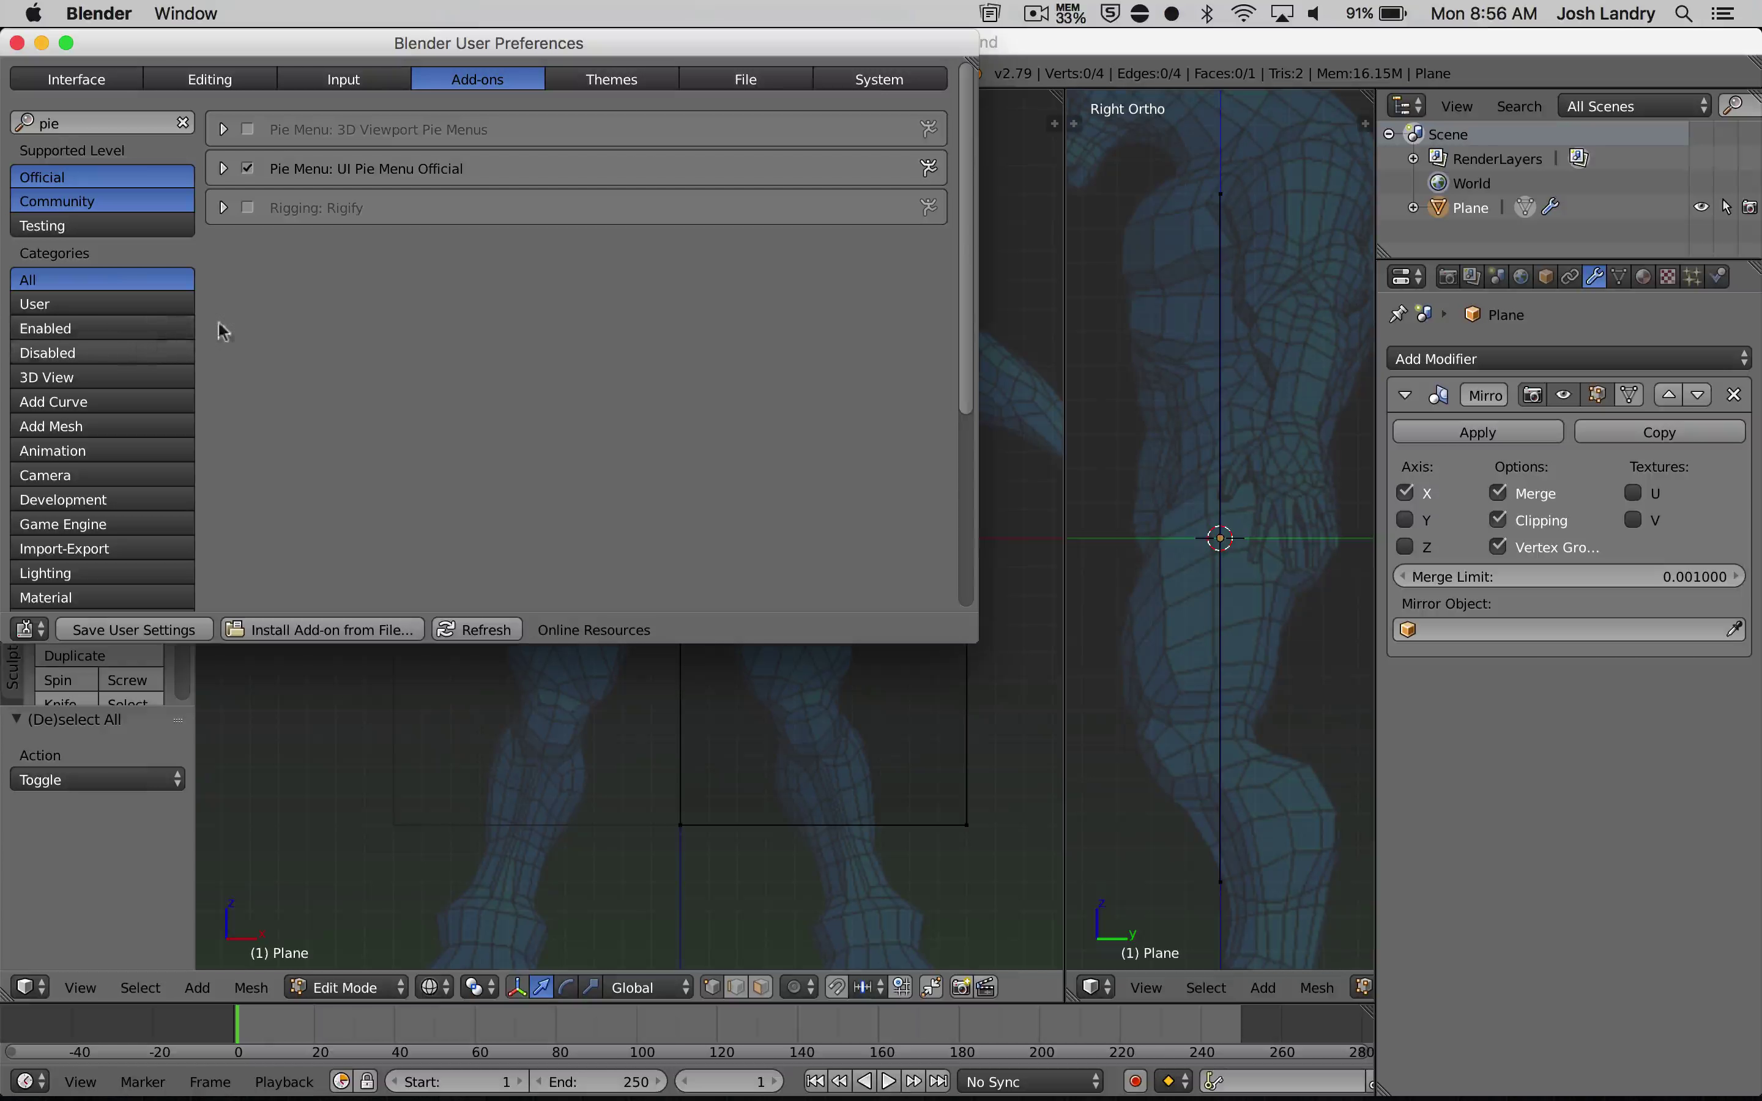
pyautogui.click(612, 79)
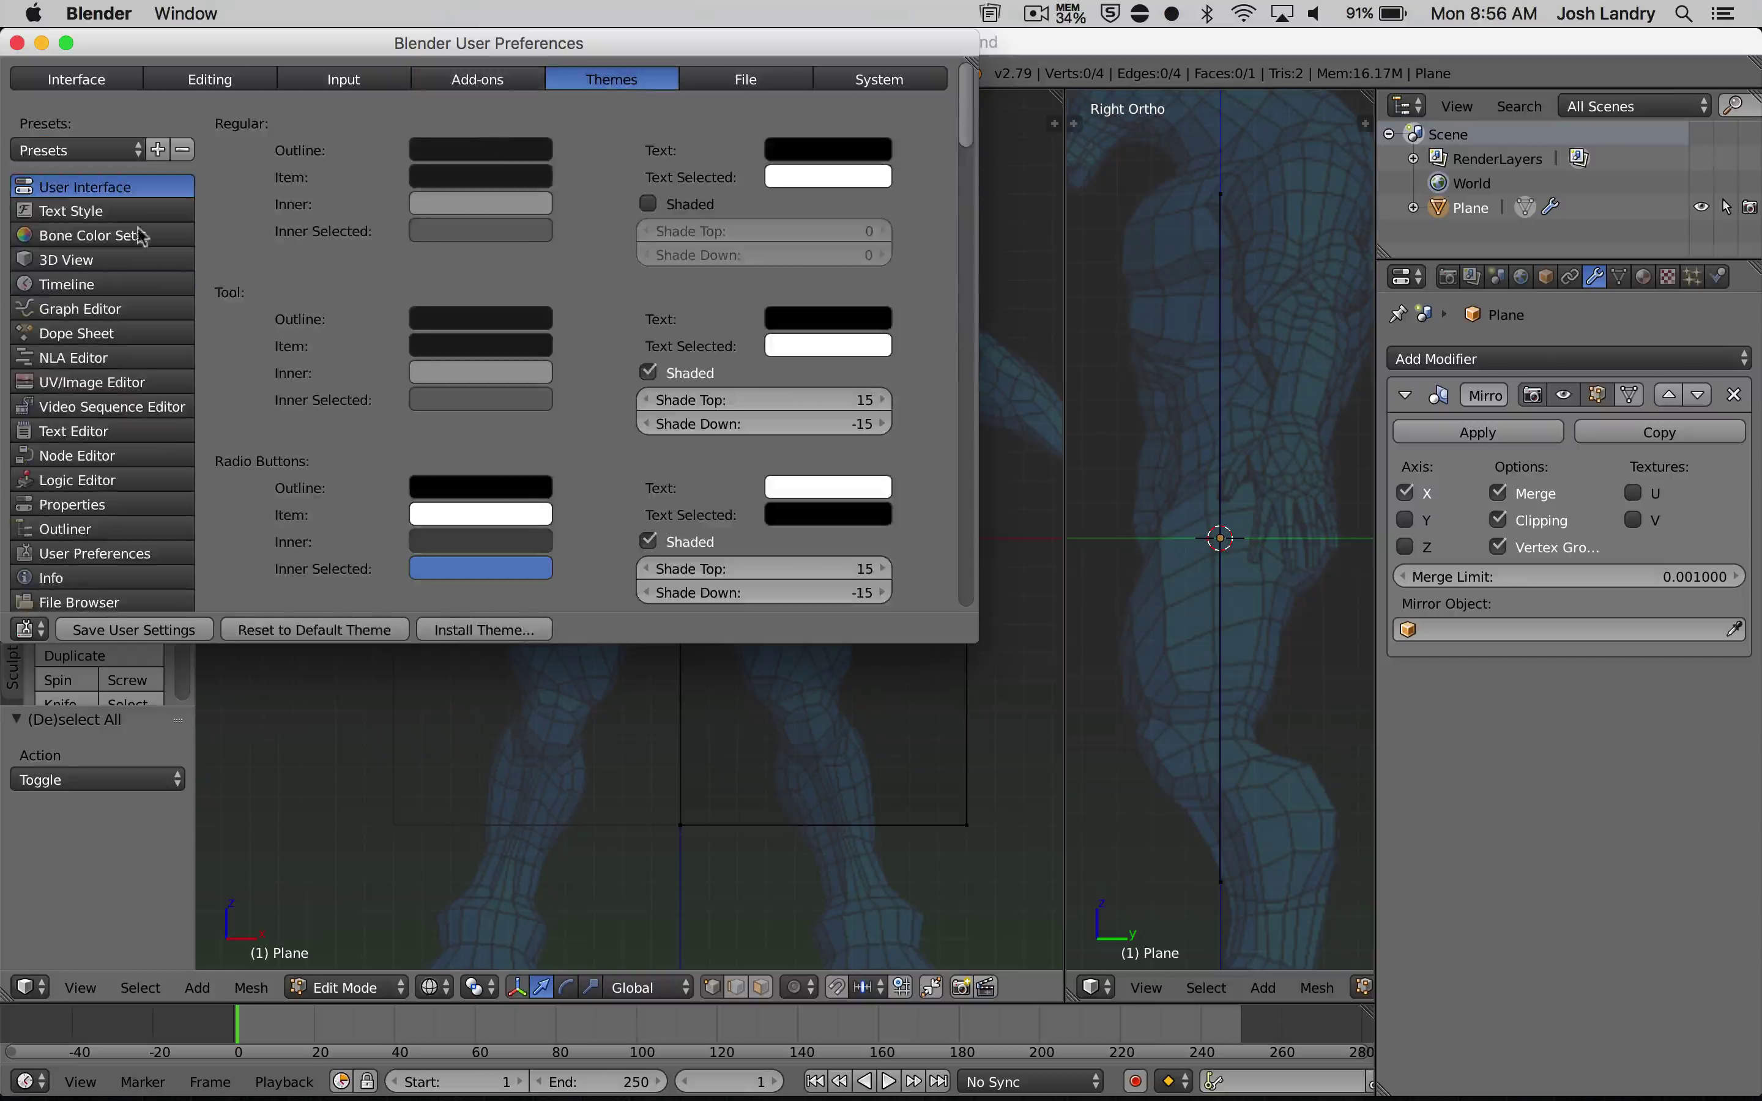
pyautogui.click(96, 149)
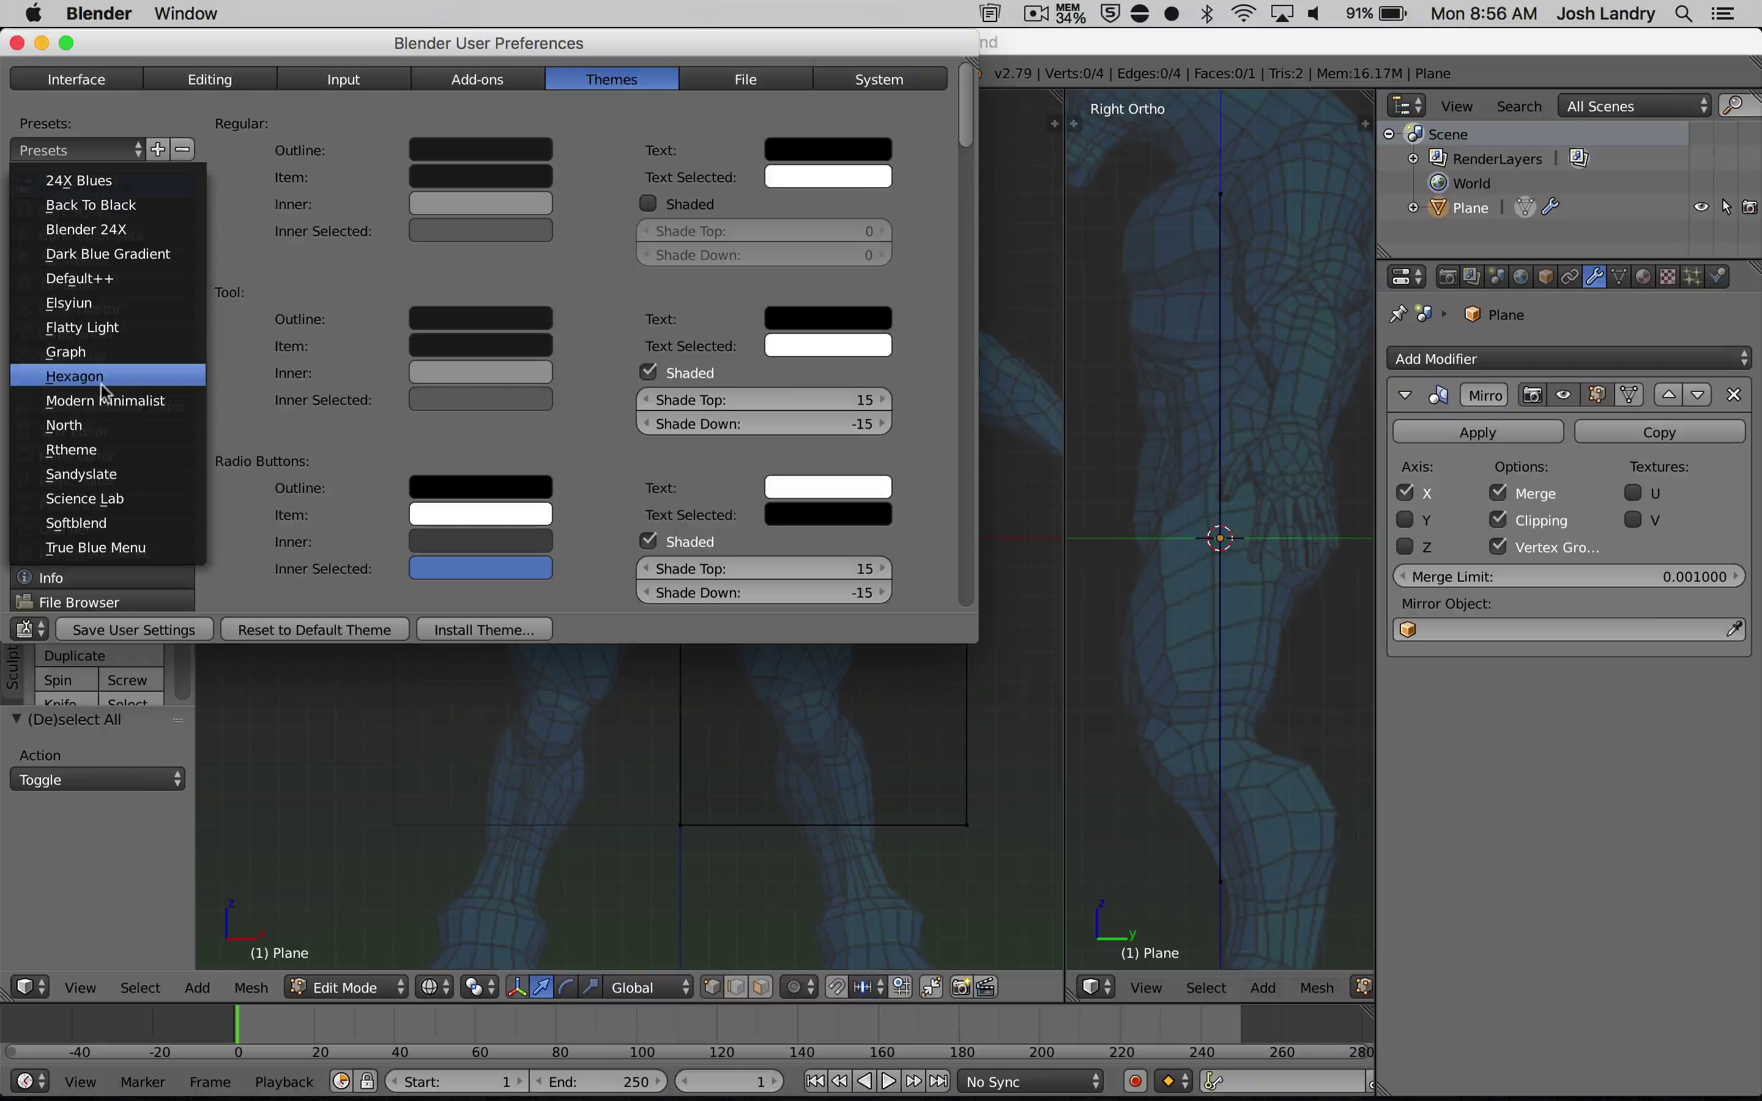
pyautogui.click(89, 497)
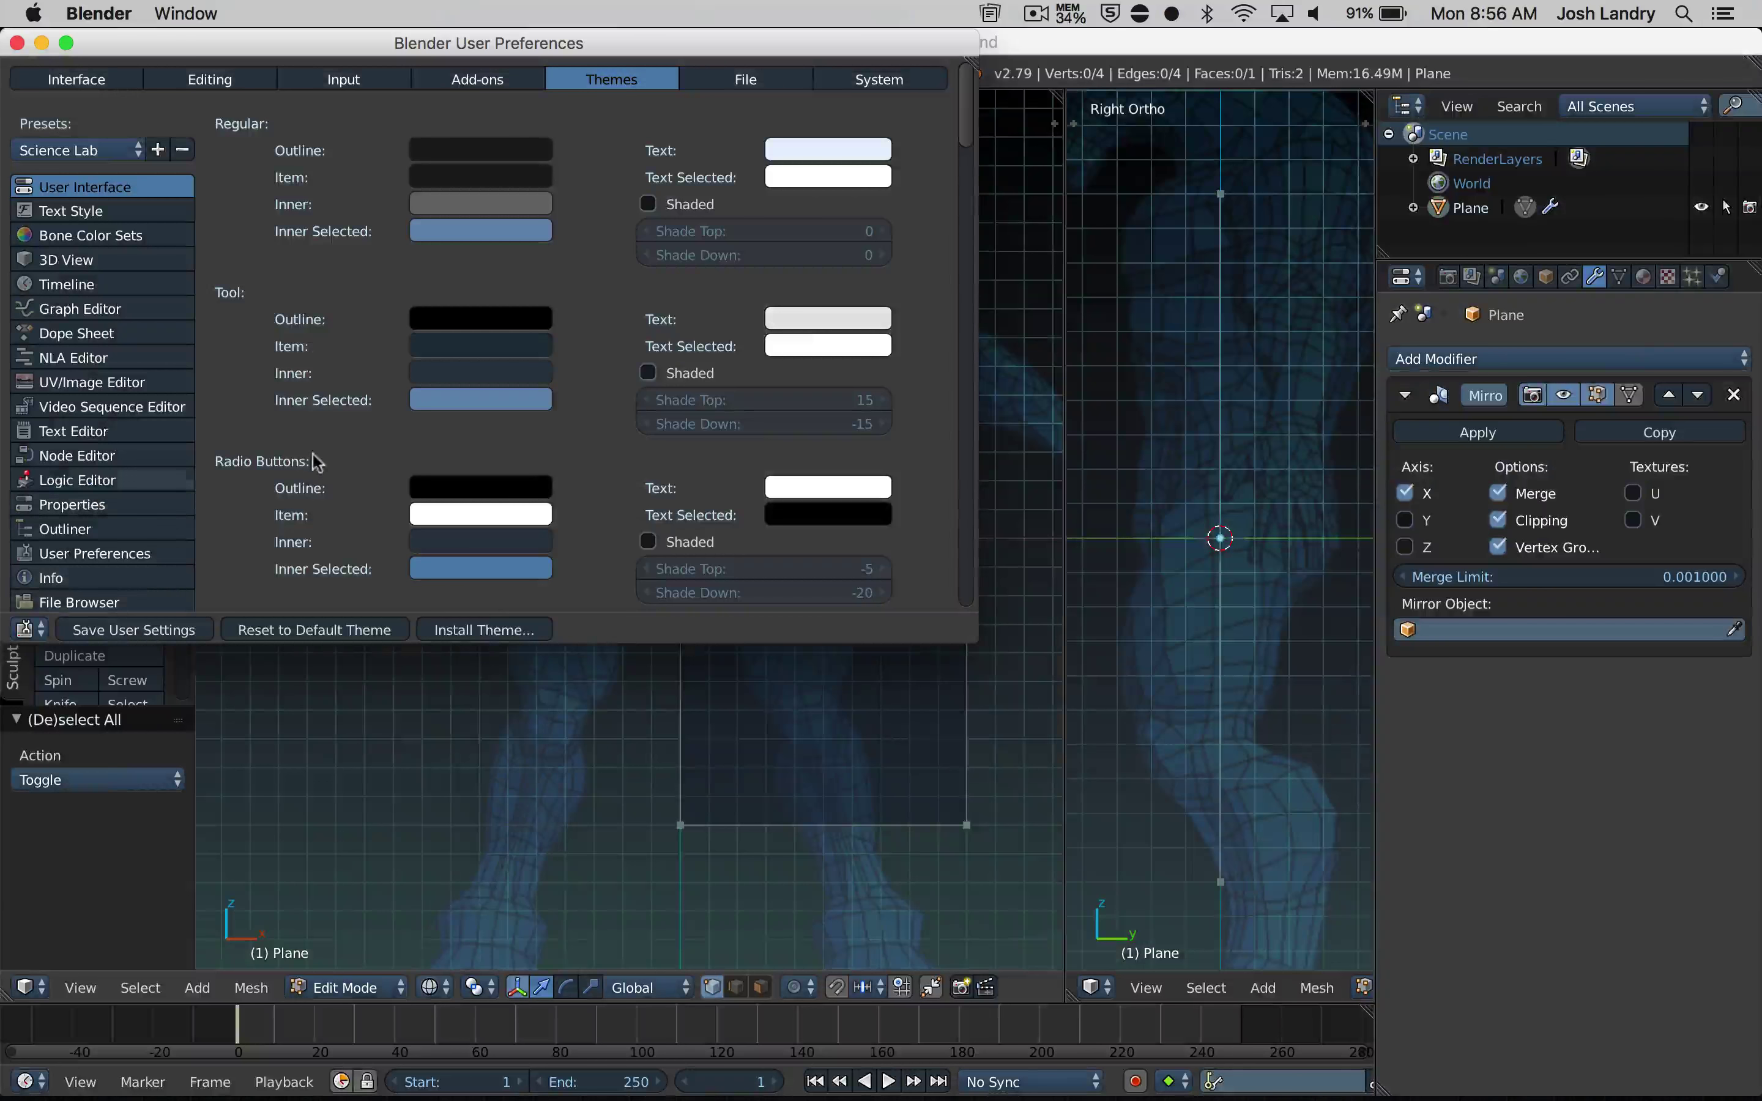
pyautogui.click(17, 42)
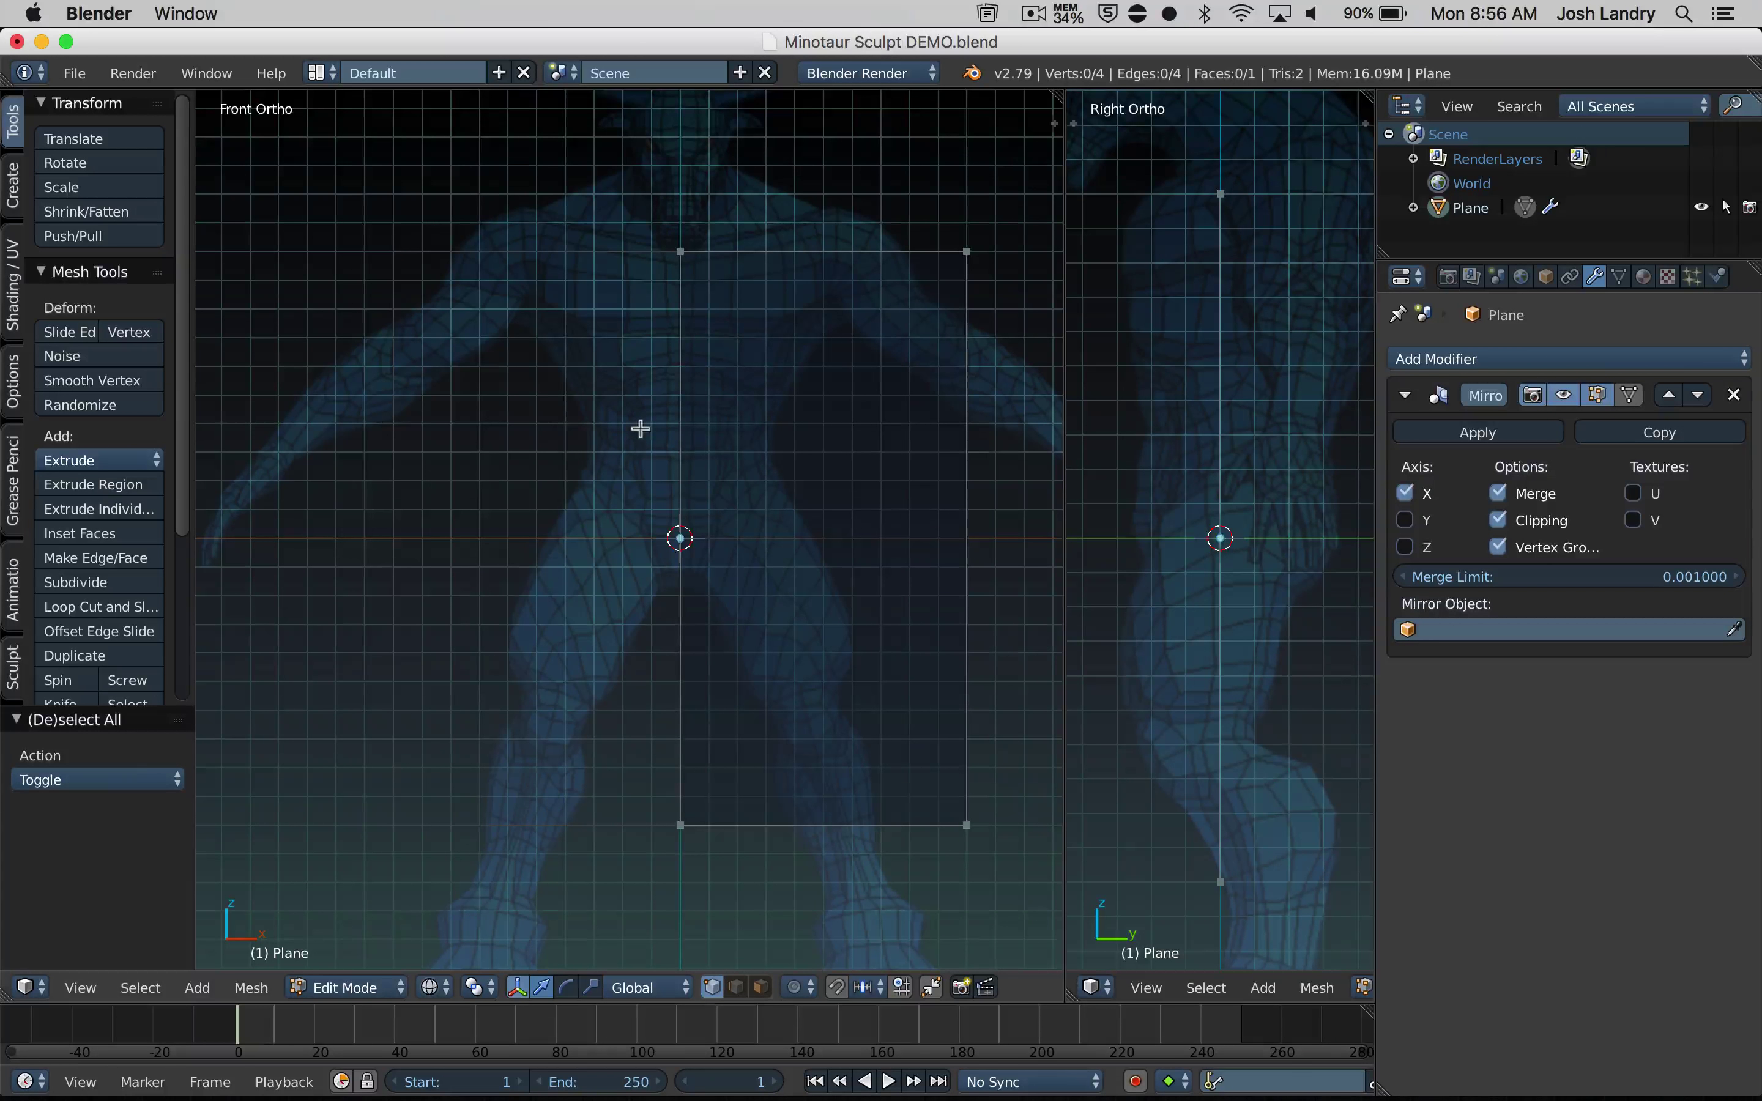
# Check the new theme's highlighting by selecting and deselecting the whole plane, and select only its upper centre-line vertex
pyautogui.press('a')
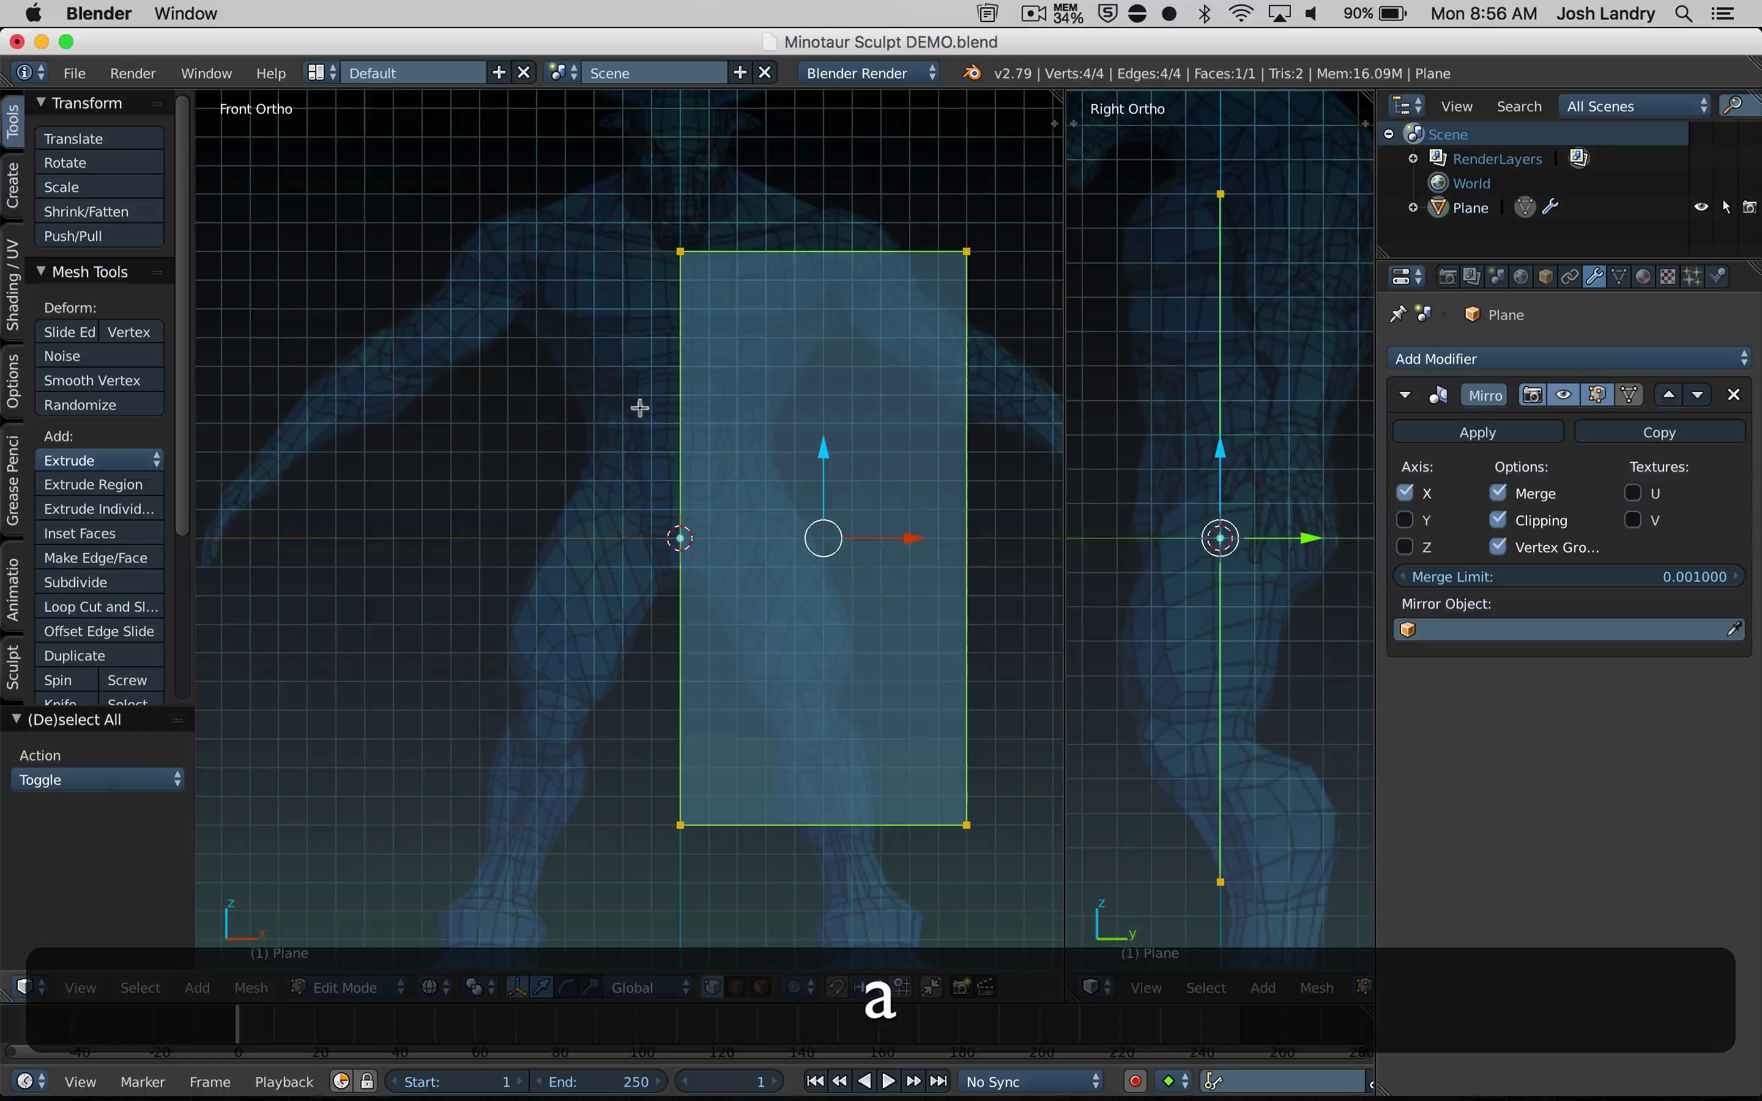
pyautogui.press('a')
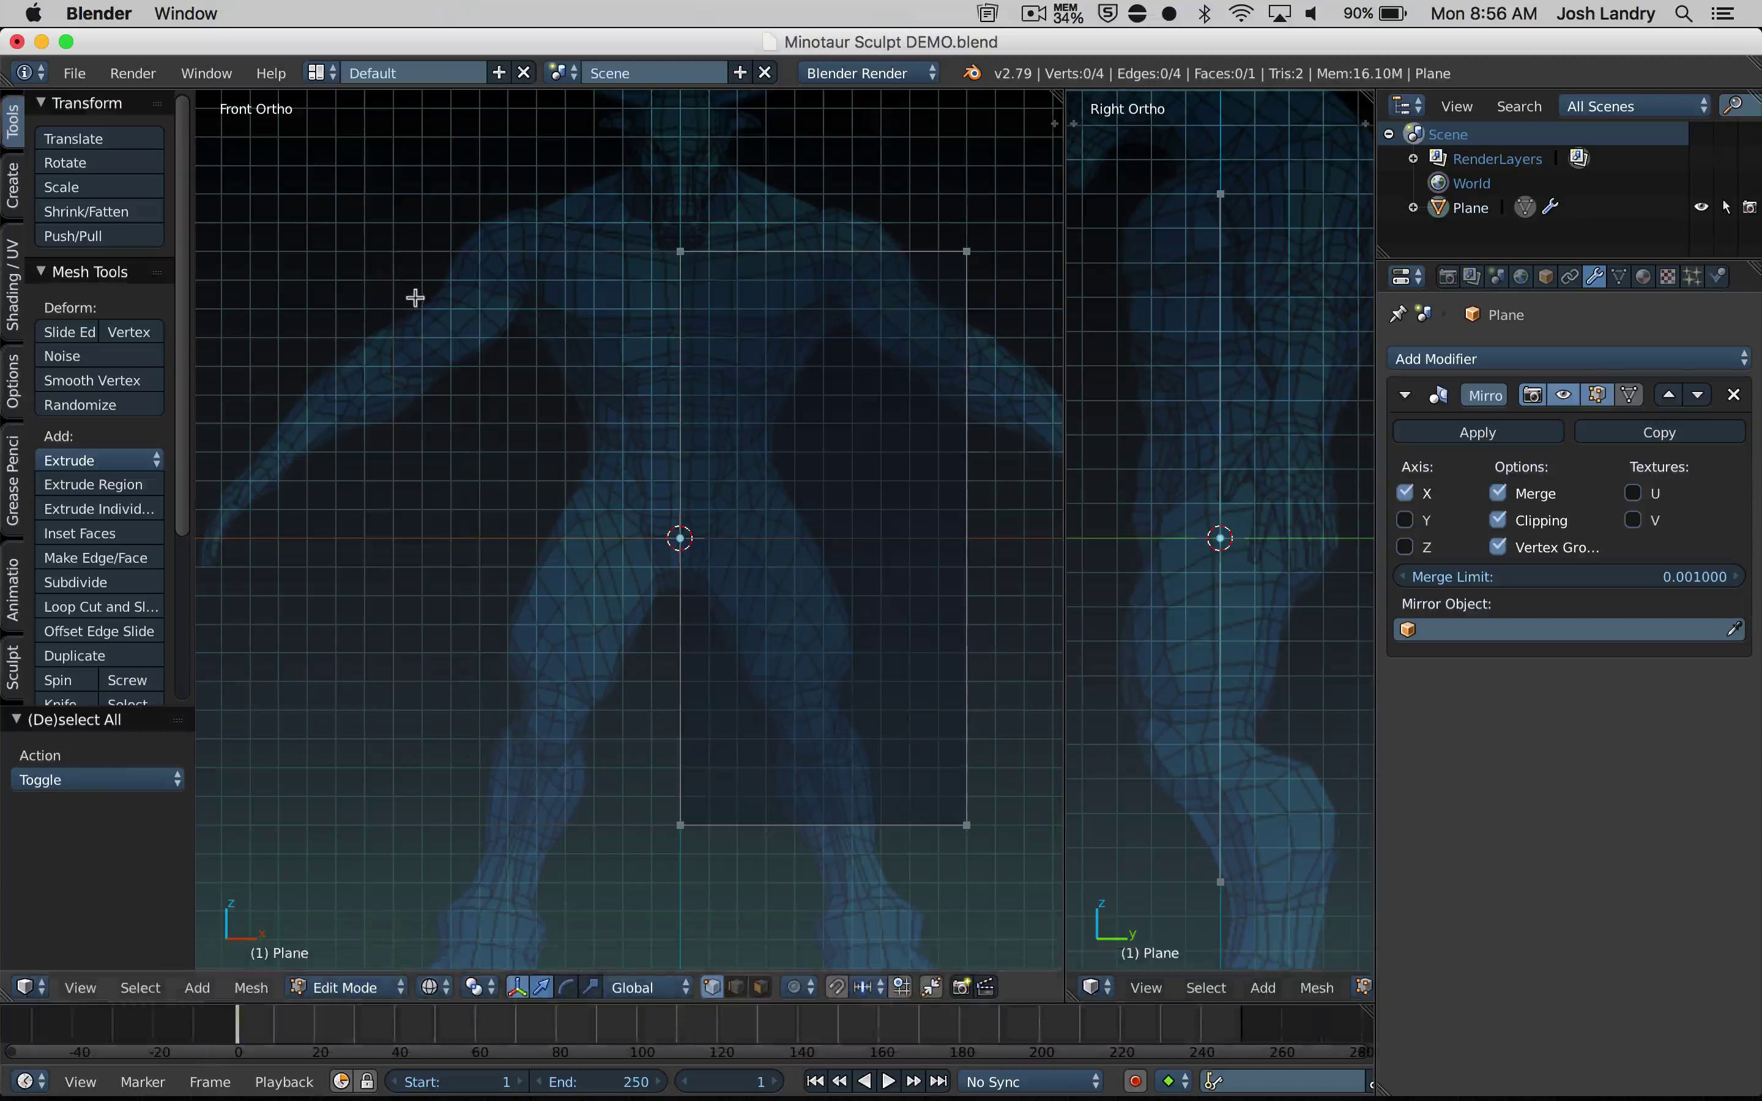
pyautogui.press('shift')
pyautogui.rightClick(674, 272)
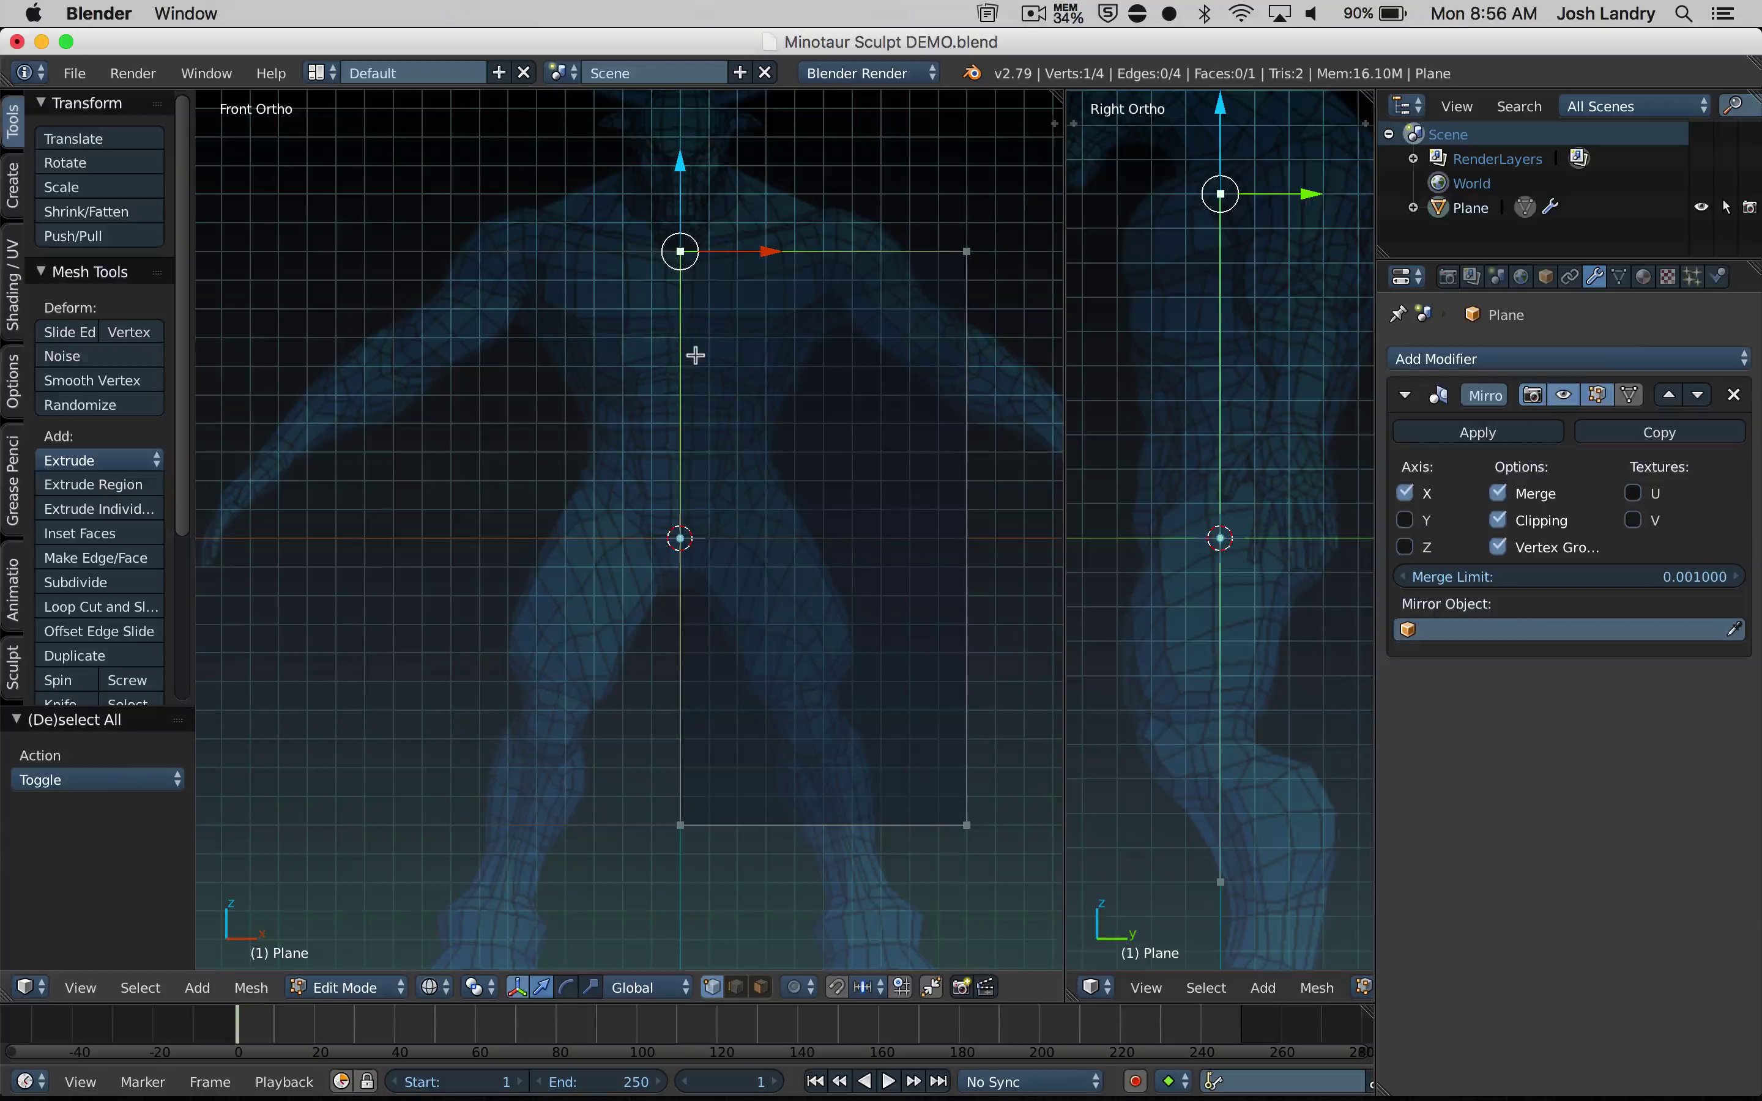
# Try moving the plane's upper centre-line vertex down the midline, cancel the move and deselect it
pyautogui.press('g')
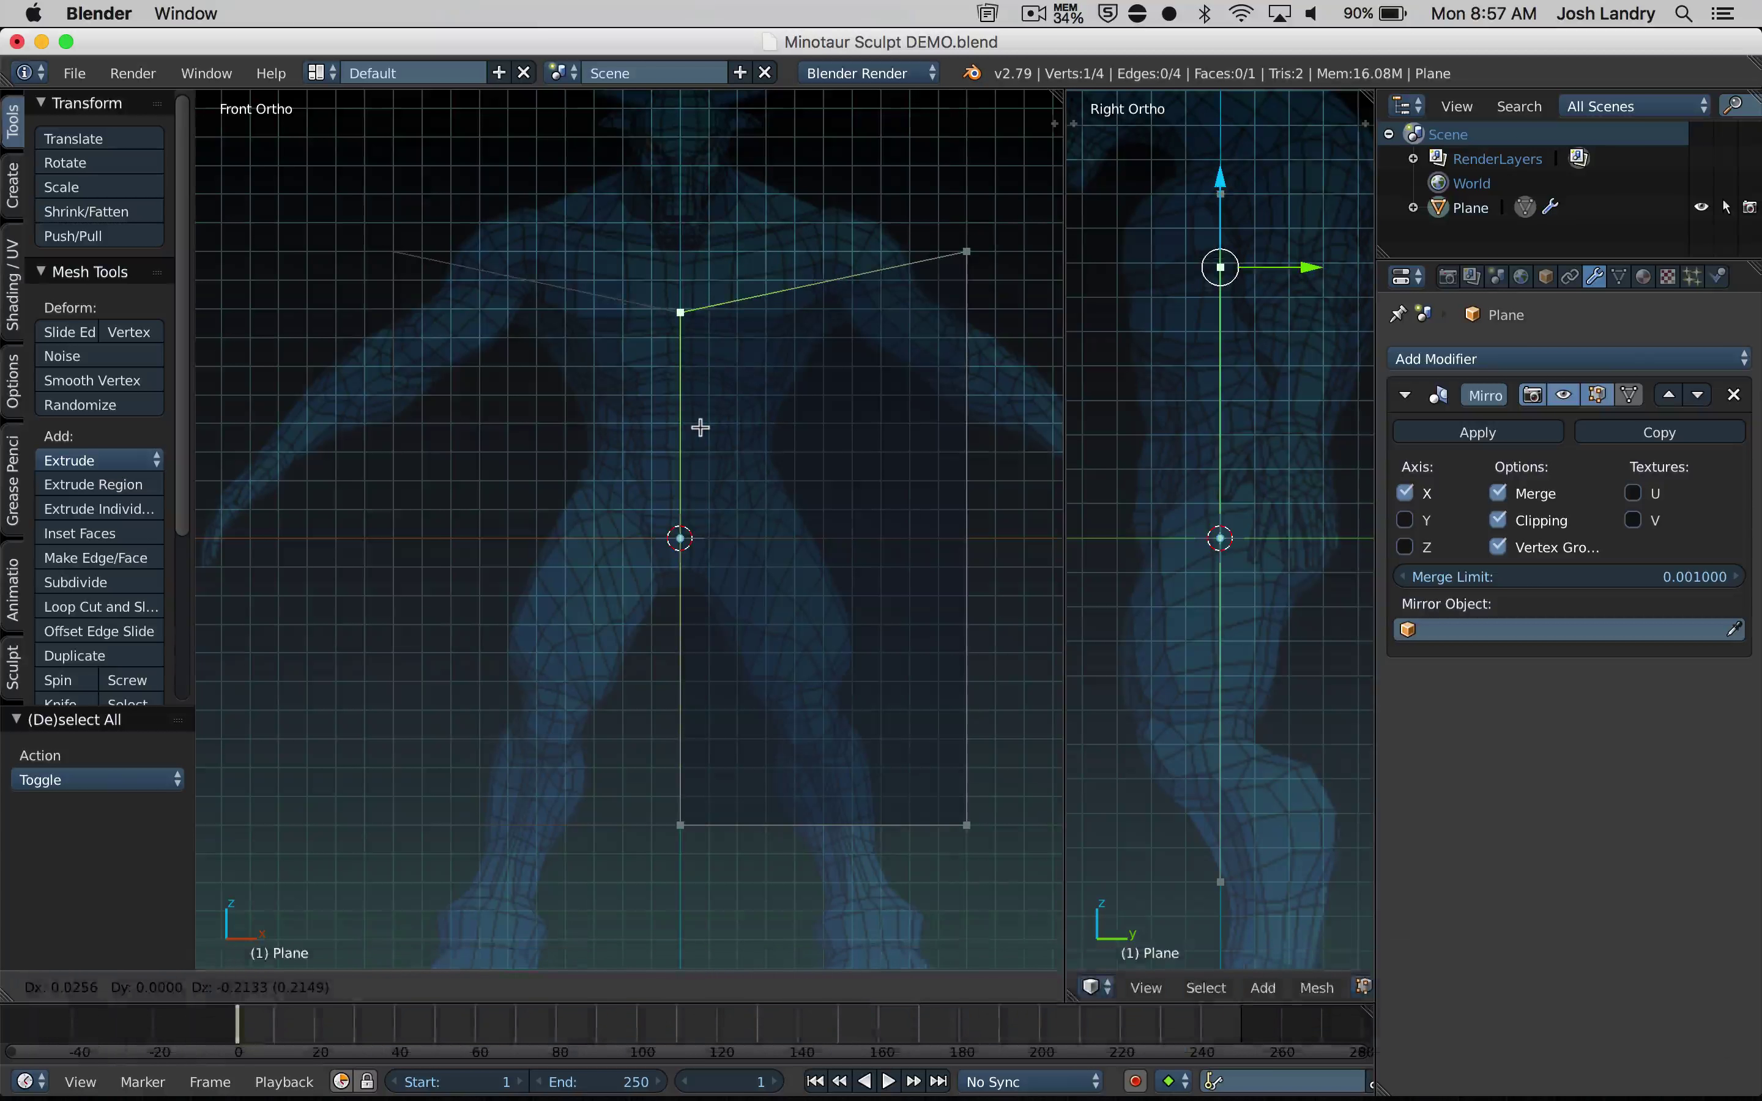
pyautogui.press('Escape')
pyautogui.press('a')
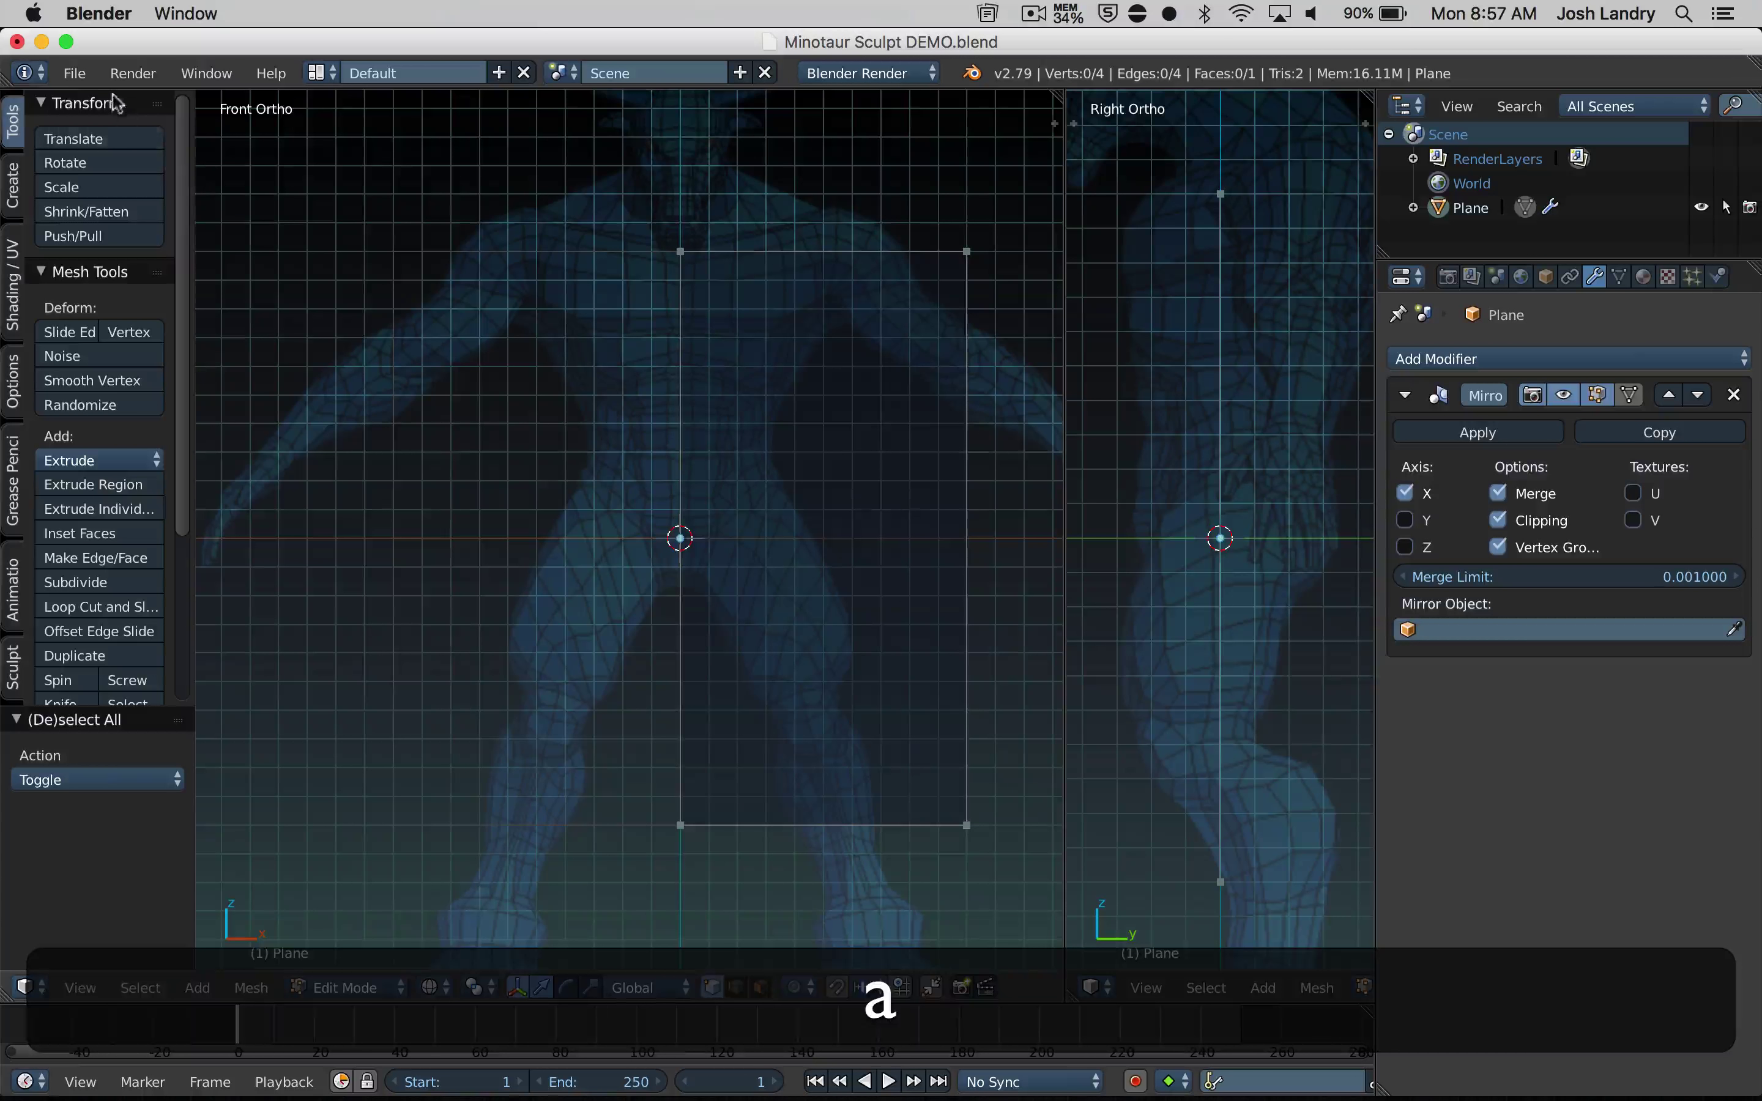
# Try the Softblend theme preset in the user preferences and move the preferences window away from the corner
pyautogui.click(81, 74)
pyautogui.click(146, 345)
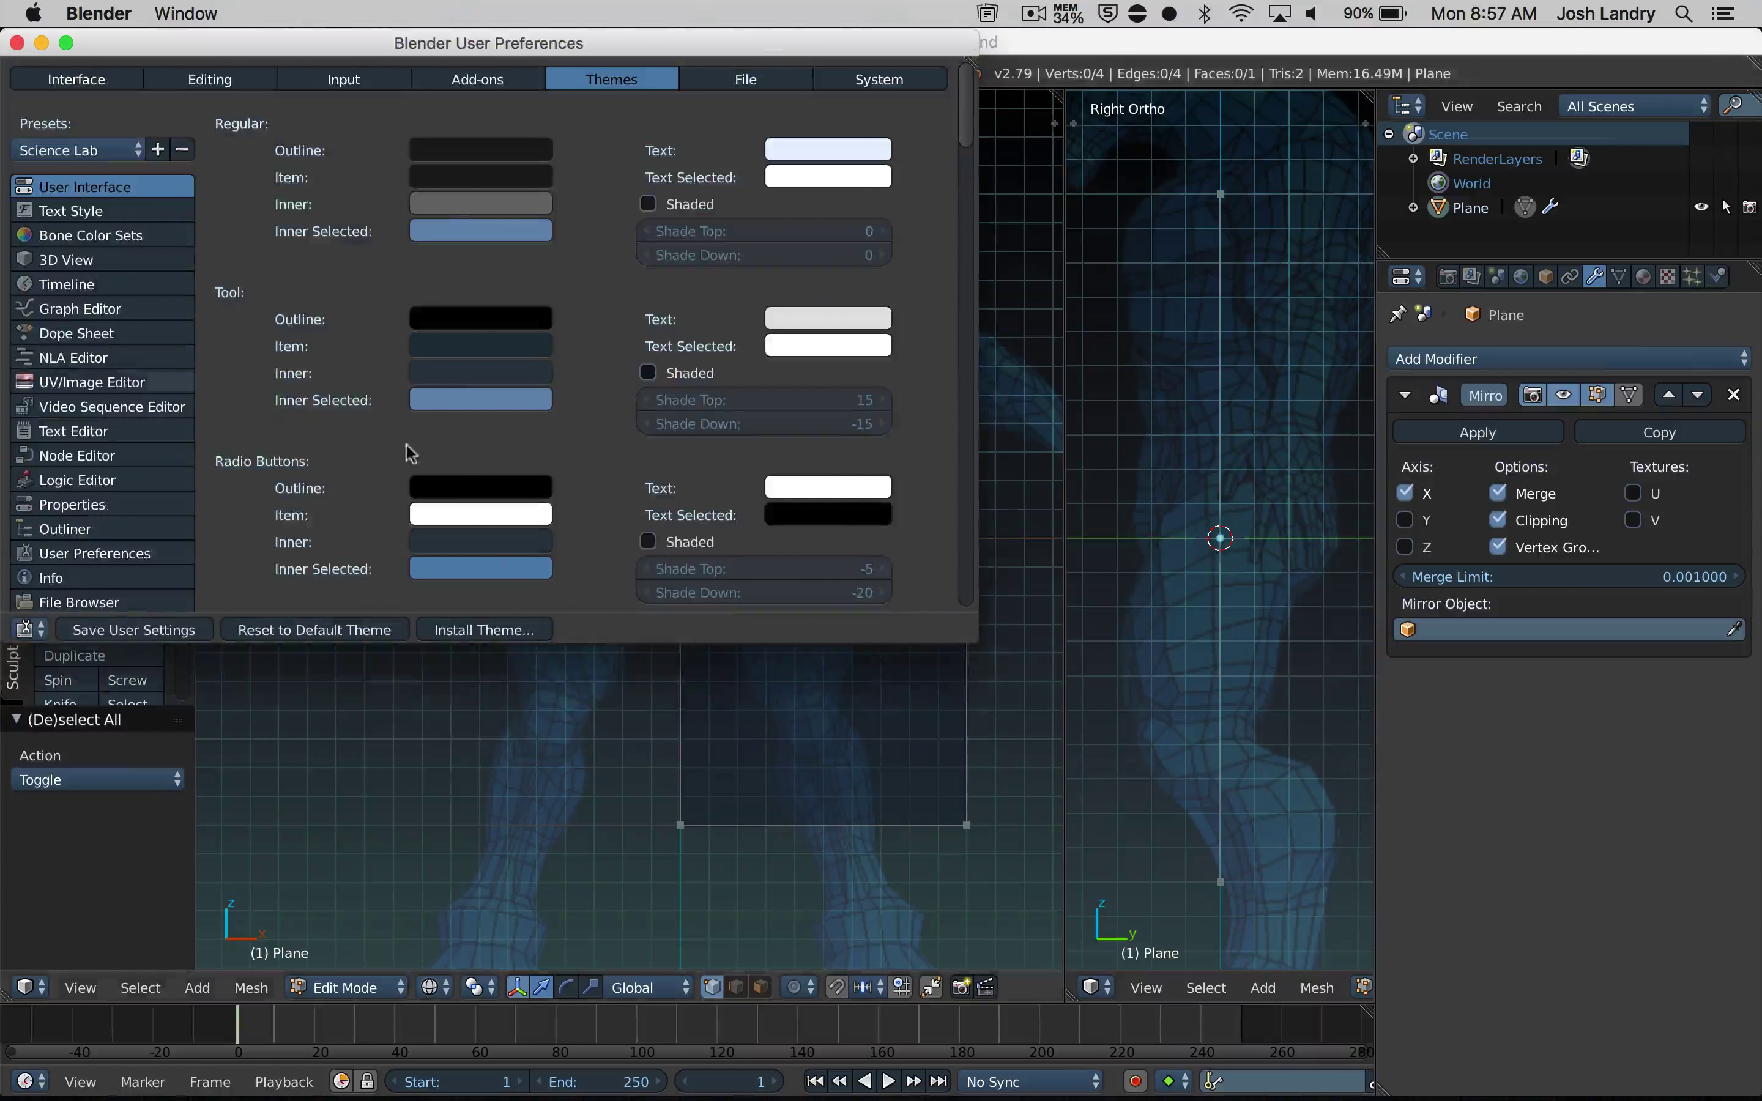
pyautogui.click(103, 150)
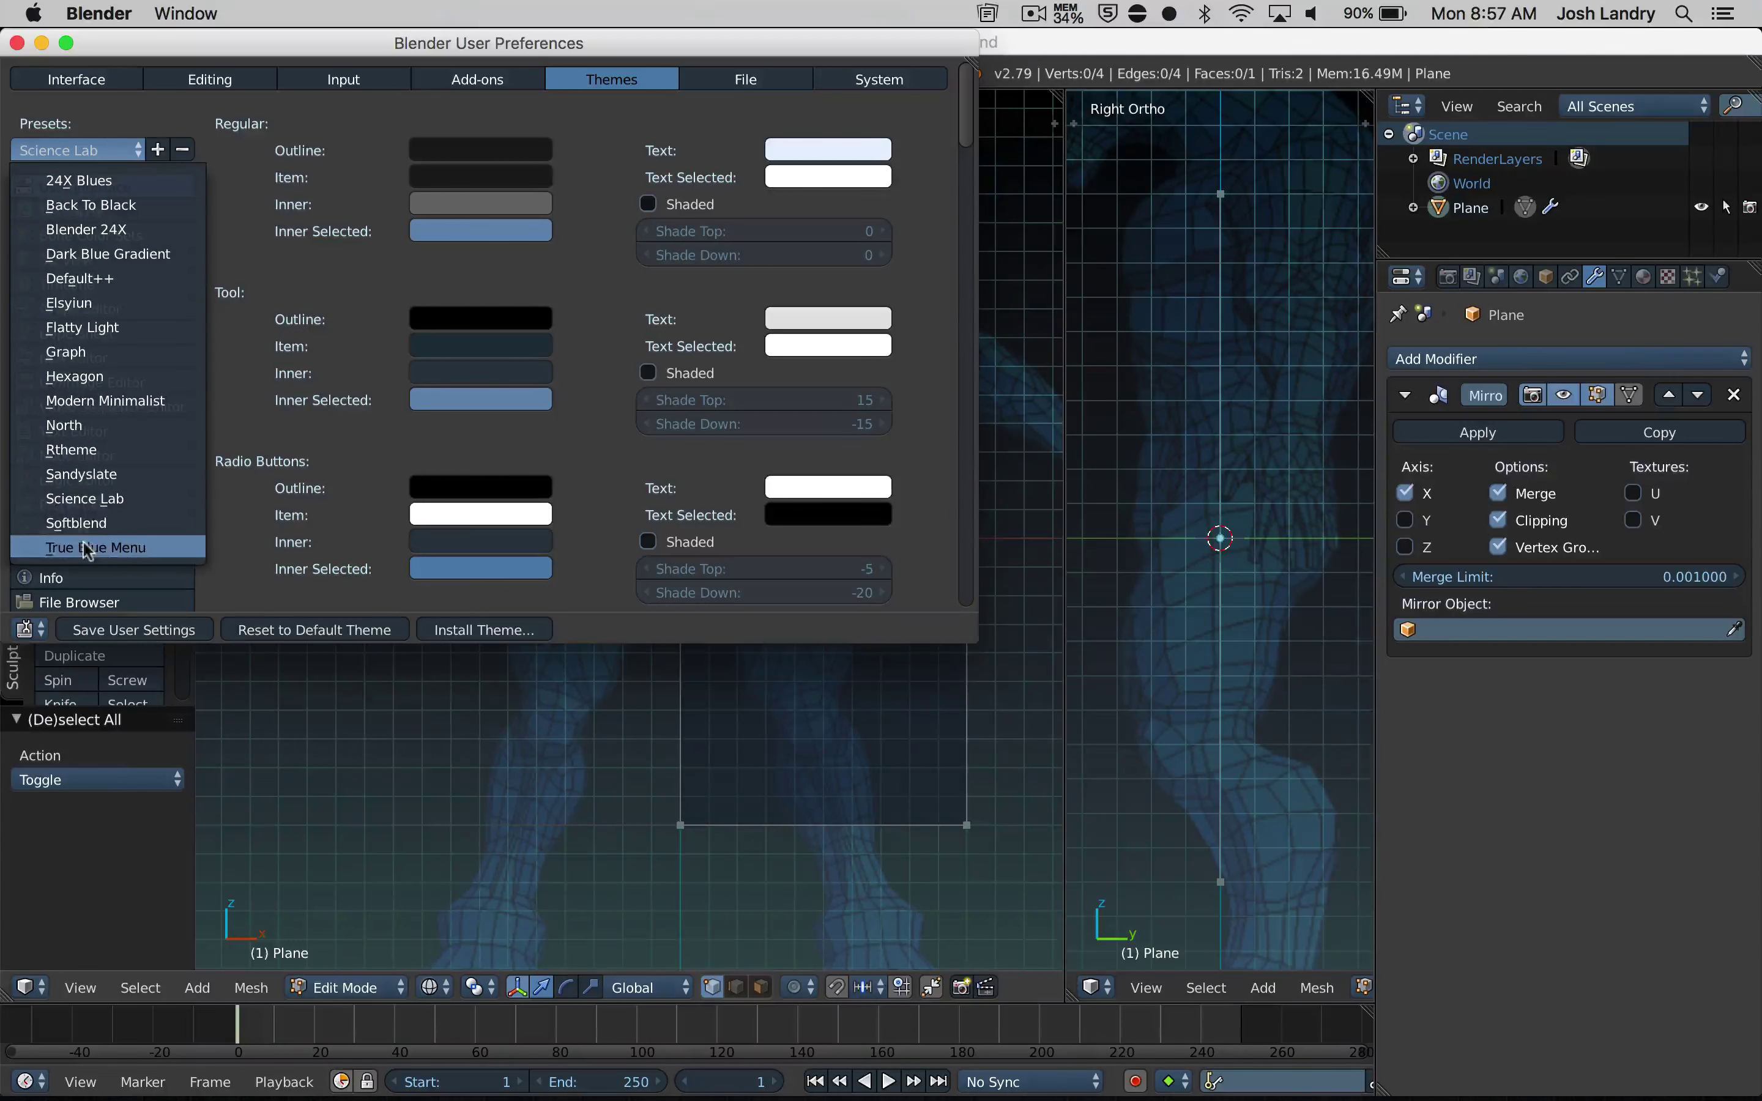
pyautogui.click(123, 515)
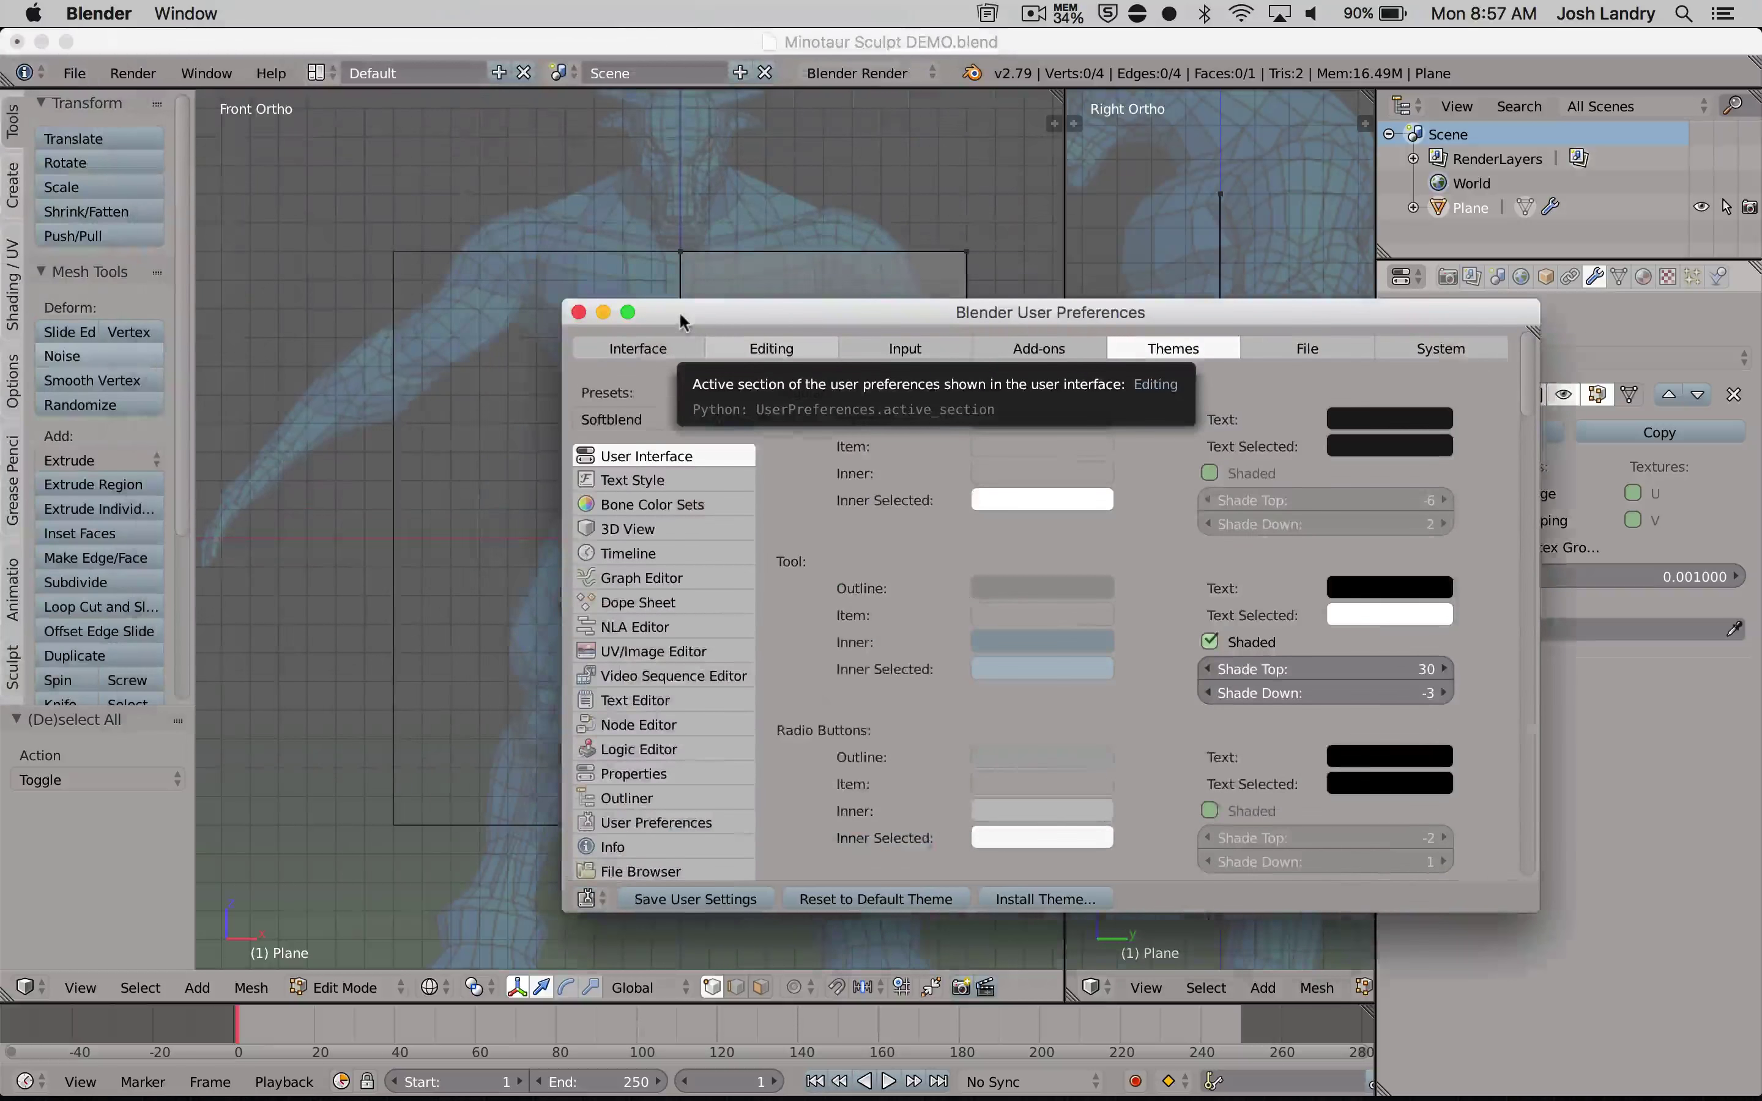
pyautogui.moveTo(123, 46); pyautogui.dragTo(516, 240)
pyautogui.moveTo(516, 240); pyautogui.dragTo(320, 218)
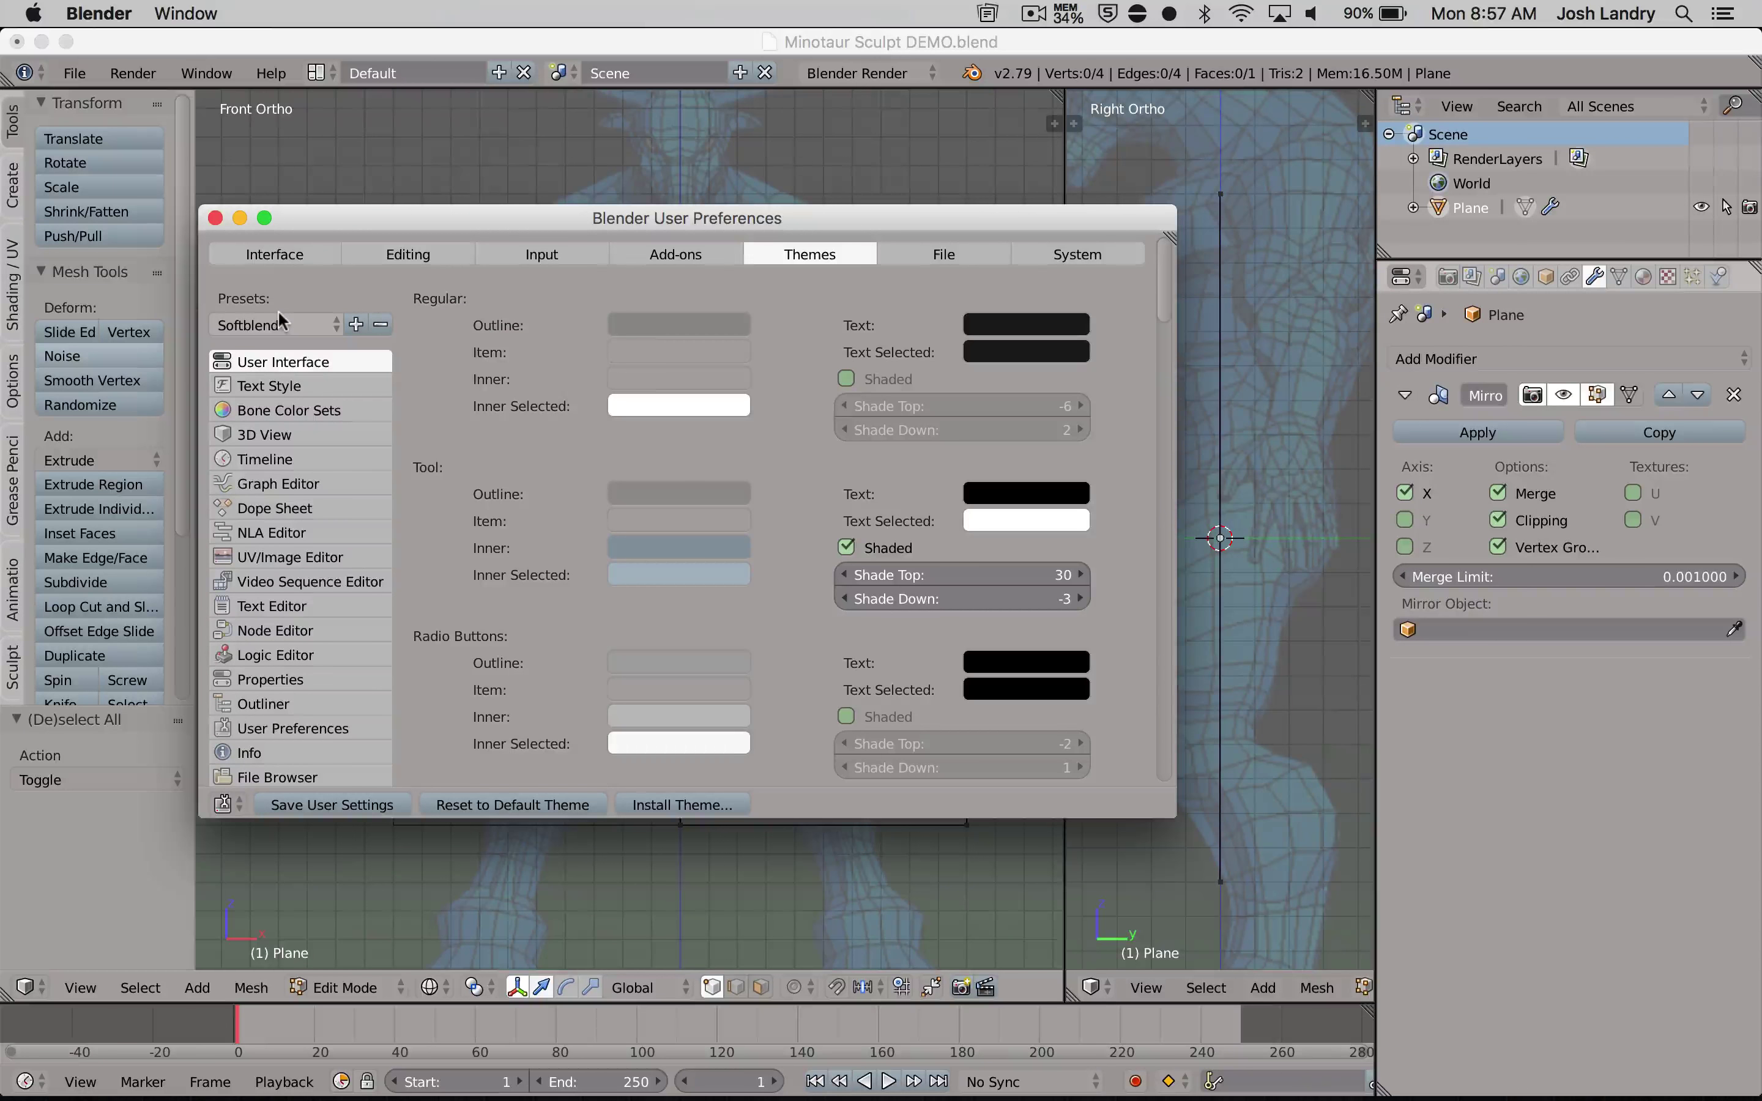
pyautogui.press('shift+super+i')
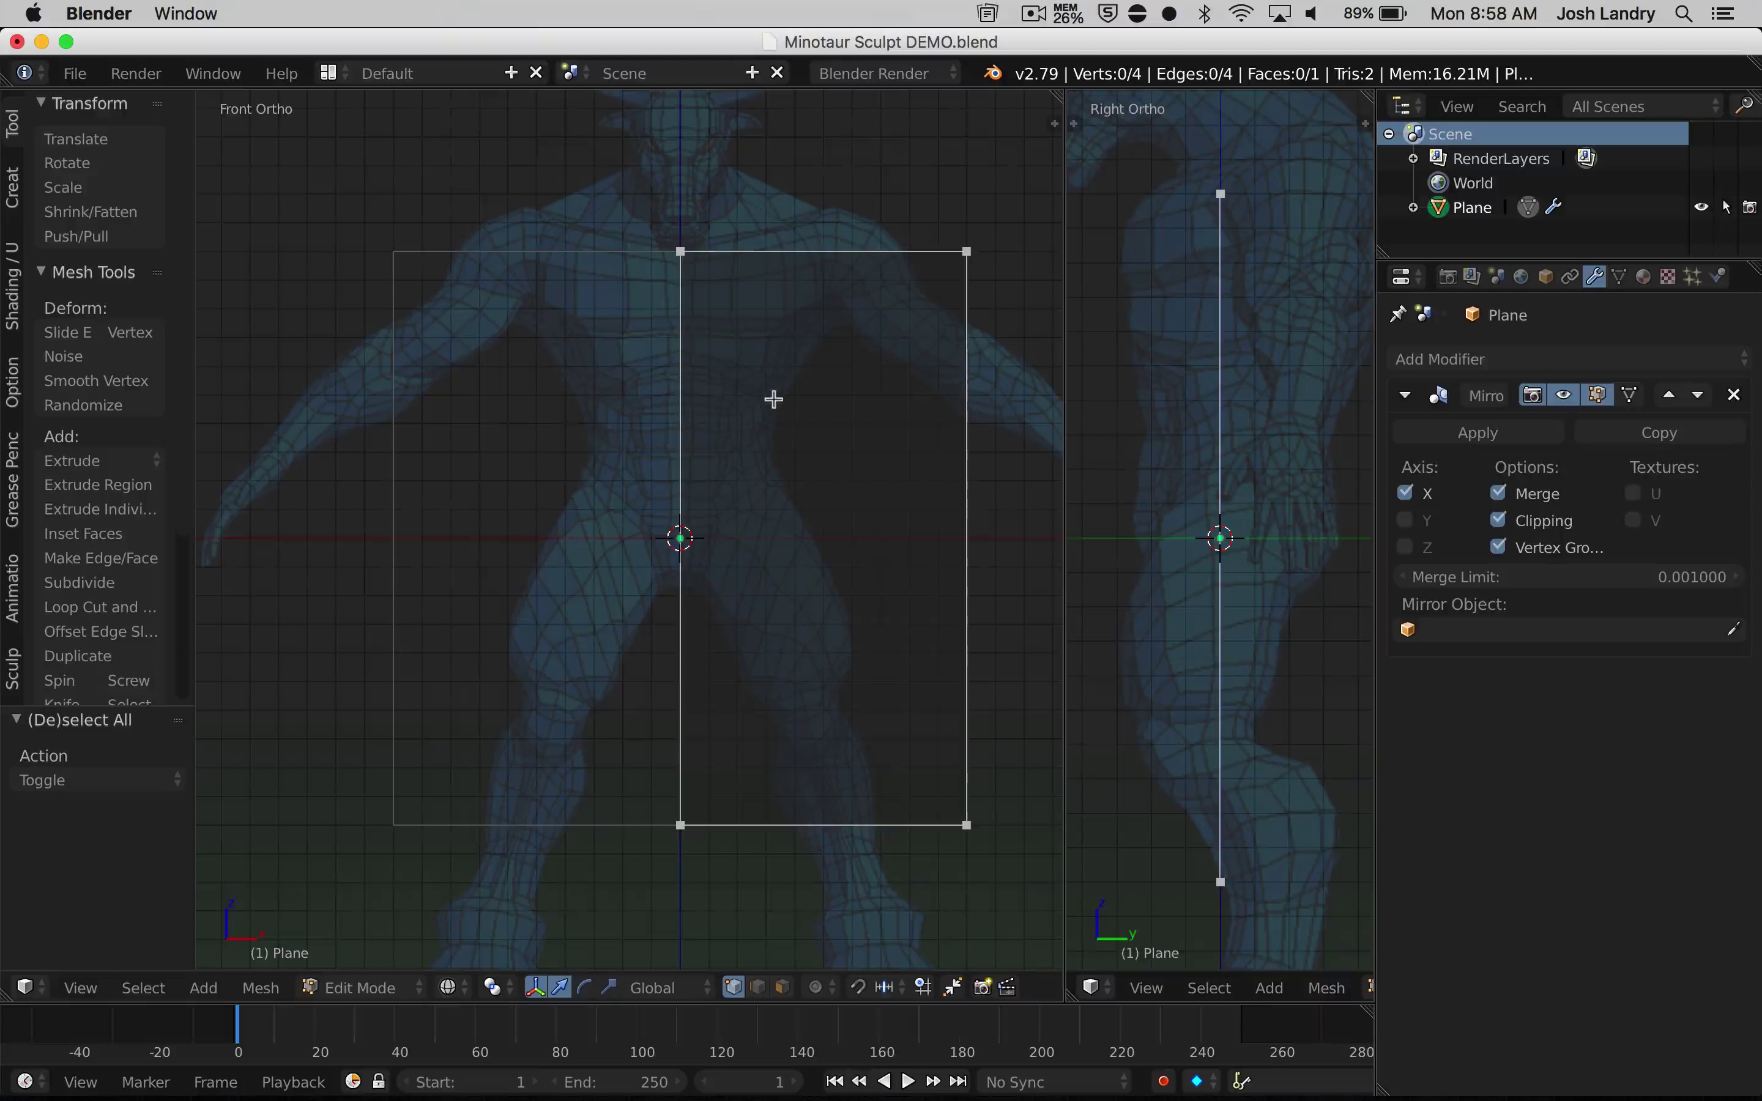
# Move the plane's upper centre vertex up about 0.021 and its upper outer vertex onto the shoulder by about X -0.55, Z 0.102
pyautogui.rightClick(686, 252)
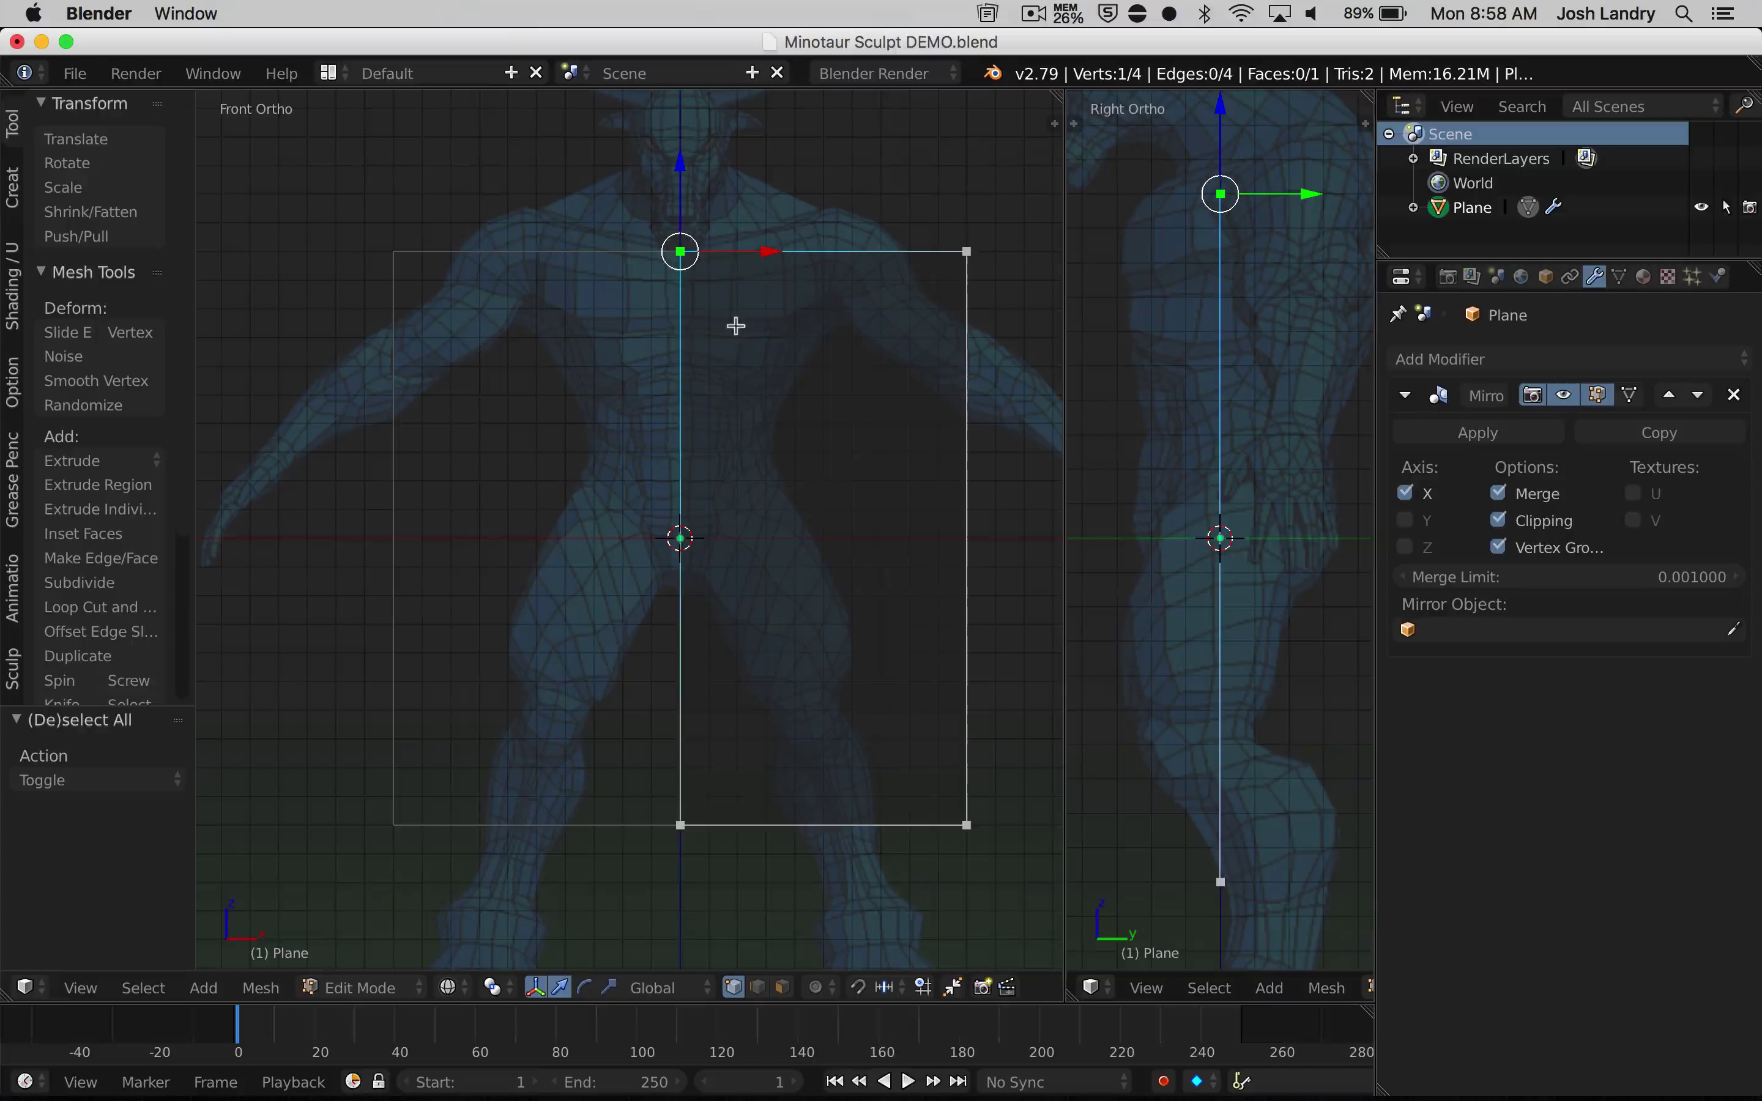
pyautogui.press('shift')
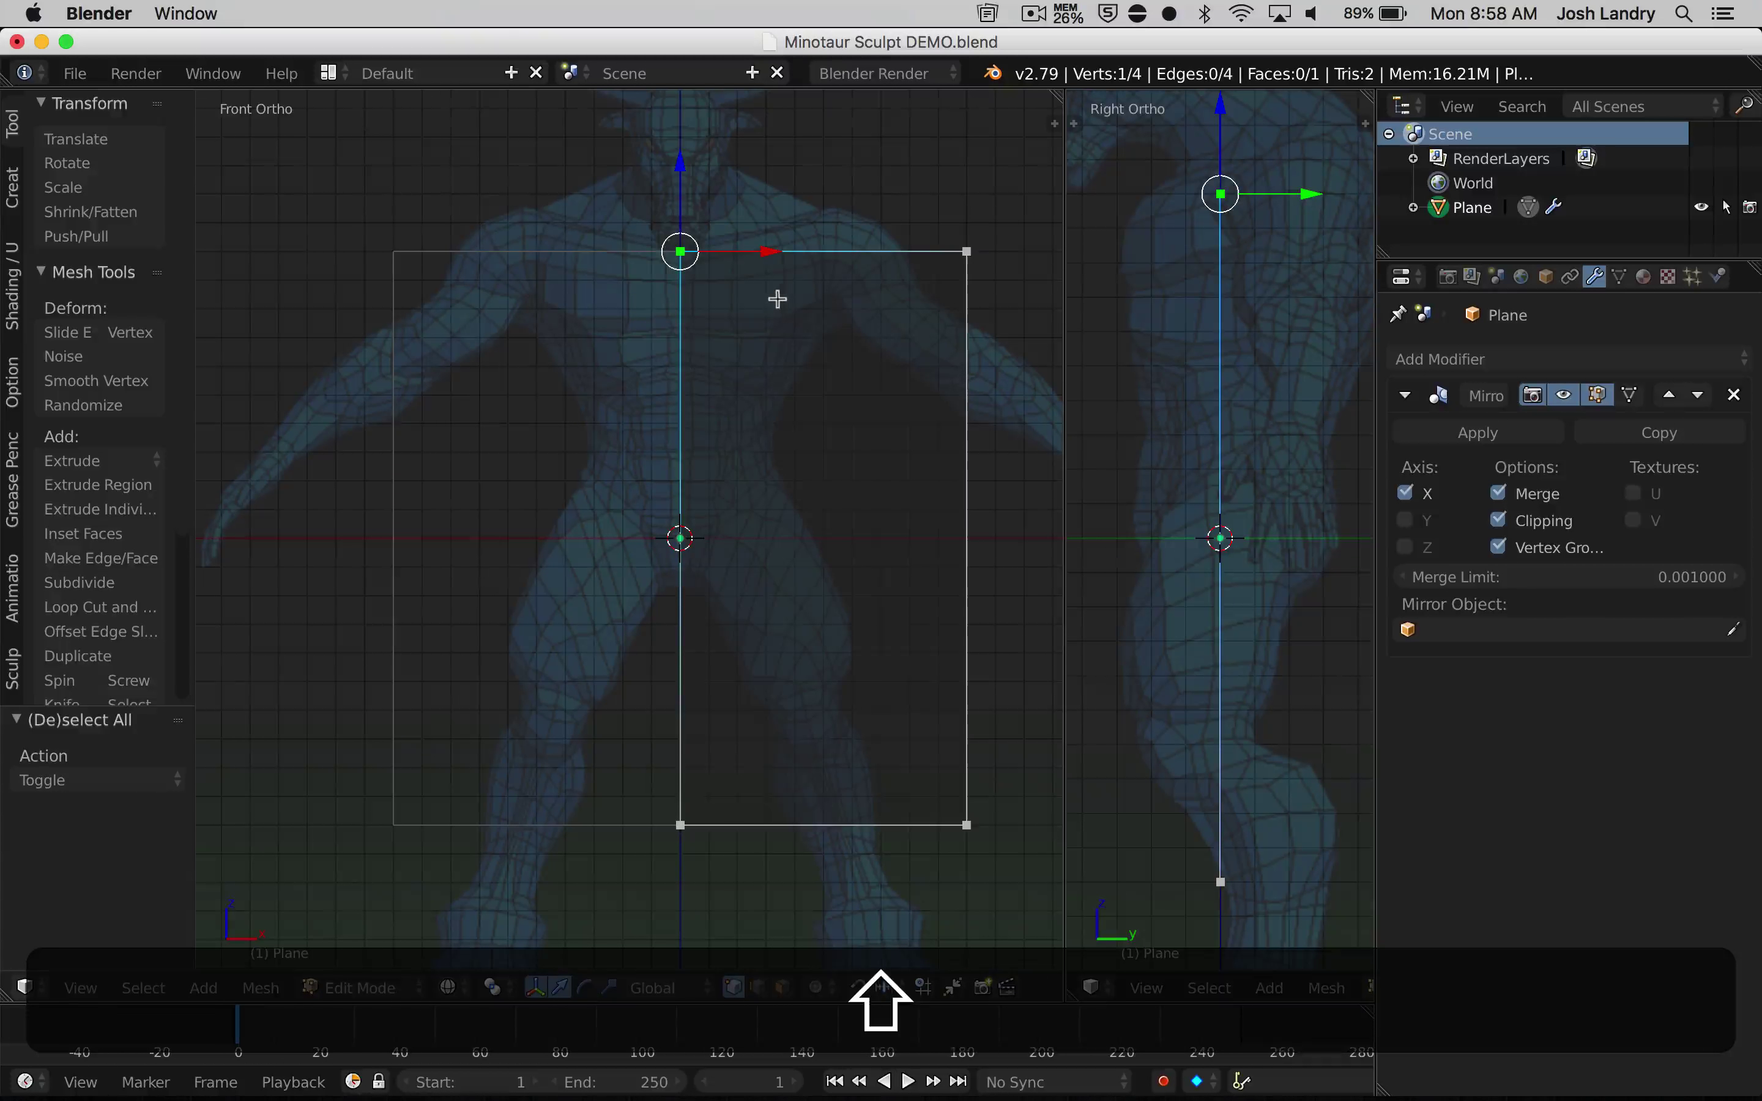
pyautogui.press('g')
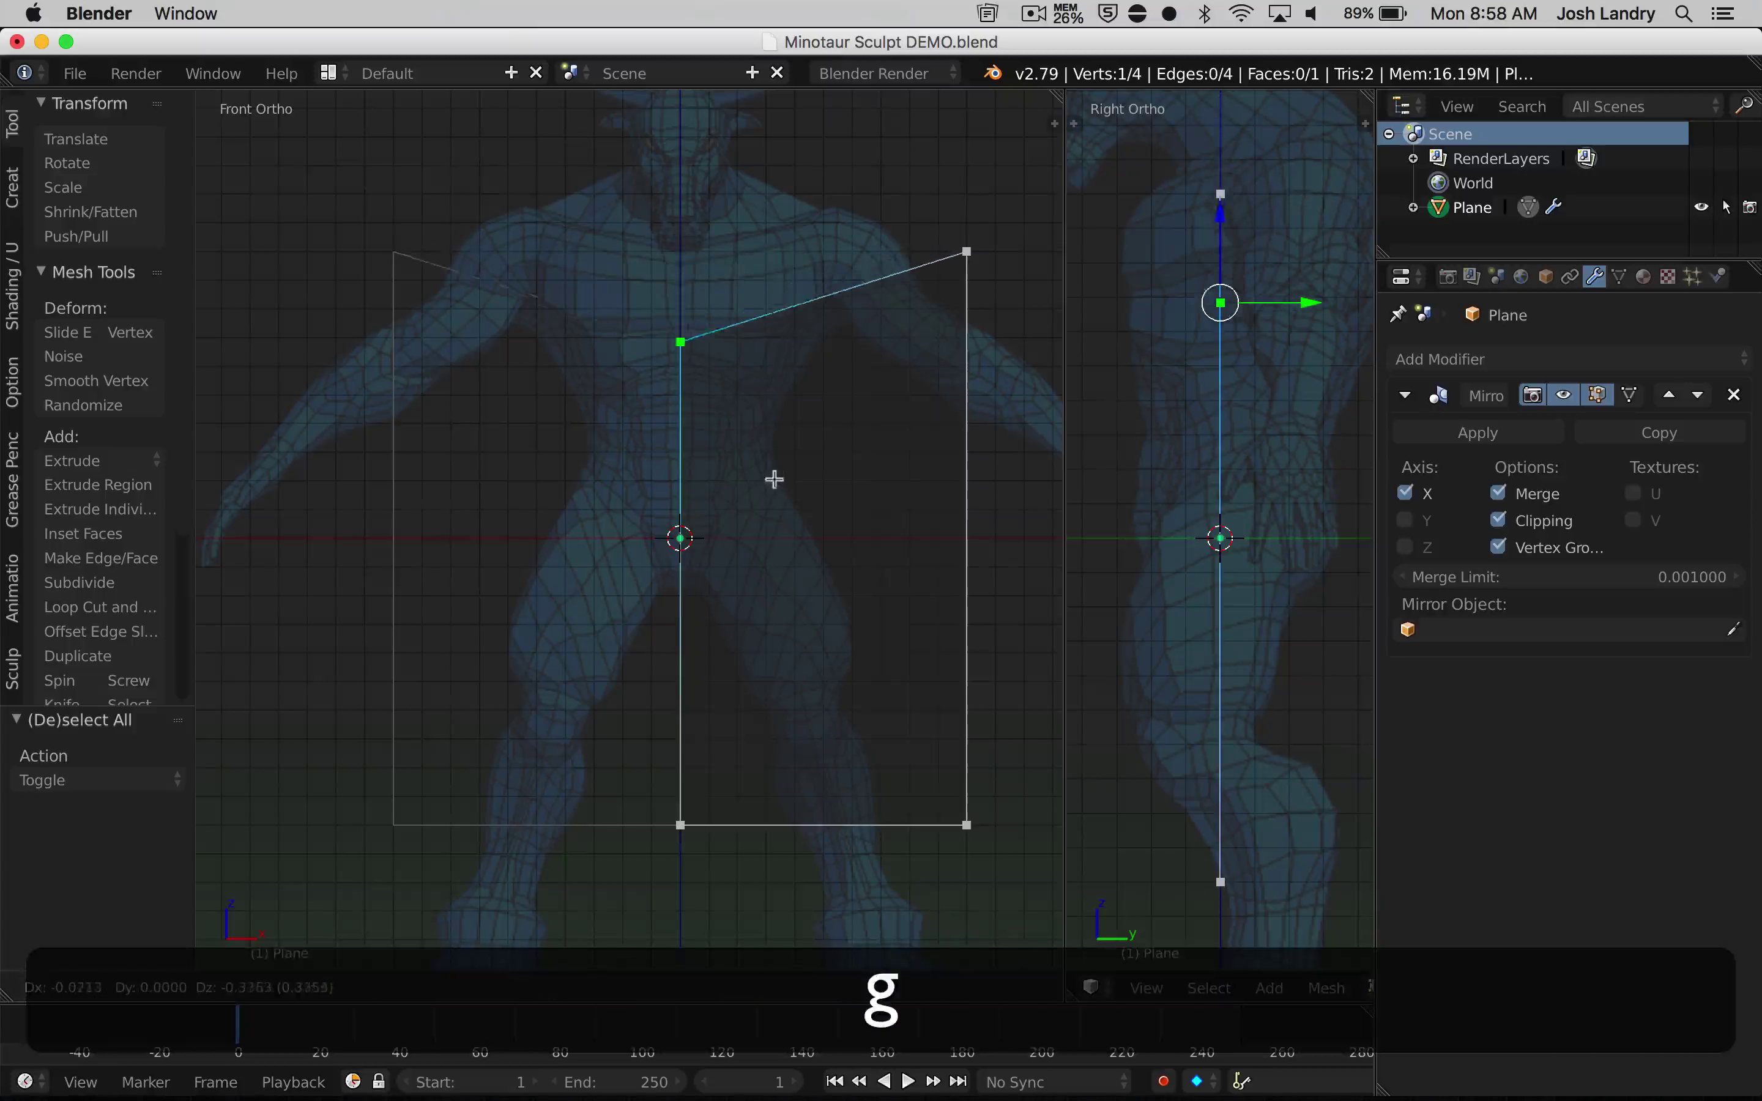
pyautogui.click(794, 374)
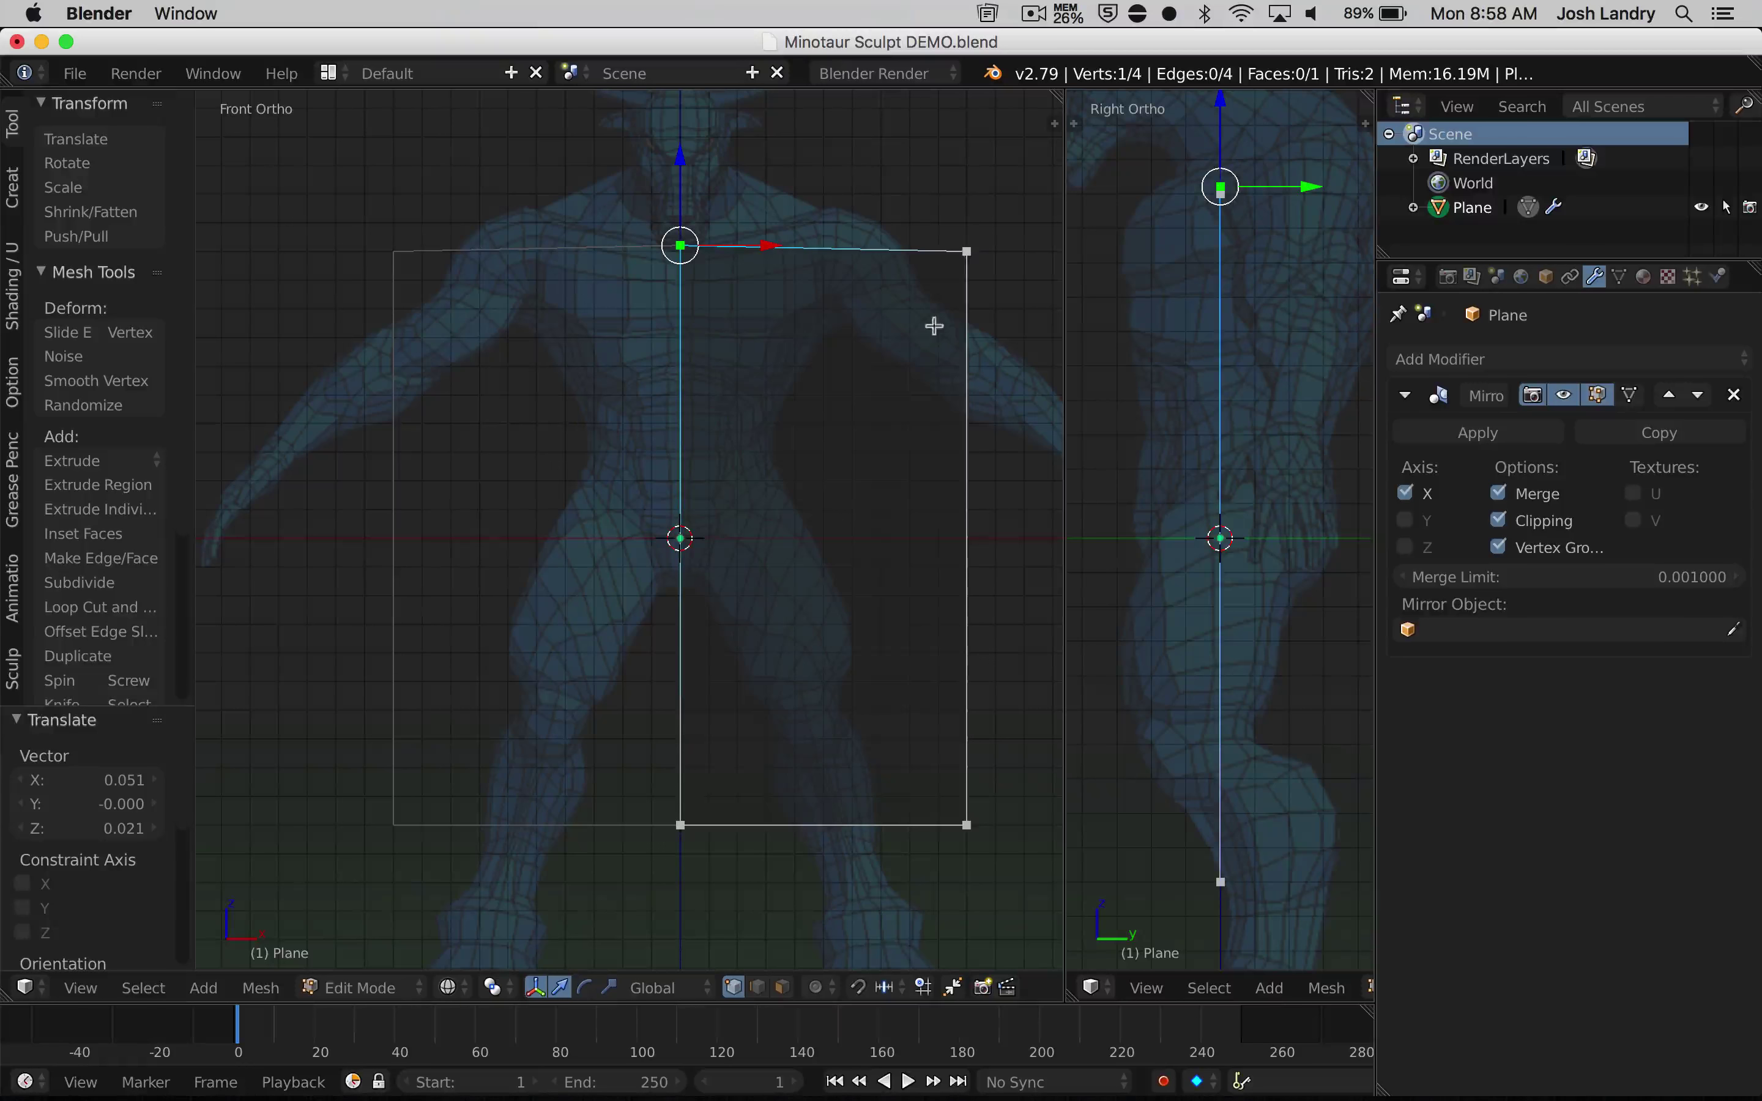
pyautogui.rightClick(972, 248)
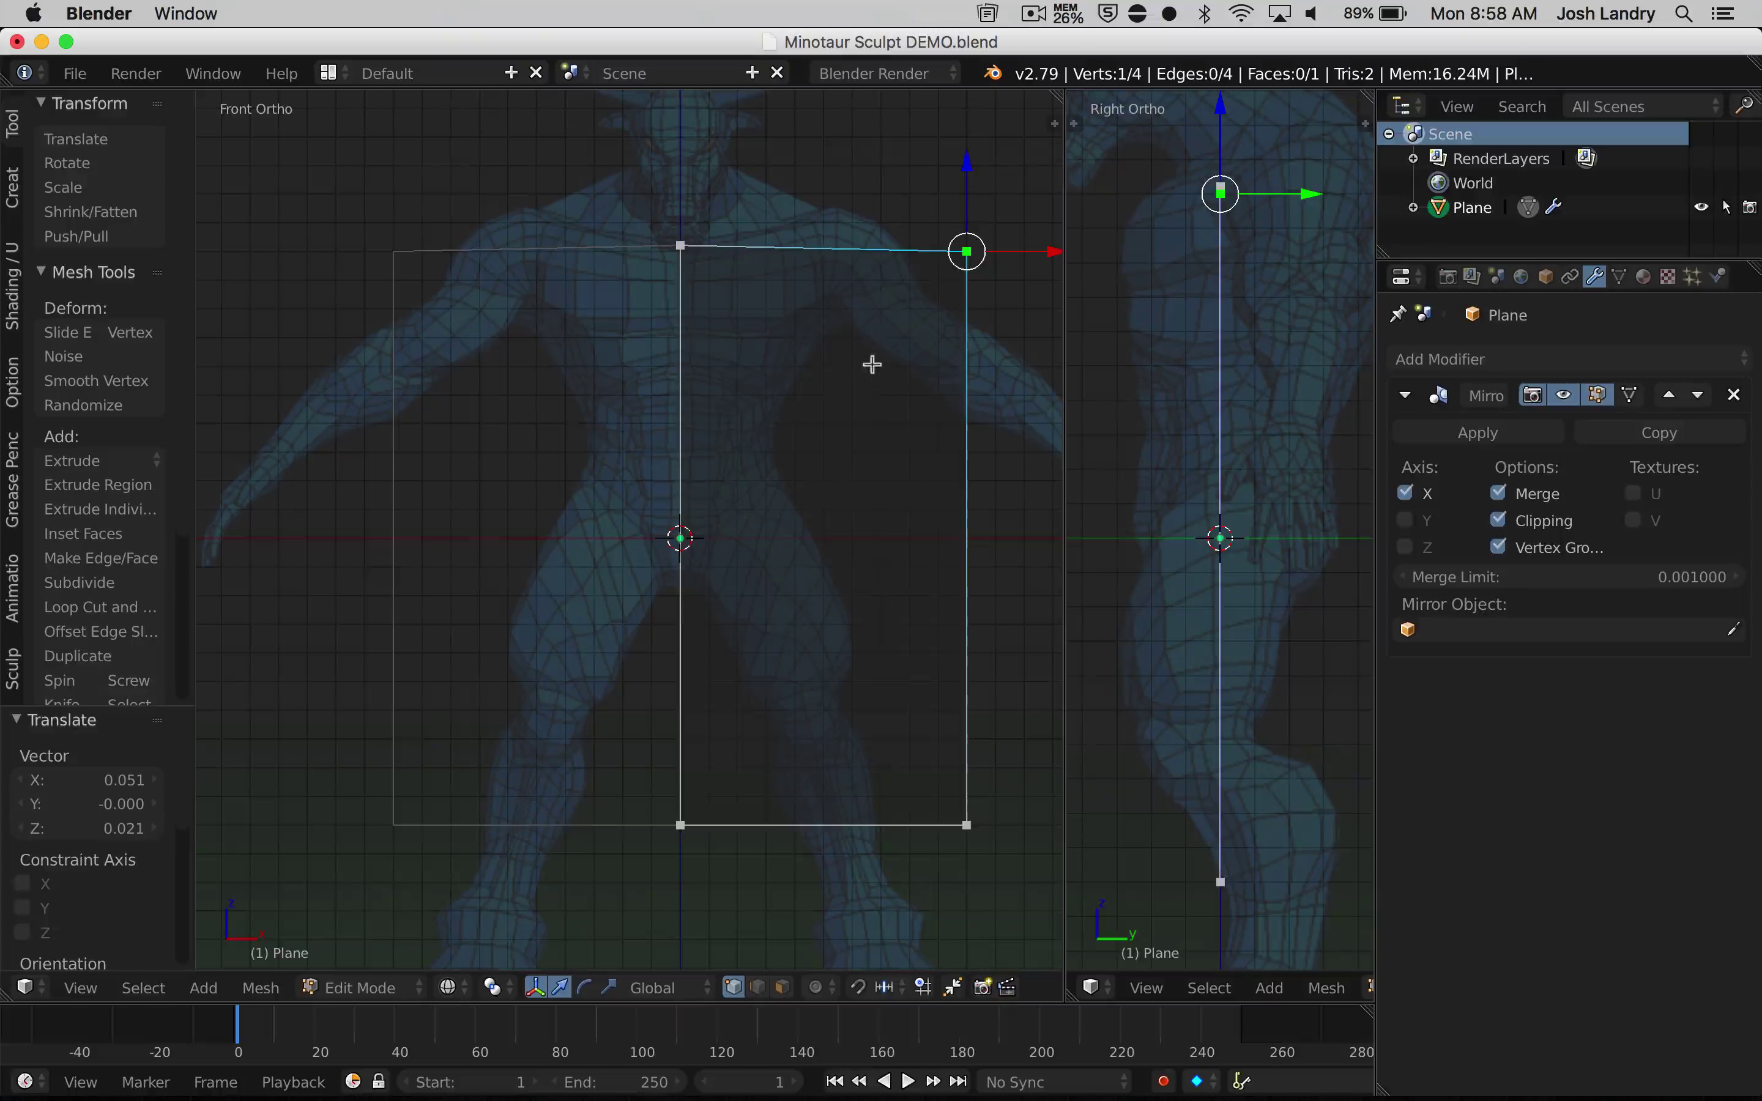
pyautogui.press('g')
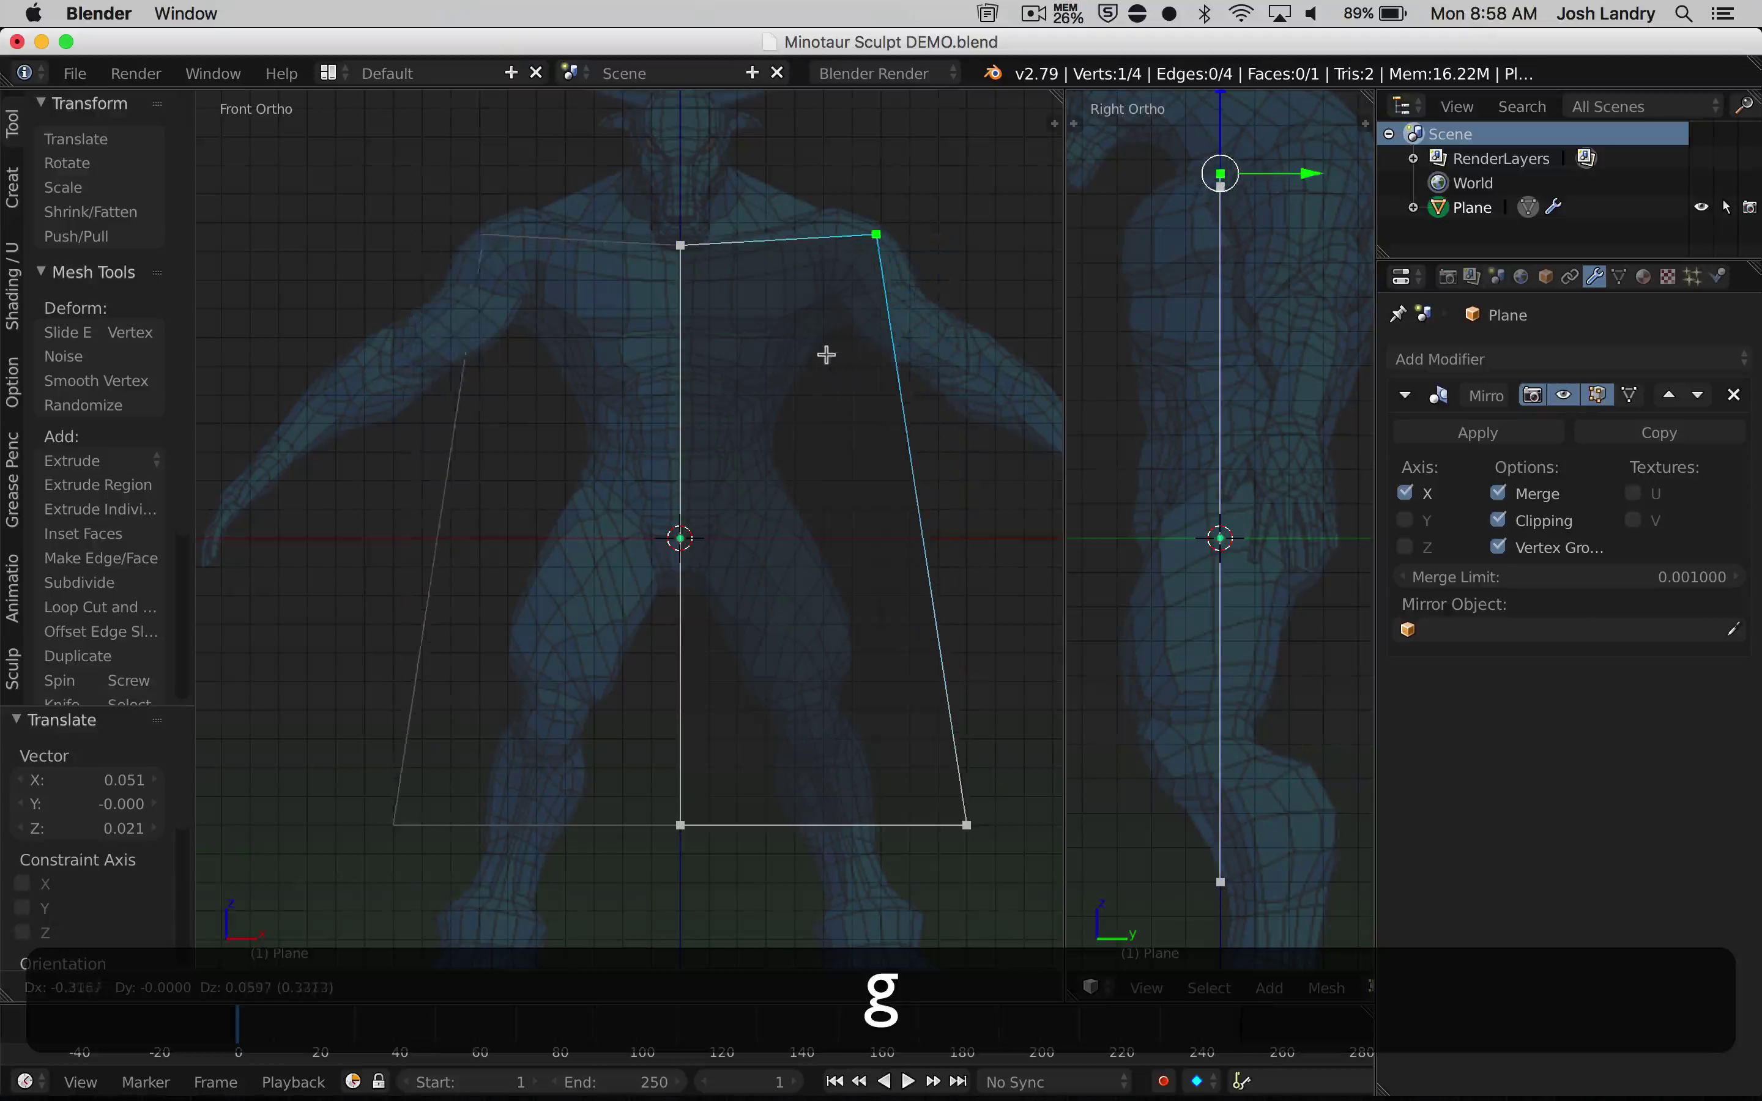
pyautogui.click(769, 341)
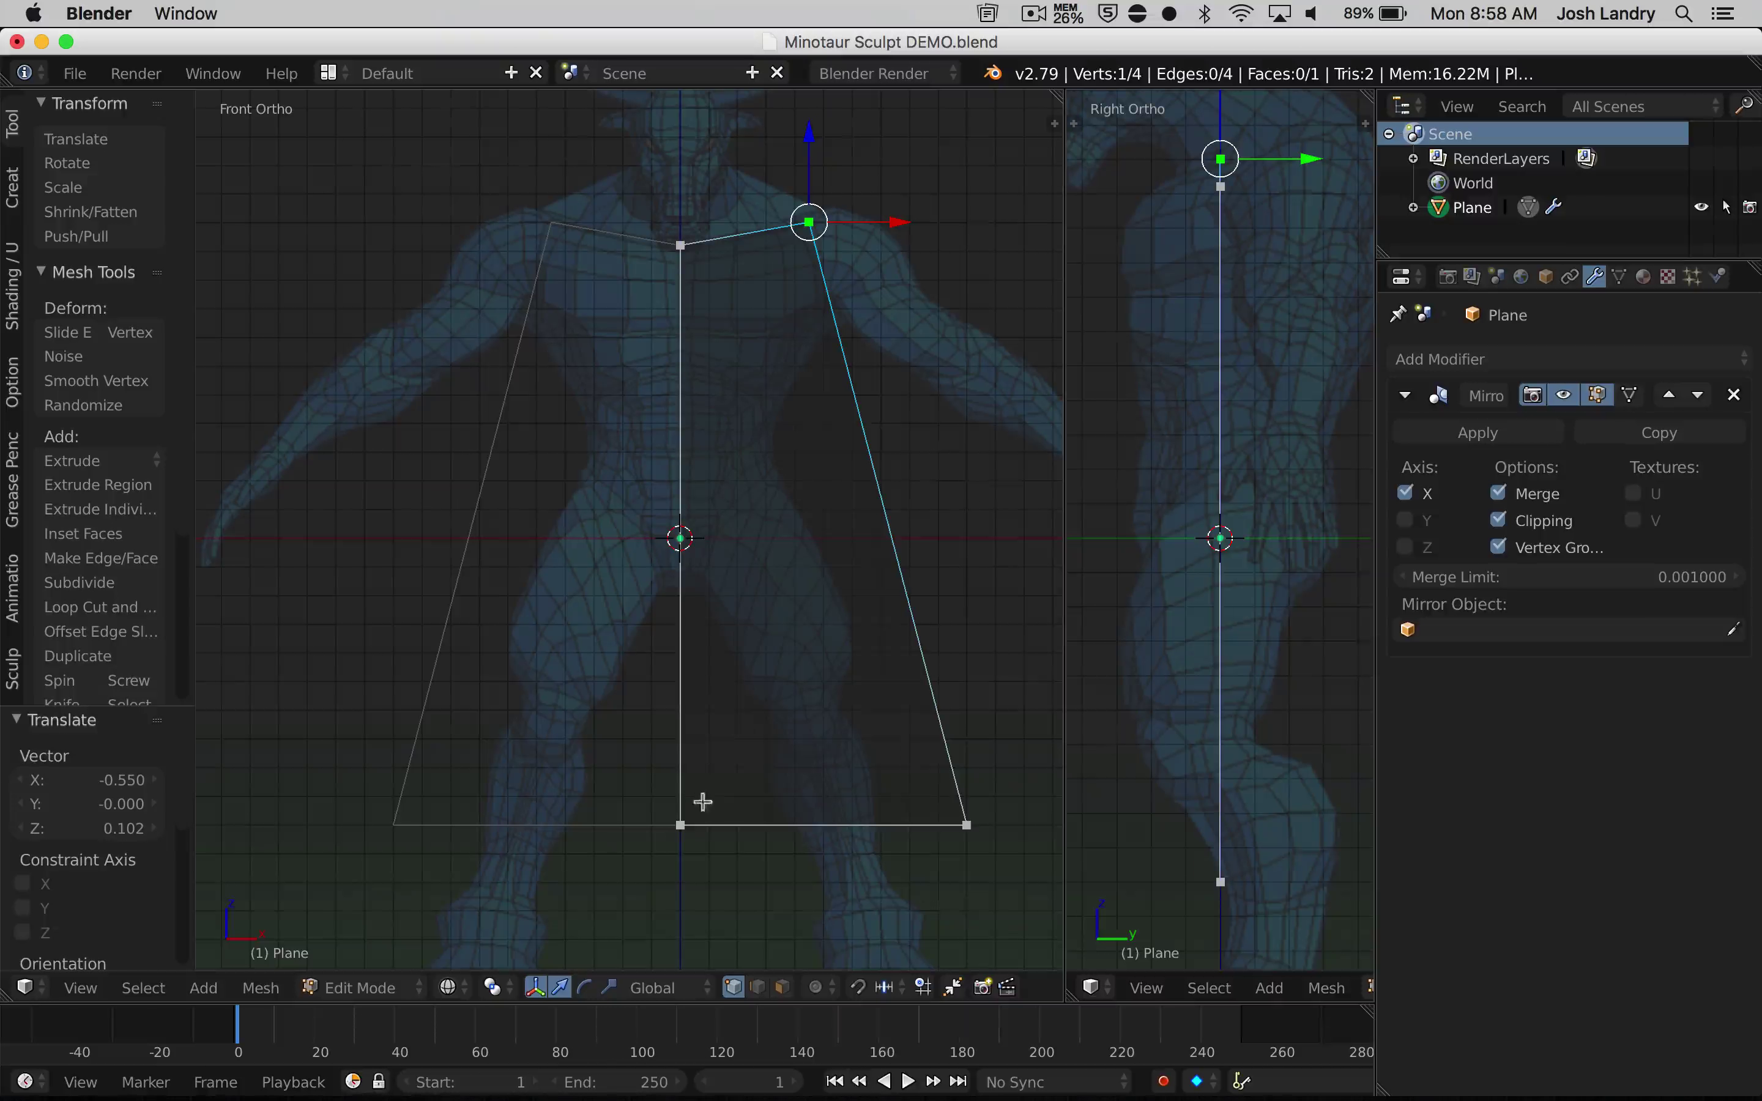
# Move the two lower vertices about X -0.269, Z 1.719 to the chest, and shift the outer one about X -0.252, Z 0.077 toward the armpit
pyautogui.rightClick(682, 823)
pyautogui.press('shift')
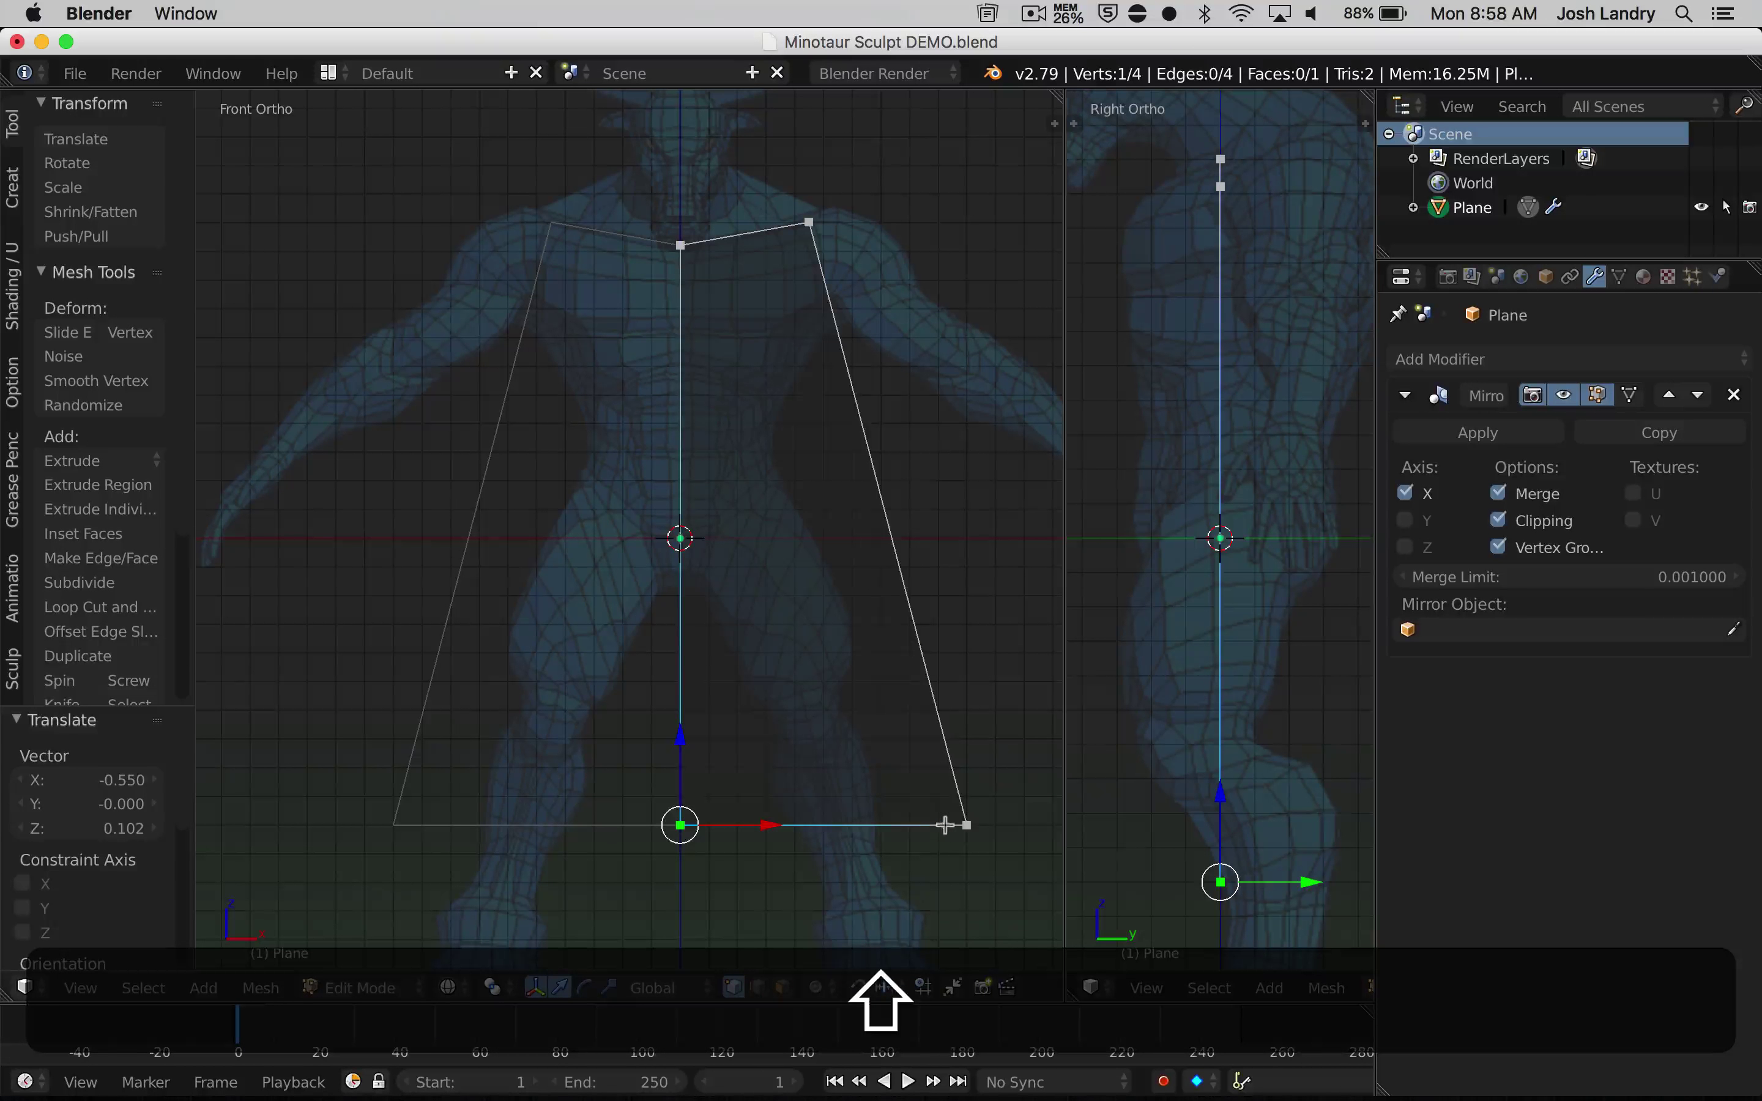
pyautogui.keyDown('shift'); pyautogui.rightClick(965, 824); pyautogui.keyUp('shift')
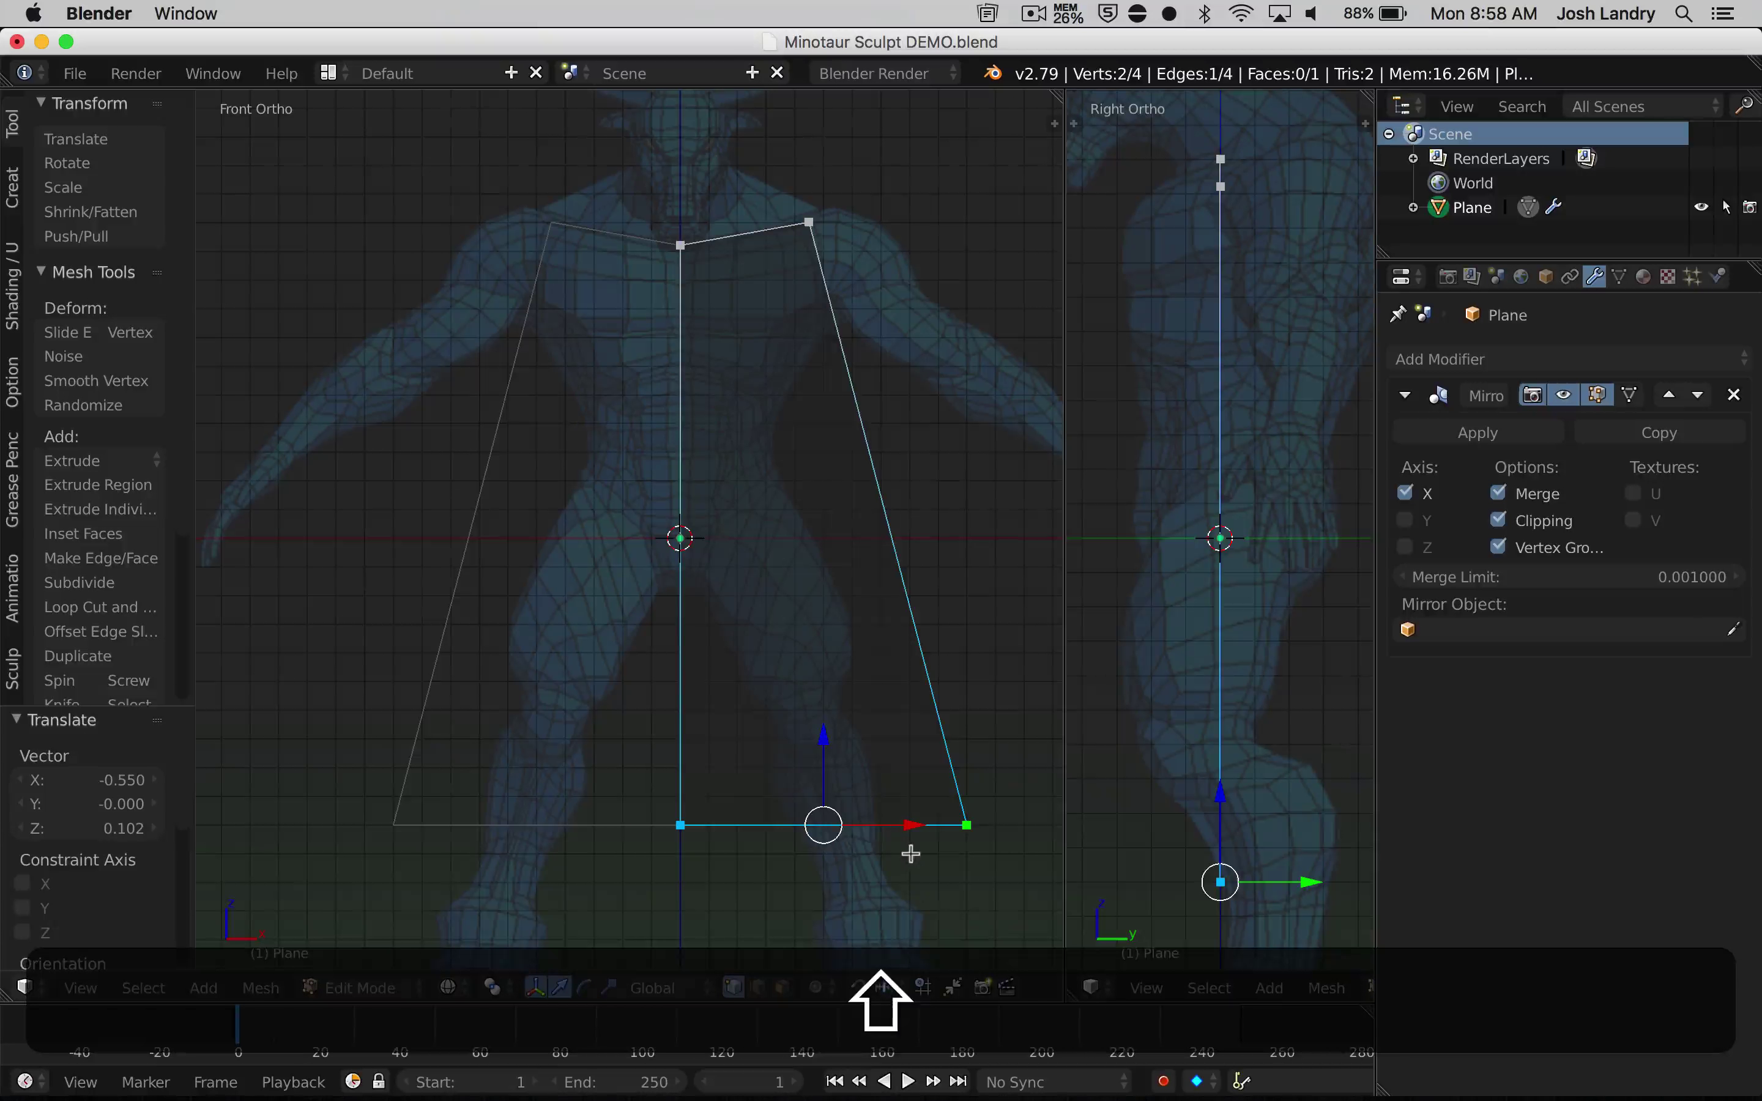
pyautogui.press('g')
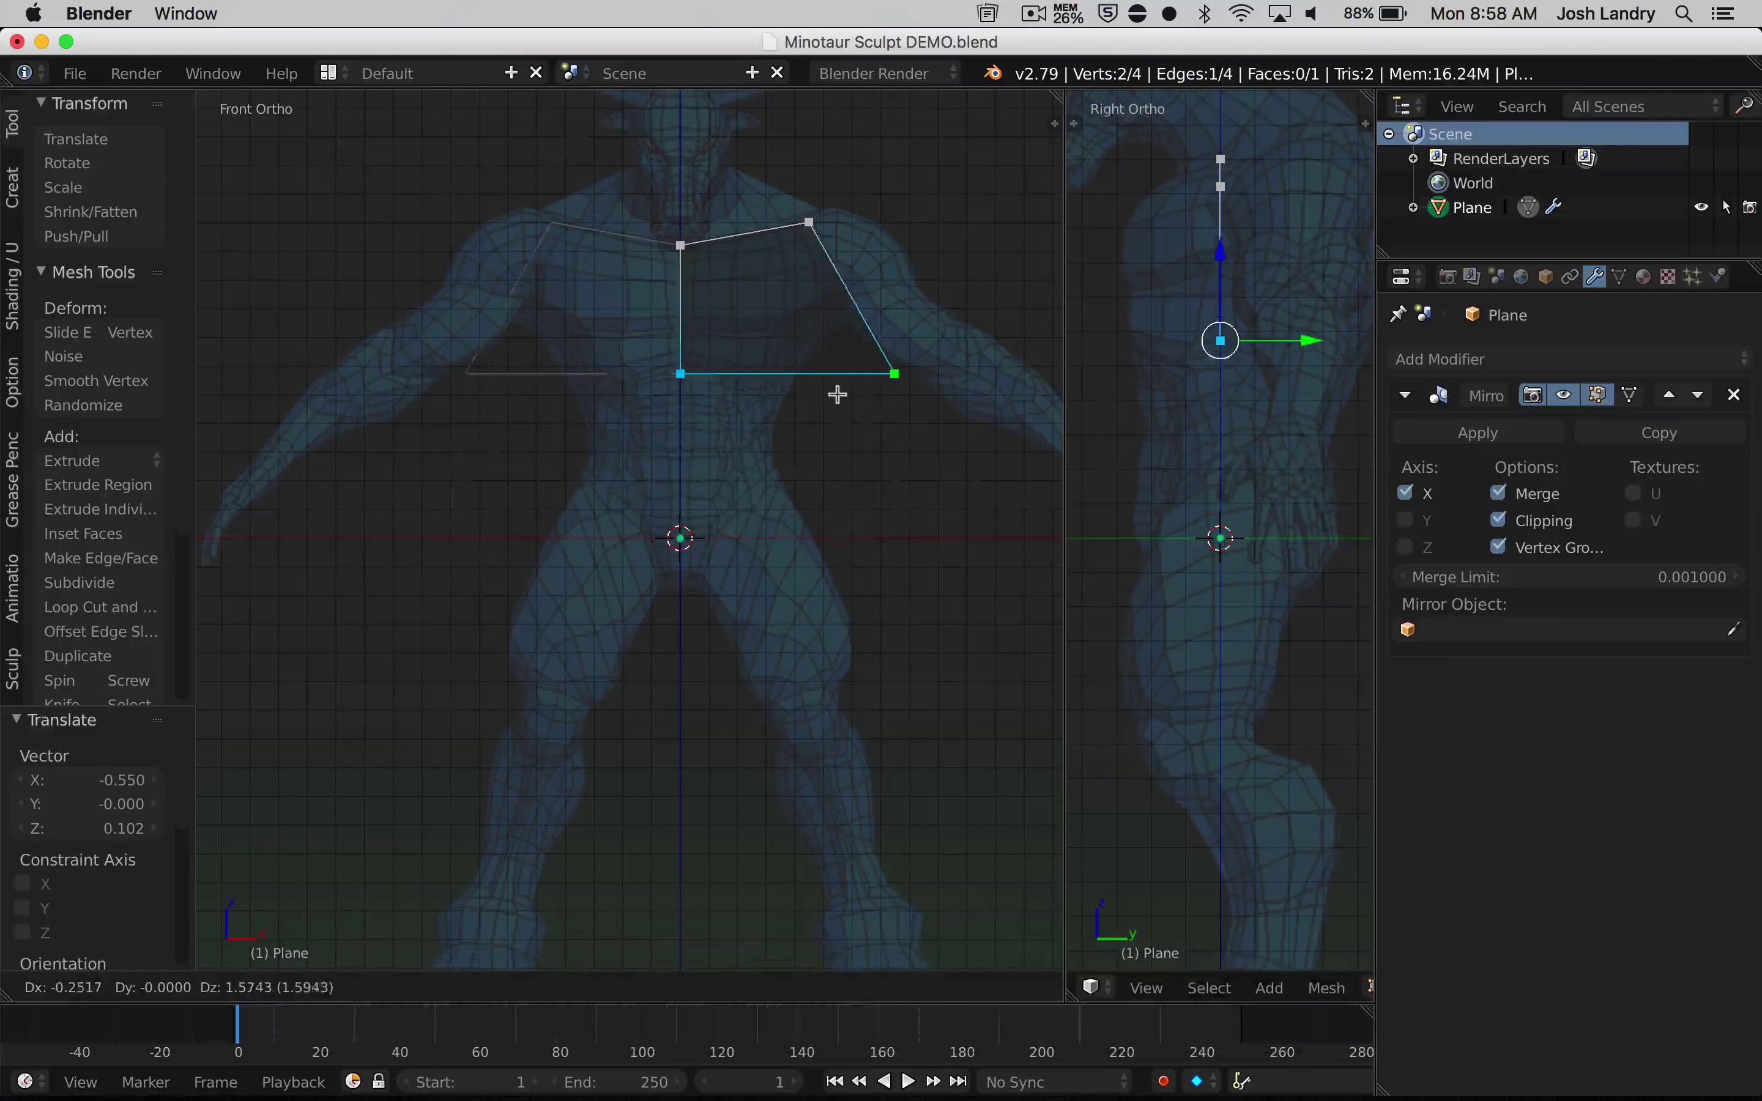
pyautogui.click(844, 355)
pyautogui.rightClick(896, 331)
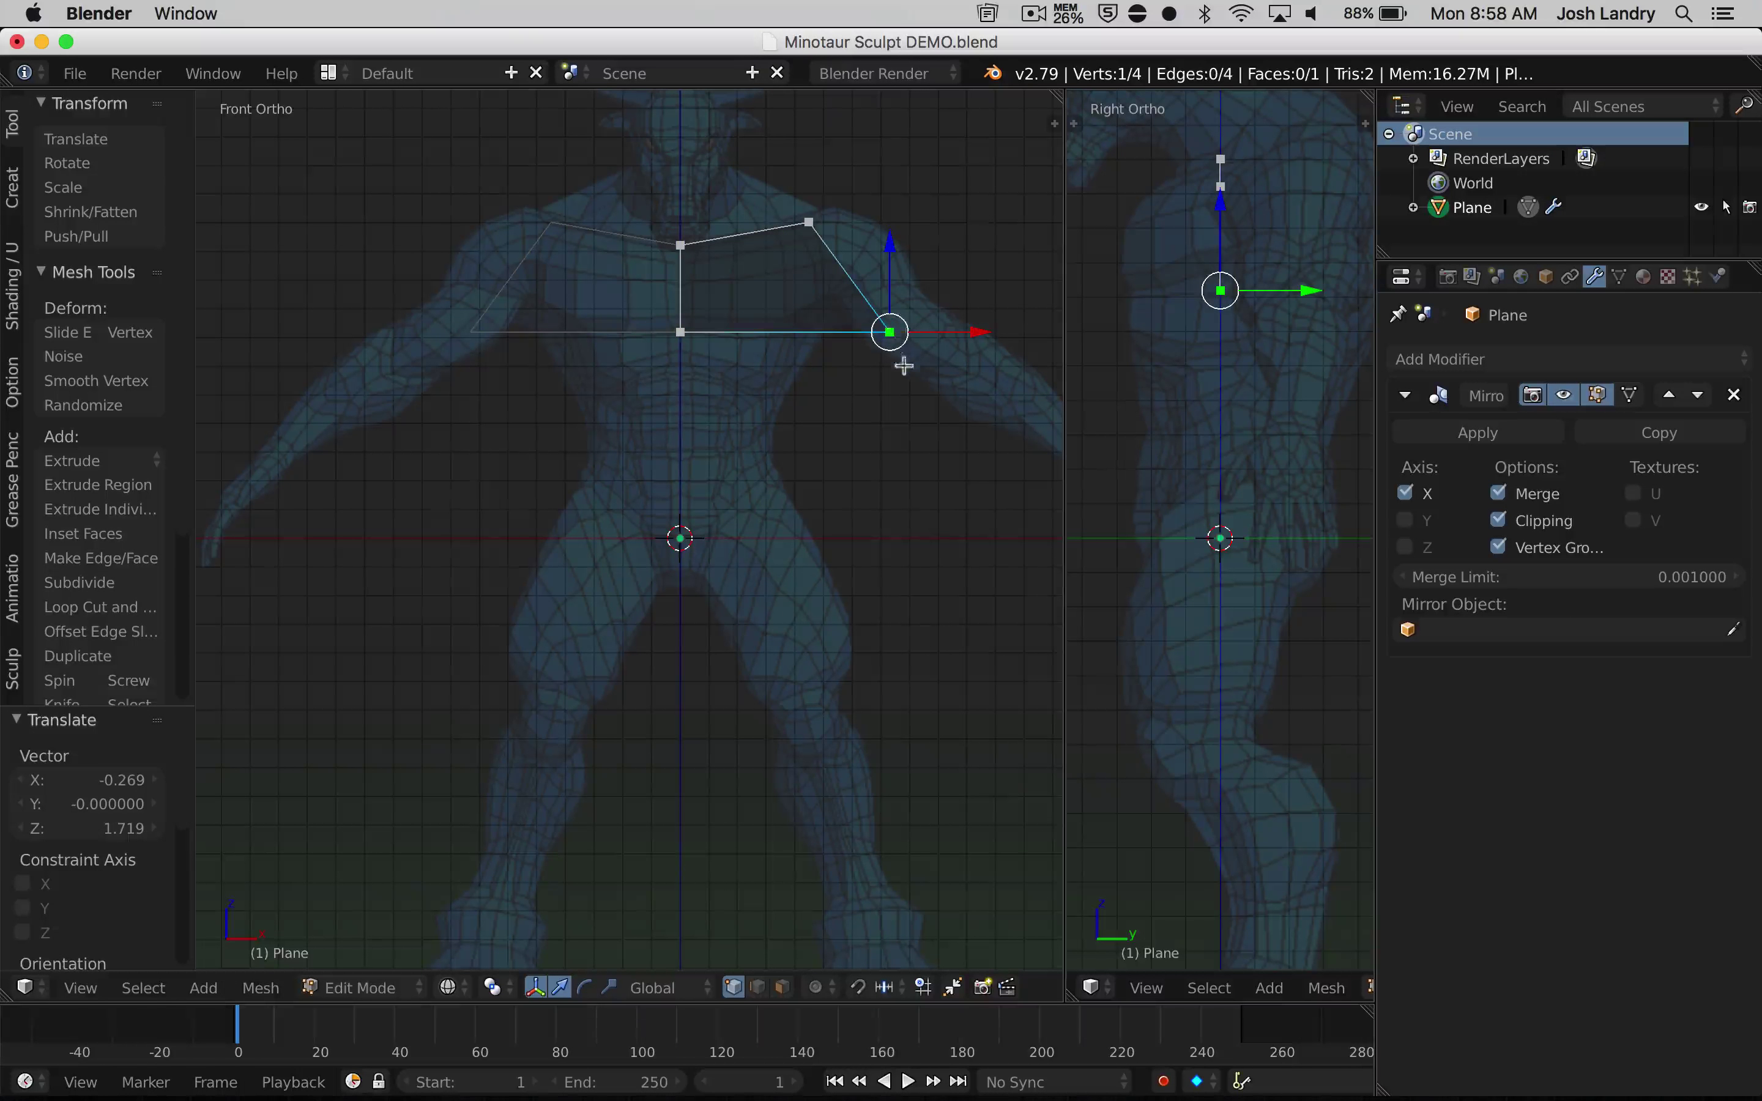
pyautogui.press('g')
pyautogui.click(843, 375)
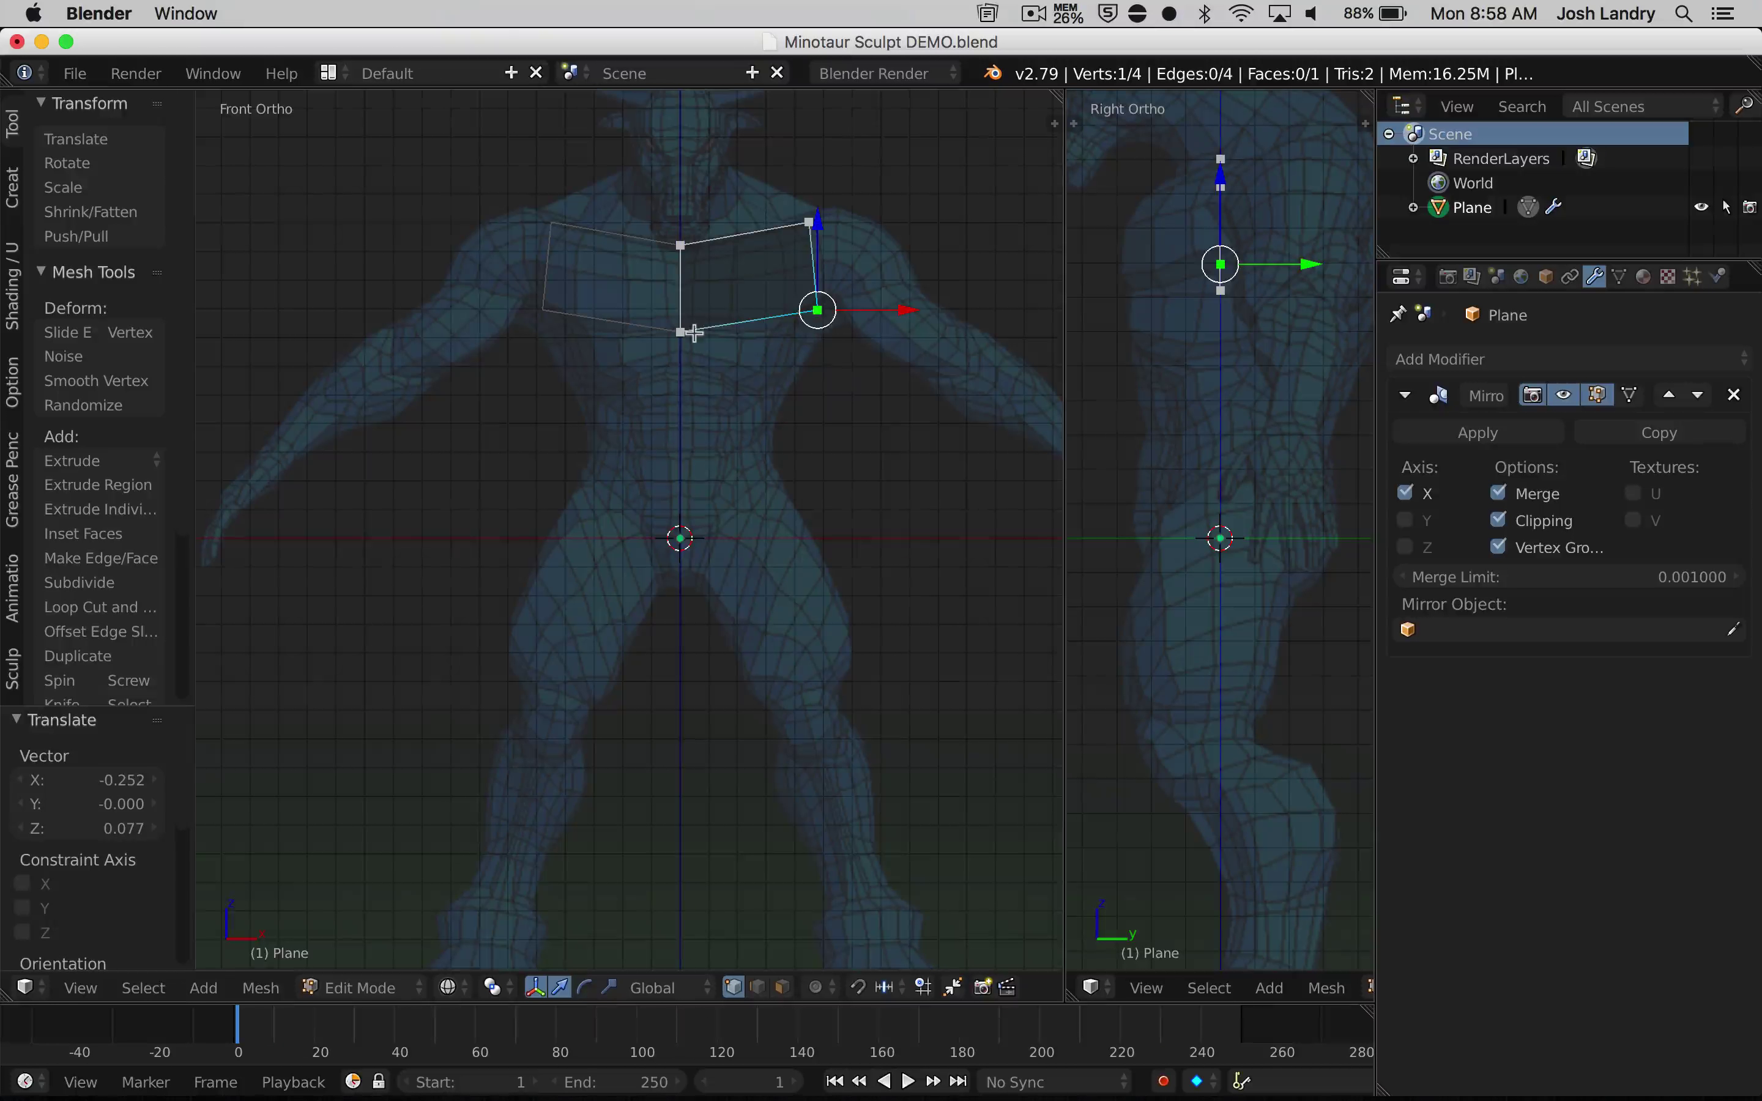
# Deselect everything and examine how the chest face lines up with the torso's muscle topology in the front reference
pyautogui.scroll(2, 688, 334)
pyautogui.moveTo(775, 256)
pyautogui.keyDown('shift'); pyautogui.mouseDown(button='middle')
pyautogui.moveTo(578, 578)
pyautogui.moveTo(609, 528)
pyautogui.moveTo(648, 512)
pyautogui.moveTo(712, 500)
pyautogui.moveTo(695, 532)
pyautogui.mouseUp(button='middle'); pyautogui.keyUp('shift')
pyautogui.scroll(3, 578, 578)
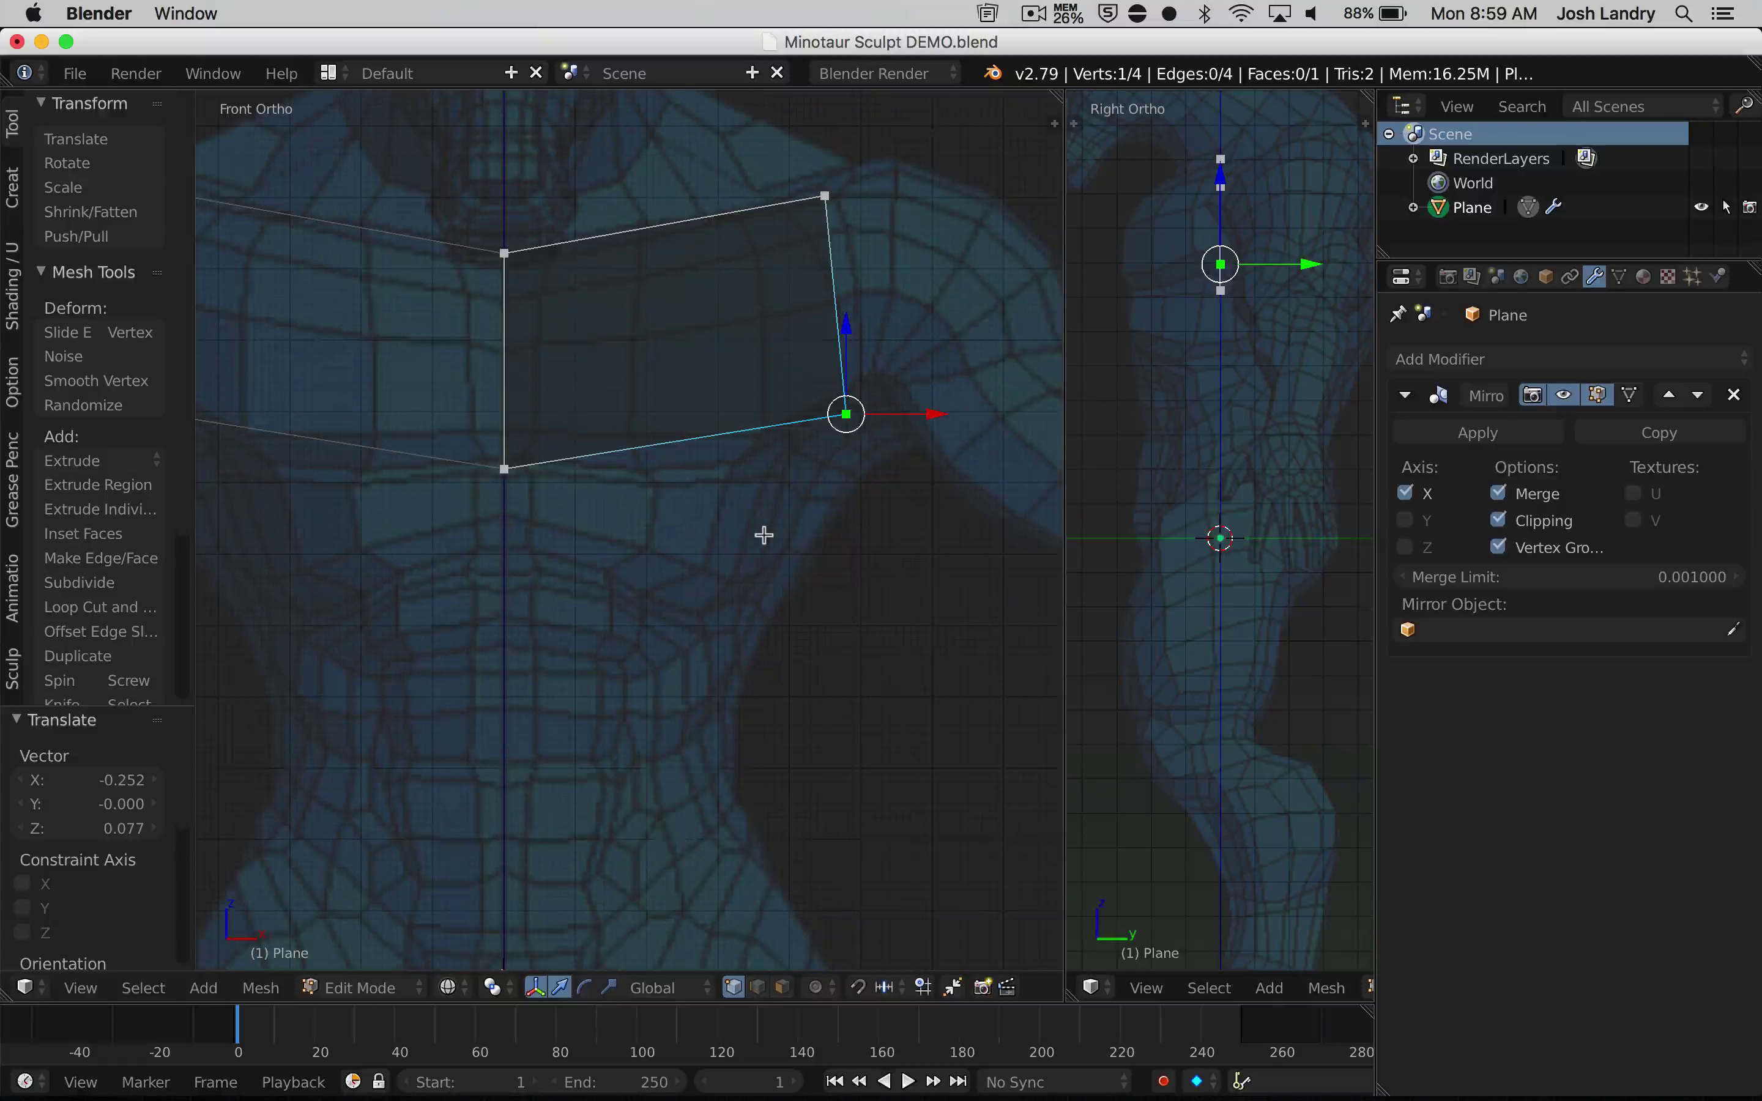
pyautogui.scroll(-1, 763, 535)
pyautogui.keyDown('shift'); pyautogui.moveTo(763, 578); pyautogui.dragTo(763, 480, button='middle'); pyautogui.keyUp('shift')
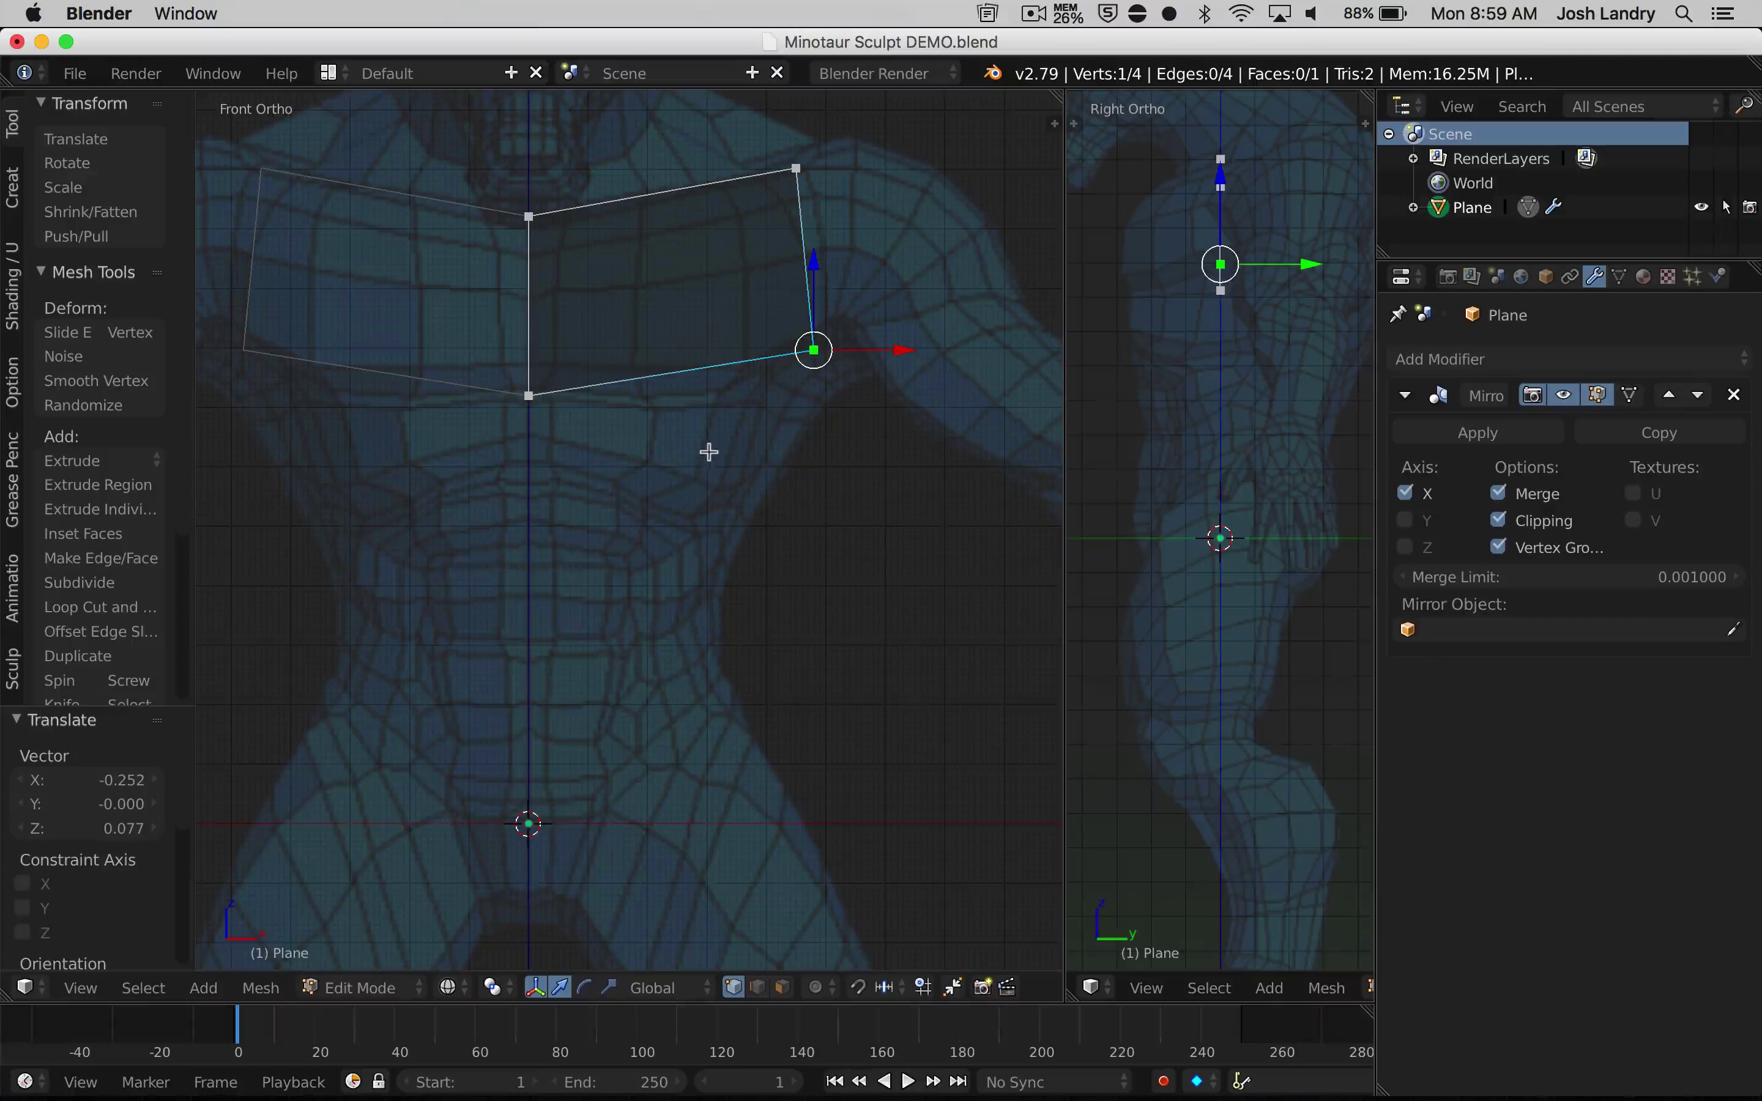
pyautogui.press('a')
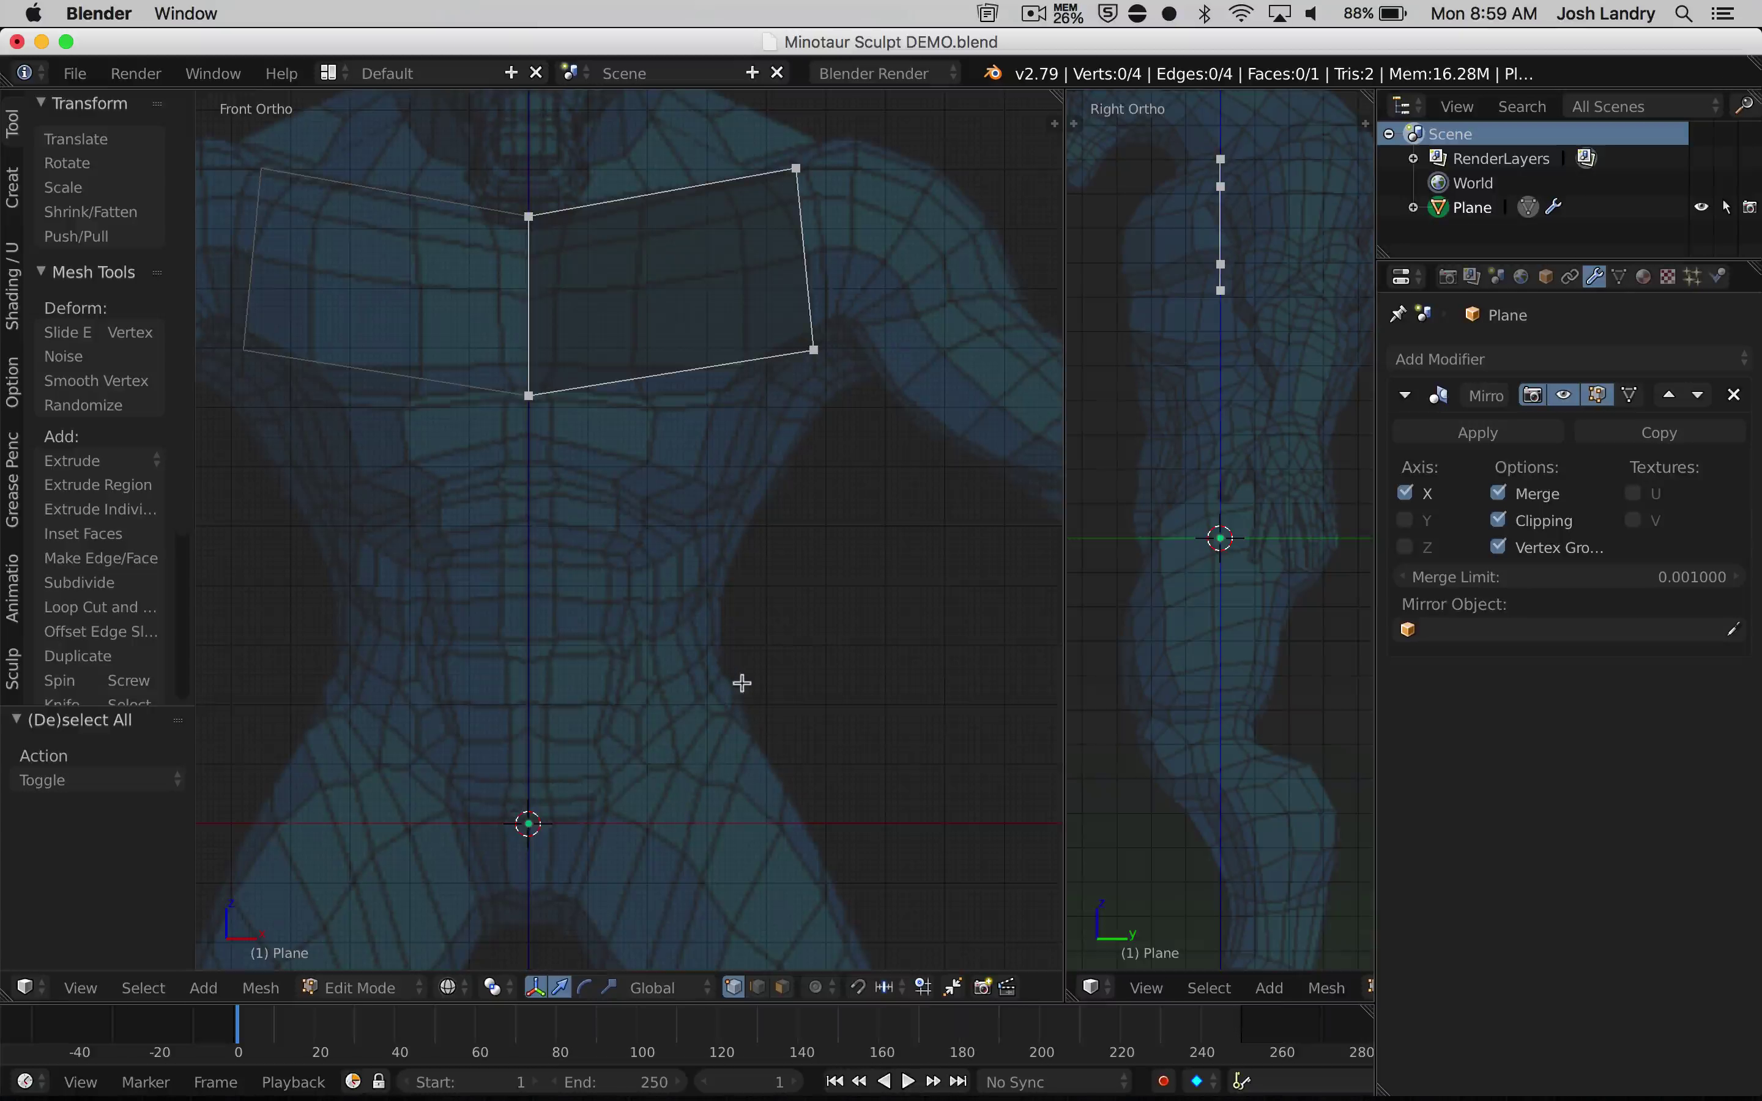
pyautogui.scroll(-2, 740, 684)
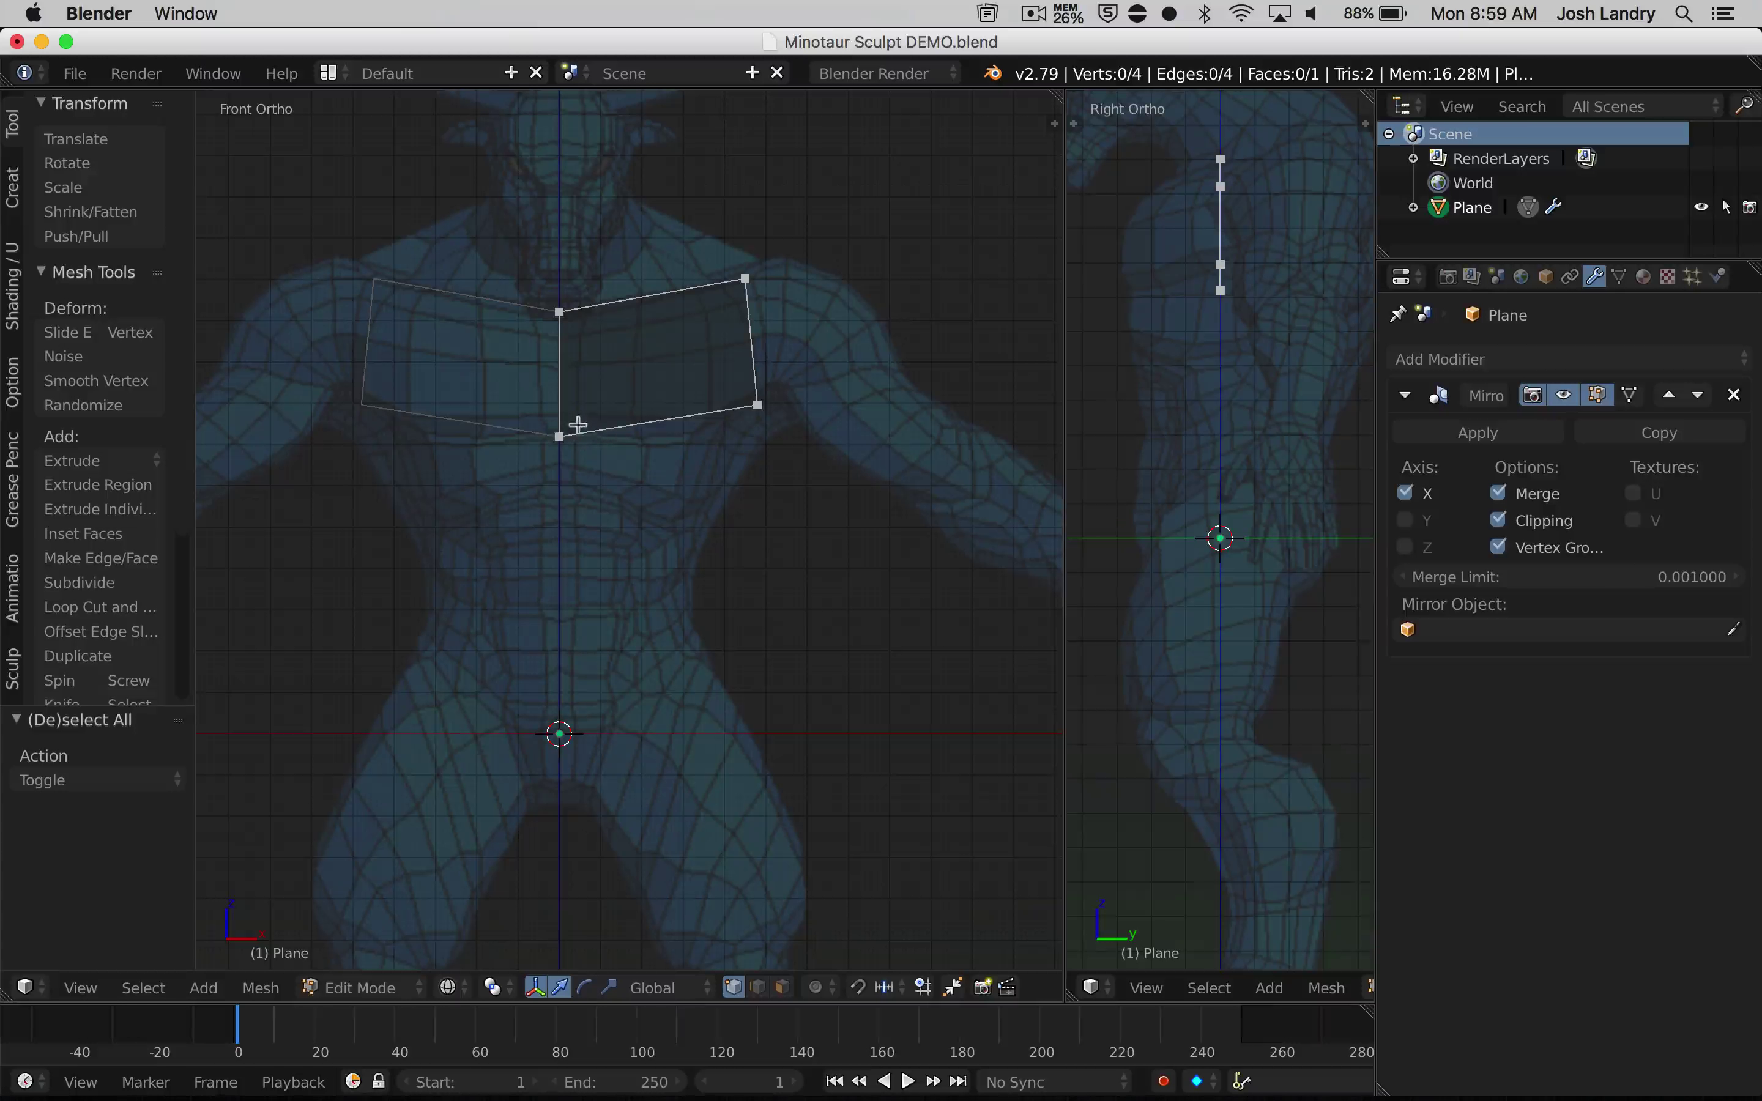
pyautogui.scroll(2, 743, 452)
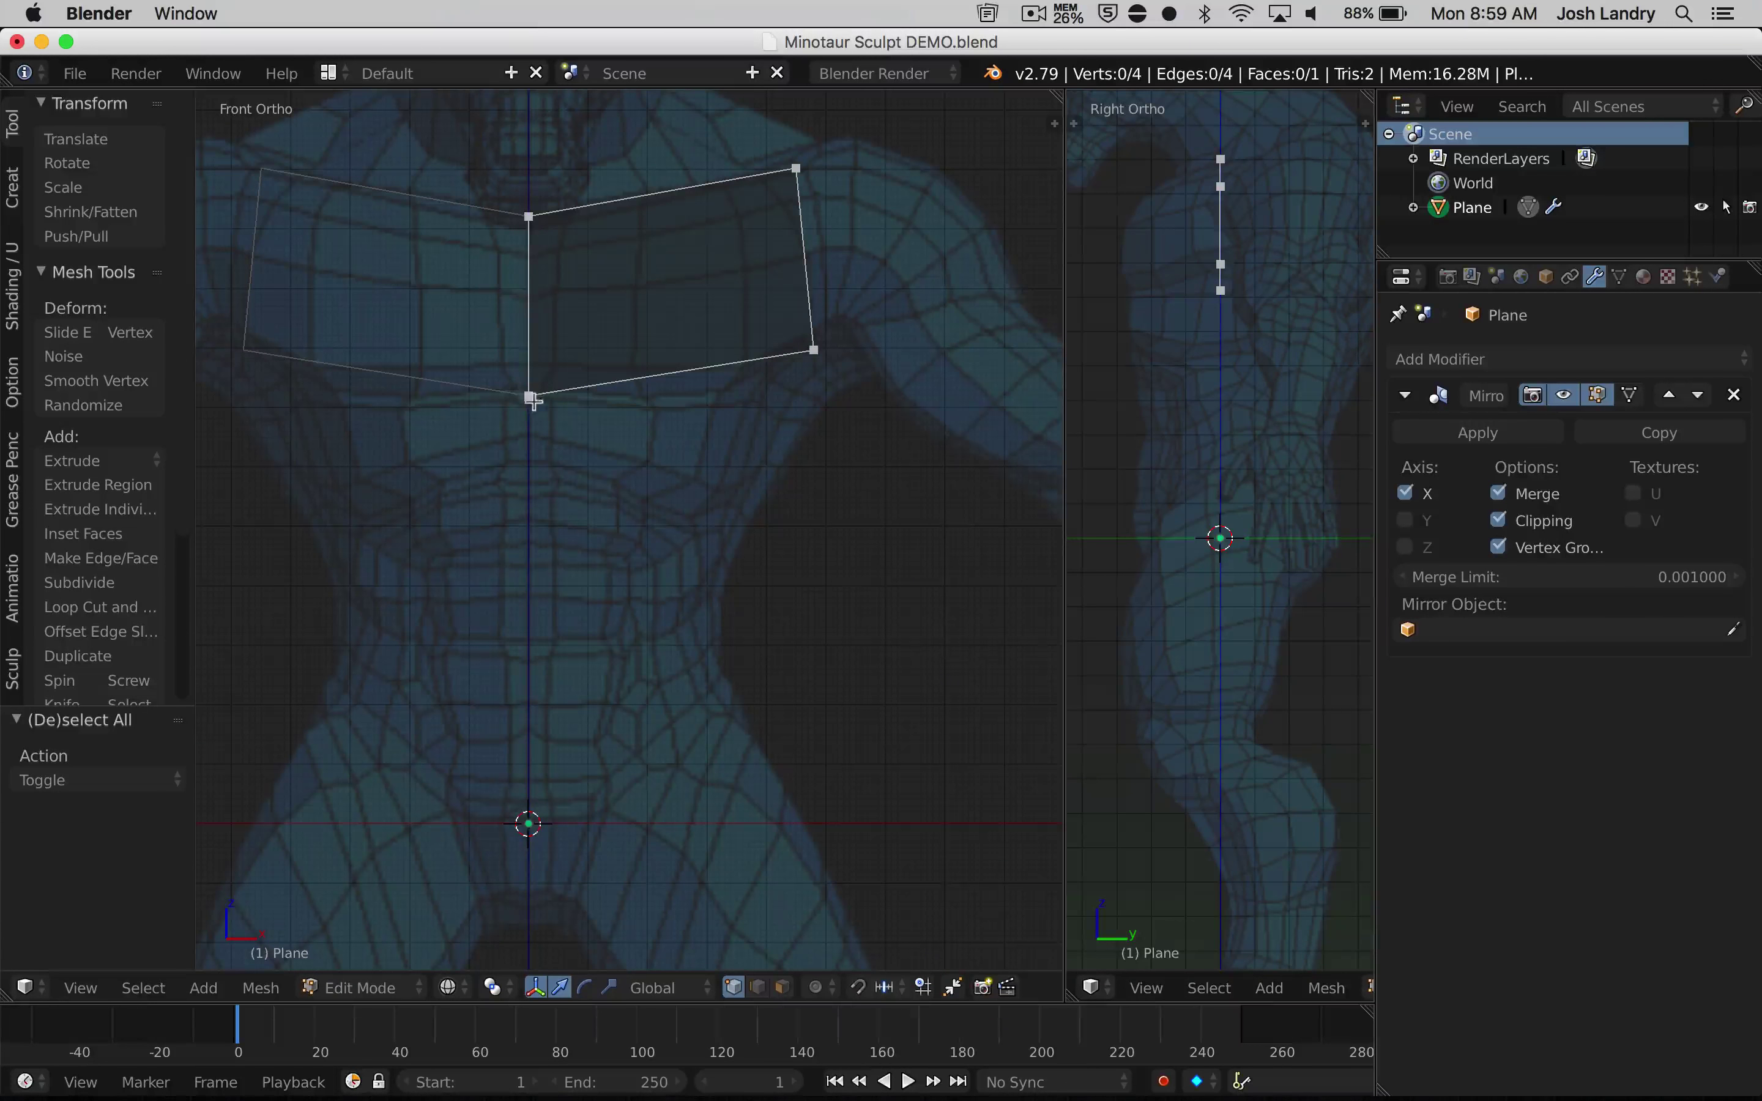
# Extrude the chest face's lower edge downward by about X -0.019, Z -0.121
pyautogui.rightClick(530, 397)
pyautogui.keyDown('shift'); pyautogui.rightClick(813, 350); pyautogui.keyUp('shift')
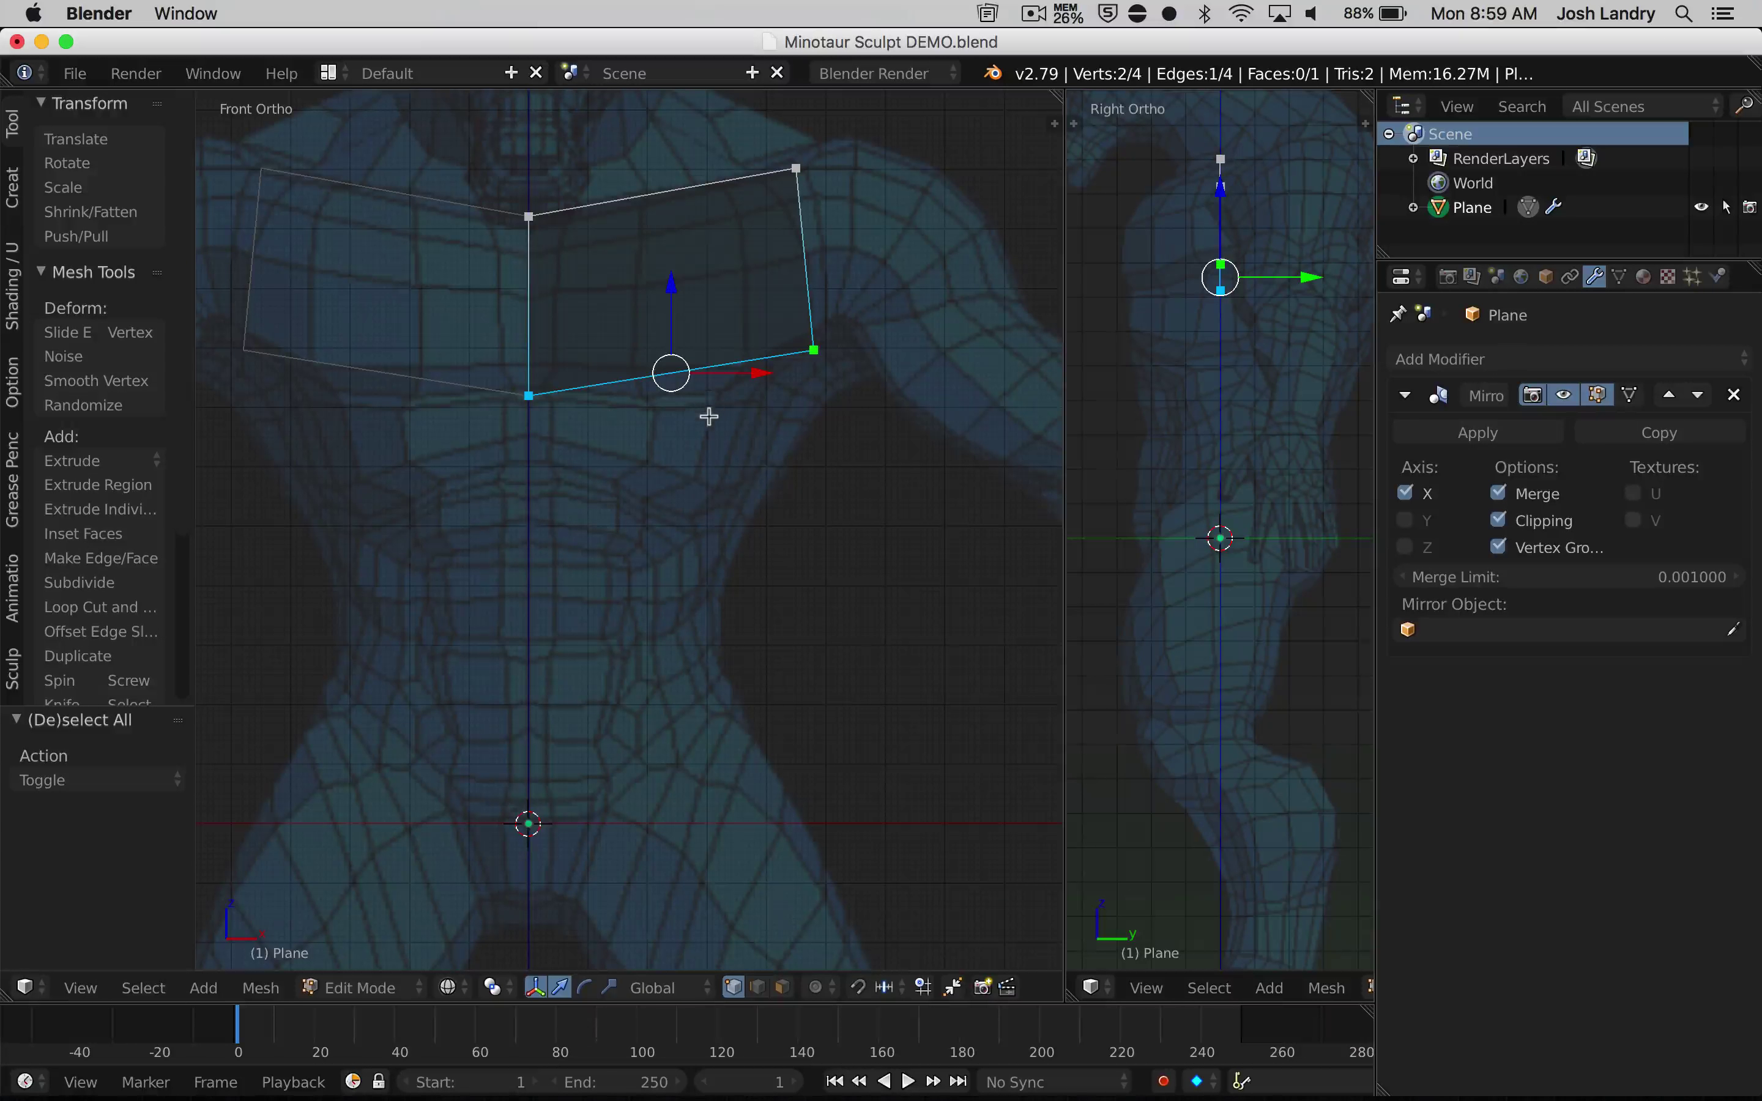
pyautogui.press('e')
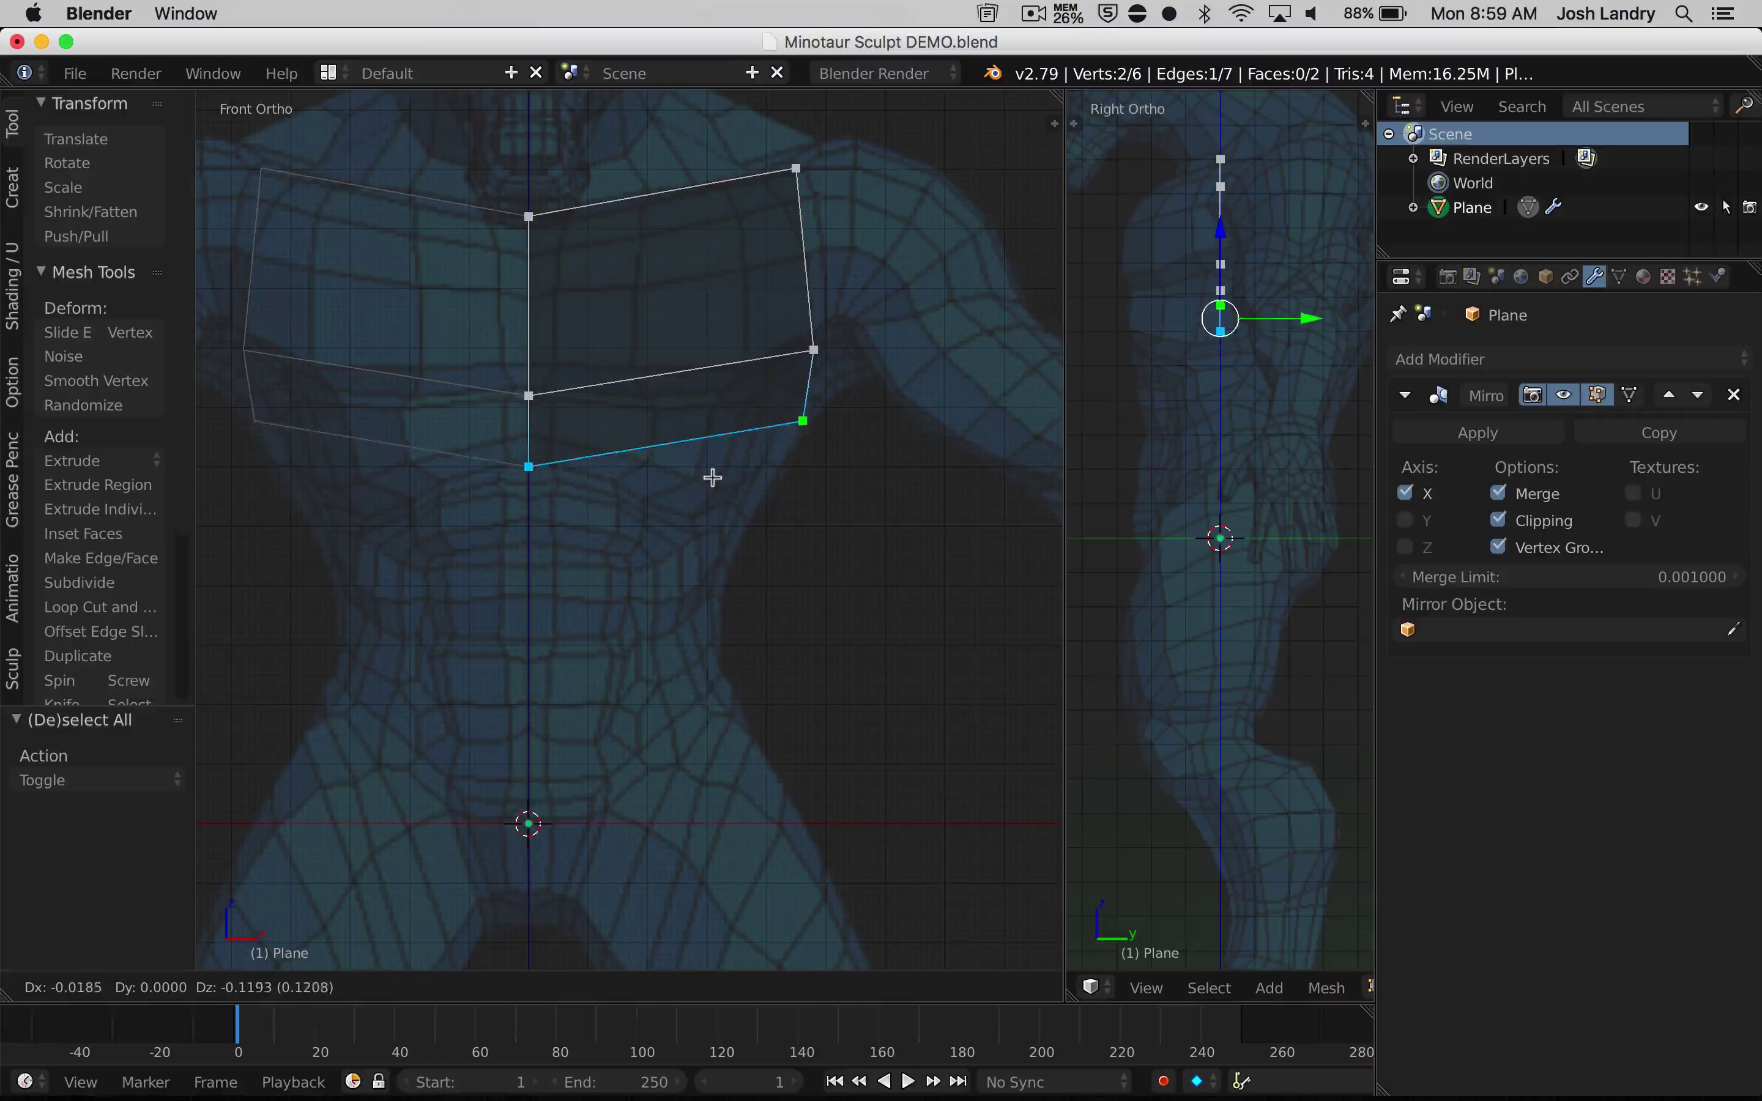
pyautogui.click(711, 477)
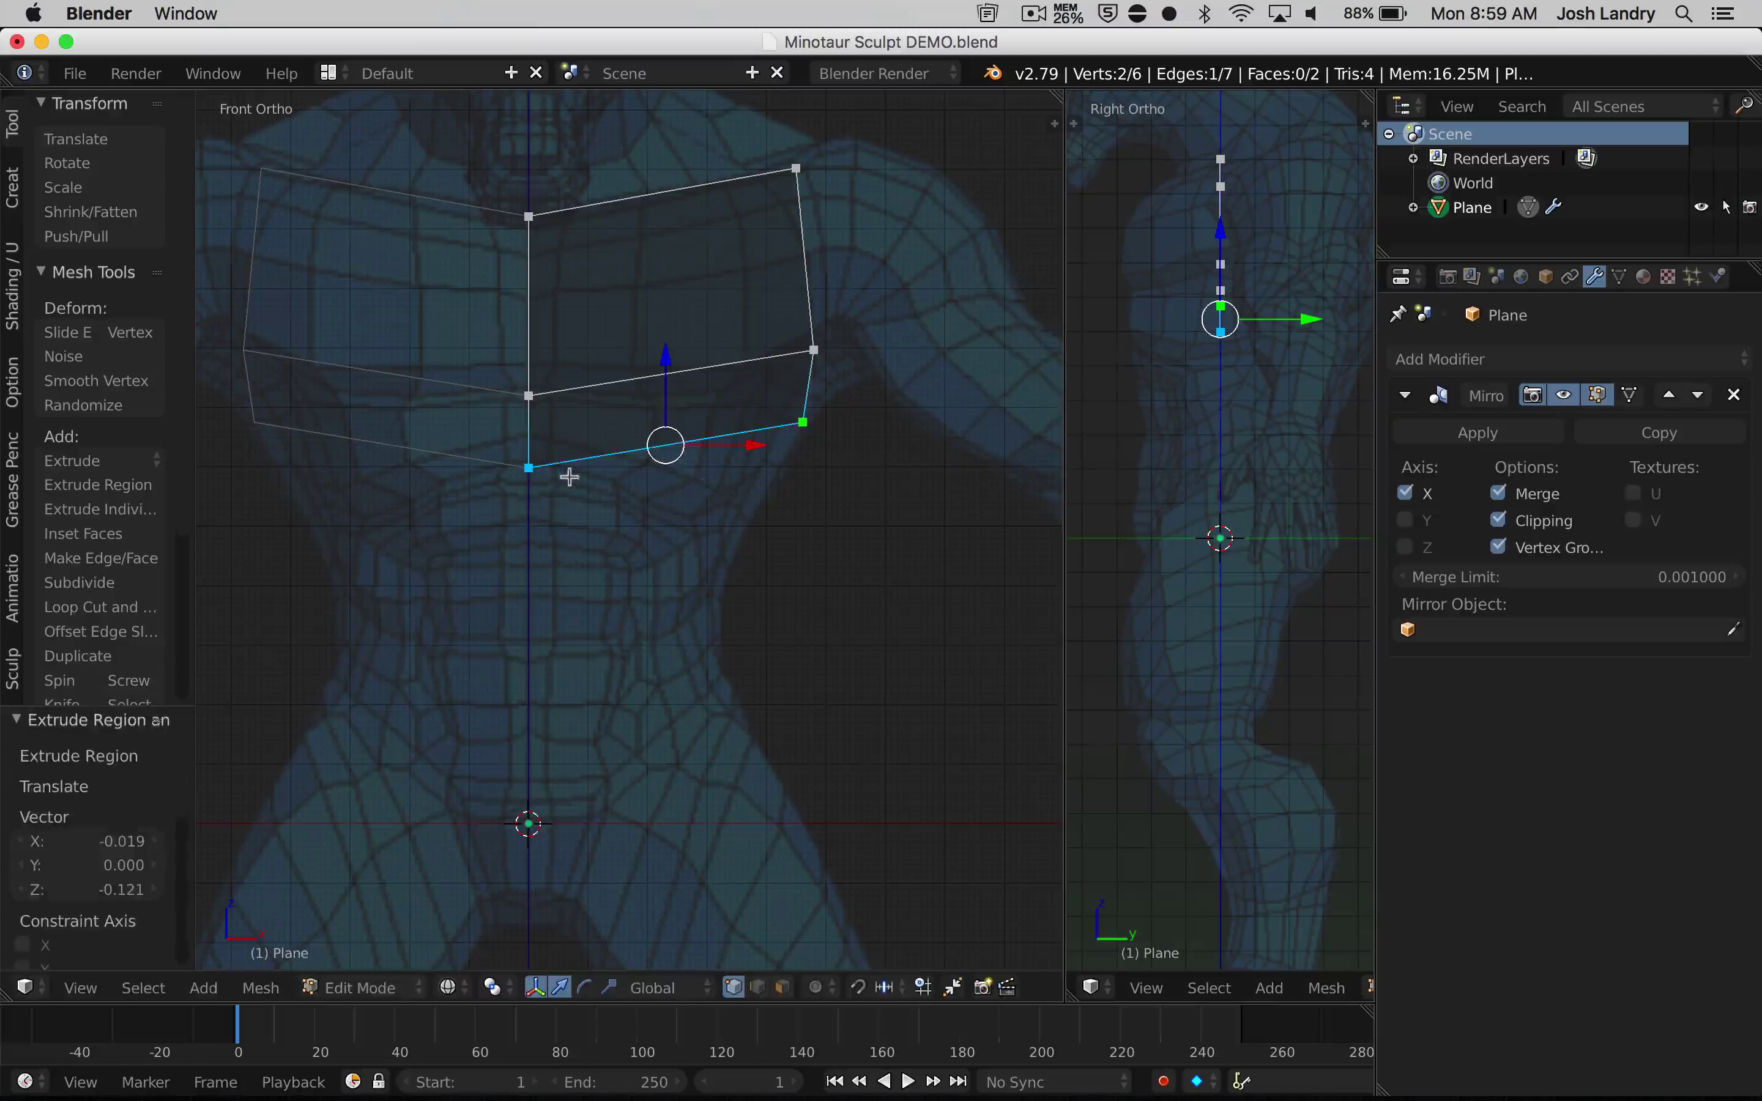
# Fit the torso's side outline by moving the new lower outer vertex about X -0.091, Z -0.154 and the armpit vertex about X 0.035, Z 0.039
pyautogui.rightClick(801, 463)
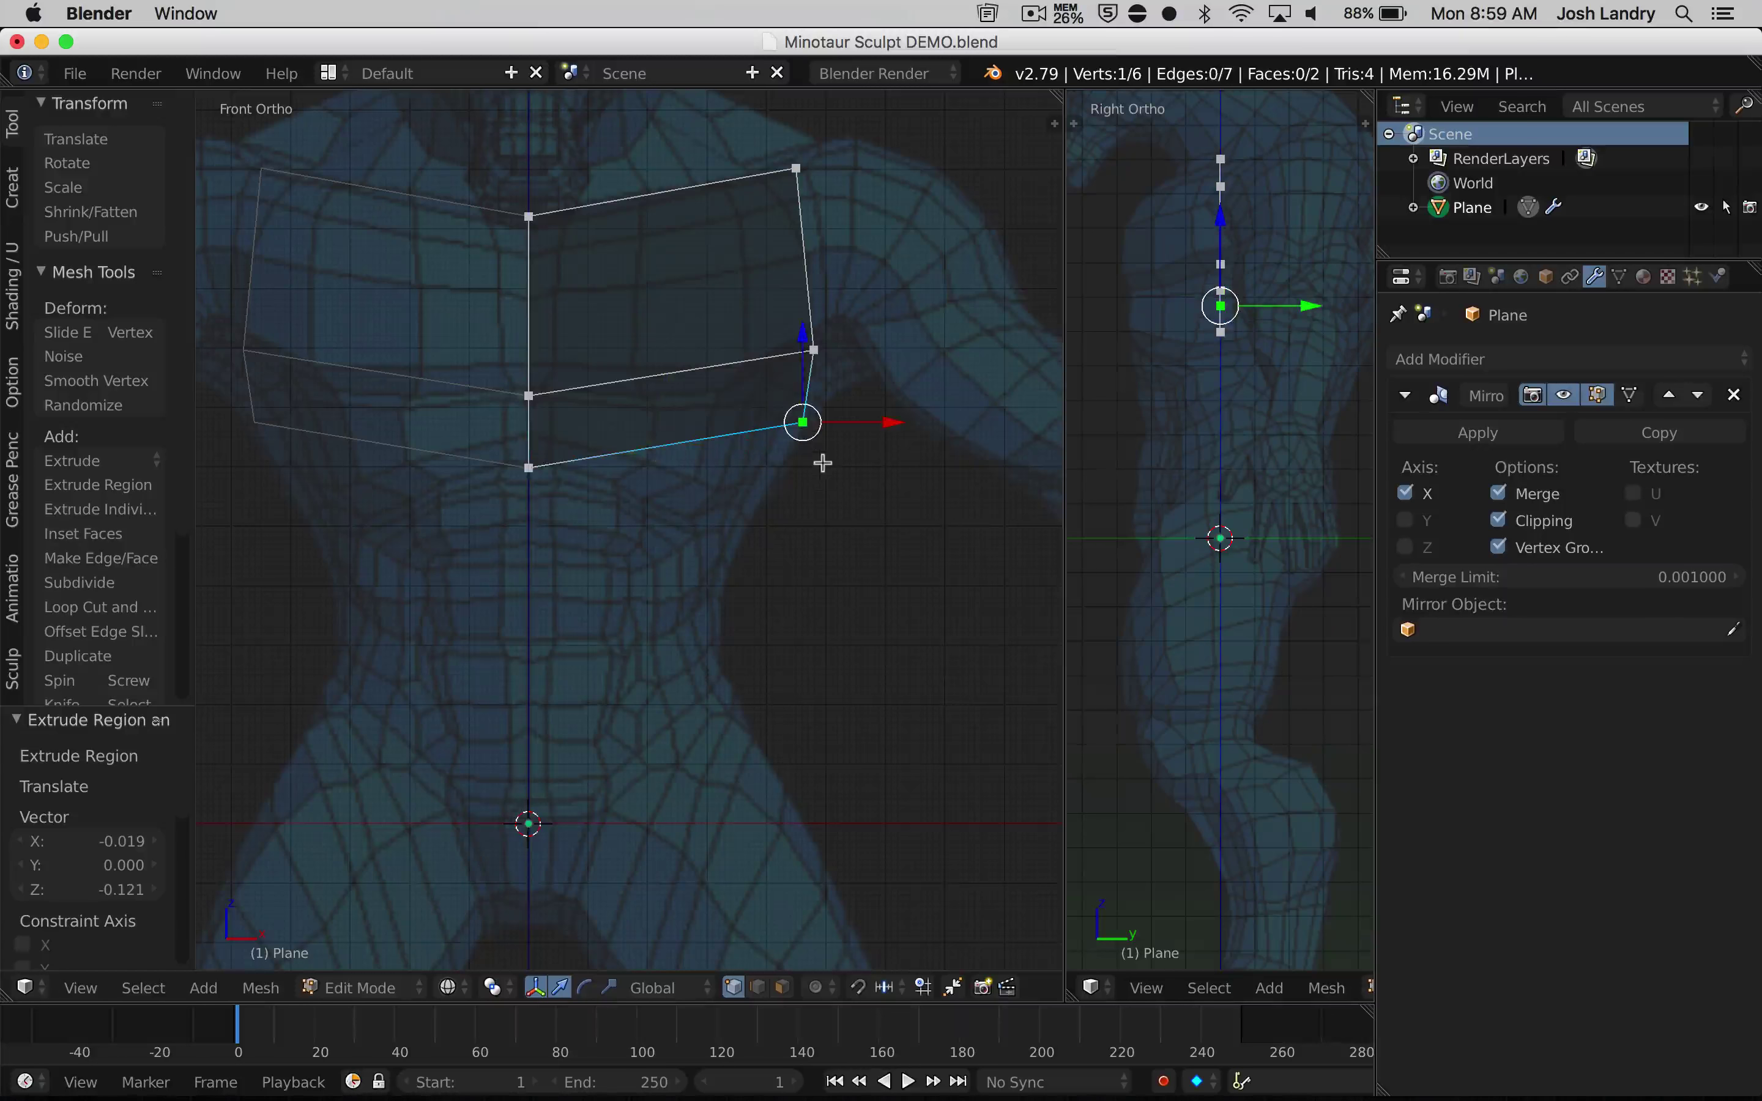
pyautogui.press('g')
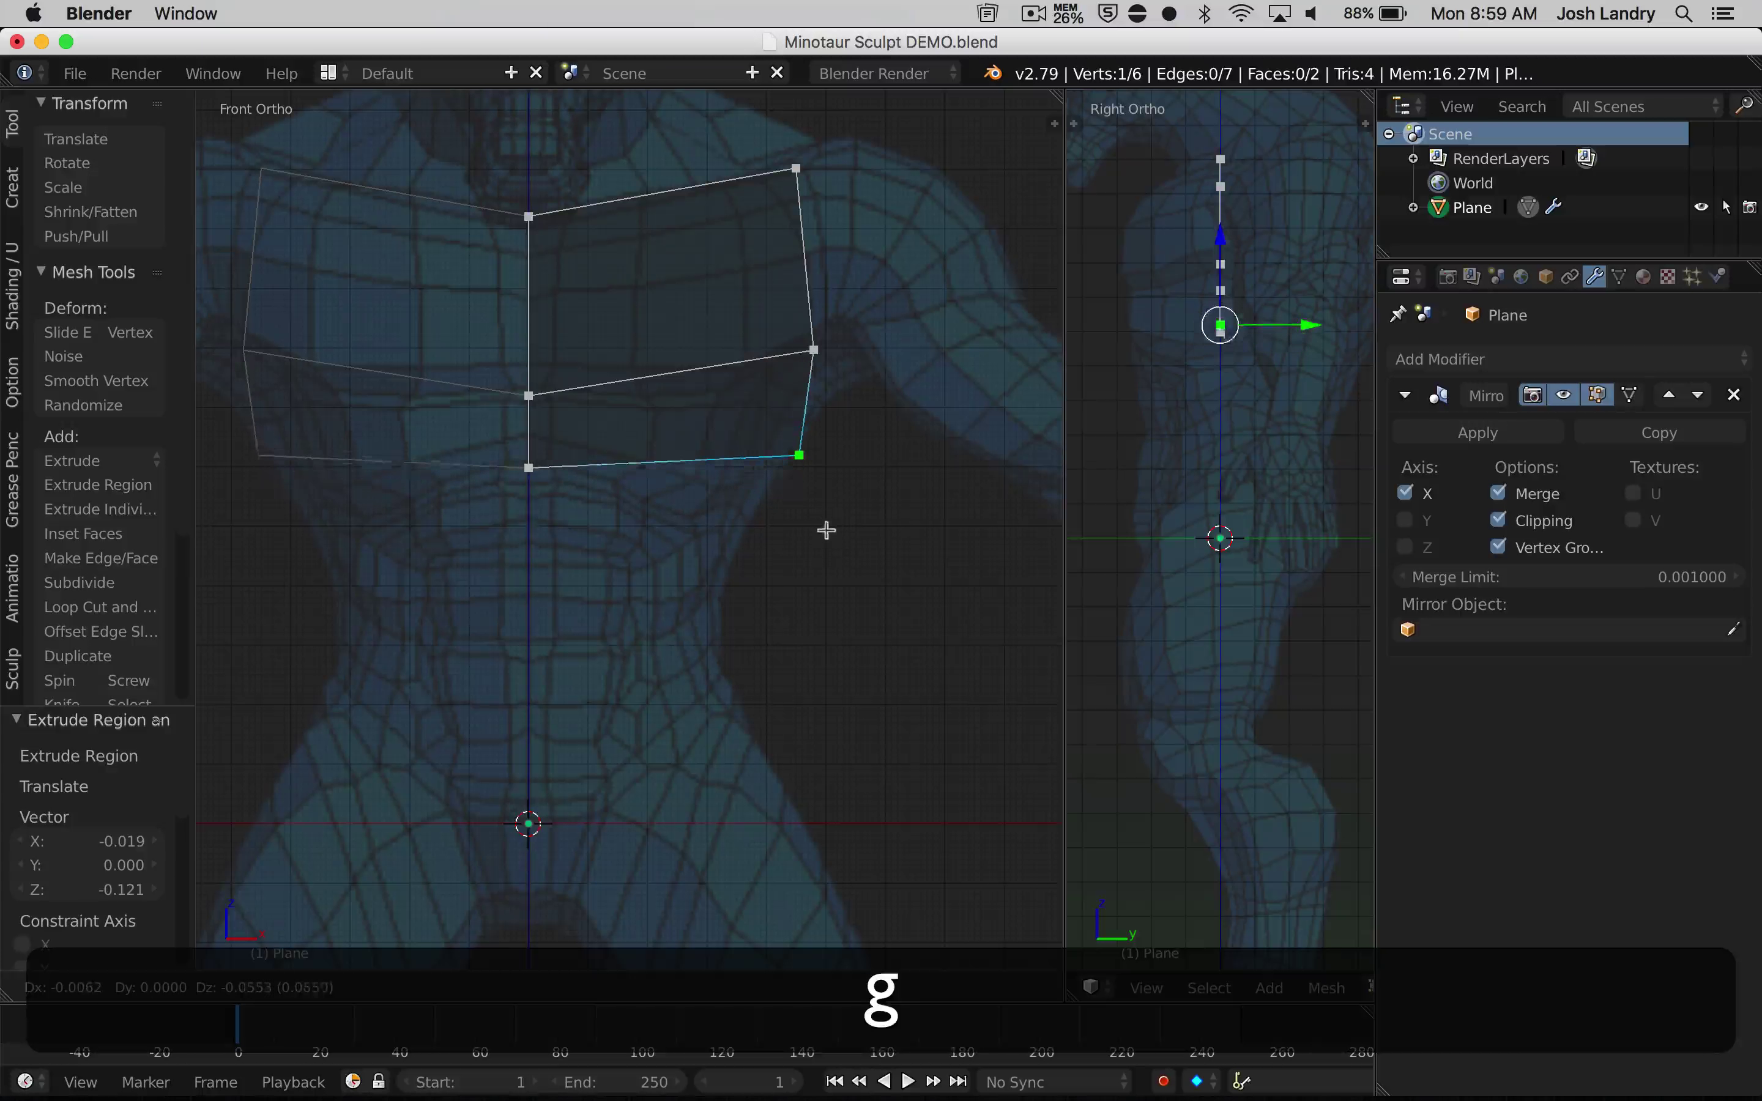
pyautogui.click(778, 577)
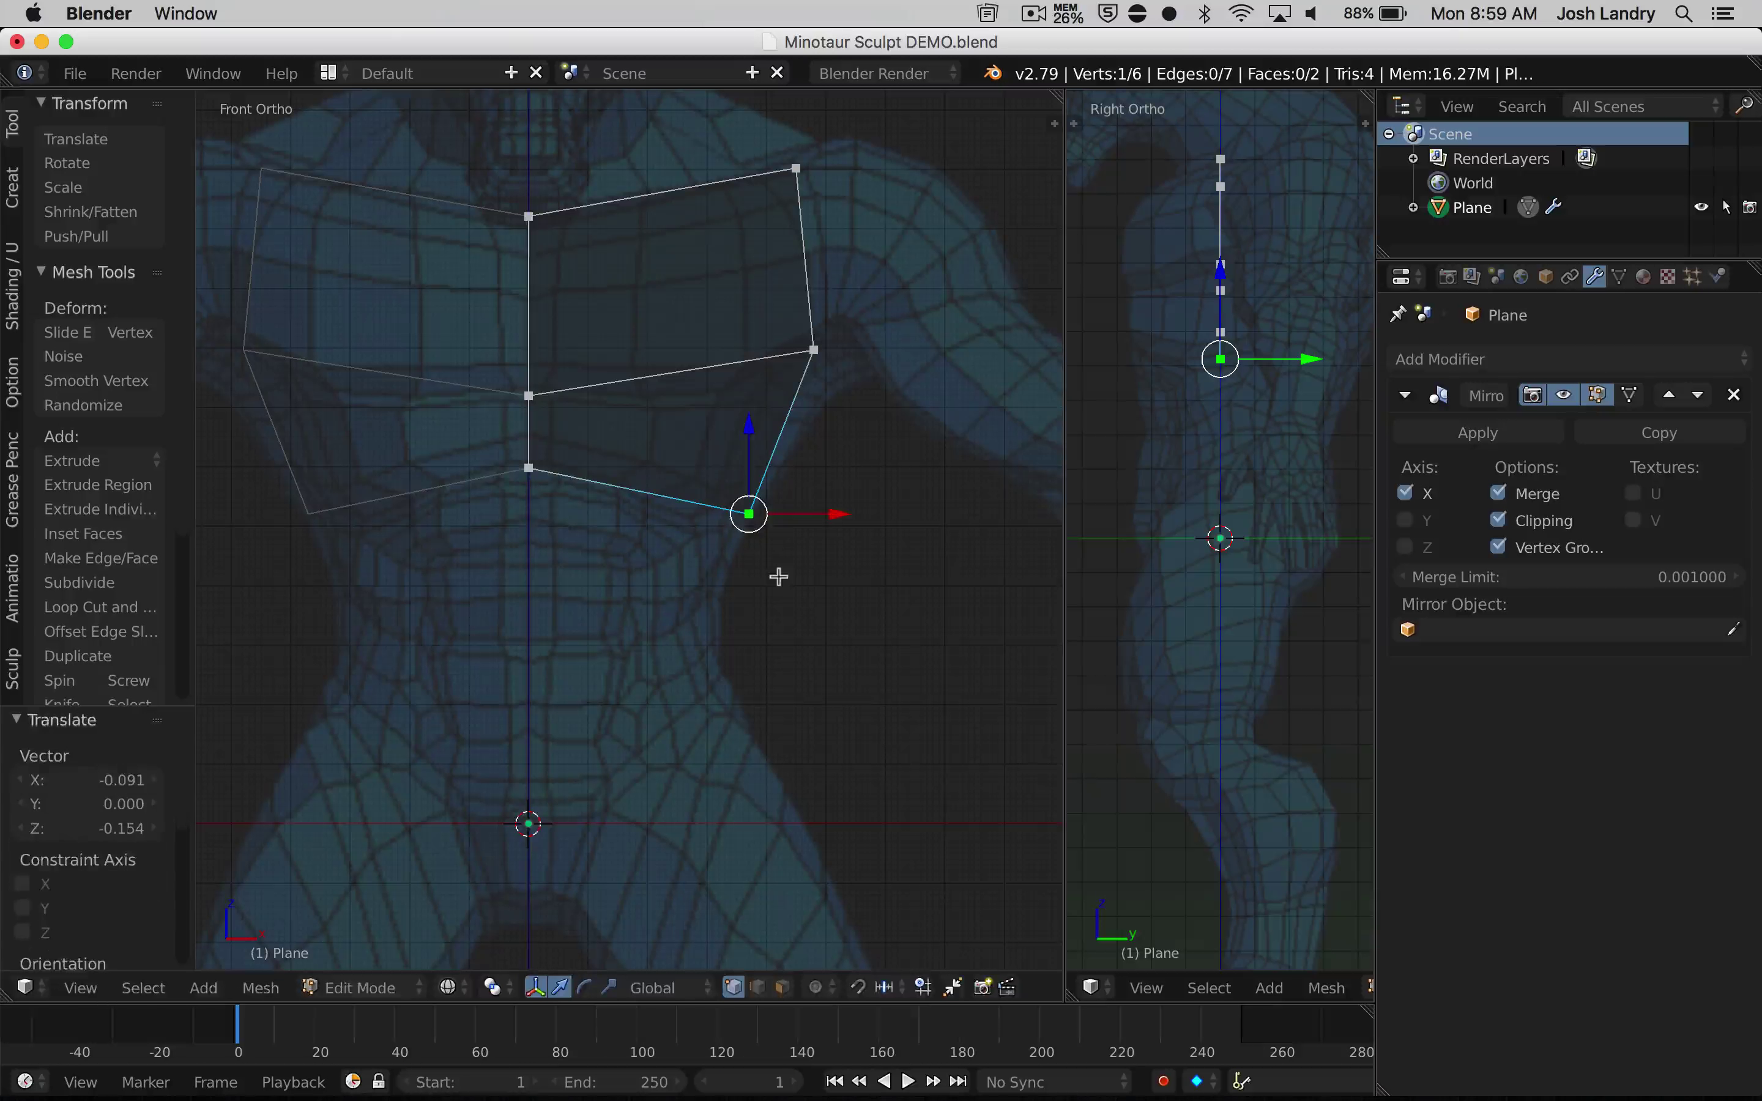
pyautogui.rightClick(801, 360)
pyautogui.press('g')
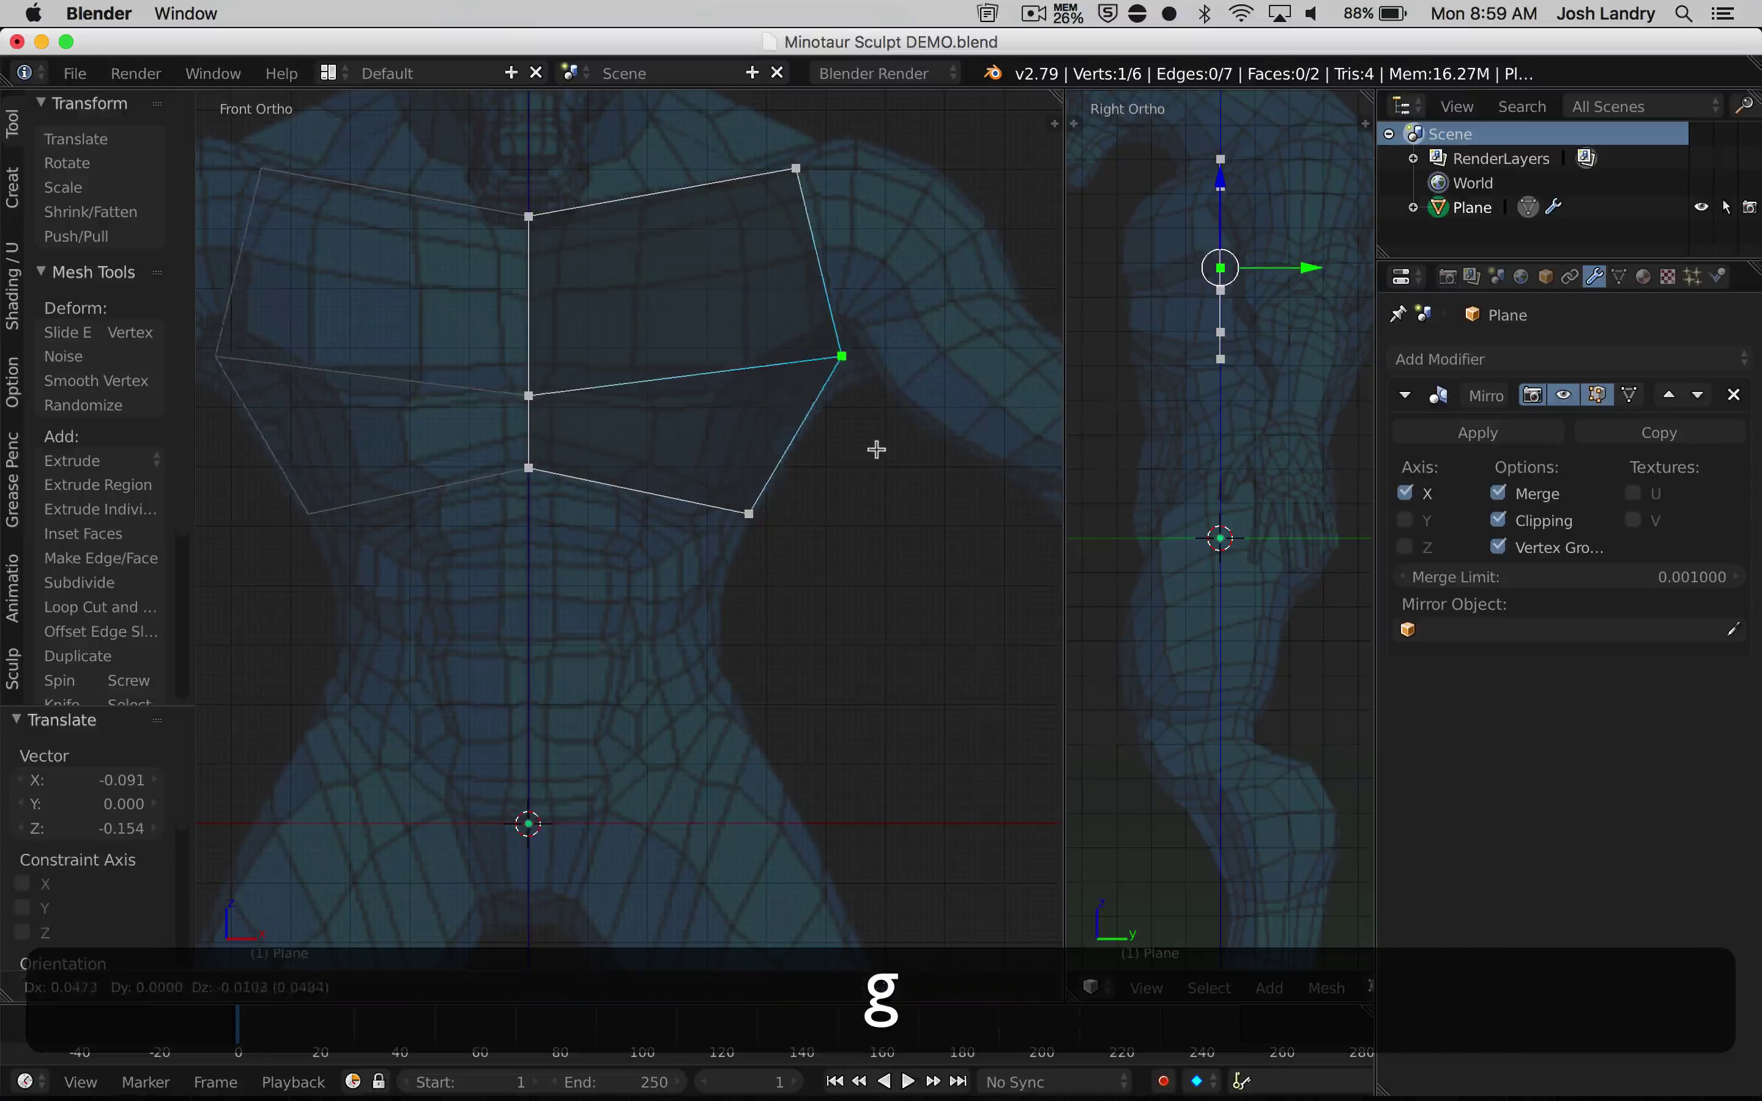
pyautogui.click(869, 416)
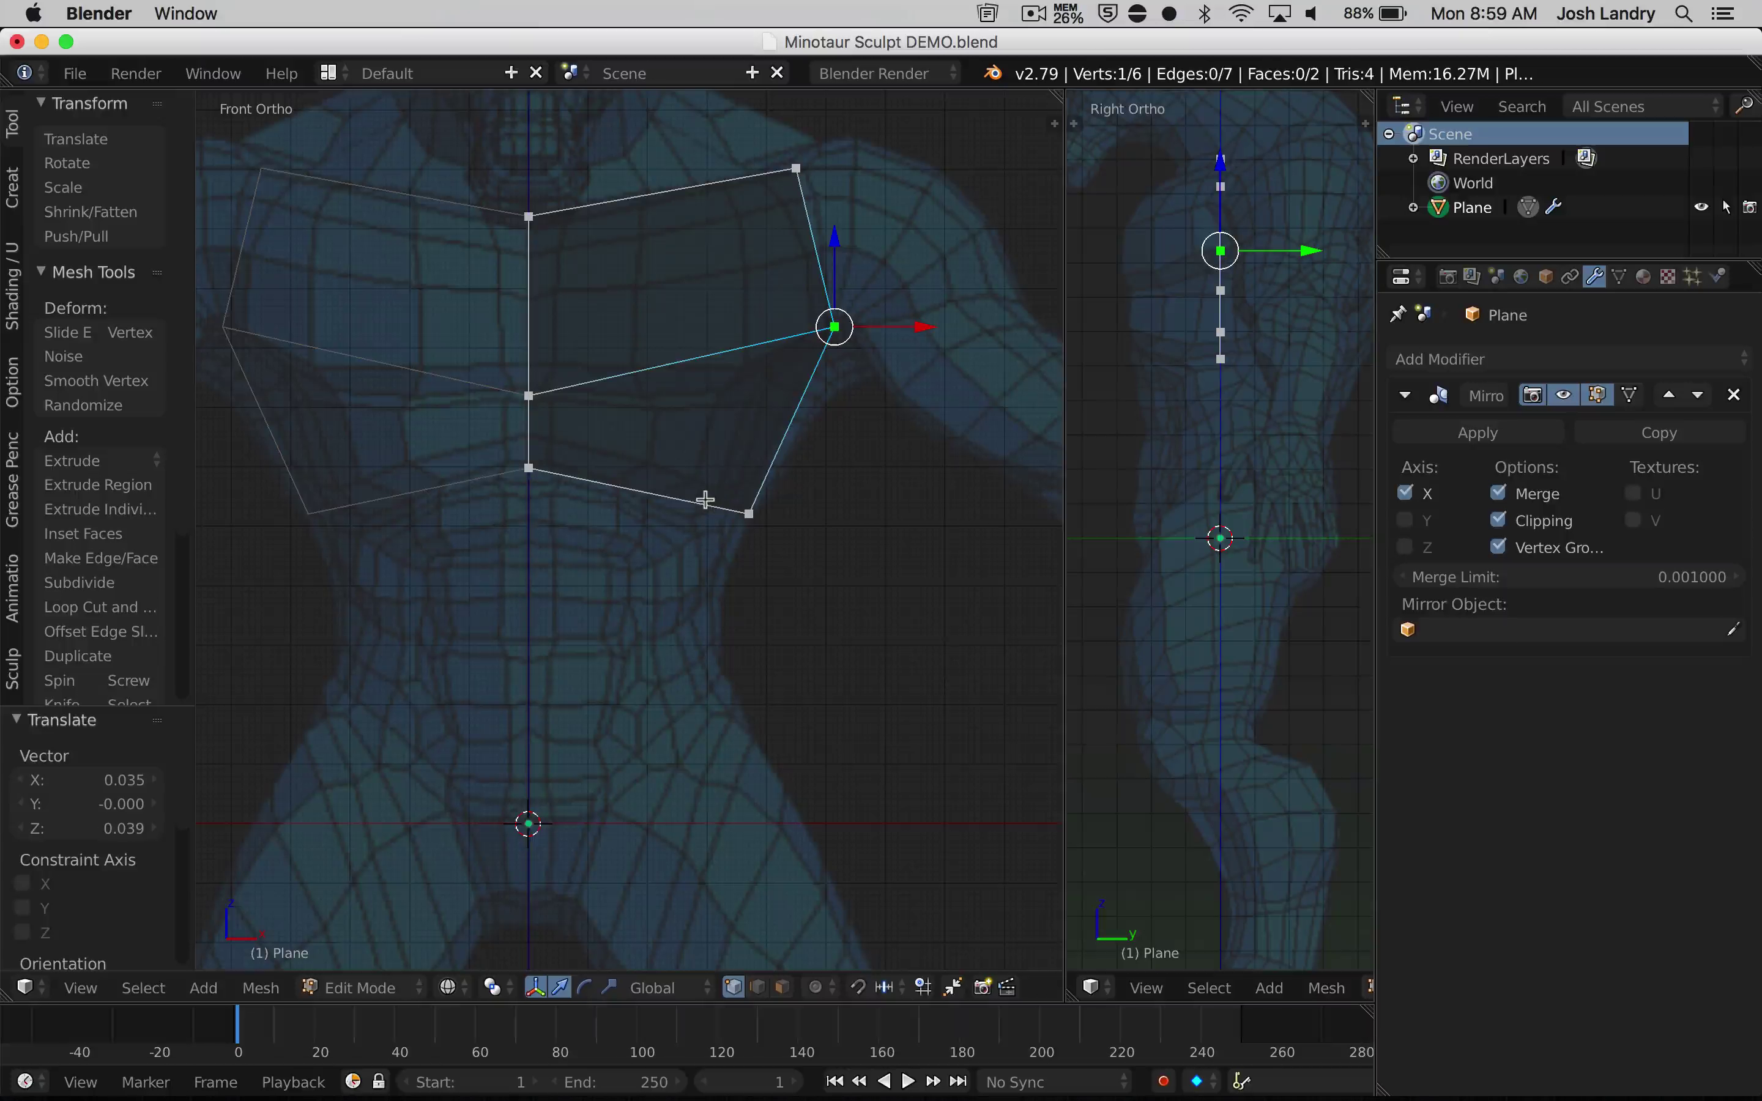
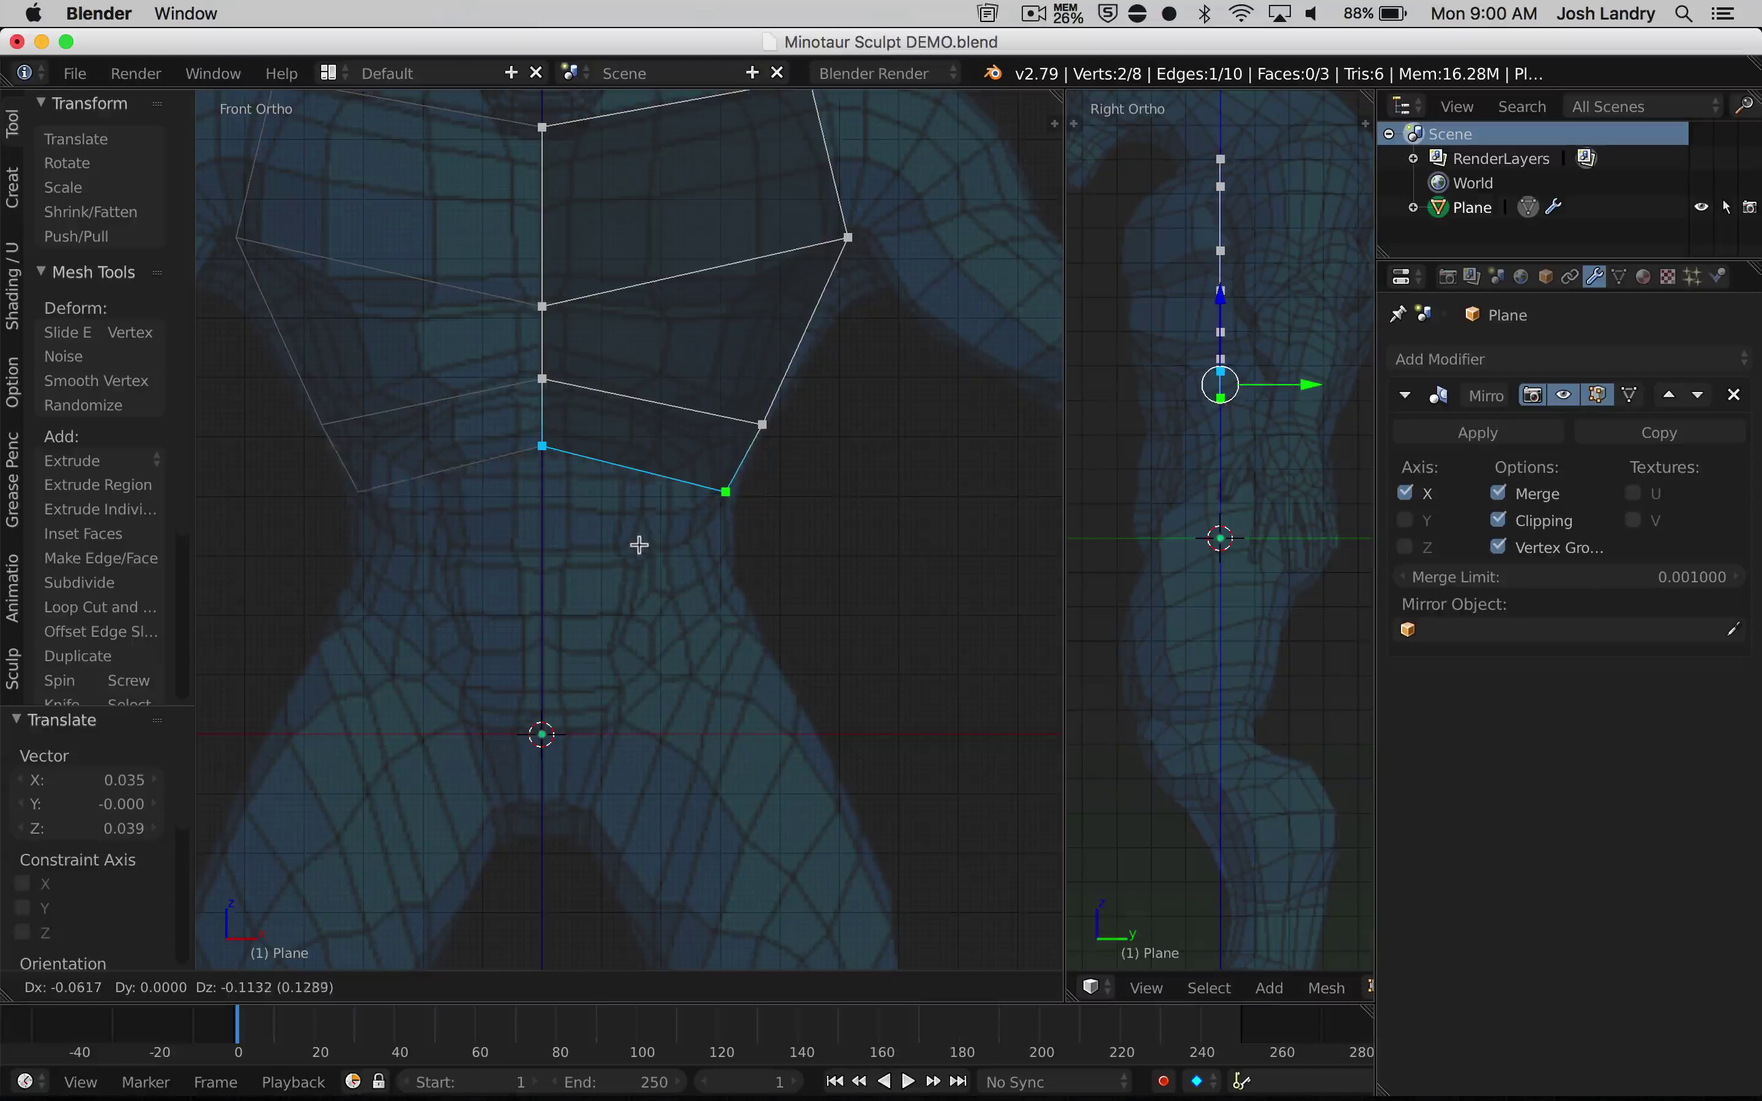
# Extrude the torso's lower edge down the abdomen three times, by about X -0.053, Z -0.123, then X -0.019, Z -0.146, then Z -0.167
pyautogui.click(643, 552)
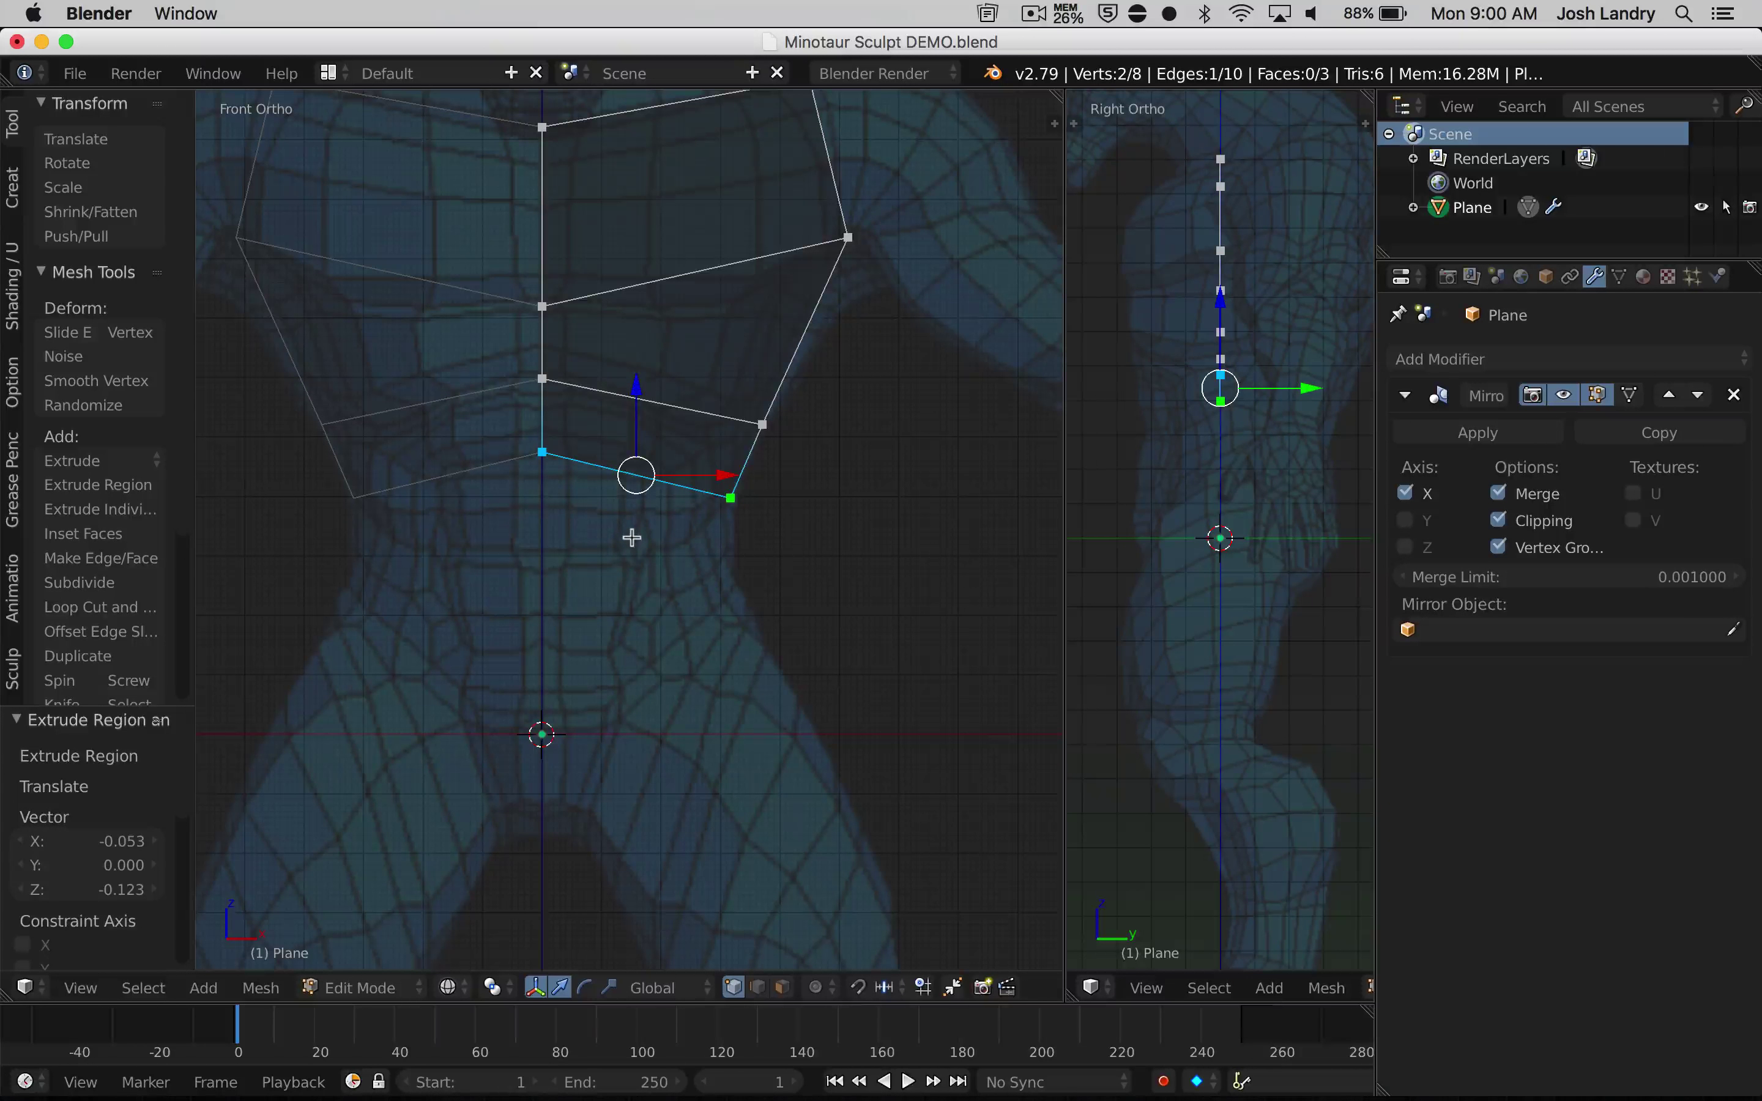
pyautogui.press('e')
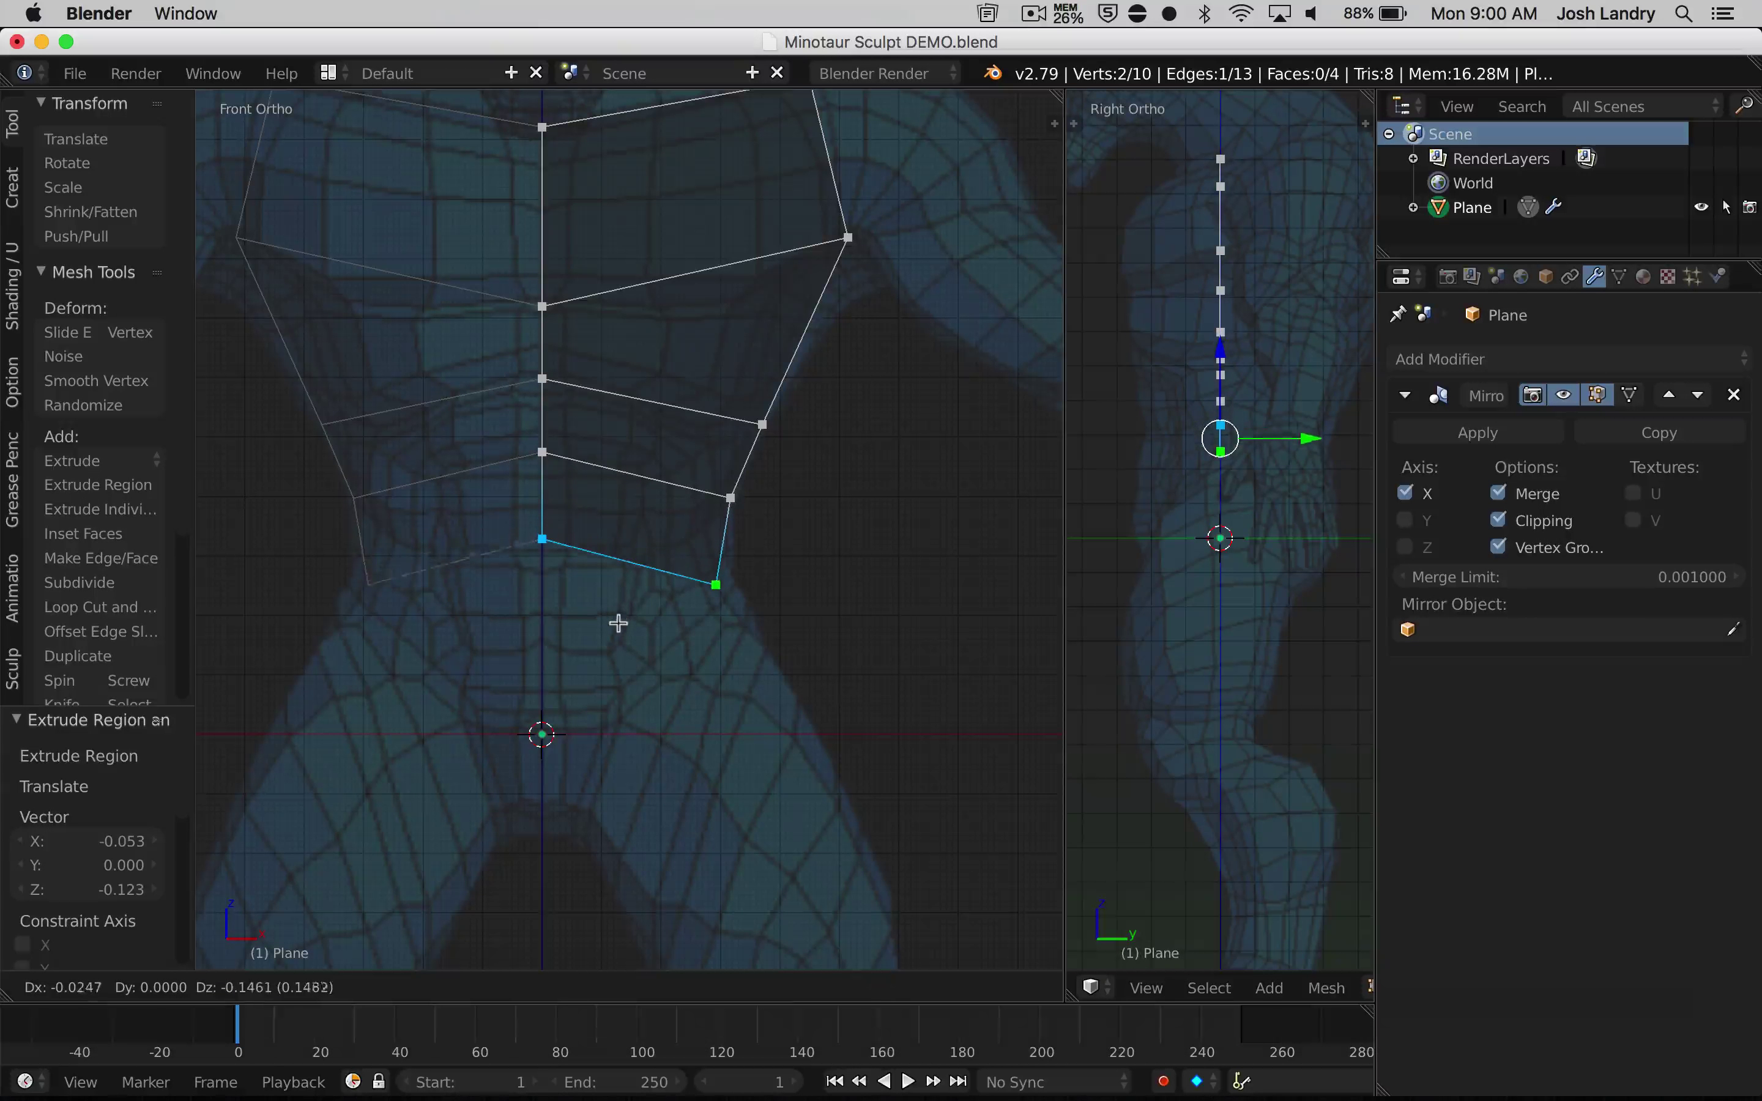
pyautogui.click(619, 623)
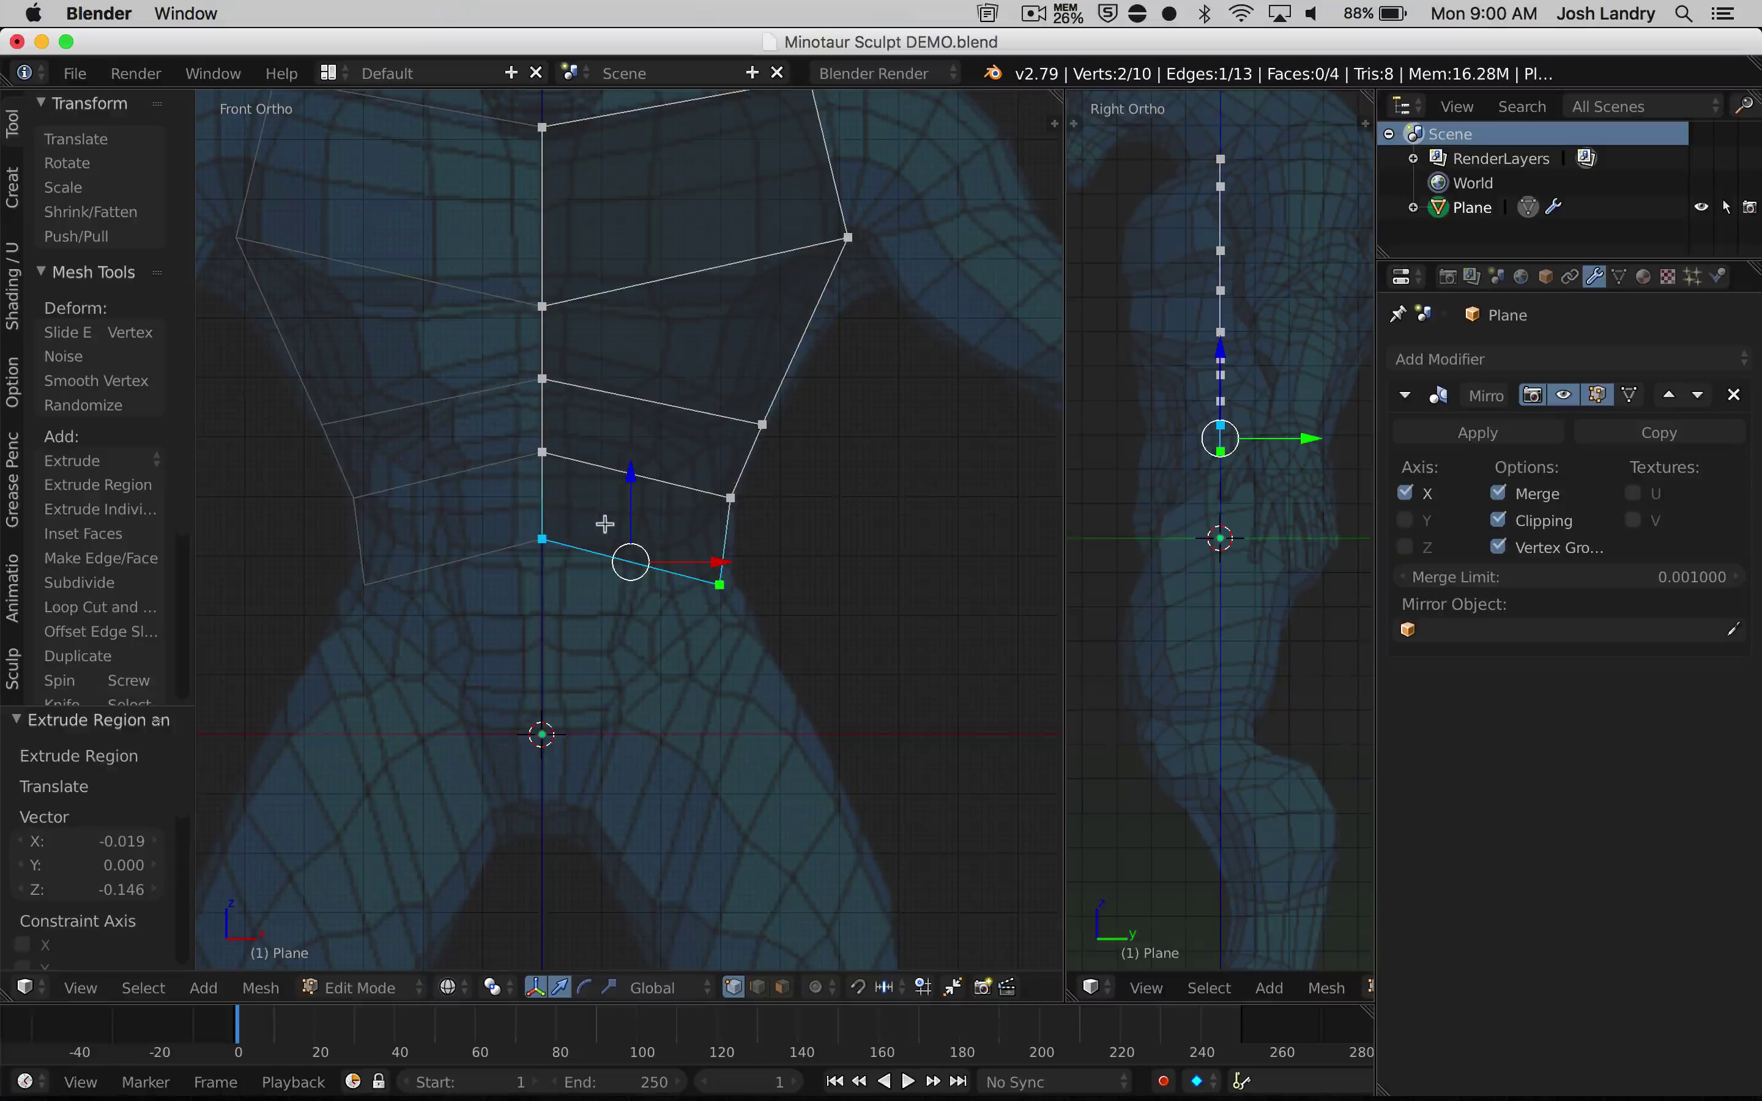
pyautogui.press('e')
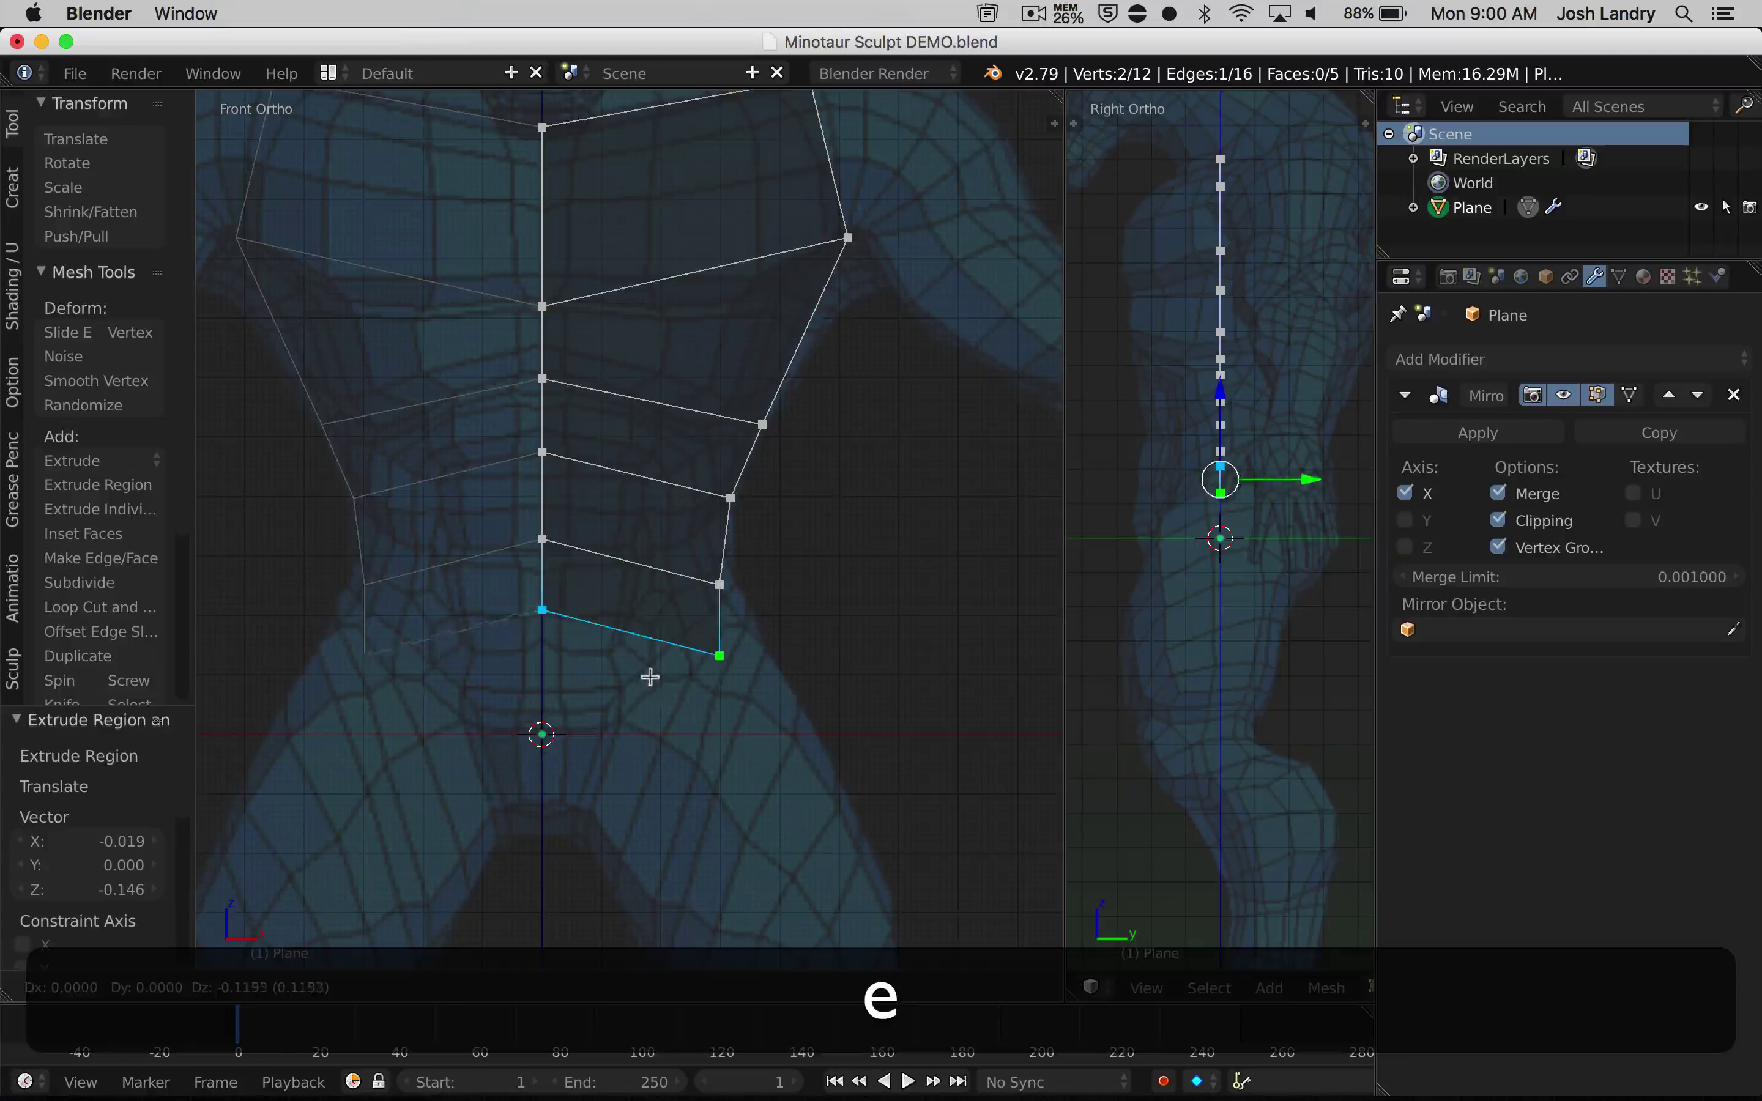
pyautogui.click(650, 704)
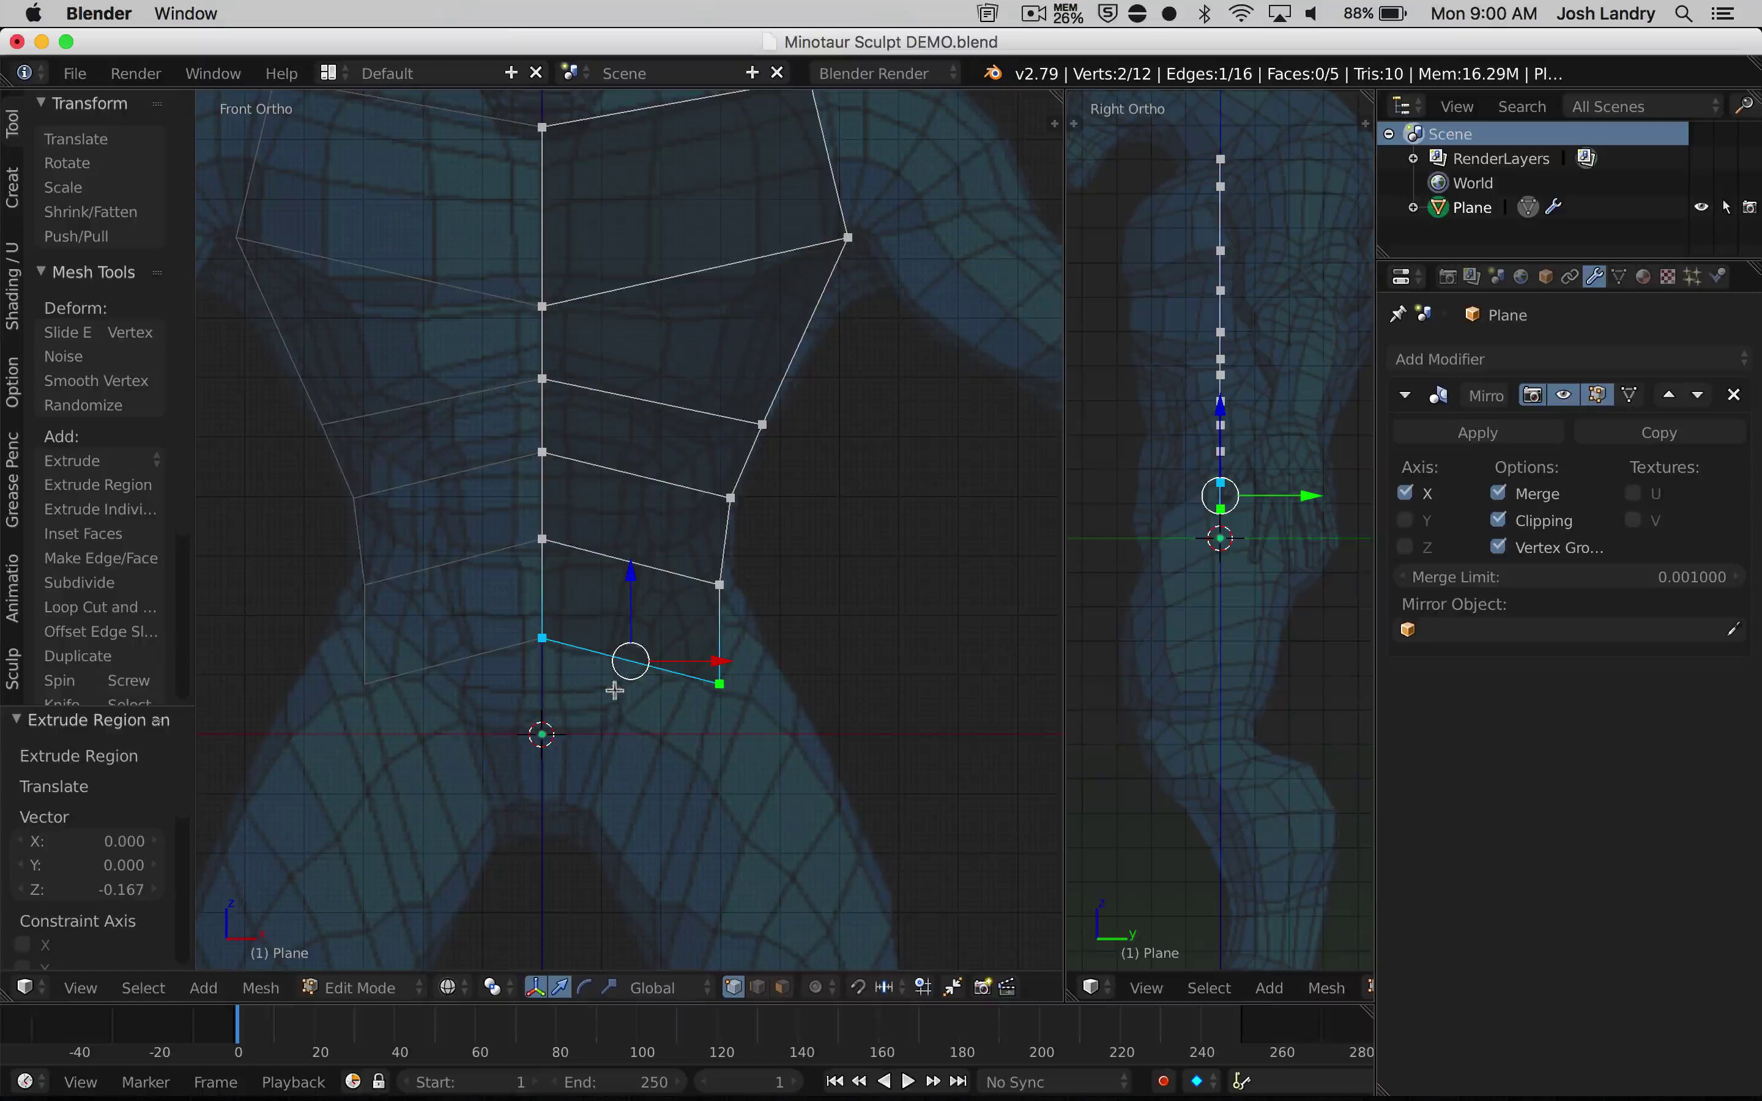
# Fit the waist outline by moving the lowest outer vertex about X 0.058, Z 0.053 and the one above it about X 0.016, Z 0.012
pyautogui.rightClick(721, 684)
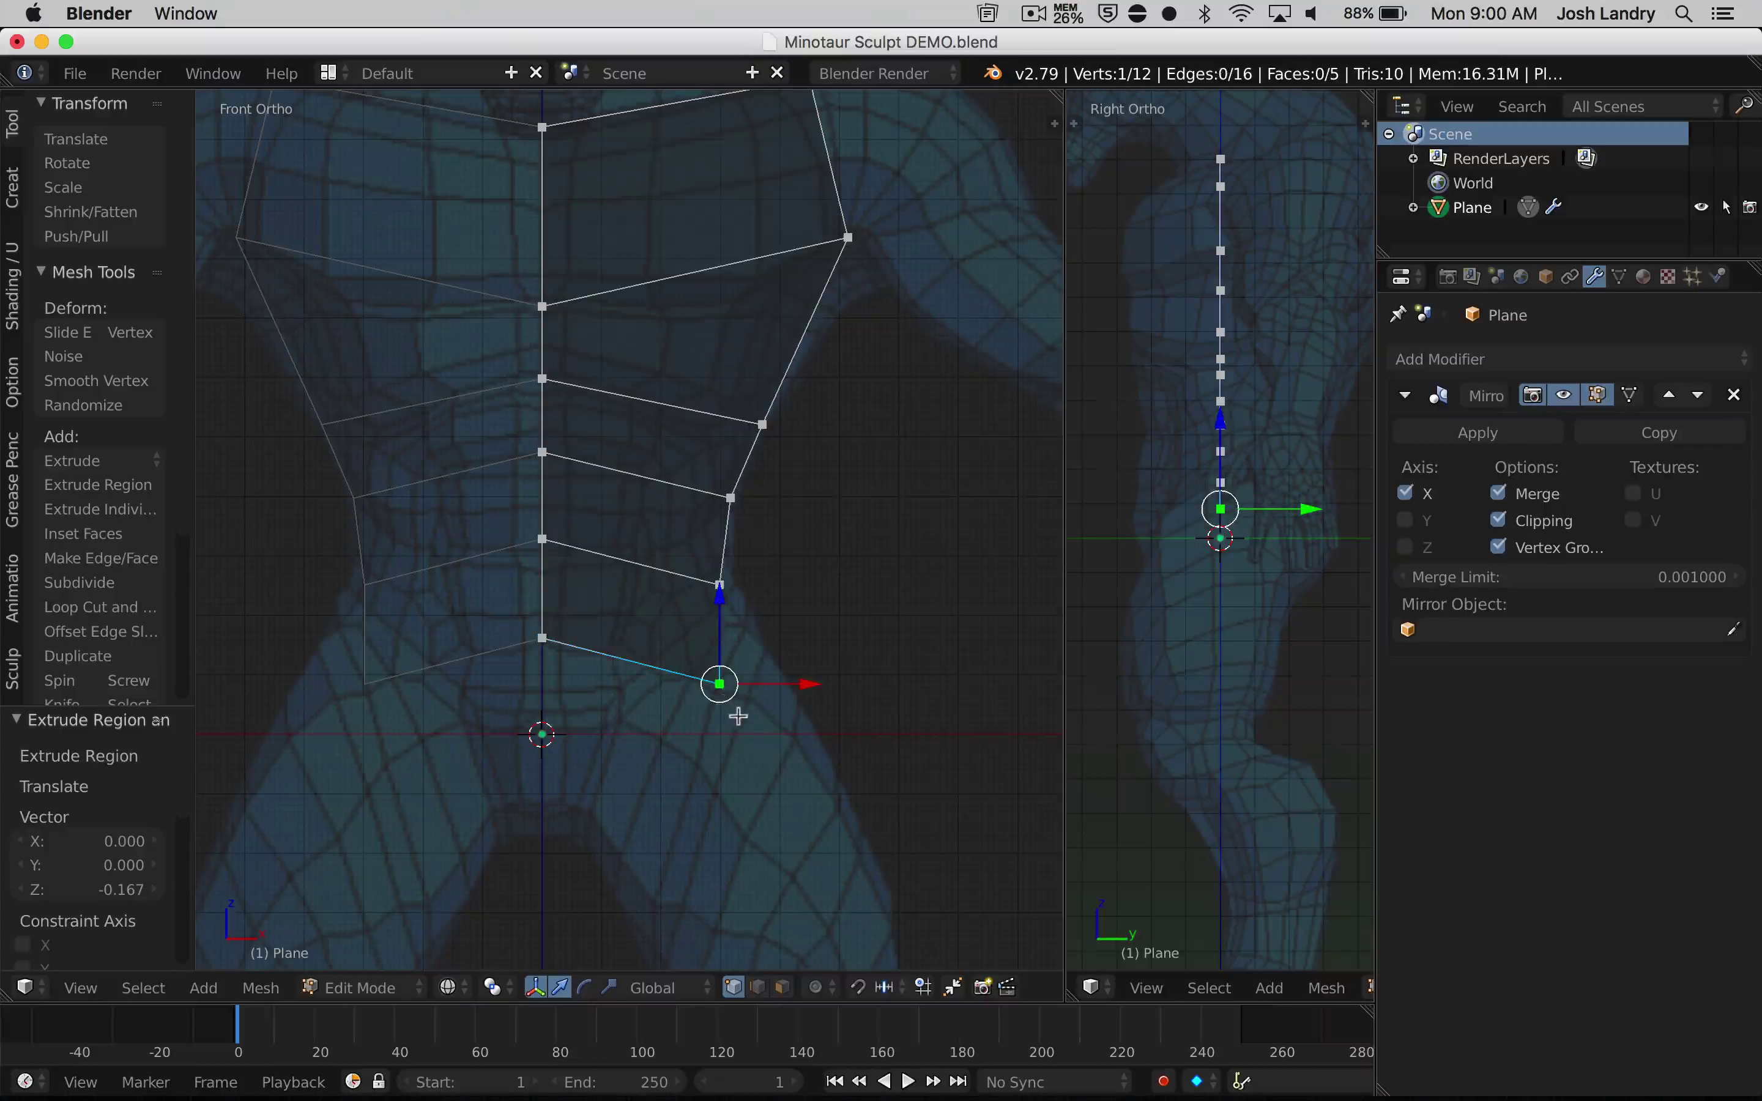
pyautogui.press('g')
pyautogui.click(801, 688)
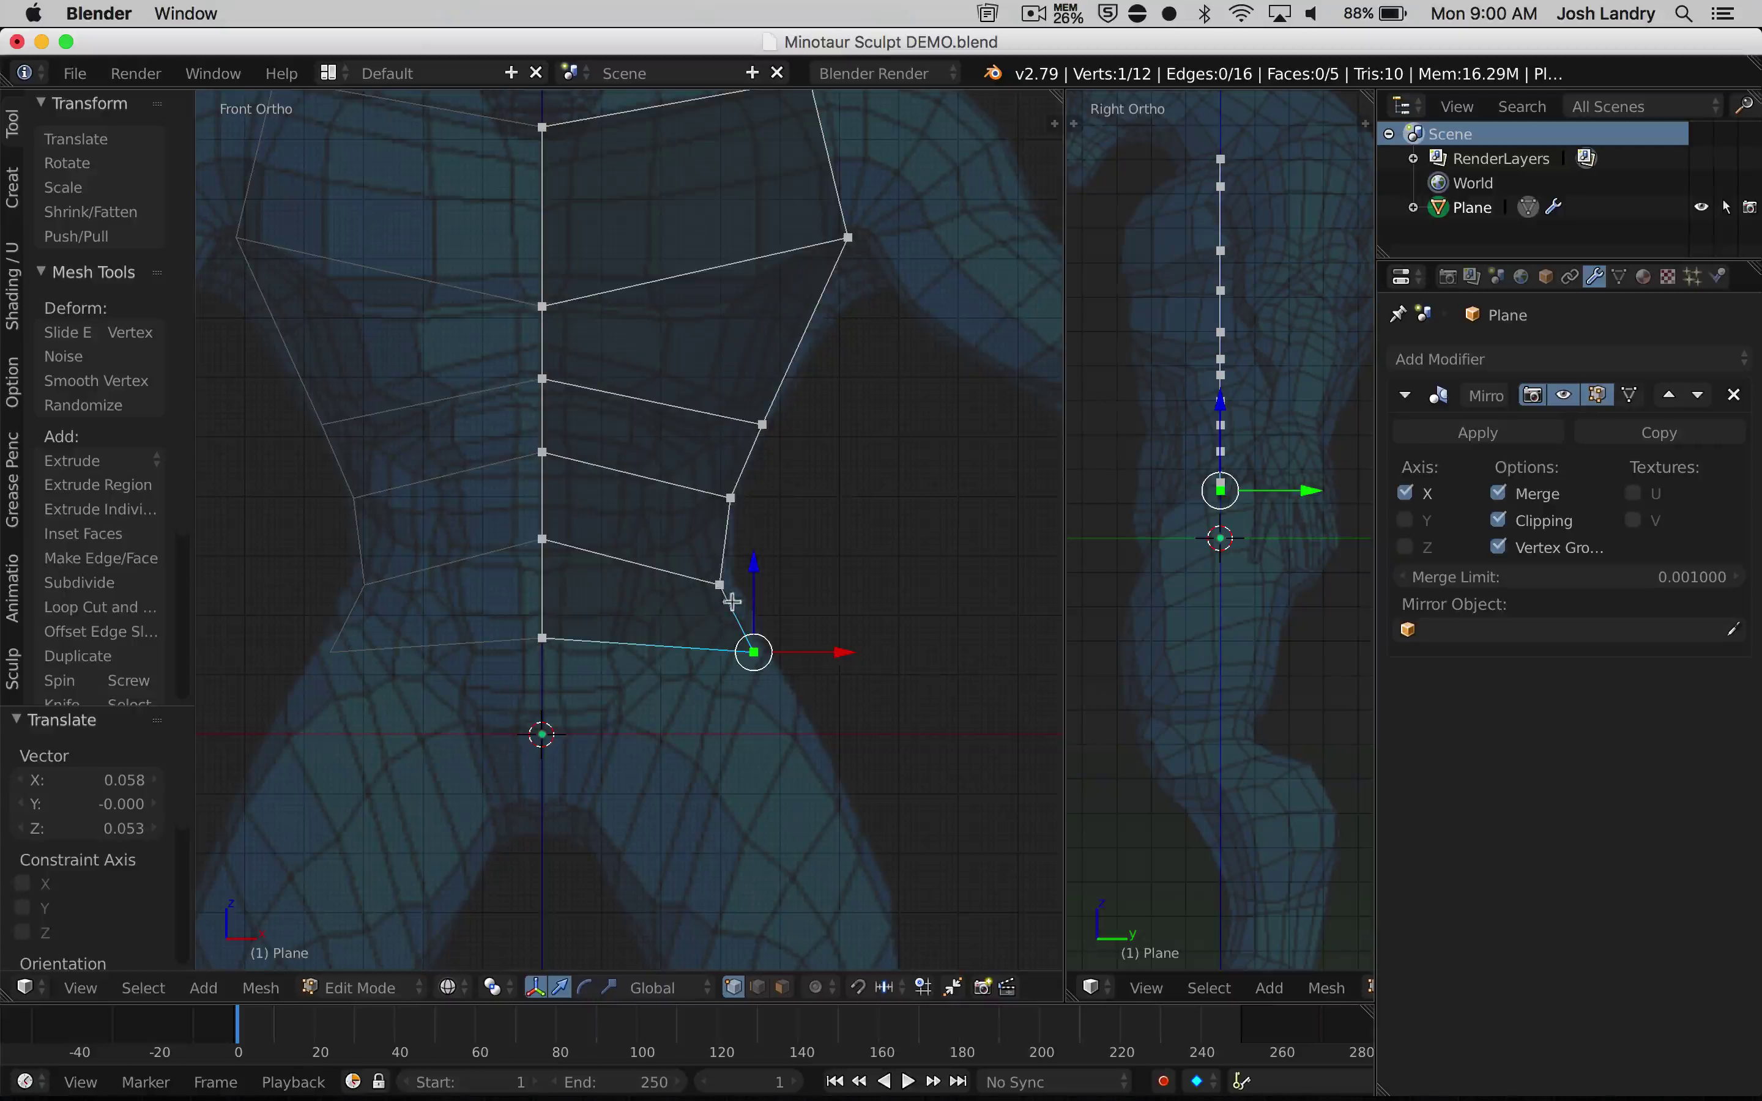
pyautogui.rightClick(721, 628)
pyautogui.press('g')
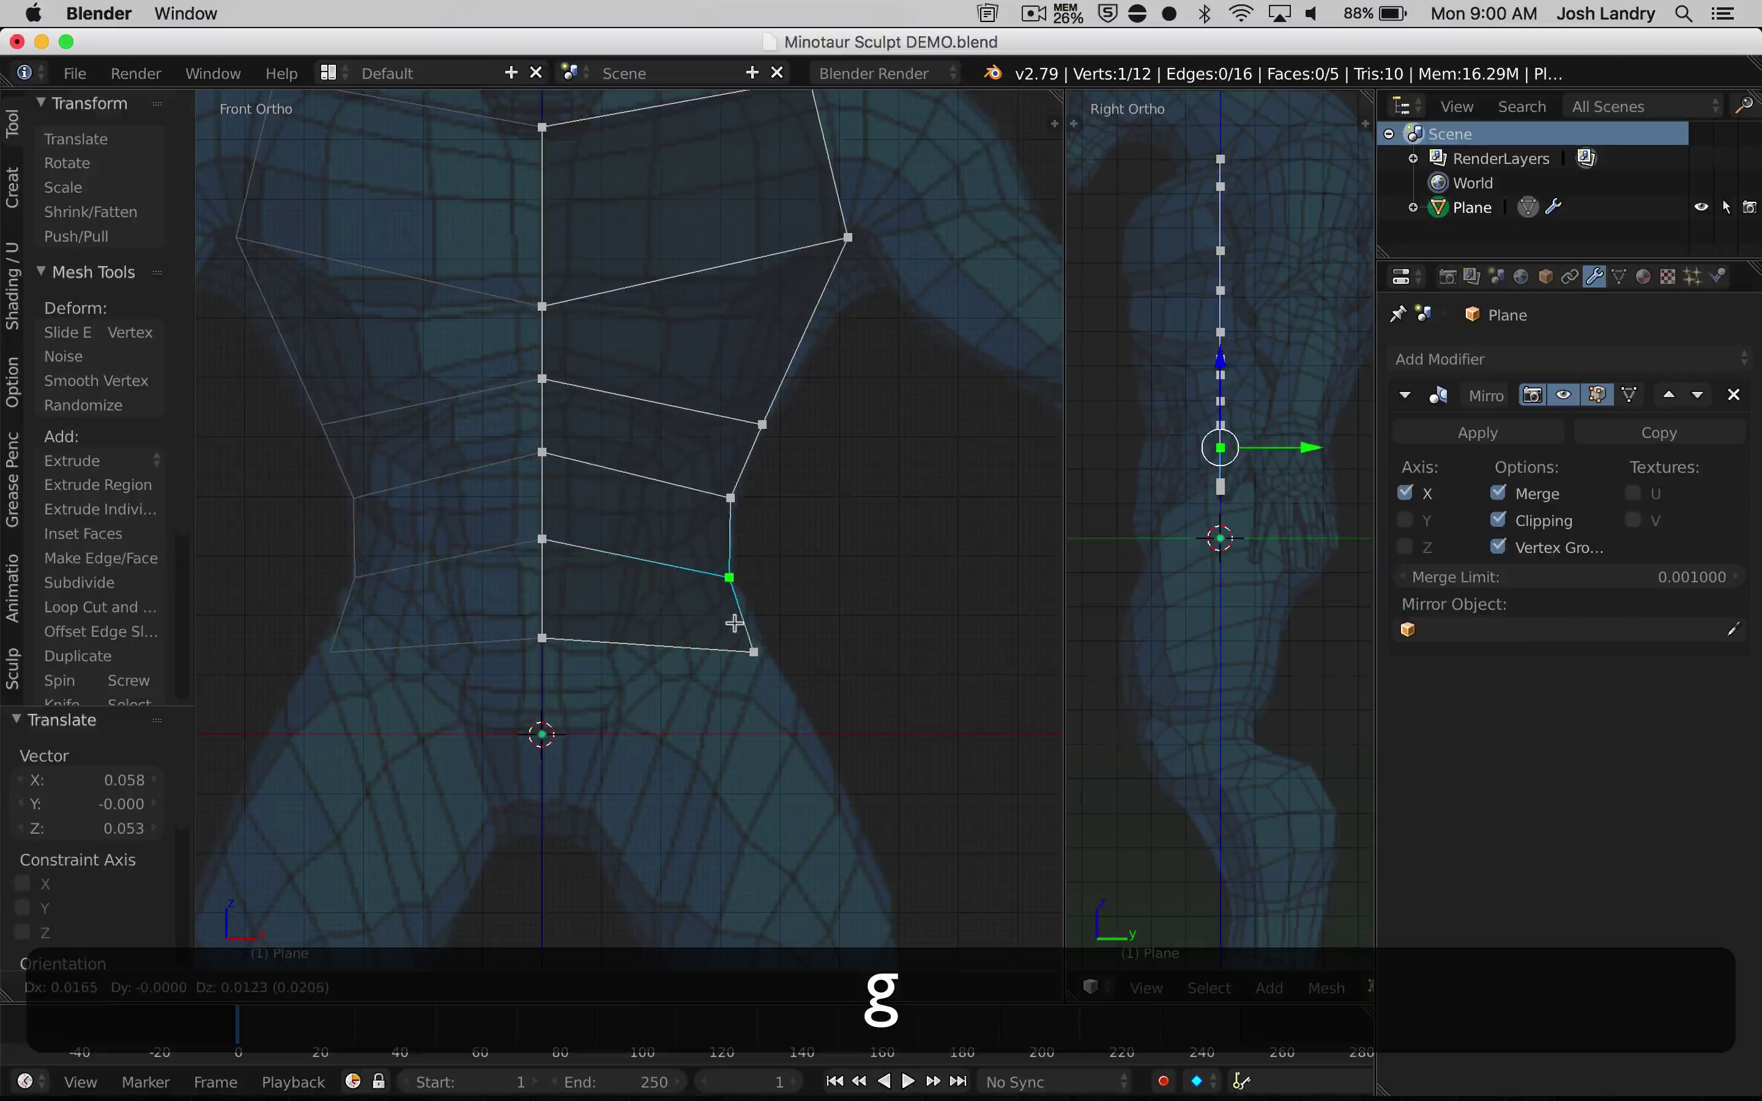
pyautogui.click(735, 625)
# Extrude the torso's bottom edge downward over the pelvis by about X 0.006, Z -0.113
pyautogui.rightClick(546, 638)
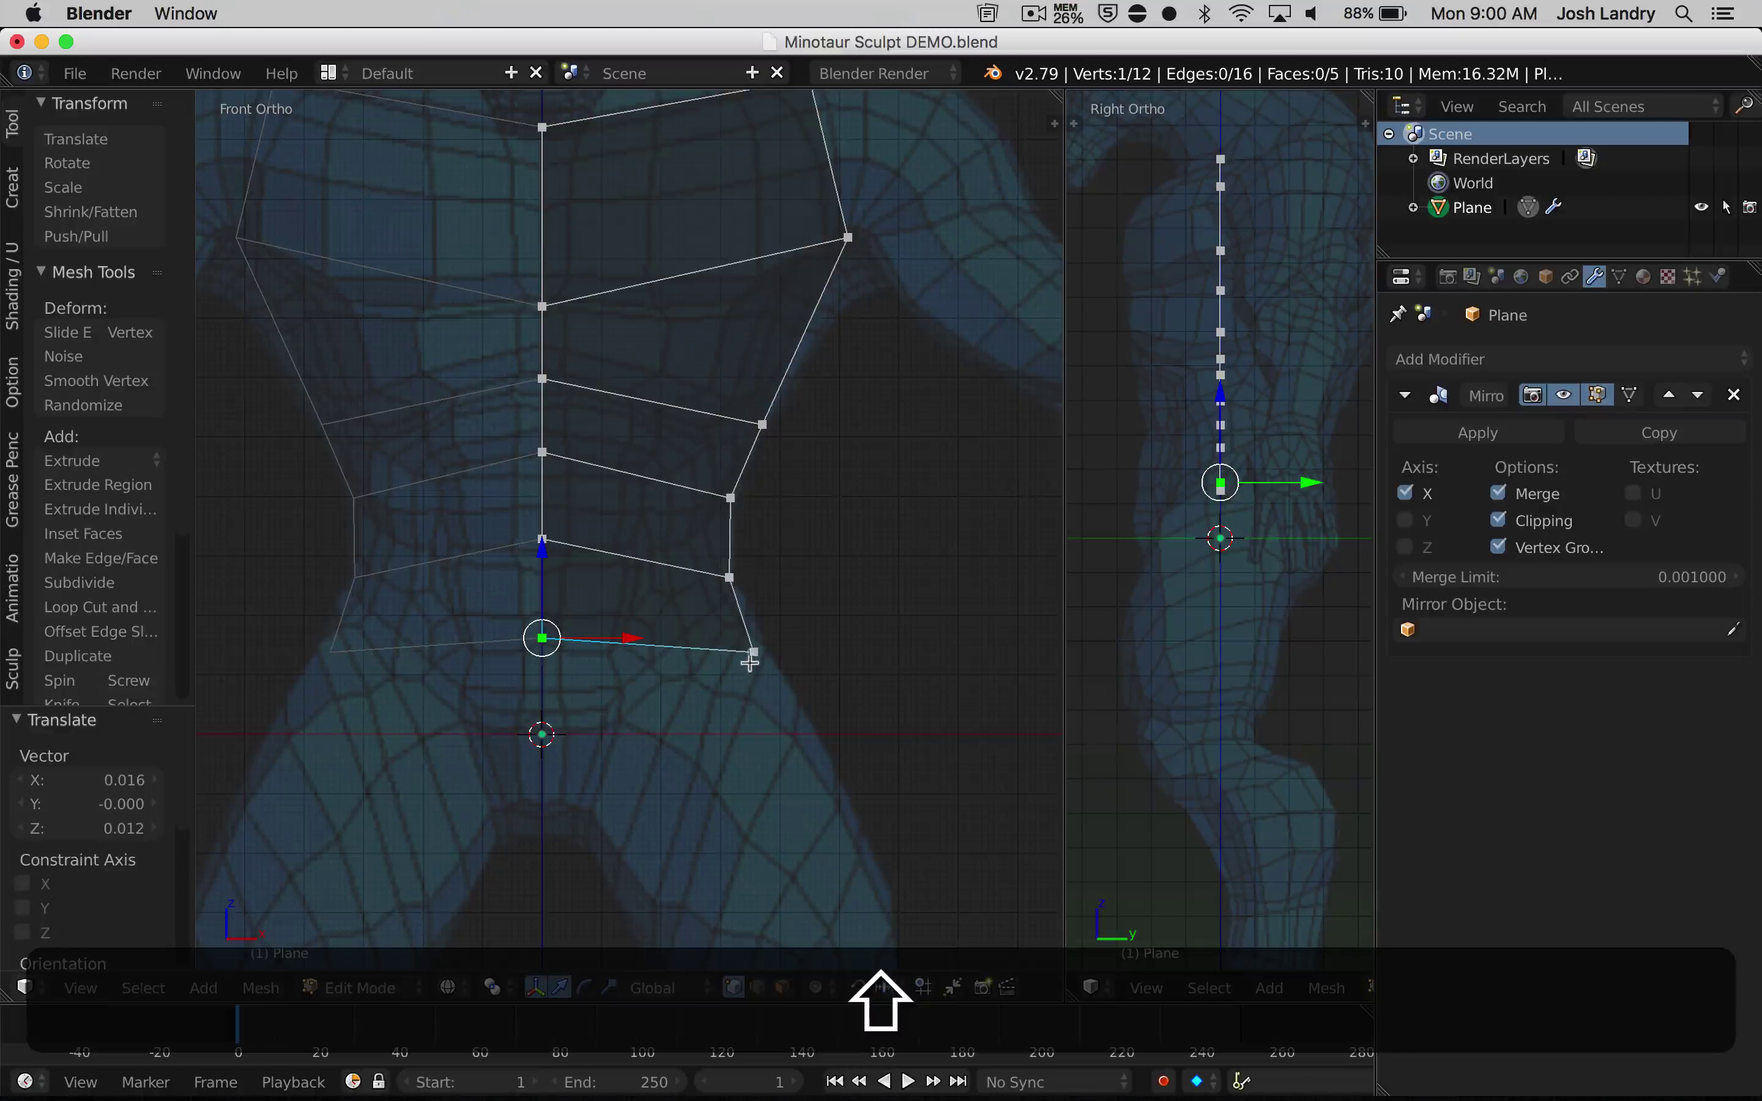
pyautogui.keyDown('shift'); pyautogui.rightClick(754, 651); pyautogui.keyUp('shift')
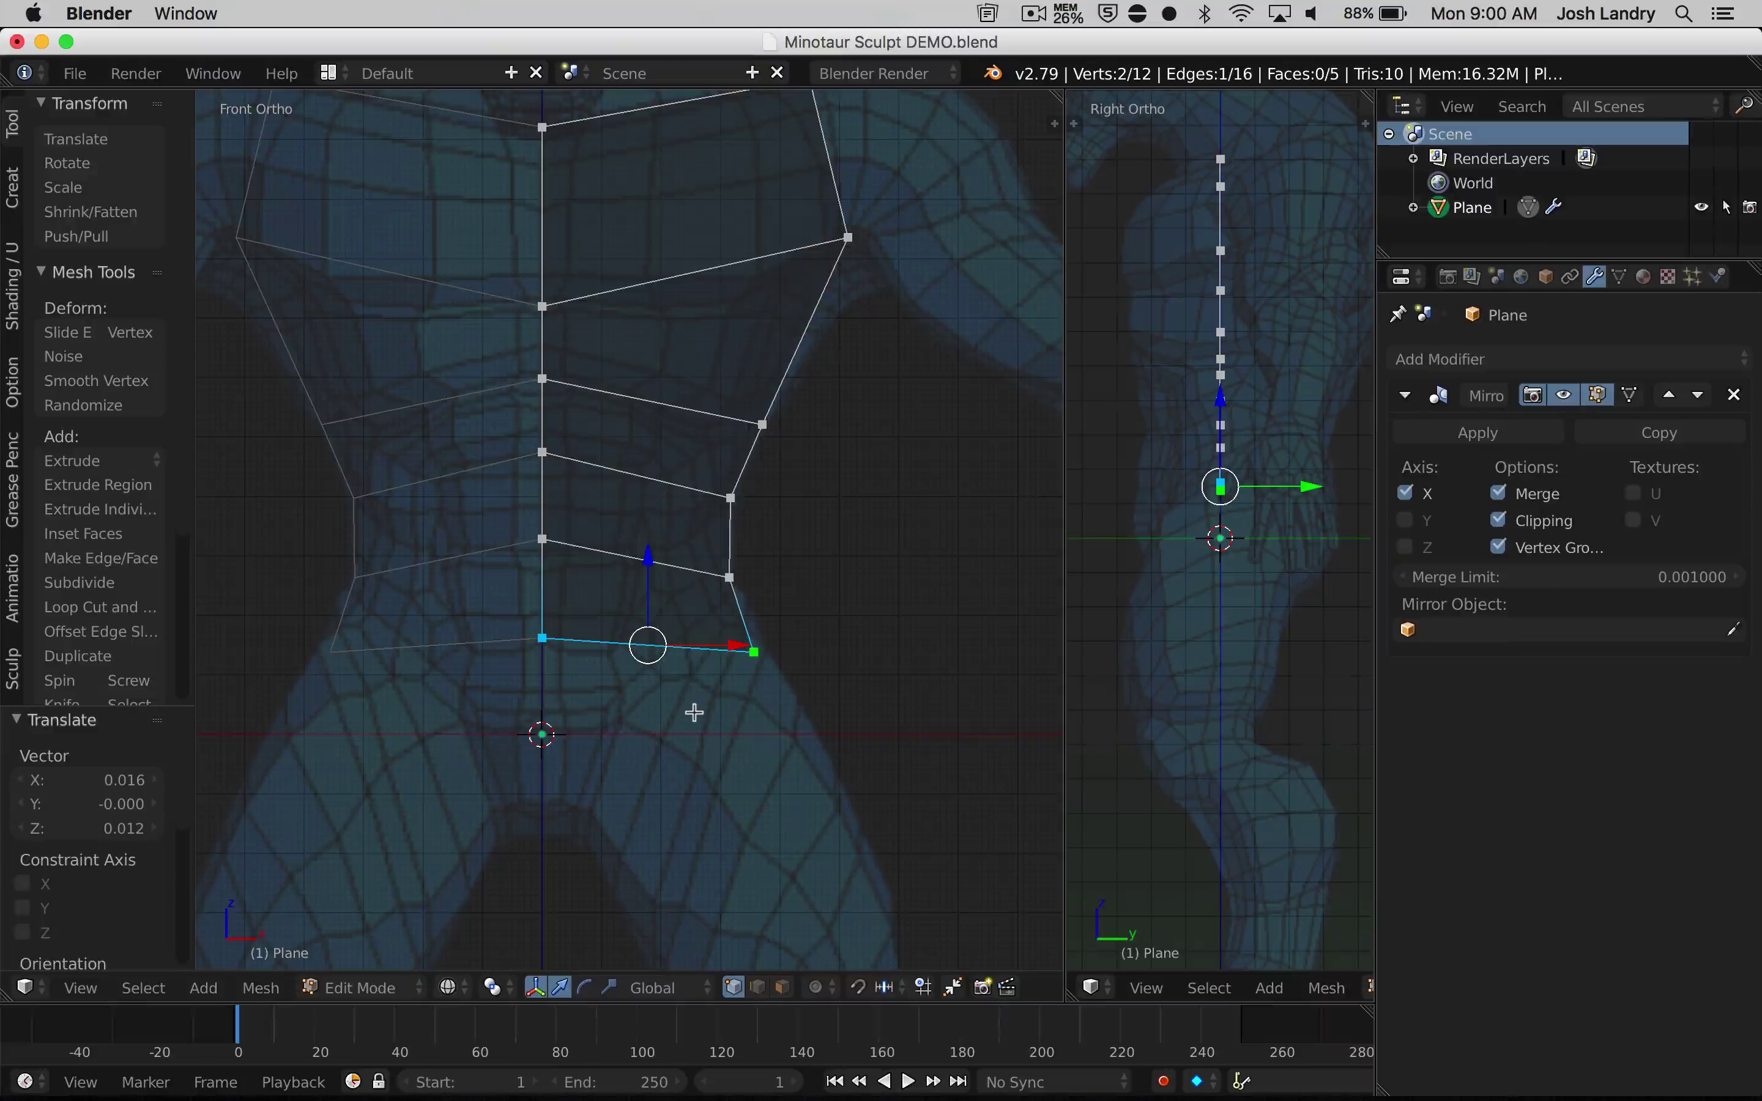
pyautogui.press('e')
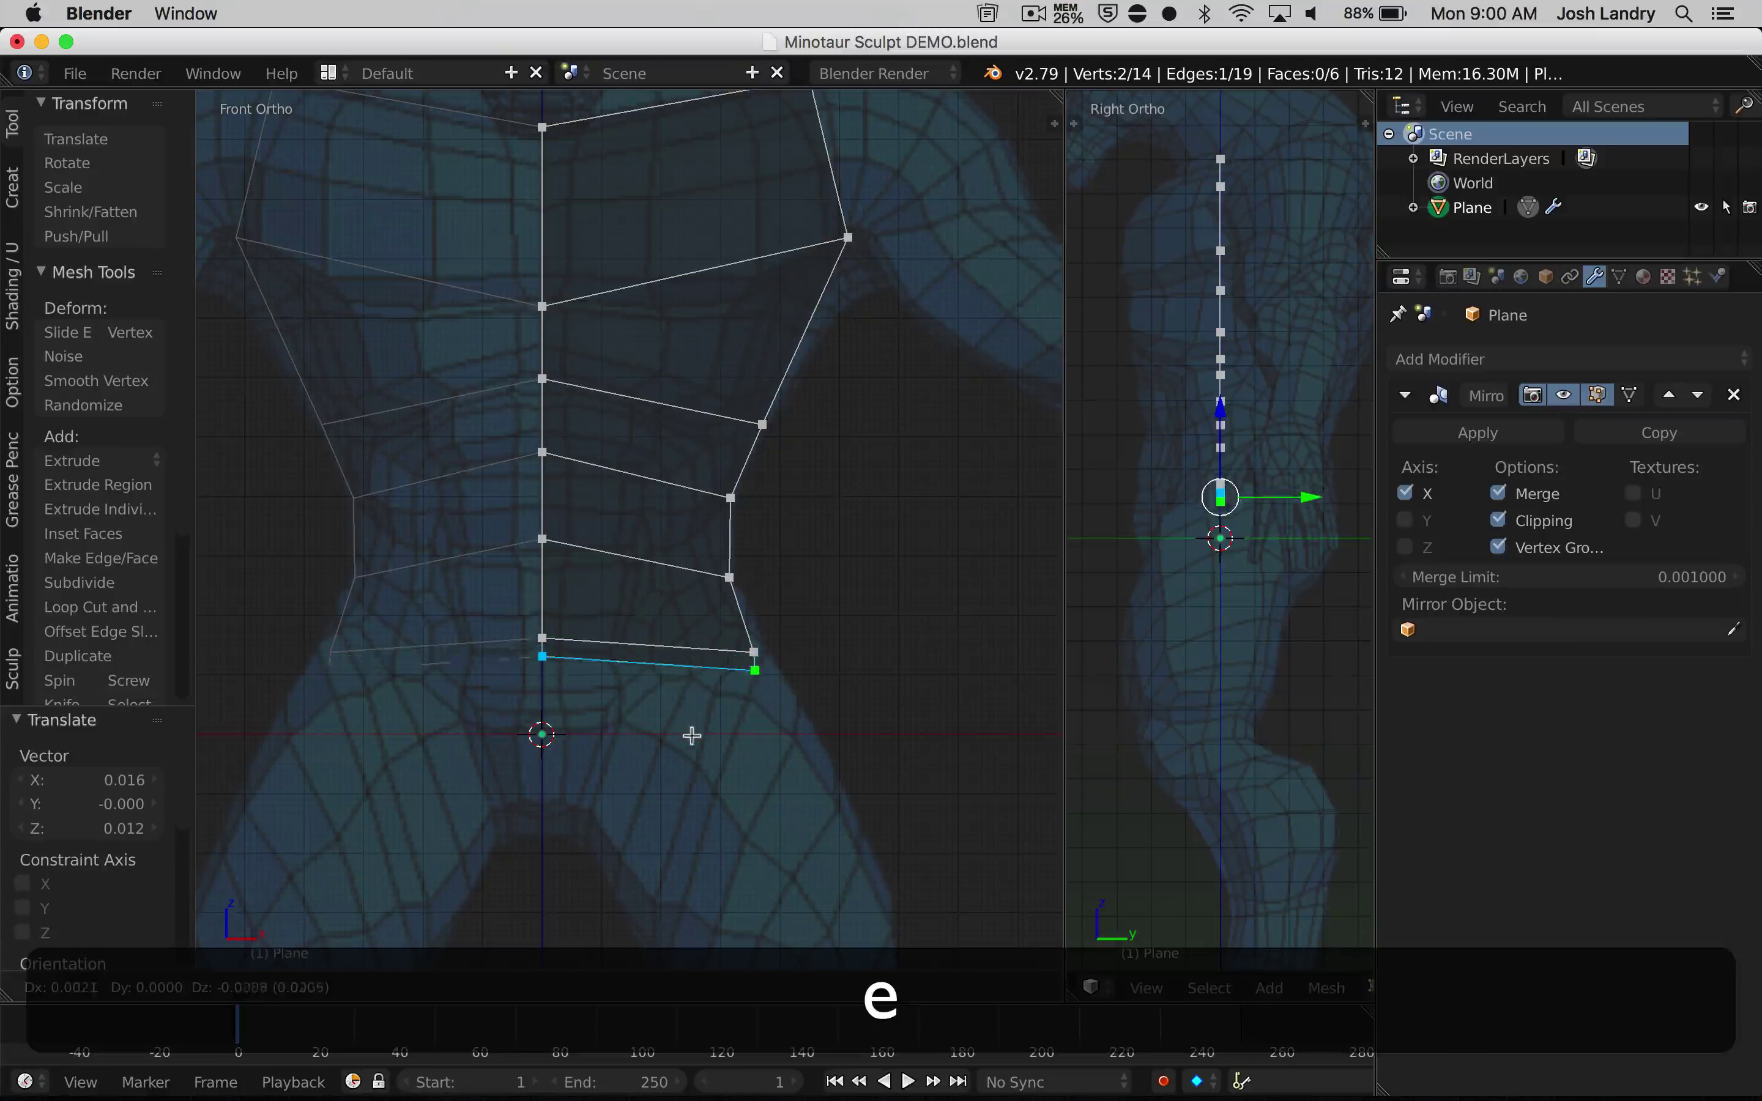
pyautogui.click(693, 776)
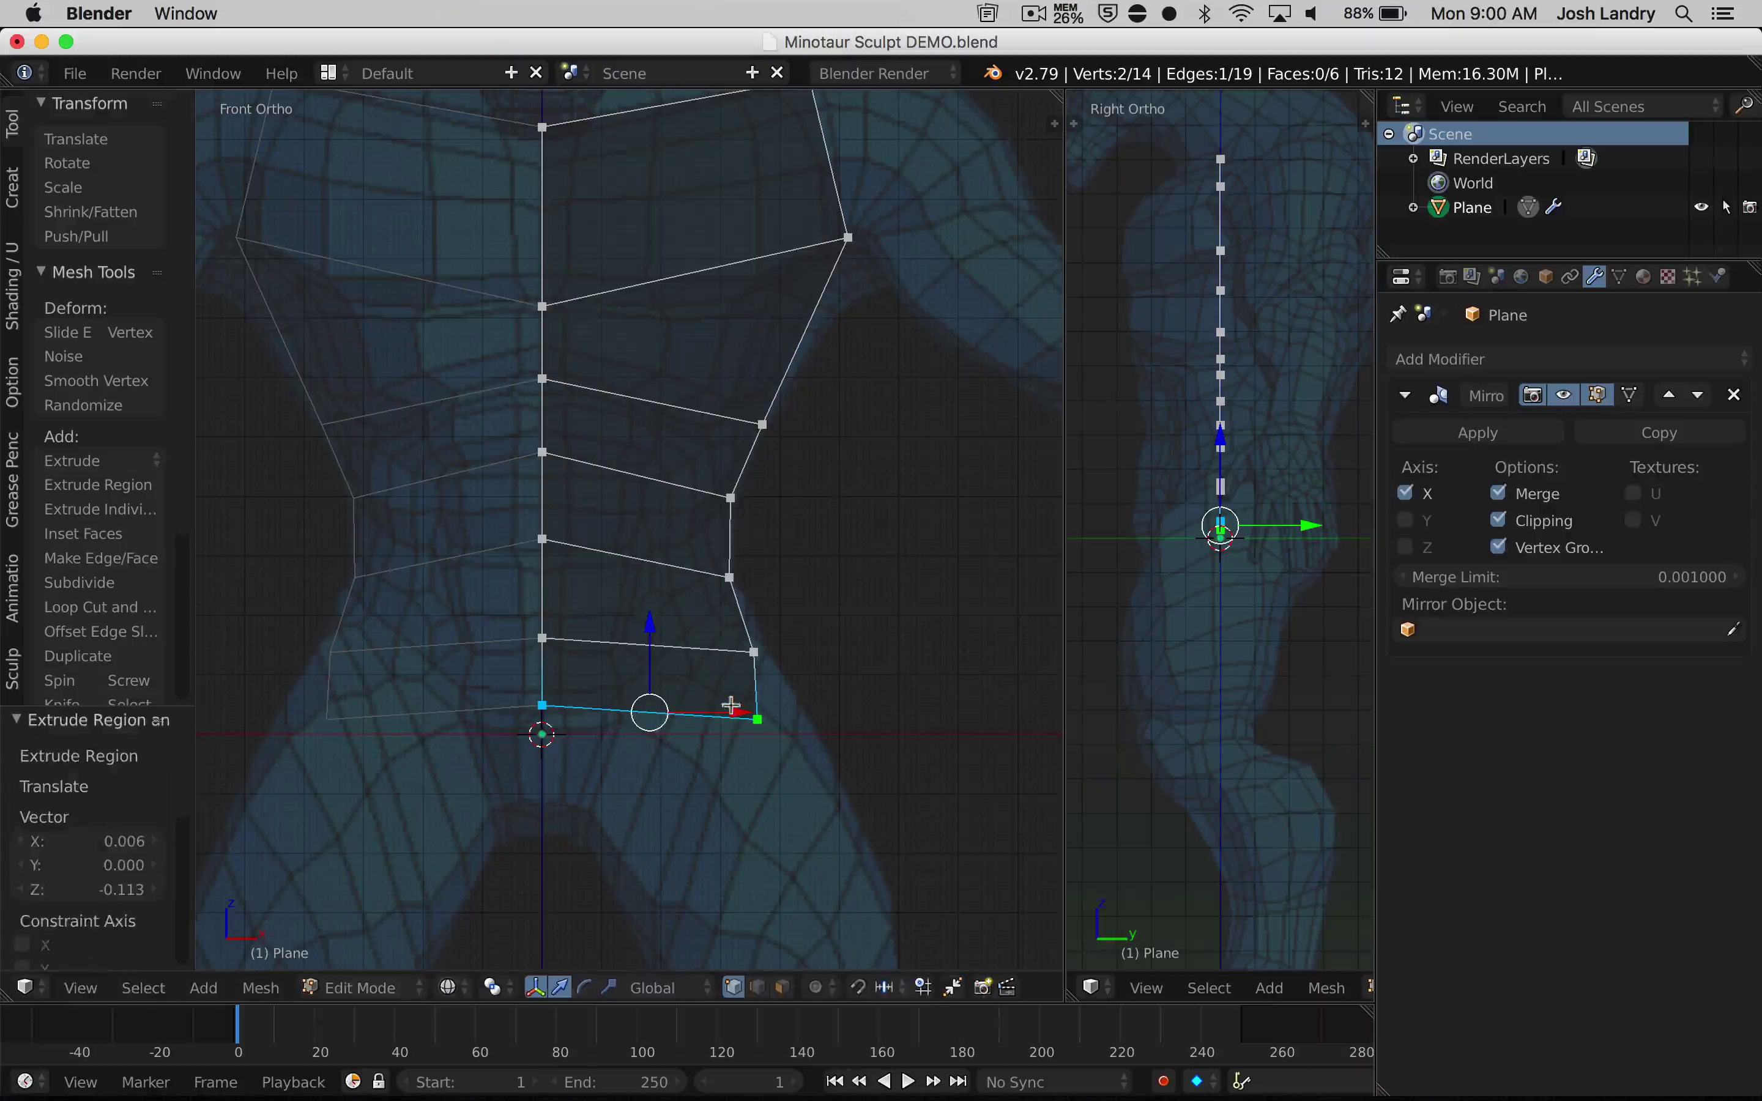
# Fit the hip outline by moving the upper hip vertex about X -0.004, Z 0.049 and the lower one about X 0.010, Z 0.117
pyautogui.rightClick(755, 654)
pyautogui.press('g')
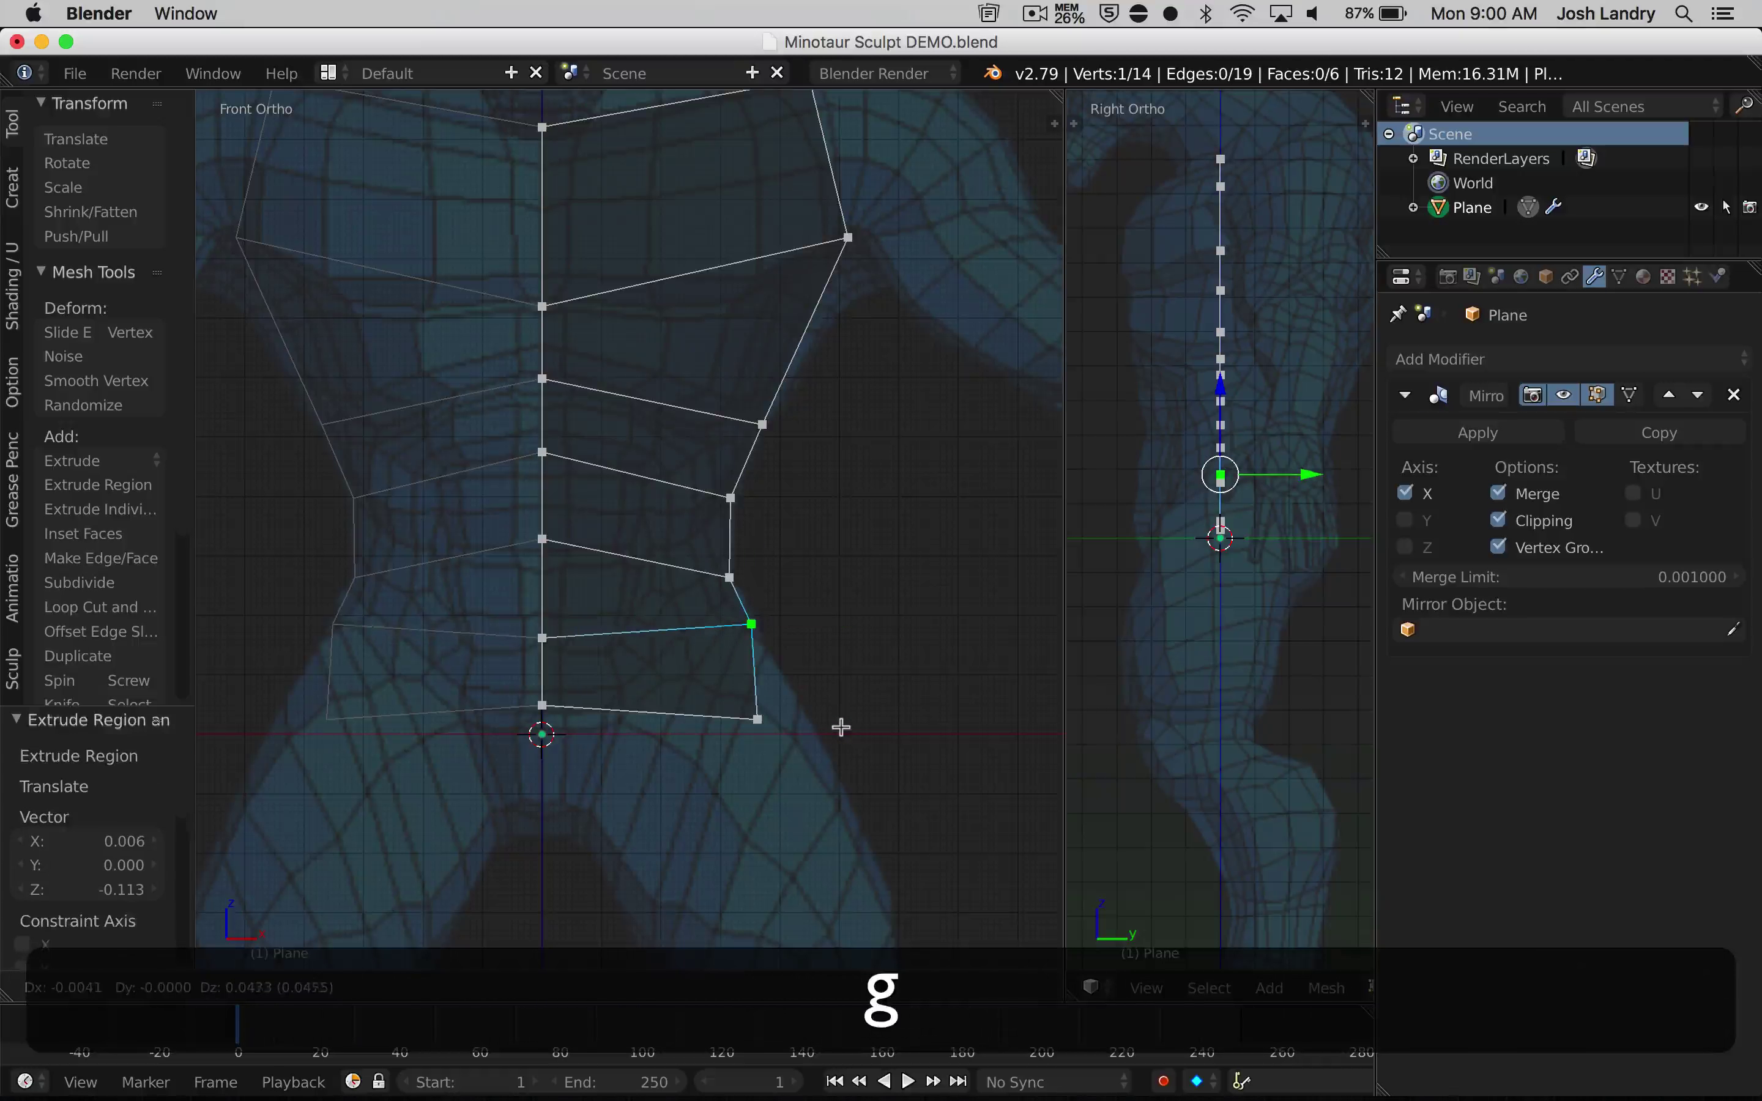
pyautogui.click(791, 742)
pyautogui.rightClick(759, 721)
pyautogui.press('g')
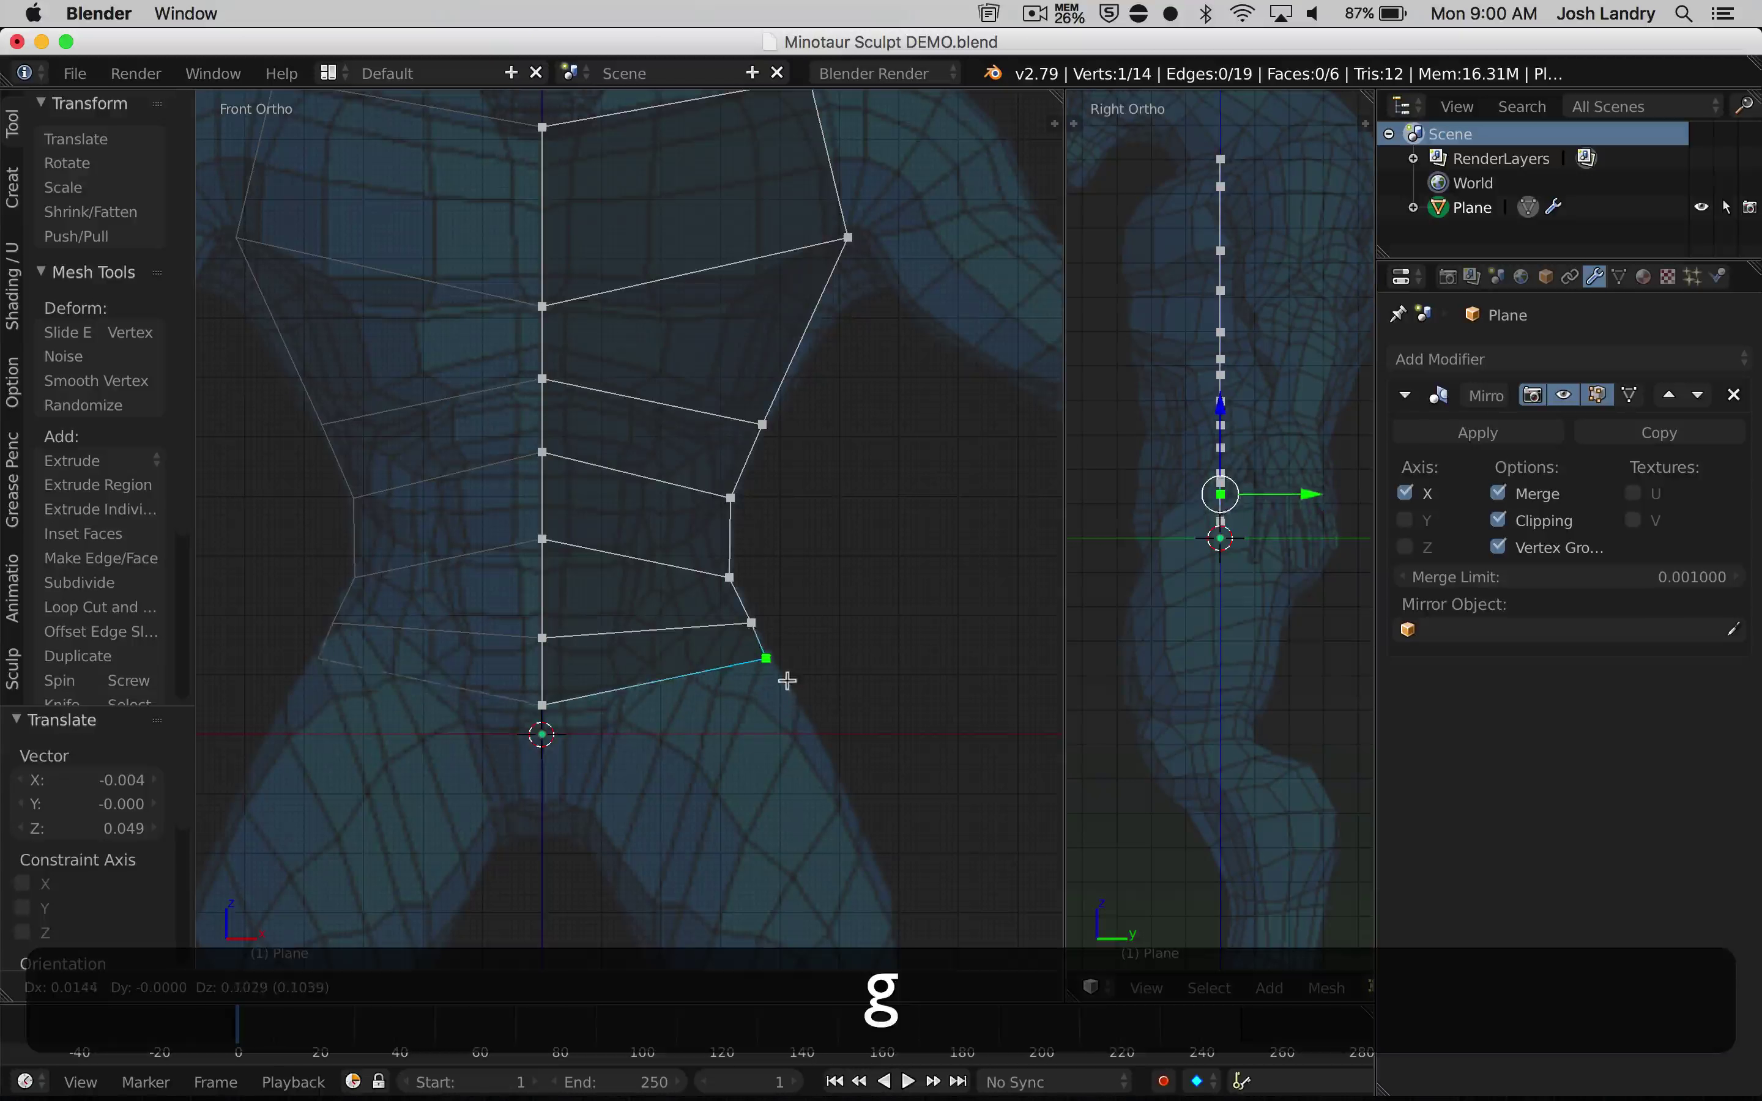
pyautogui.click(784, 672)
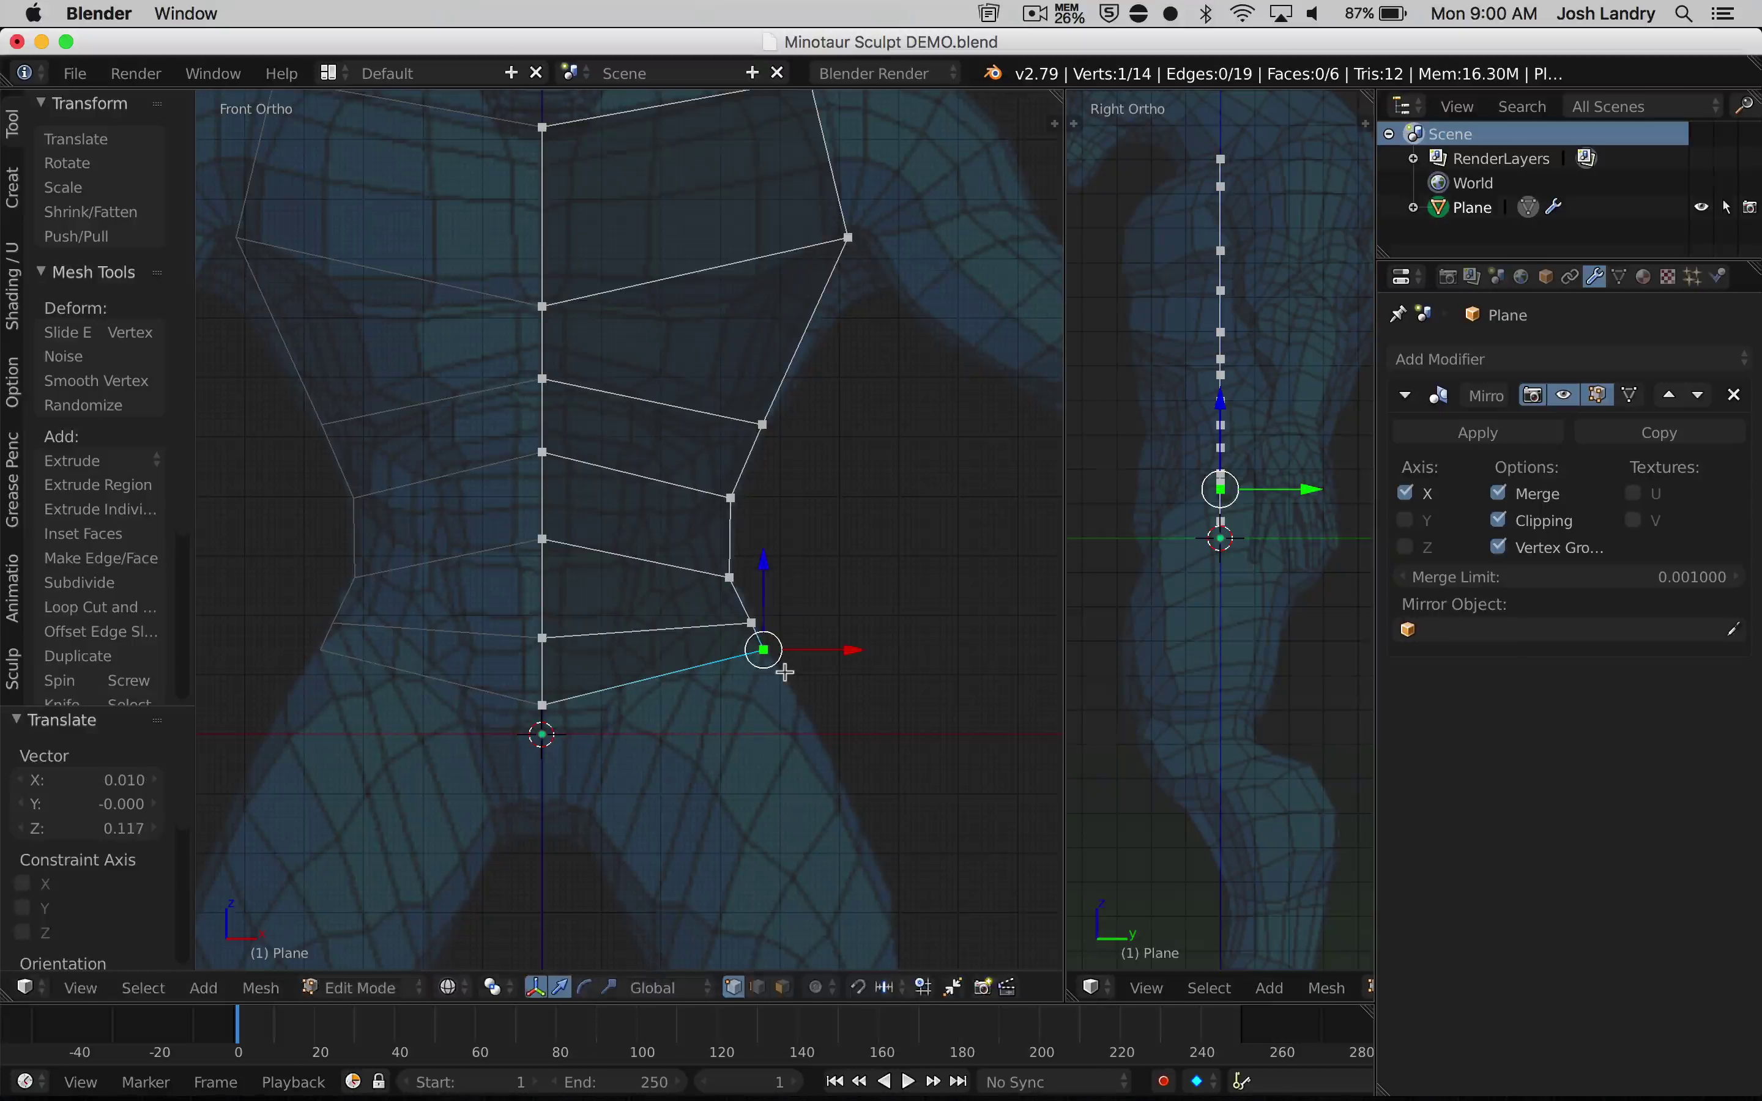
# Lower the bottom centre vertex of the pelvis by about 0.058 along the Z axis only
pyautogui.rightClick(570, 691)
pyautogui.press('g')
pyautogui.press('z')
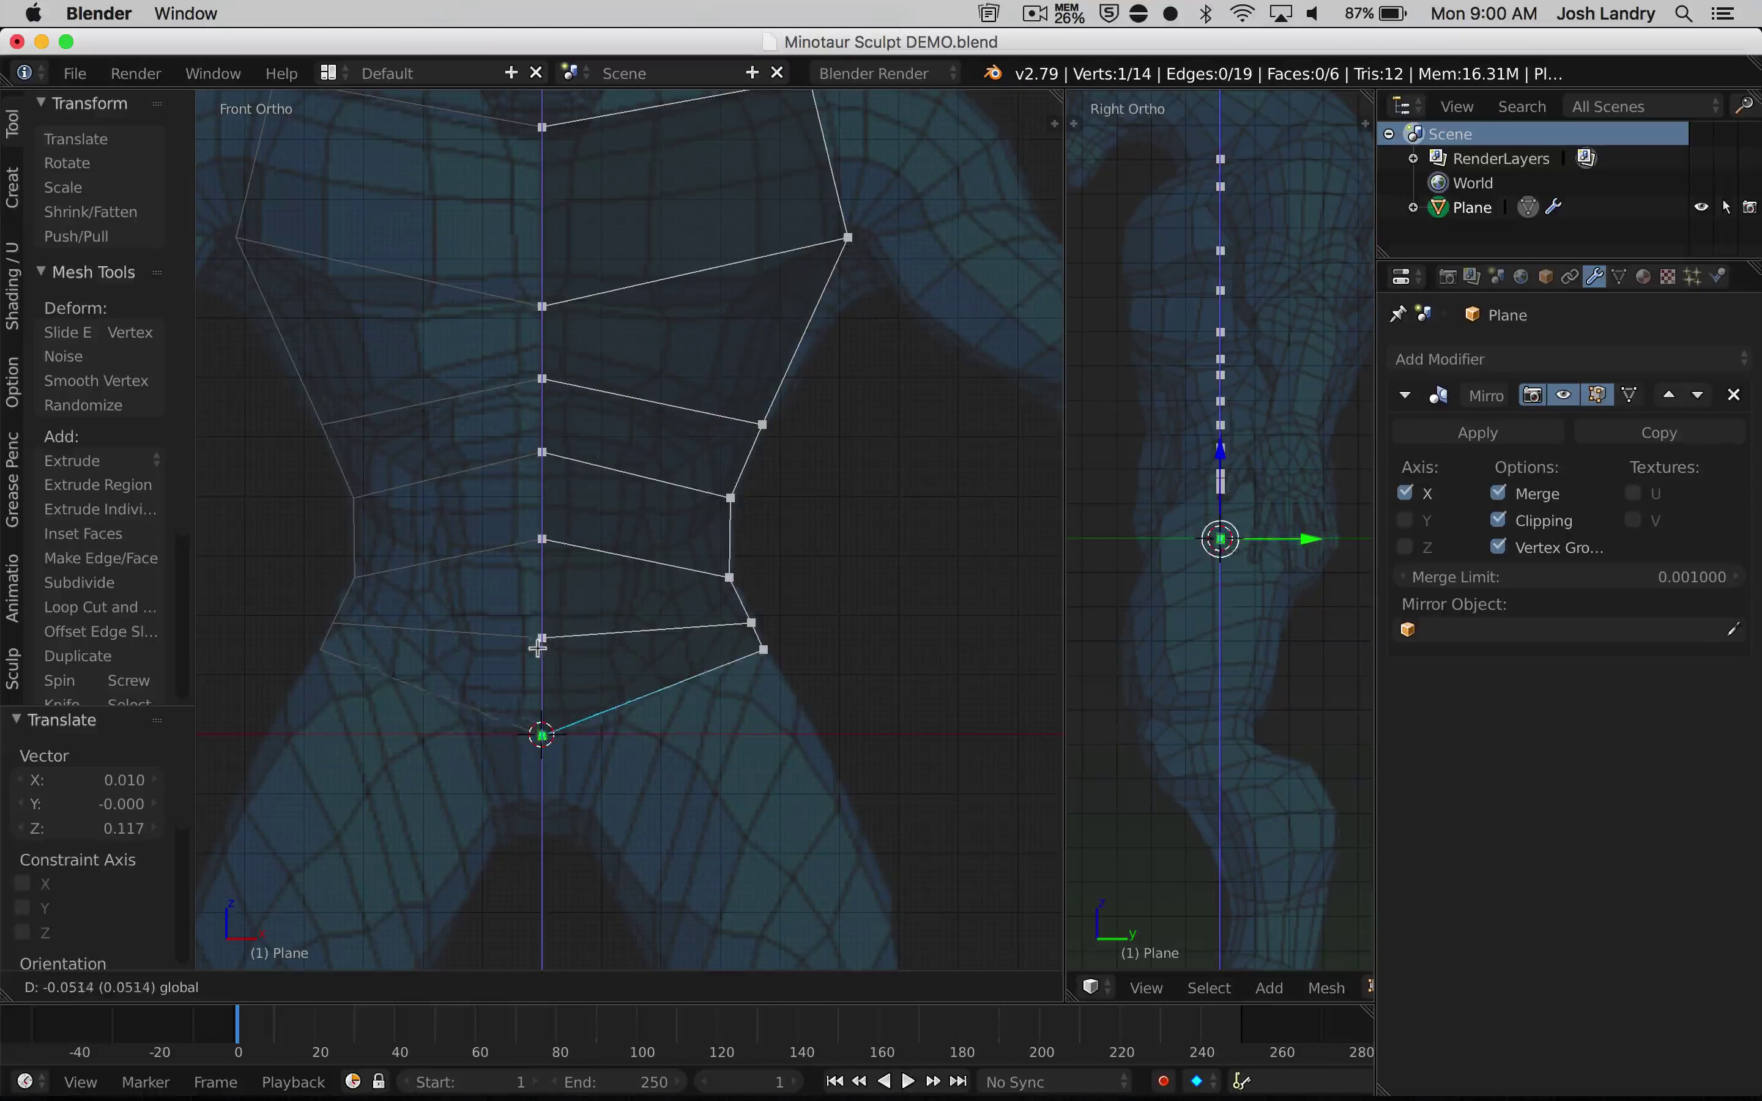
pyautogui.click(535, 651)
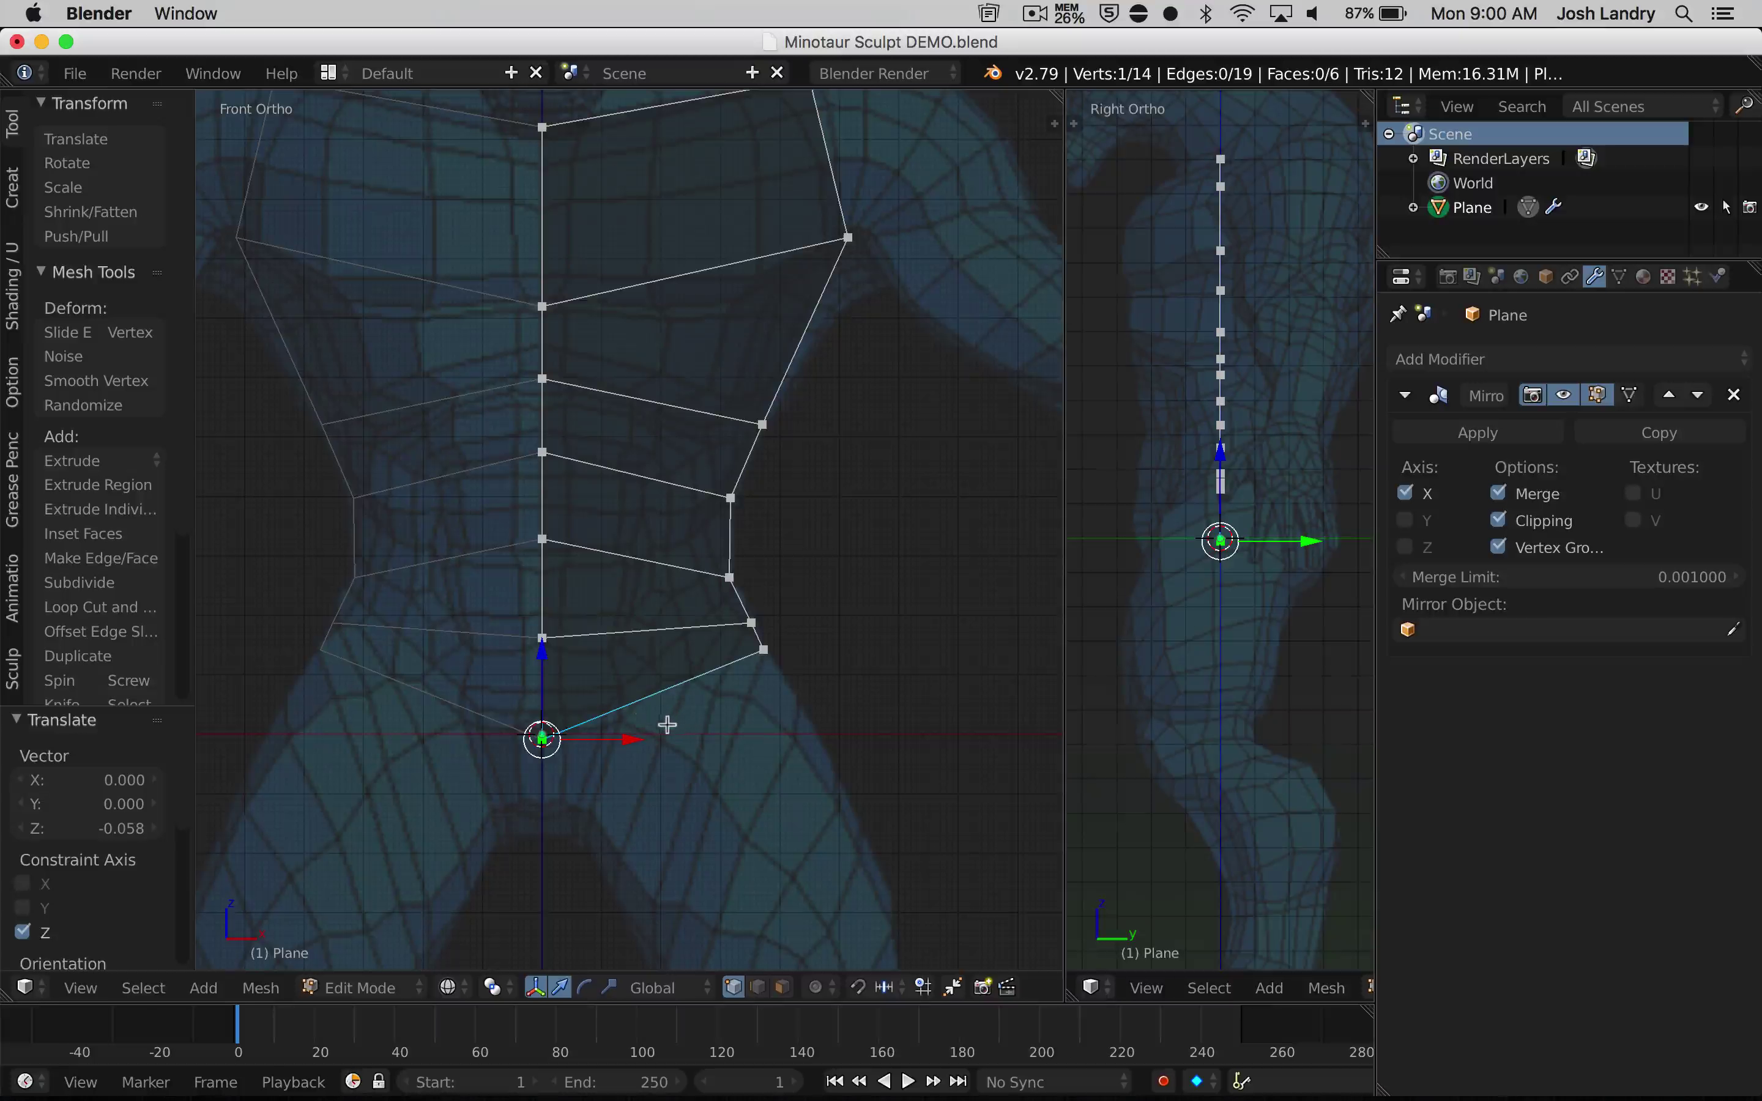
# Extrude the pelvis's bottom edge by about X -0.008, Z -0.156 and move its outer vertex about X -0.296, Z -0.144 to the crotch
pyautogui.keyDown('shift'); pyautogui.rightClick(764, 651); pyautogui.keyUp('shift')
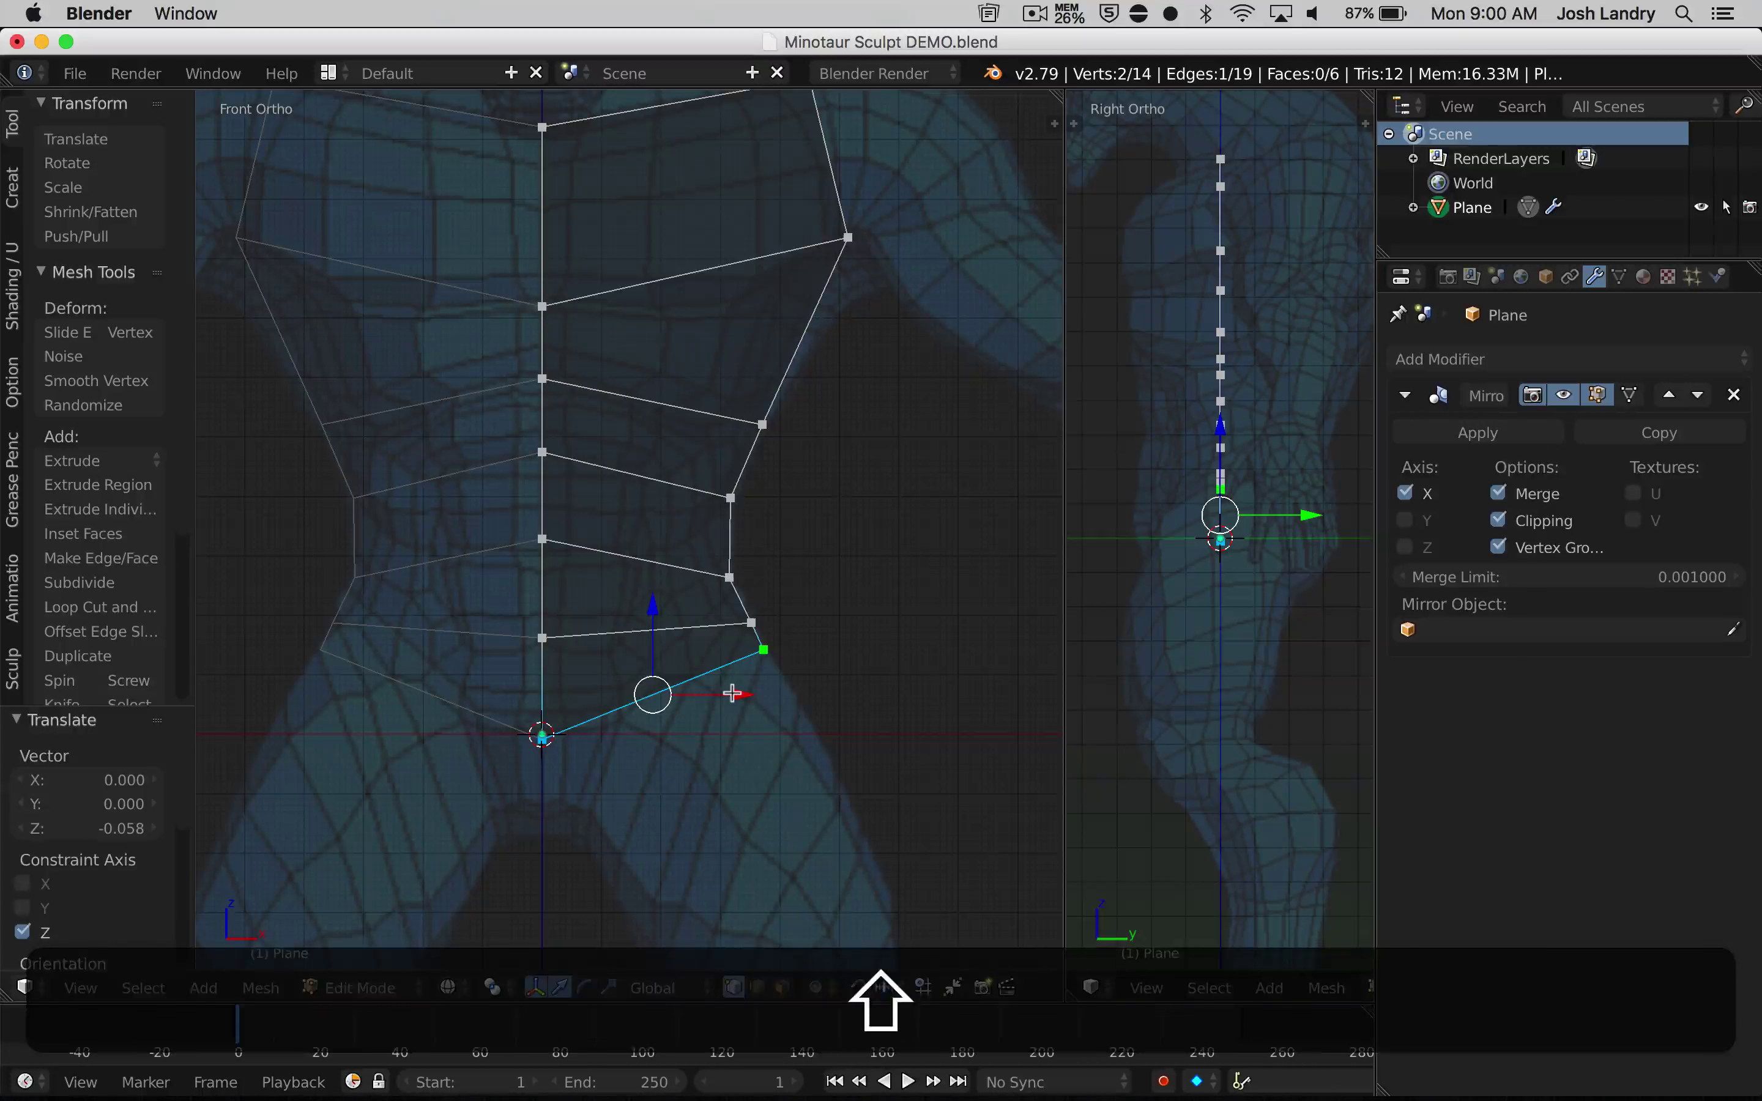
pyautogui.press('e')
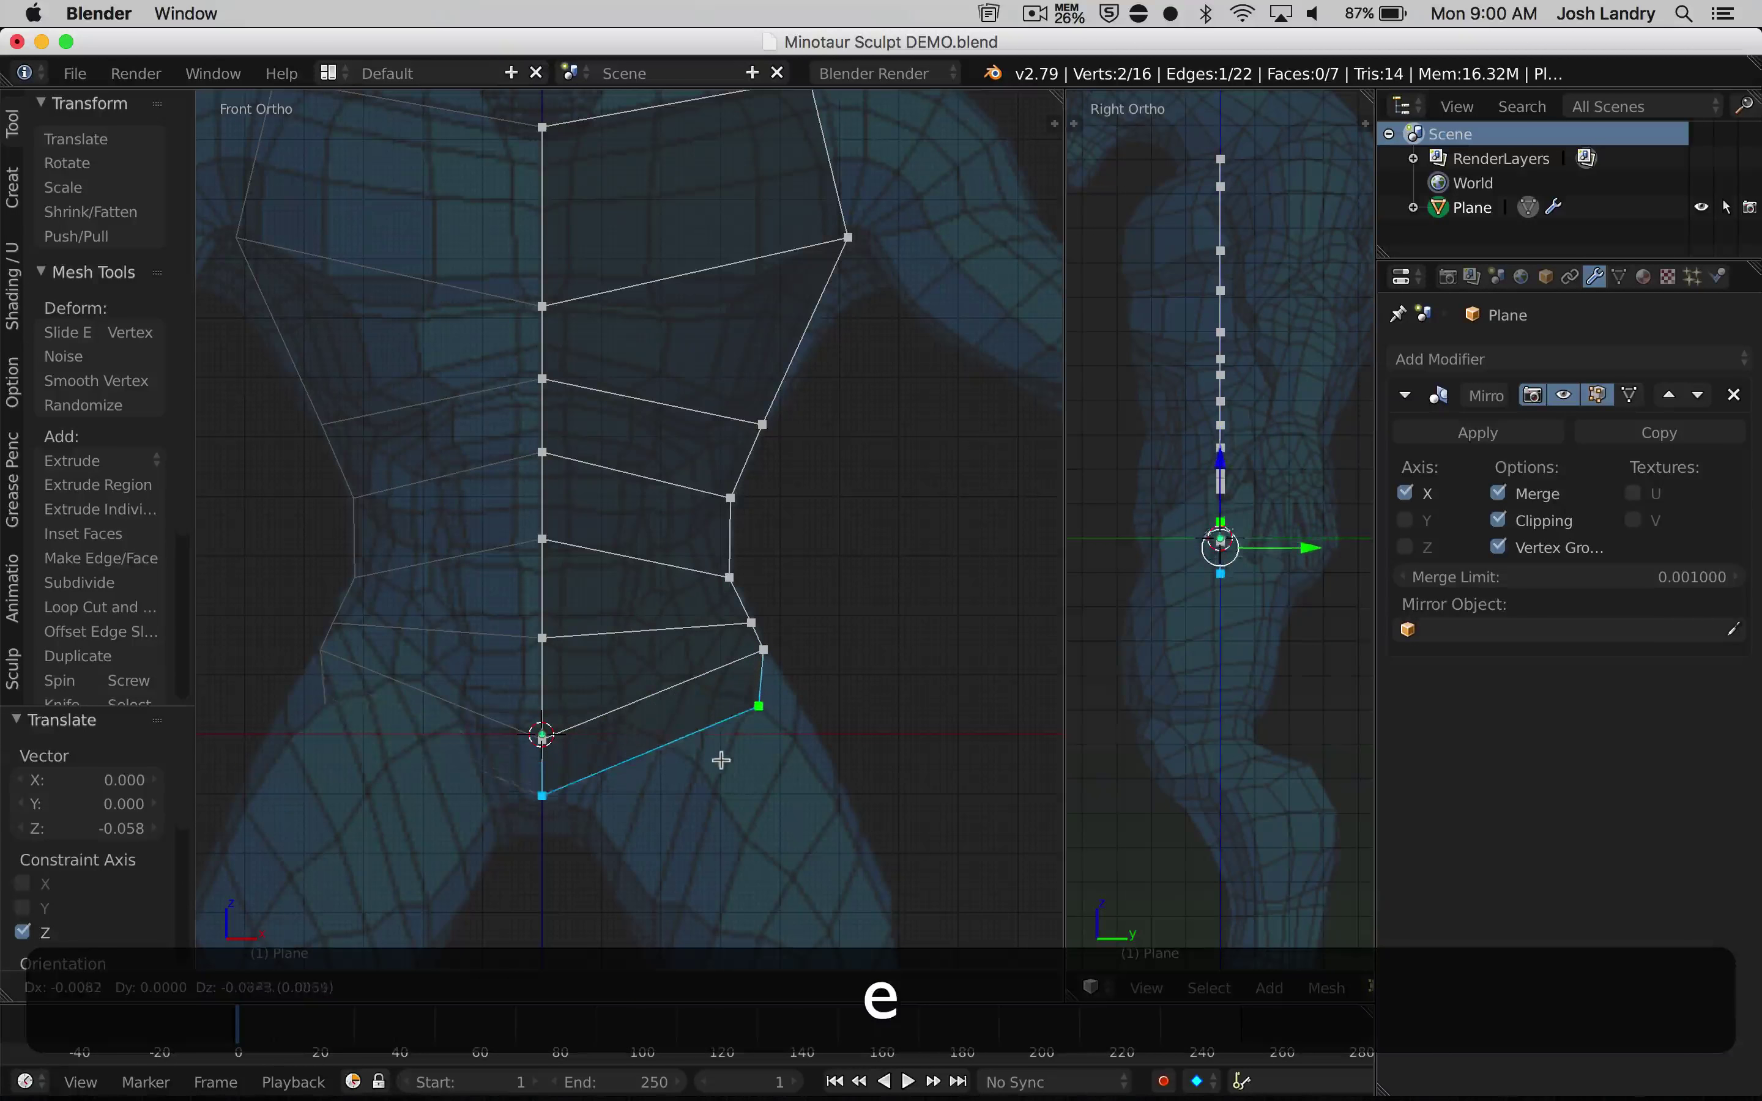
pyautogui.click(721, 794)
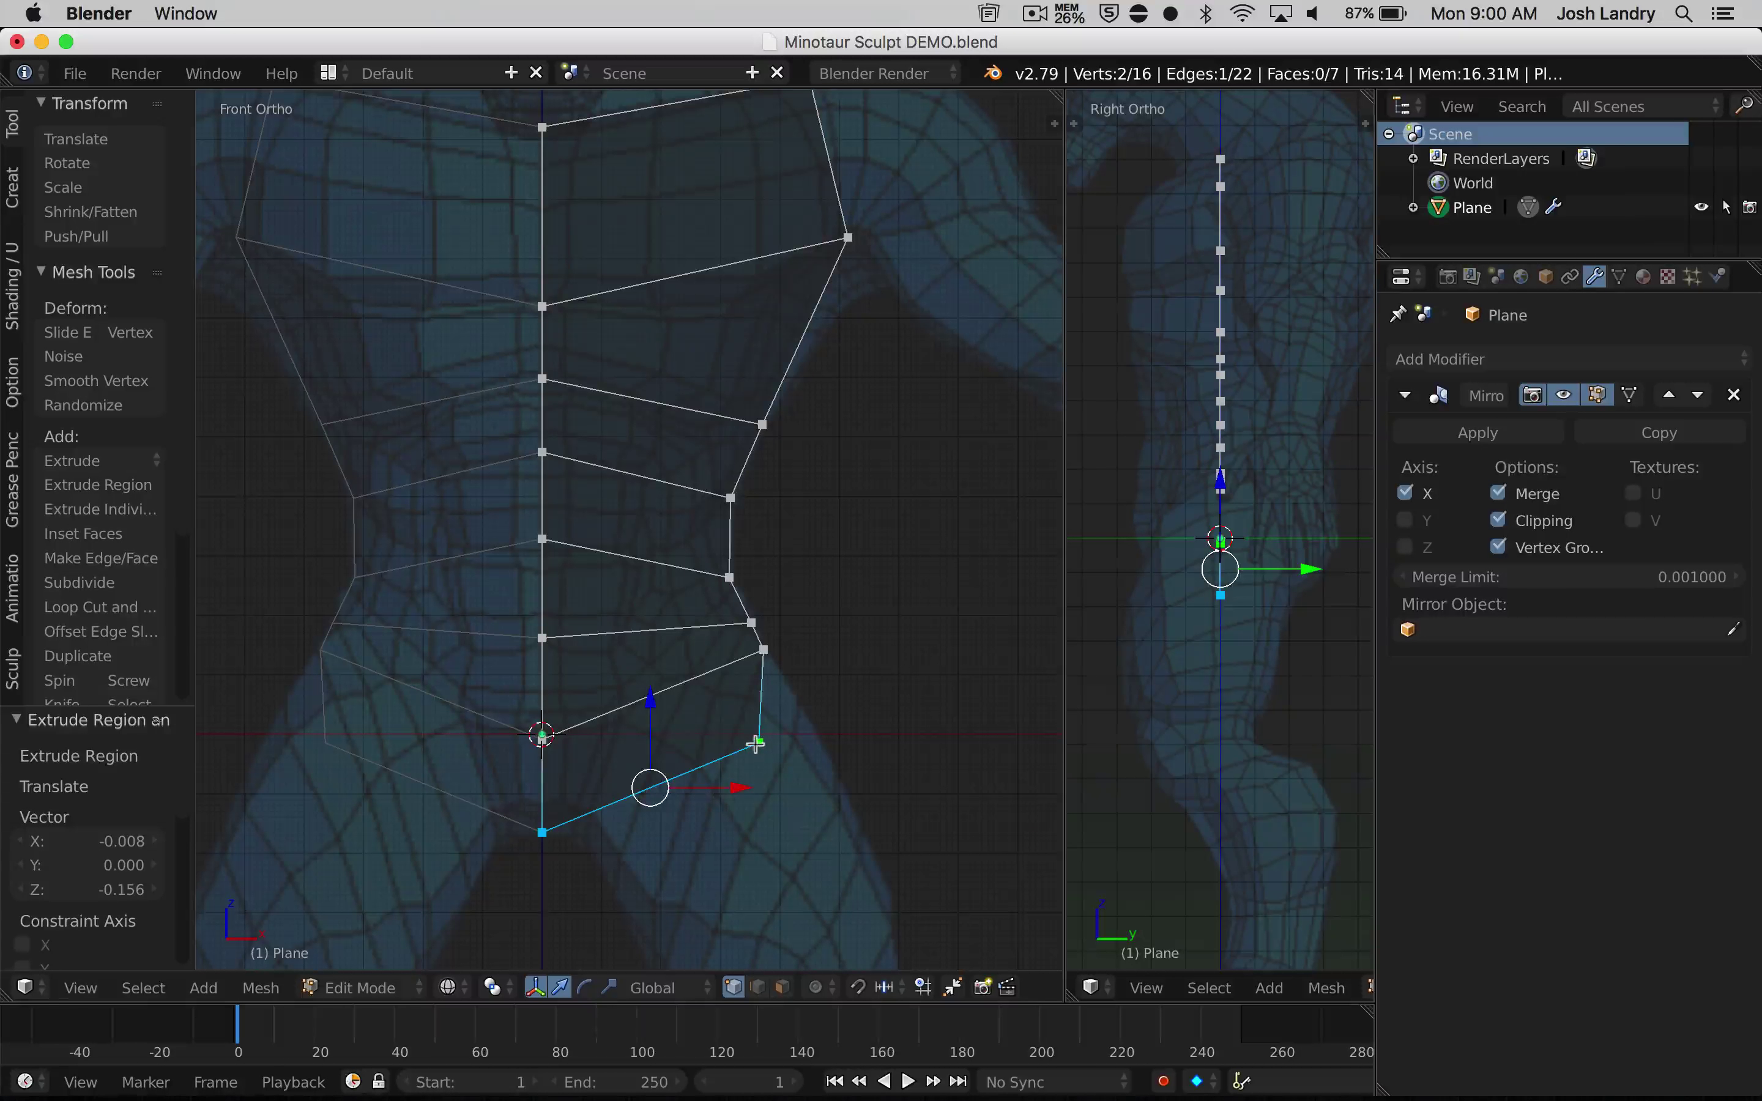
pyautogui.rightClick(759, 744)
pyautogui.press('g')
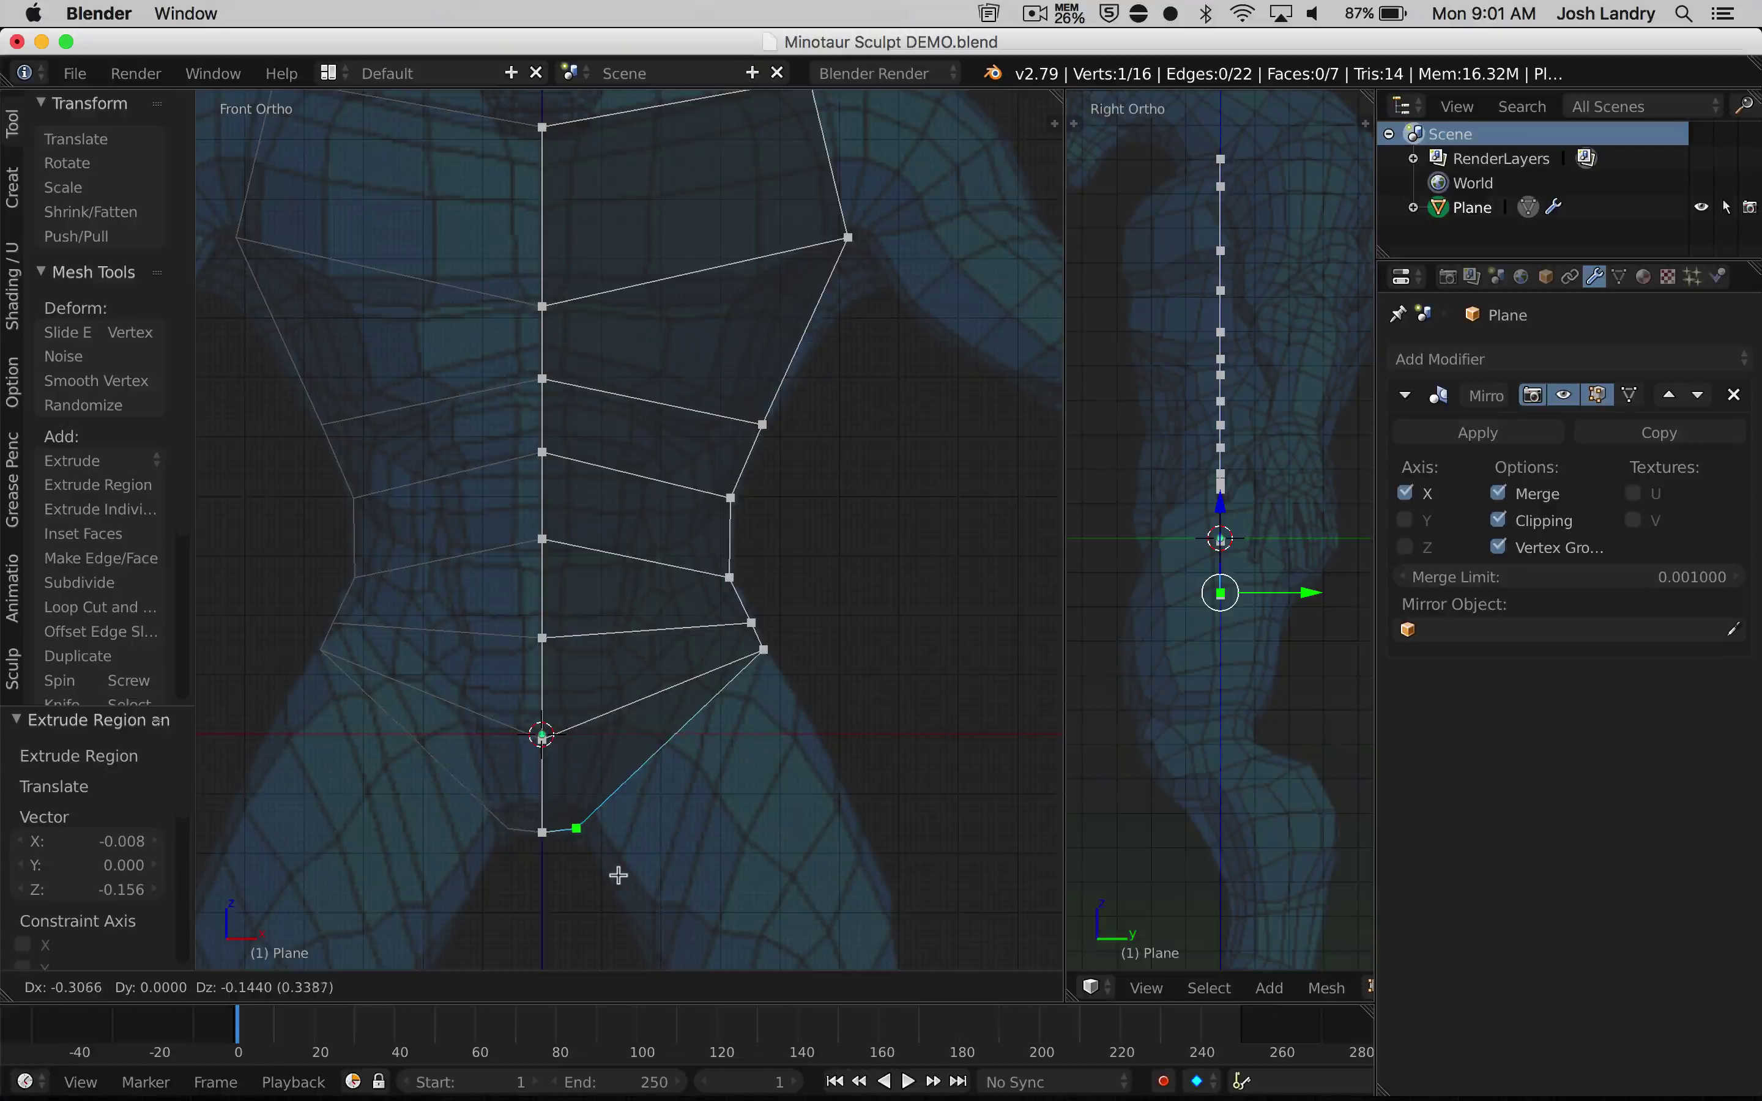
pyautogui.click(625, 874)
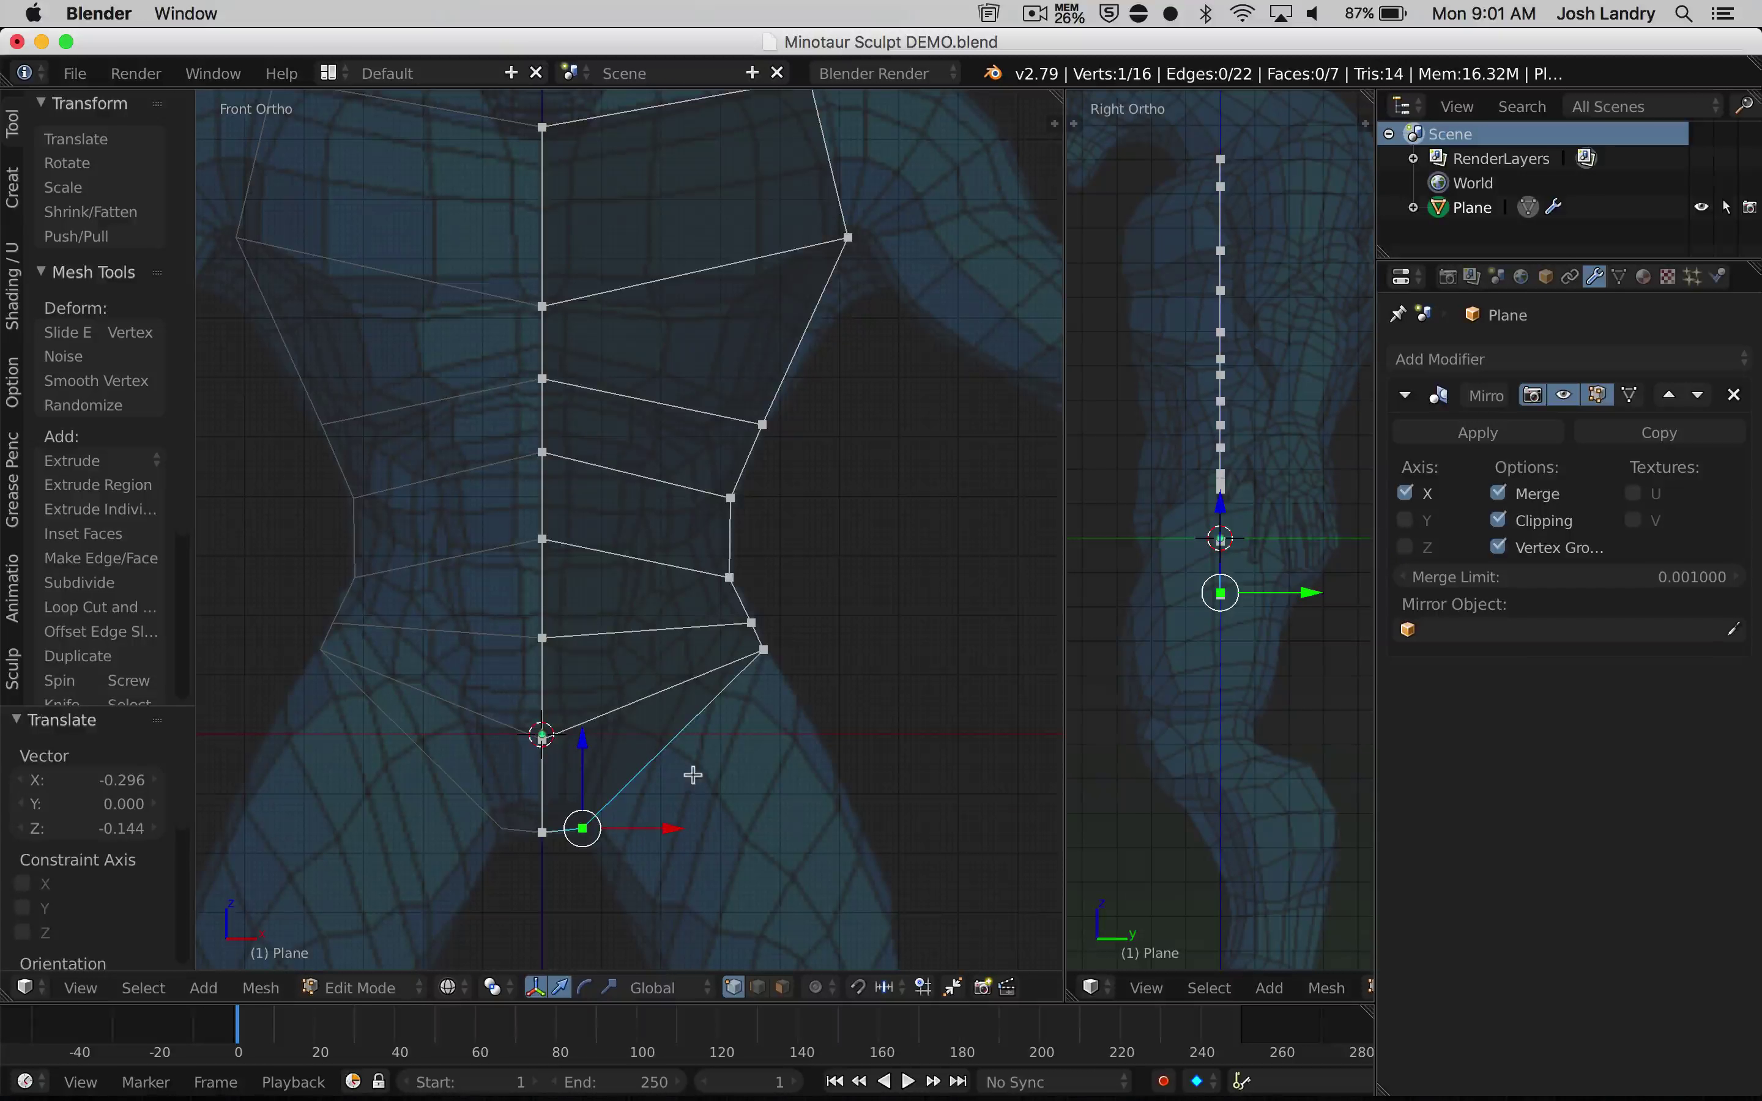
# Deselect all vertices and widen the right side view next to the front view
pyautogui.press('a')
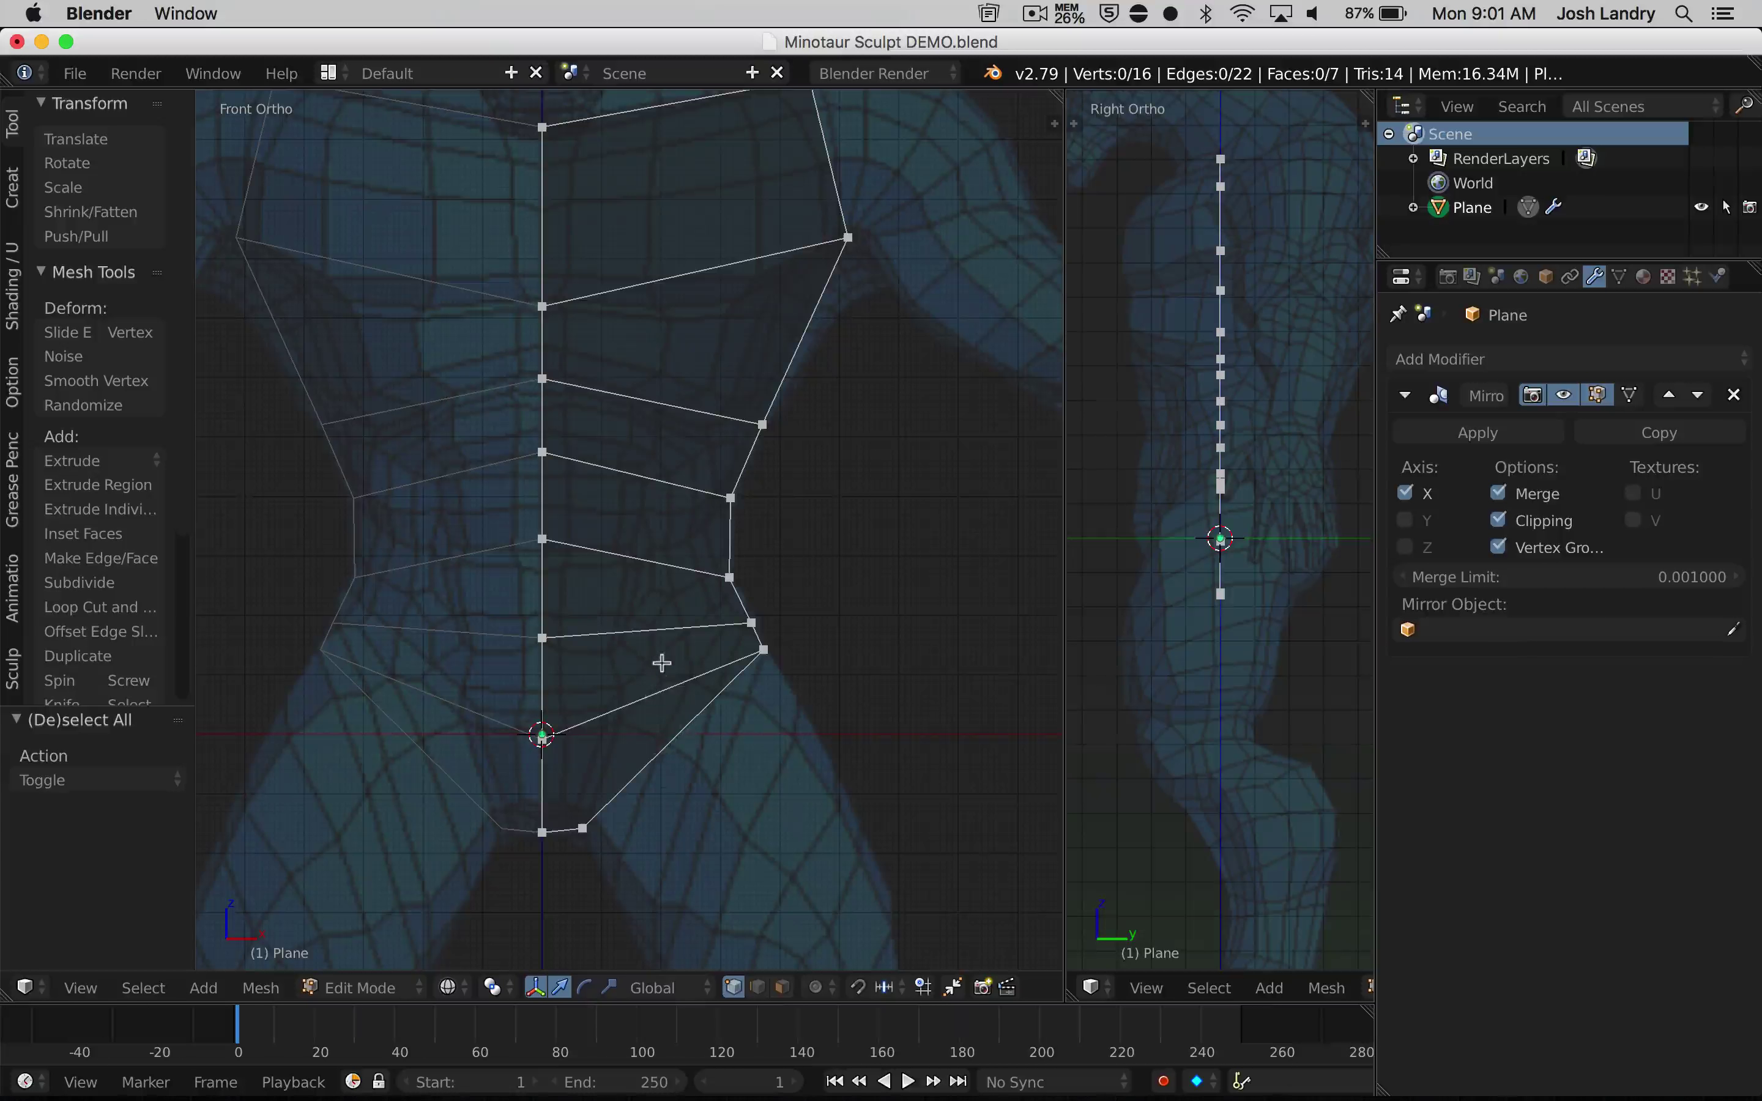
pyautogui.scroll(-2, 661, 663)
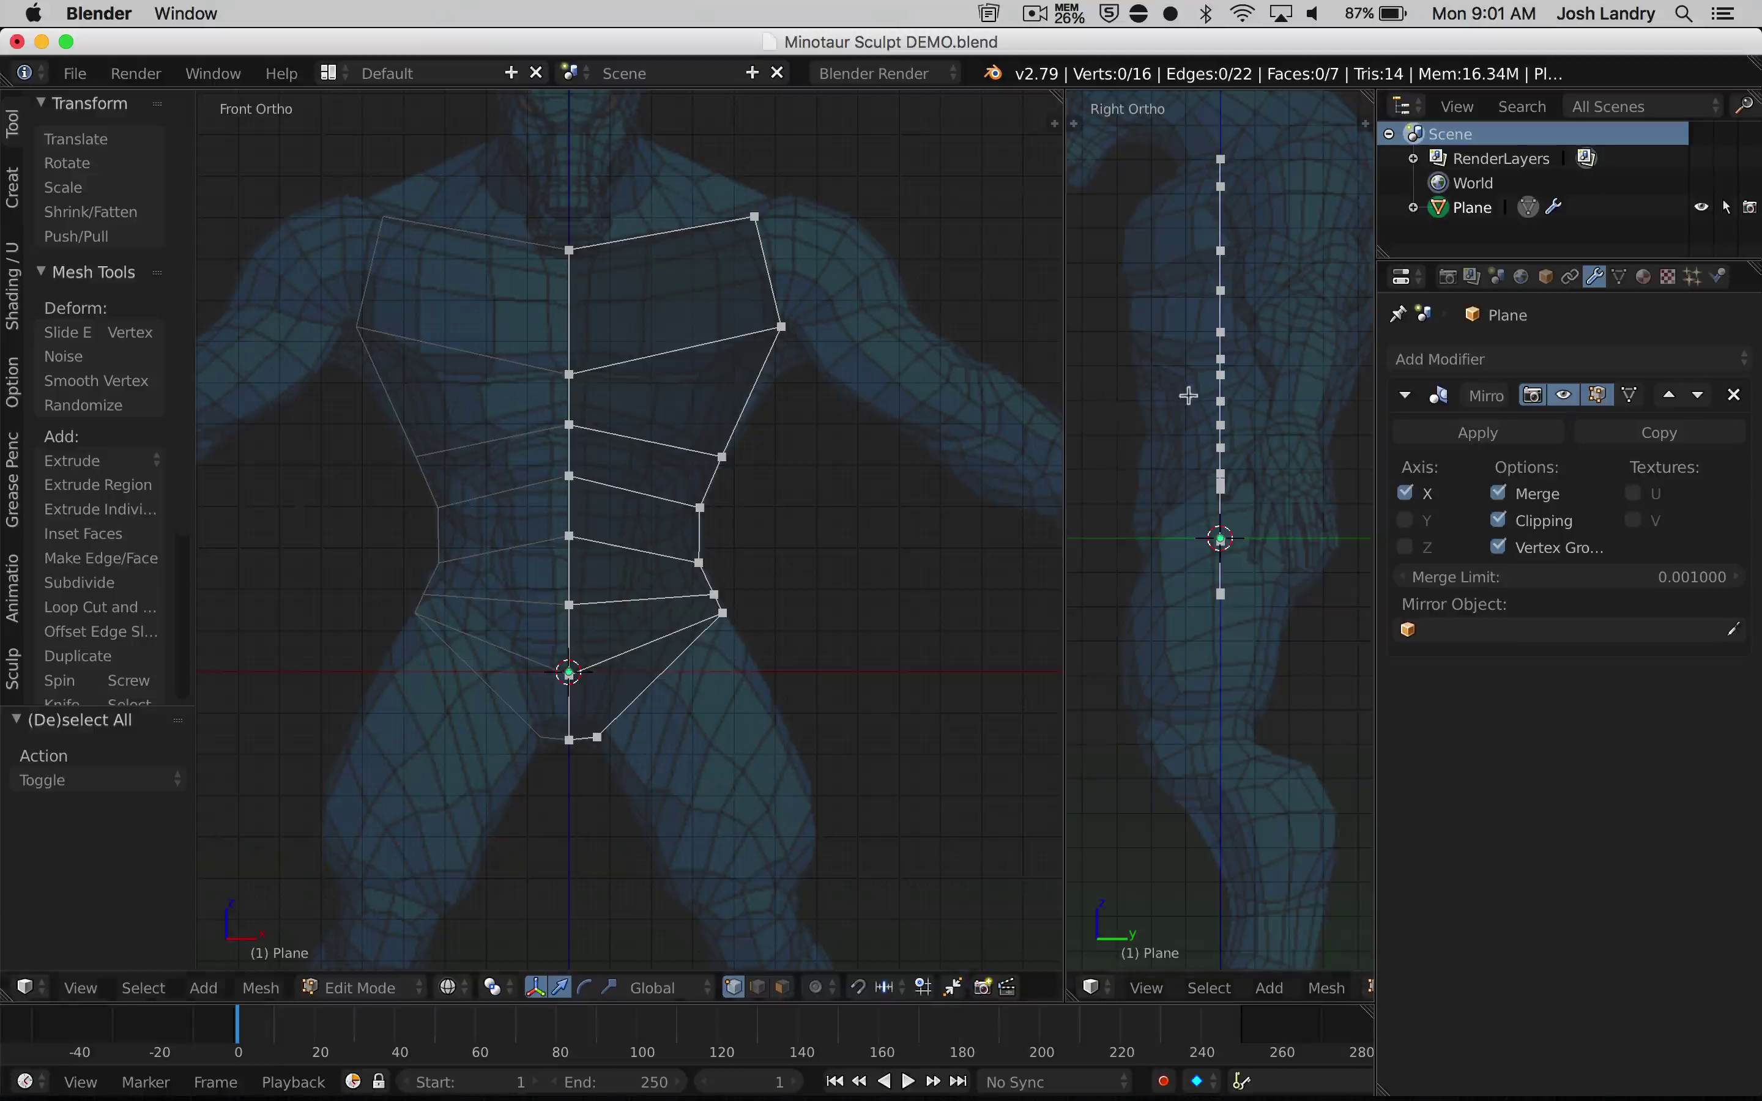
pyautogui.moveTo(1063, 393); pyautogui.dragTo(786, 394)
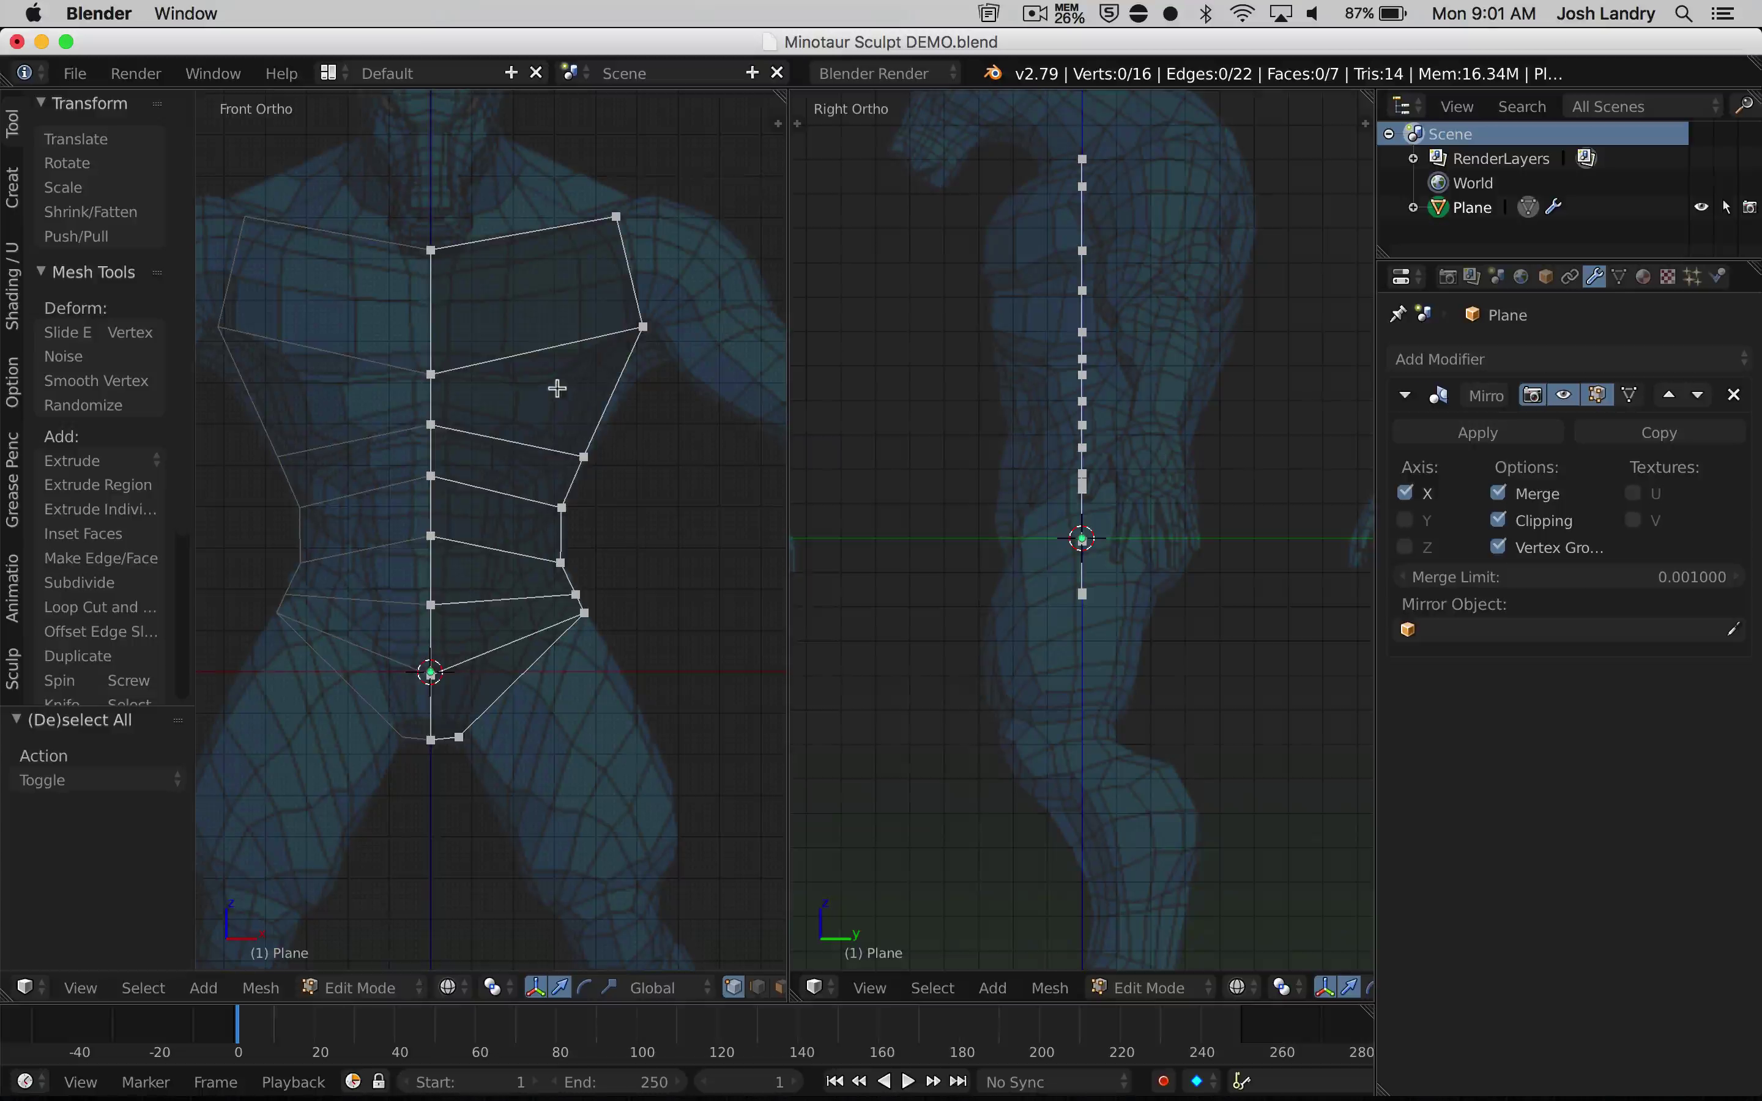
# Examine the flat torso in Object Mode with solid shading from an angled perspective, and return to the wireframe right side view
pyautogui.press('Tab')
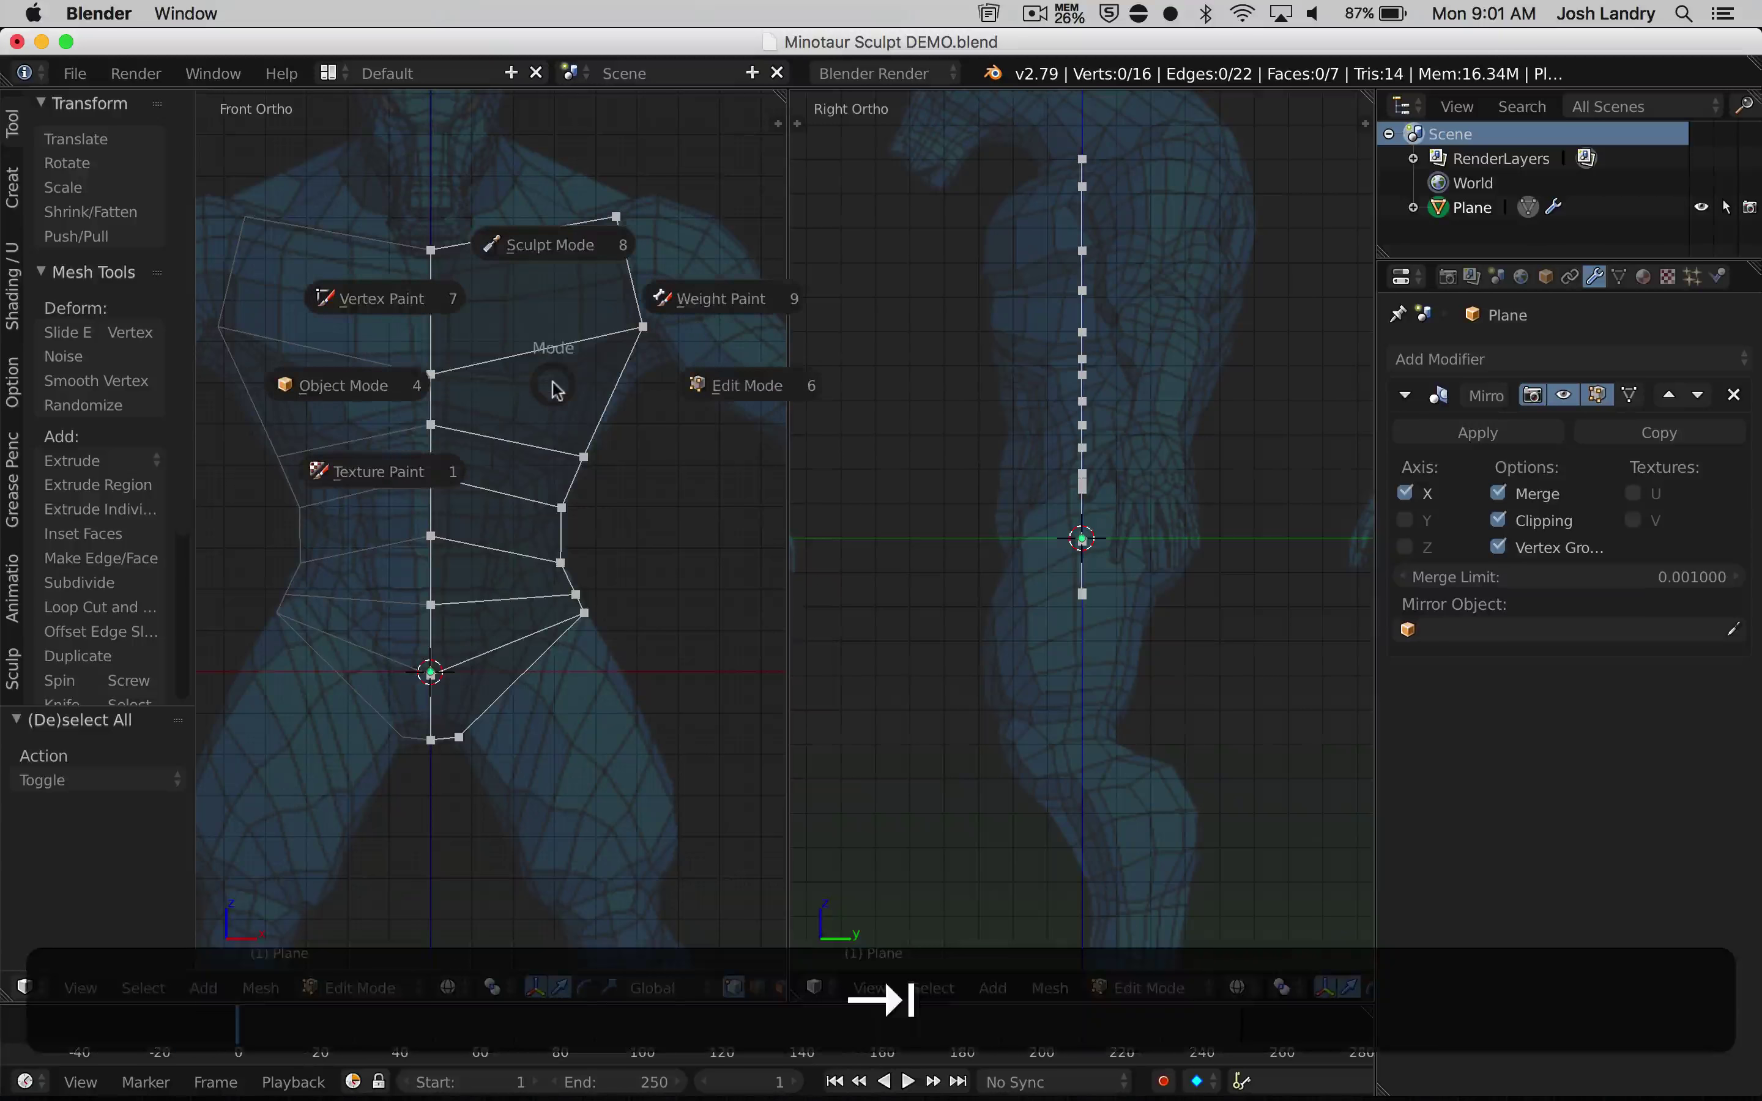
pyautogui.click(356, 375)
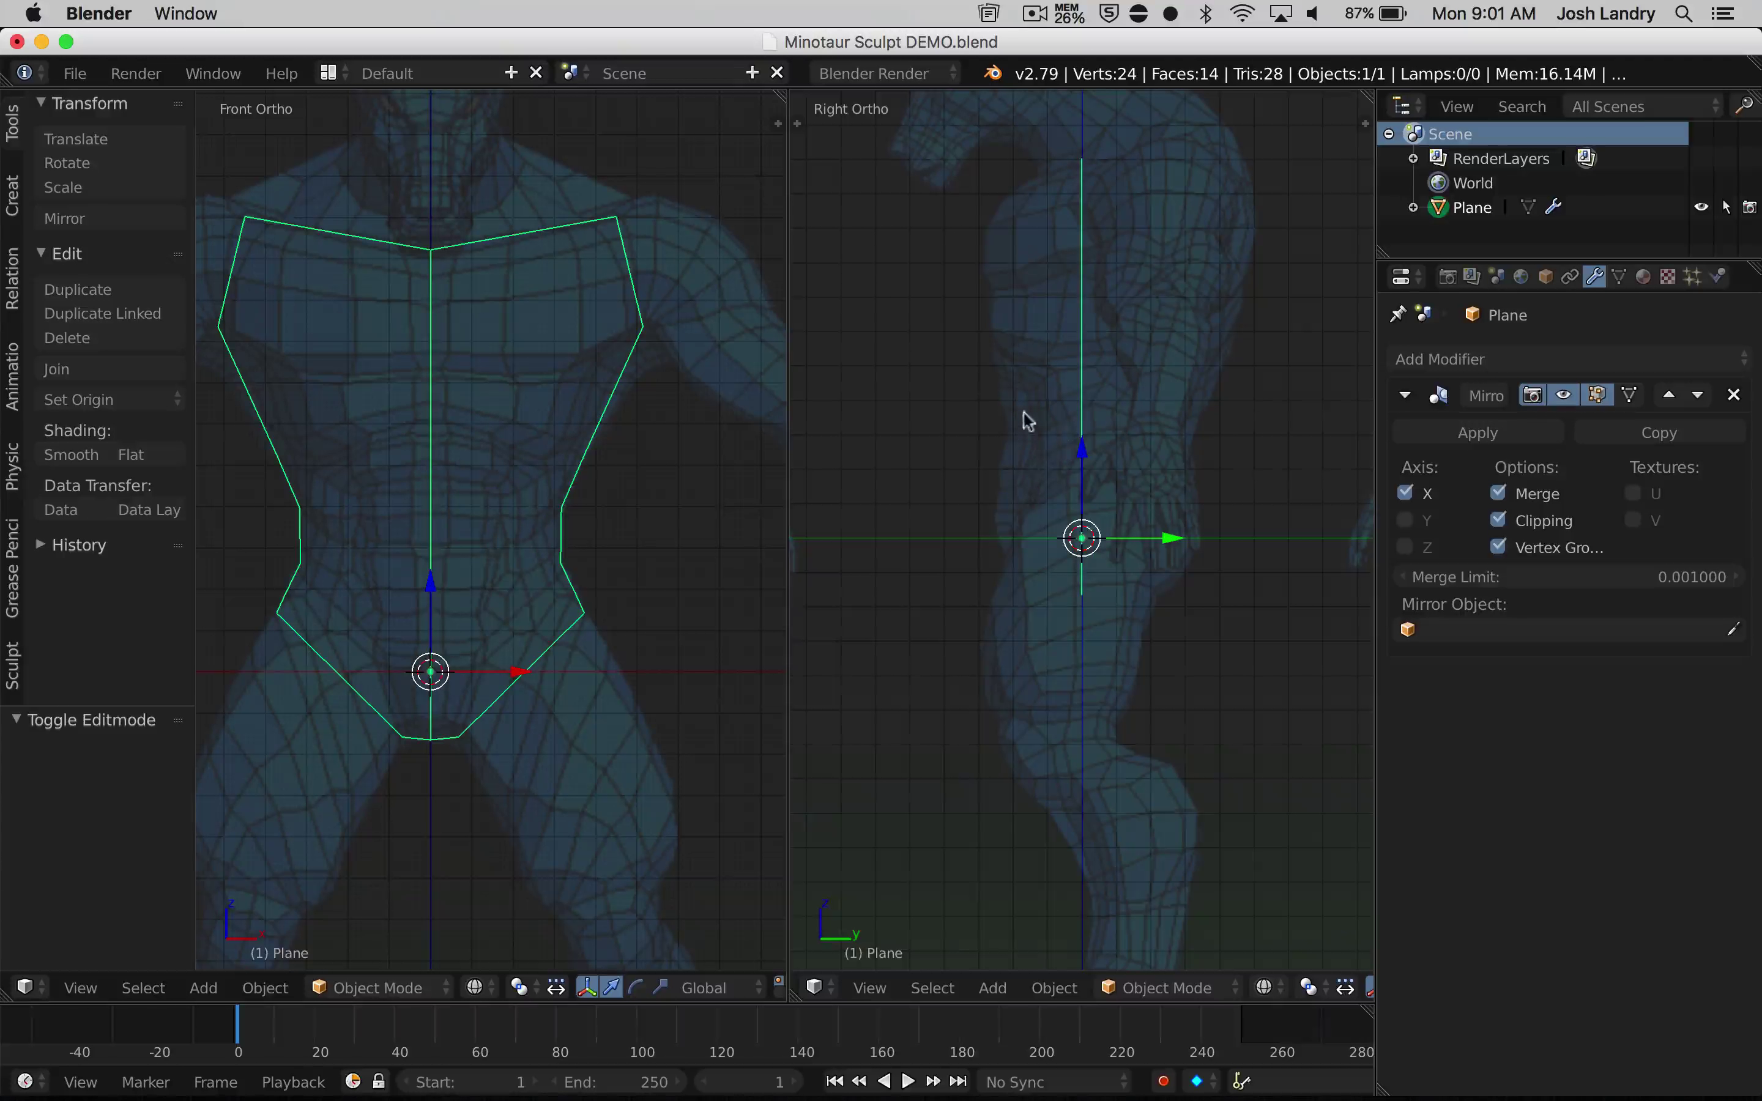
pyautogui.moveTo(1034, 429); pyautogui.dragTo(1124, 432, button='middle')
pyautogui.press('z')
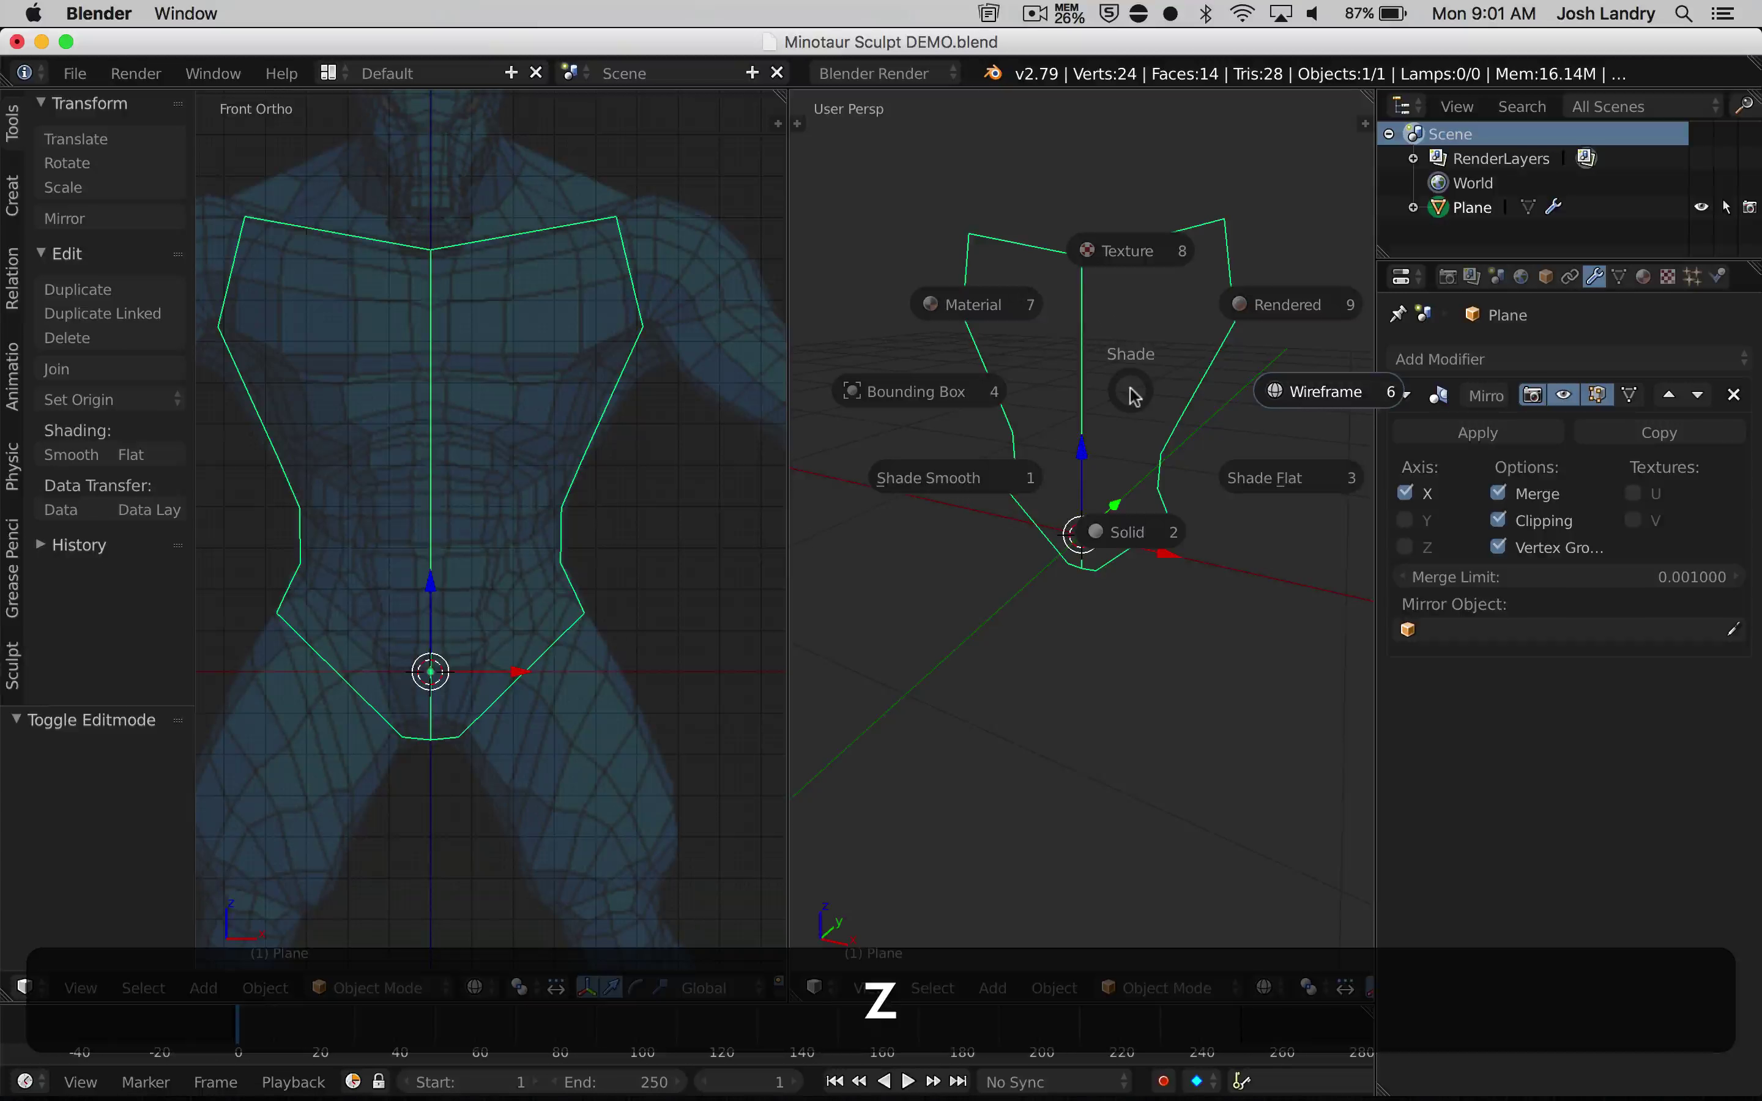
pyautogui.click(1136, 536)
pyautogui.moveTo(1136, 535); pyautogui.dragTo(1065, 424, button='middle')
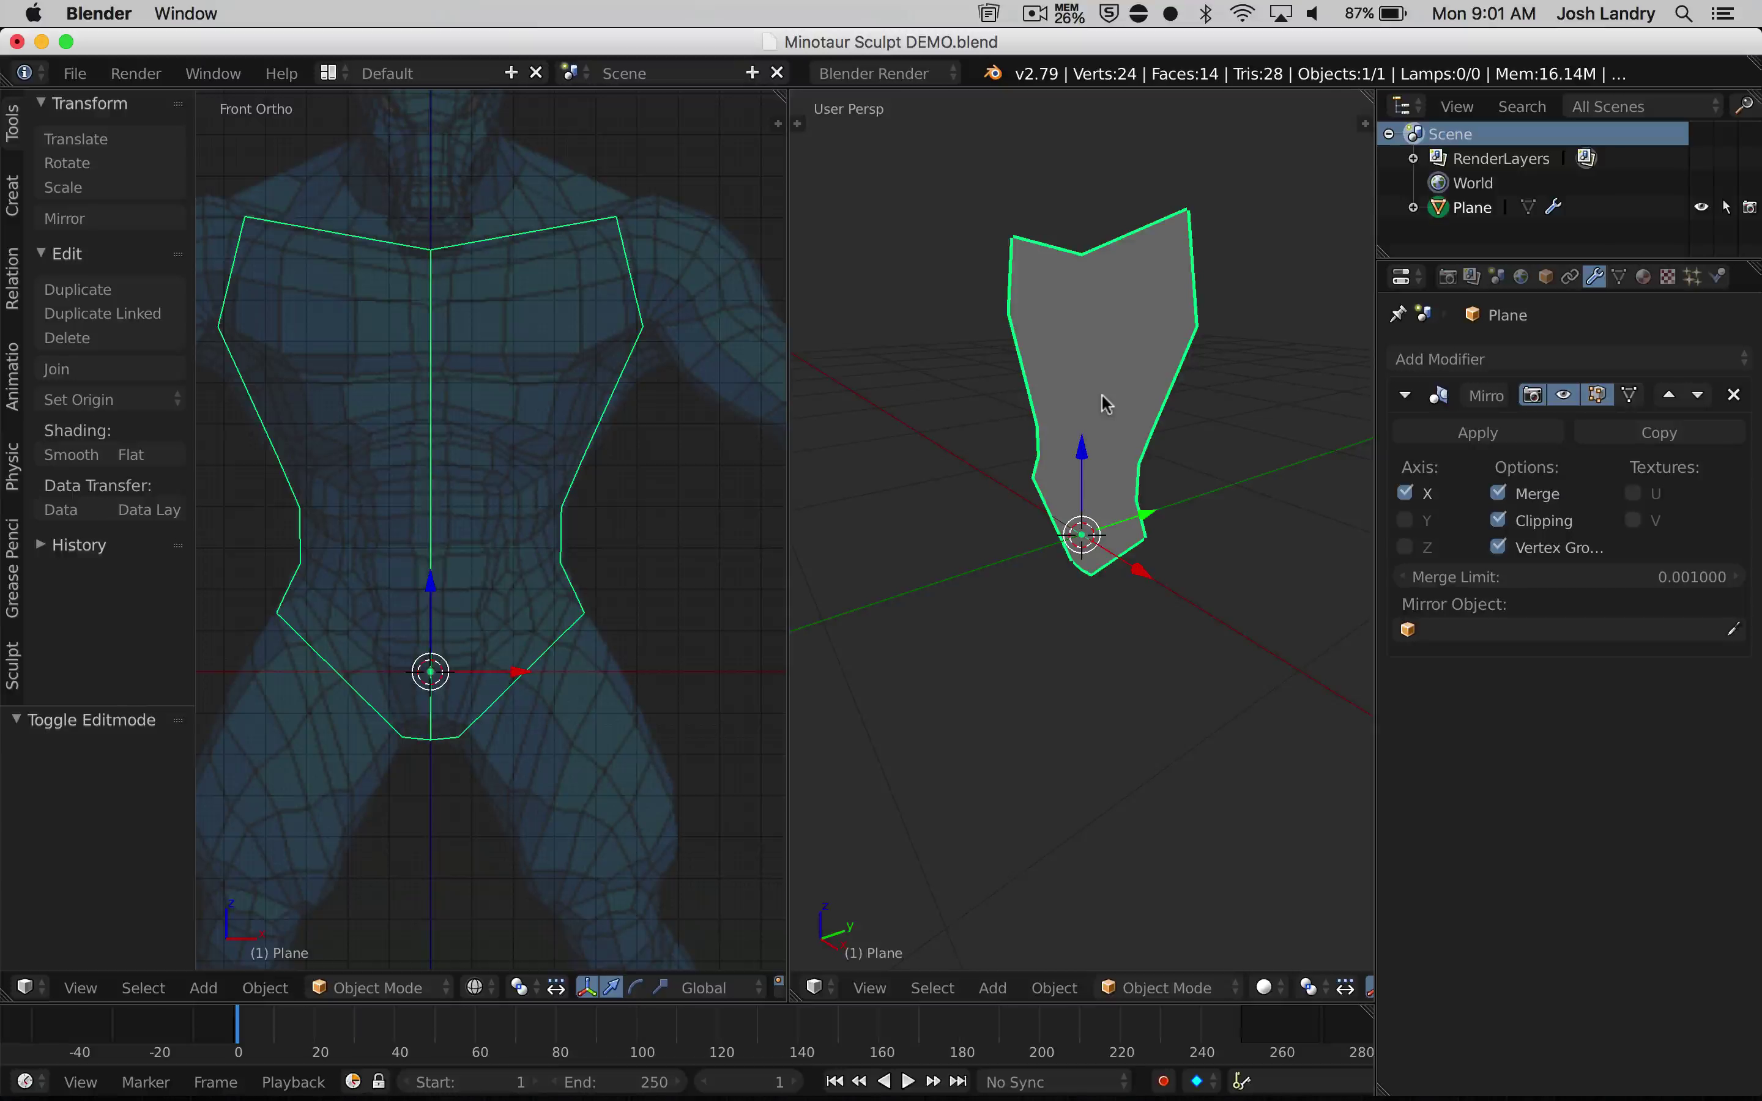
pyautogui.press('z')
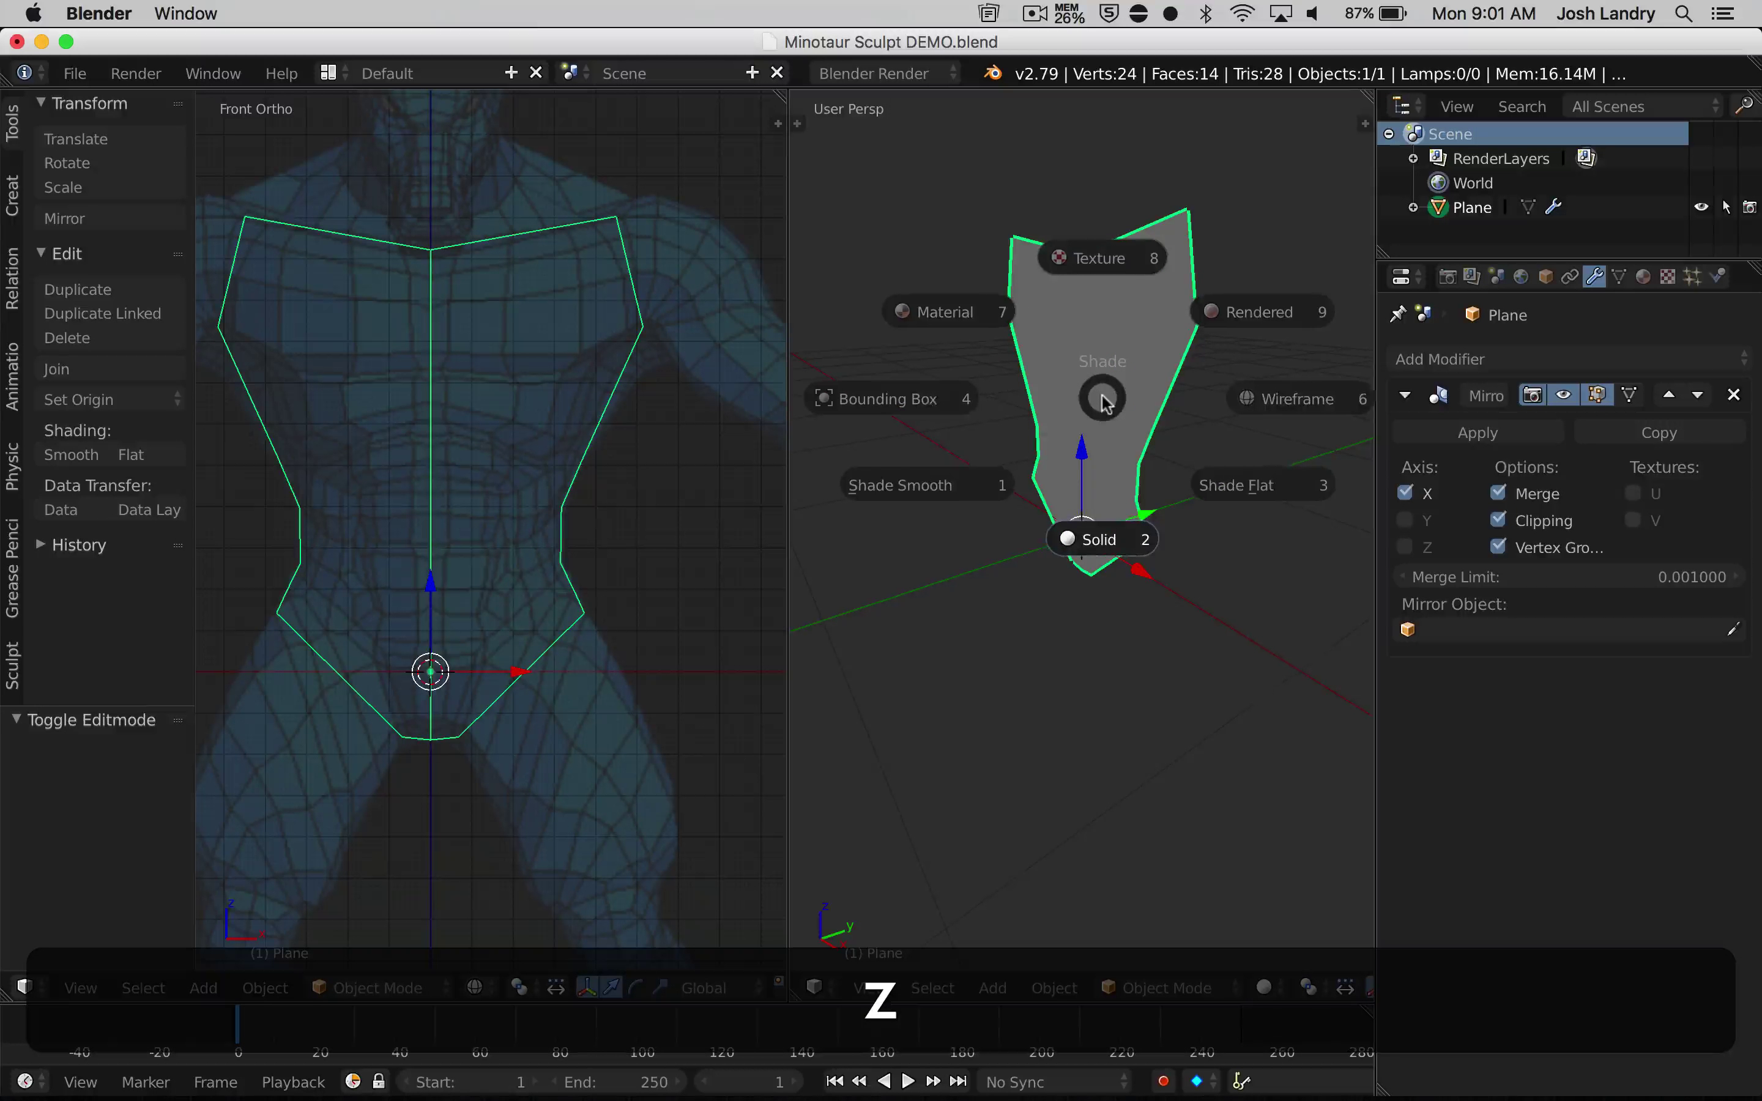
pyautogui.click(1252, 400)
pyautogui.press('KP_3')
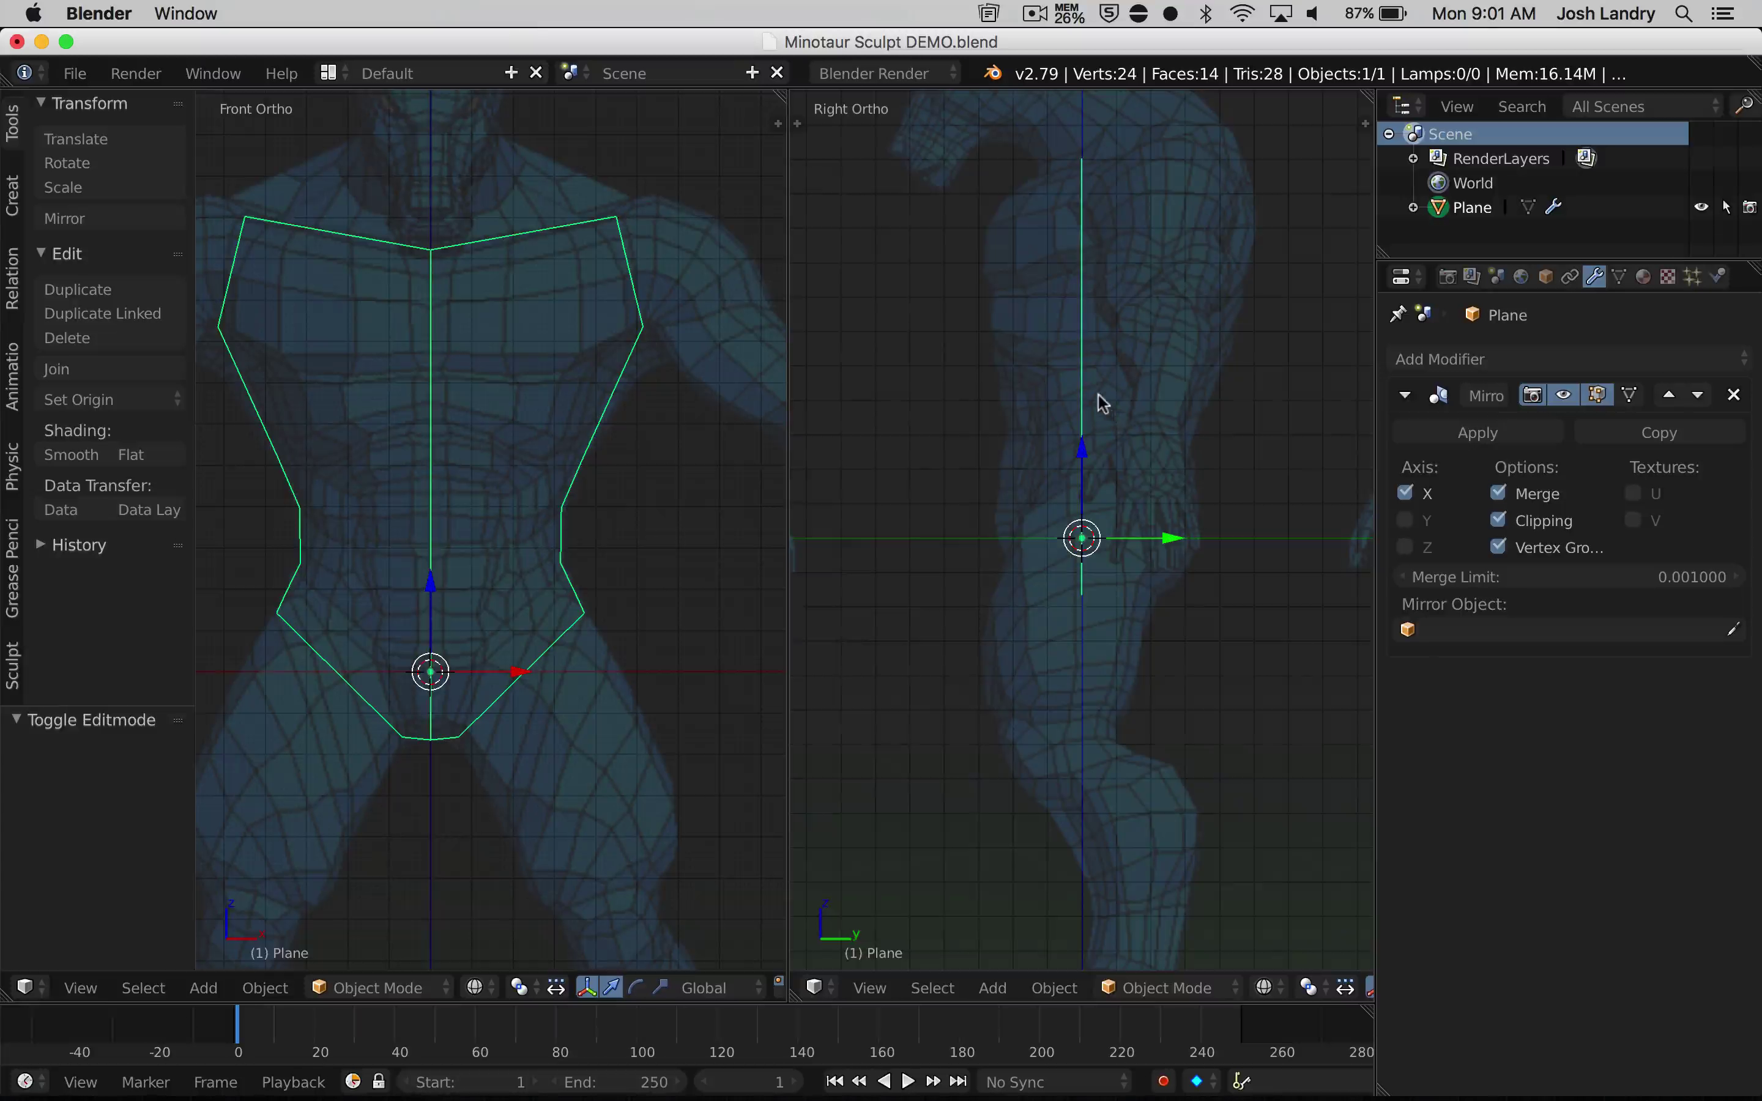
pyautogui.keyDown('shift'); pyautogui.moveTo(1096, 382); pyautogui.dragTo(1104, 435, button='middle'); pyautogui.keyUp('shift')
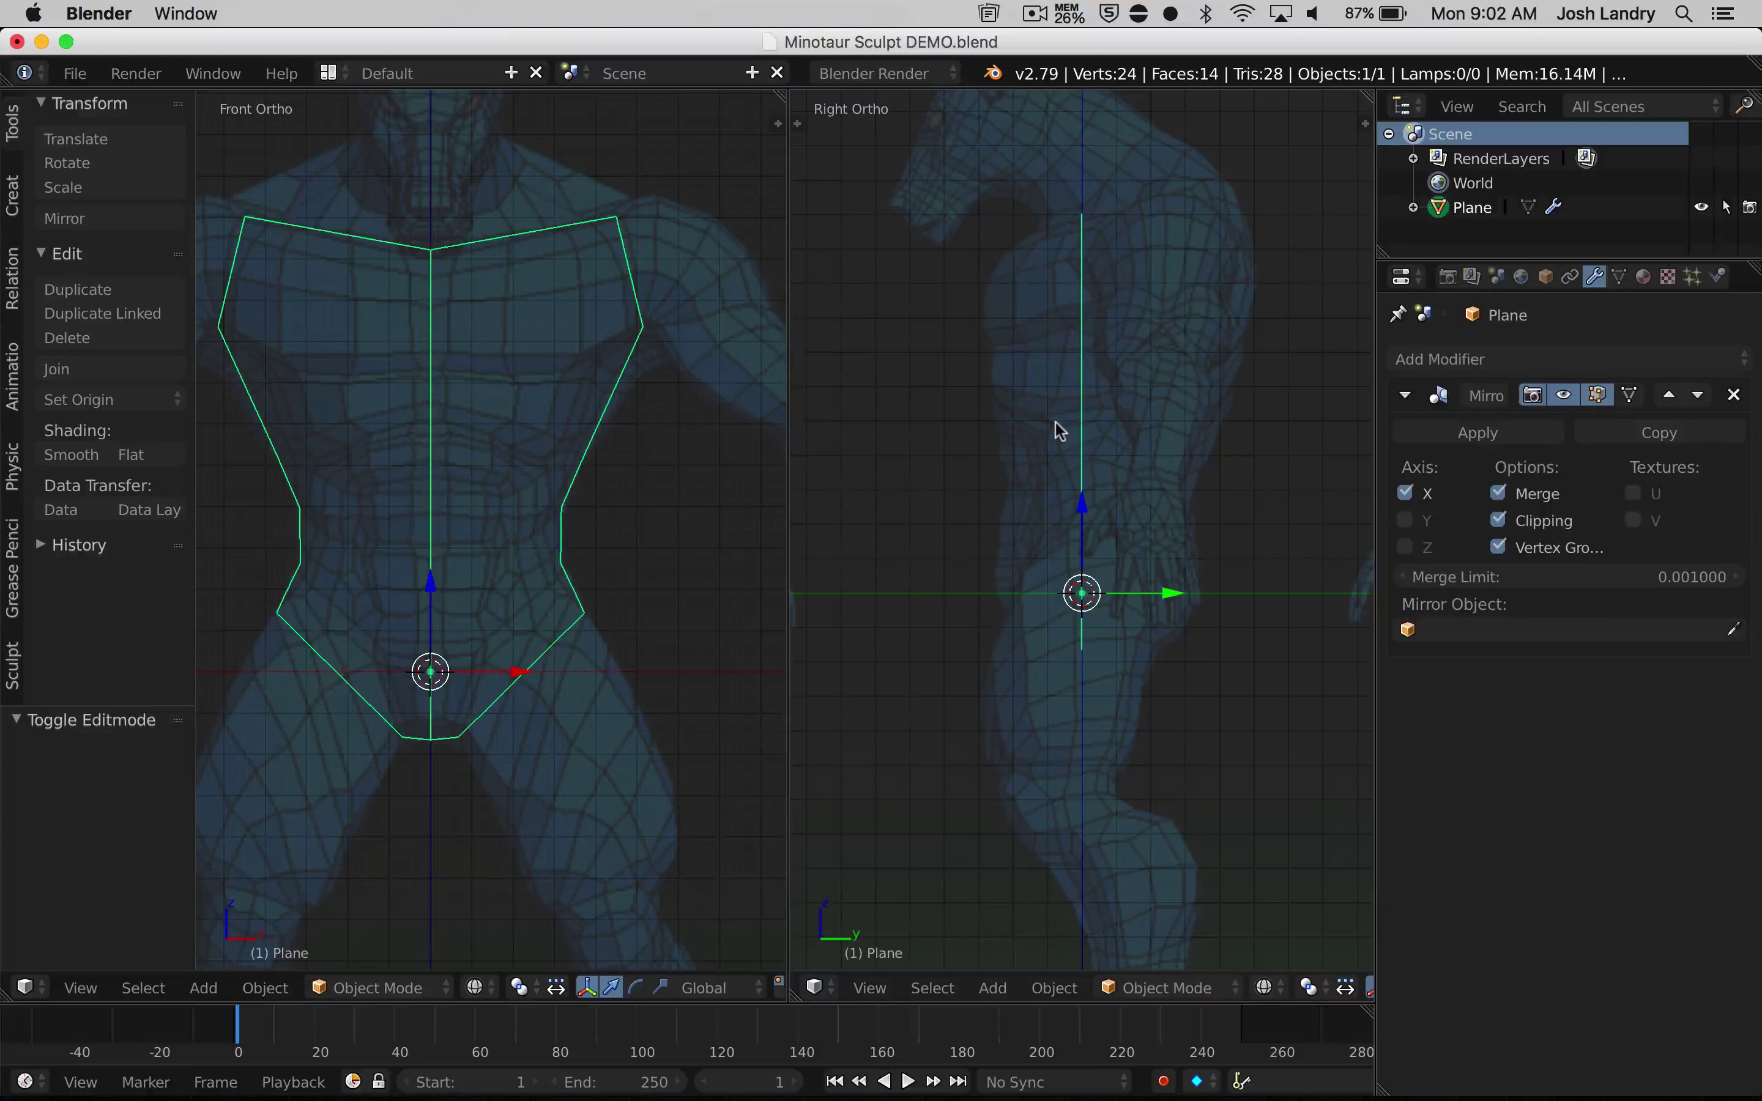
# In Edit Mode, select the whole flat half torso and extrude it about 0.338 toward the back
pyautogui.press('Tab')
pyautogui.click(1230, 429)
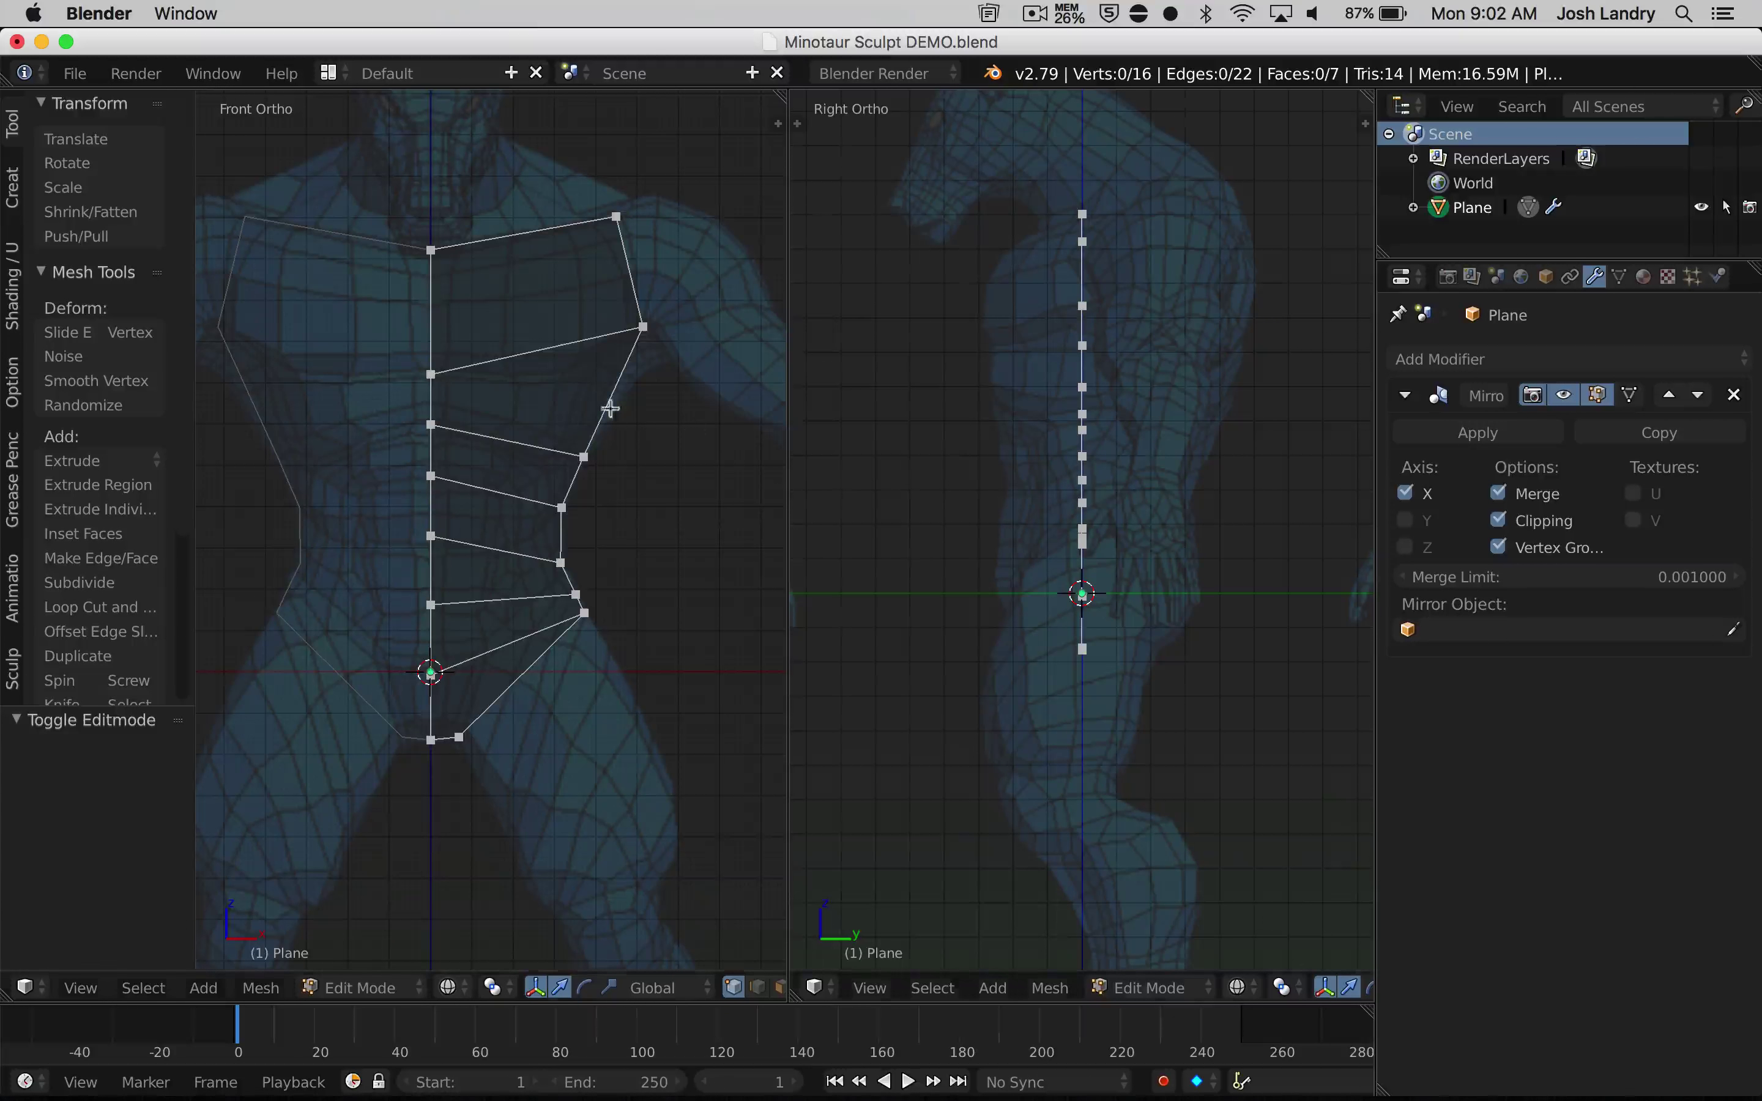
pyautogui.press('a')
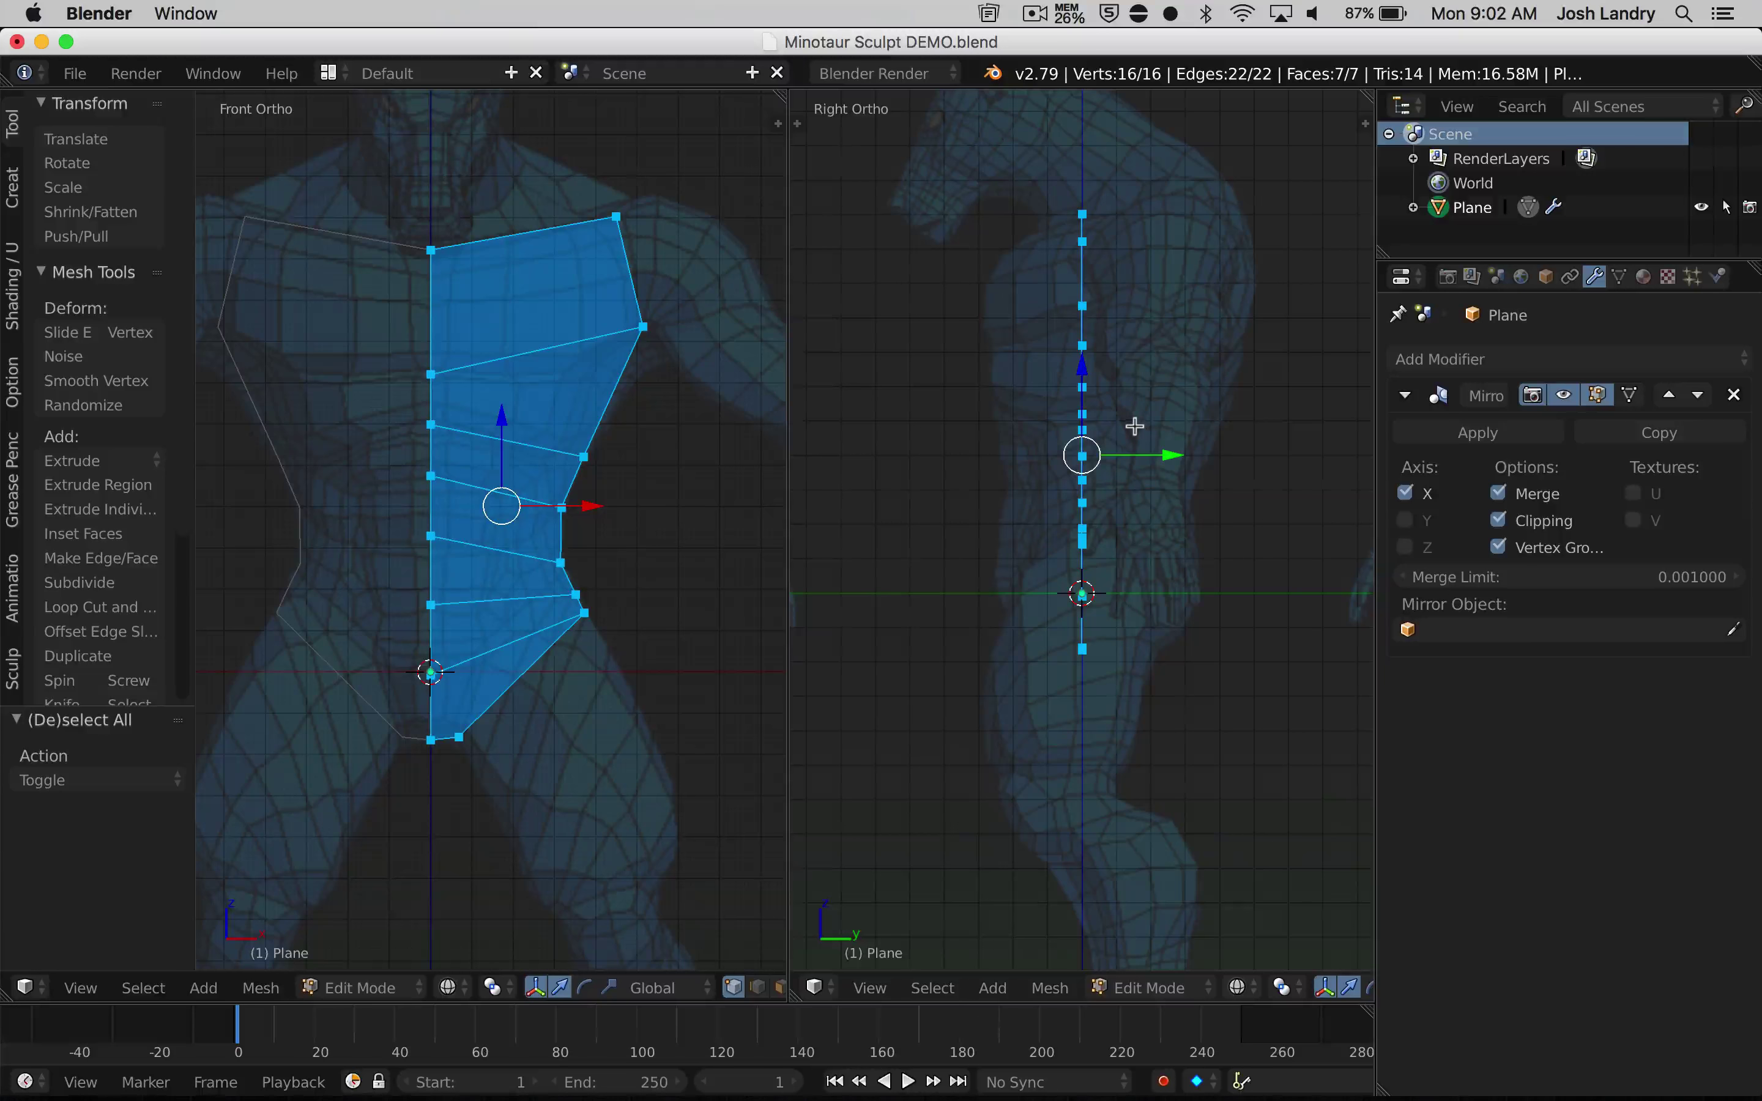
pyautogui.press('e')
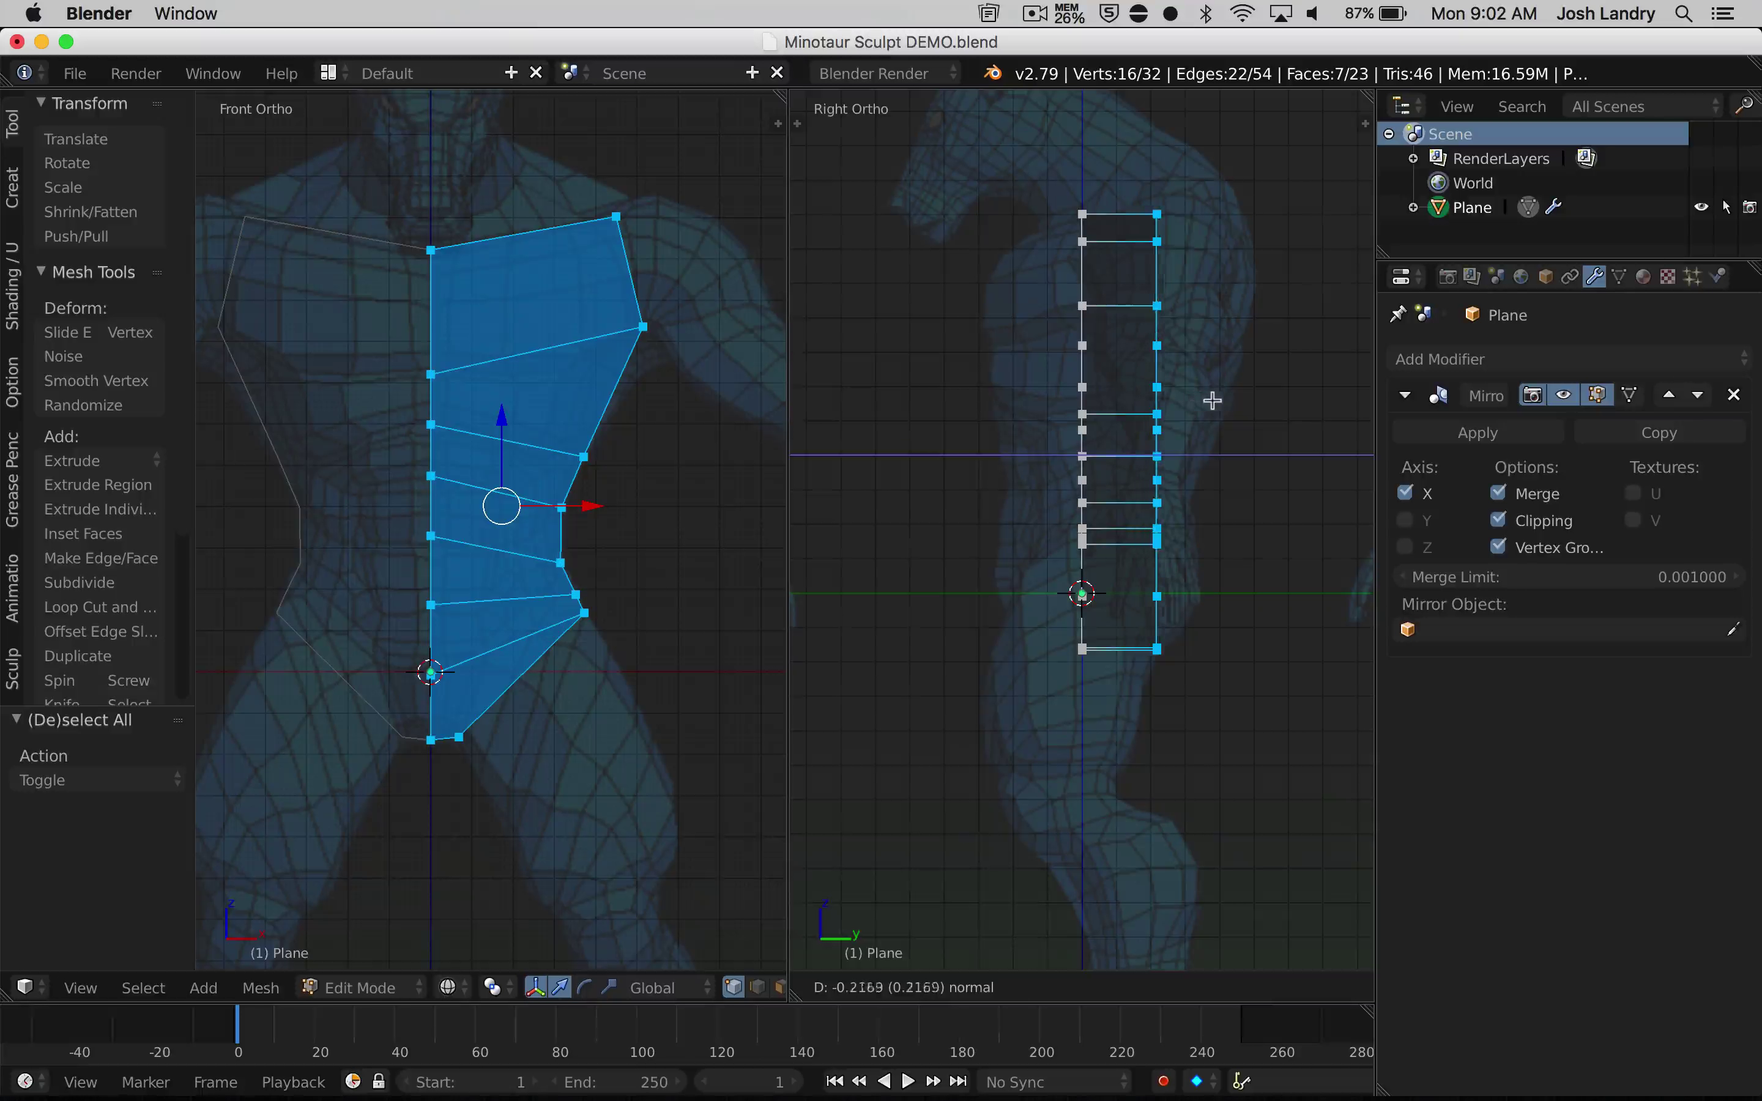
pyautogui.click(1249, 396)
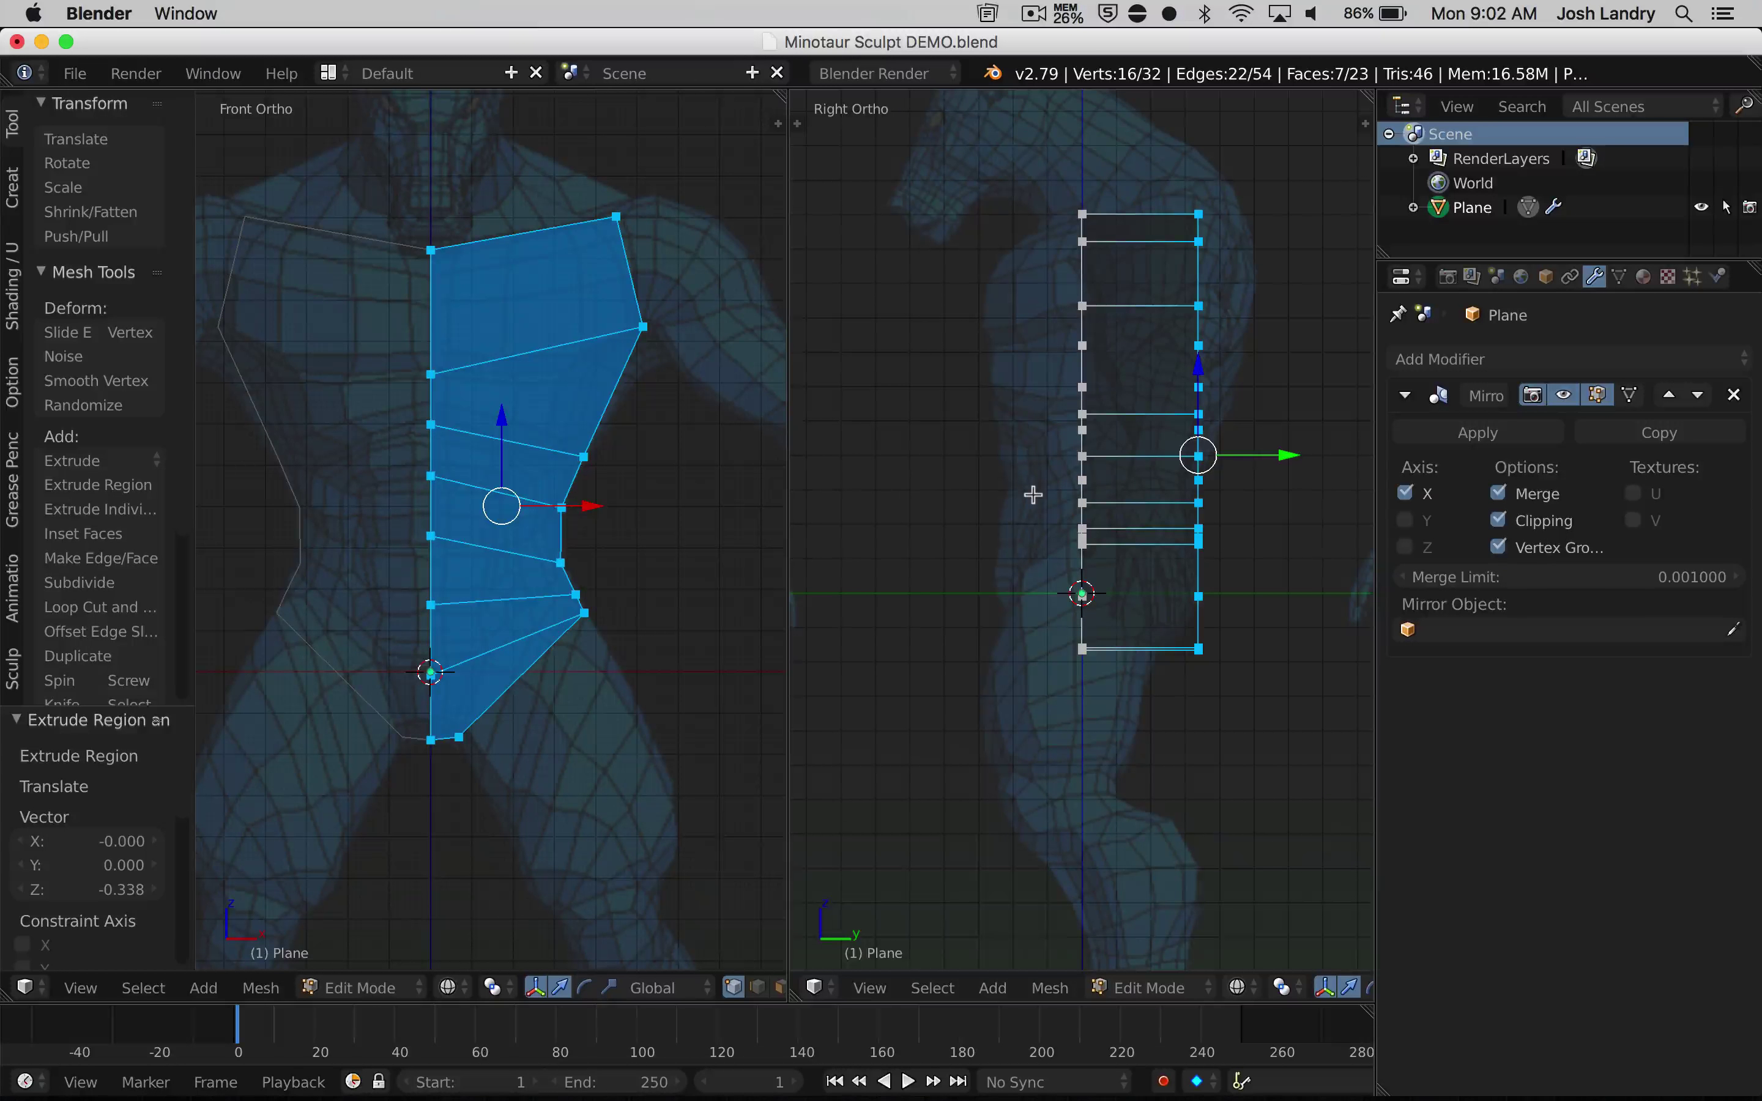
# Examine the extruded torso with solid shading from an angled perspective, and return to the wireframe right side view
pyautogui.moveTo(1023, 478); pyautogui.dragTo(1151, 486, button='middle')
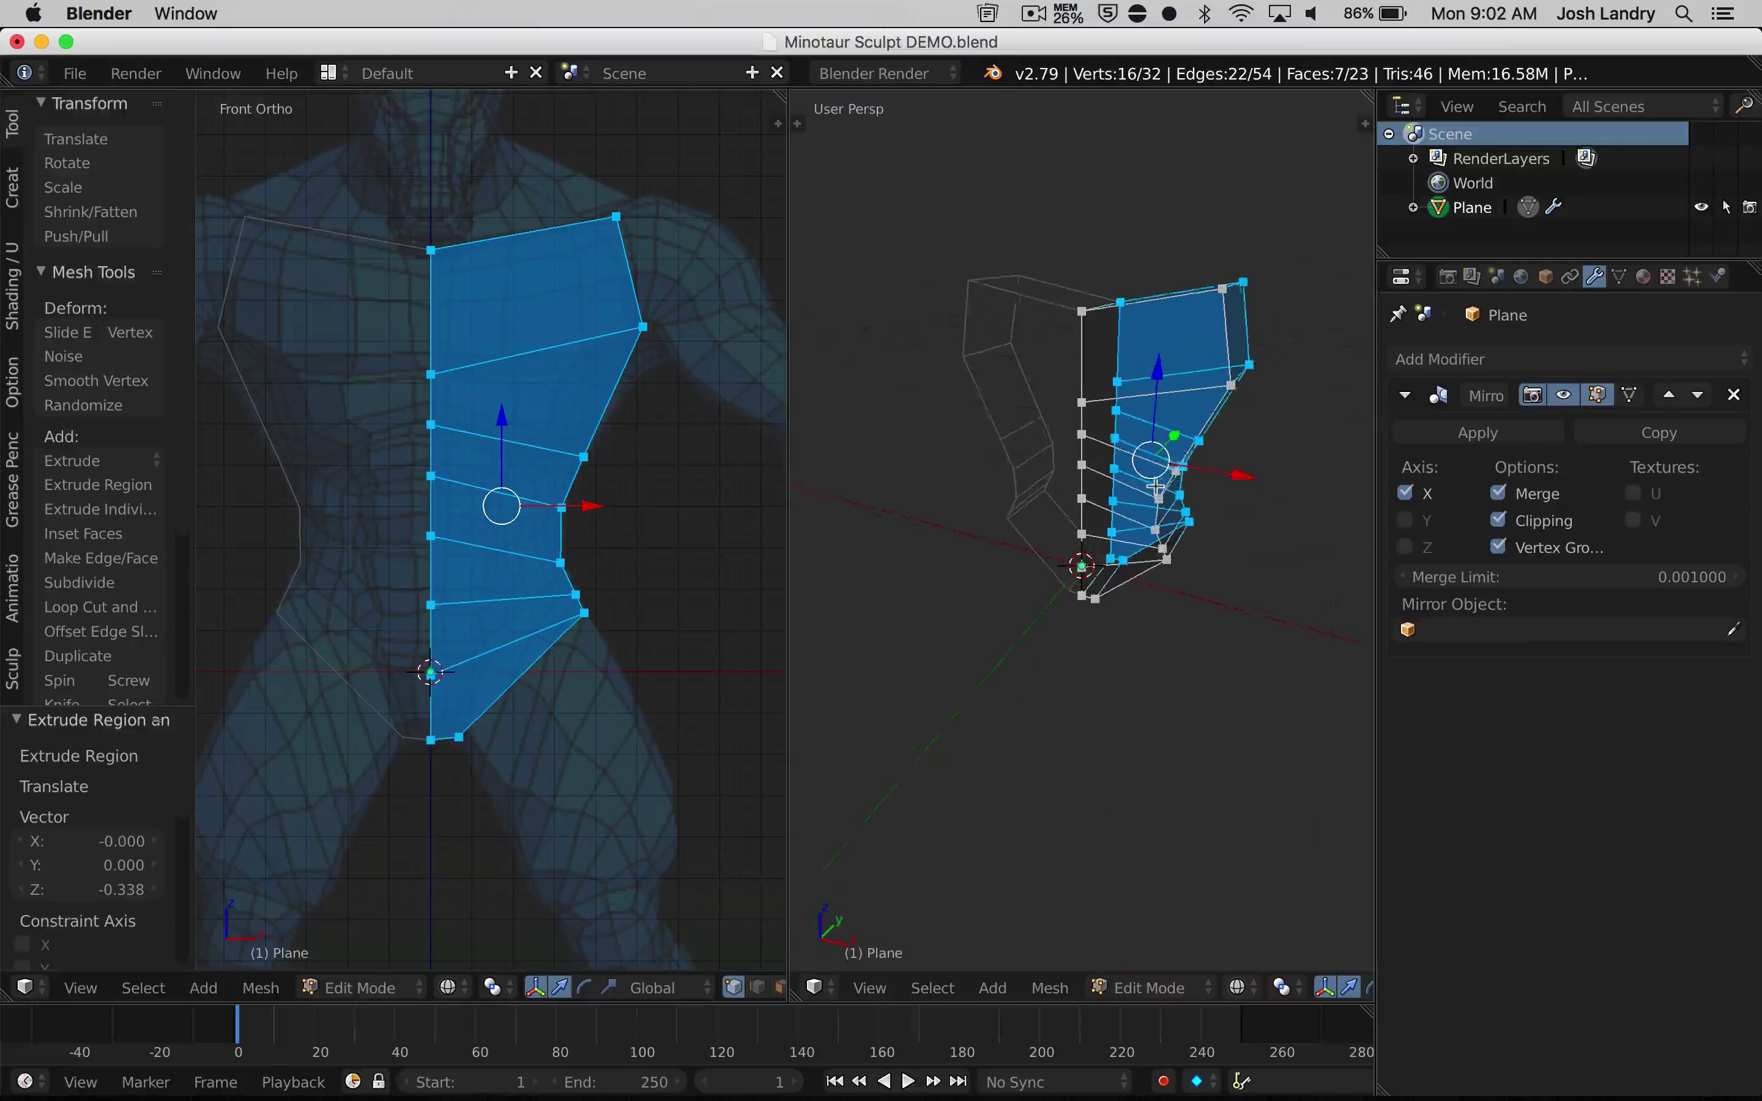
pyautogui.press('z')
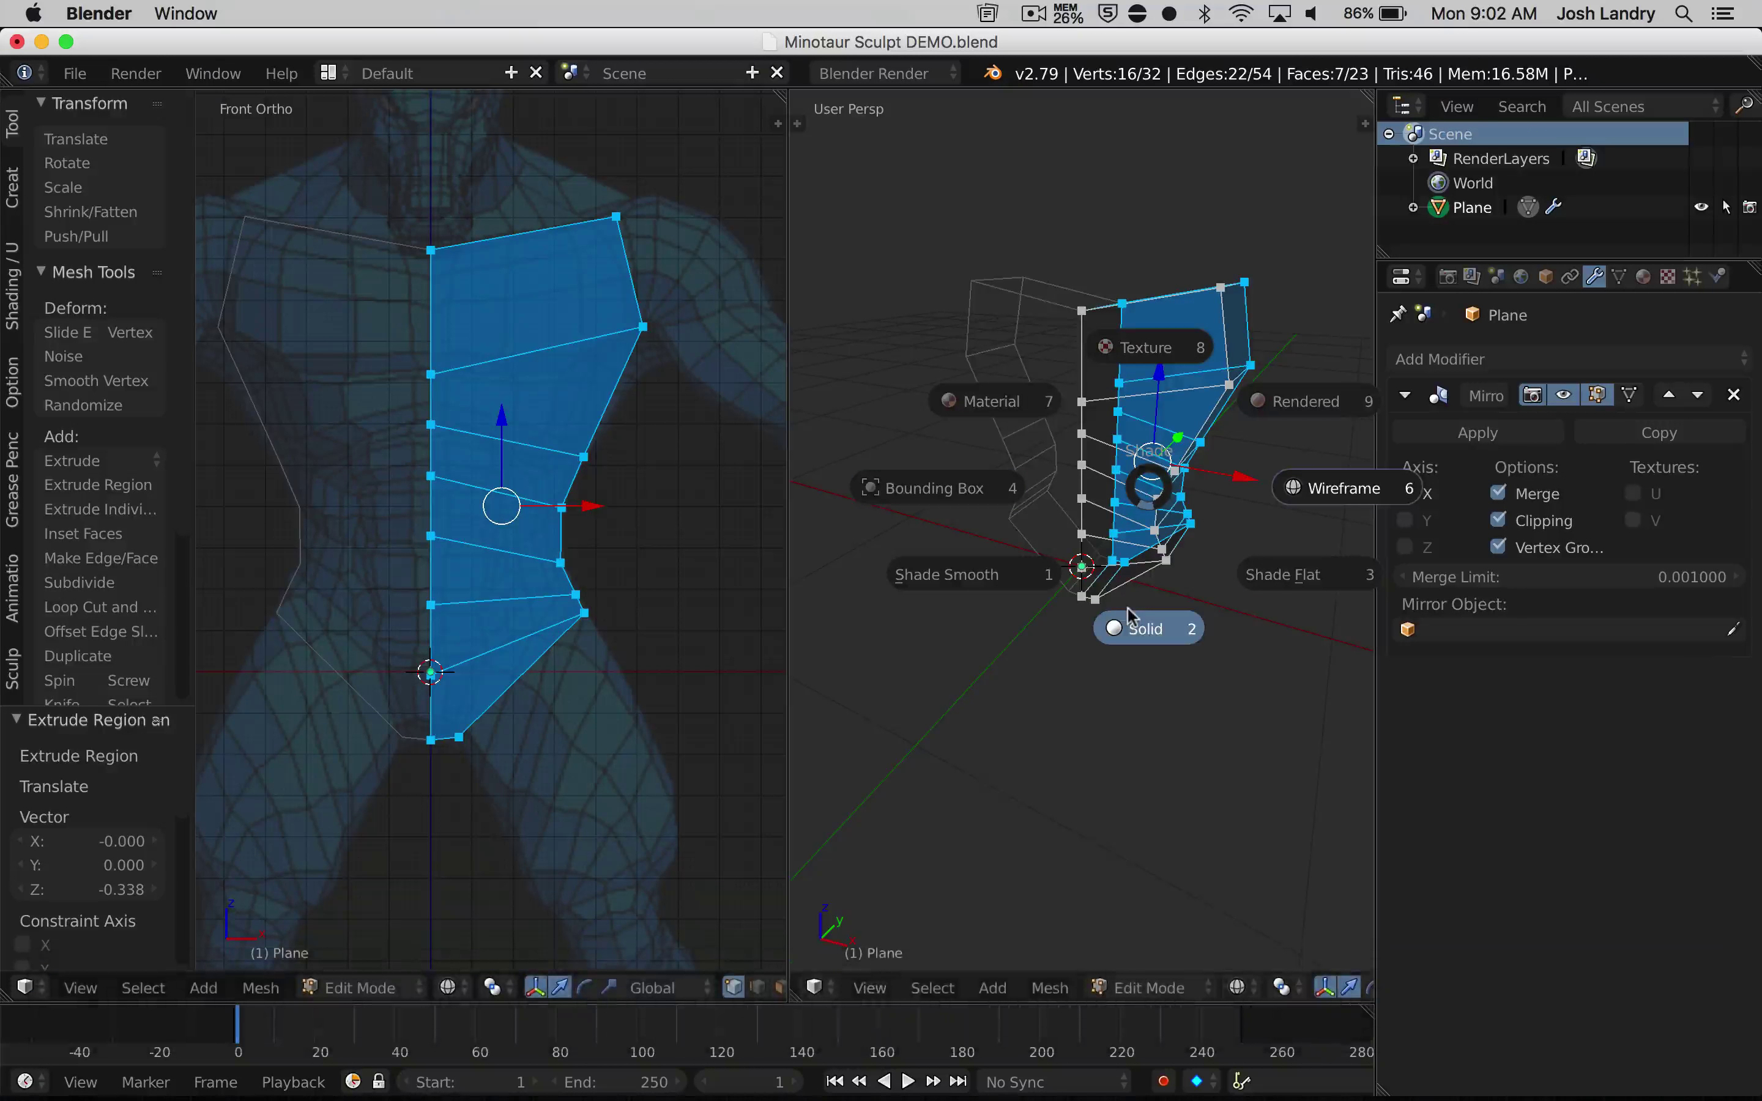
pyautogui.click(1130, 612)
pyautogui.moveTo(1130, 612); pyautogui.dragTo(1130, 544, button='middle')
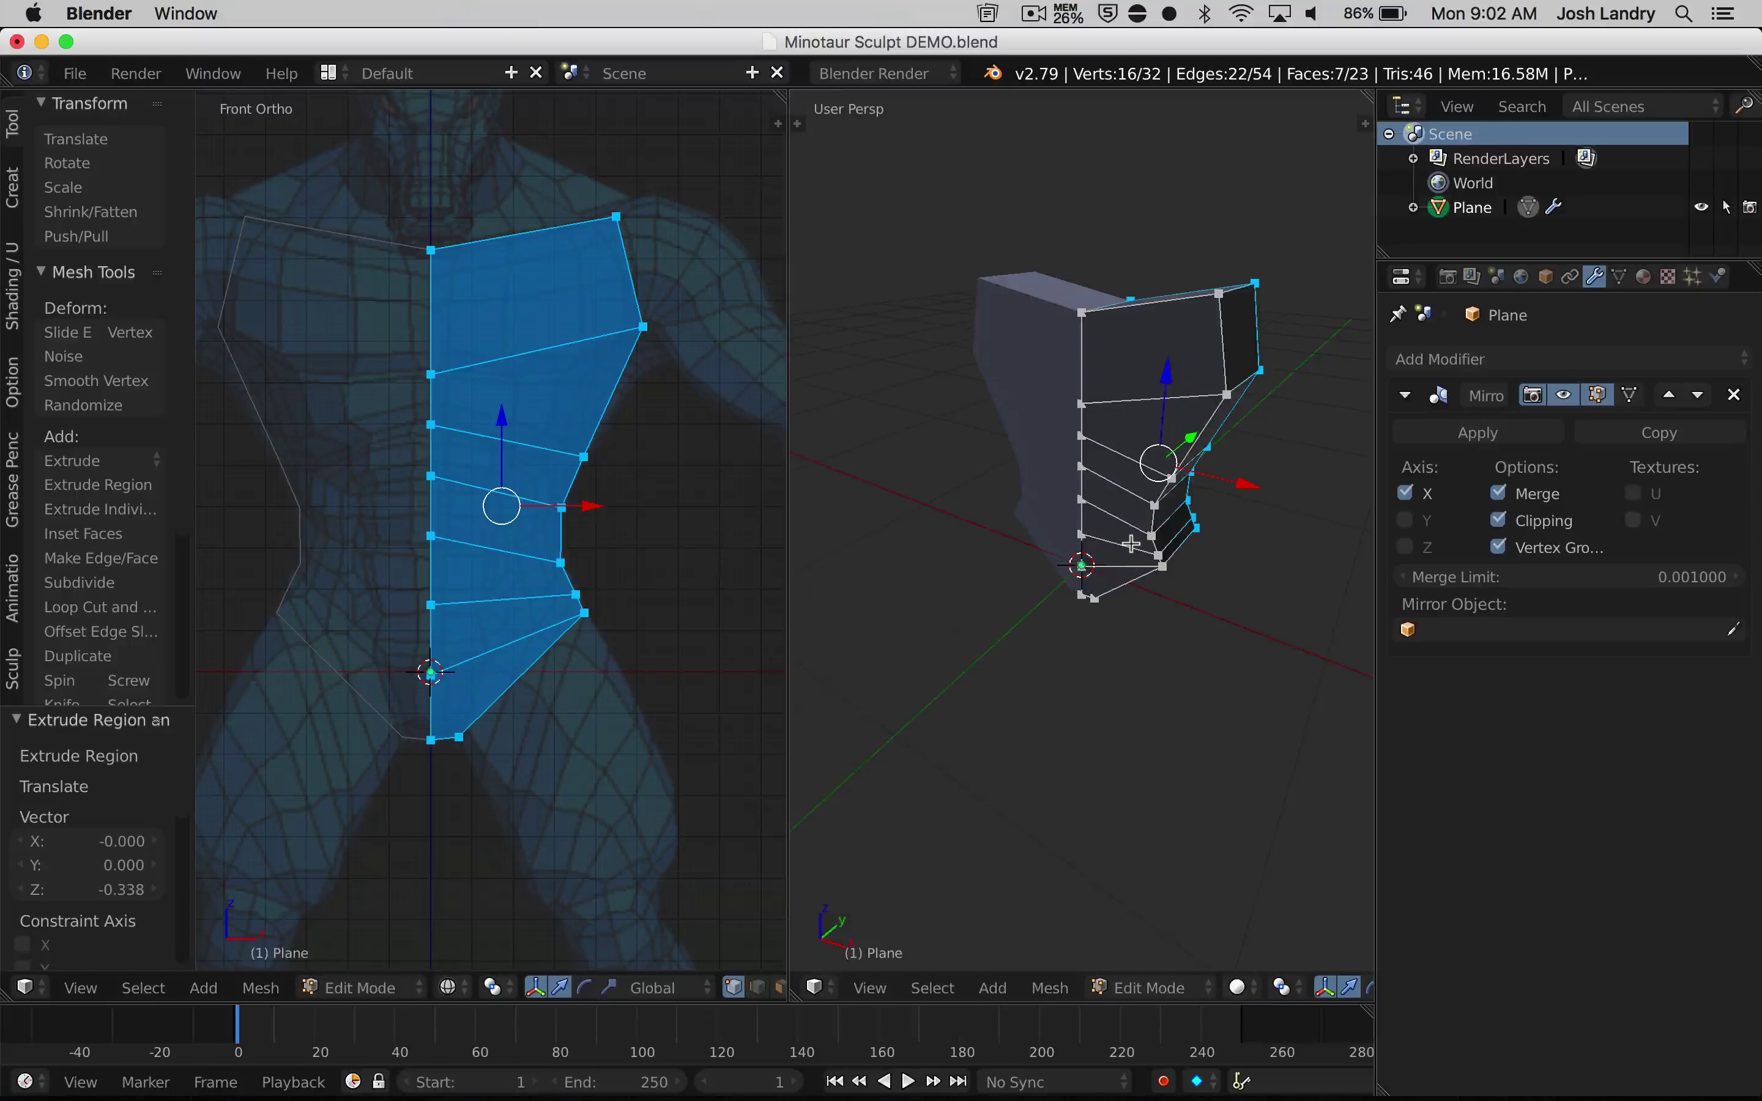
pyautogui.press('3')
pyautogui.press('z')
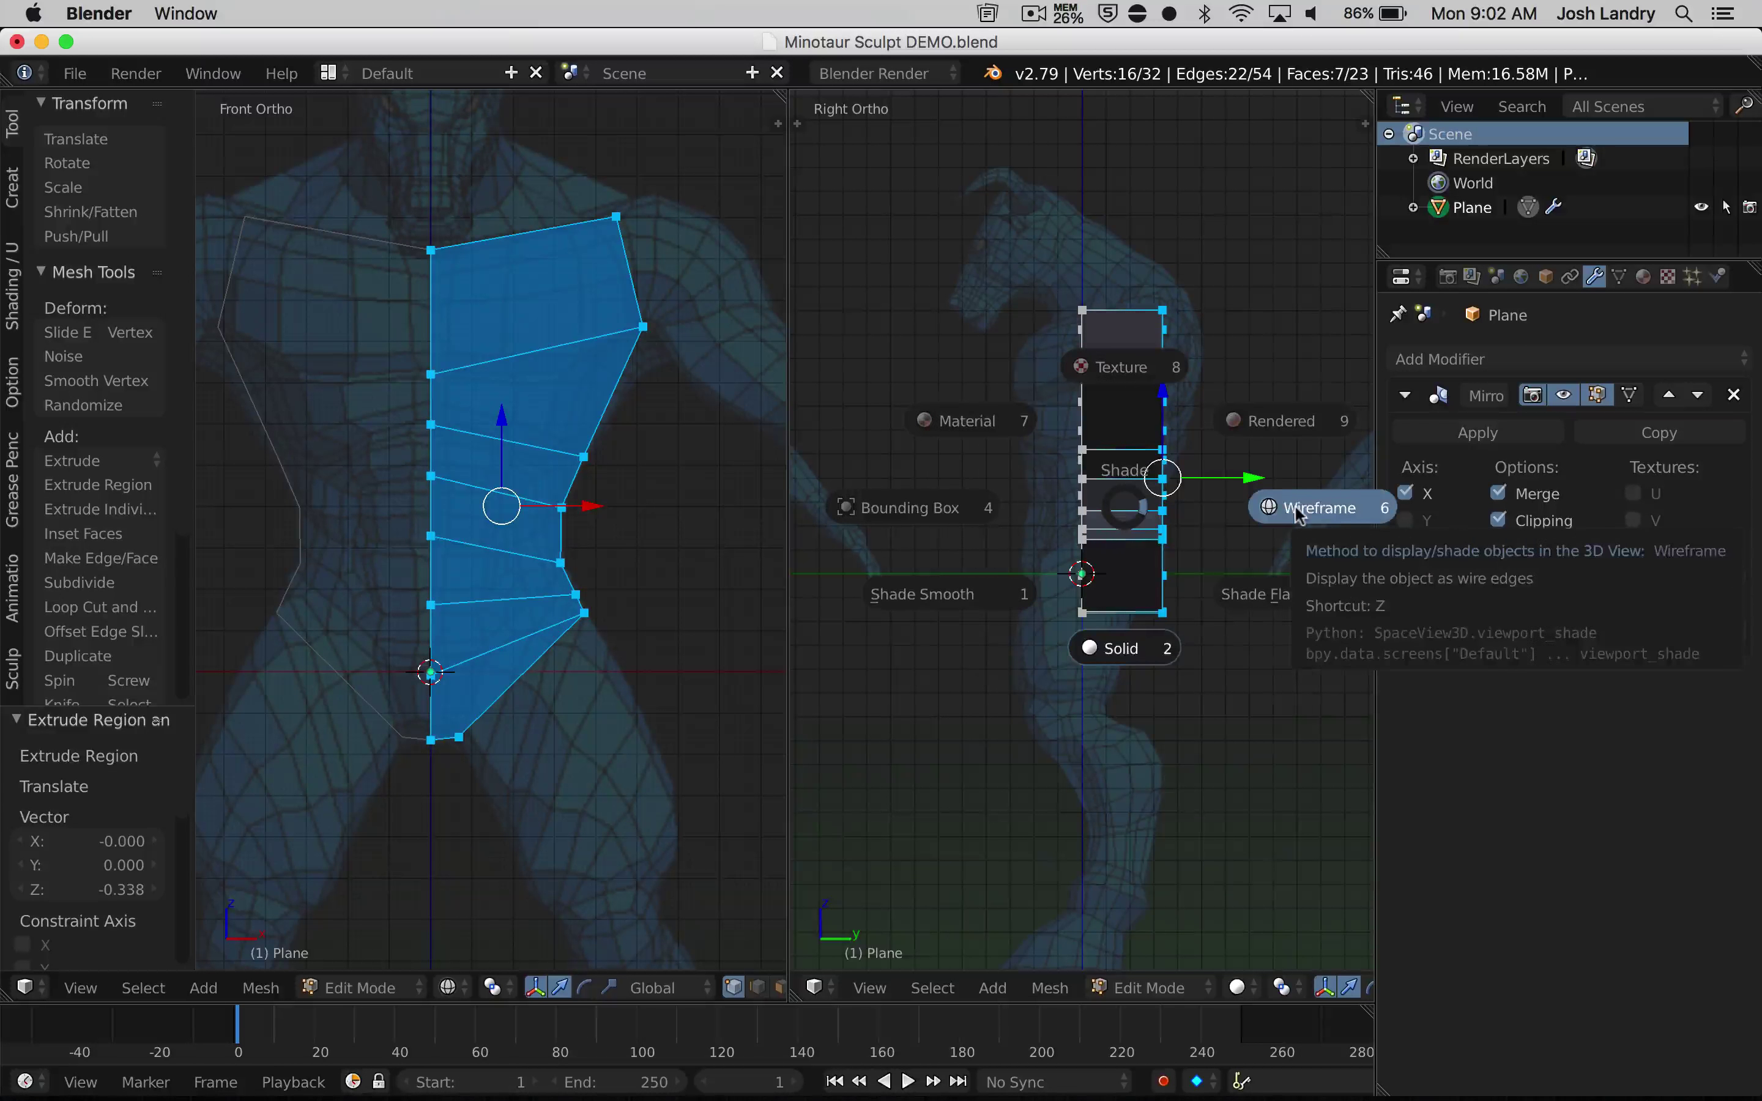
pyautogui.click(1263, 527)
pyautogui.scroll(2, 1111, 524)
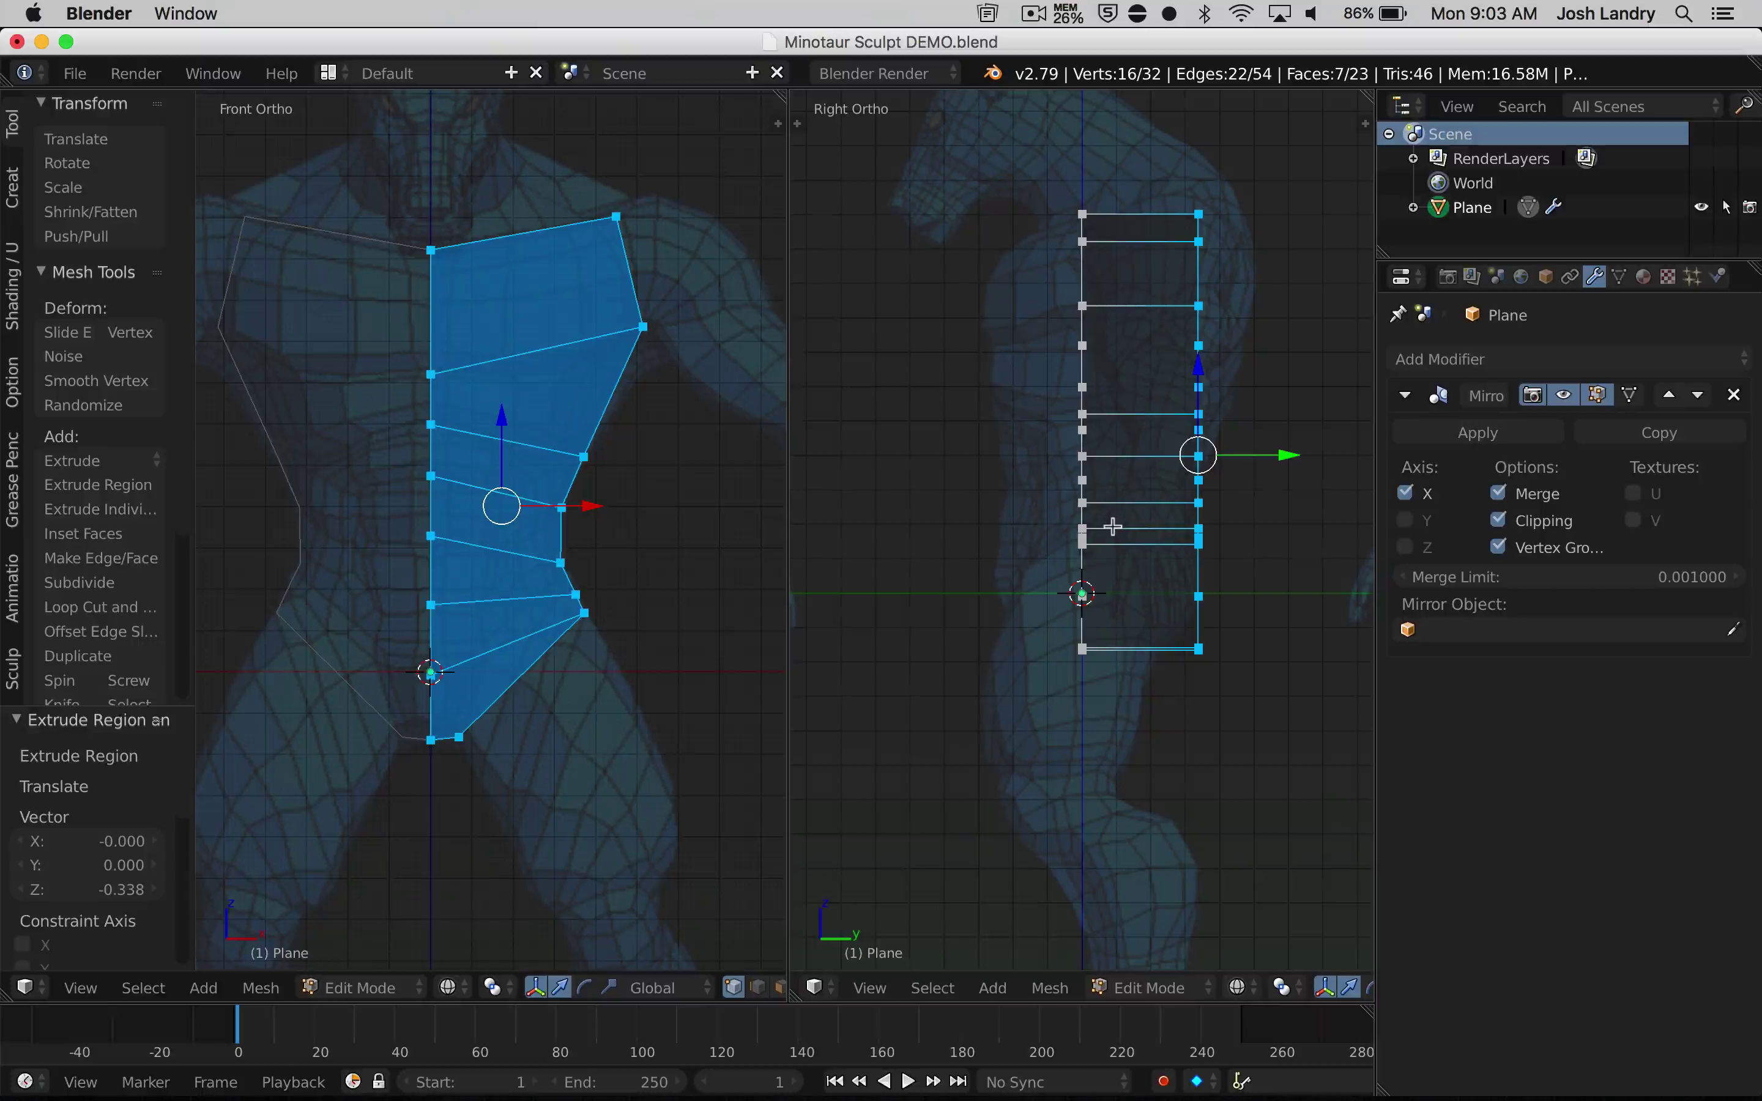
# Select only the torso's front vertices and move them forward by about Y -0.153, Z -0.036
pyautogui.press('a')
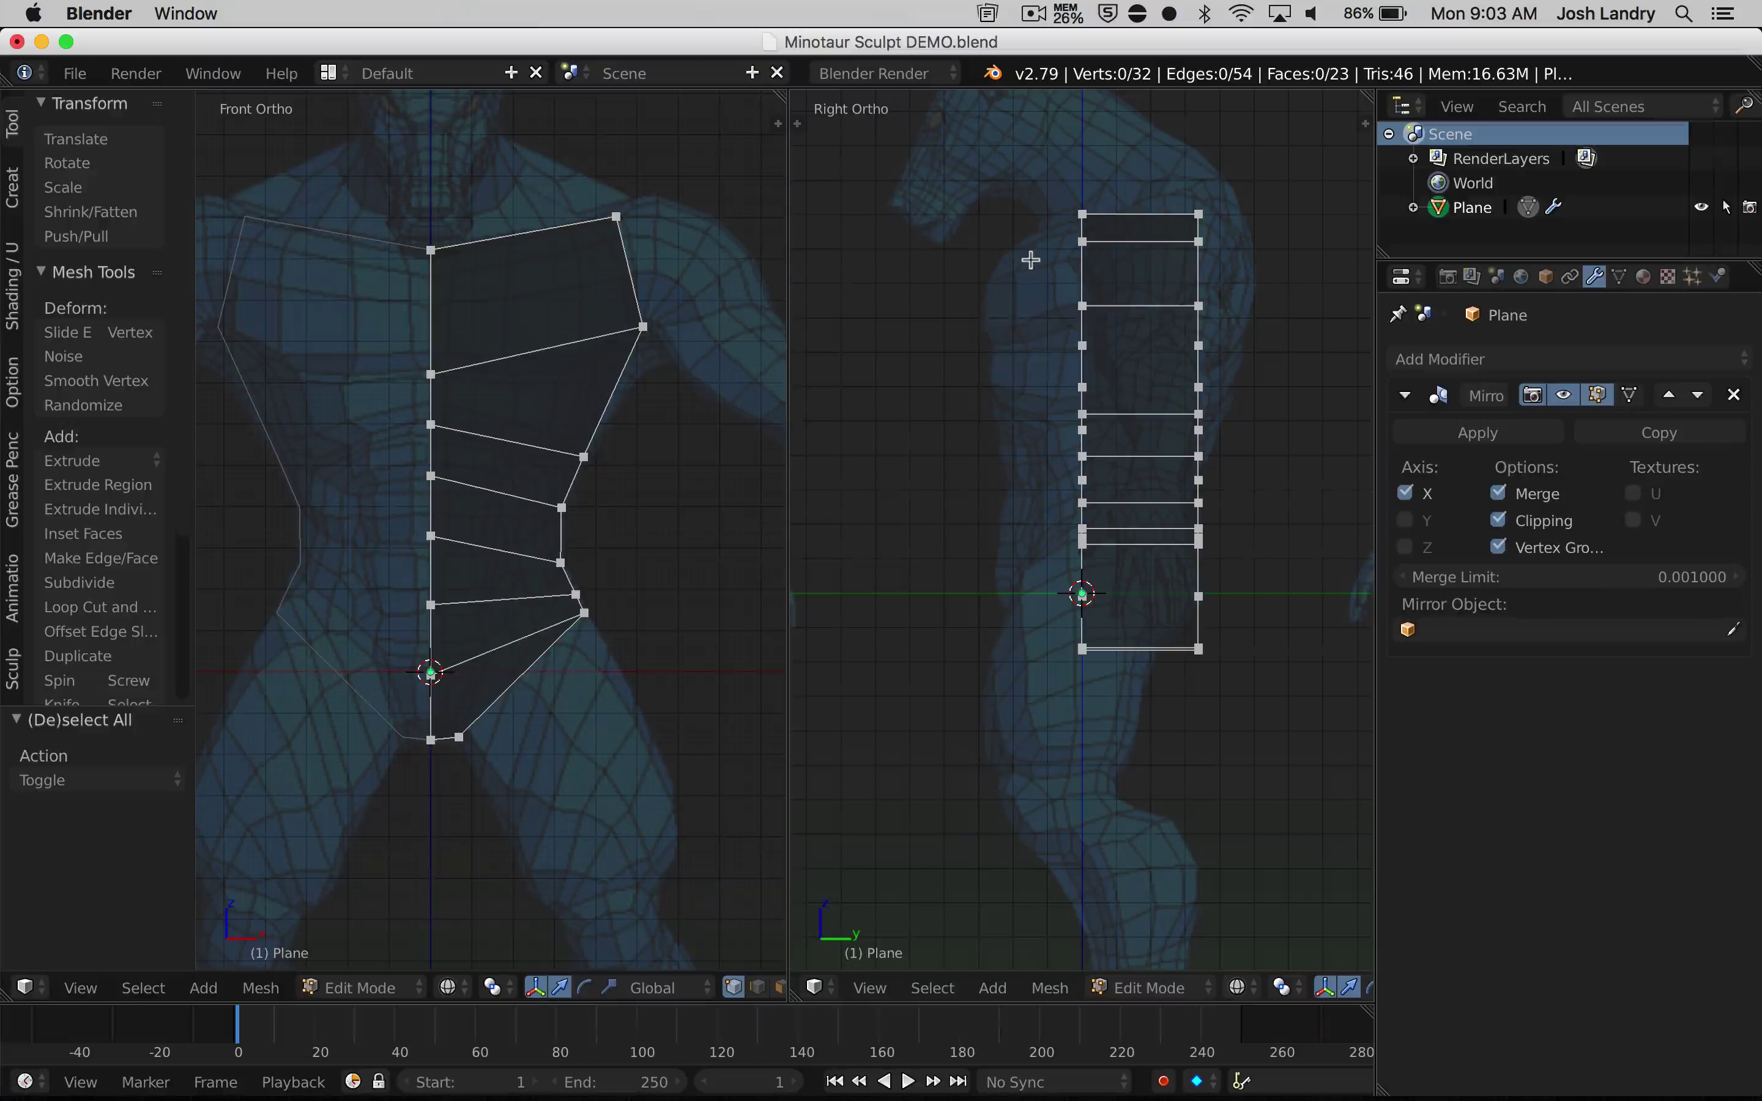
pyautogui.press('b')
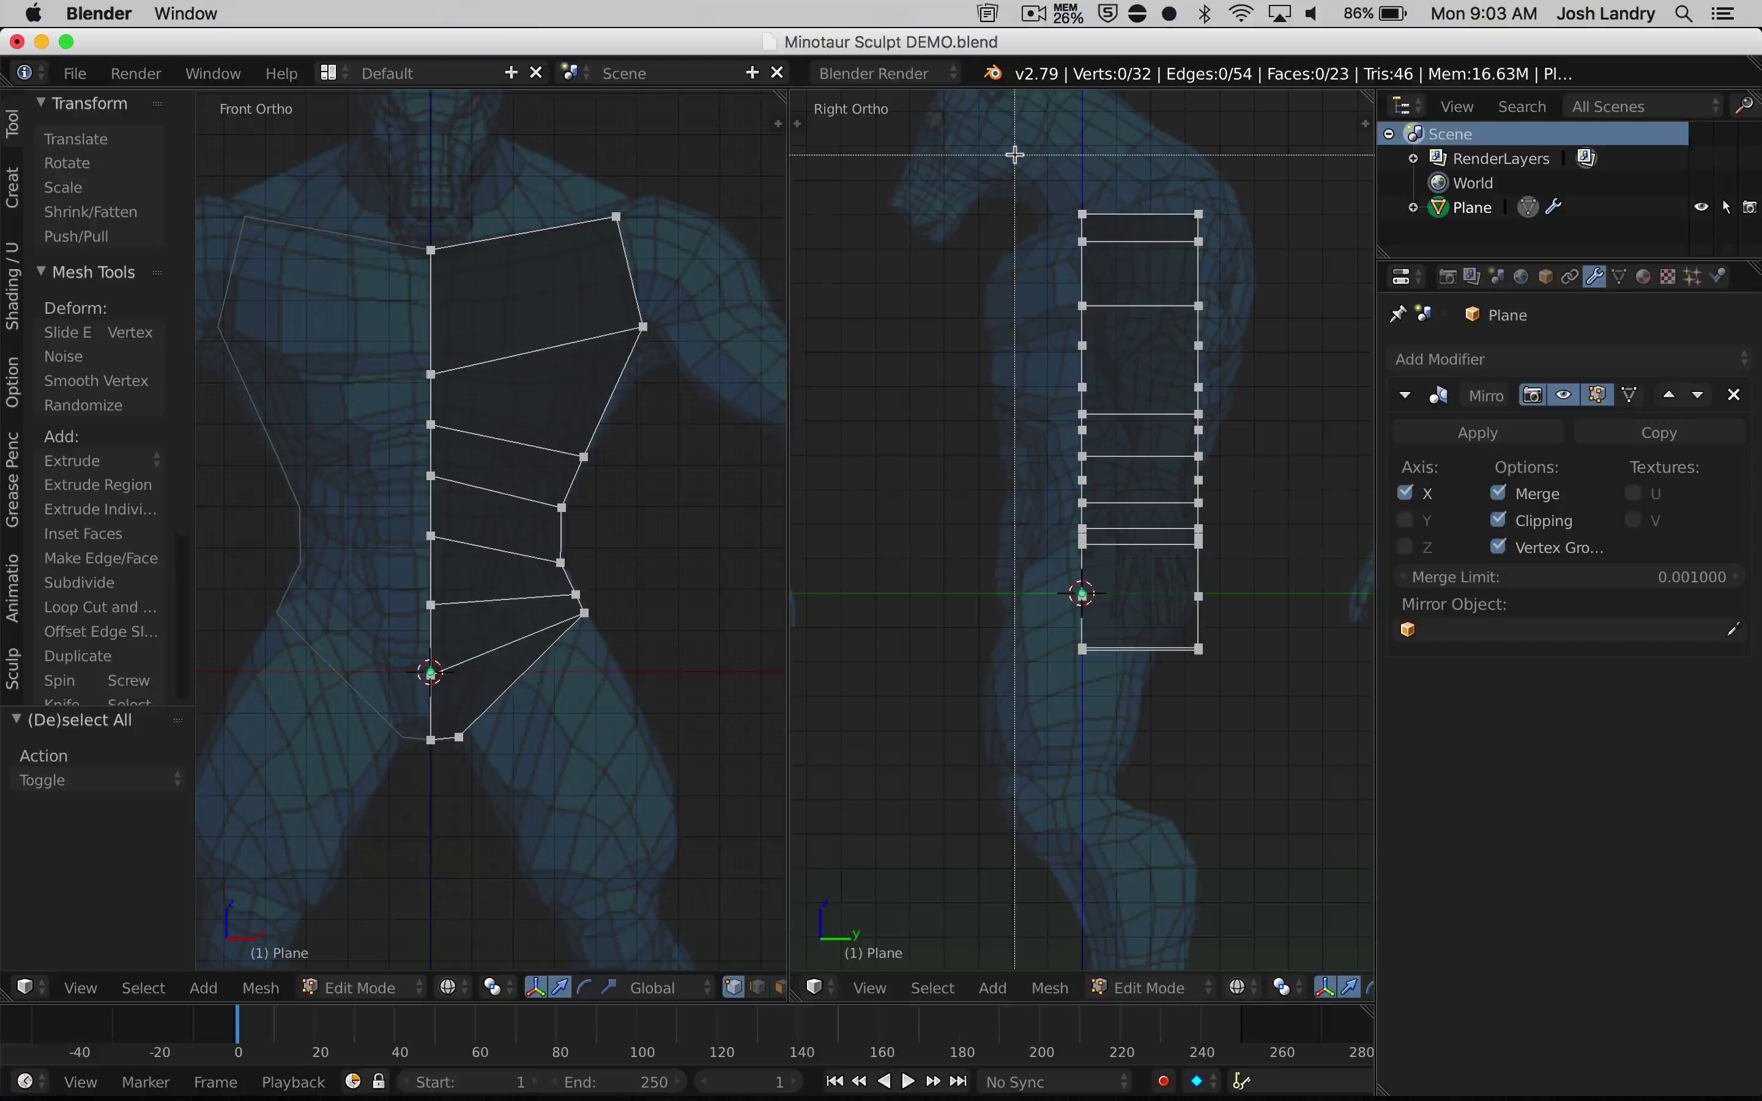
pyautogui.moveTo(1015, 154); pyautogui.dragTo(1134, 734)
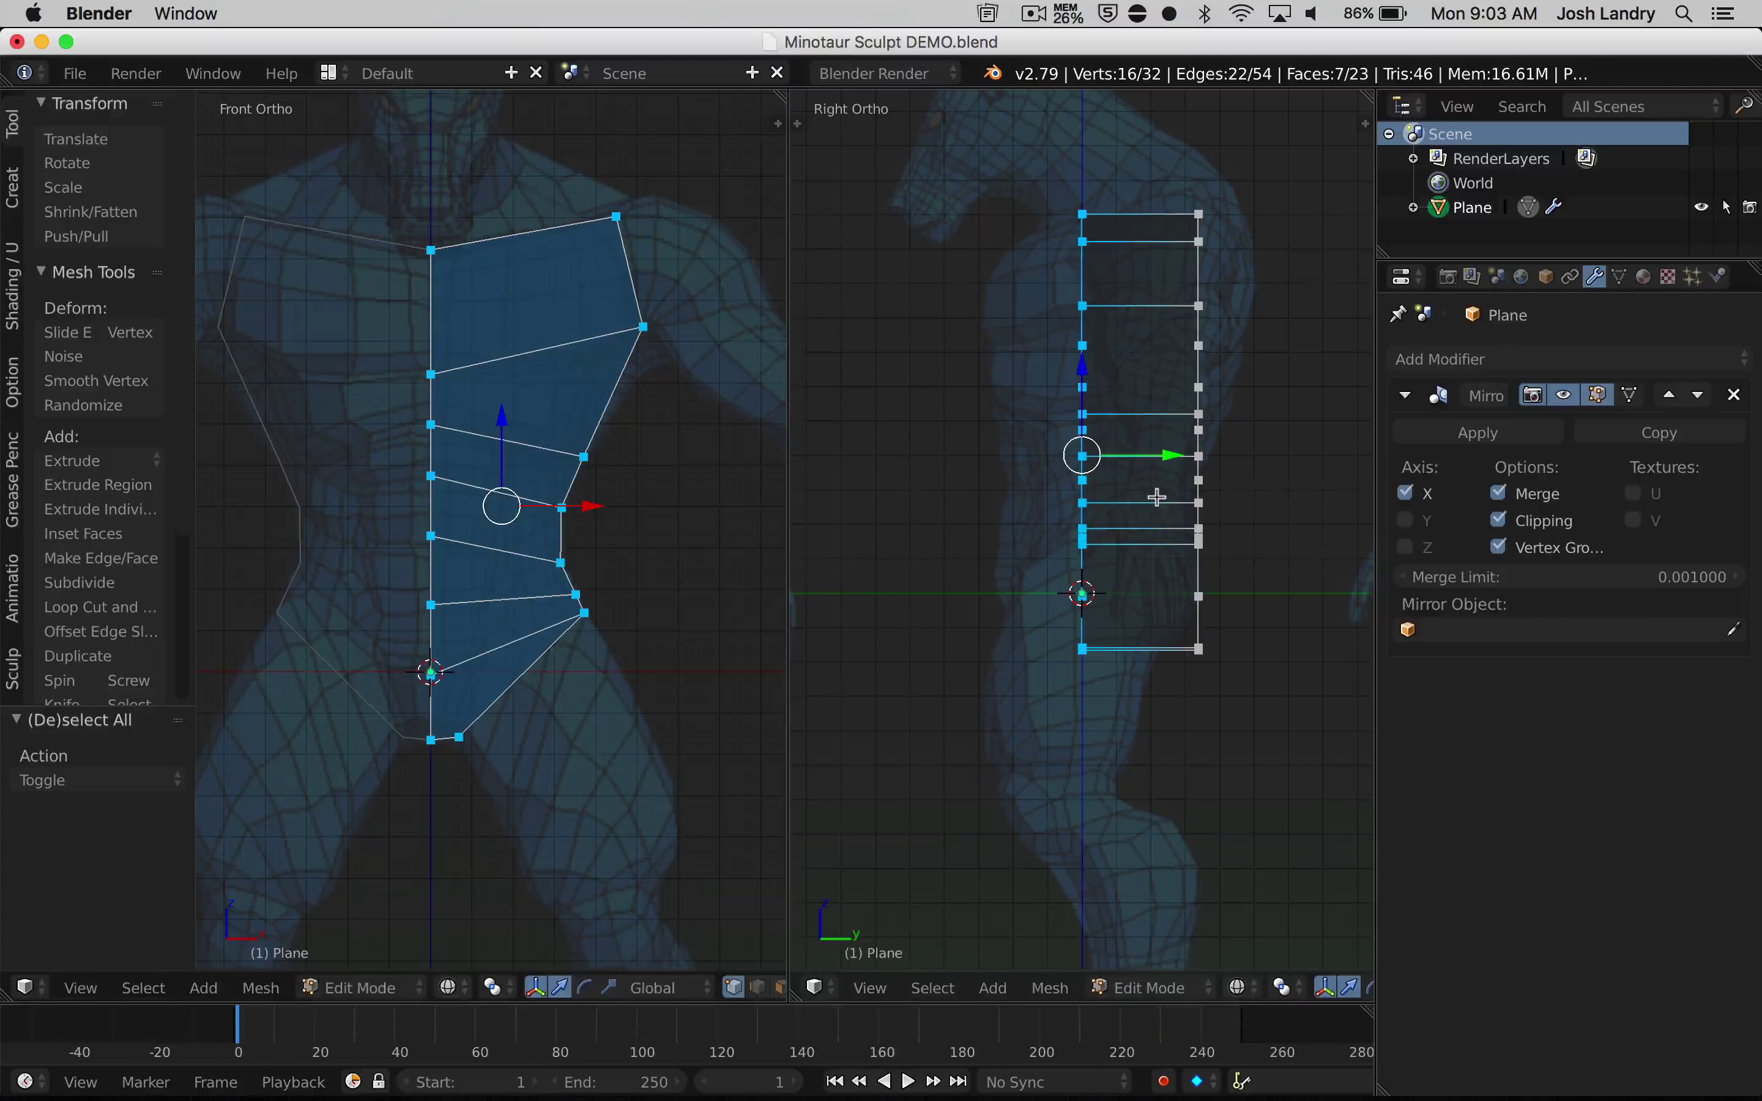
pyautogui.press('g')
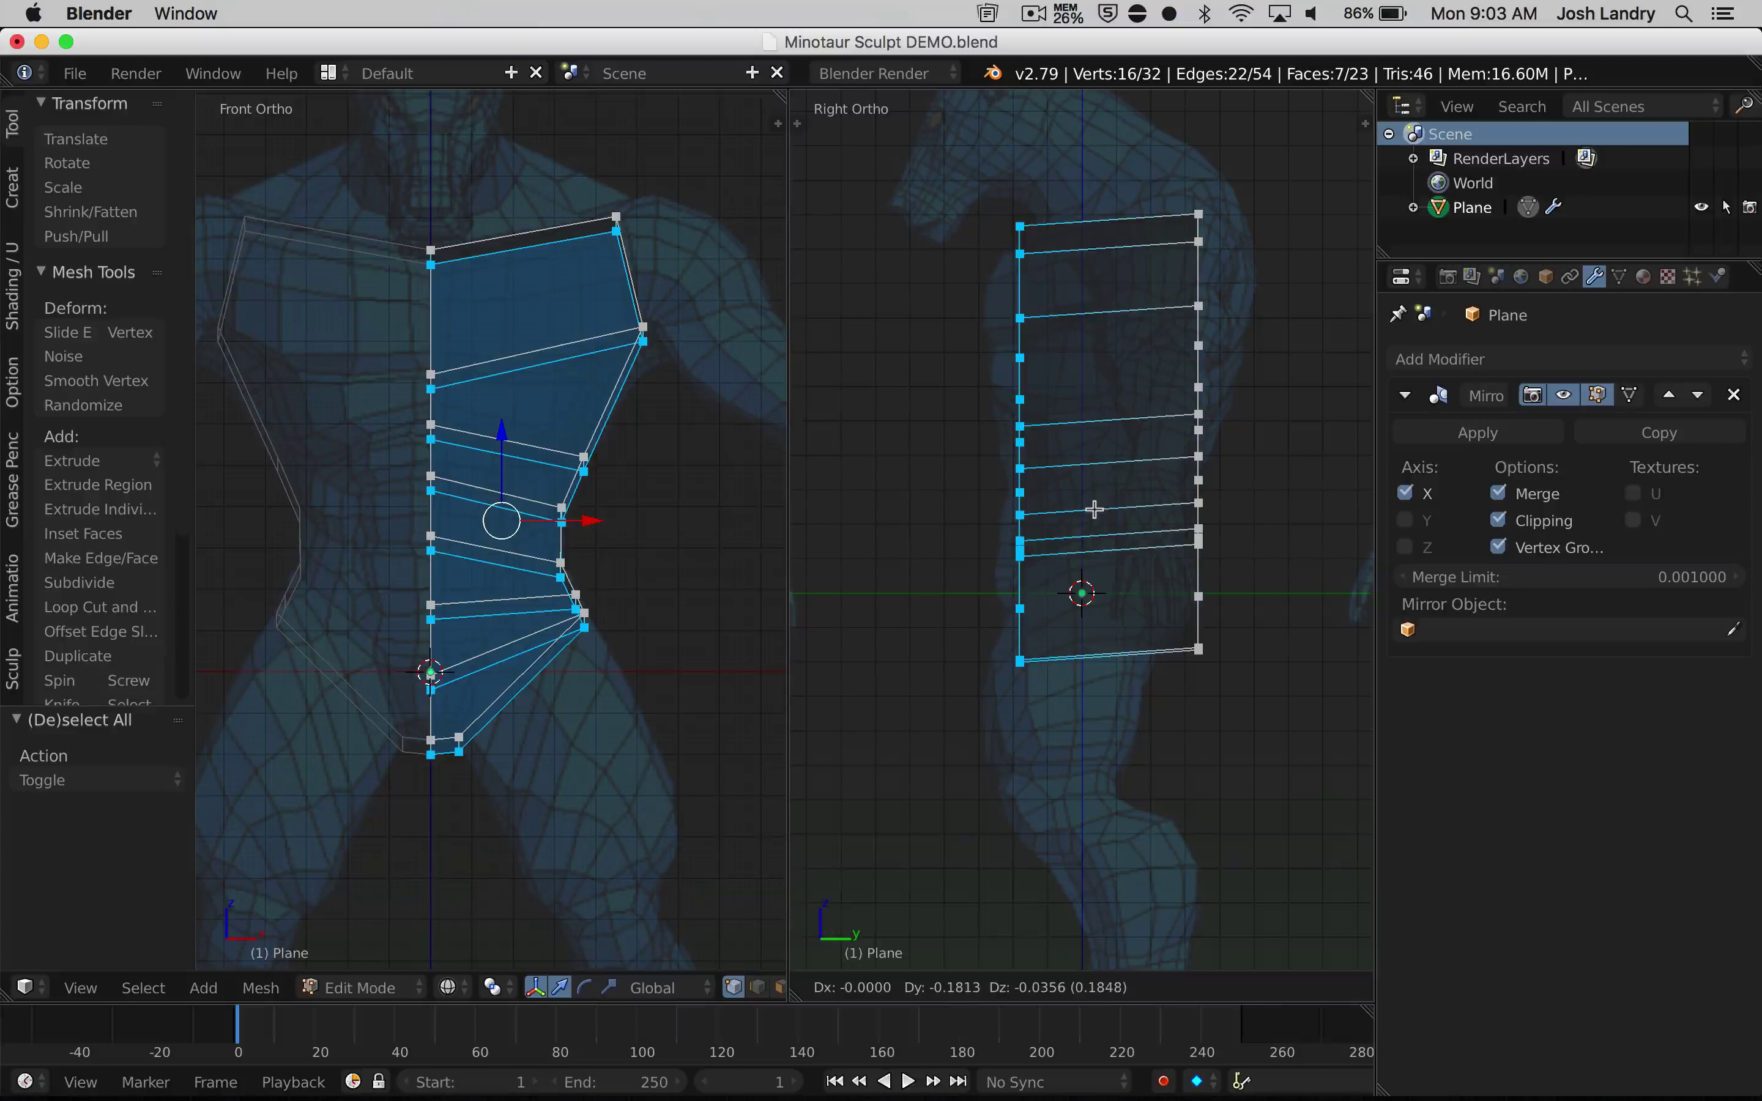
pyautogui.click(1104, 510)
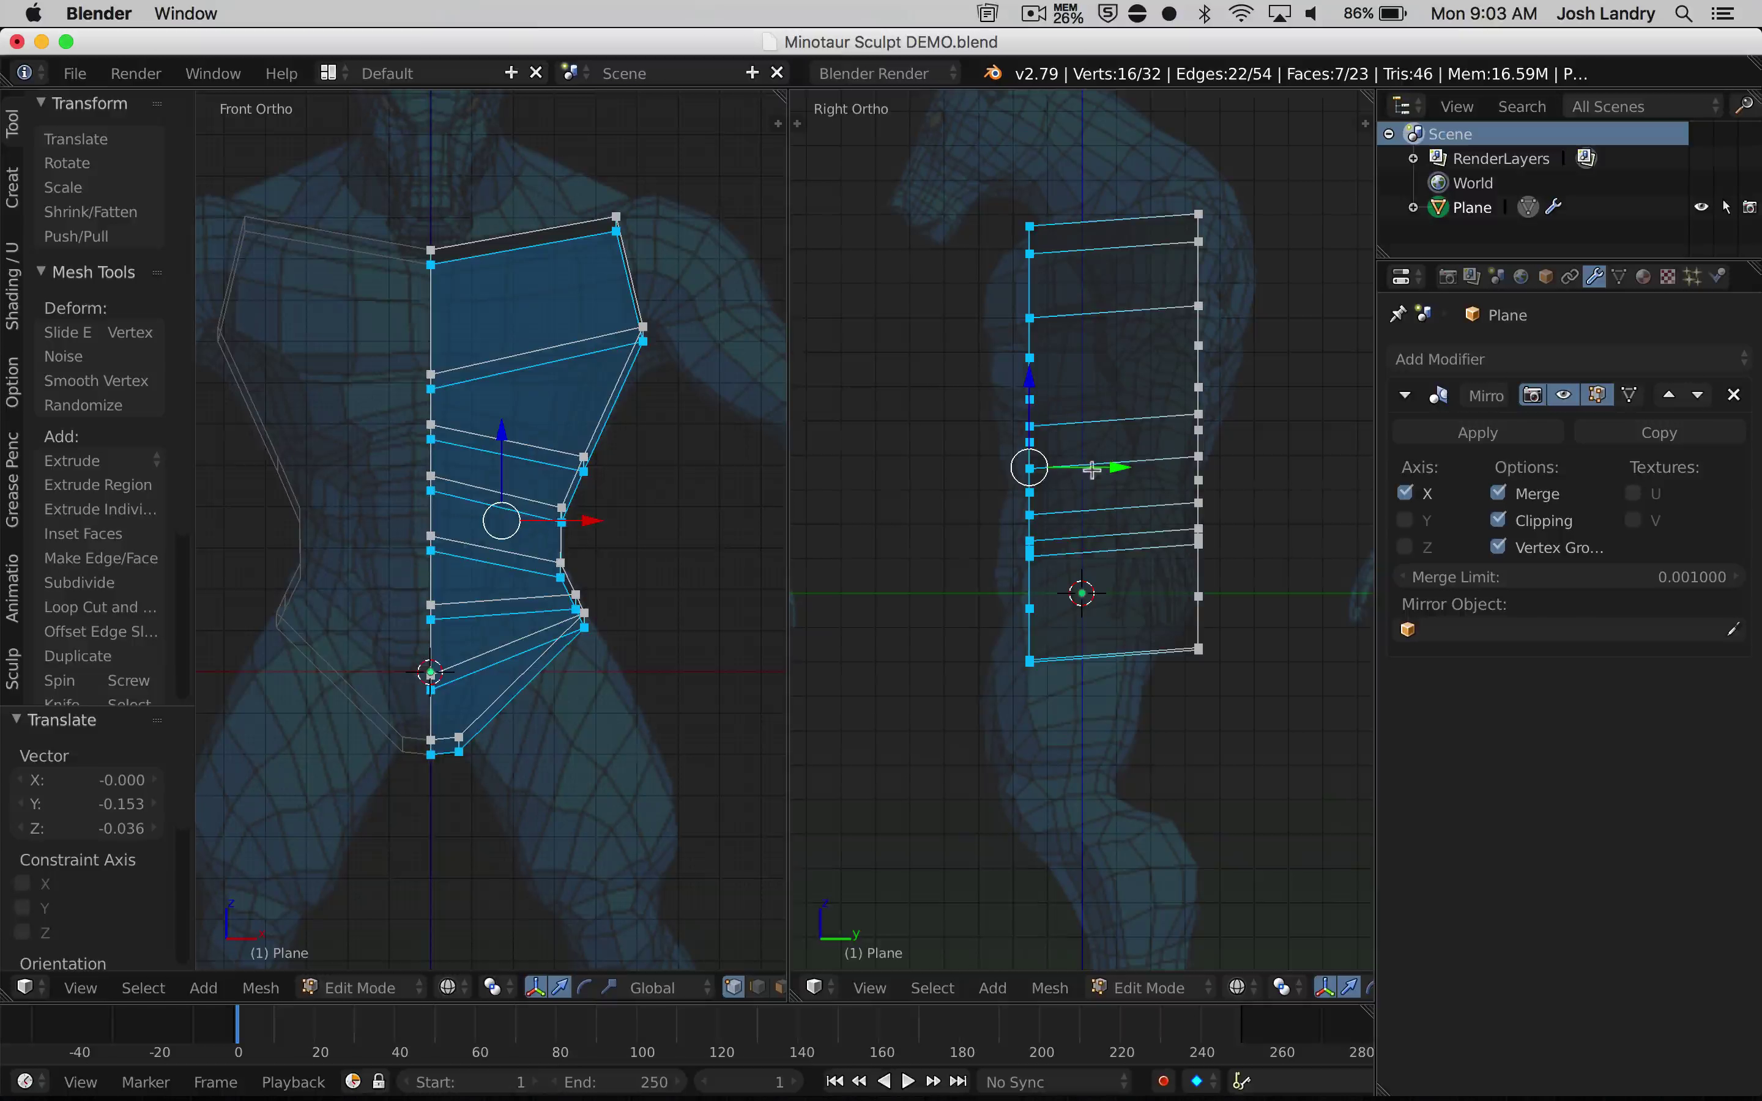
# Raise the torso's front vertices by about 0.036 along the Z axis only
pyautogui.press('g')
pyautogui.press('z')
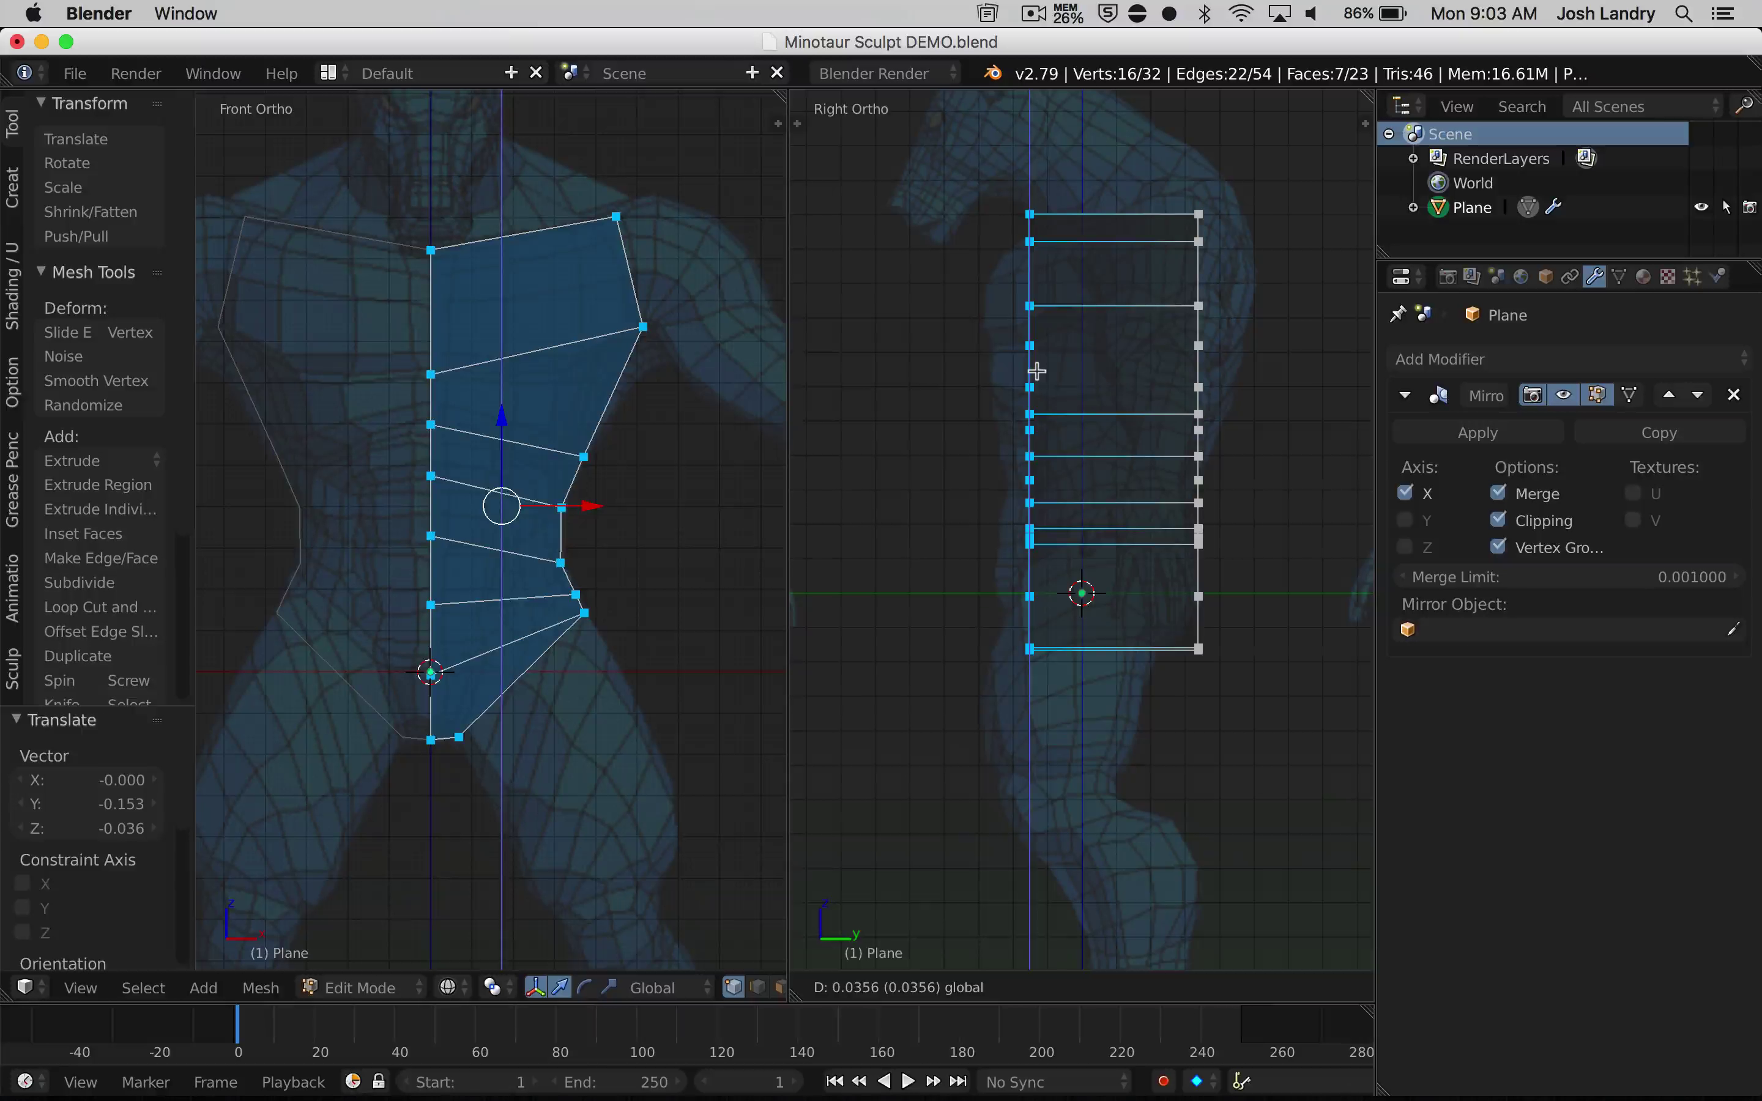
pyautogui.click(1036, 371)
# Deselect all vertices and widen the right side view at the expense of the properties area
pyautogui.scroll(3, 1067, 357)
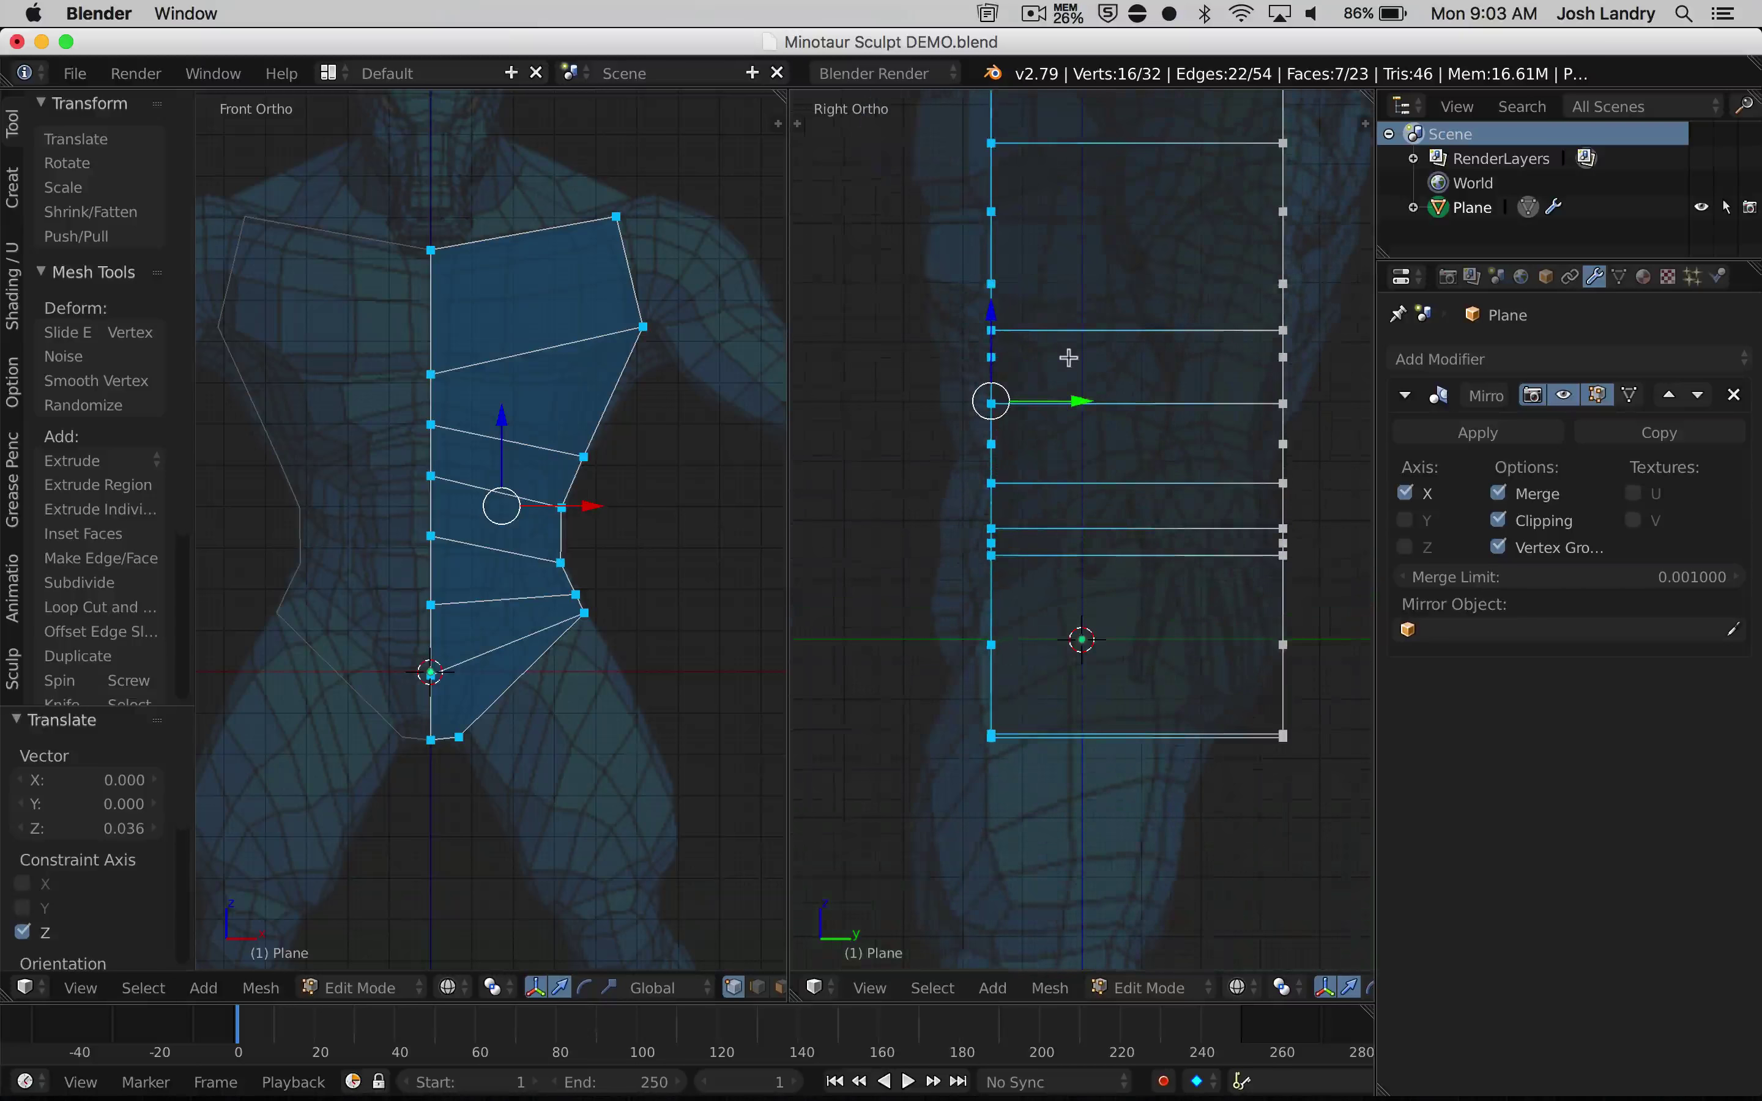
pyautogui.keyDown('shift'); pyautogui.moveTo(1077, 294); pyautogui.dragTo(1112, 463, button='middle'); pyautogui.keyUp('shift')
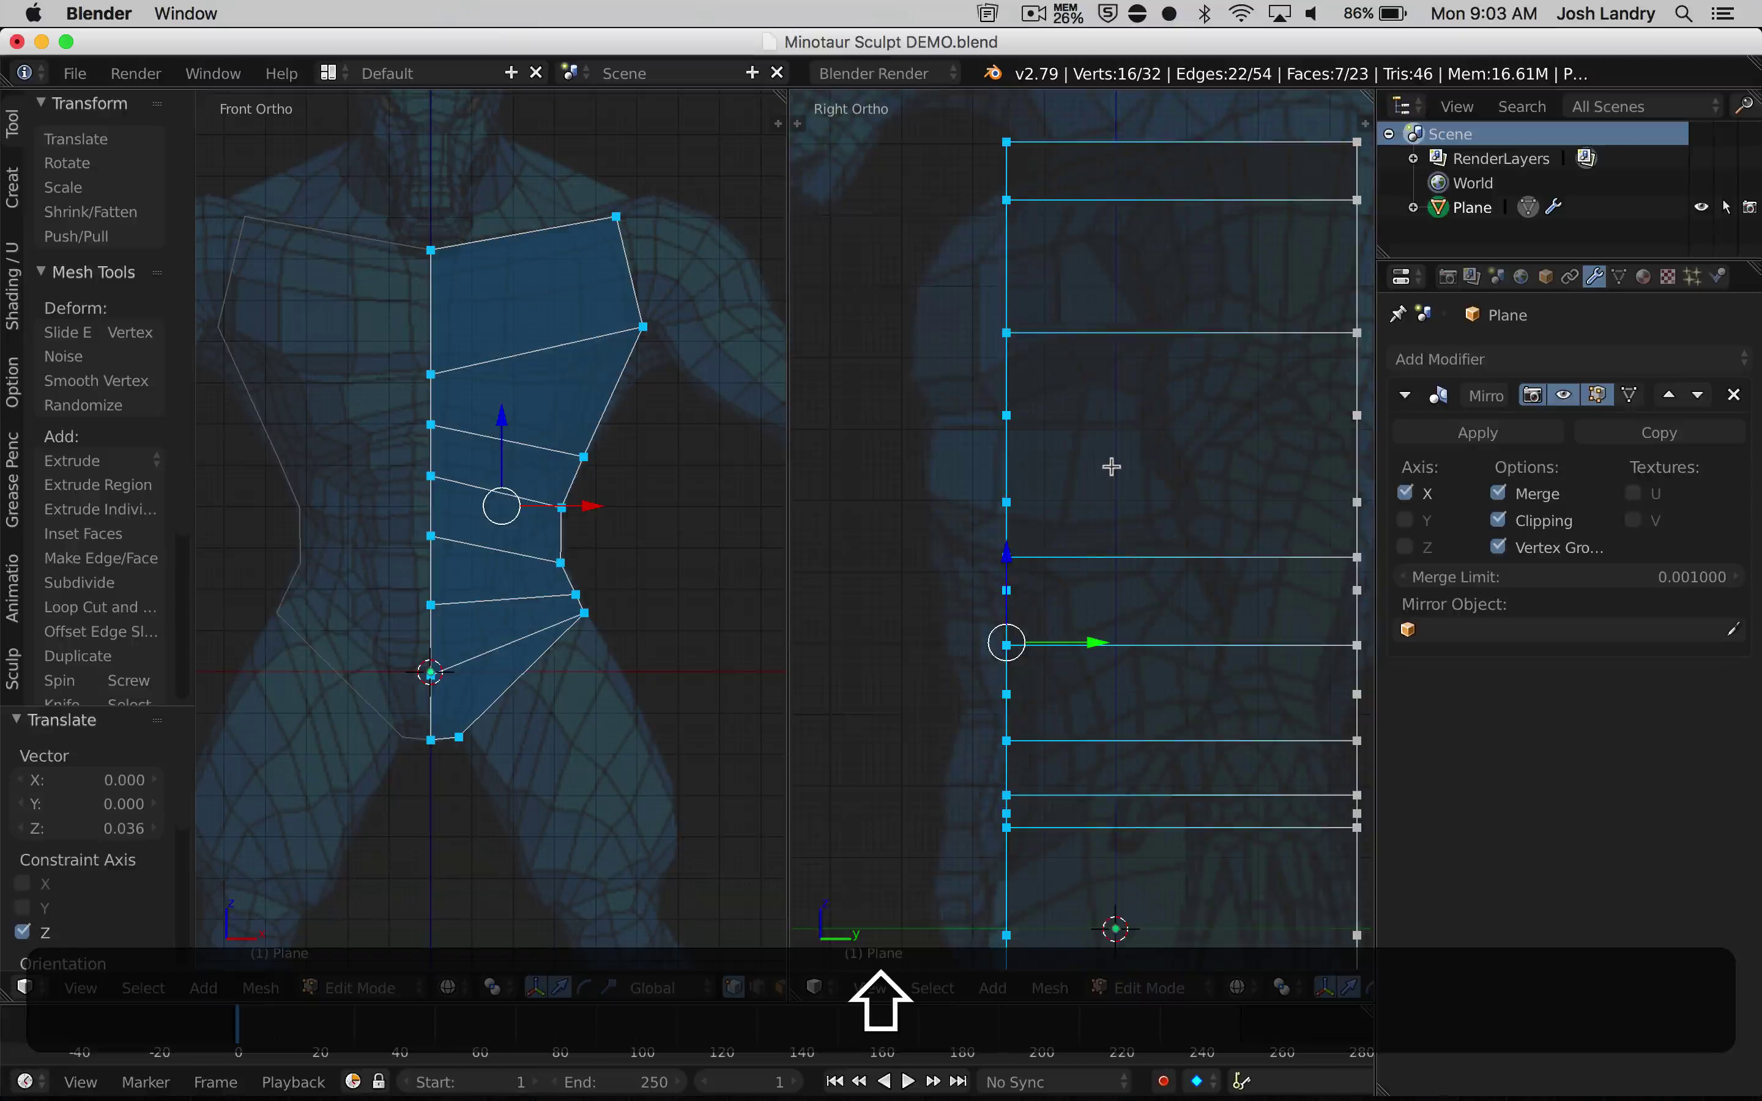
pyautogui.scroll(1, 1088, 500)
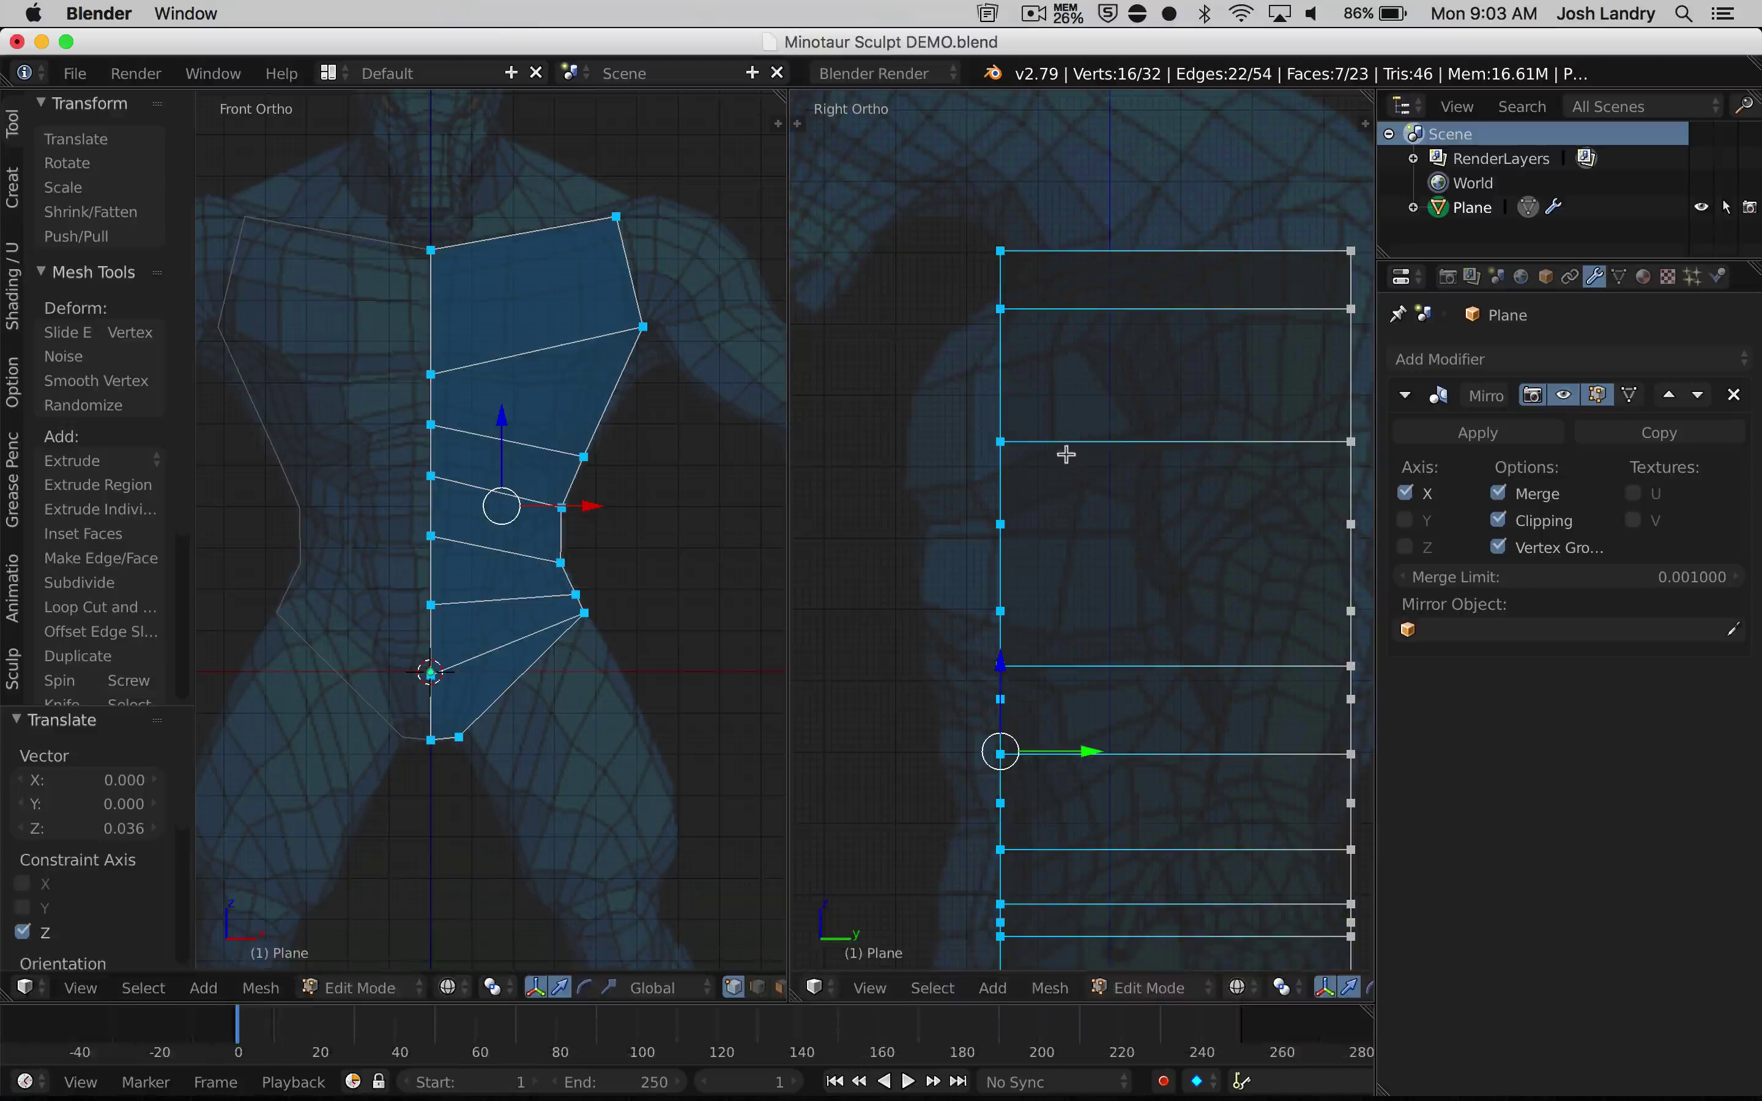
pyautogui.press('a')
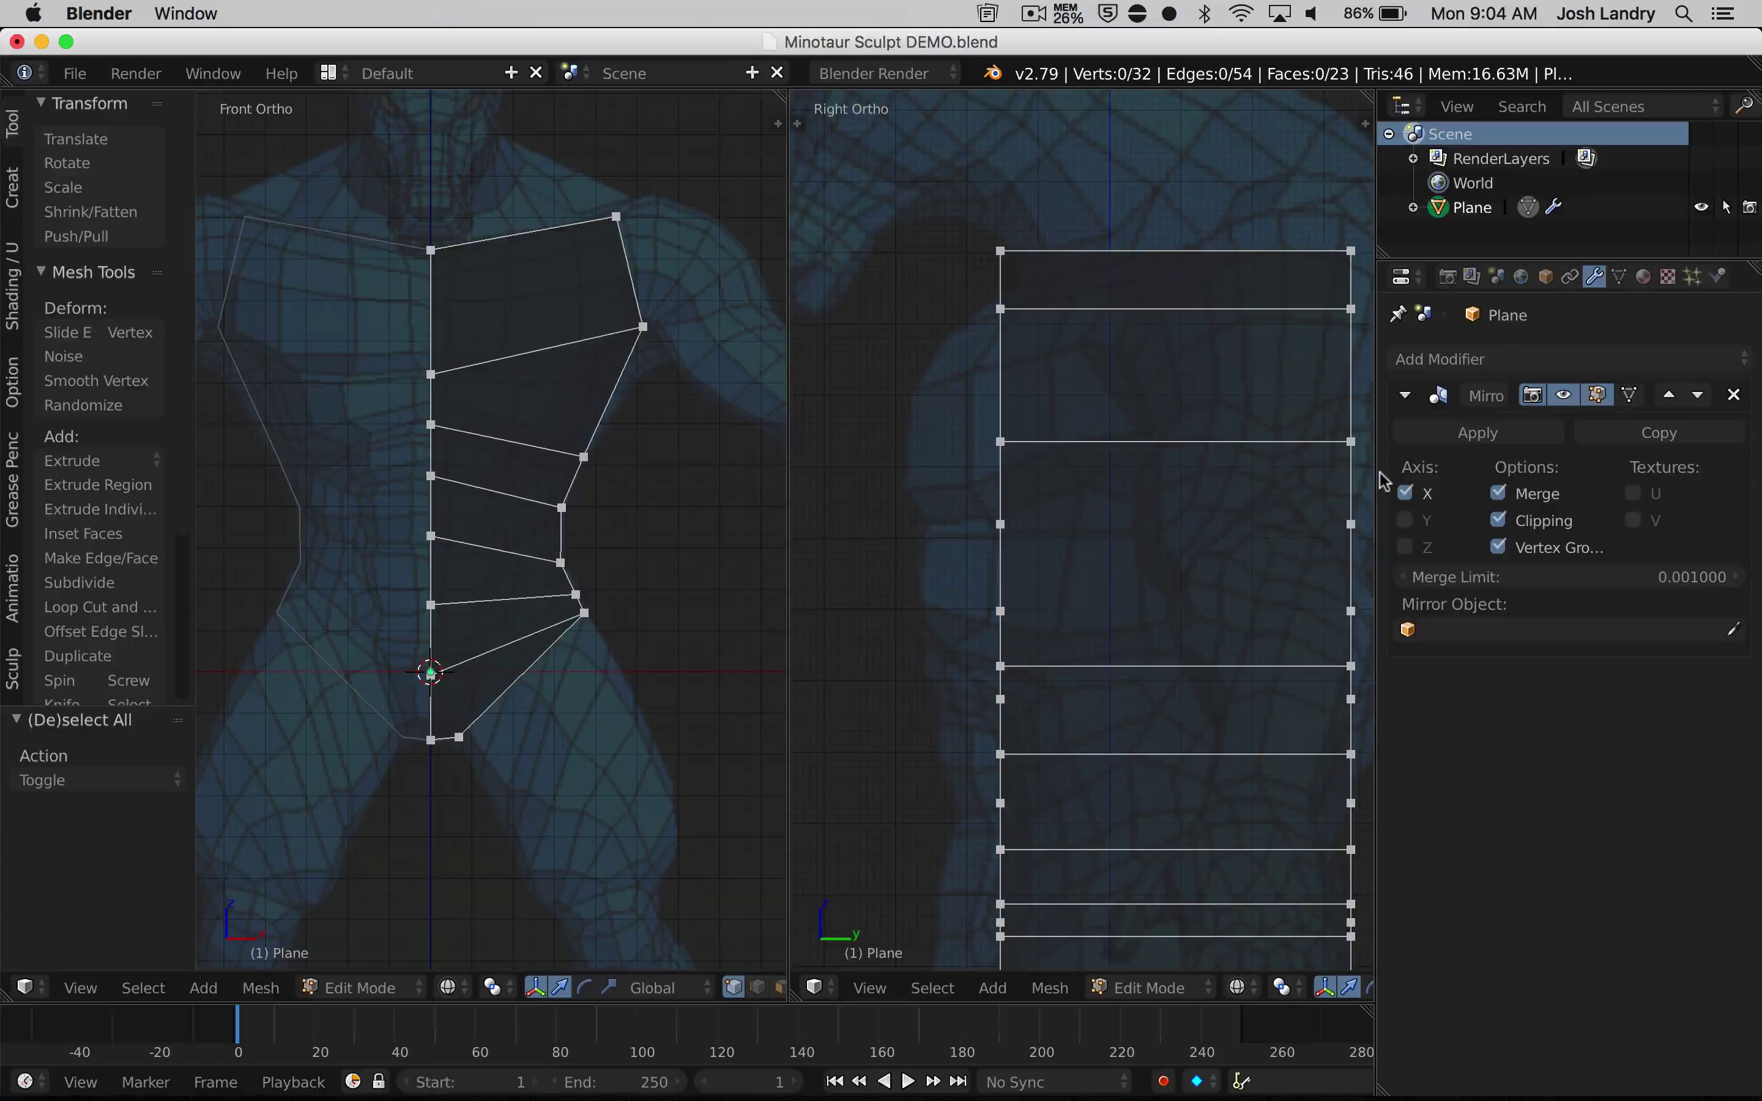
pyautogui.moveTo(1374, 475); pyautogui.dragTo(1552, 481)
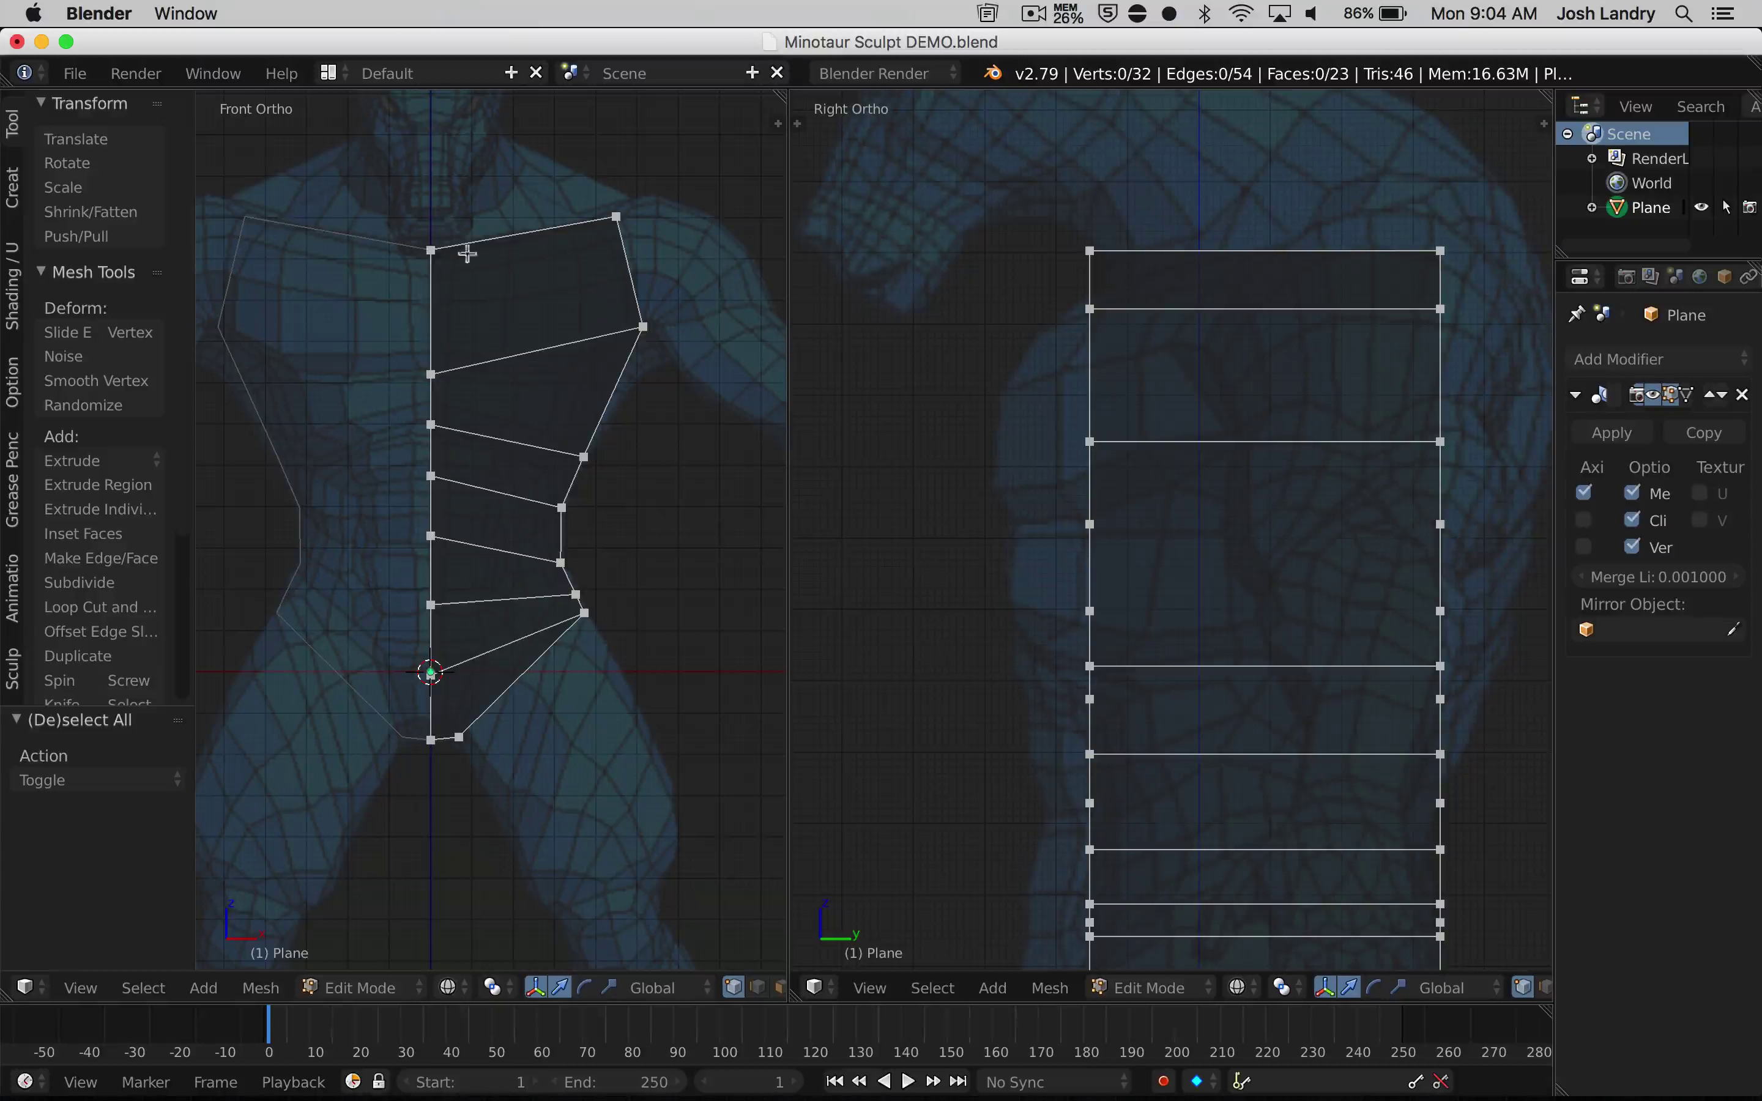
# Select the four corner vertices of the front chest face, excluding the matching vertex on the back
pyautogui.click(616, 217)
pyautogui.keyDown('shift'); pyautogui.click(643, 327); pyautogui.keyUp('shift')
pyautogui.keyDown('shift'); pyautogui.click(430, 374); pyautogui.keyUp('shift')
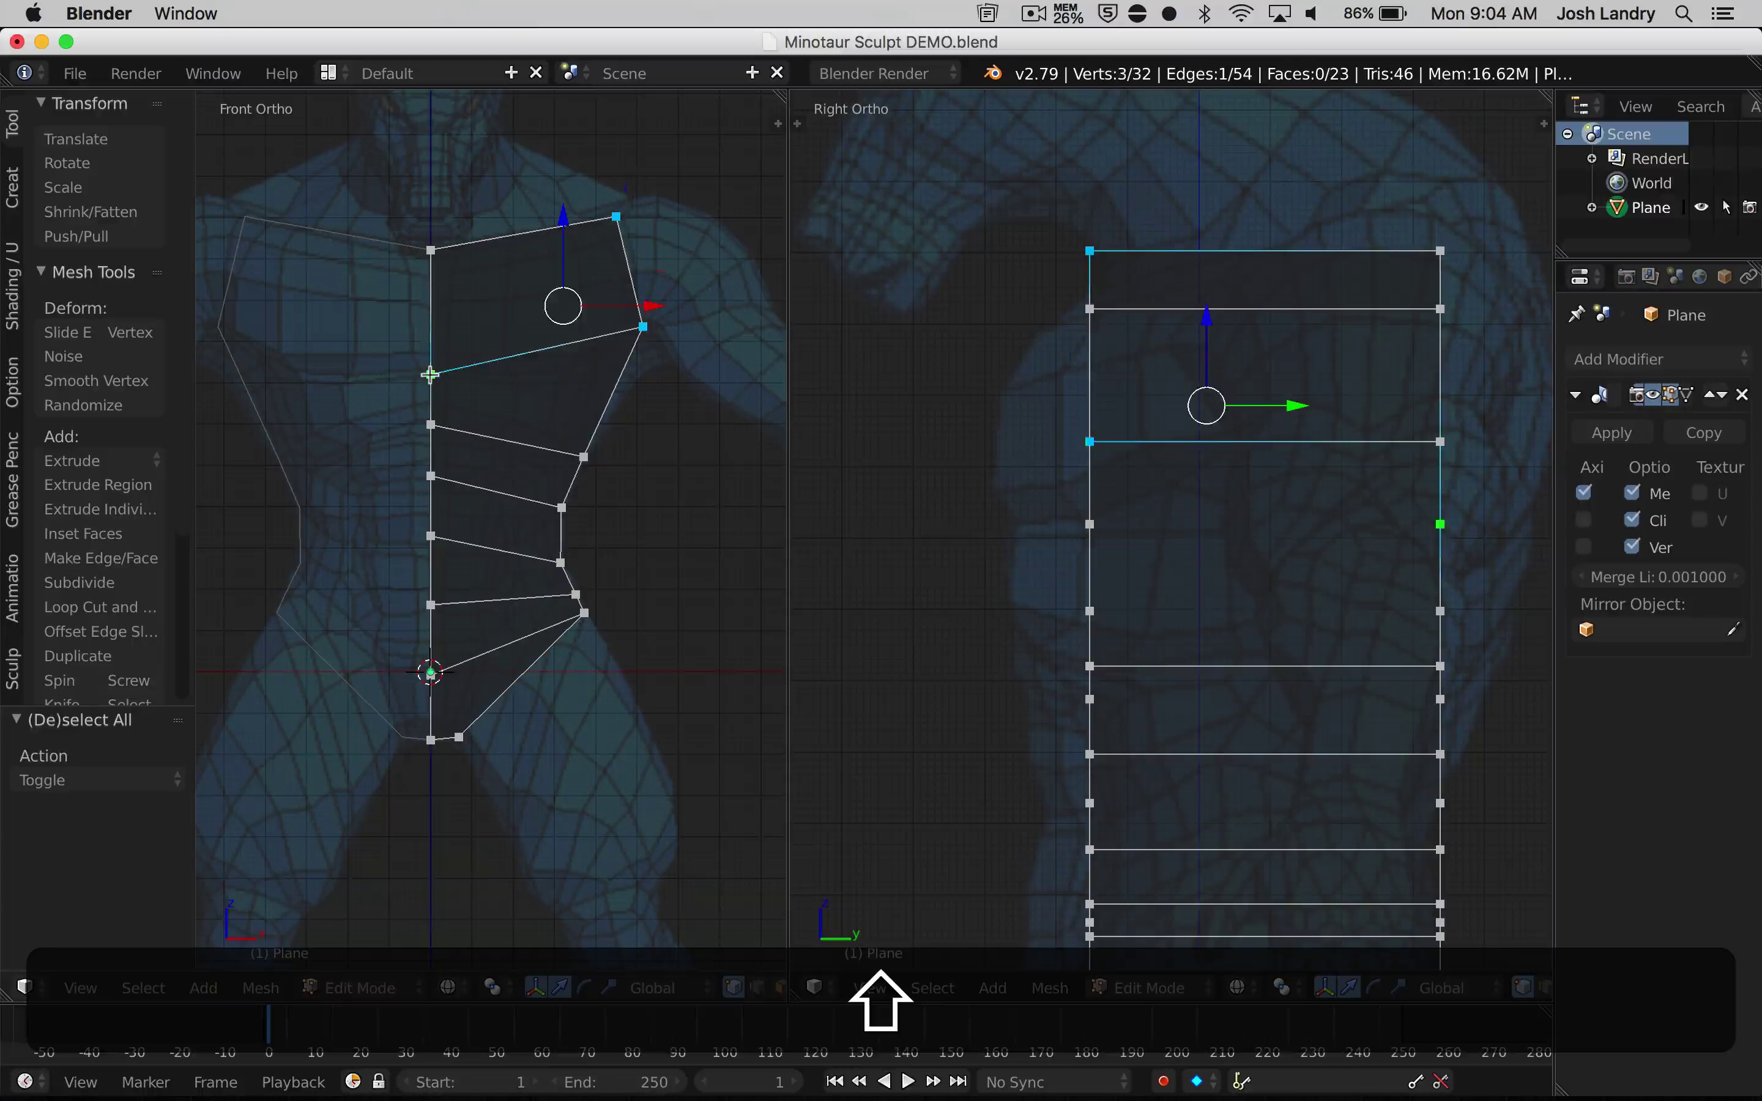
pyautogui.keyDown('shift'); pyautogui.click(432, 250); pyautogui.keyUp('shift')
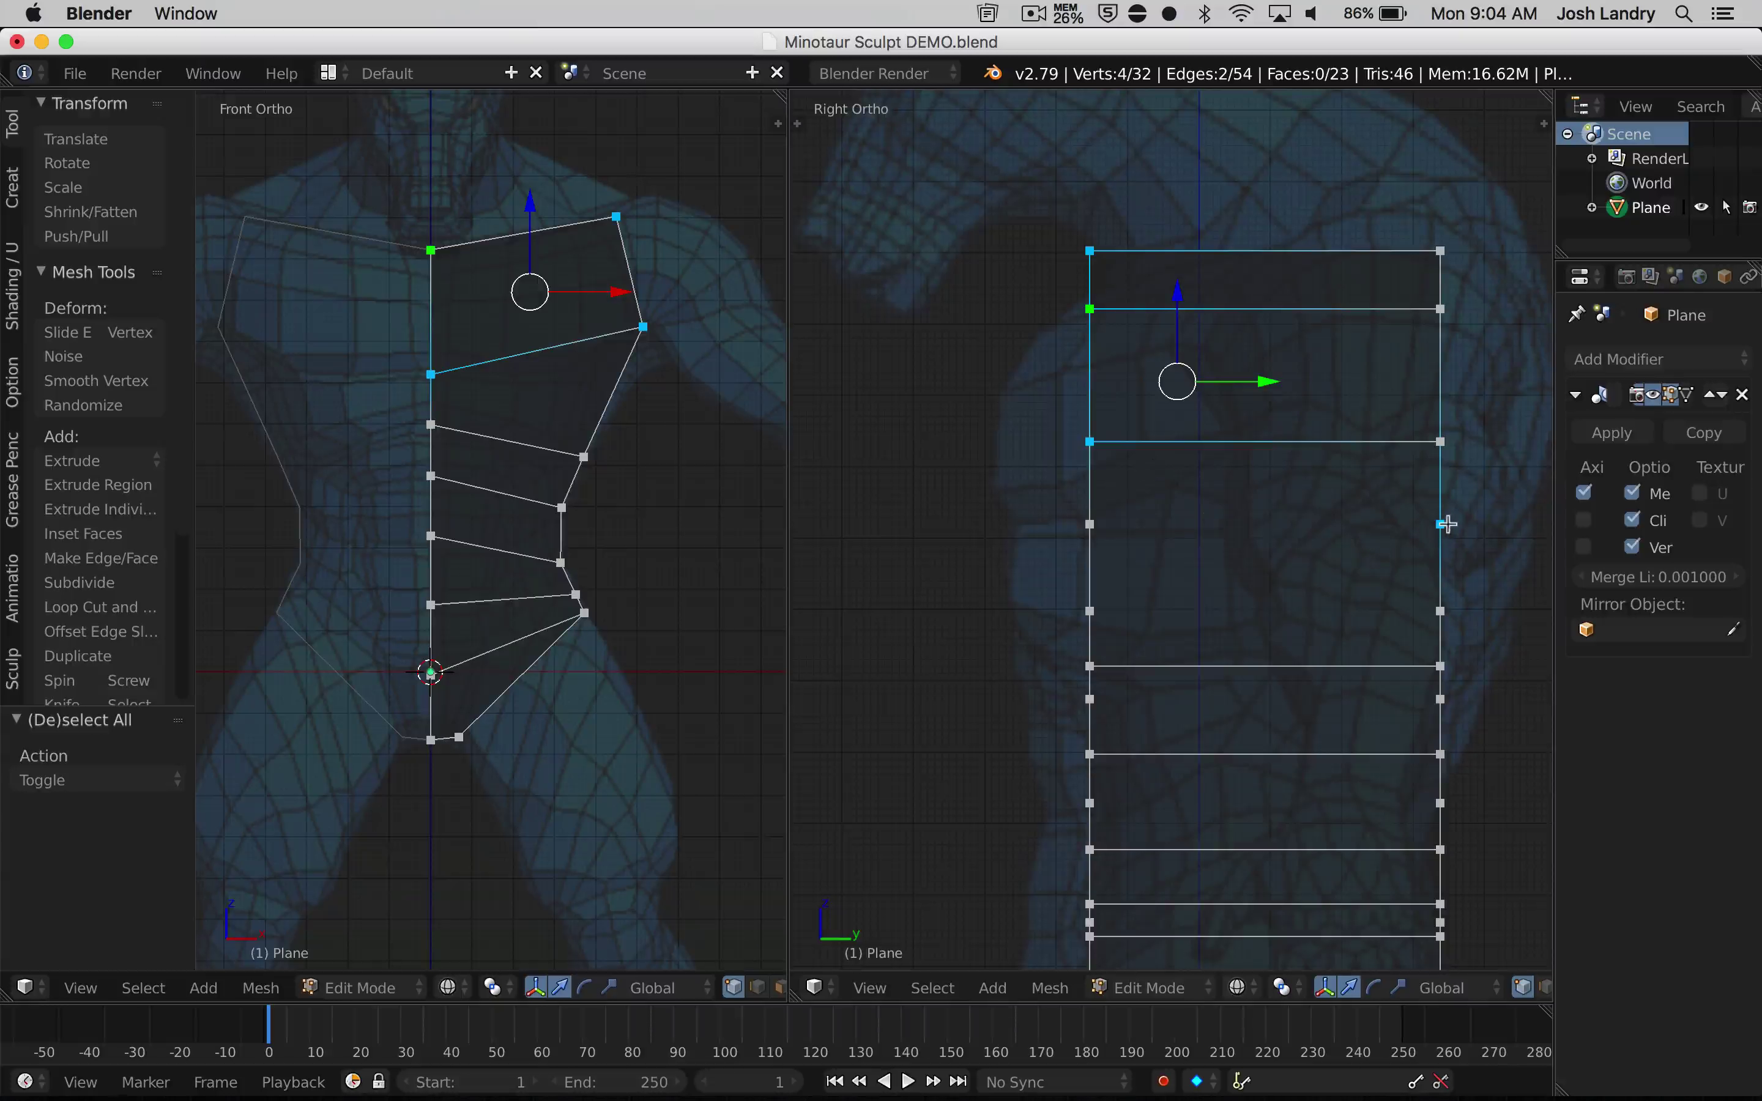
pyautogui.moveTo(1181, 587); pyautogui.dragTo(988, 382, button='middle')
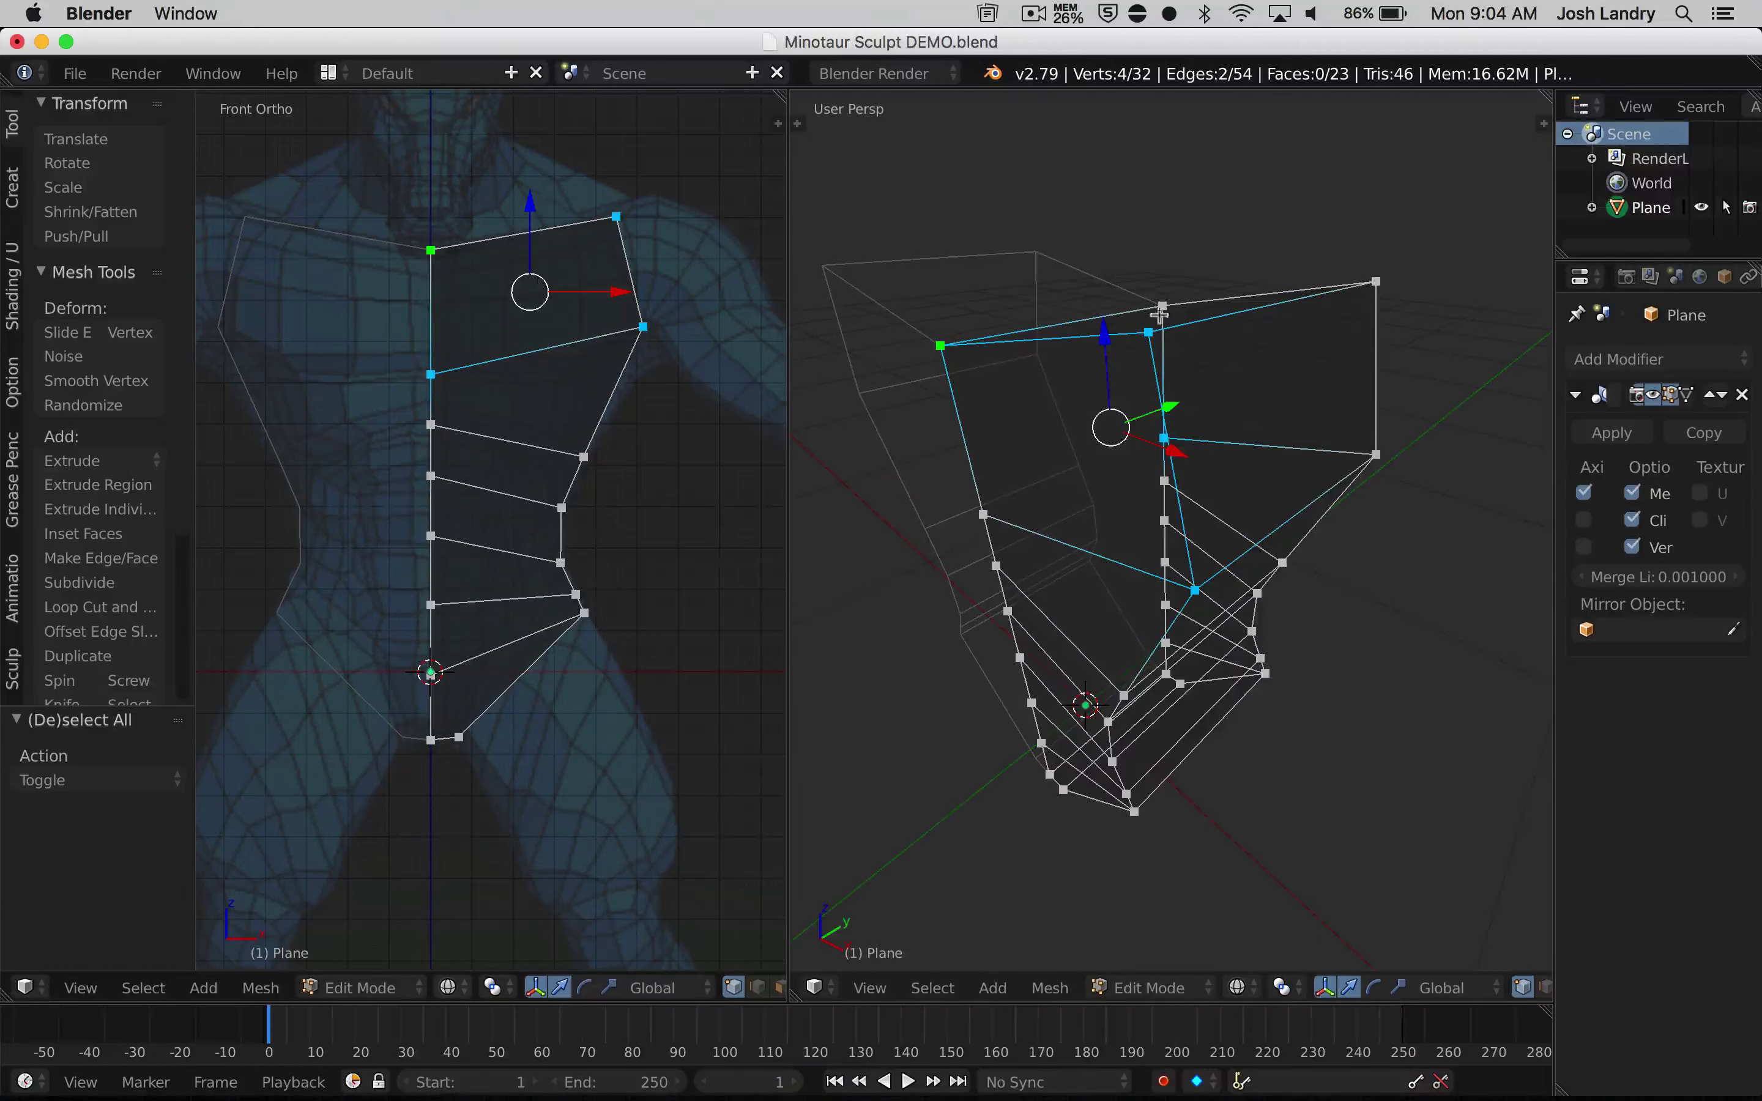
pyautogui.moveTo(1190, 555); pyautogui.dragTo(1211, 437, button='middle')
pyautogui.keyDown('shift'); pyautogui.rightClick(1221, 446); pyautogui.keyUp('shift')
pyautogui.keyDown('shift'); pyautogui.rightClick(1007, 485); pyautogui.keyUp('shift')
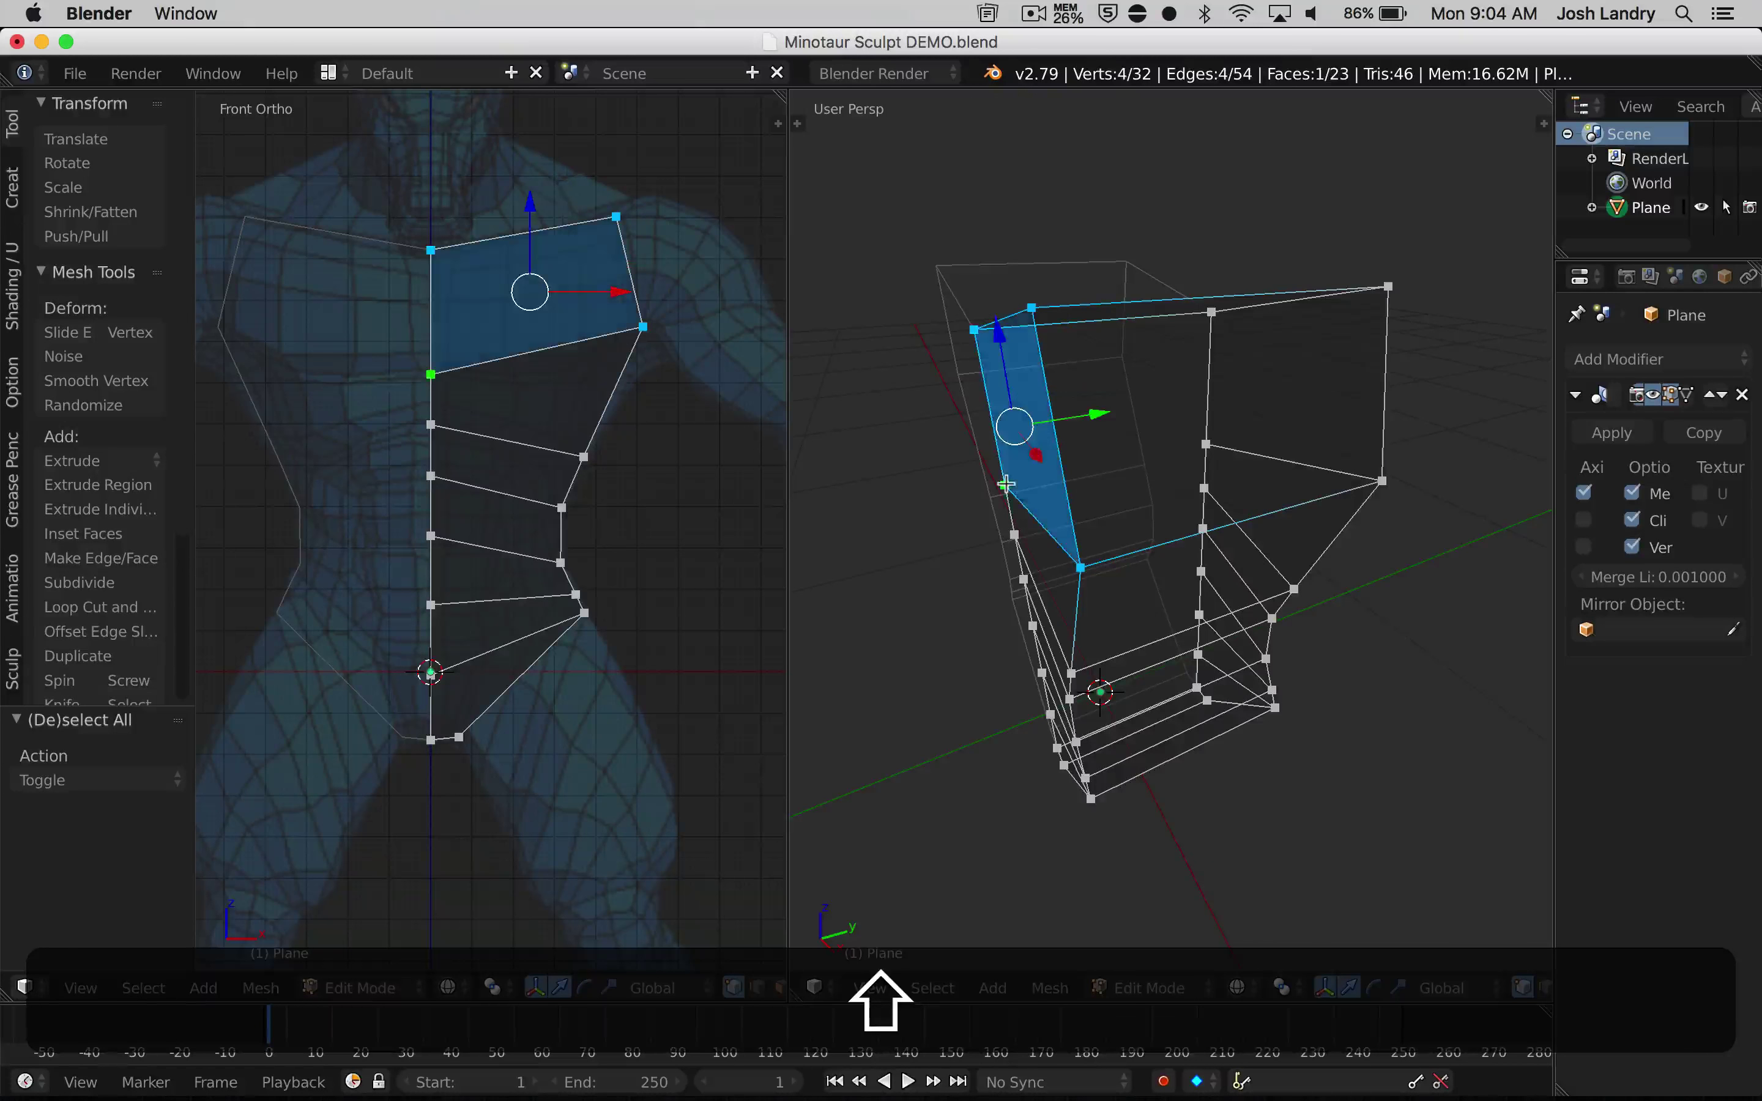
pyautogui.moveTo(1037, 521)
pyautogui.mouseDown(button='middle')
pyautogui.moveTo(1097, 511)
pyautogui.moveTo(1053, 526)
pyautogui.mouseUp(button='middle')
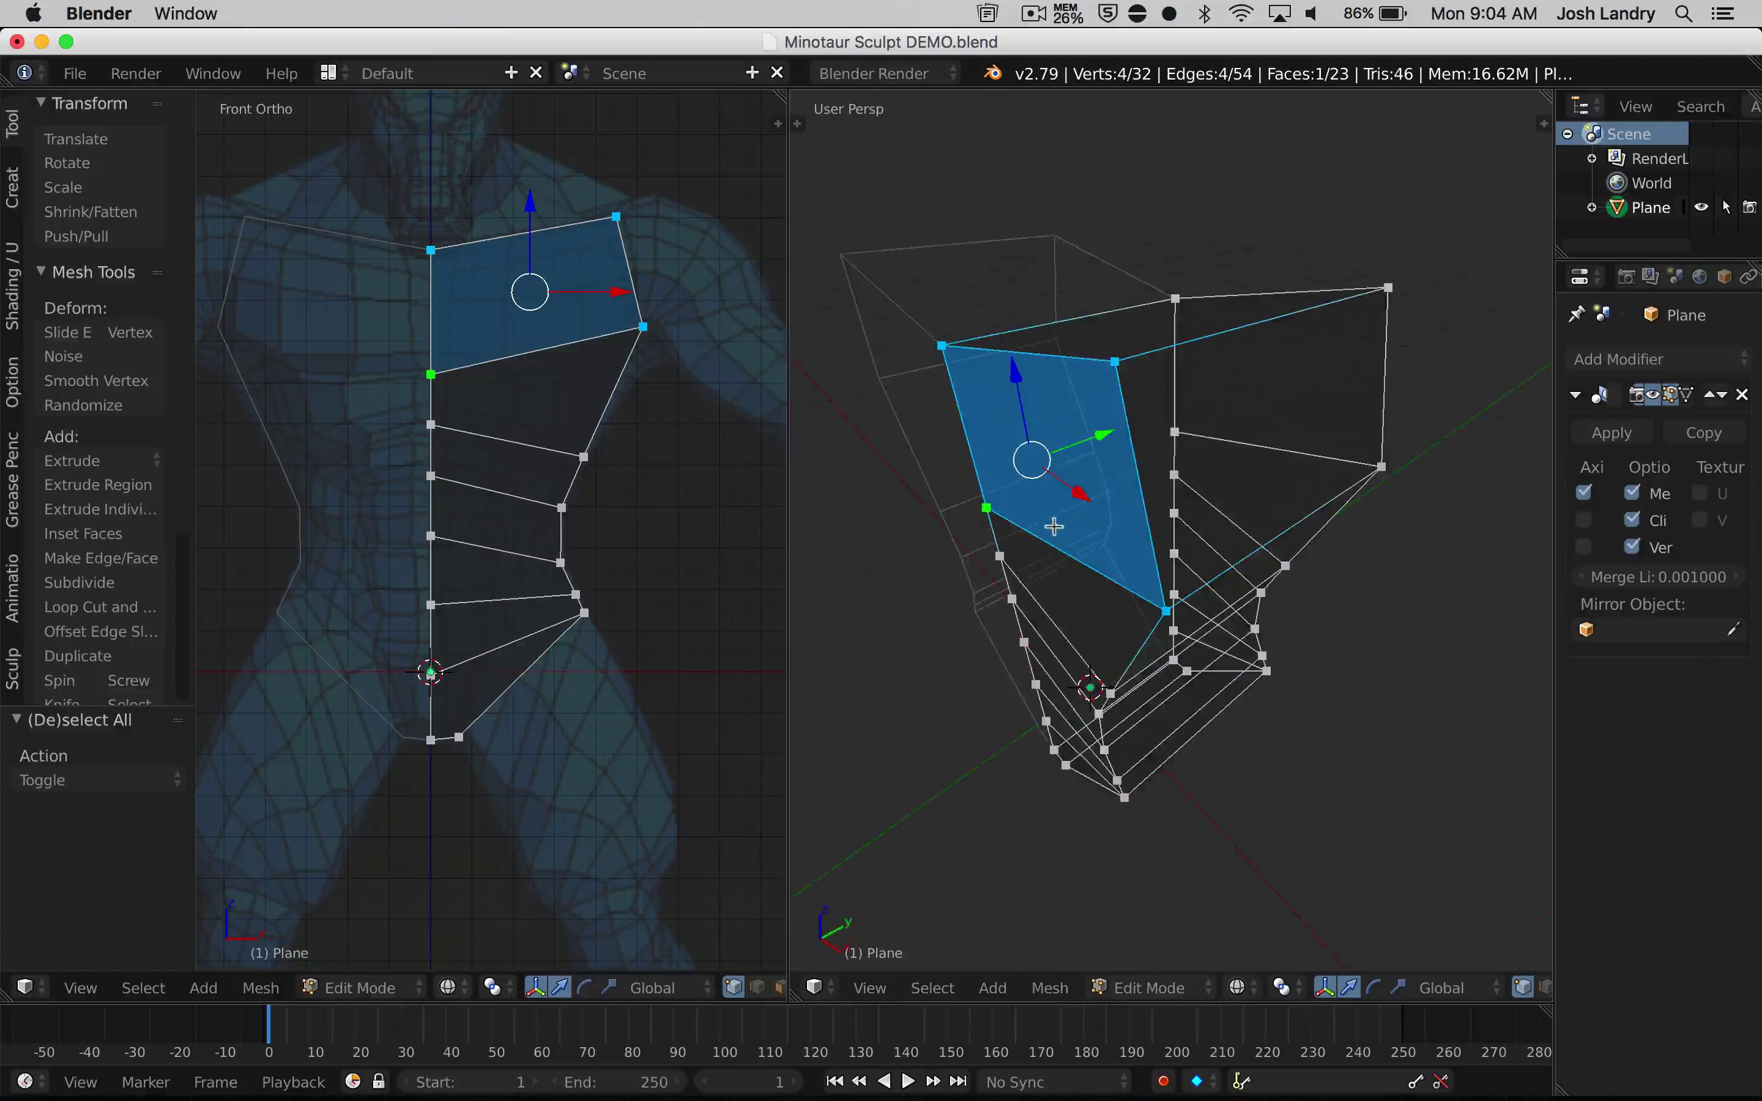
# Move the front chest face by about Y -0.130, Z -0.045 in the right side view to match the reference chest
pyautogui.press('3')
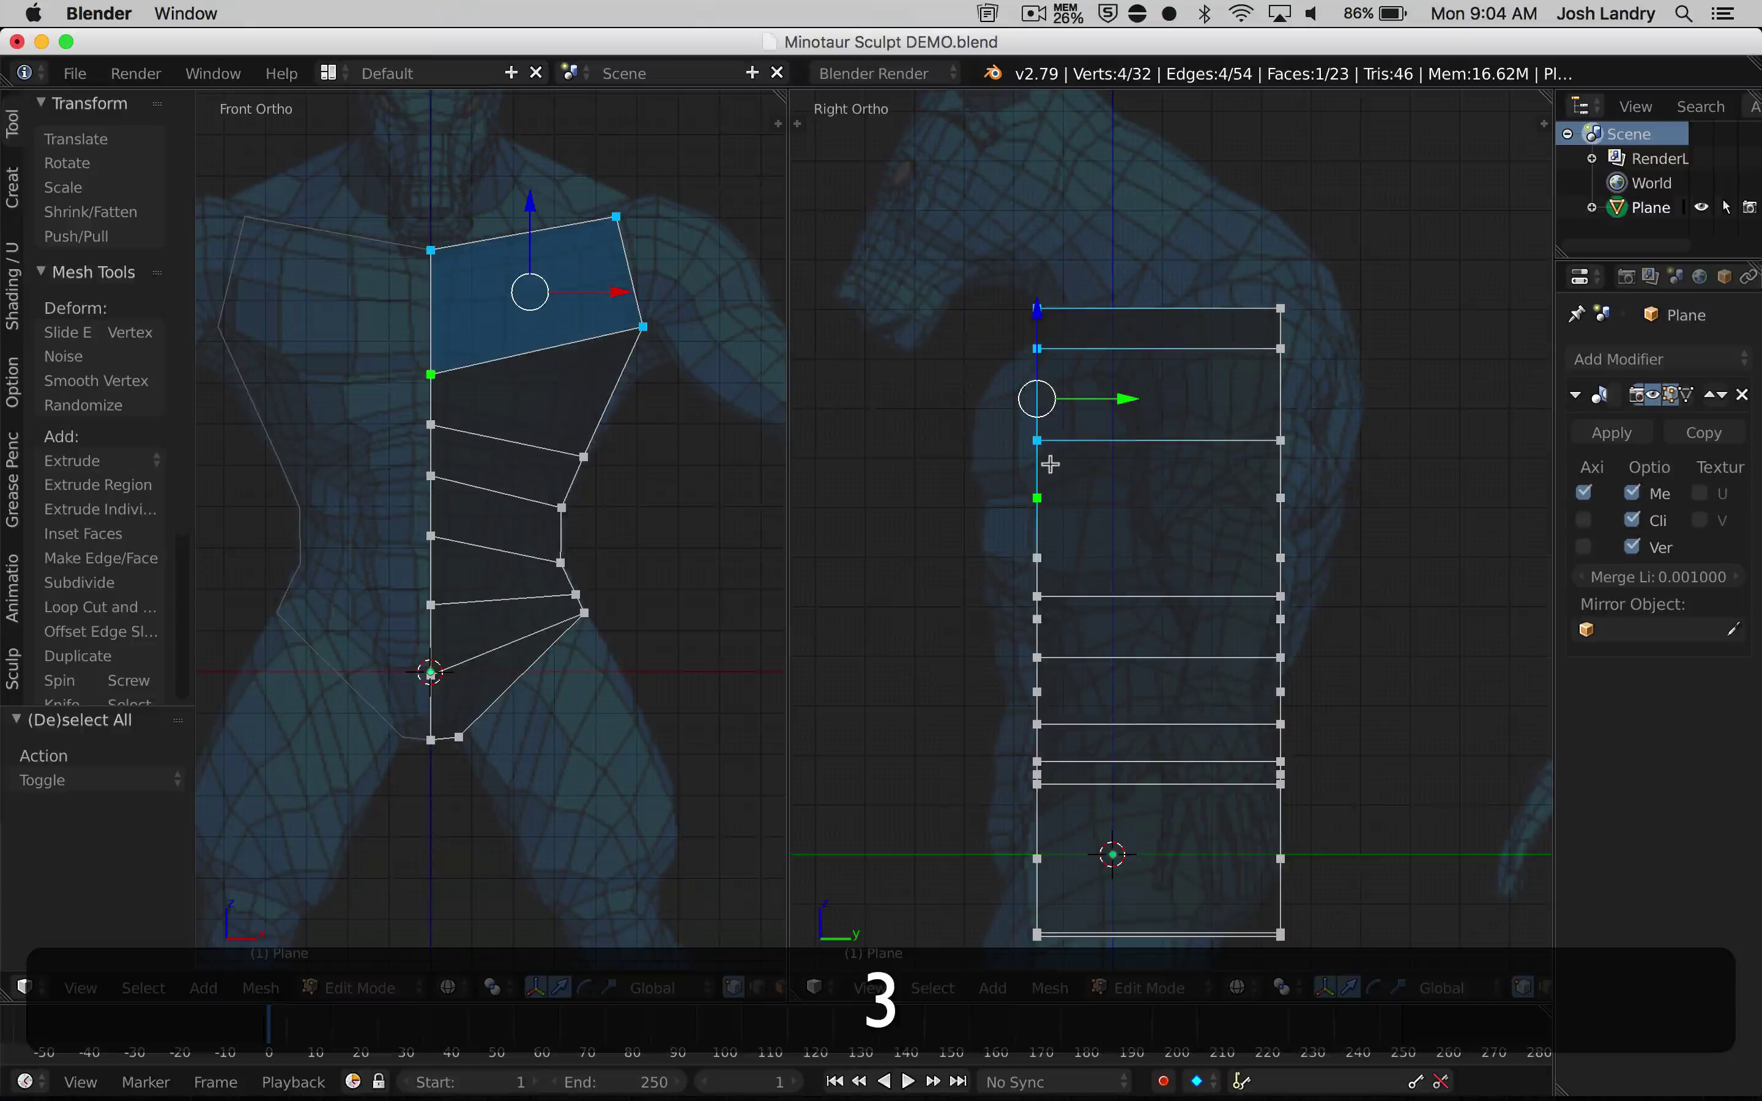
pyautogui.keyDown('shift'); pyautogui.moveTo(1094, 466); pyautogui.dragTo(1191, 482, button='middle'); pyautogui.keyUp('shift')
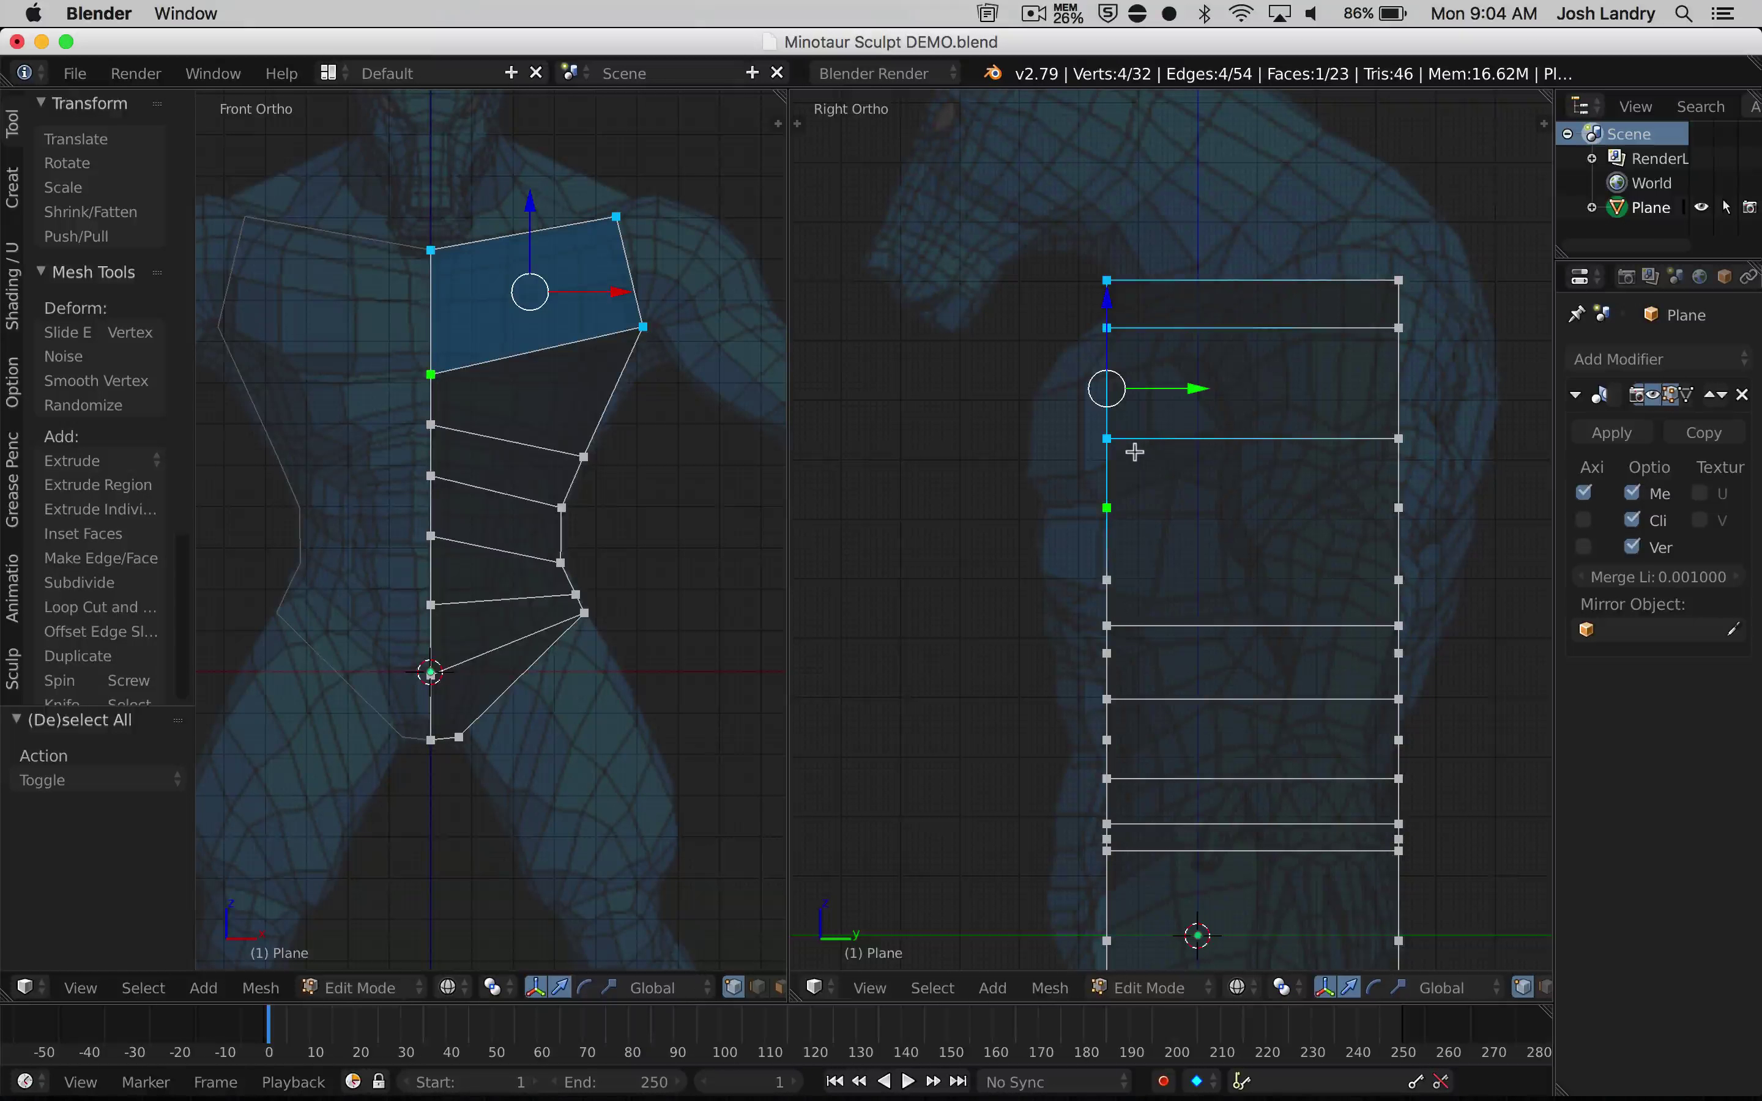
pyautogui.press('g')
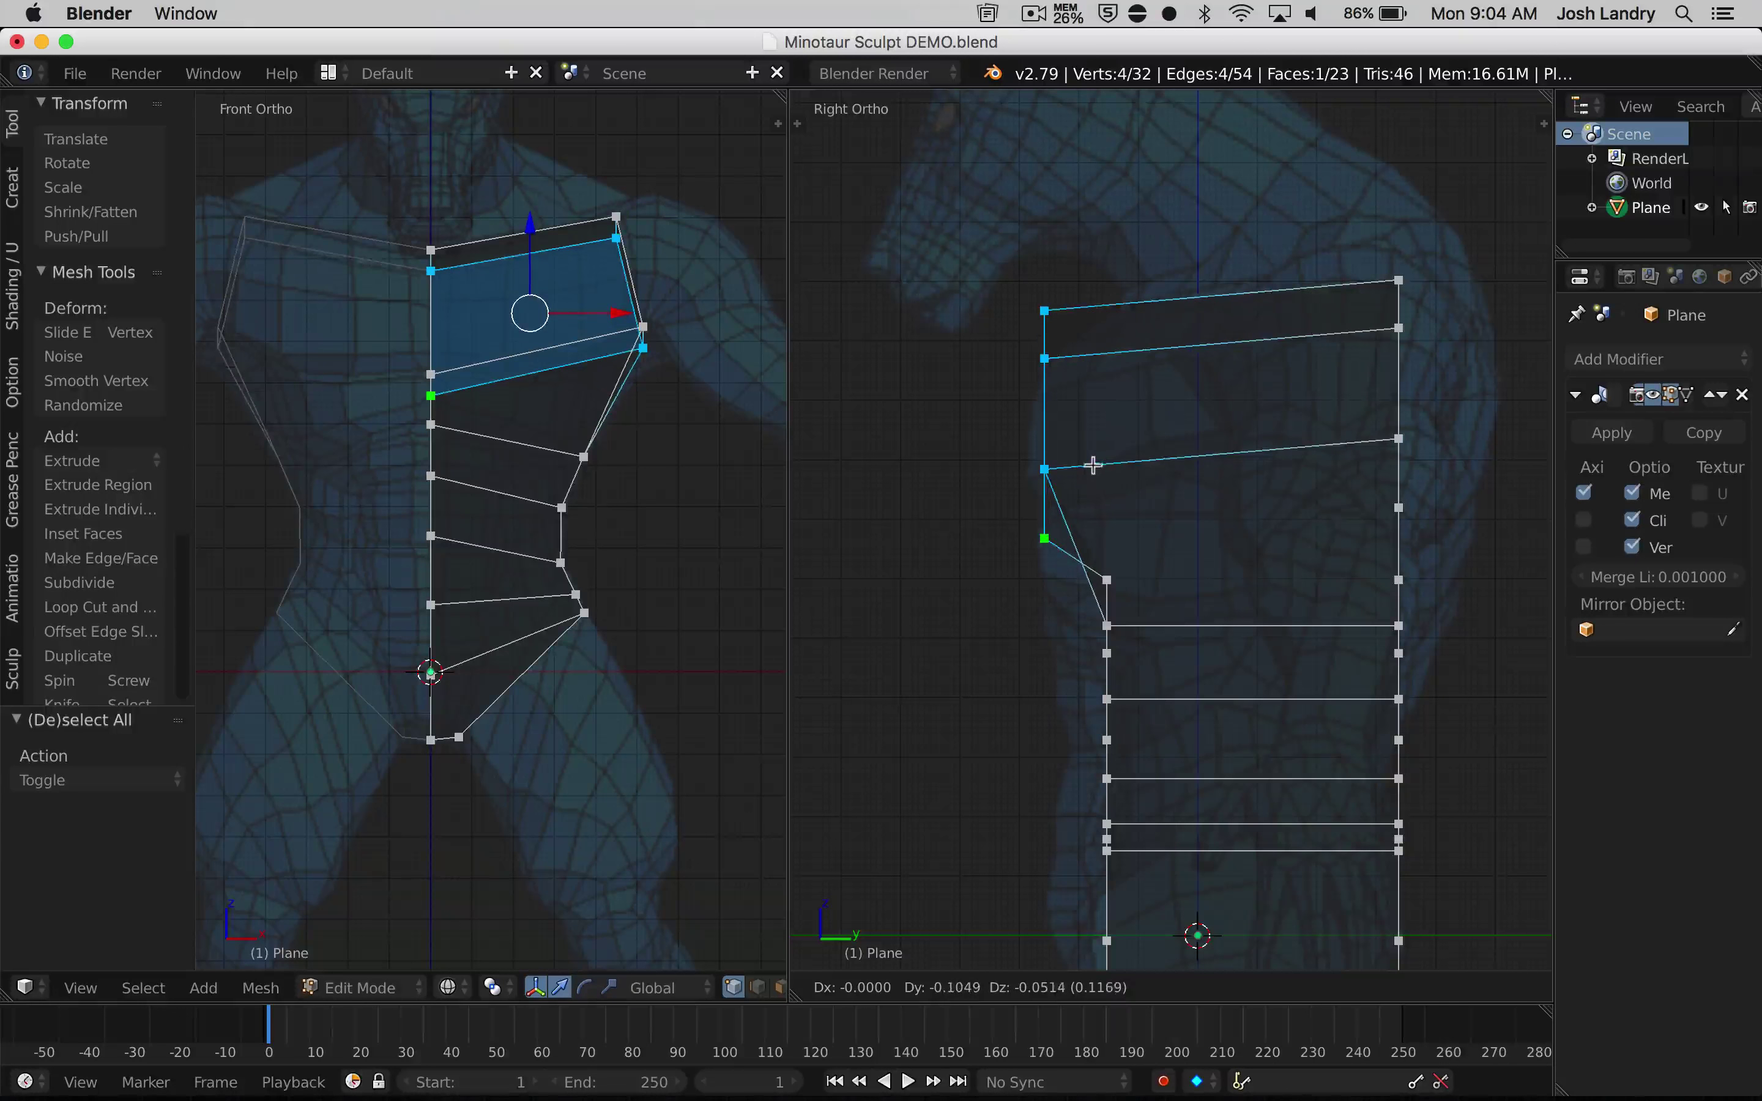
pyautogui.click(1084, 463)
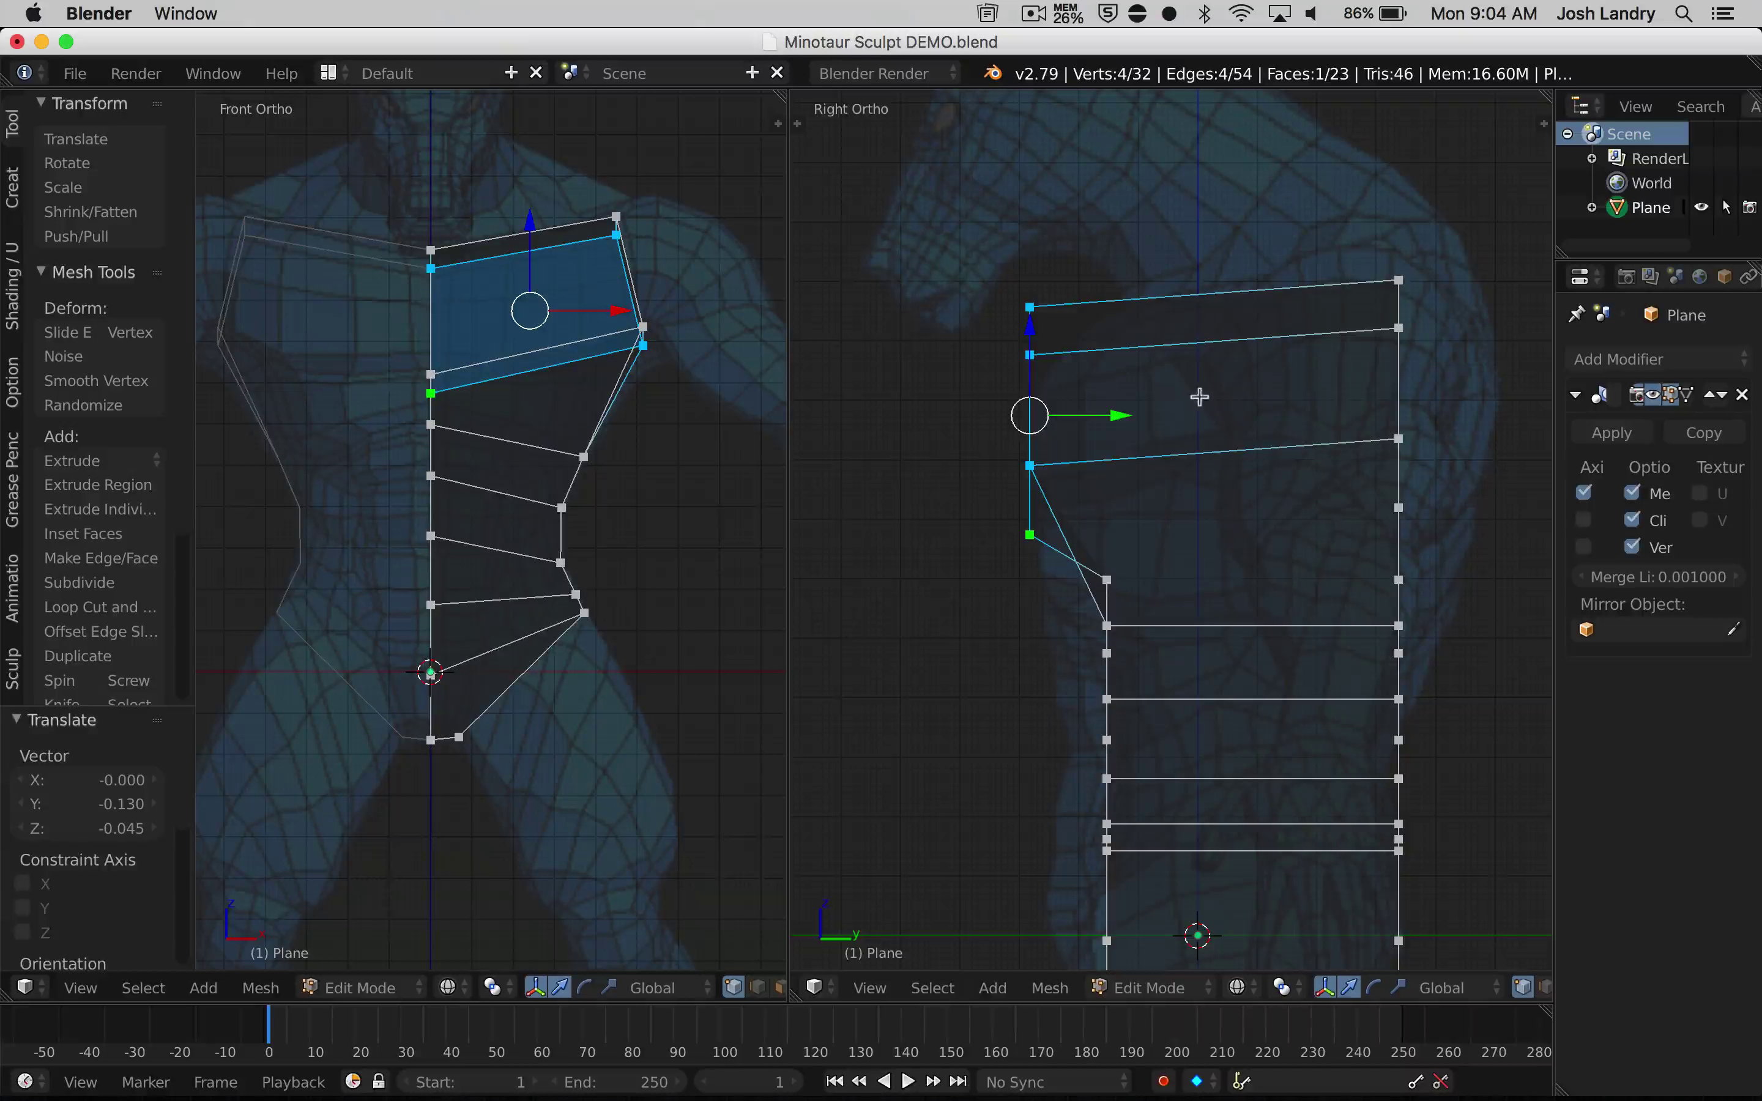
# Clear the selection and box-select the upper ten vertices along the torso's back edge in the right side view
pyautogui.press('a')
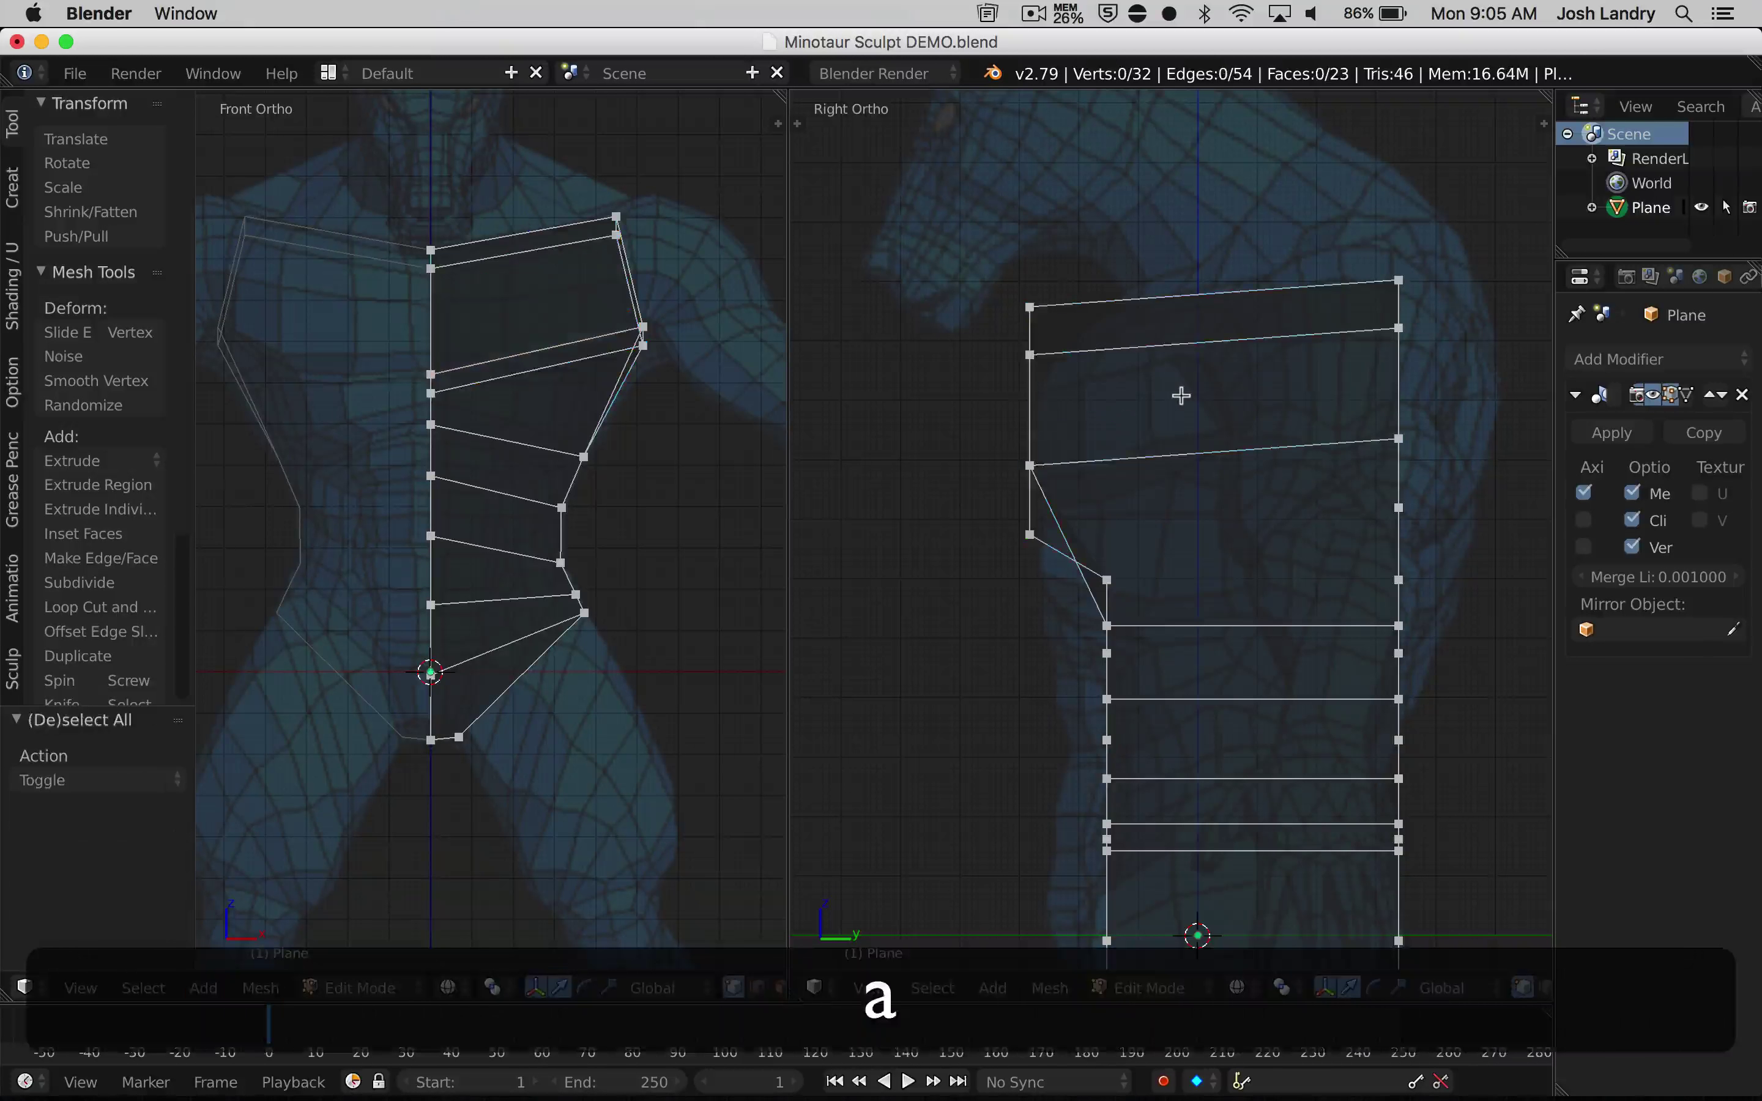
pyautogui.scroll(2, 1069, 398)
pyautogui.keyDown('shift'); pyautogui.scroll(2, 1101, 425); pyautogui.keyUp('shift')
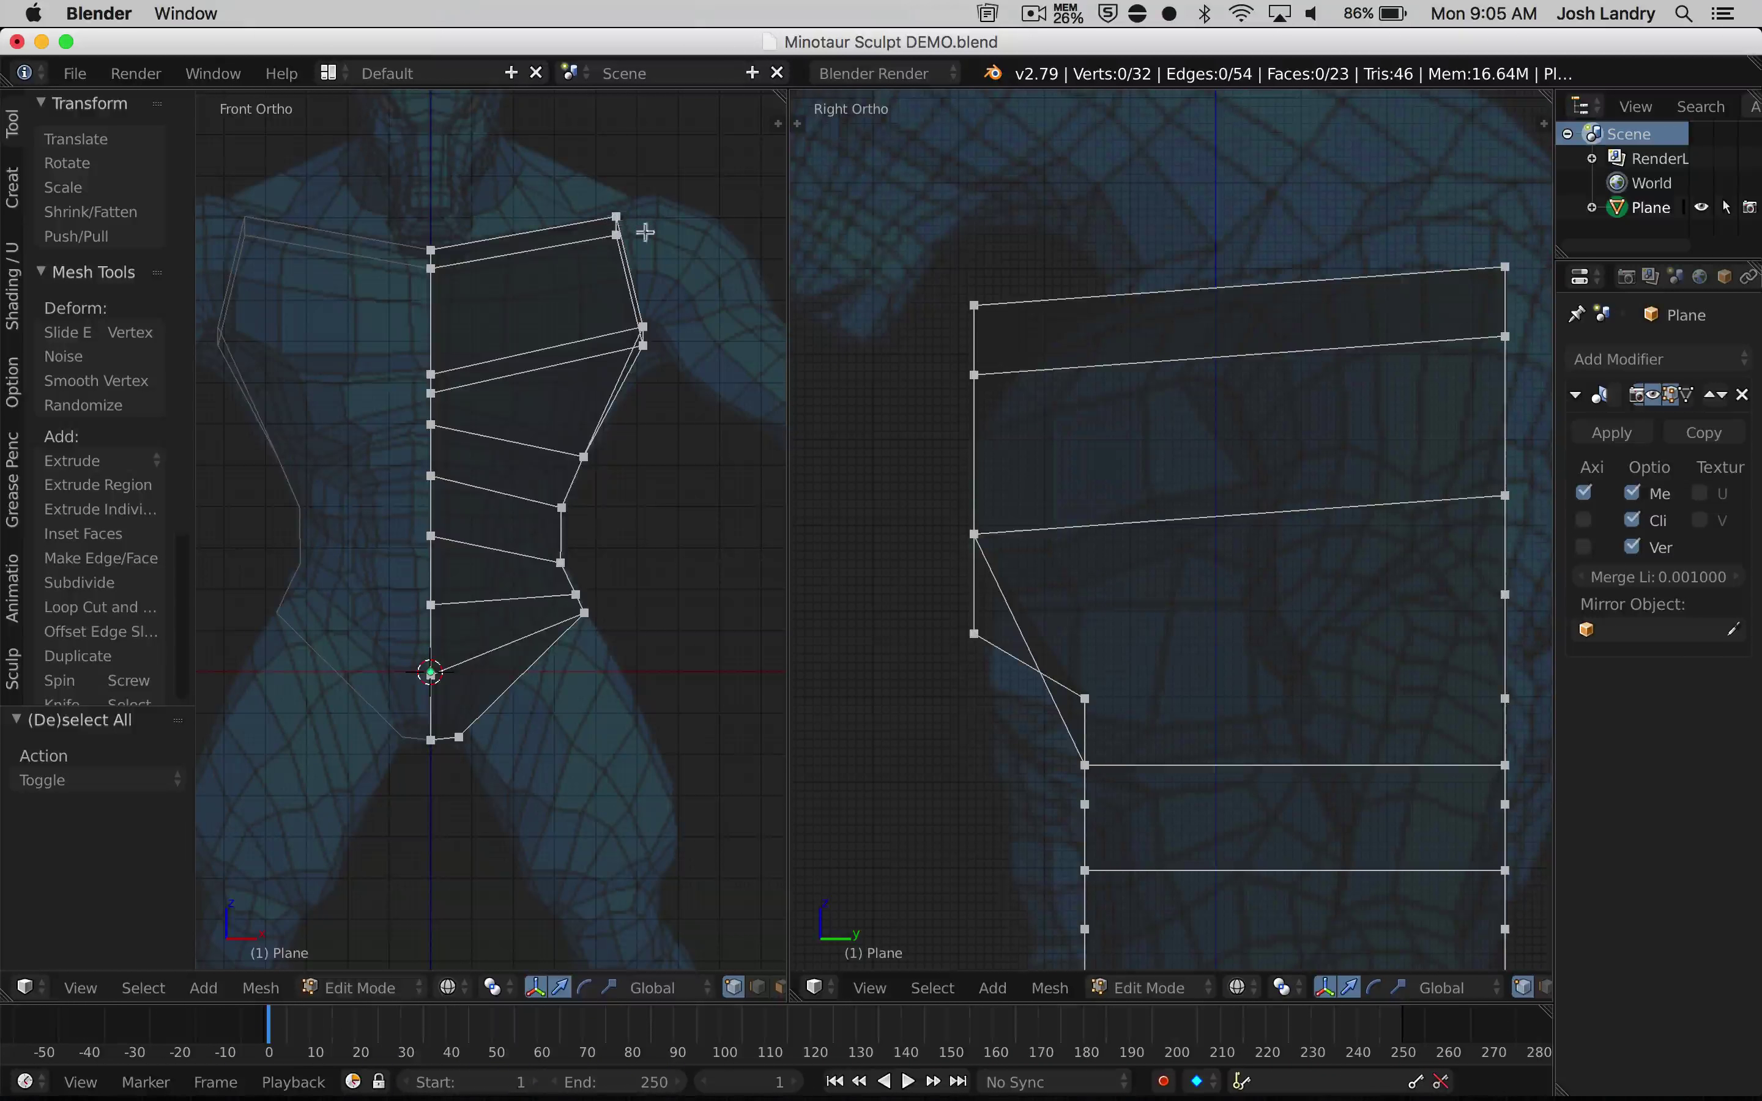
pyautogui.keyDown('shift'); pyautogui.moveTo(1411, 393); pyautogui.dragTo(1249, 382, button='middle'); pyautogui.keyUp('shift')
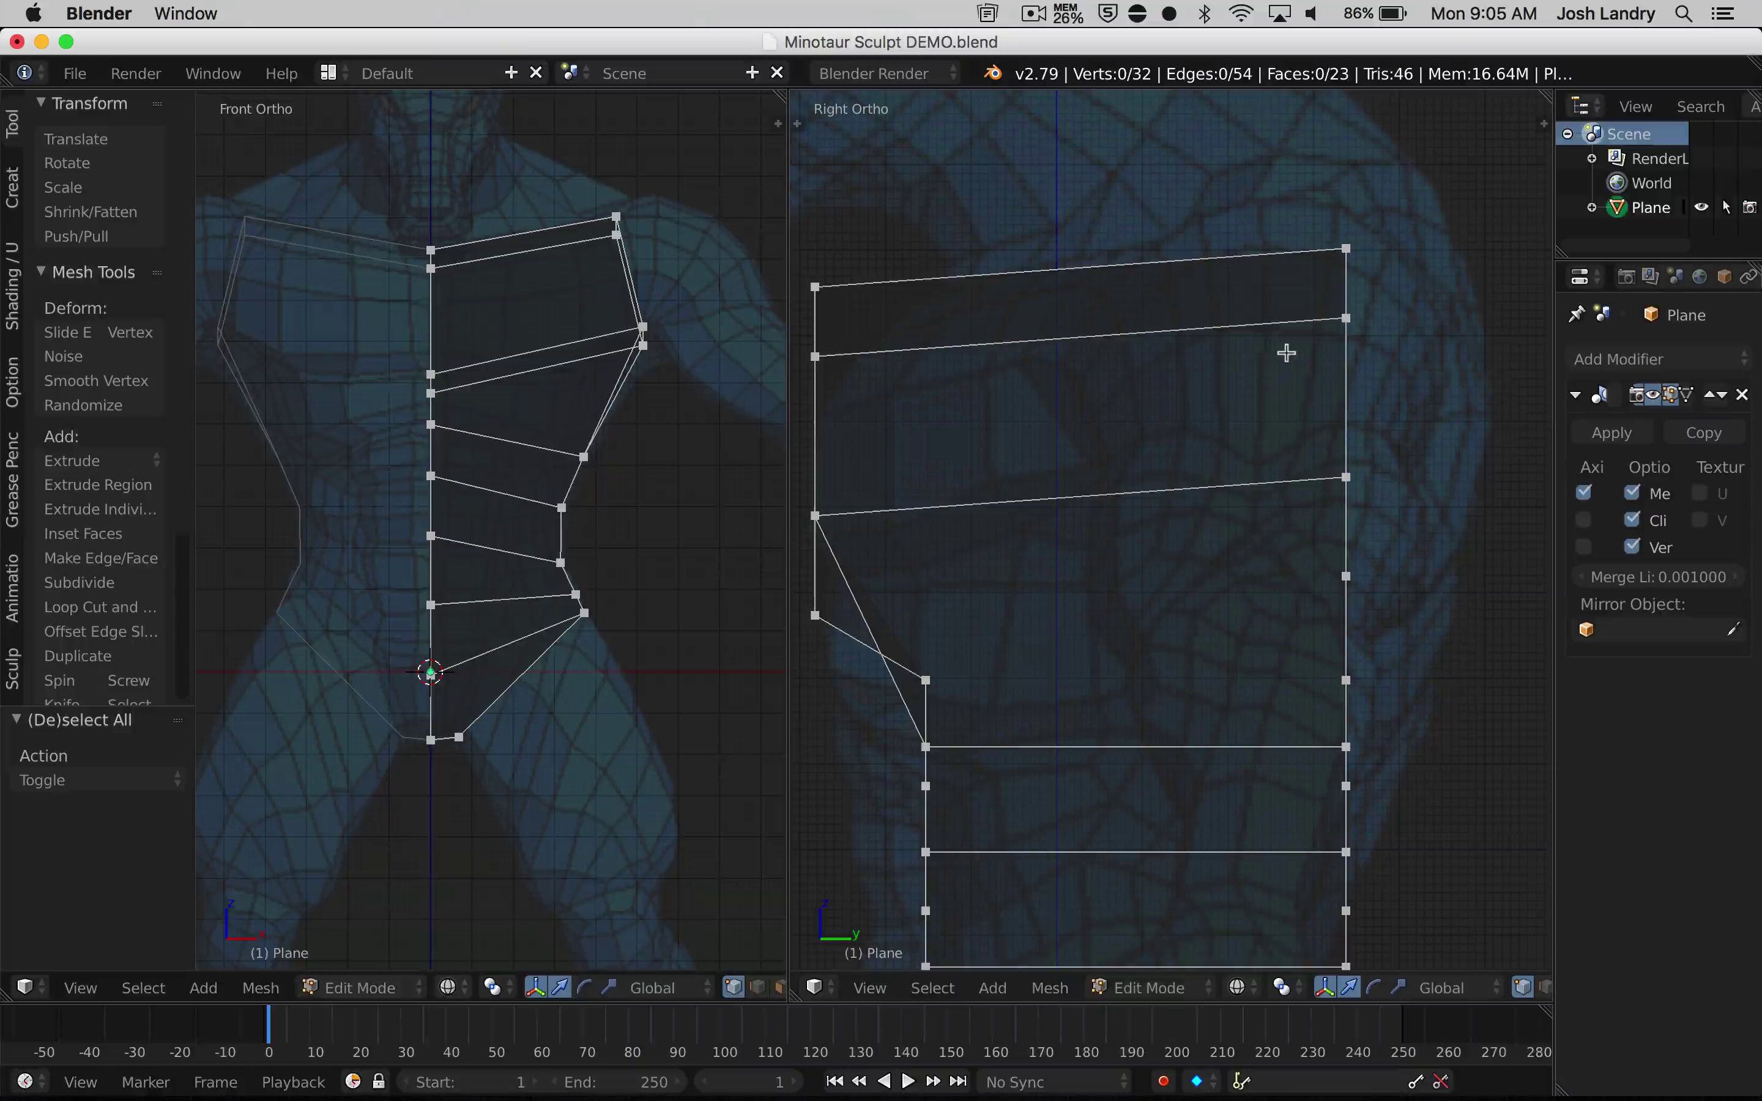
pyautogui.press('b')
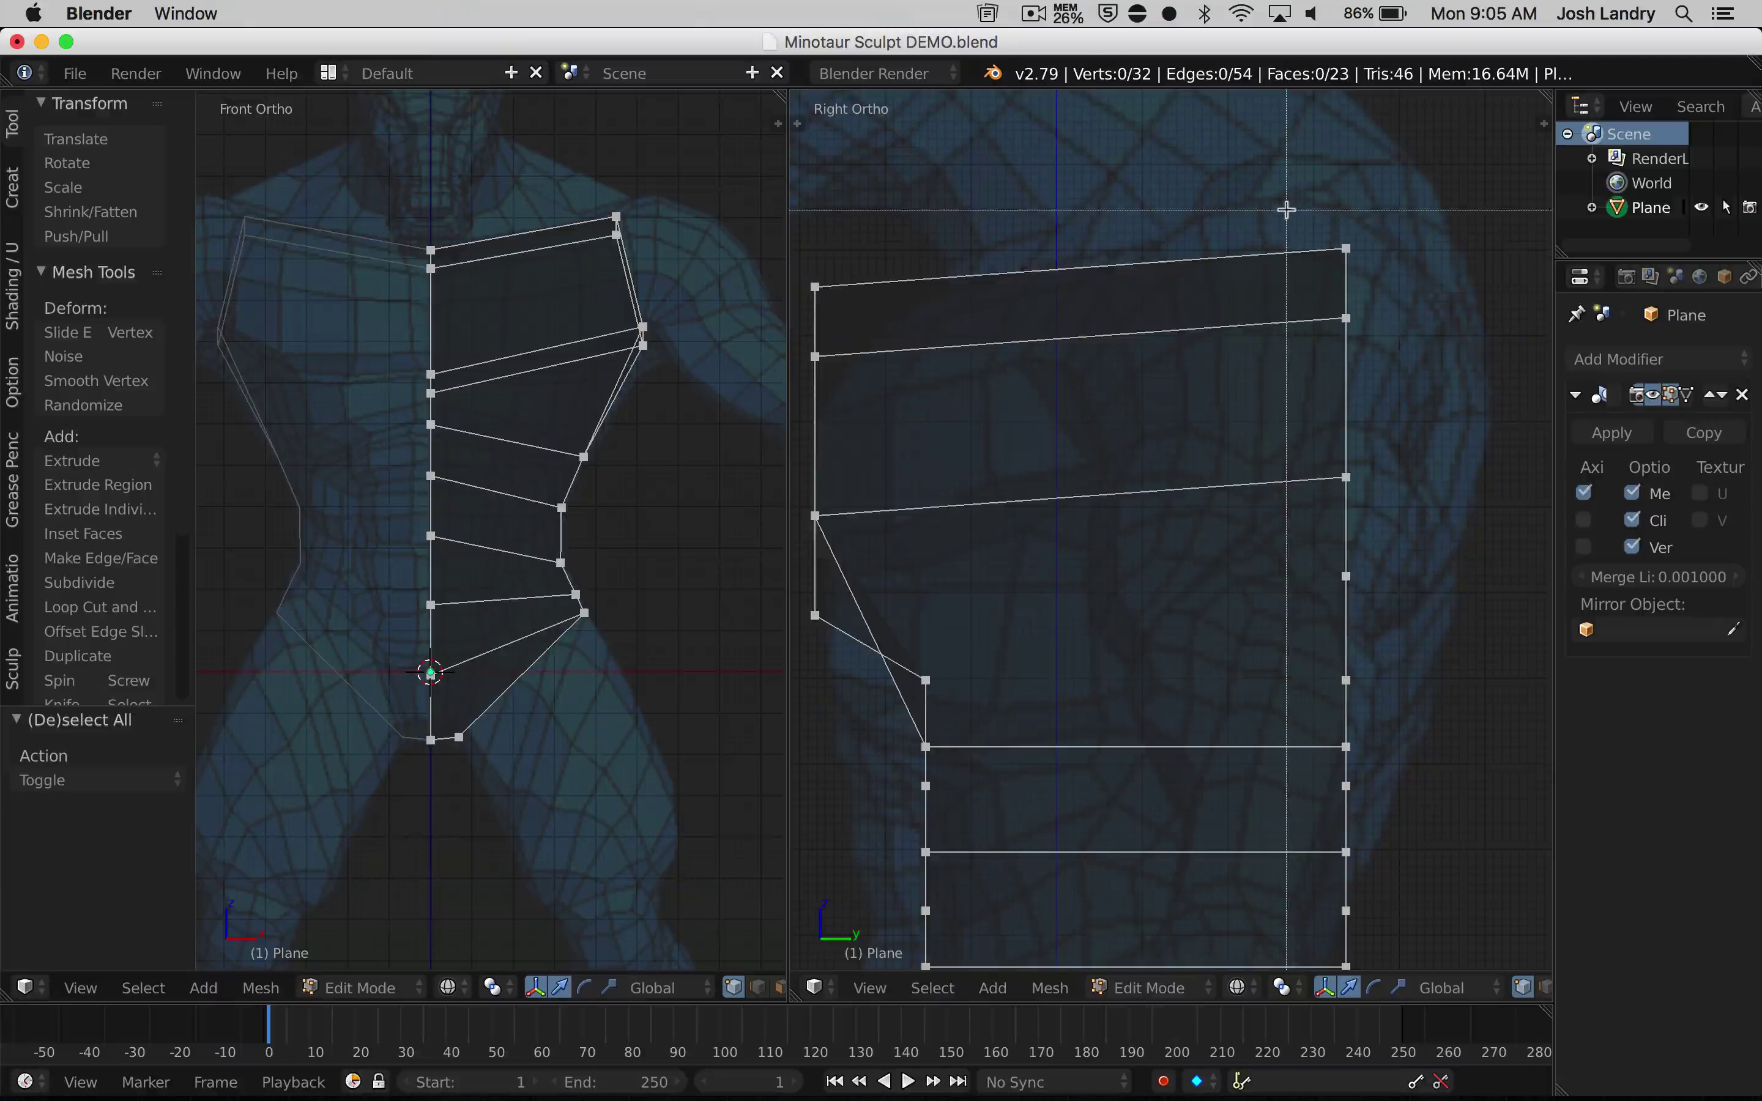
pyautogui.moveTo(1286, 210); pyautogui.dragTo(1403, 858)
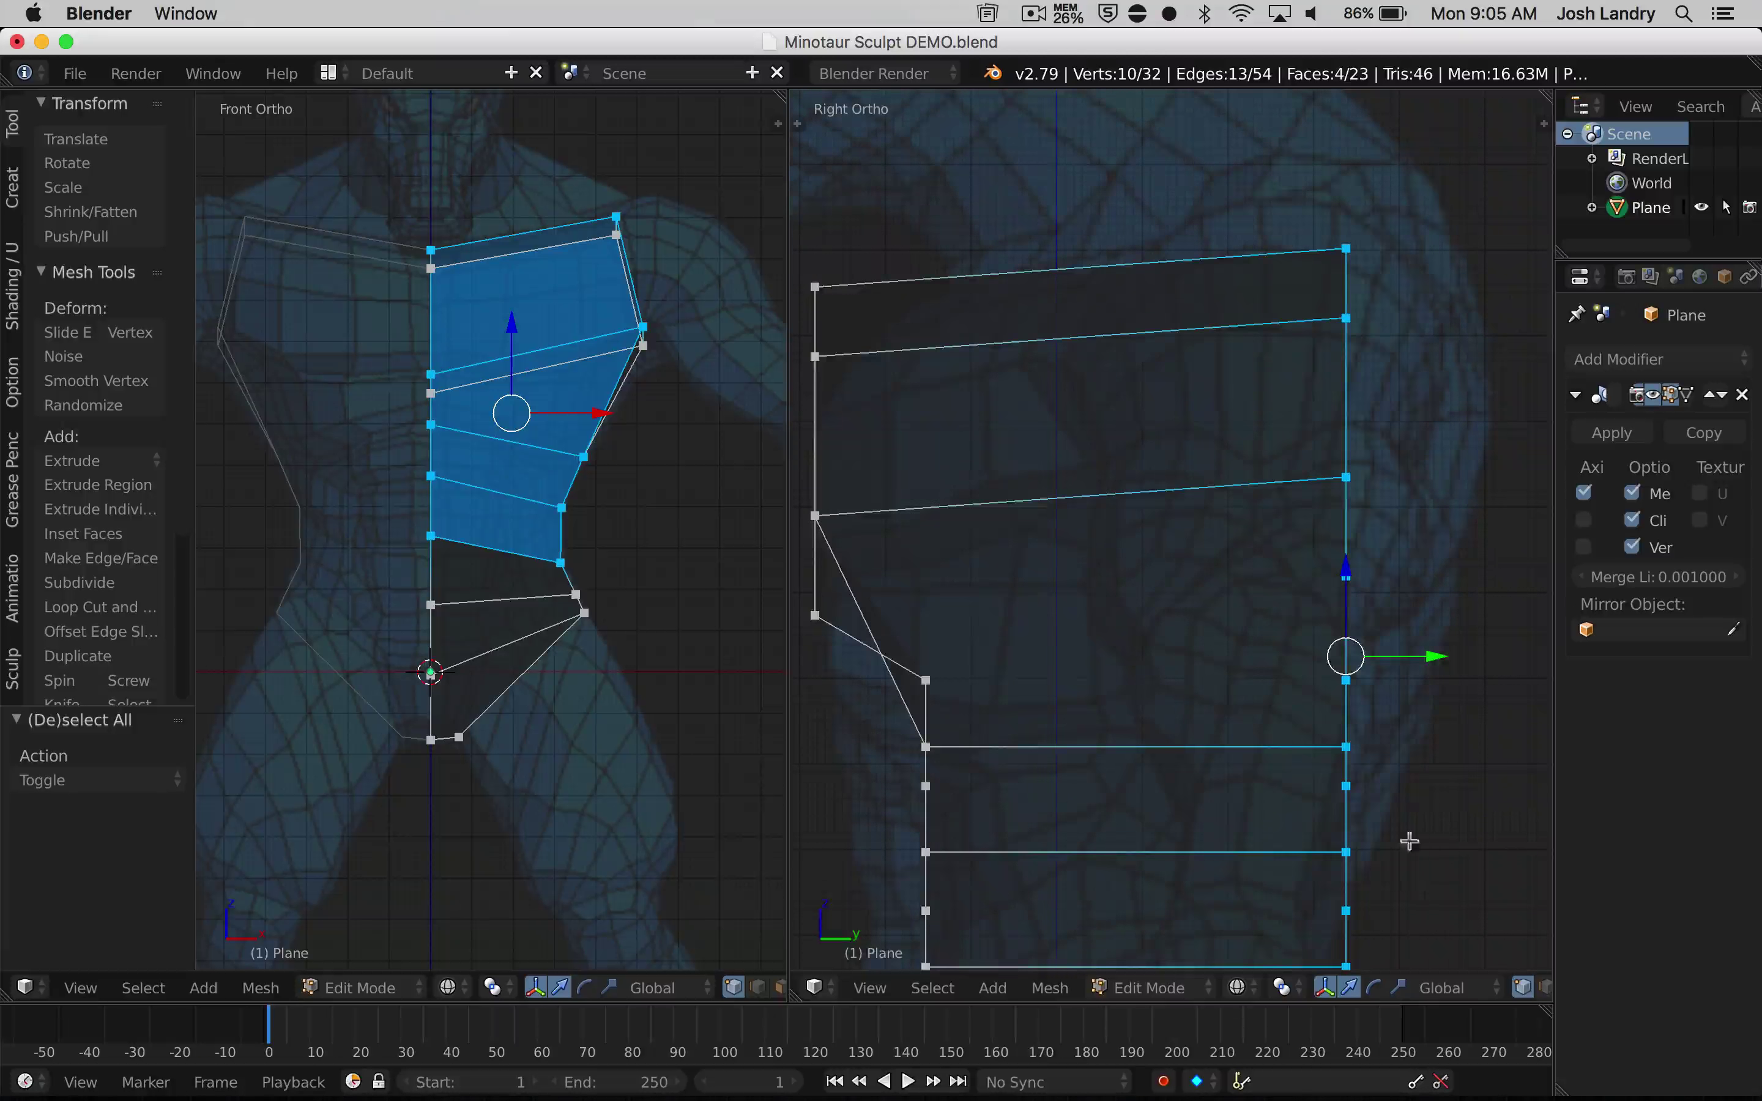
# Move the selected back vertices by about Y 0.089, Z 0.015 toward the reference back
pyautogui.scroll(-3, 1406, 802)
pyautogui.keyDown('shift'); pyautogui.moveTo(1395, 751); pyautogui.dragTo(1355, 573, button='middle'); pyautogui.keyUp('shift')
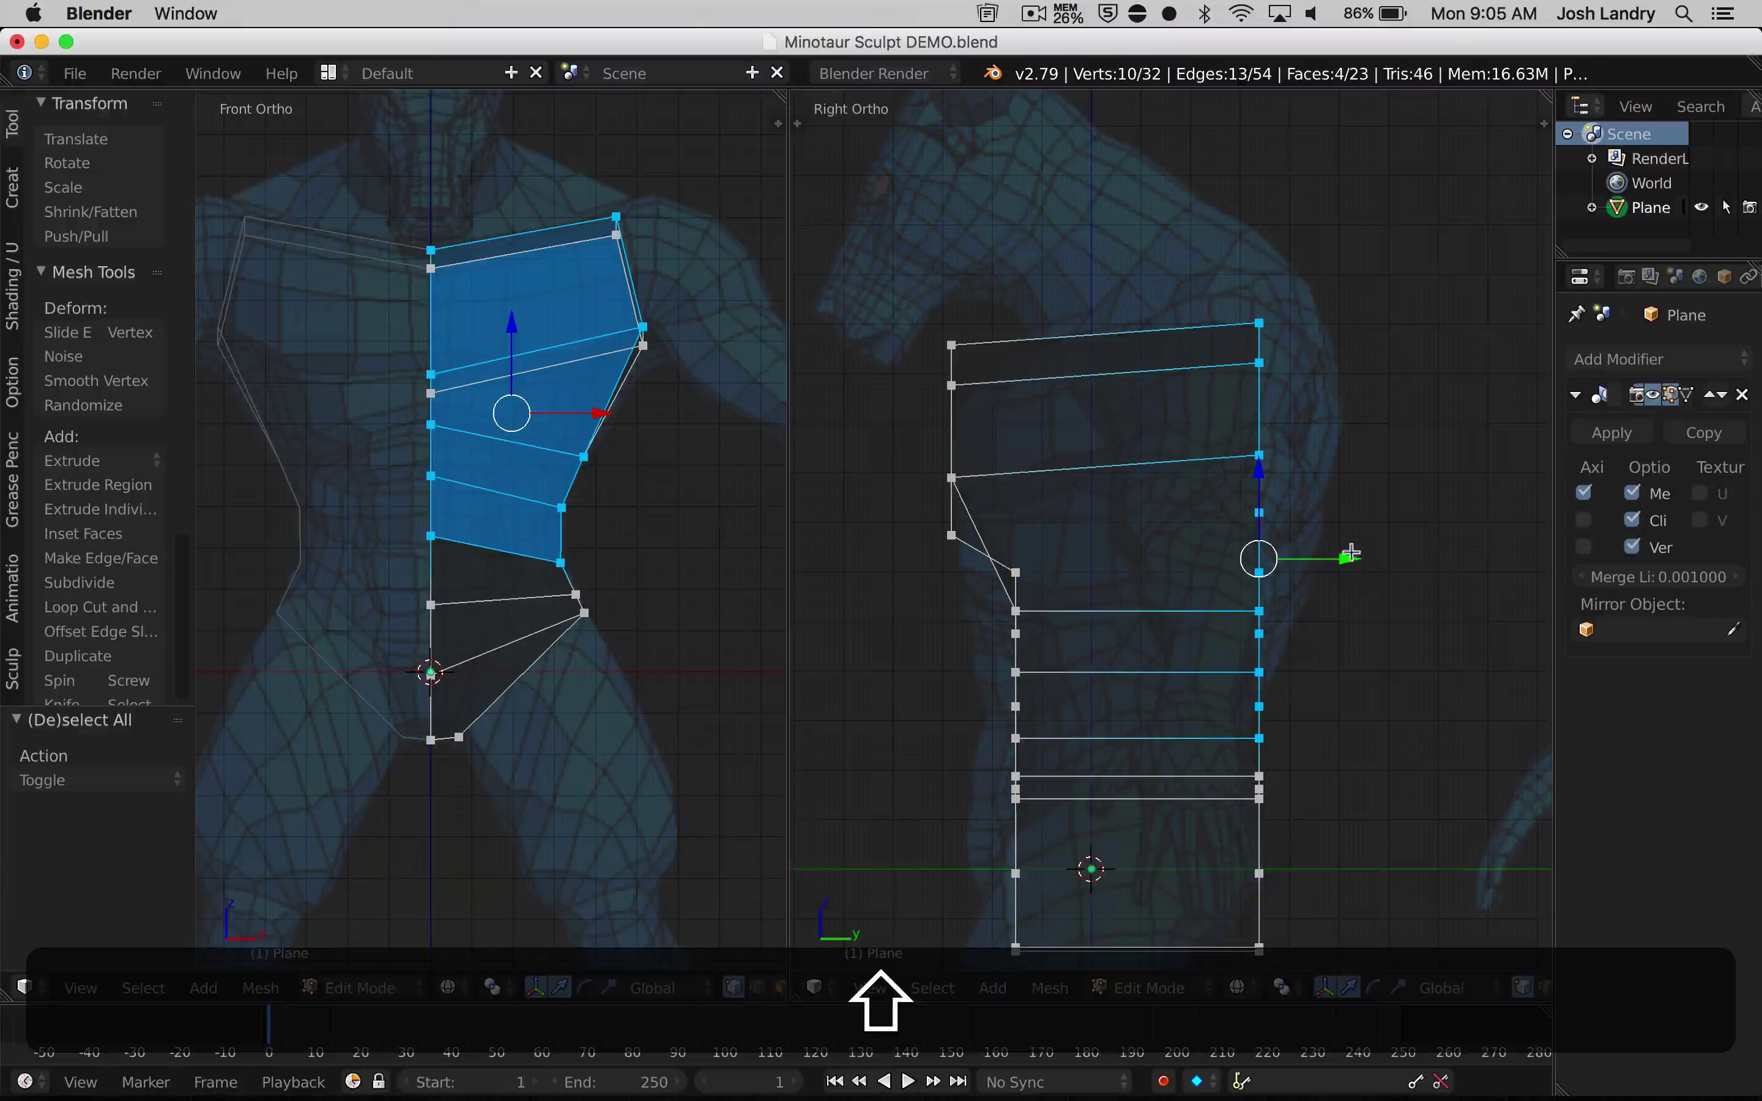
pyautogui.press('g')
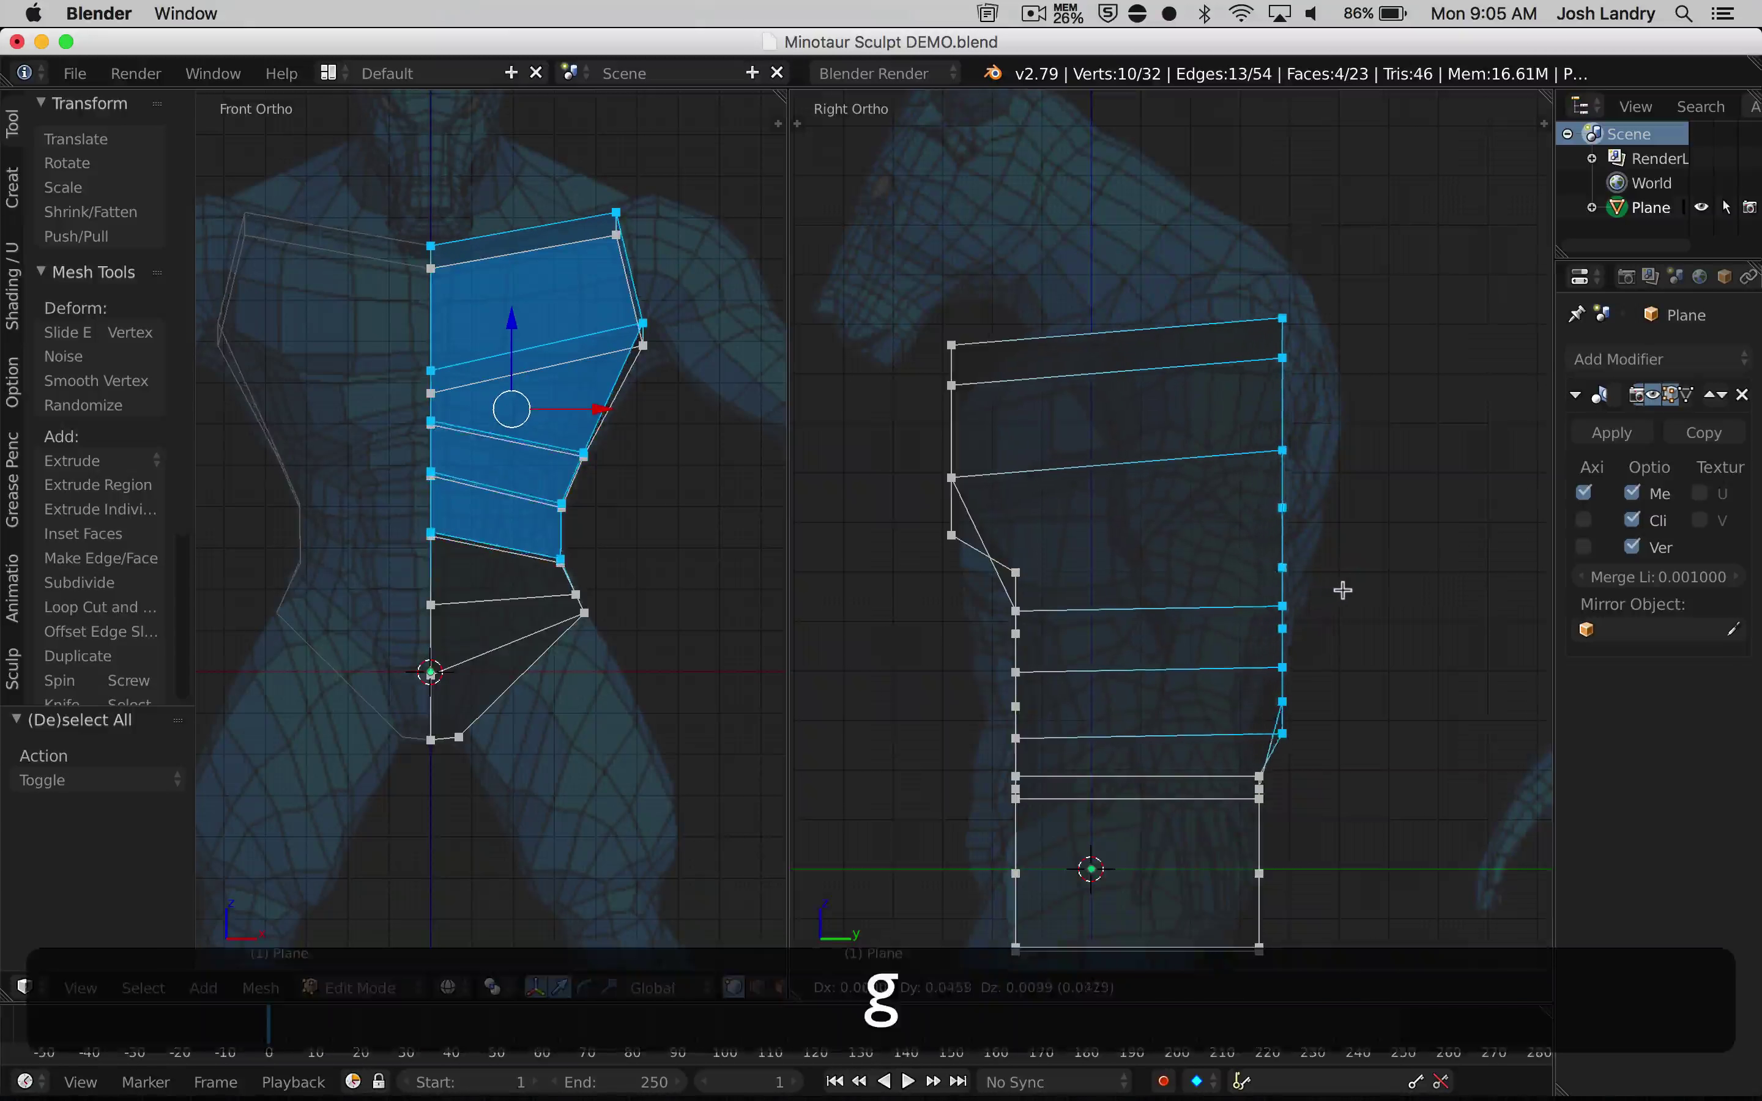
pyautogui.click(1367, 589)
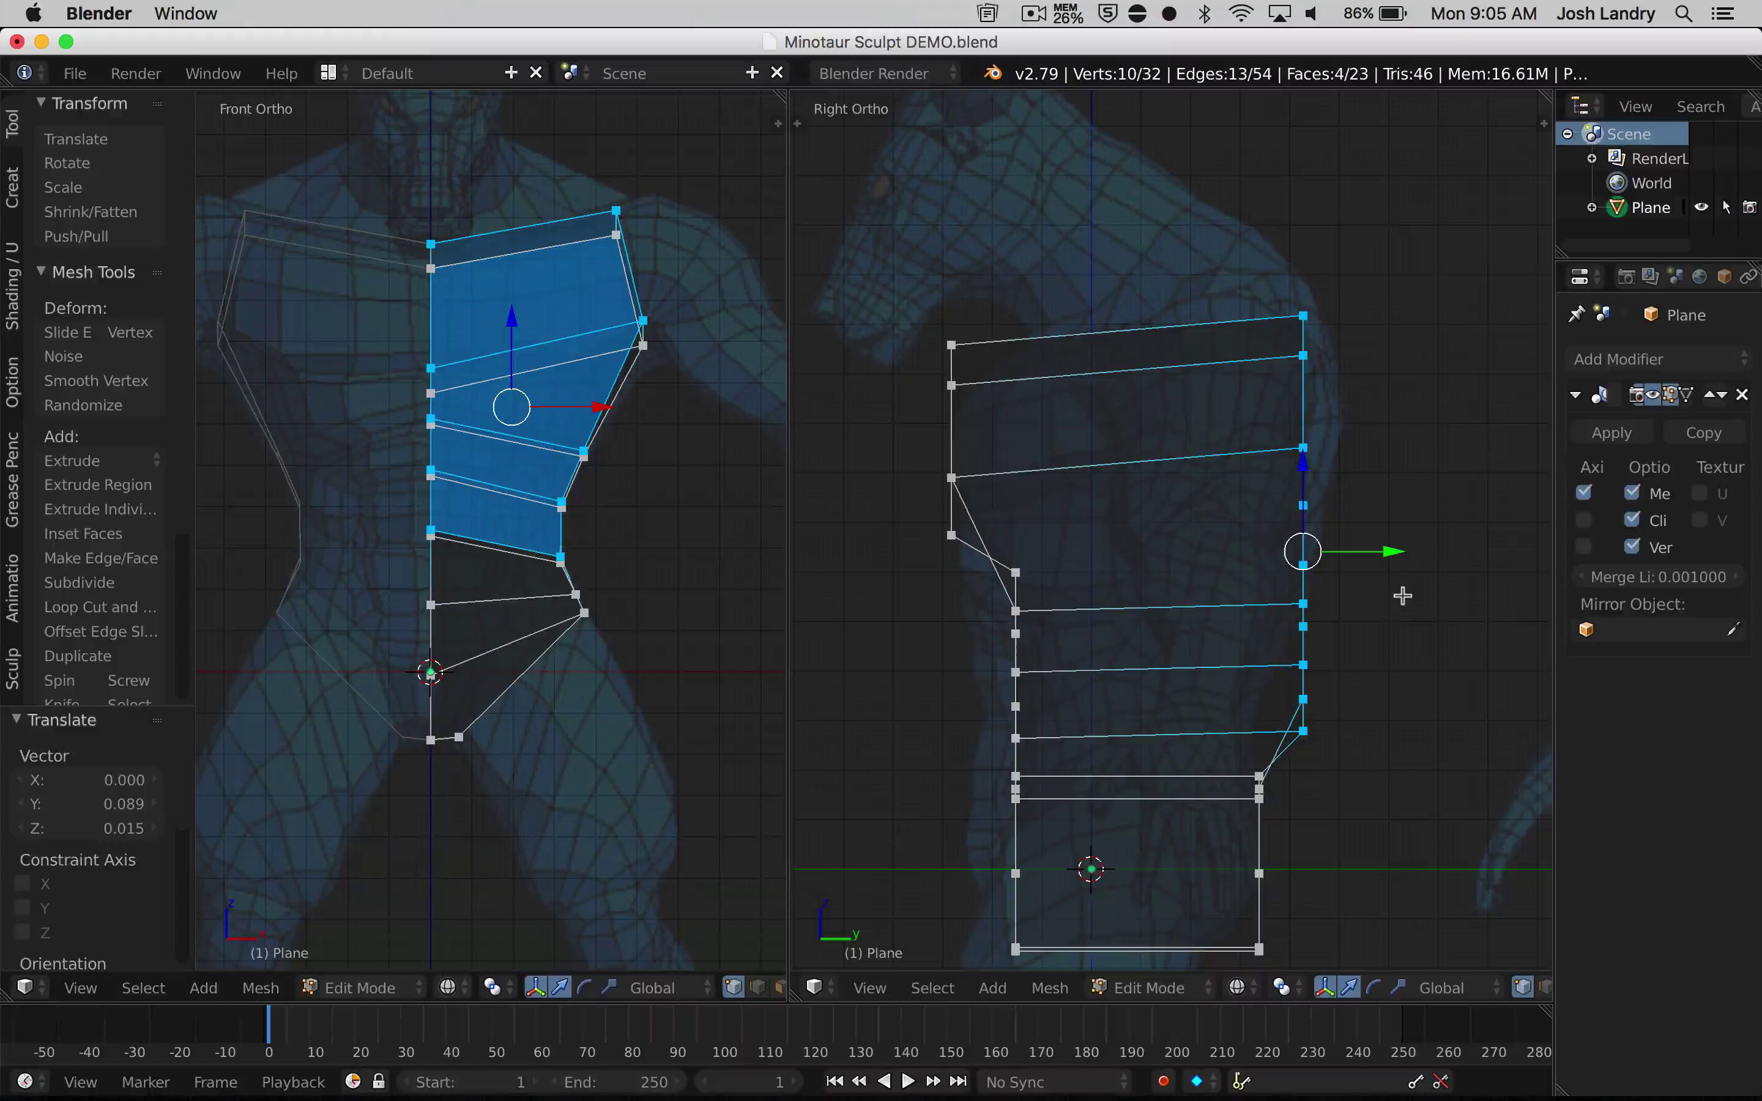
# Rotate the back vertices by about 5.9°, shift them about Y 0.040, Z 0.025 to follow the reference back, and deselect everything
pyautogui.press('r')
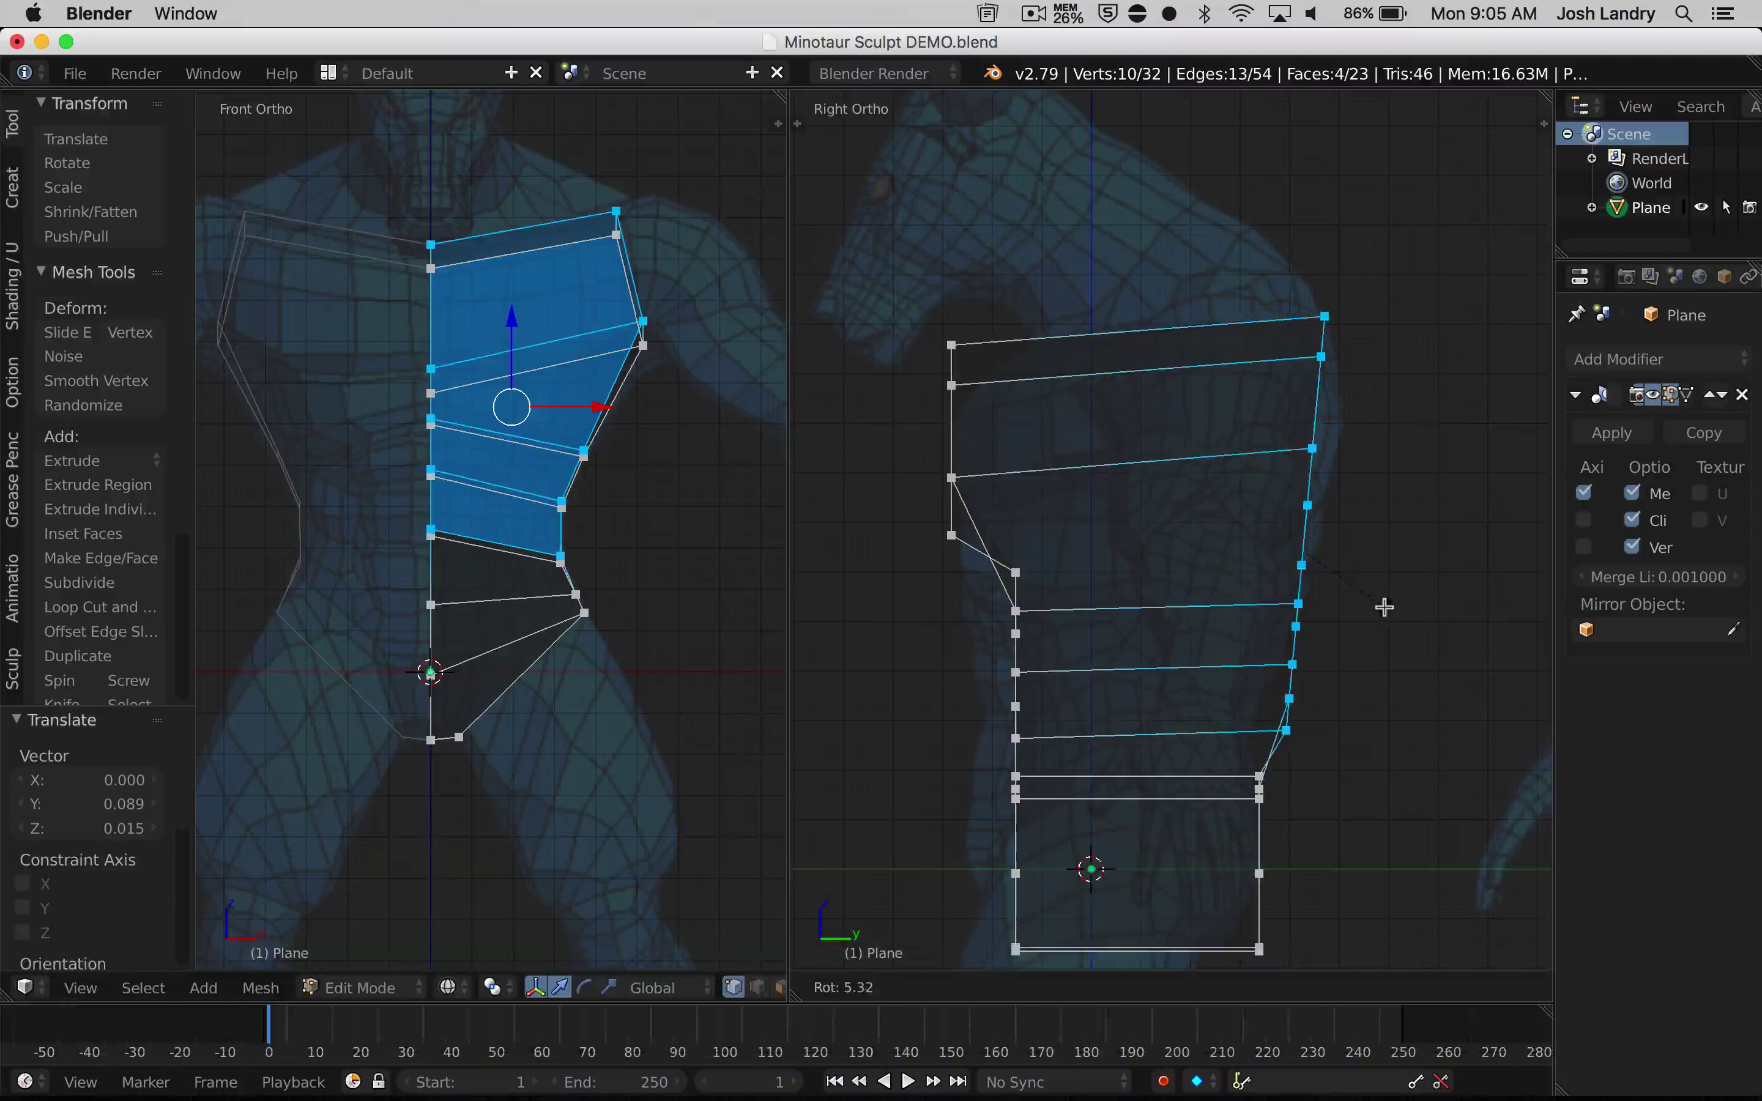
pyautogui.click(1383, 607)
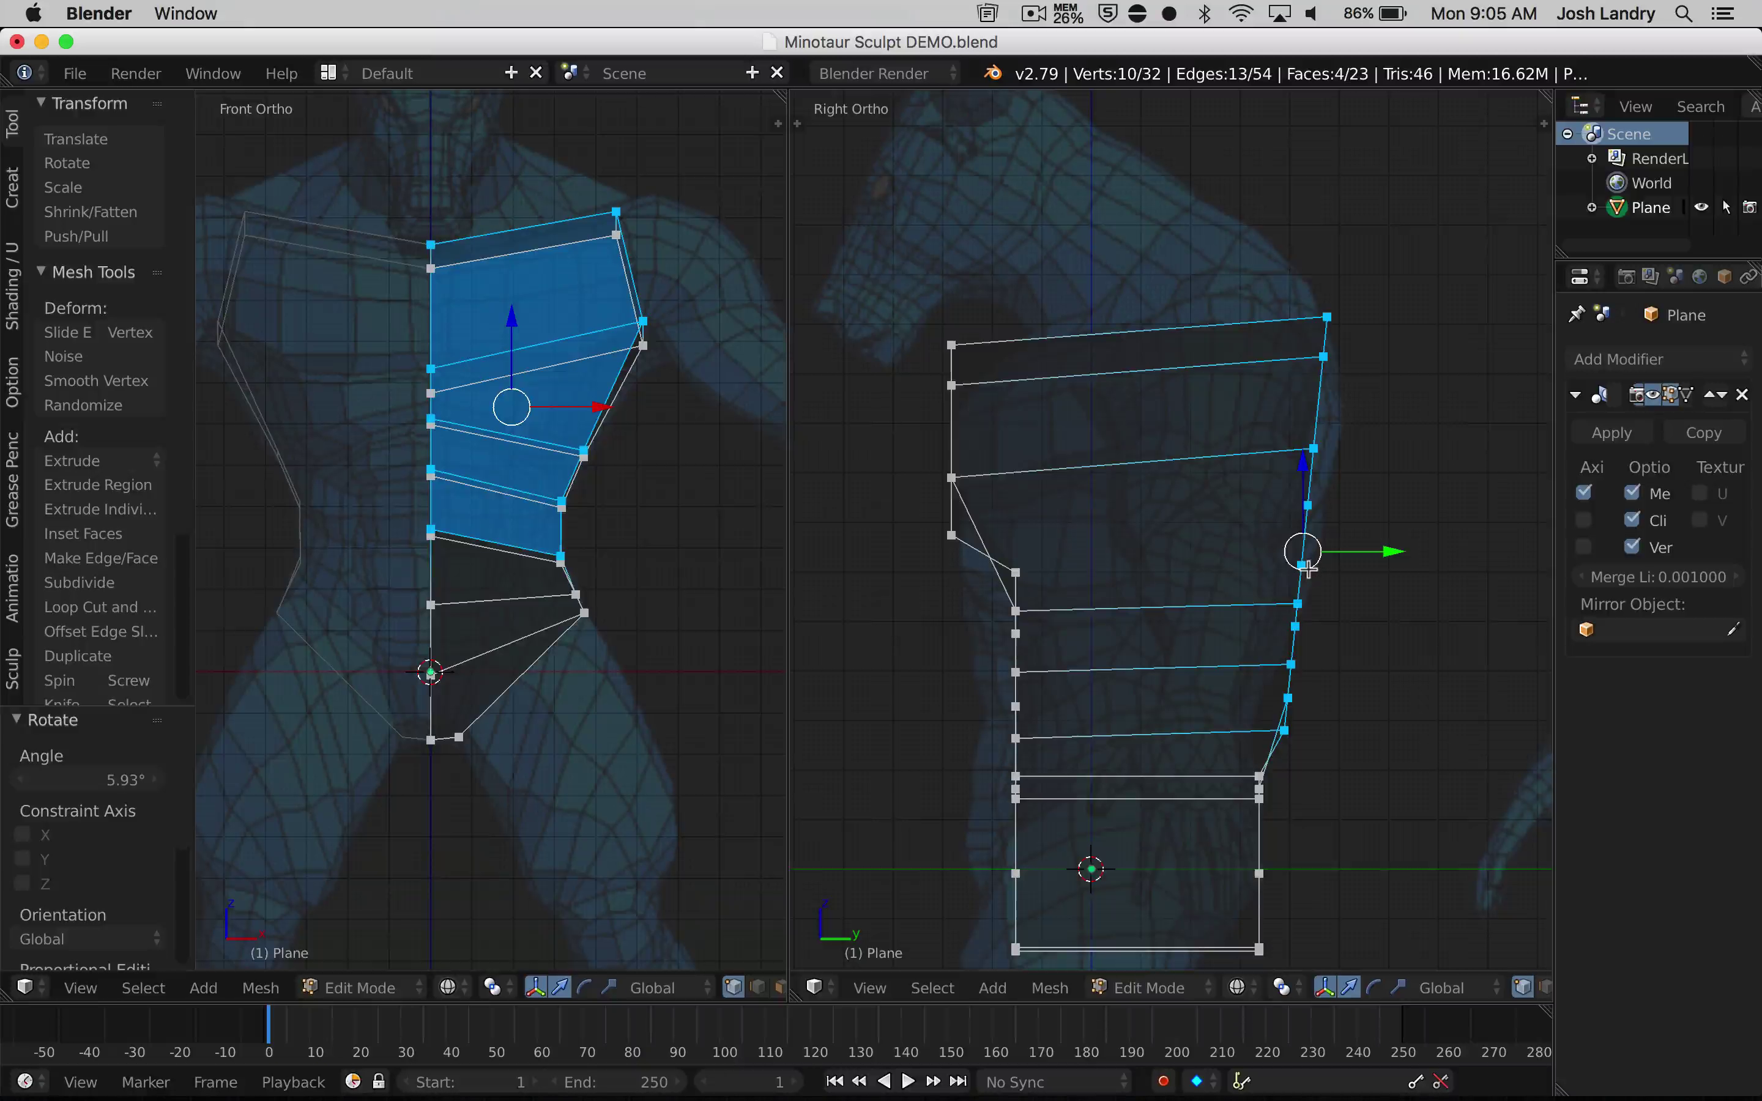
pyautogui.press('g')
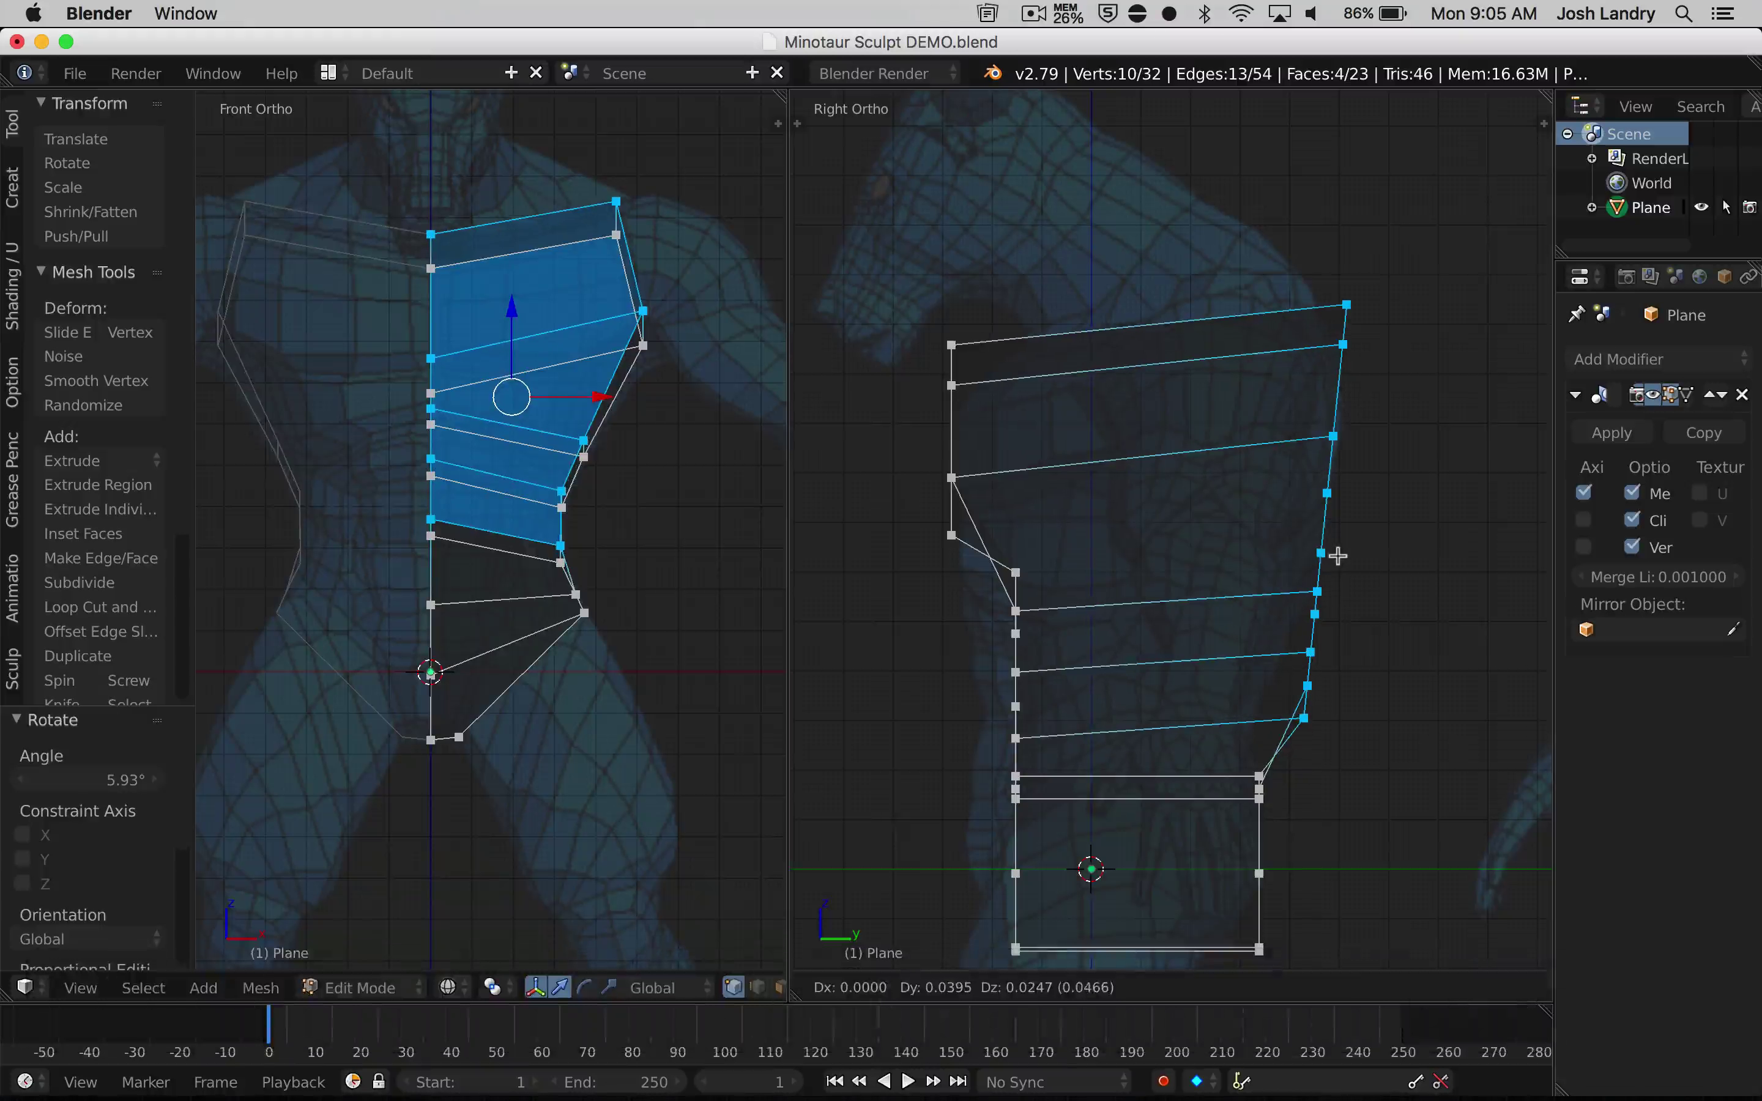
pyautogui.click(1338, 556)
pyautogui.press('a')
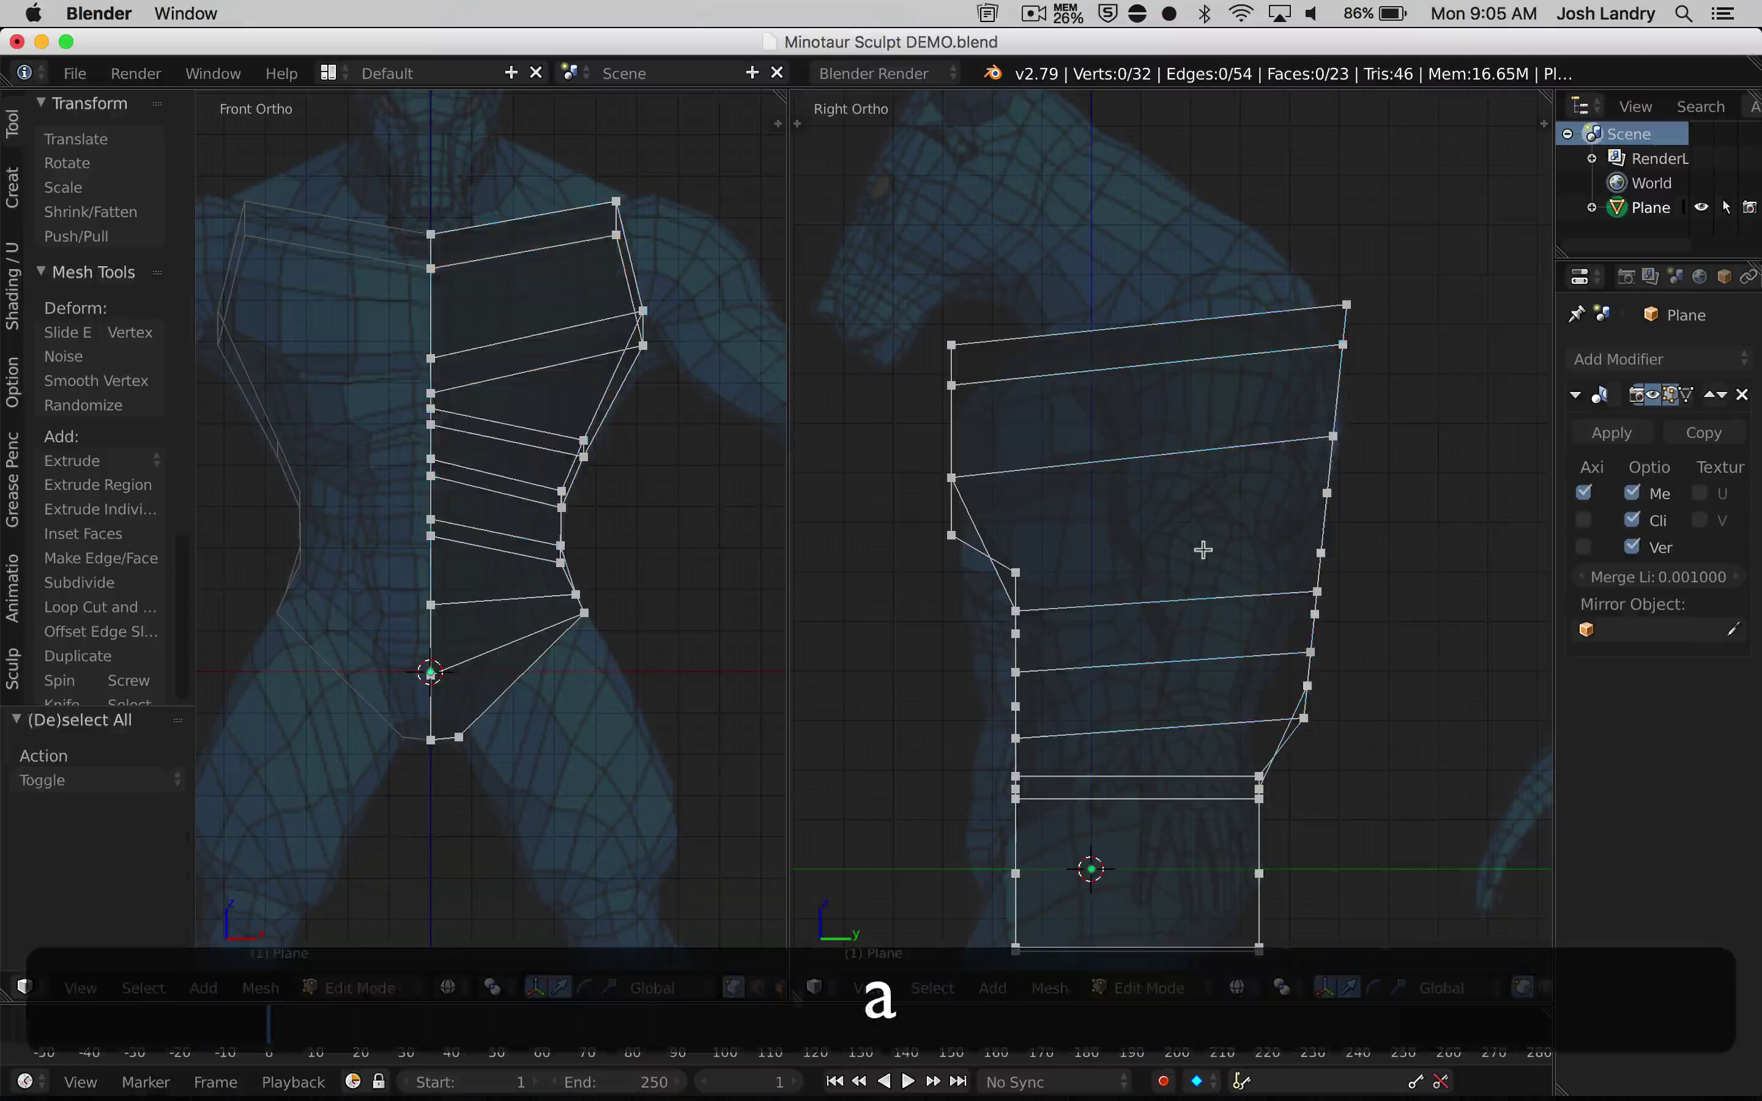
# Split the right side view into two stacked viewports and set the upper one to a perspective view with Solid shading
pyautogui.scroll(2, 1176, 538)
pyautogui.keyDown('shift'); pyautogui.moveTo(1014, 460); pyautogui.dragTo(1238, 531, button='middle'); pyautogui.keyUp('shift')
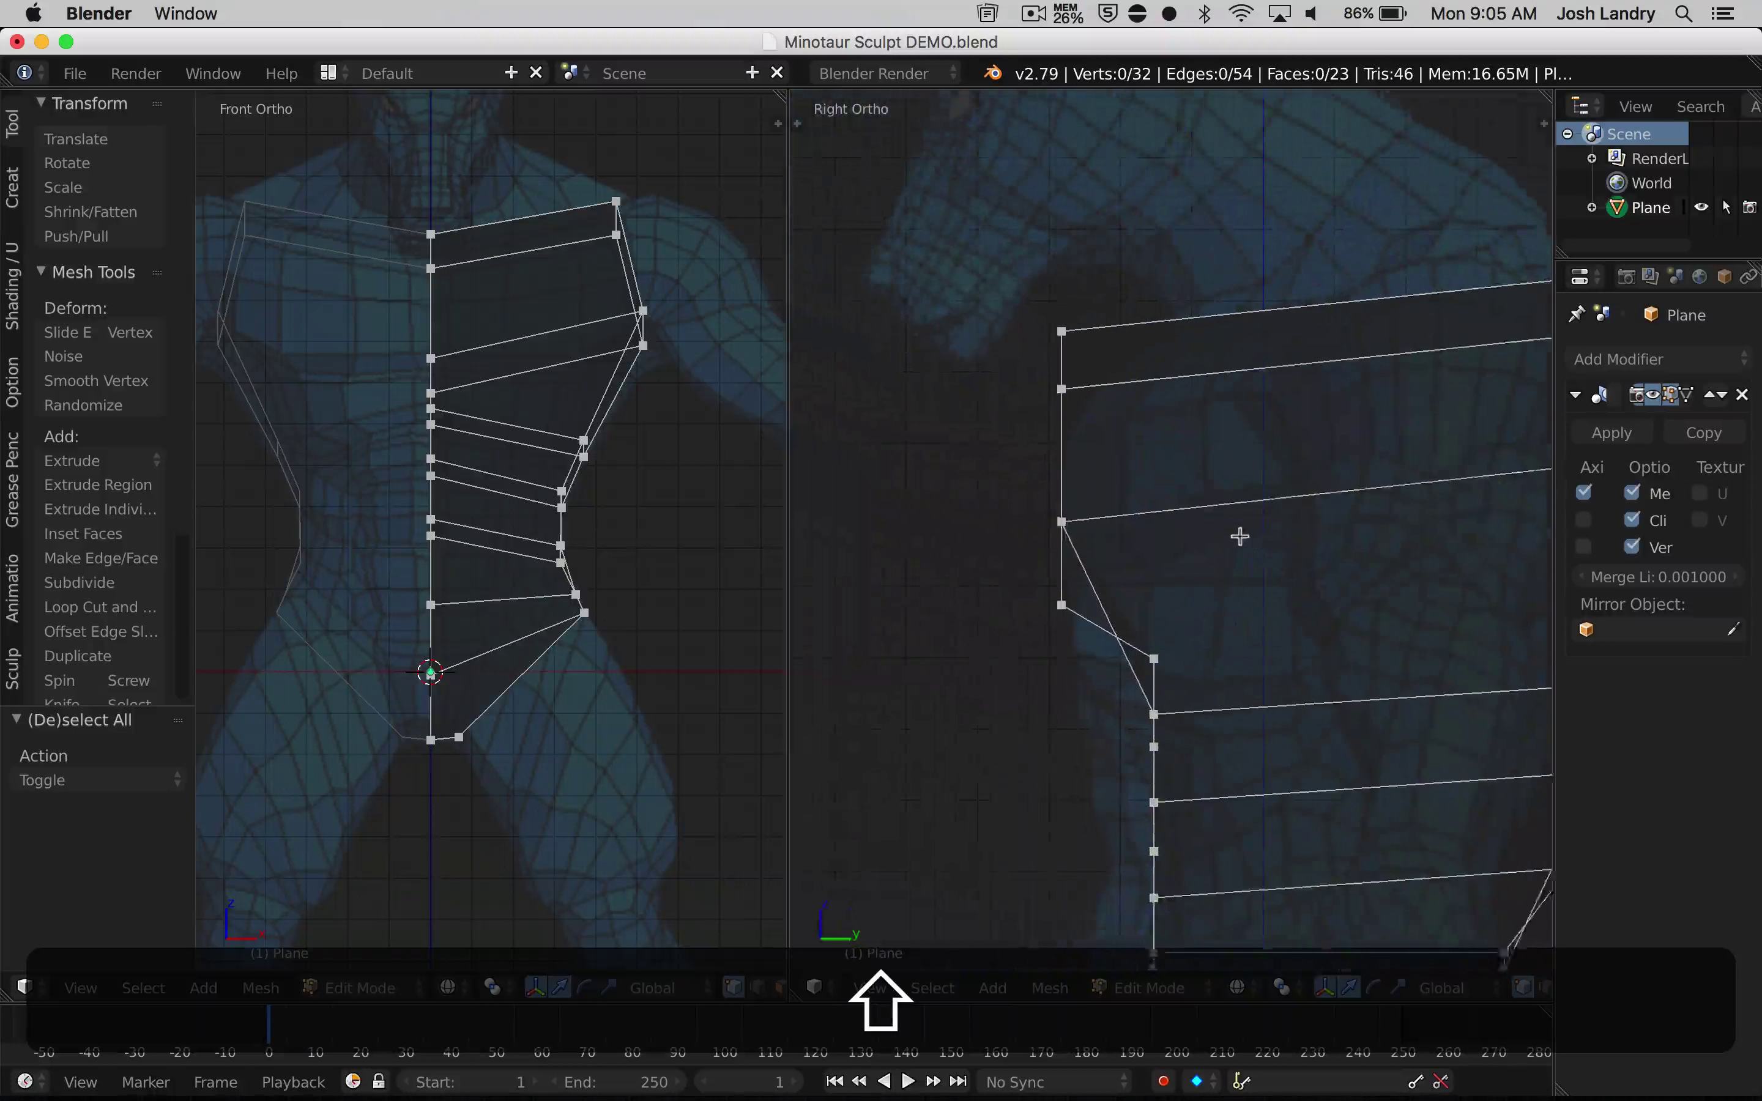
pyautogui.scroll(-1, 955, 511)
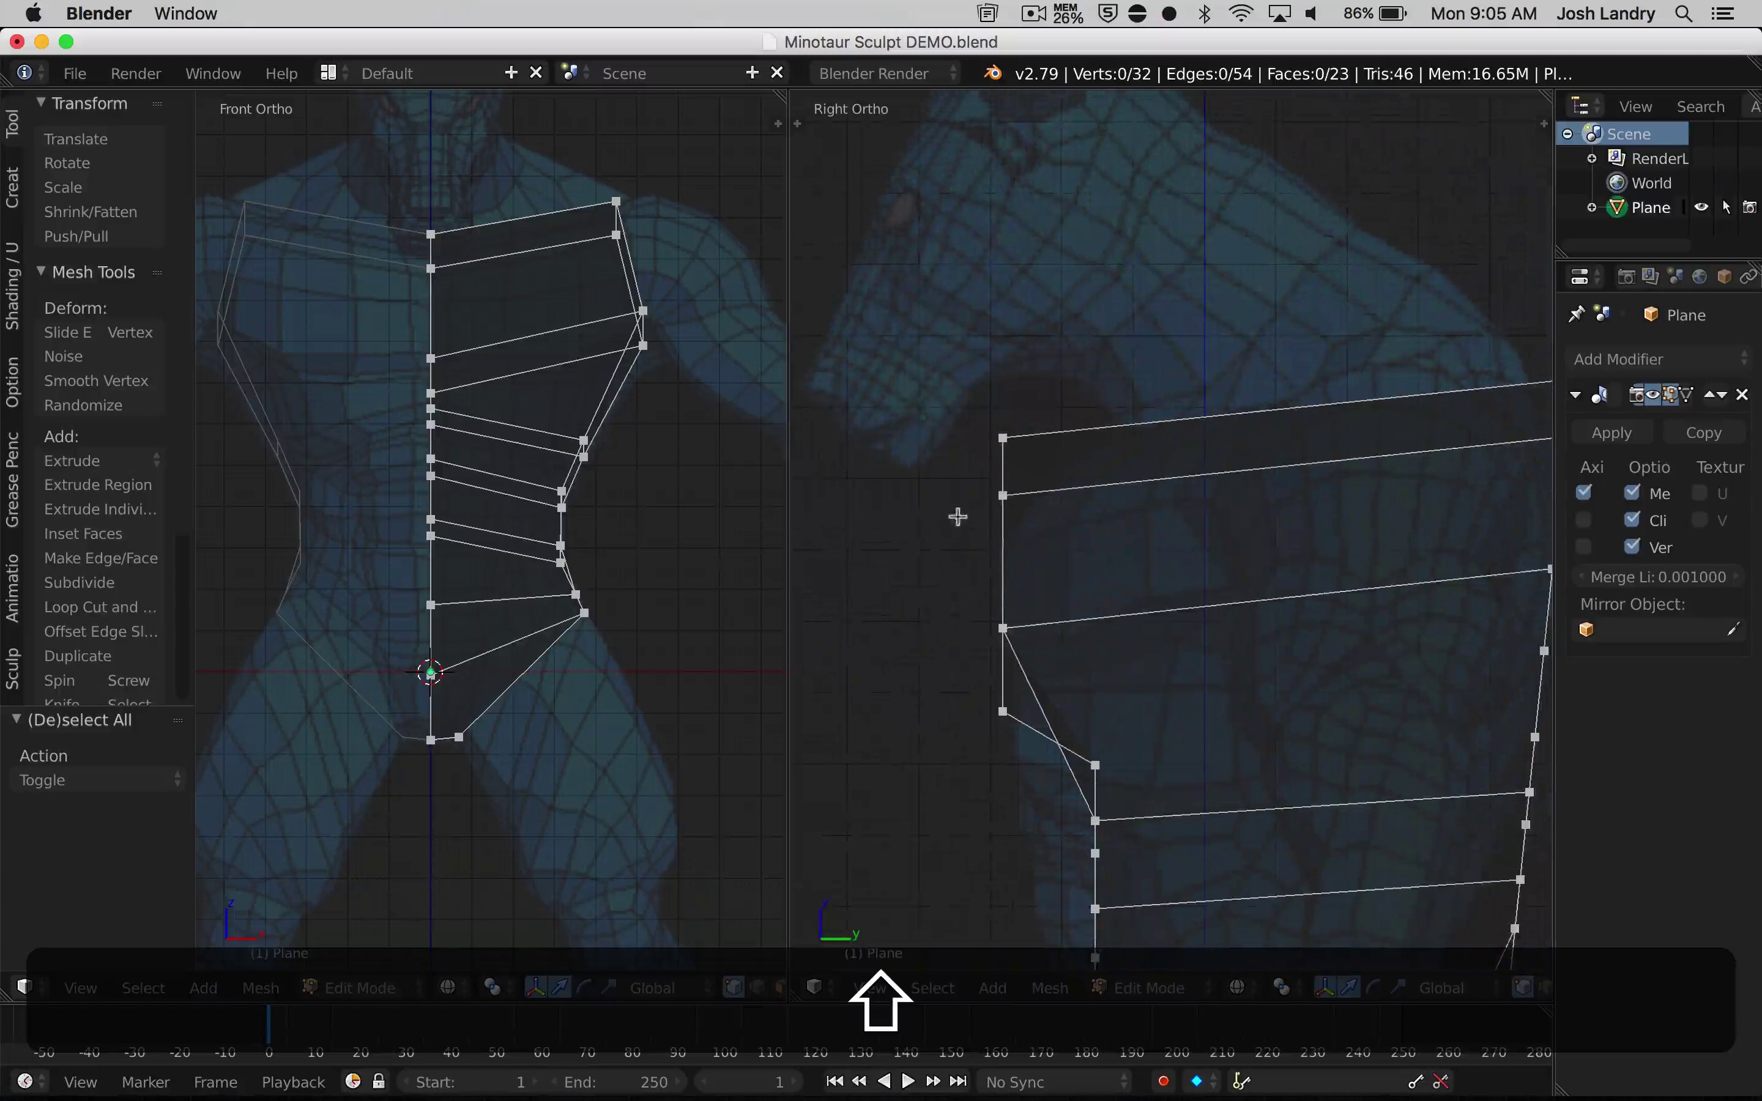
pyautogui.scroll(-1, 1029, 481)
pyautogui.keyDown('shift'); pyautogui.moveTo(1054, 504); pyautogui.dragTo(1046, 475, button='middle'); pyautogui.keyUp('shift')
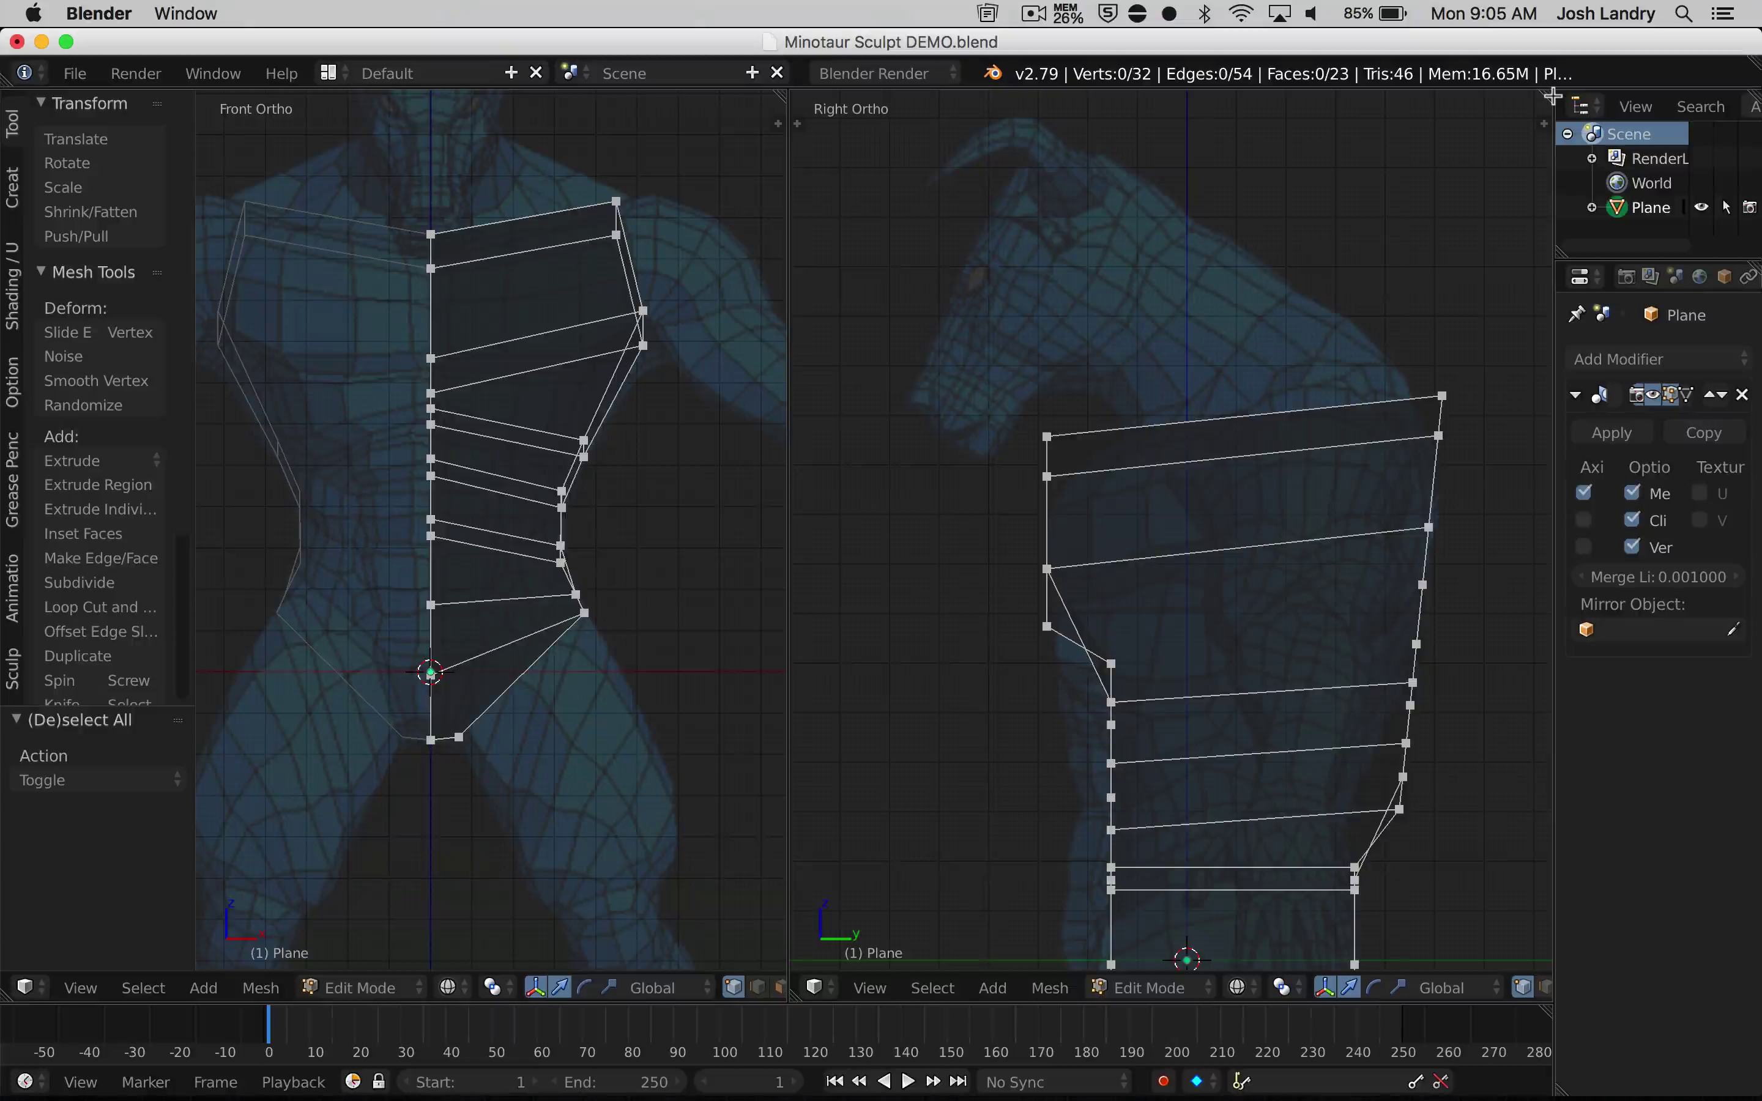
pyautogui.moveTo(1550, 123); pyautogui.dragTo(1536, 538)
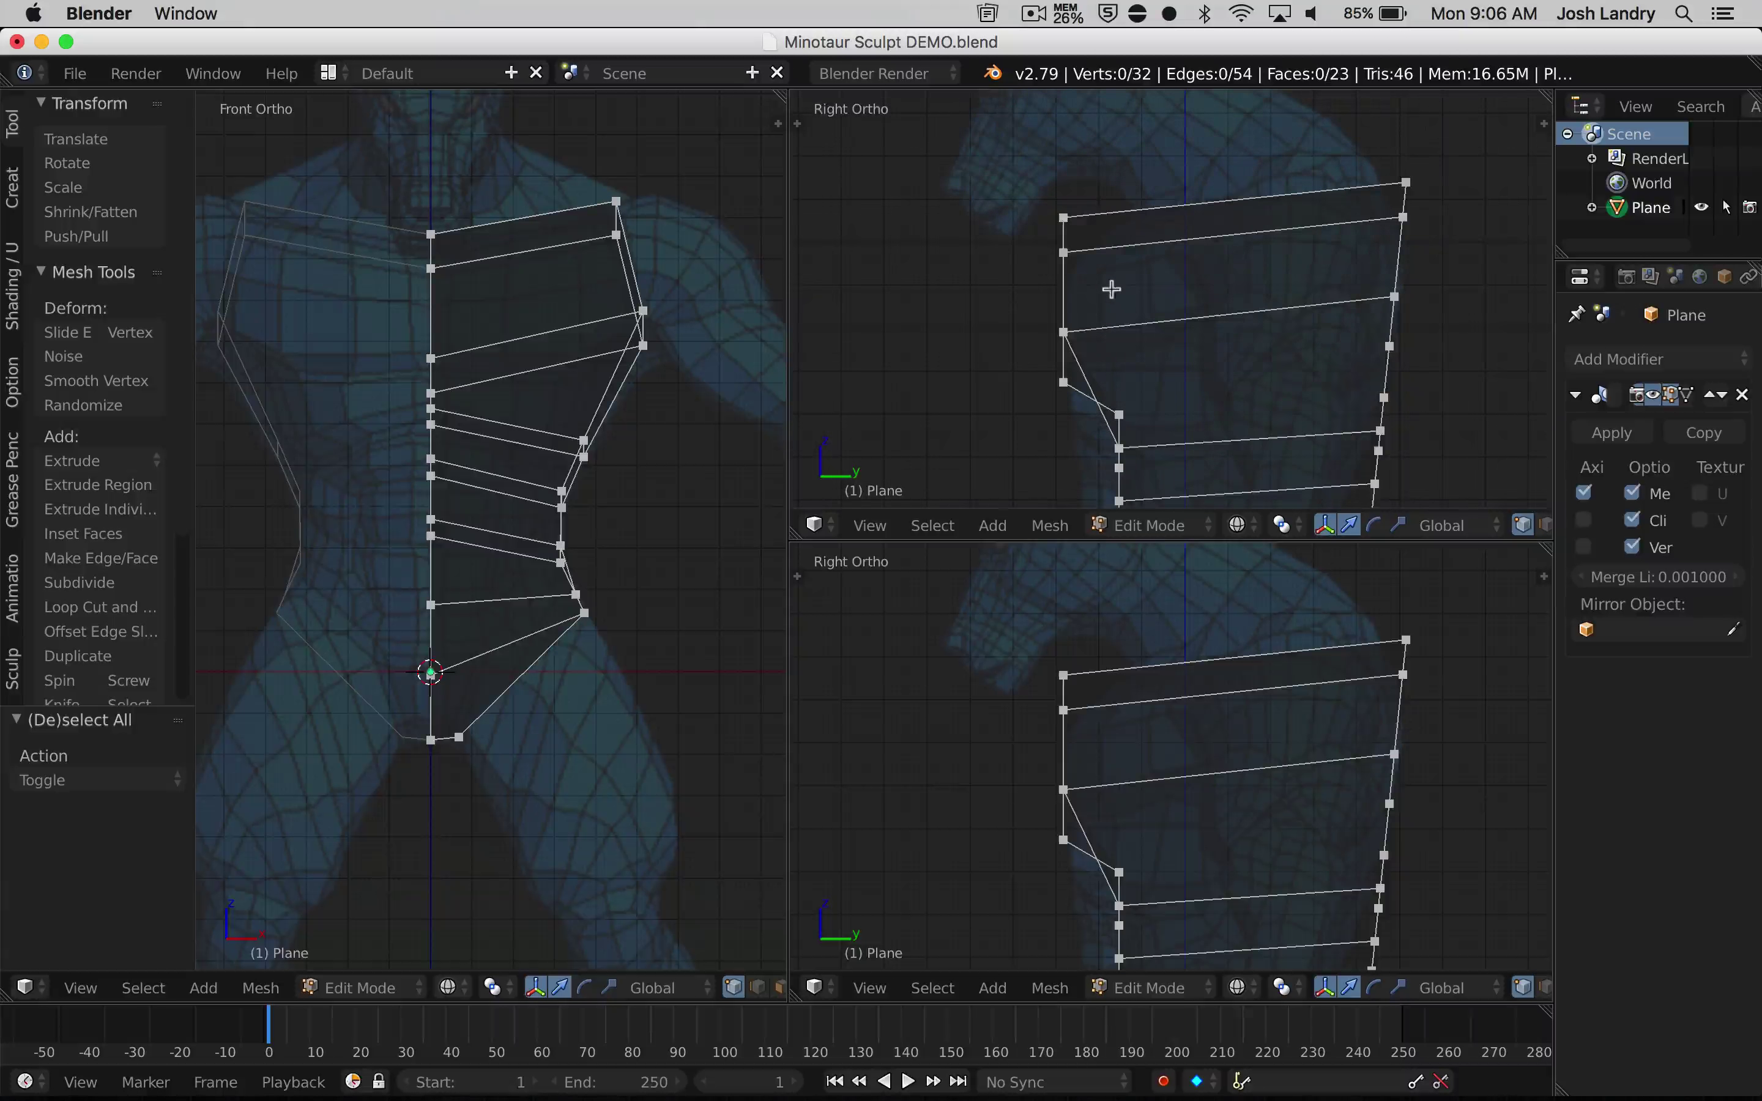
pyautogui.moveTo(1112, 287); pyautogui.dragTo(1180, 363, button='middle')
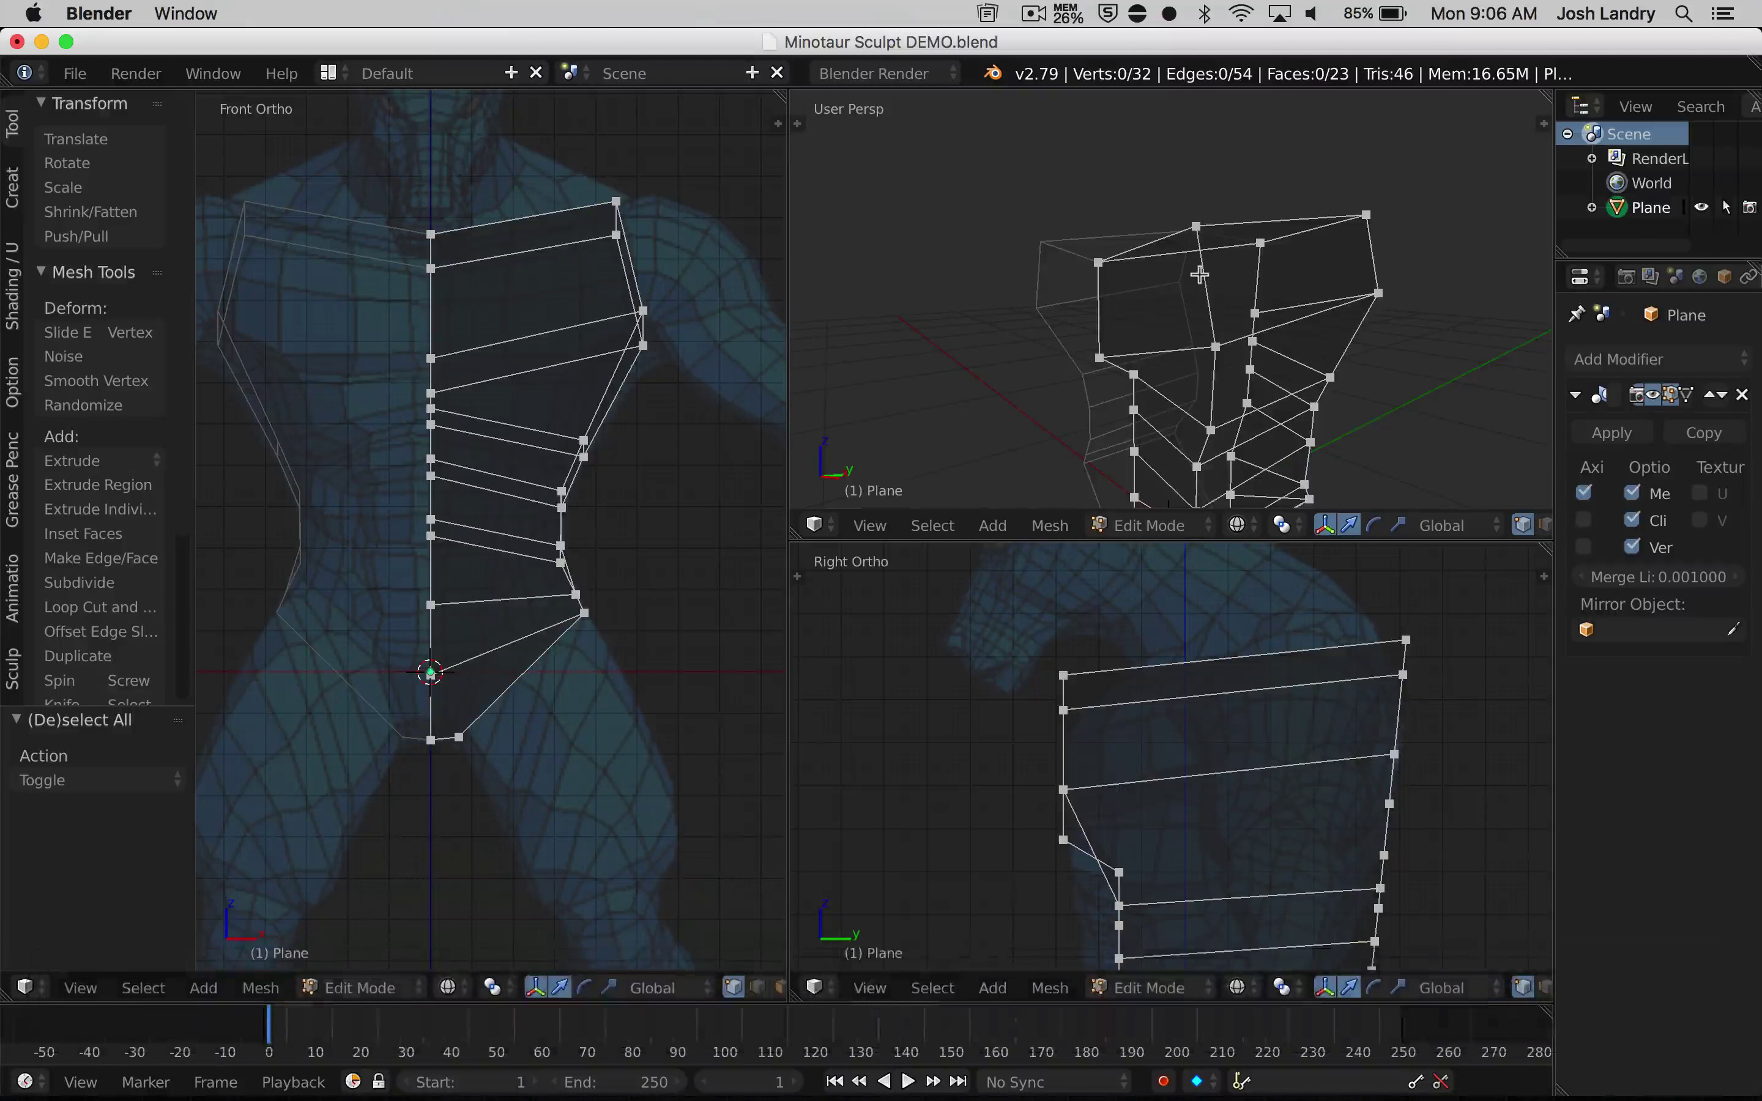
pyautogui.press('z')
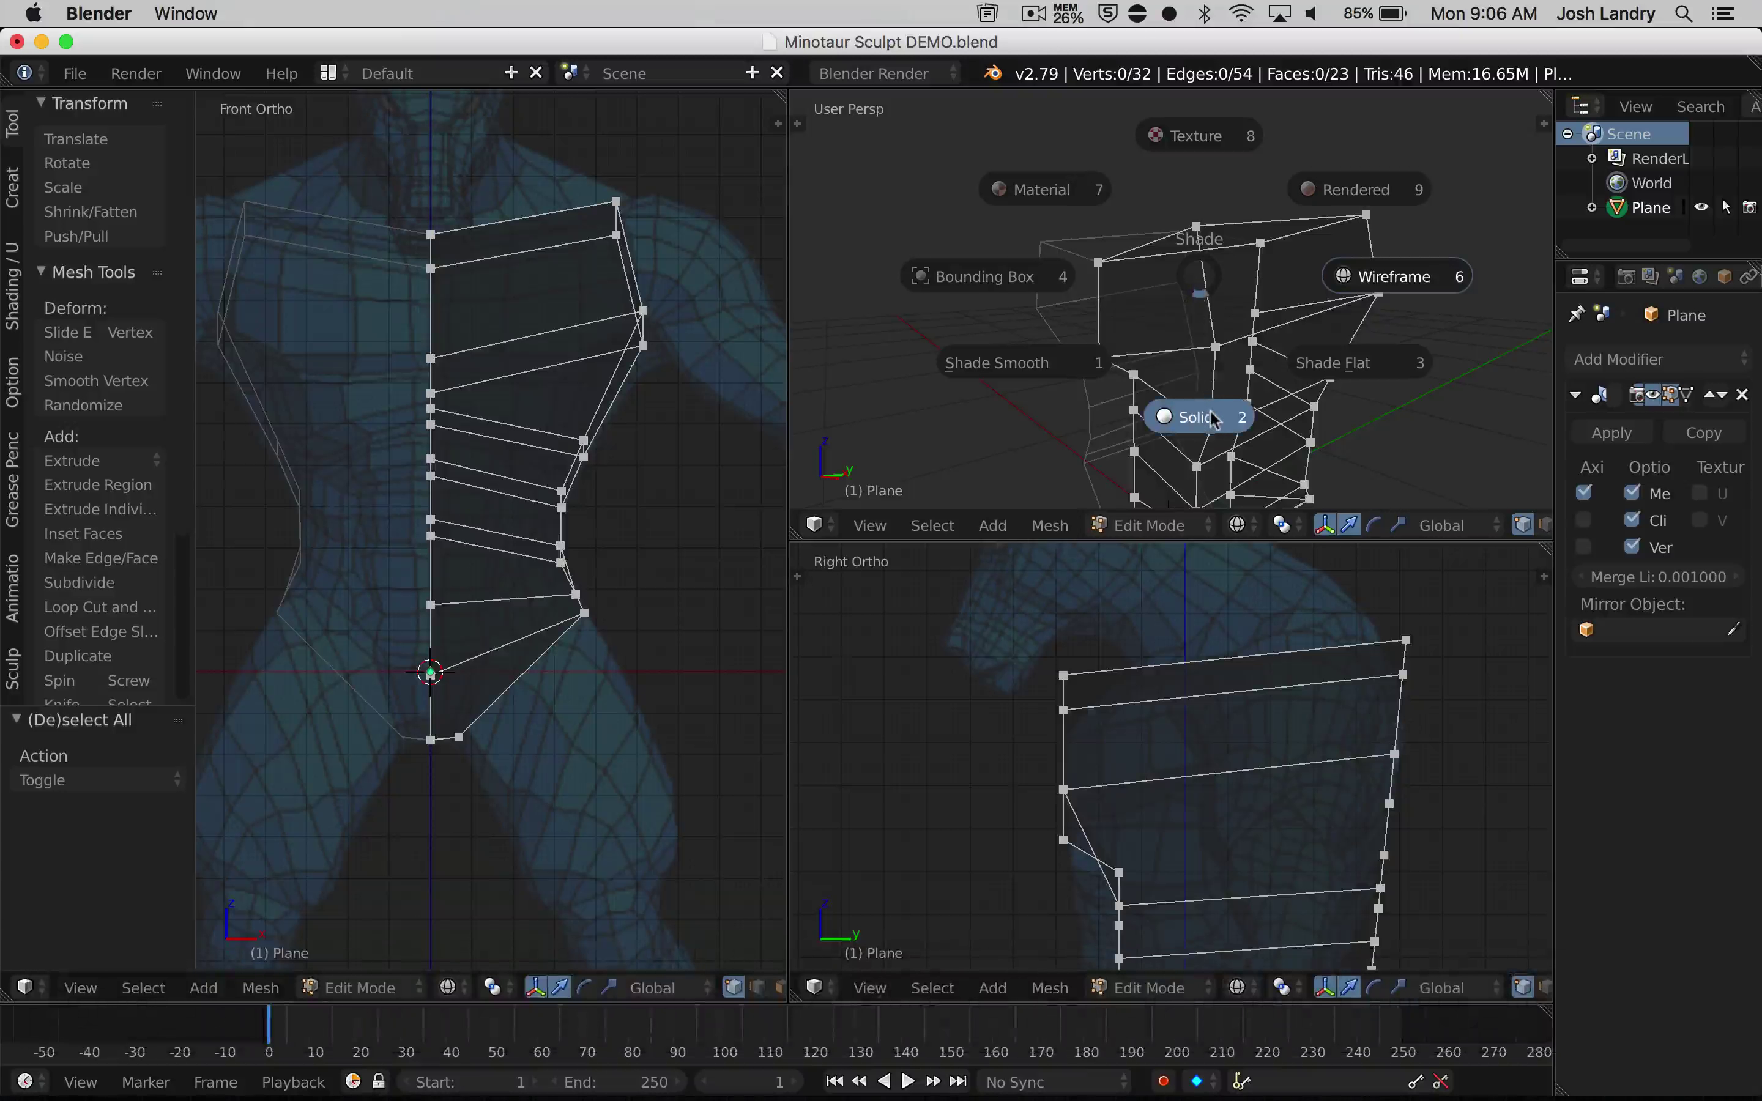
pyautogui.click(1211, 413)
# Select the two vertices of the chest's upper front edge and move them by about Y 0.121, Z 0.017 in the side view
pyautogui.moveTo(1155, 332)
pyautogui.mouseDown(button='middle')
pyautogui.moveTo(1230, 338)
pyautogui.moveTo(1206, 355)
pyautogui.moveTo(1167, 331)
pyautogui.moveTo(1176, 353)
pyautogui.moveTo(1163, 291)
pyautogui.moveTo(1156, 325)
pyautogui.moveTo(1125, 320)
pyautogui.moveTo(1169, 270)
pyautogui.moveTo(1161, 340)
pyautogui.mouseUp(button='middle')
pyautogui.keyDown('shift'); pyautogui.rightClick(1077, 244); pyautogui.keyUp('shift')
pyautogui.keyDown('shift'); pyautogui.rightClick(1196, 249); pyautogui.keyUp('shift')
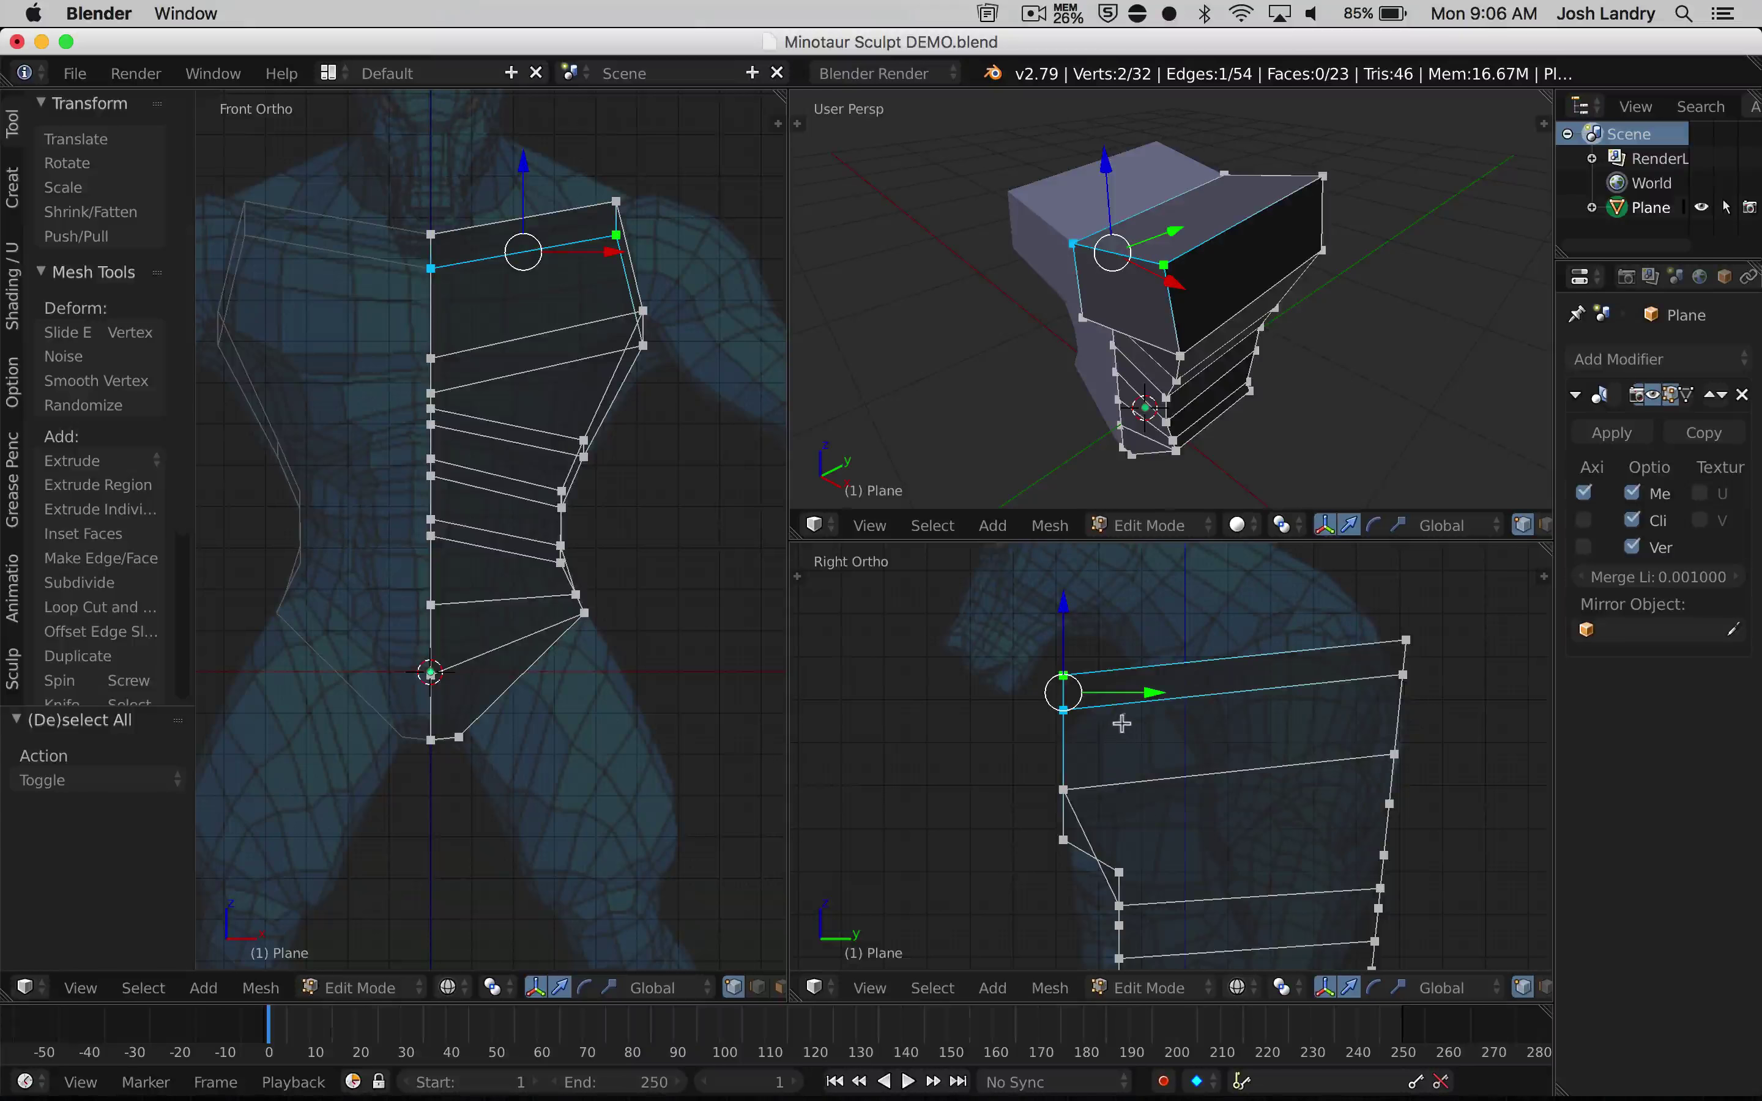
pyautogui.scroll(1, 1128, 721)
pyautogui.keyDown('shift'); pyautogui.scroll(2, 1128, 721); pyautogui.keyUp('shift')
pyautogui.scroll(1, 1153, 356)
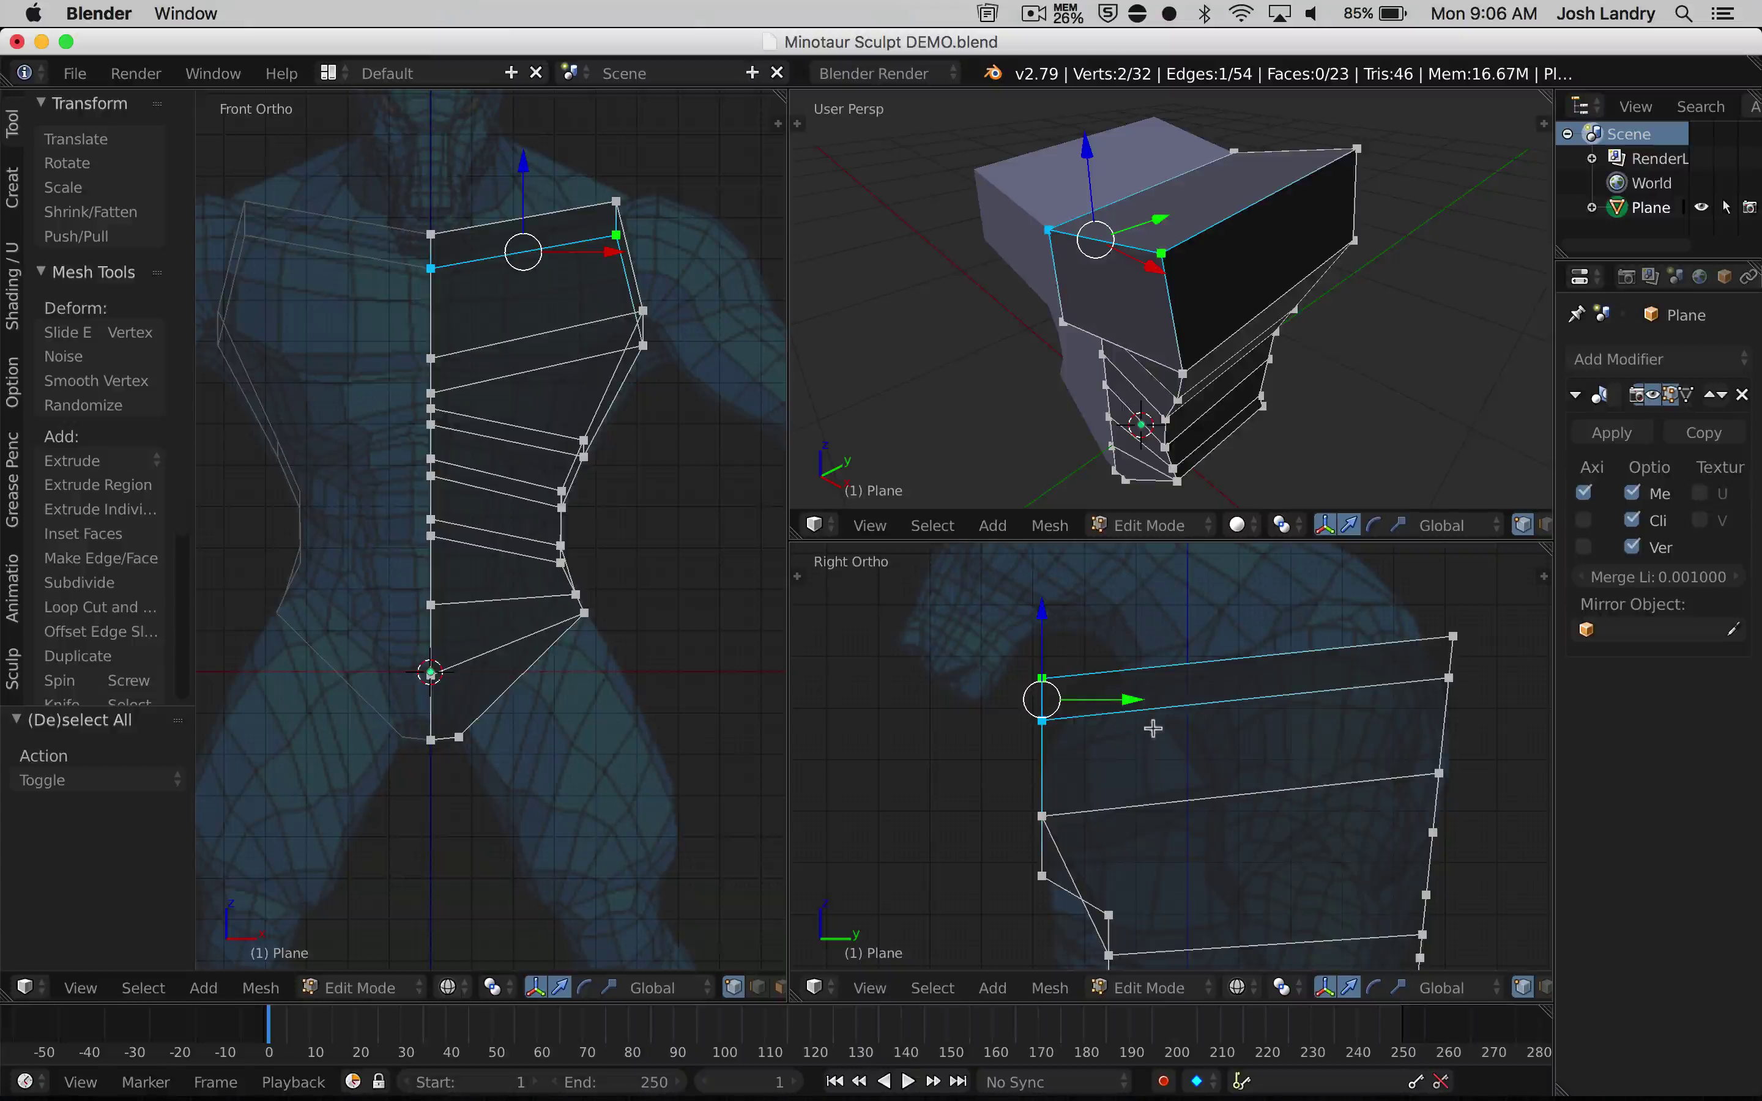
pyautogui.press('g')
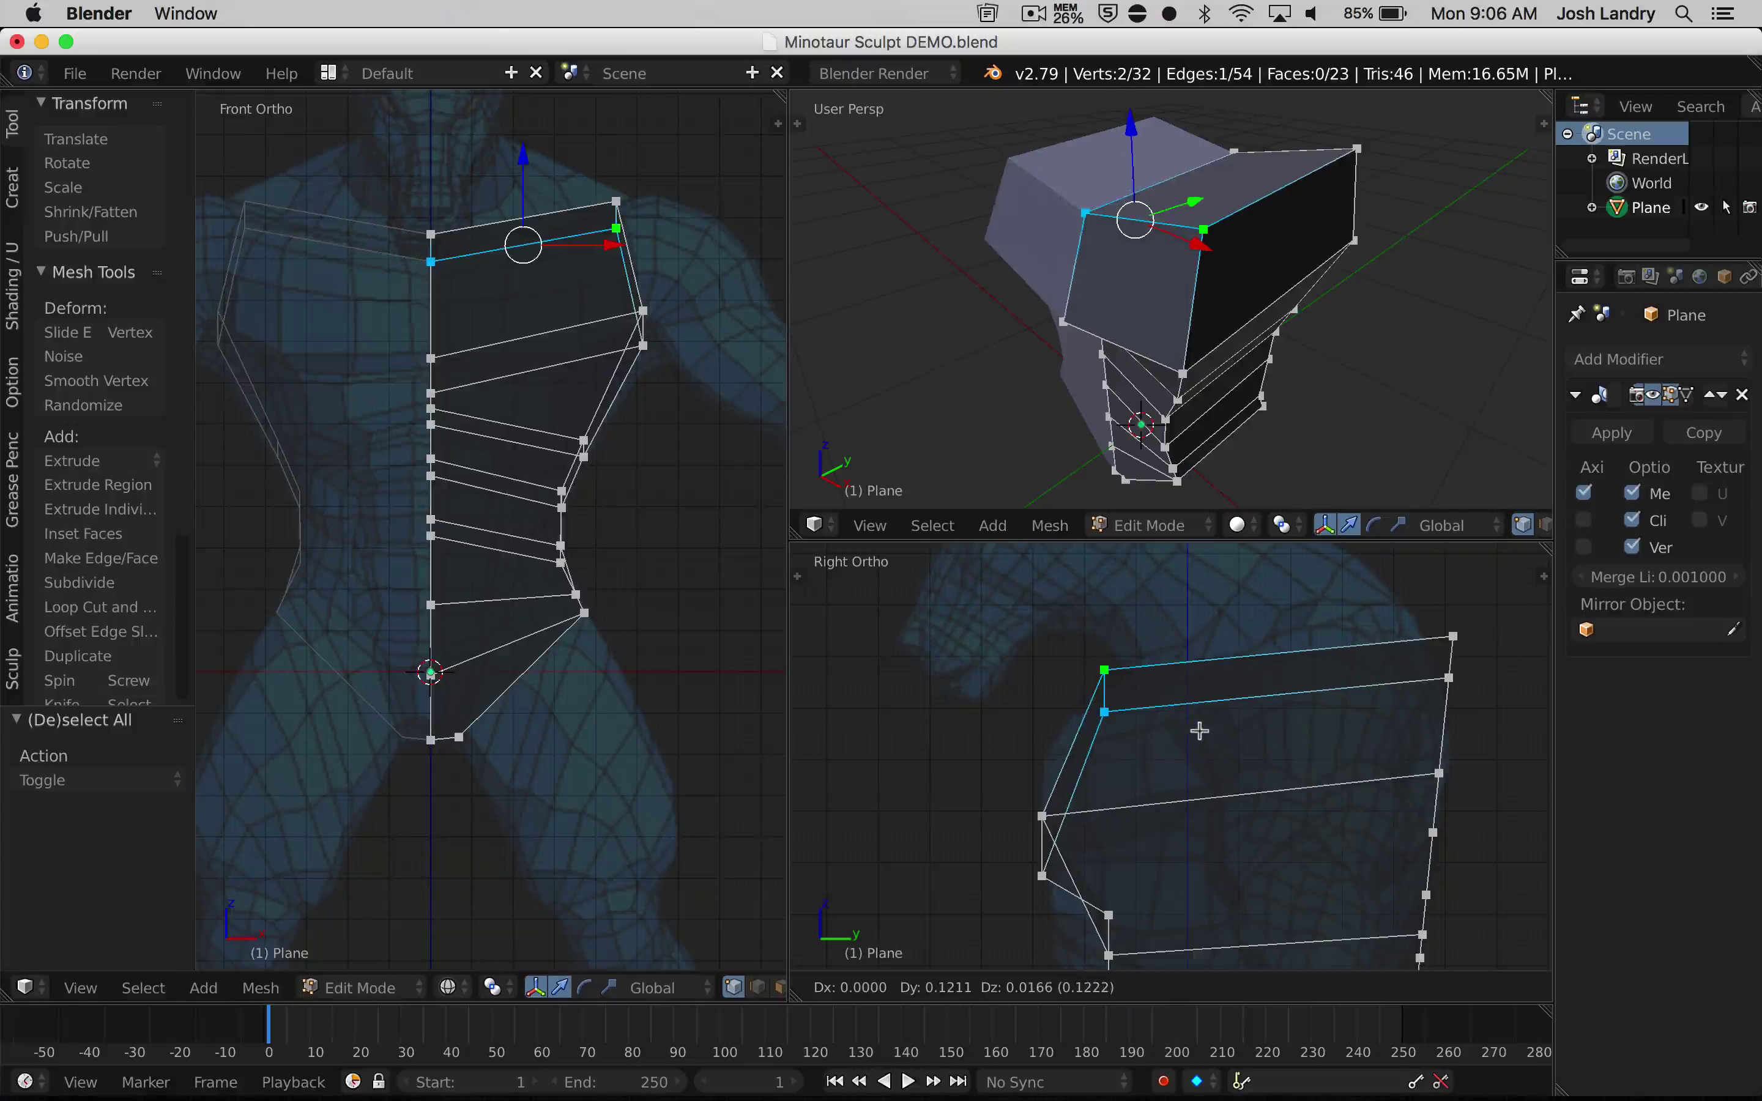
pyautogui.click(1199, 730)
# Select the outer lower front vertex of the chest and move it by about Y -0.021, Z 0.005 in the side view
pyautogui.moveTo(1111, 366); pyautogui.dragTo(1132, 342, button='middle')
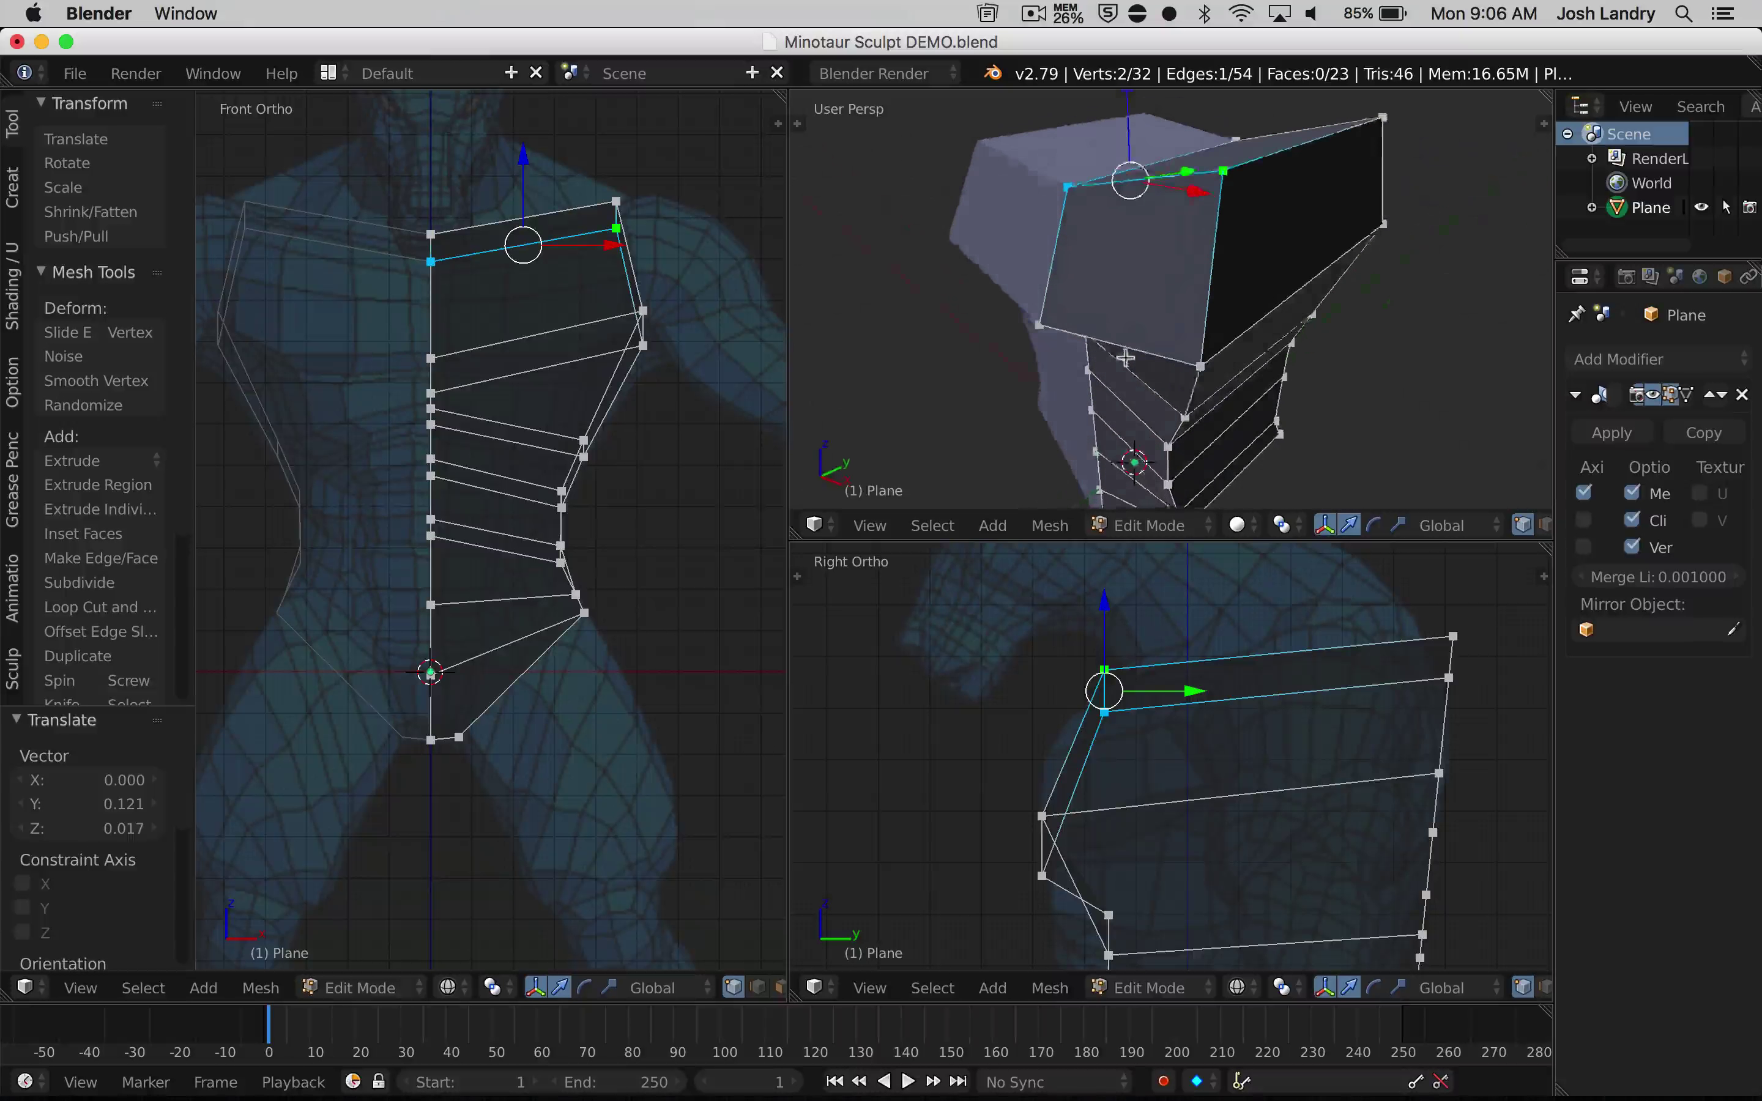
pyautogui.scroll(3, 1146, 327)
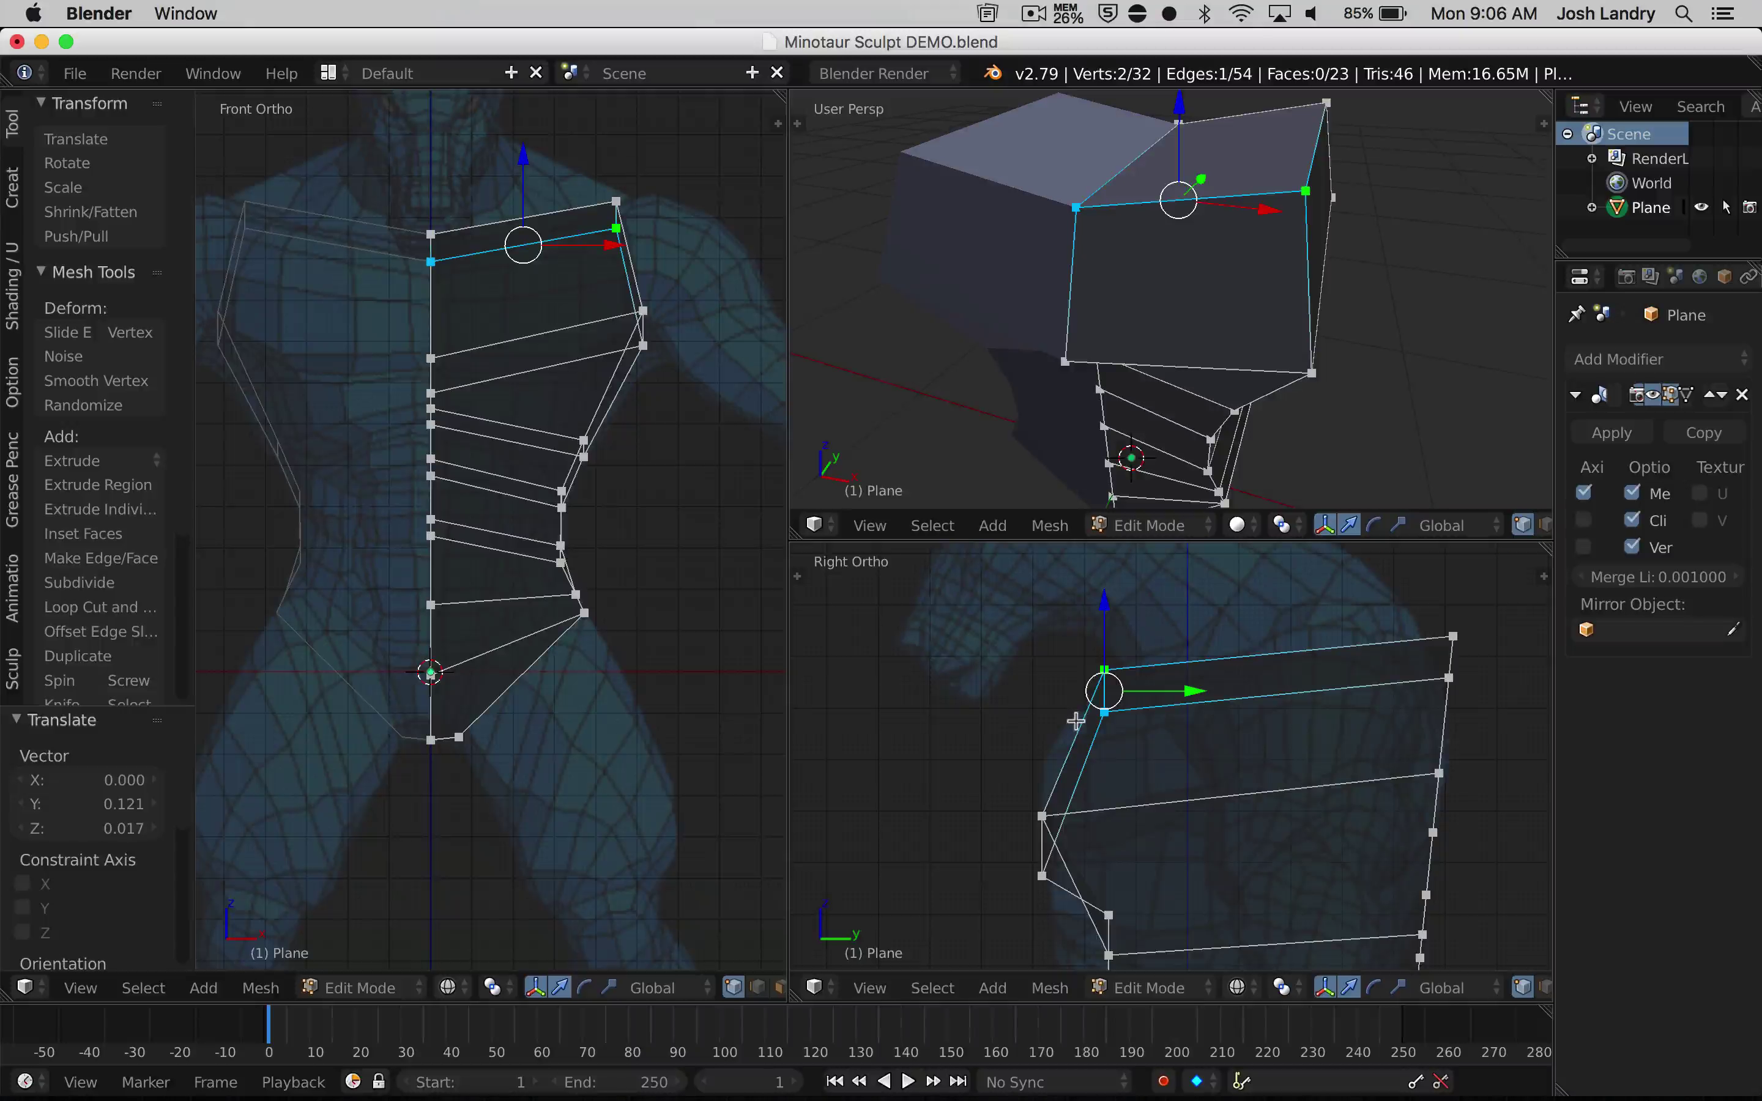
pyautogui.moveTo(954, 540); pyautogui.dragTo(952, 524)
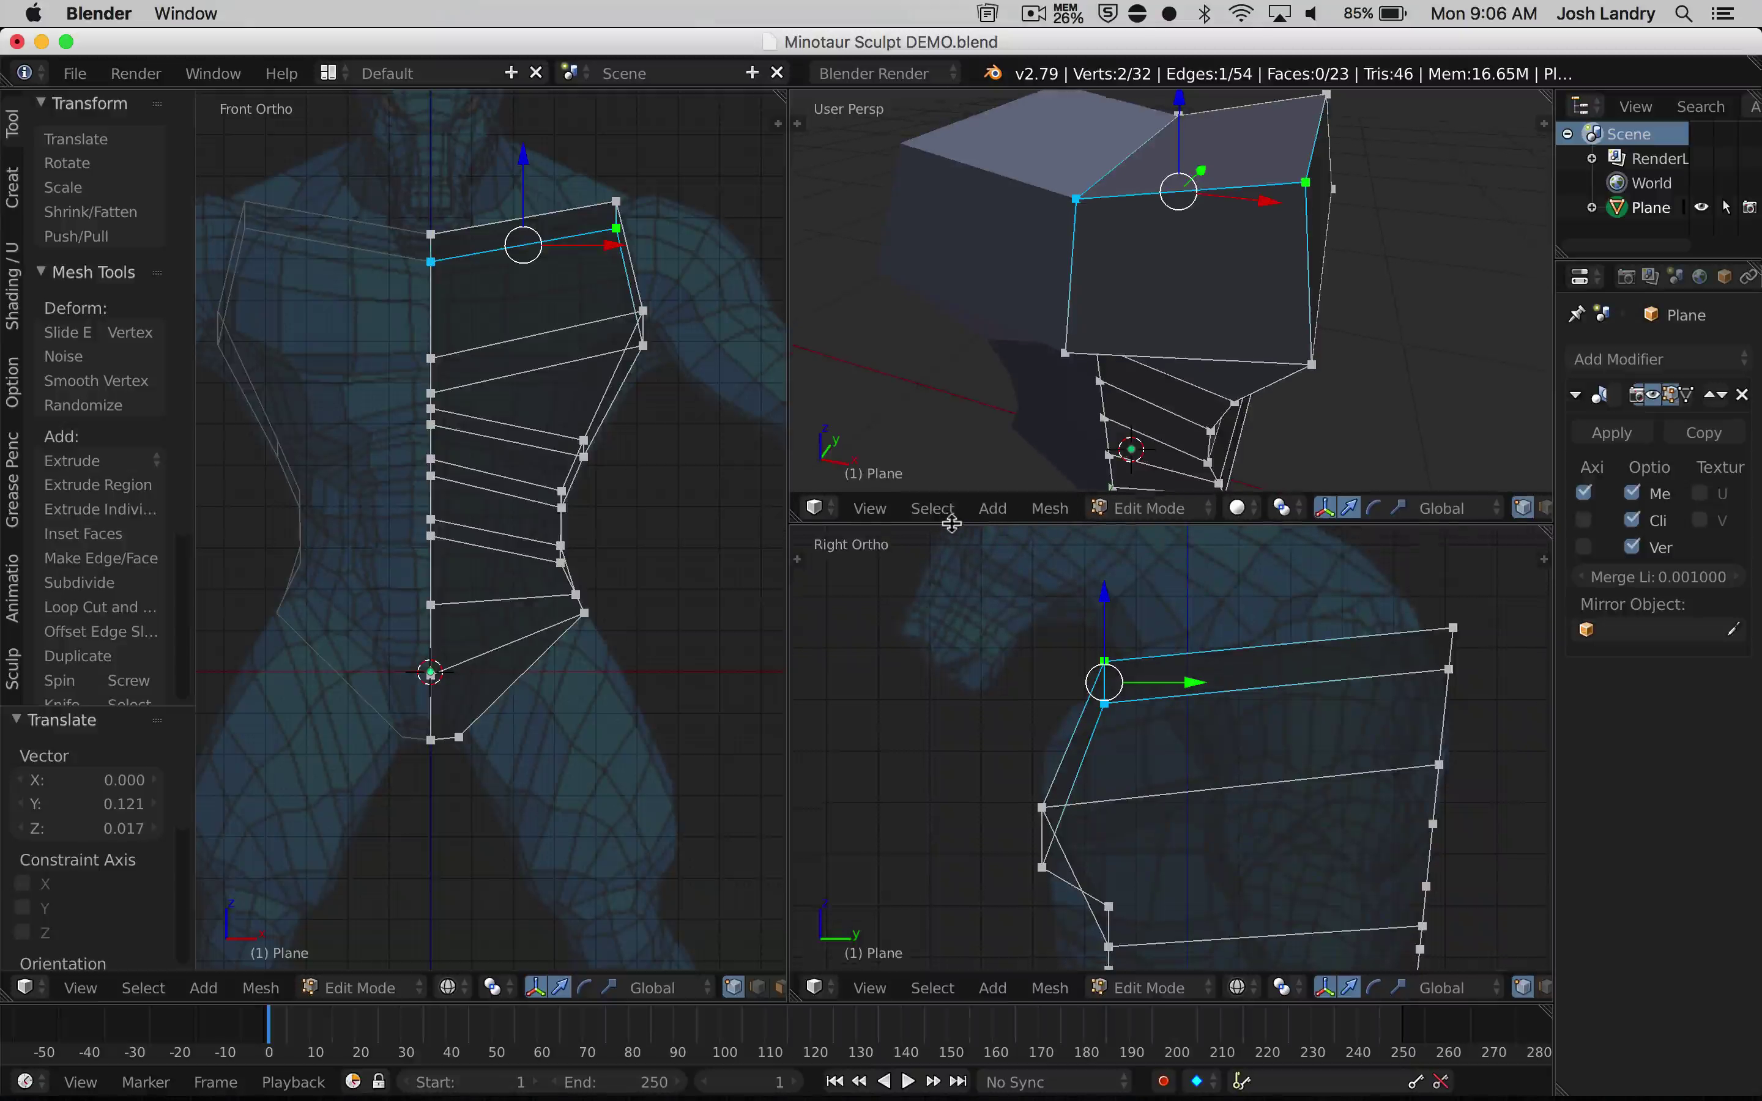
pyautogui.keyDown('shift'); pyautogui.moveTo(1091, 730); pyautogui.dragTo(1078, 683, button='middle'); pyautogui.keyUp('shift')
pyautogui.moveTo(1080, 486); pyautogui.dragTo(1056, 290, button='middle')
pyautogui.rightClick(1279, 215)
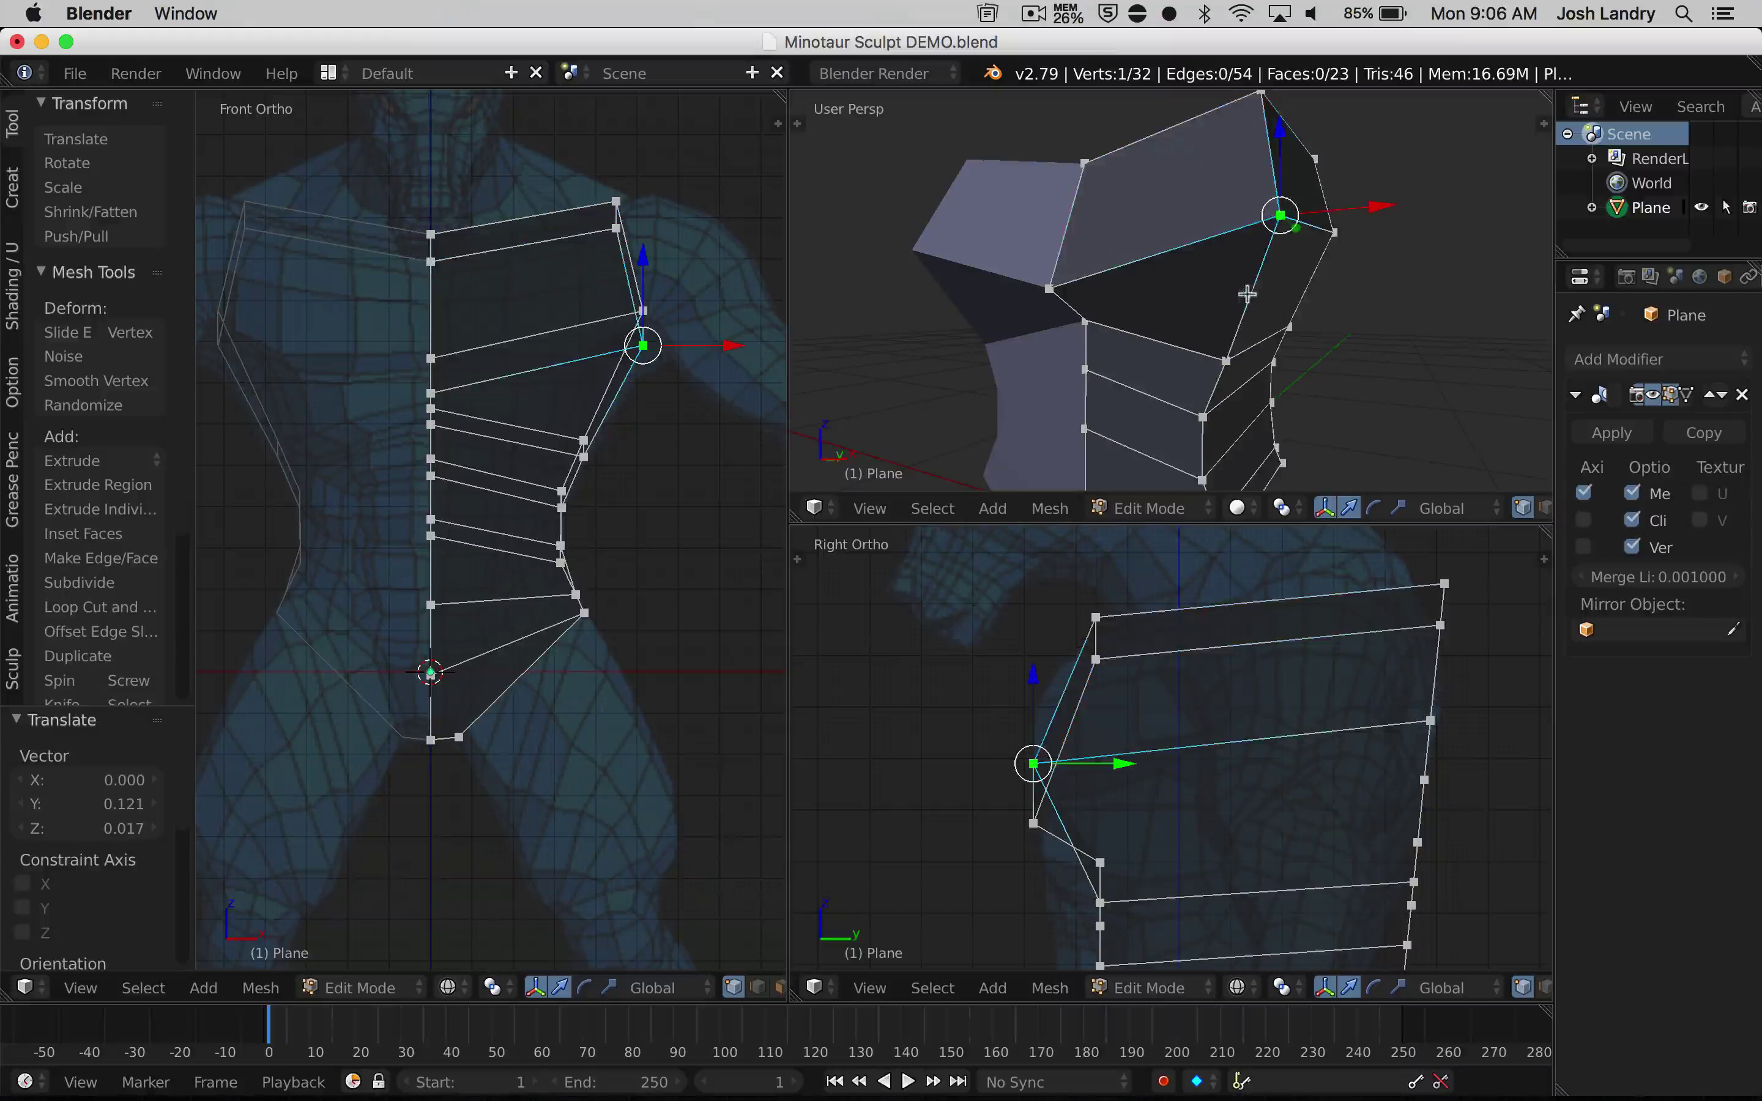
pyautogui.moveTo(1095, 442); pyautogui.dragTo(1092, 348, button='middle')
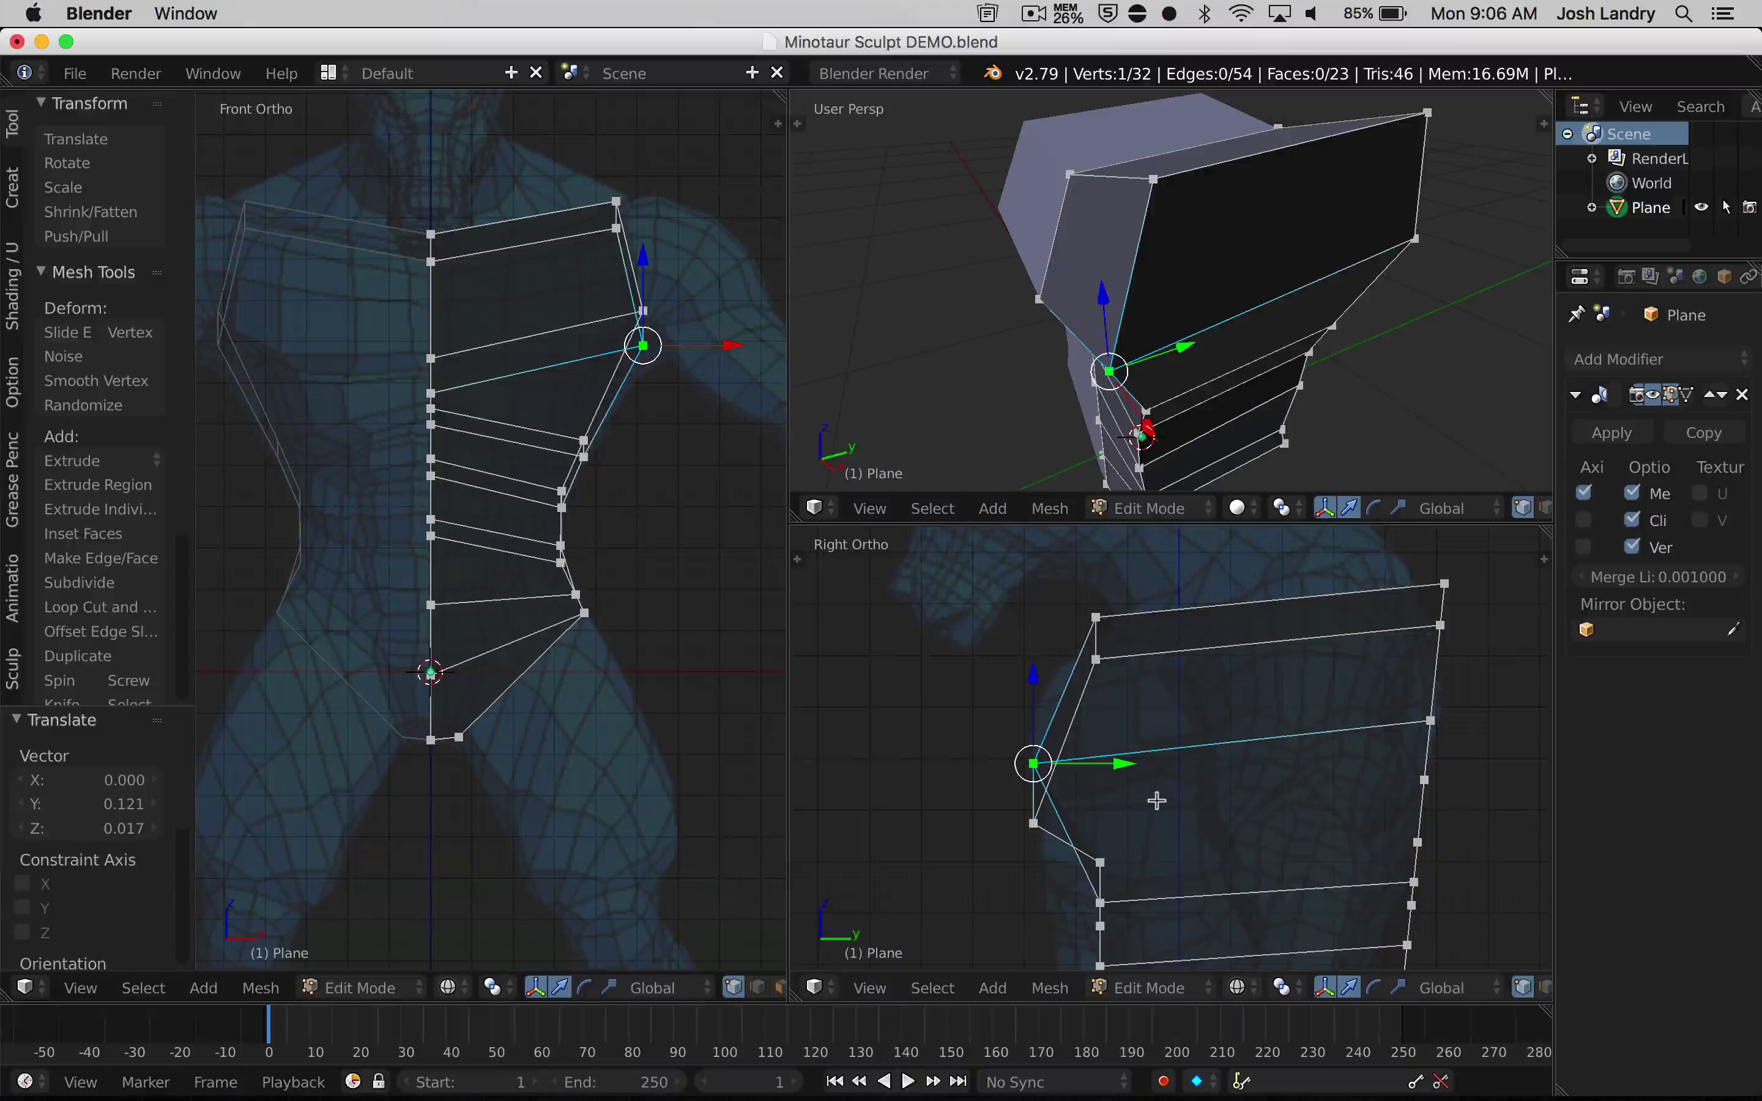
pyautogui.press('g')
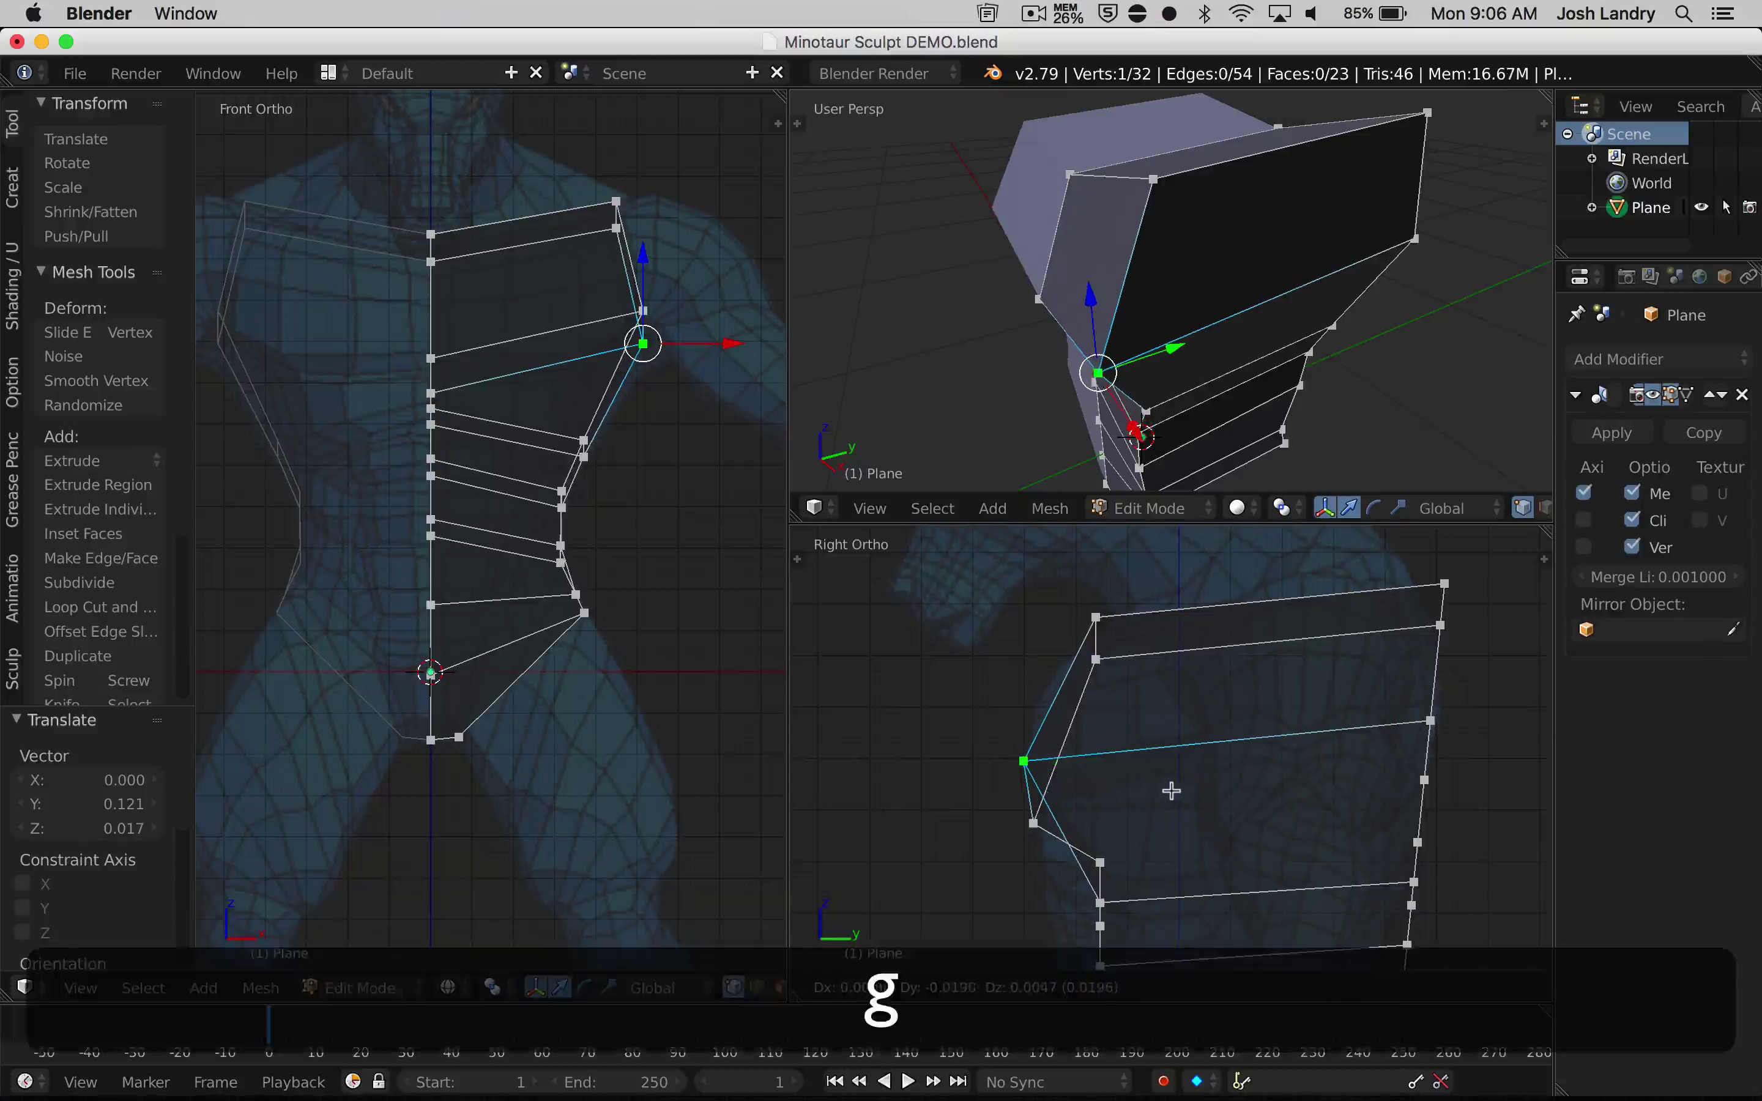
pyautogui.click(1169, 791)
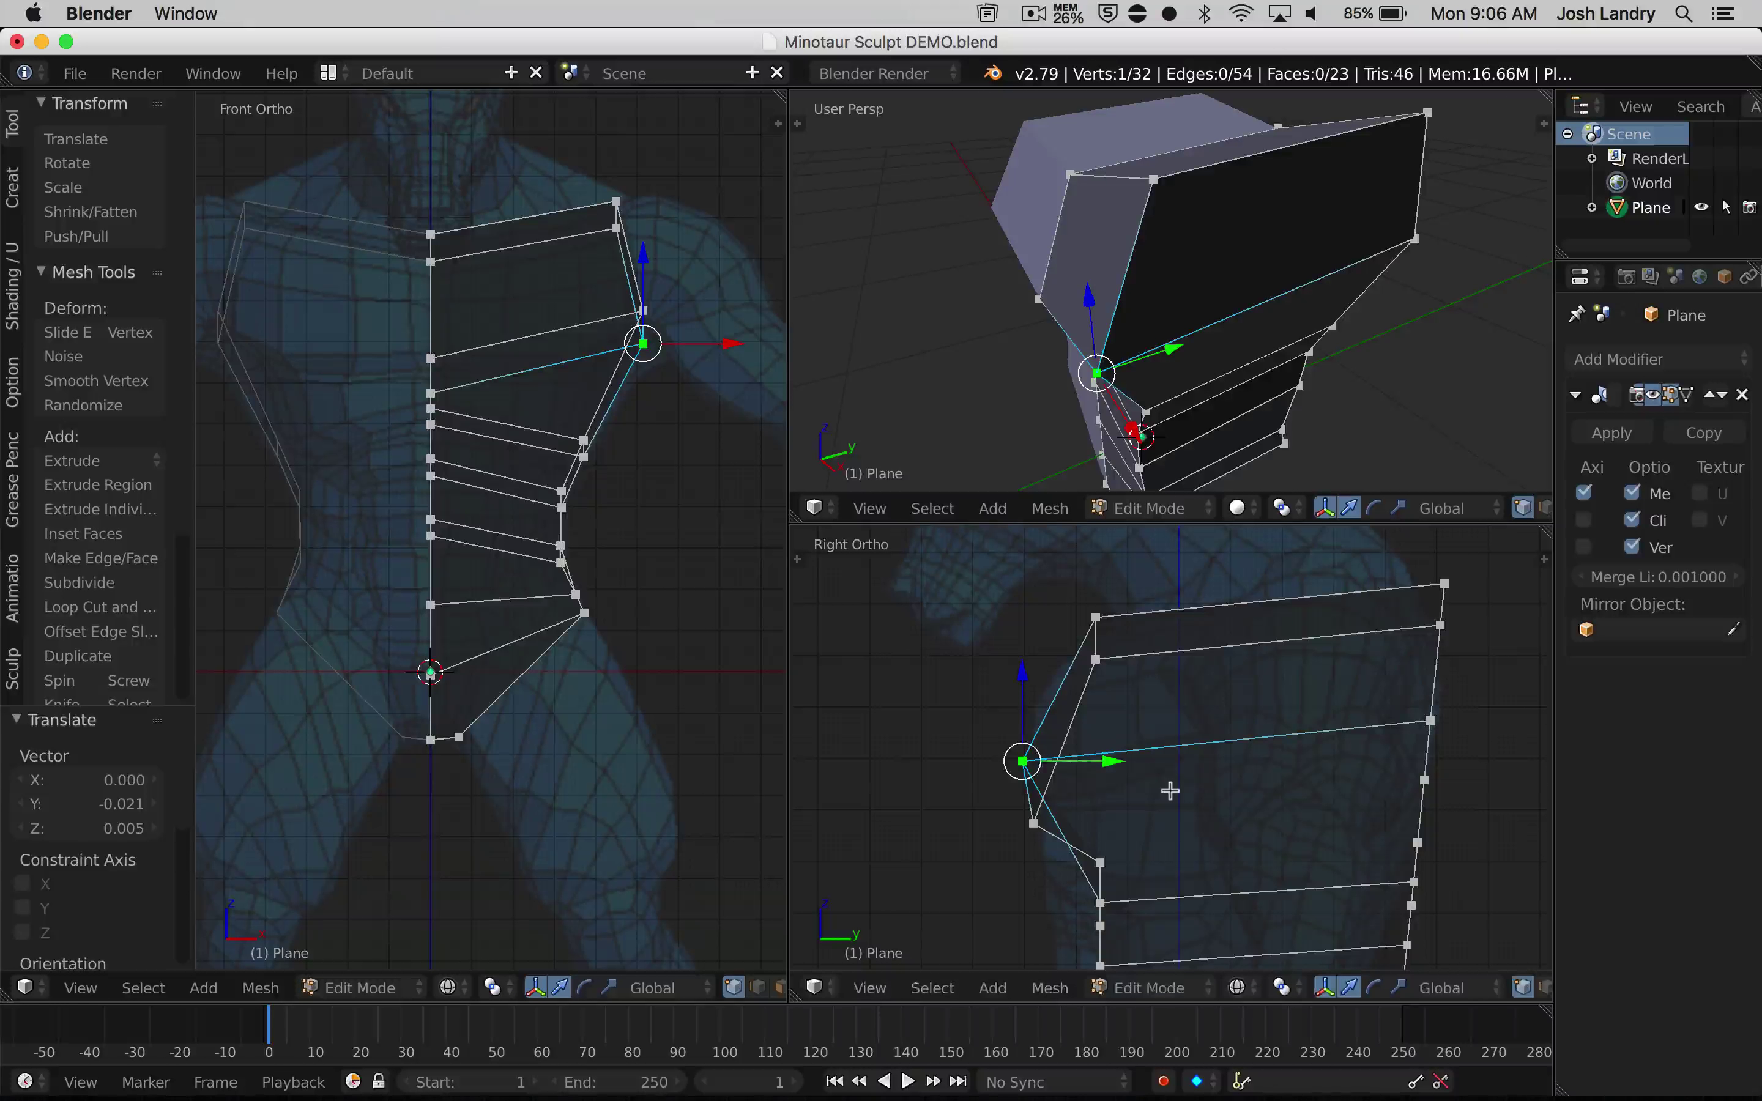
# Select the lower front chest vertex on the centre line, align its depth with the outer one, and raise it about 0.123 along Z
pyautogui.rightClick(1031, 826)
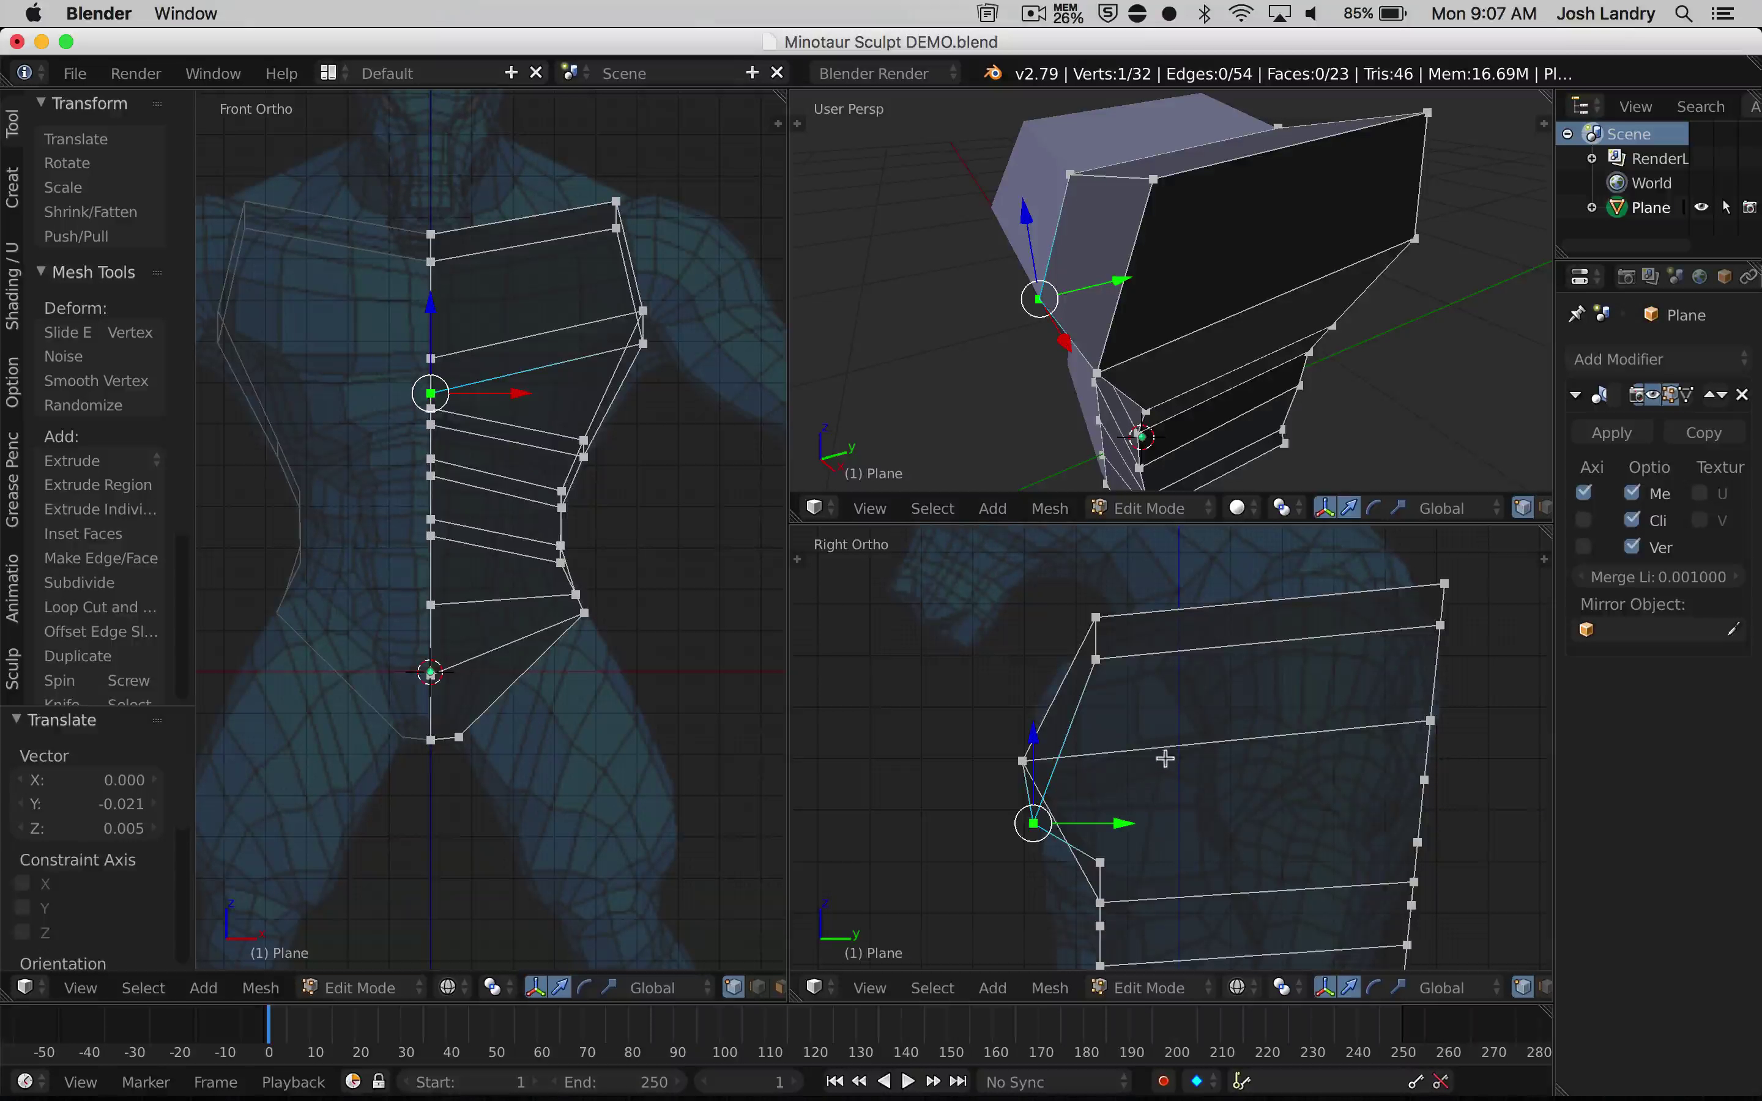
pyautogui.moveTo(1067, 442); pyautogui.dragTo(1122, 344, button='middle')
pyautogui.moveTo(1106, 290); pyautogui.dragTo(1092, 297)
pyautogui.moveTo(1025, 731); pyautogui.dragTo(1030, 667)
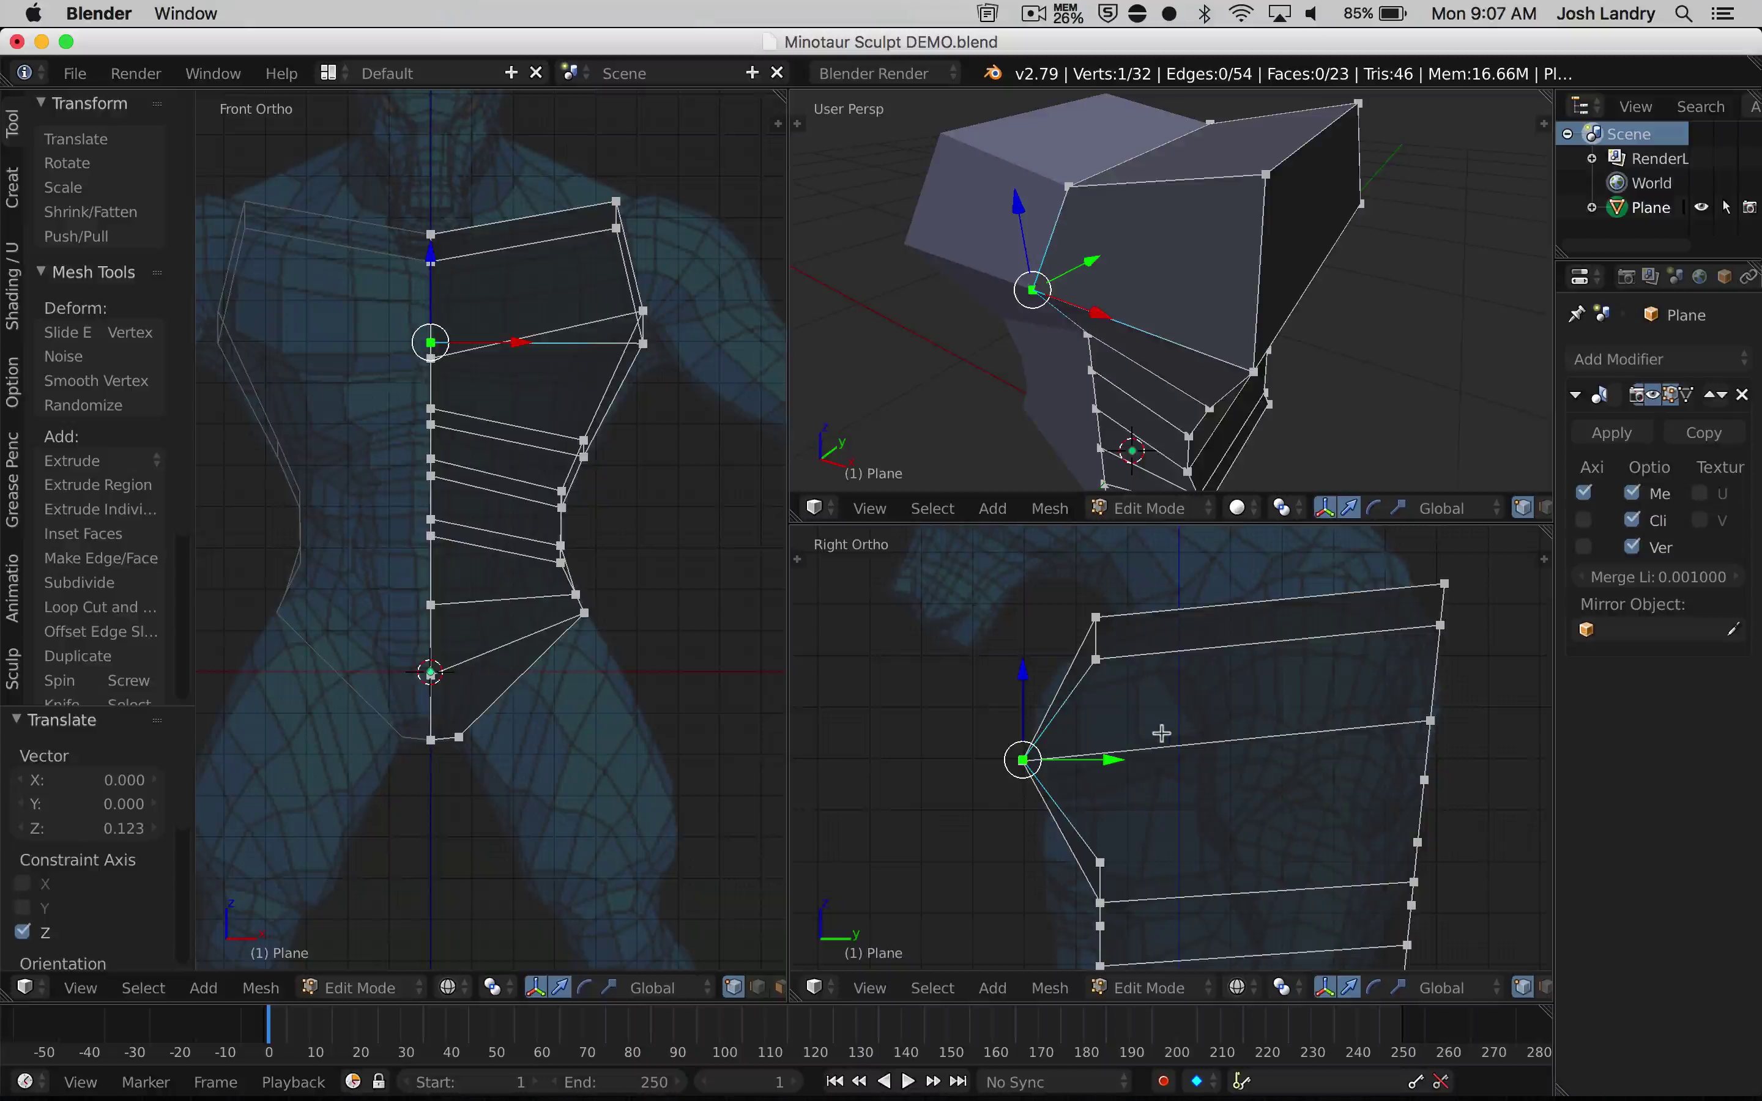
# Add the outer lower chest vertex to the selection and move both by about Y 0.004, Z -0.022 in the side view
pyautogui.keyDown('shift'); pyautogui.scroll(-5, 1161, 734); pyautogui.keyUp('shift')
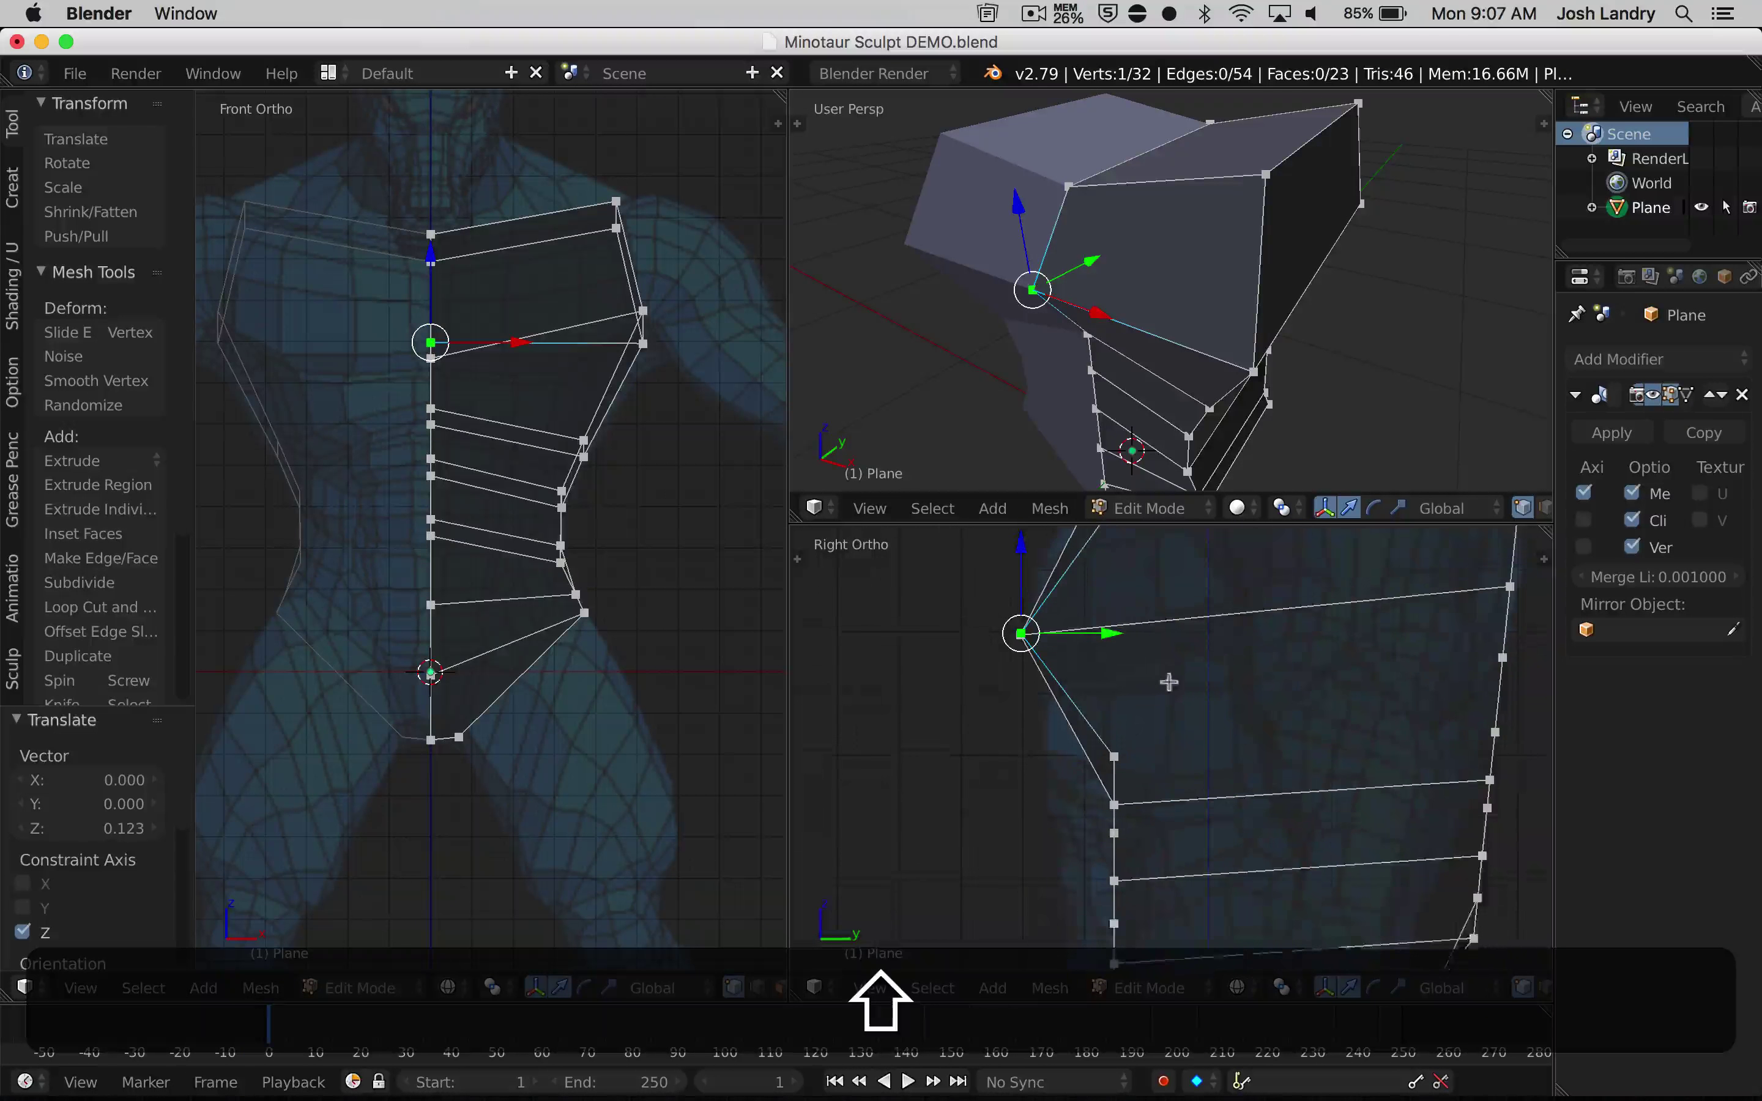
pyautogui.keyDown('shift'); pyautogui.scroll(2, 1168, 681); pyautogui.keyUp('shift')
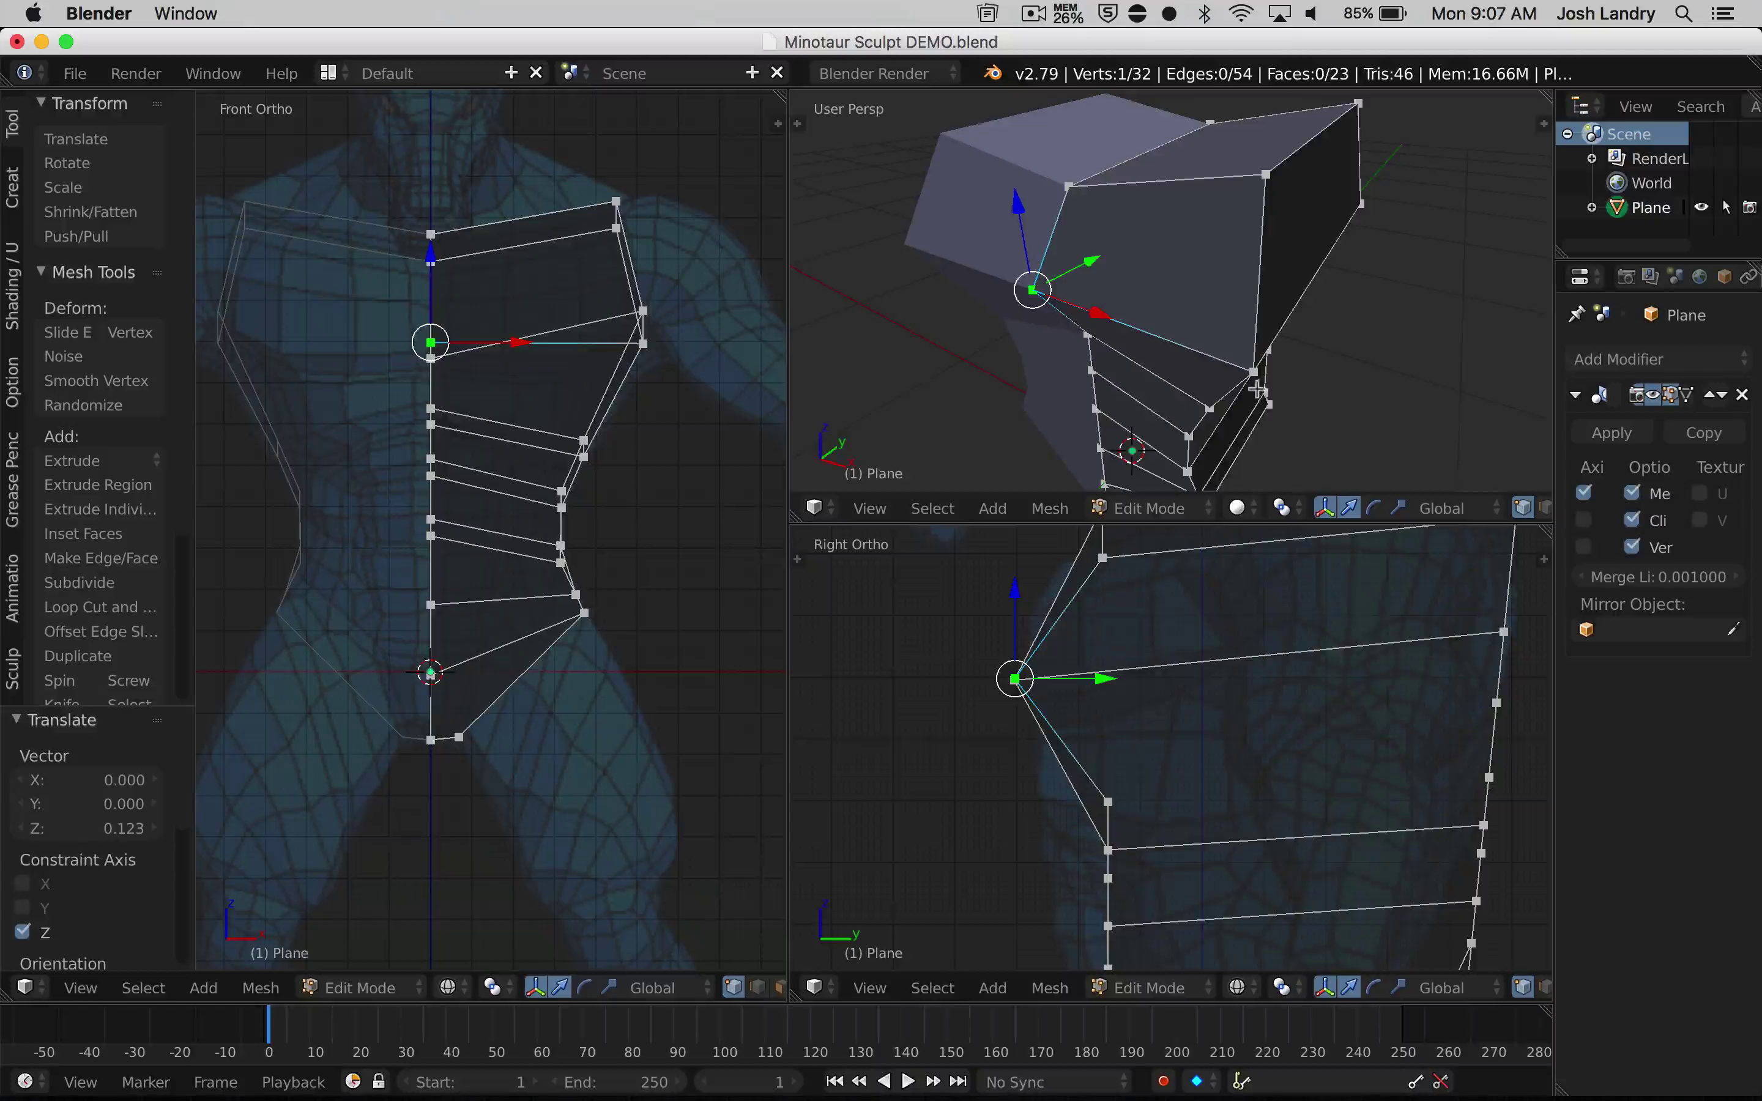
pyautogui.moveTo(1257, 390); pyautogui.dragTo(1161, 344, button='middle')
pyautogui.keyDown('shift'); pyautogui.click(1157, 300); pyautogui.keyUp('shift')
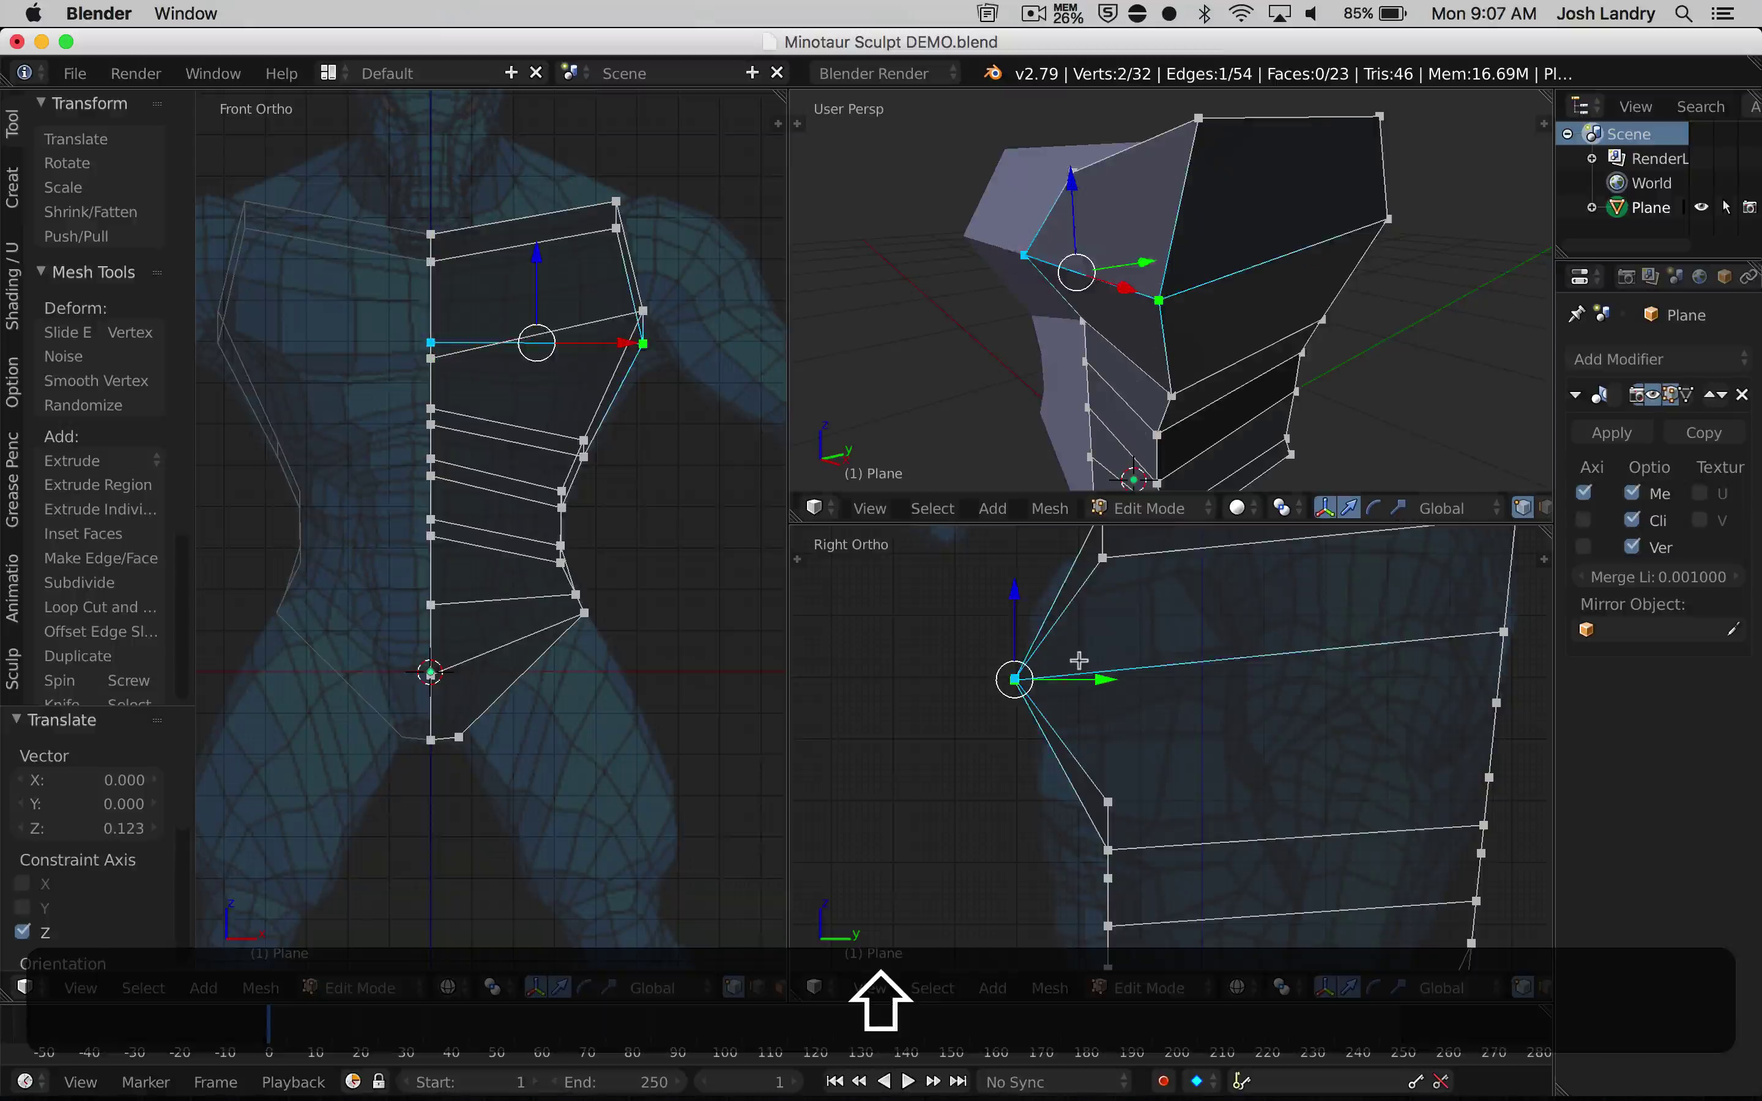
pyautogui.press('g')
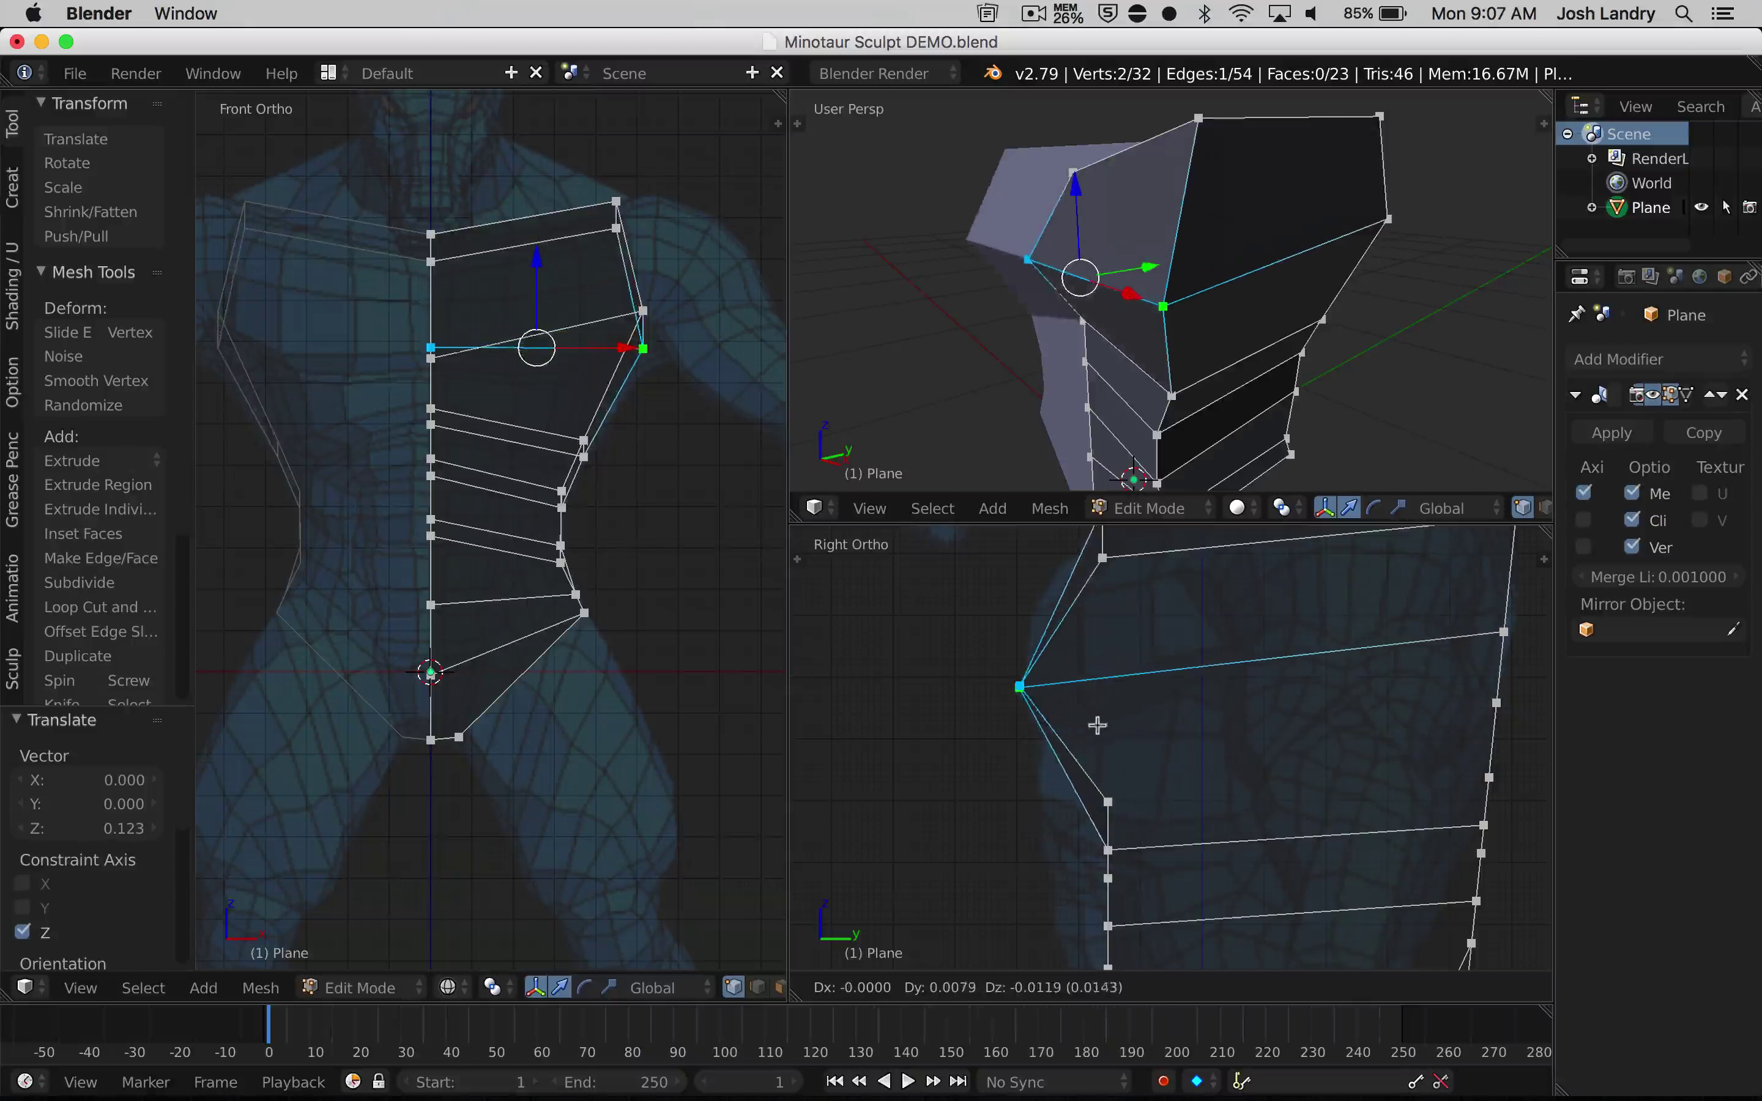
pyautogui.click(1095, 730)
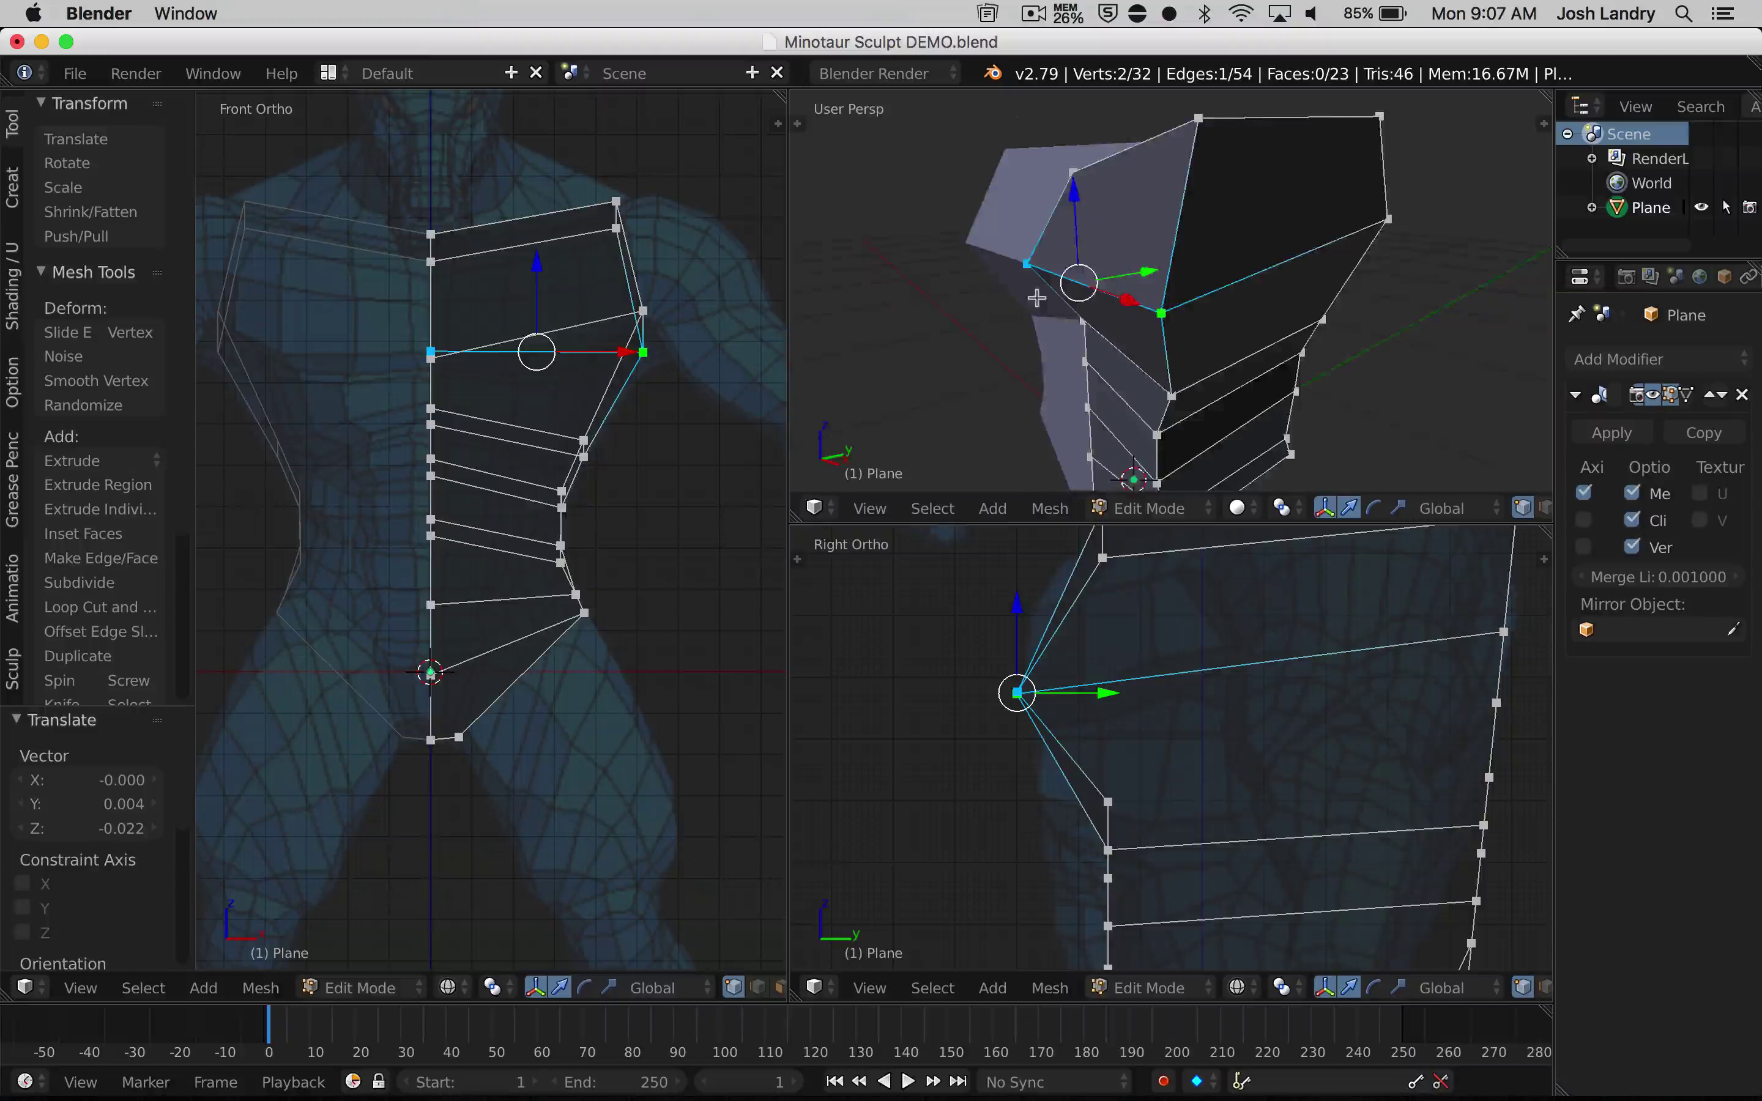
# Select the two front vertices of the edge just below the chest and move them by about Y -0.095, Z -0.004 in the side view
pyautogui.moveTo(1037, 298); pyautogui.dragTo(1106, 269, button='middle')
pyautogui.press('a')
pyautogui.keyDown('shift'); pyautogui.moveTo(1189, 754); pyautogui.dragTo(1182, 577, button='middle'); pyautogui.keyUp('shift')
pyautogui.moveTo(1102, 263); pyautogui.dragTo(1125, 256, button='middle')
pyautogui.rightClick(1083, 320)
pyautogui.keyDown('shift'); pyautogui.rightClick(1203, 362); pyautogui.keyUp('shift')
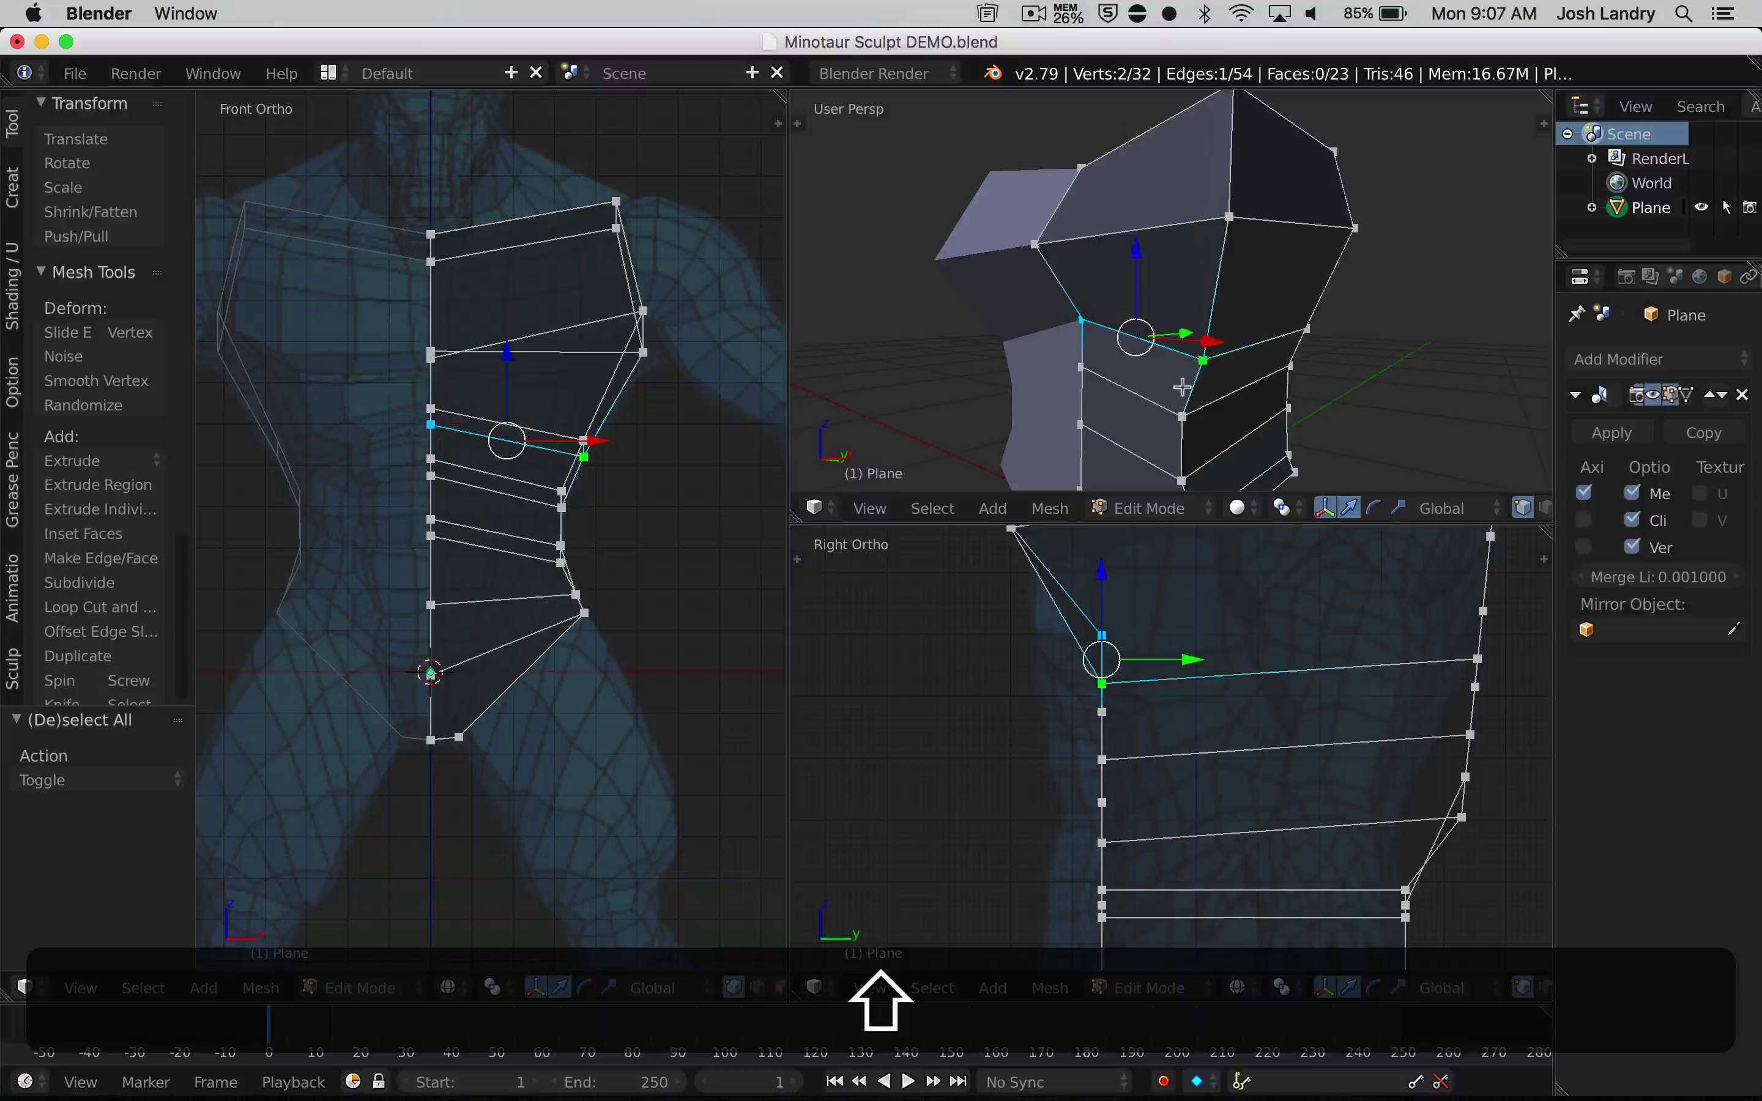
pyautogui.moveTo(1203, 362); pyautogui.dragTo(1166, 299, button='middle')
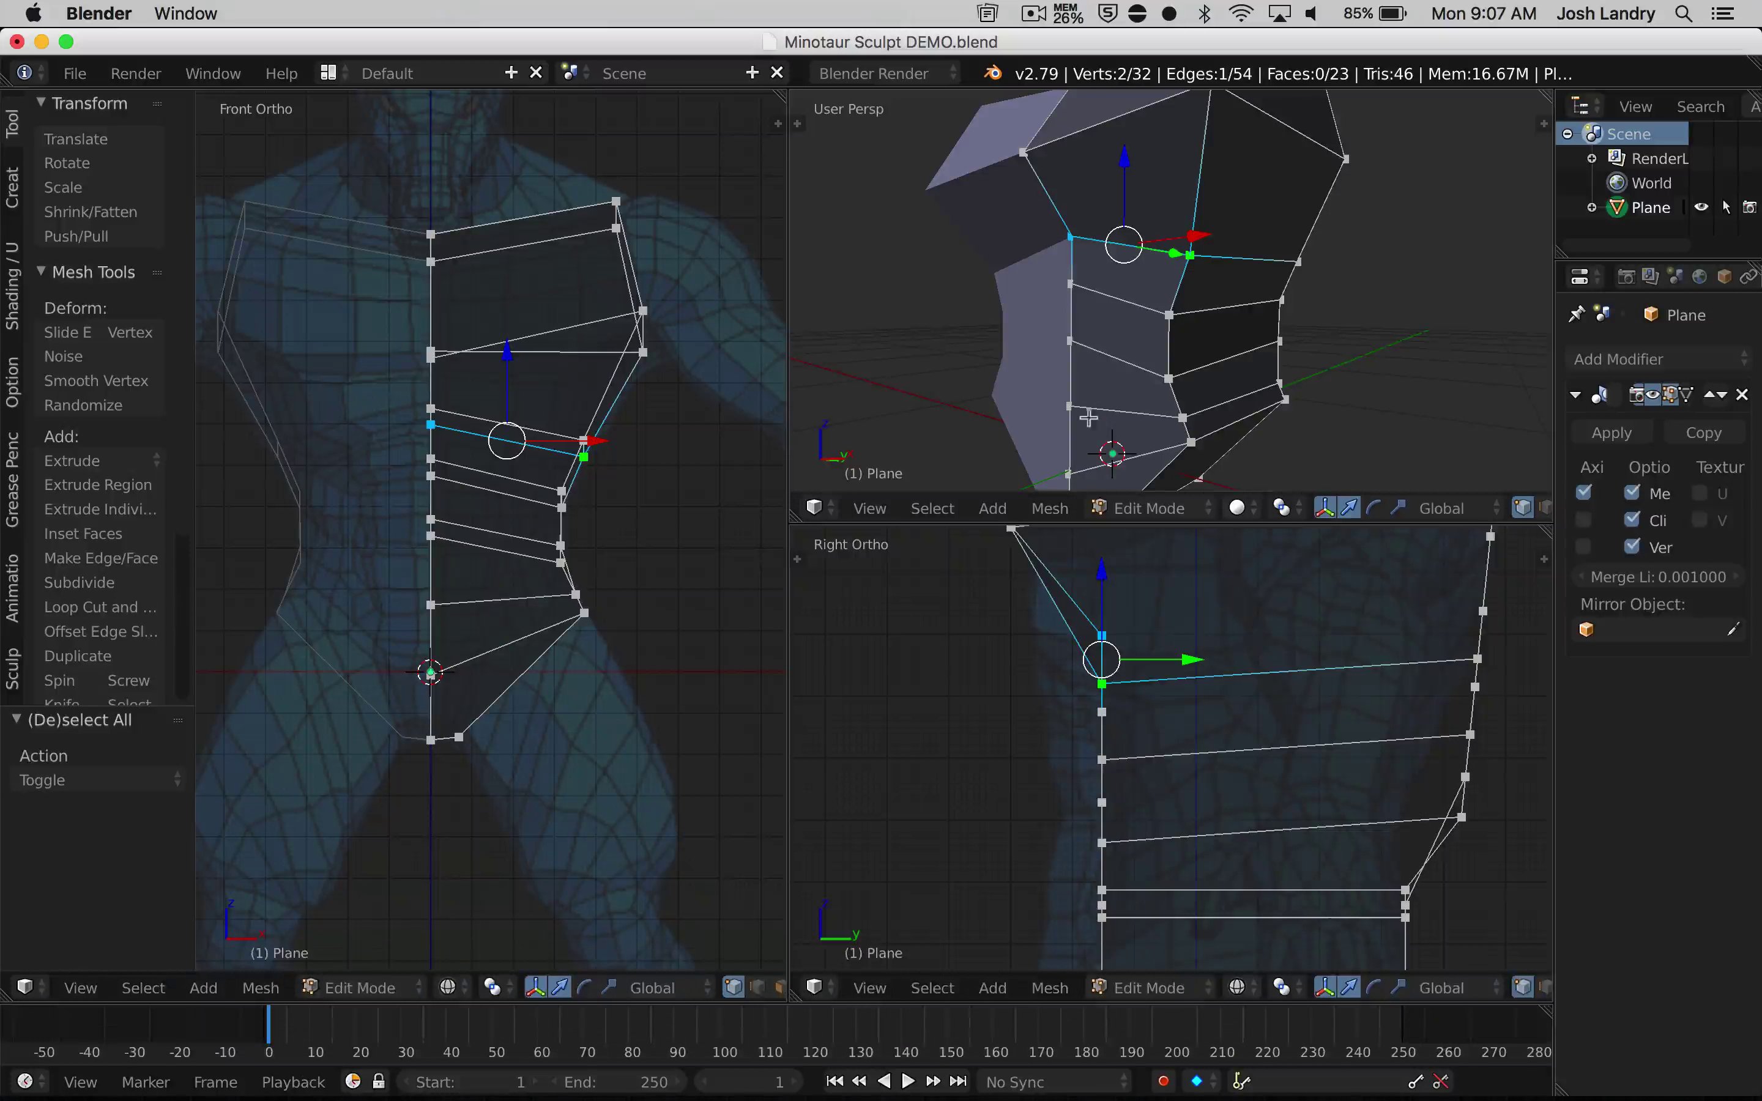
pyautogui.keyDown('shift'); pyautogui.moveTo(1112, 724); pyautogui.dragTo(1112, 788, button='middle'); pyautogui.keyUp('shift')
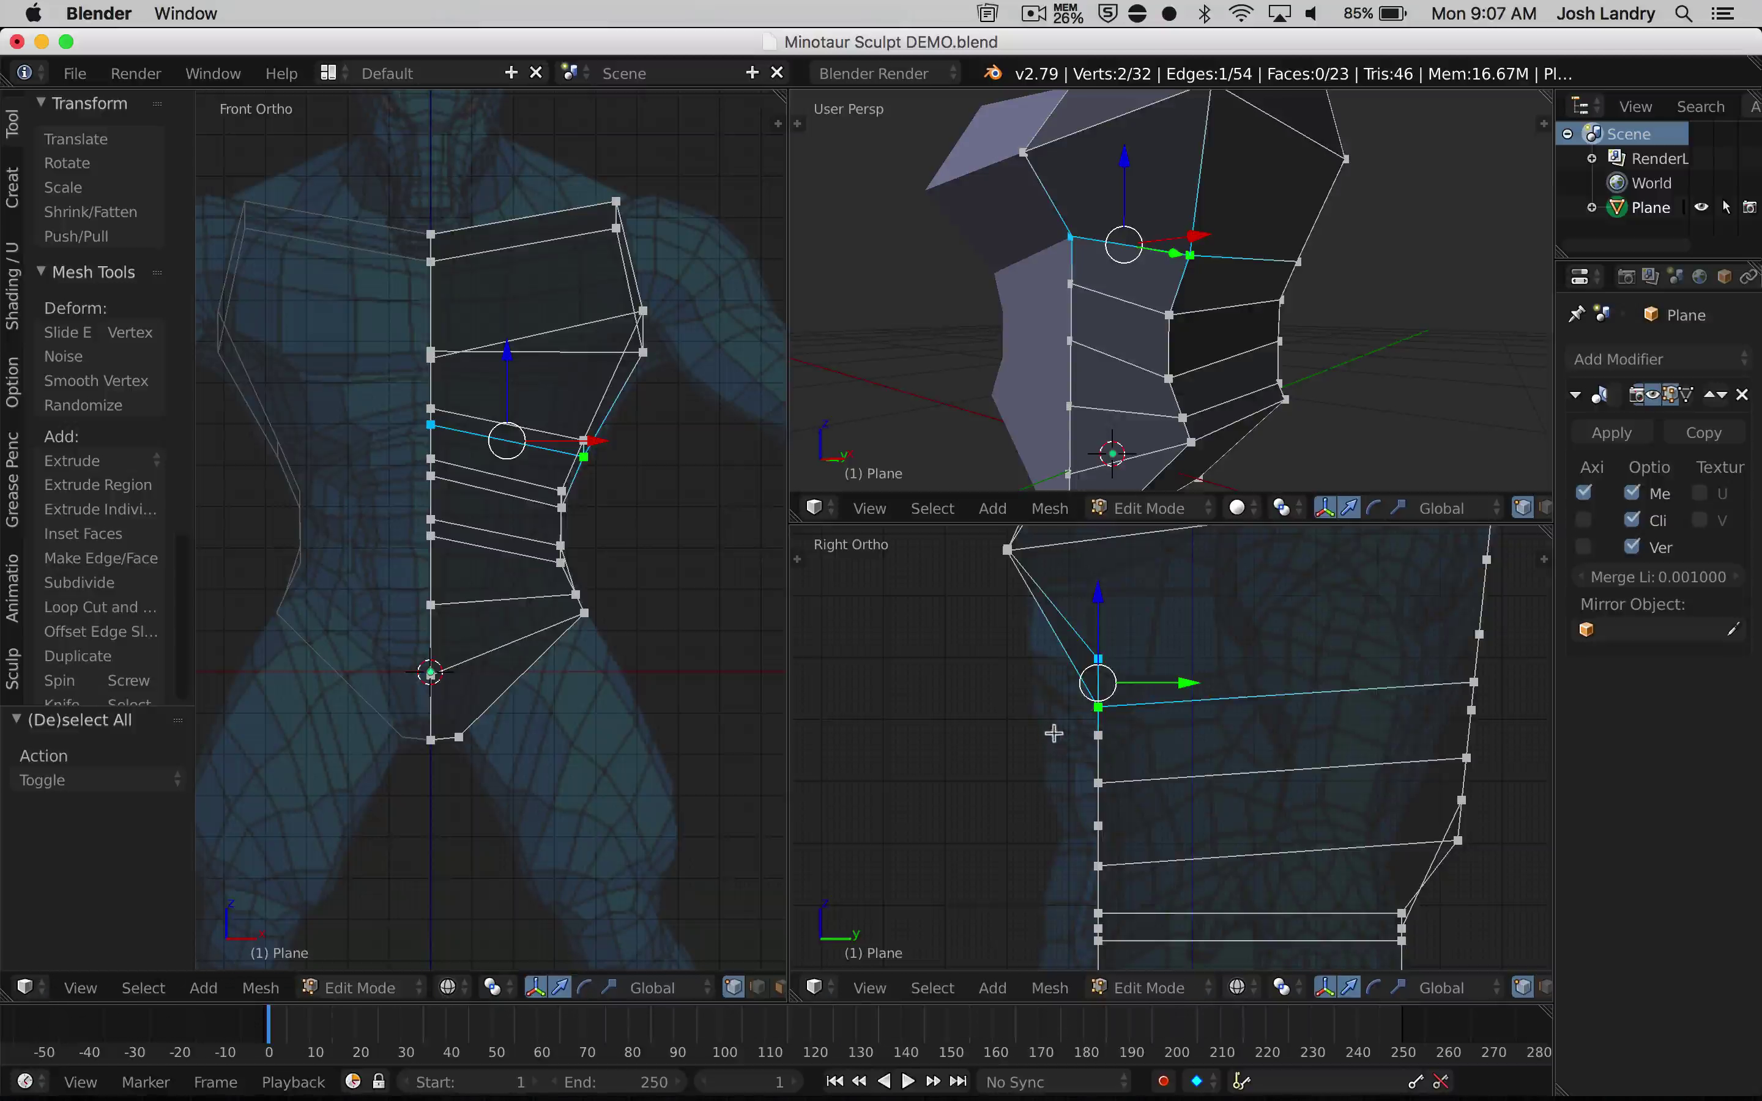
pyautogui.press('g')
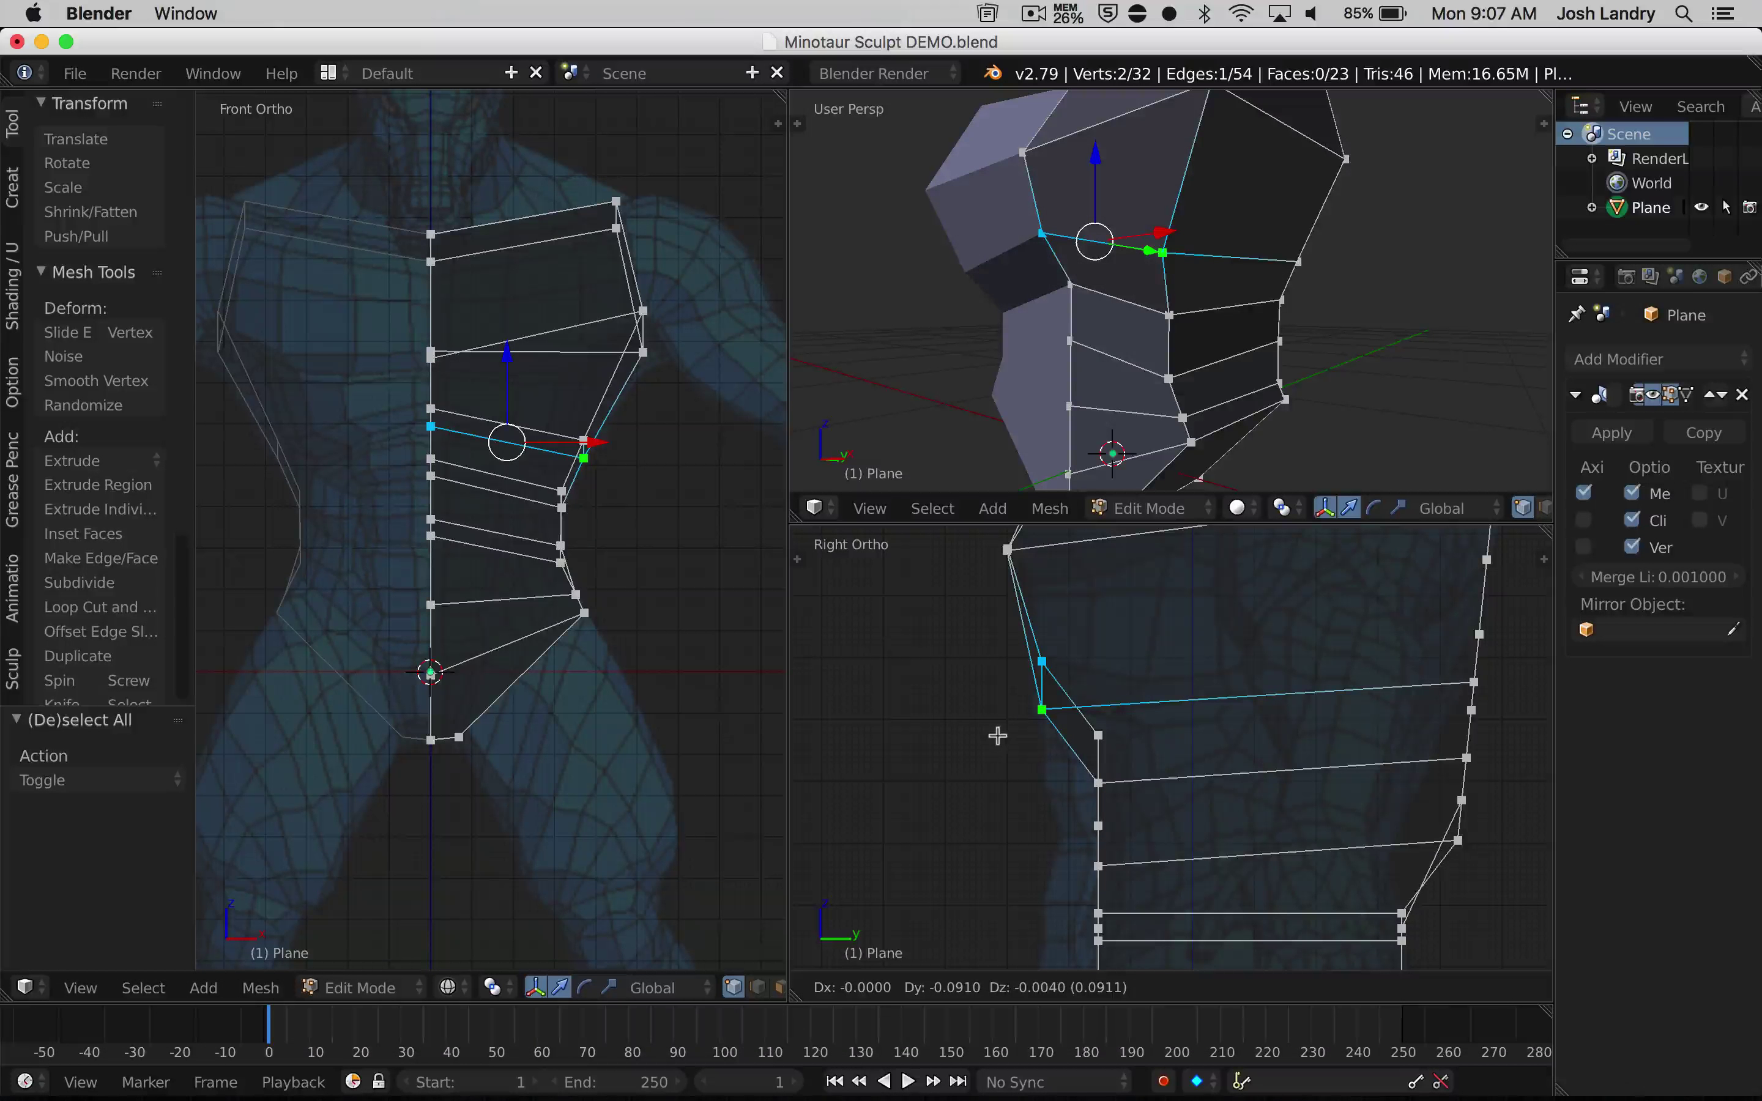
pyautogui.click(995, 733)
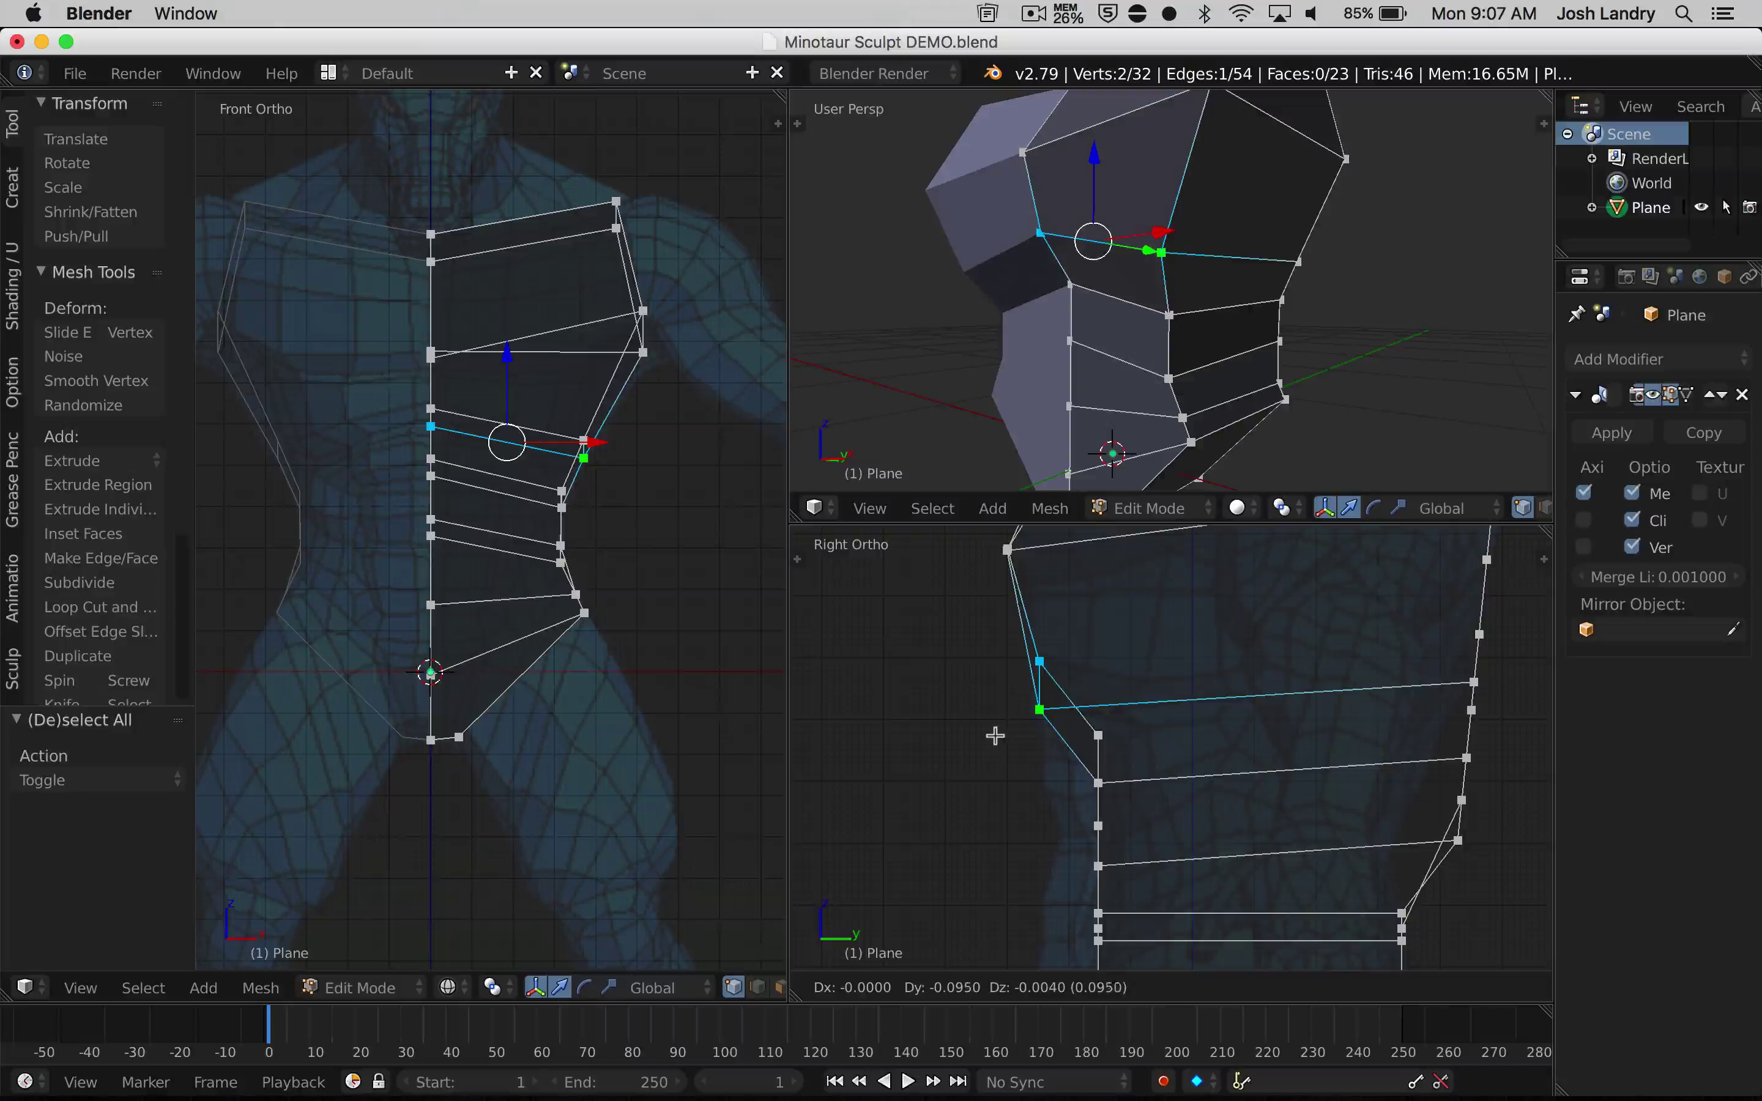
# Select the two front vertices of the next abdomen edge down and move them by about Y -0.083 in the side view
pyautogui.rightClick(1073, 313)
pyautogui.keyDown('shift'); pyautogui.rightClick(1168, 315); pyautogui.keyUp('shift')
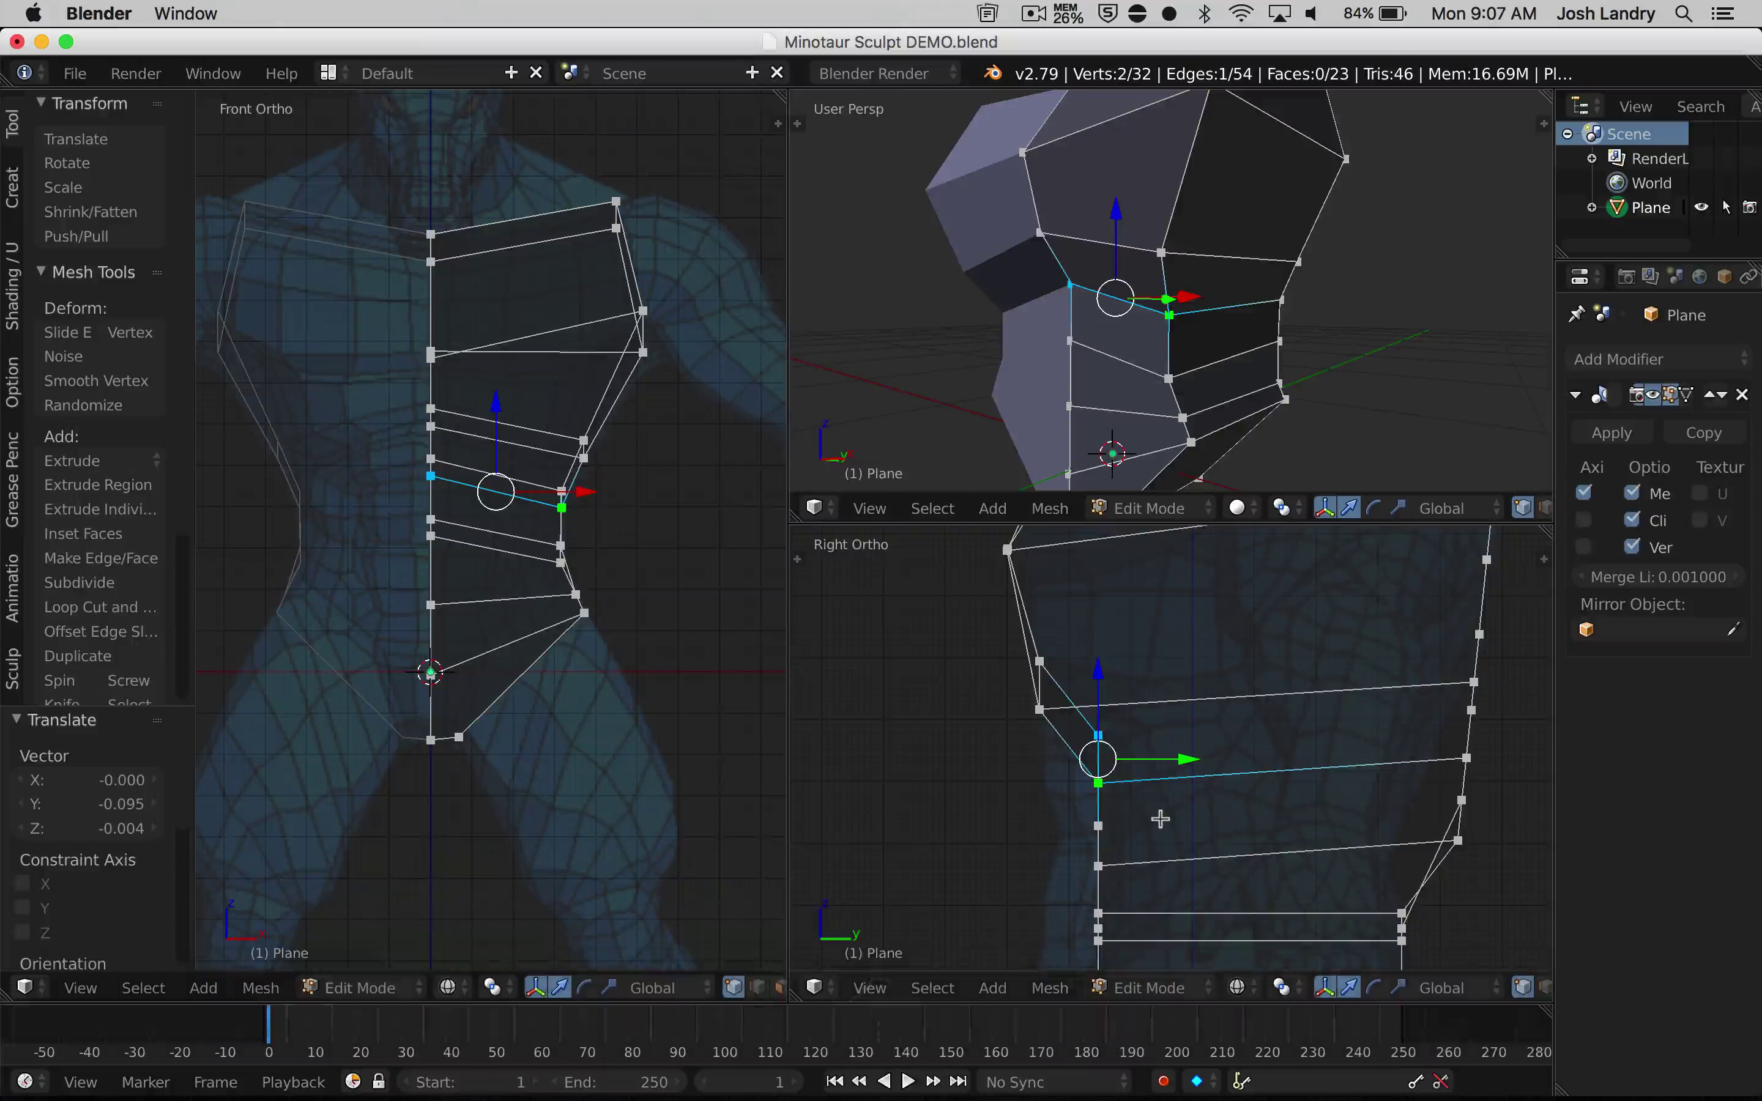
pyautogui.press('g')
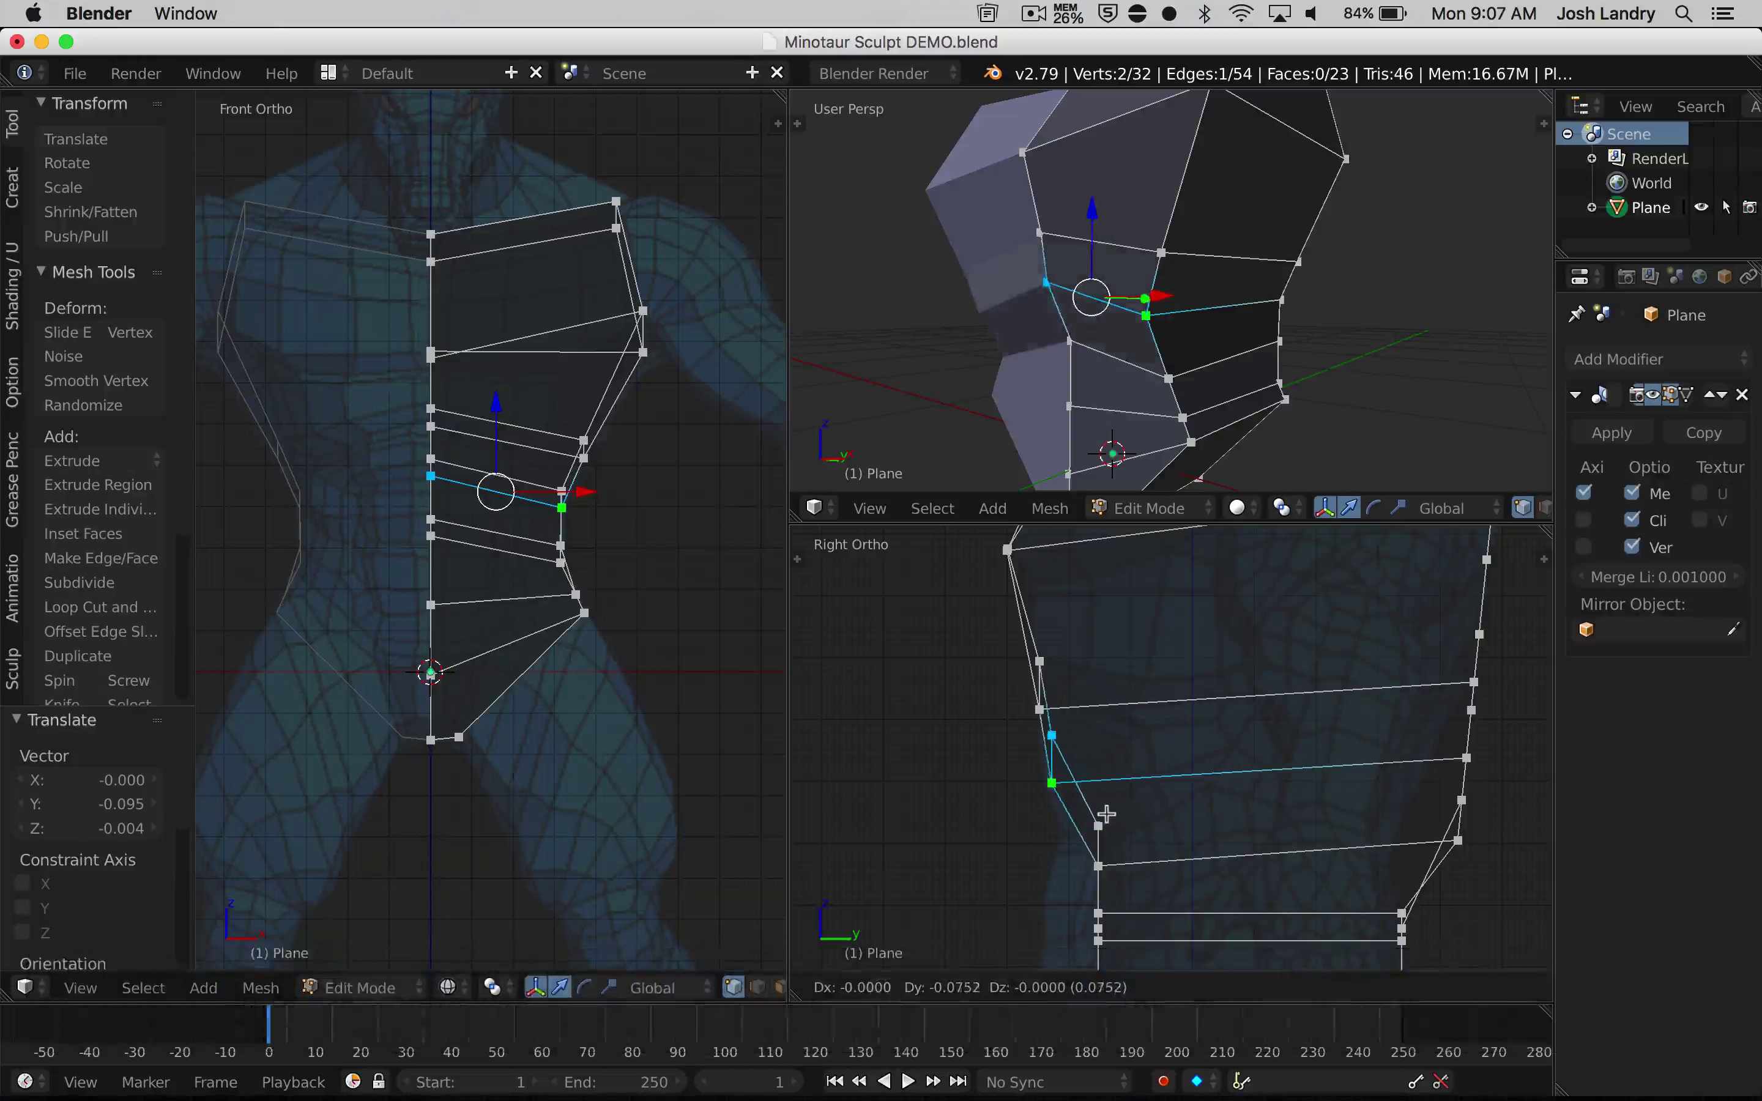
pyautogui.click(1099, 814)
# Select the eight remaining front vertices from the lower abdomen to the crotch, move them by about Y -0.091, Z 0.008, and clear the selection
pyautogui.rightClick(1068, 353)
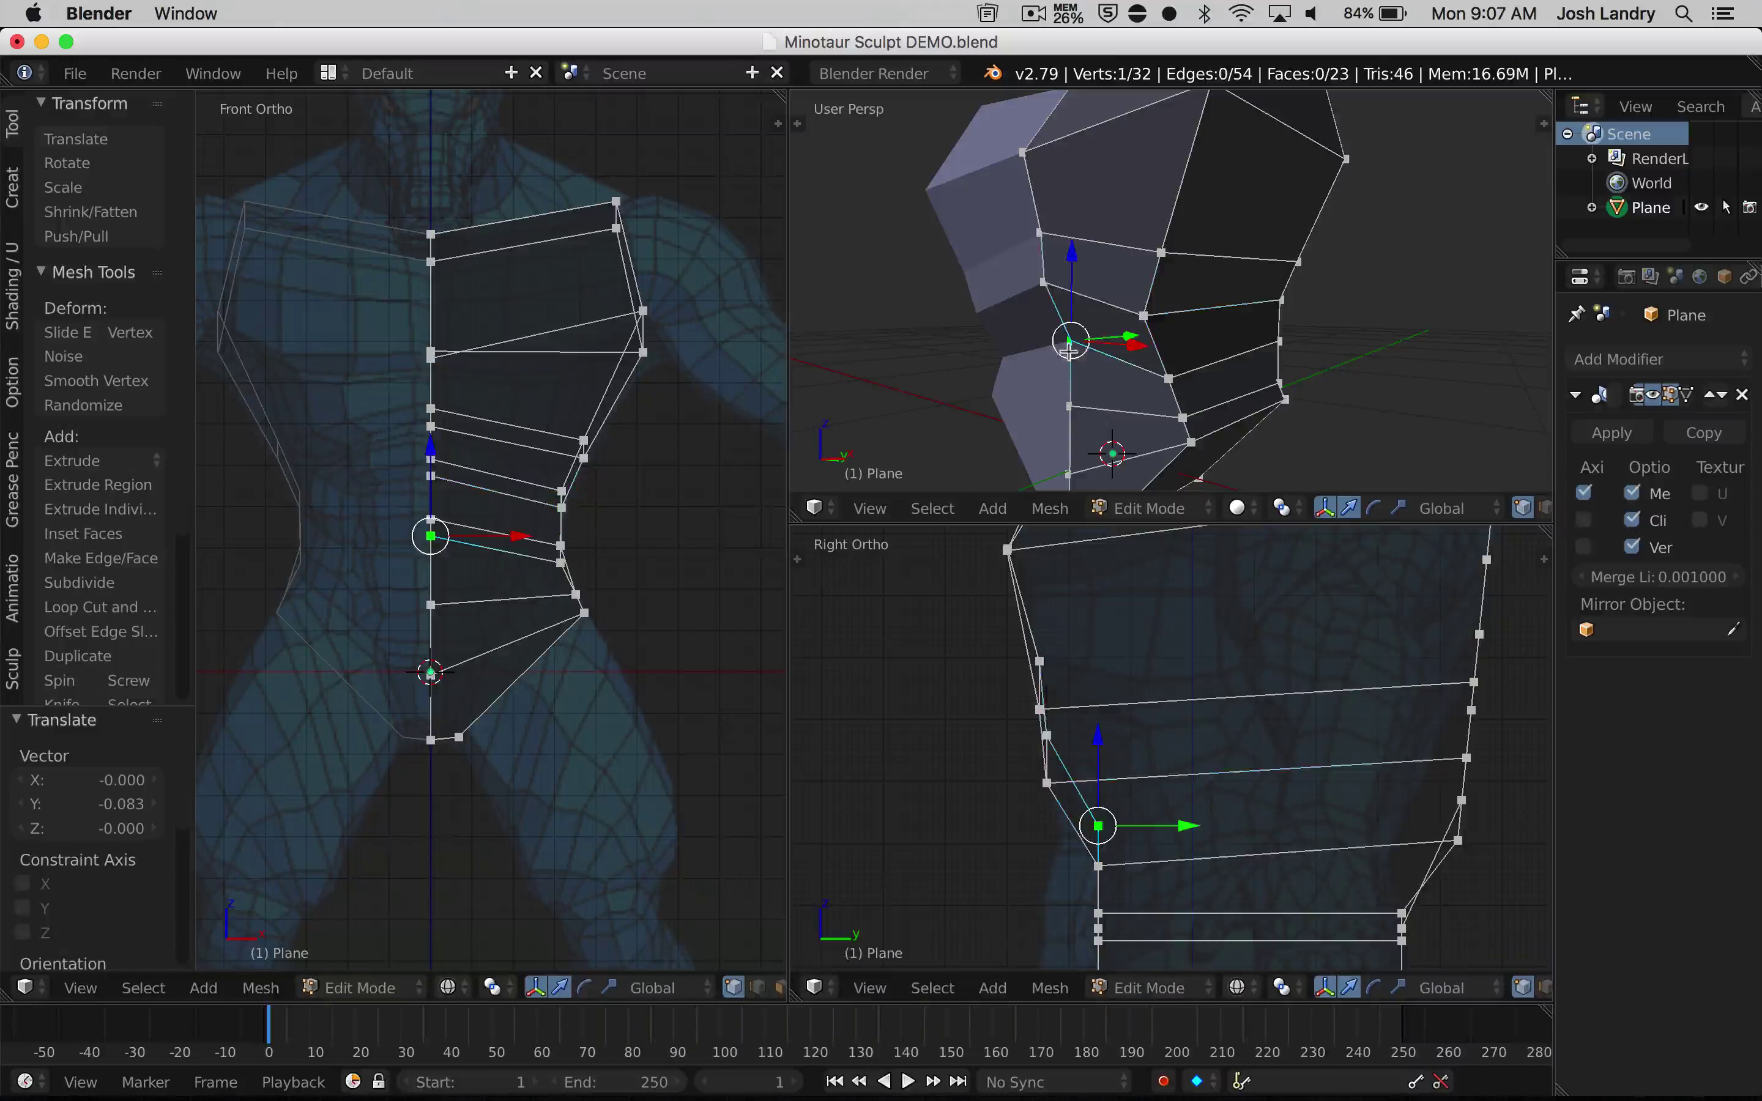
pyautogui.keyDown('shift'); pyautogui.rightClick(1180, 385); pyautogui.keyUp('shift')
pyautogui.keyDown('shift'); pyautogui.rightClick(1073, 408); pyautogui.keyUp('shift')
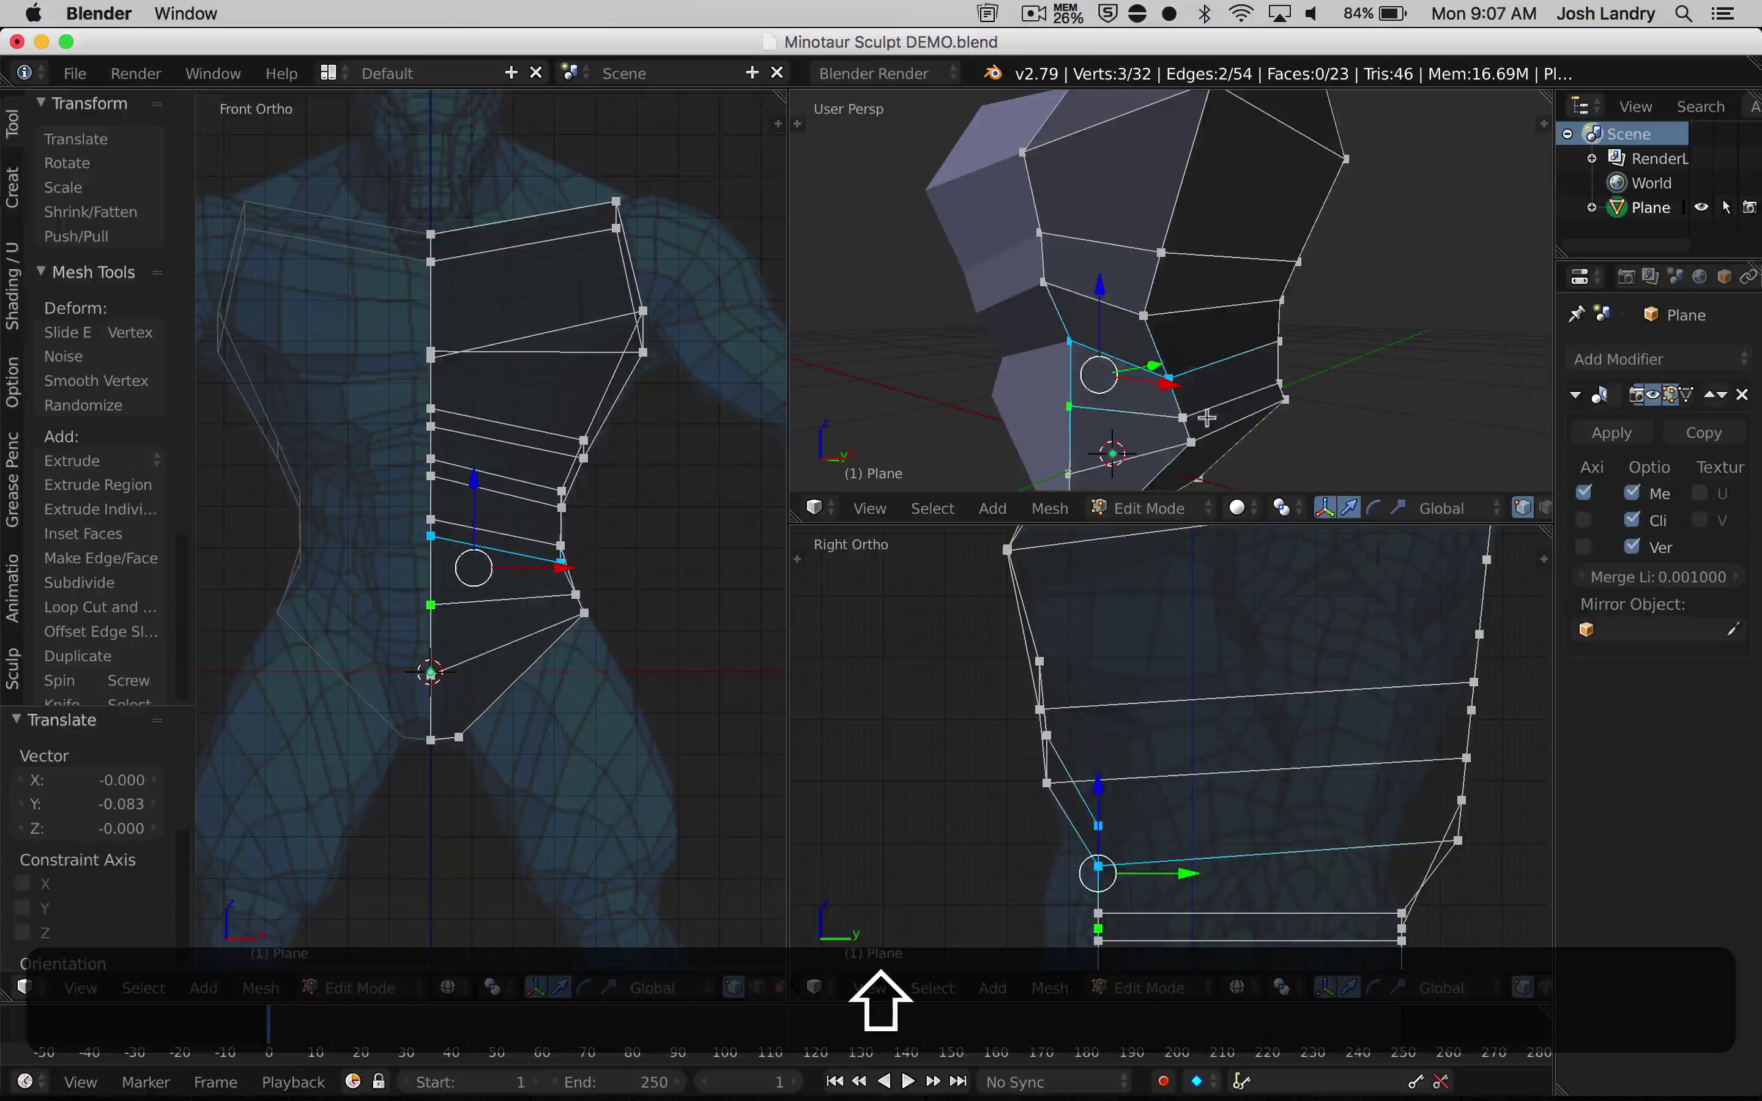
pyautogui.keyDown('shift'); pyautogui.rightClick(1184, 418); pyautogui.keyUp('shift')
pyautogui.moveTo(1184, 417); pyautogui.dragTo(1097, 375, button='middle')
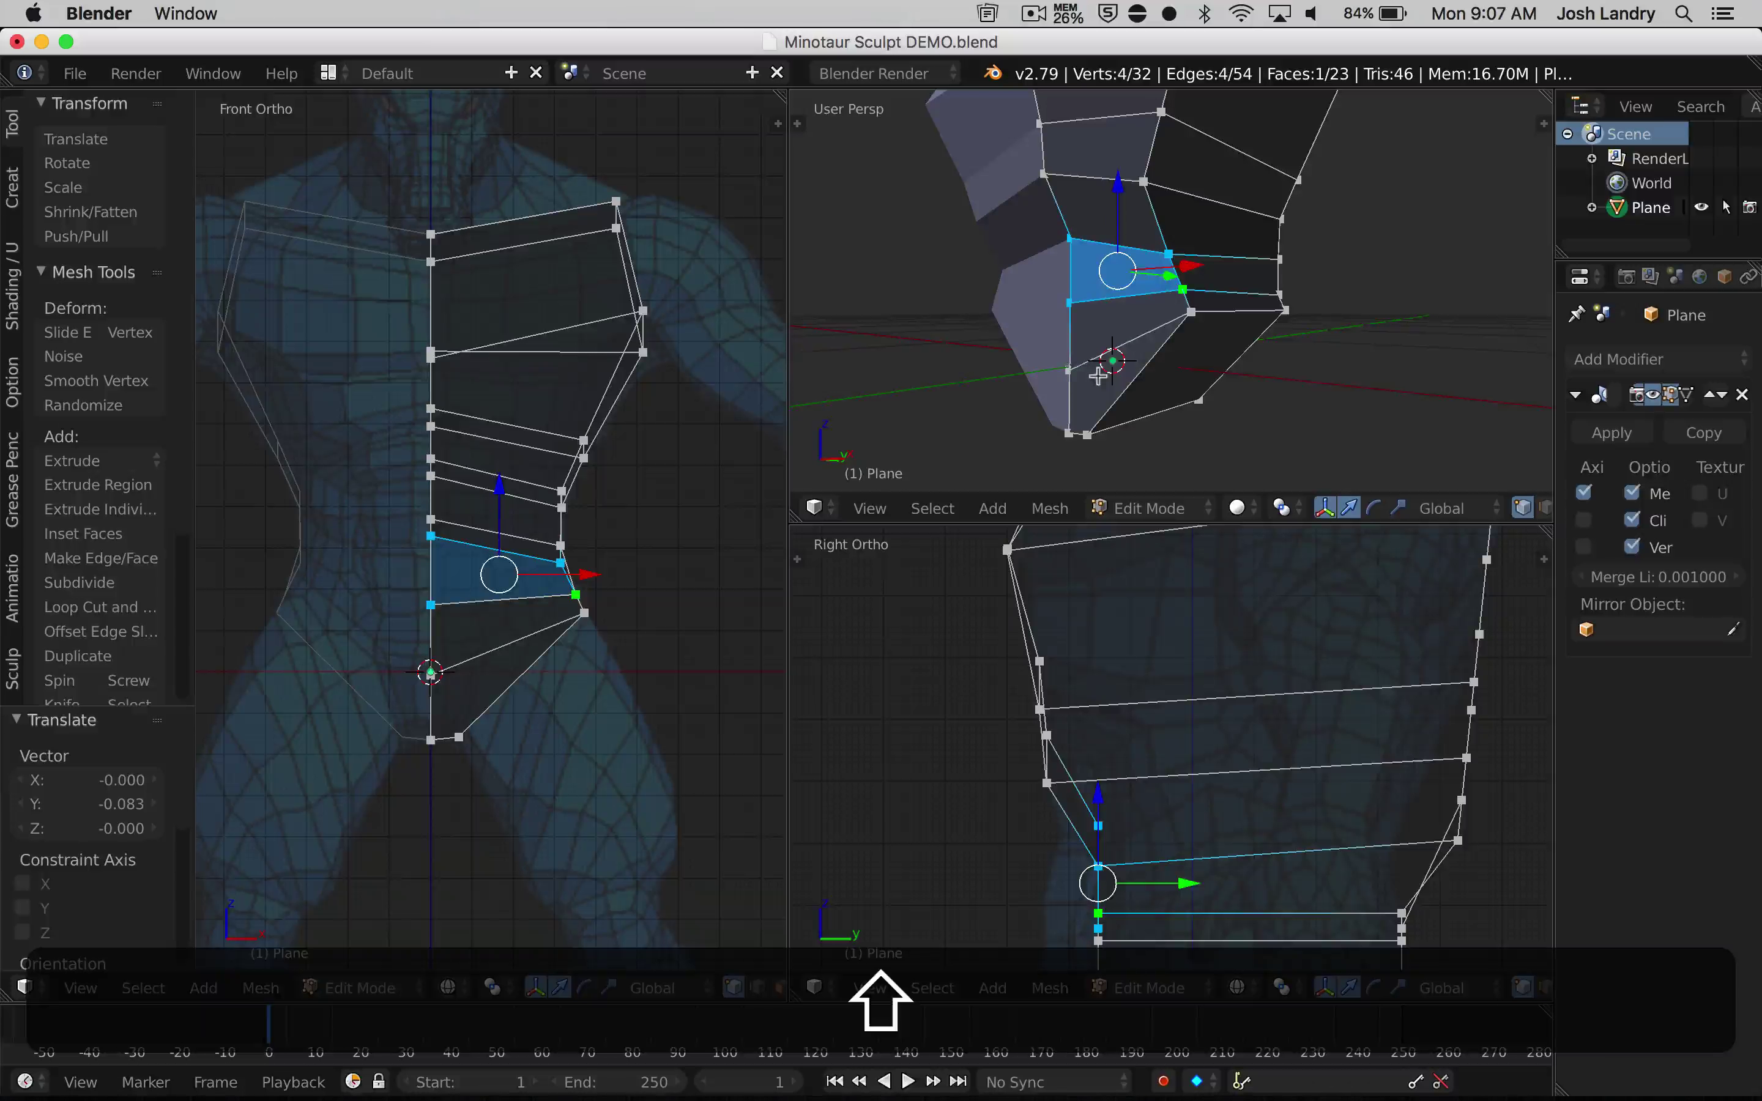
pyautogui.keyDown('shift'); pyautogui.rightClick(1098, 375); pyautogui.keyUp('shift')
pyautogui.keyDown('shift'); pyautogui.rightClick(1192, 313); pyautogui.keyUp('shift')
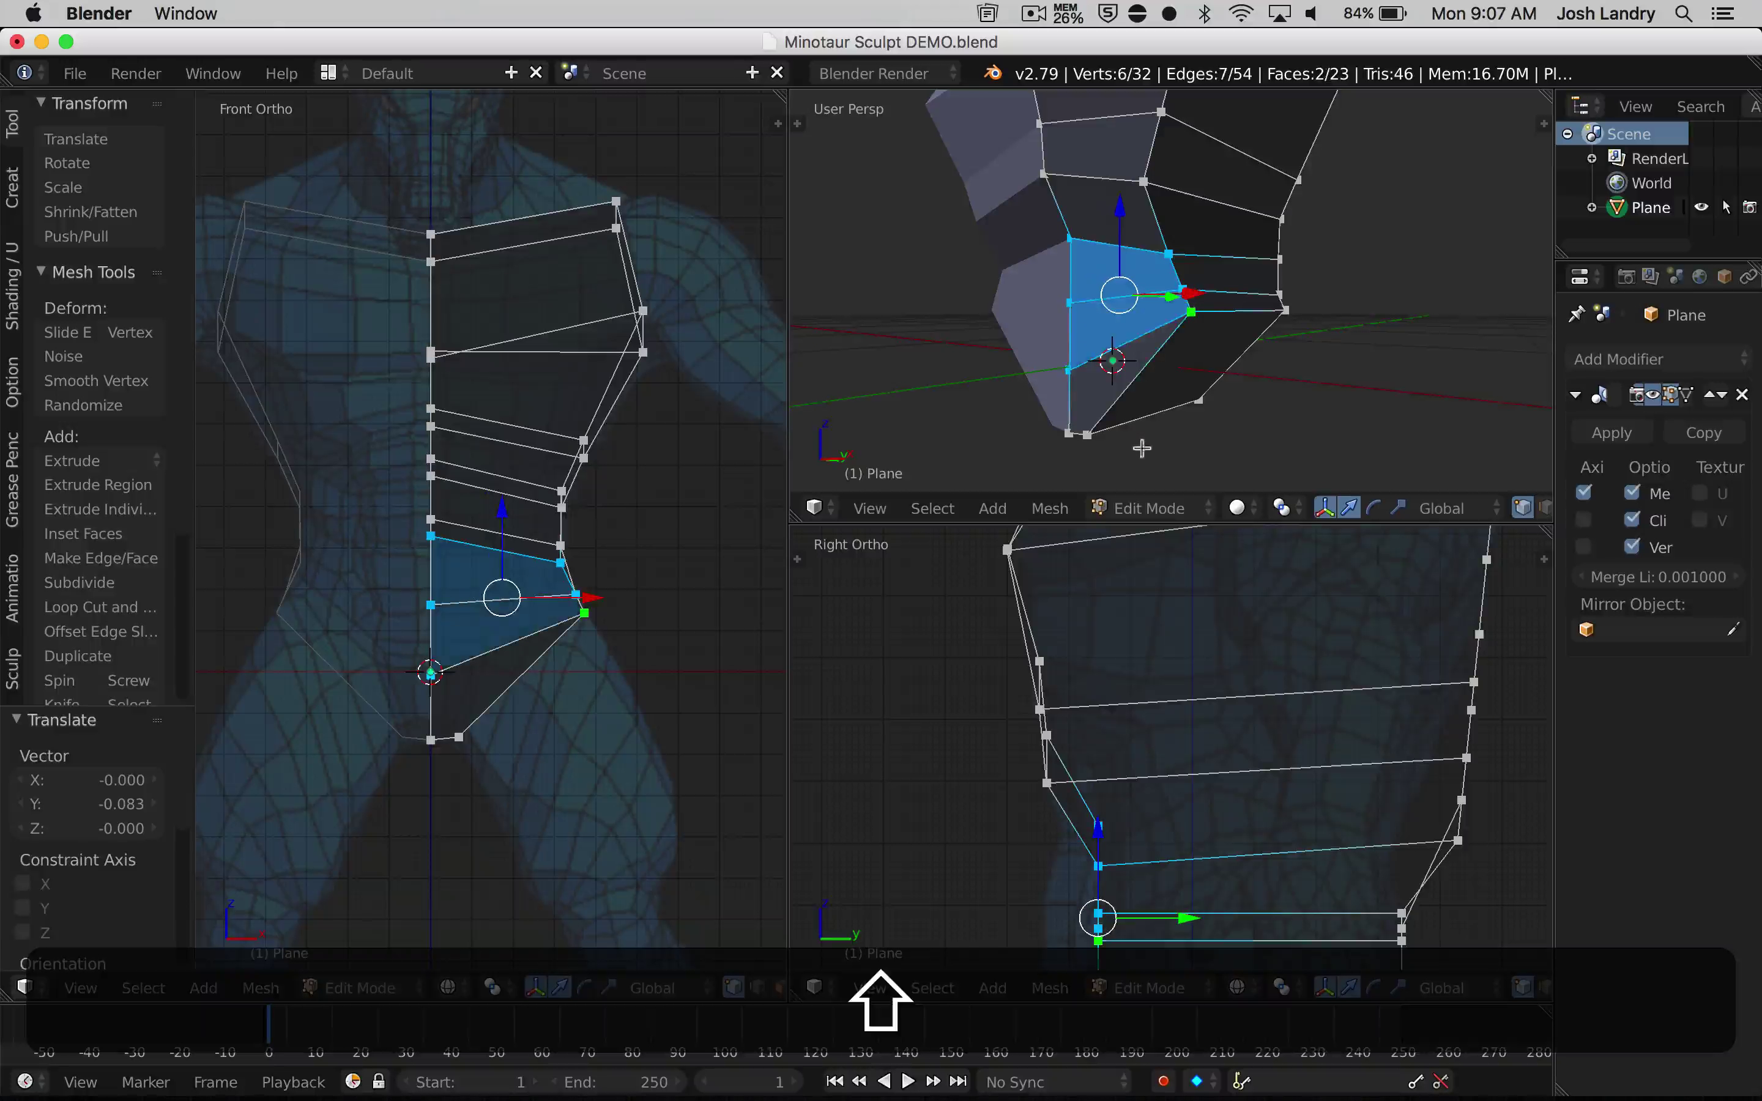
pyautogui.keyDown('shift'); pyautogui.rightClick(1090, 435); pyautogui.keyUp('shift')
pyautogui.keyDown('shift'); pyautogui.rightClick(1068, 433); pyautogui.keyUp('shift')
pyautogui.keyDown('shift'); pyautogui.moveTo(1121, 758); pyautogui.dragTo(1127, 557, button='middle'); pyautogui.keyUp('shift')
pyautogui.press('g')
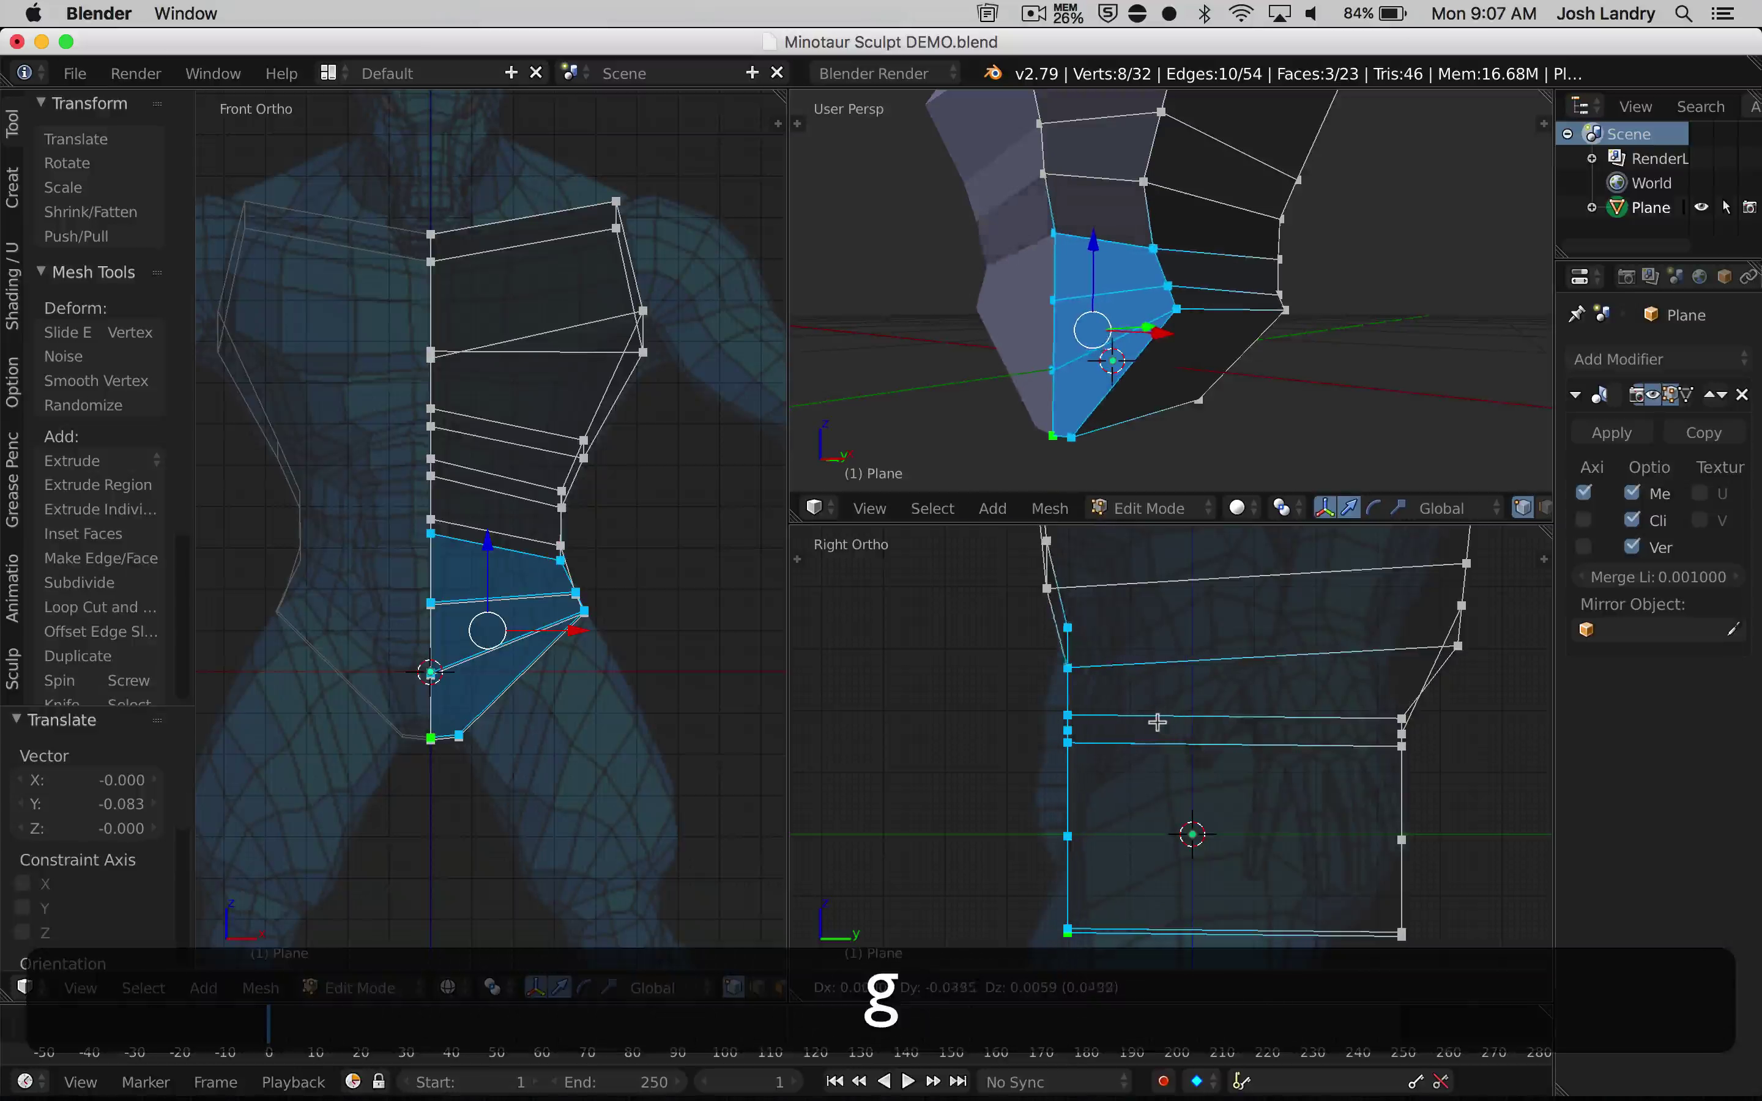
pyautogui.click(1133, 719)
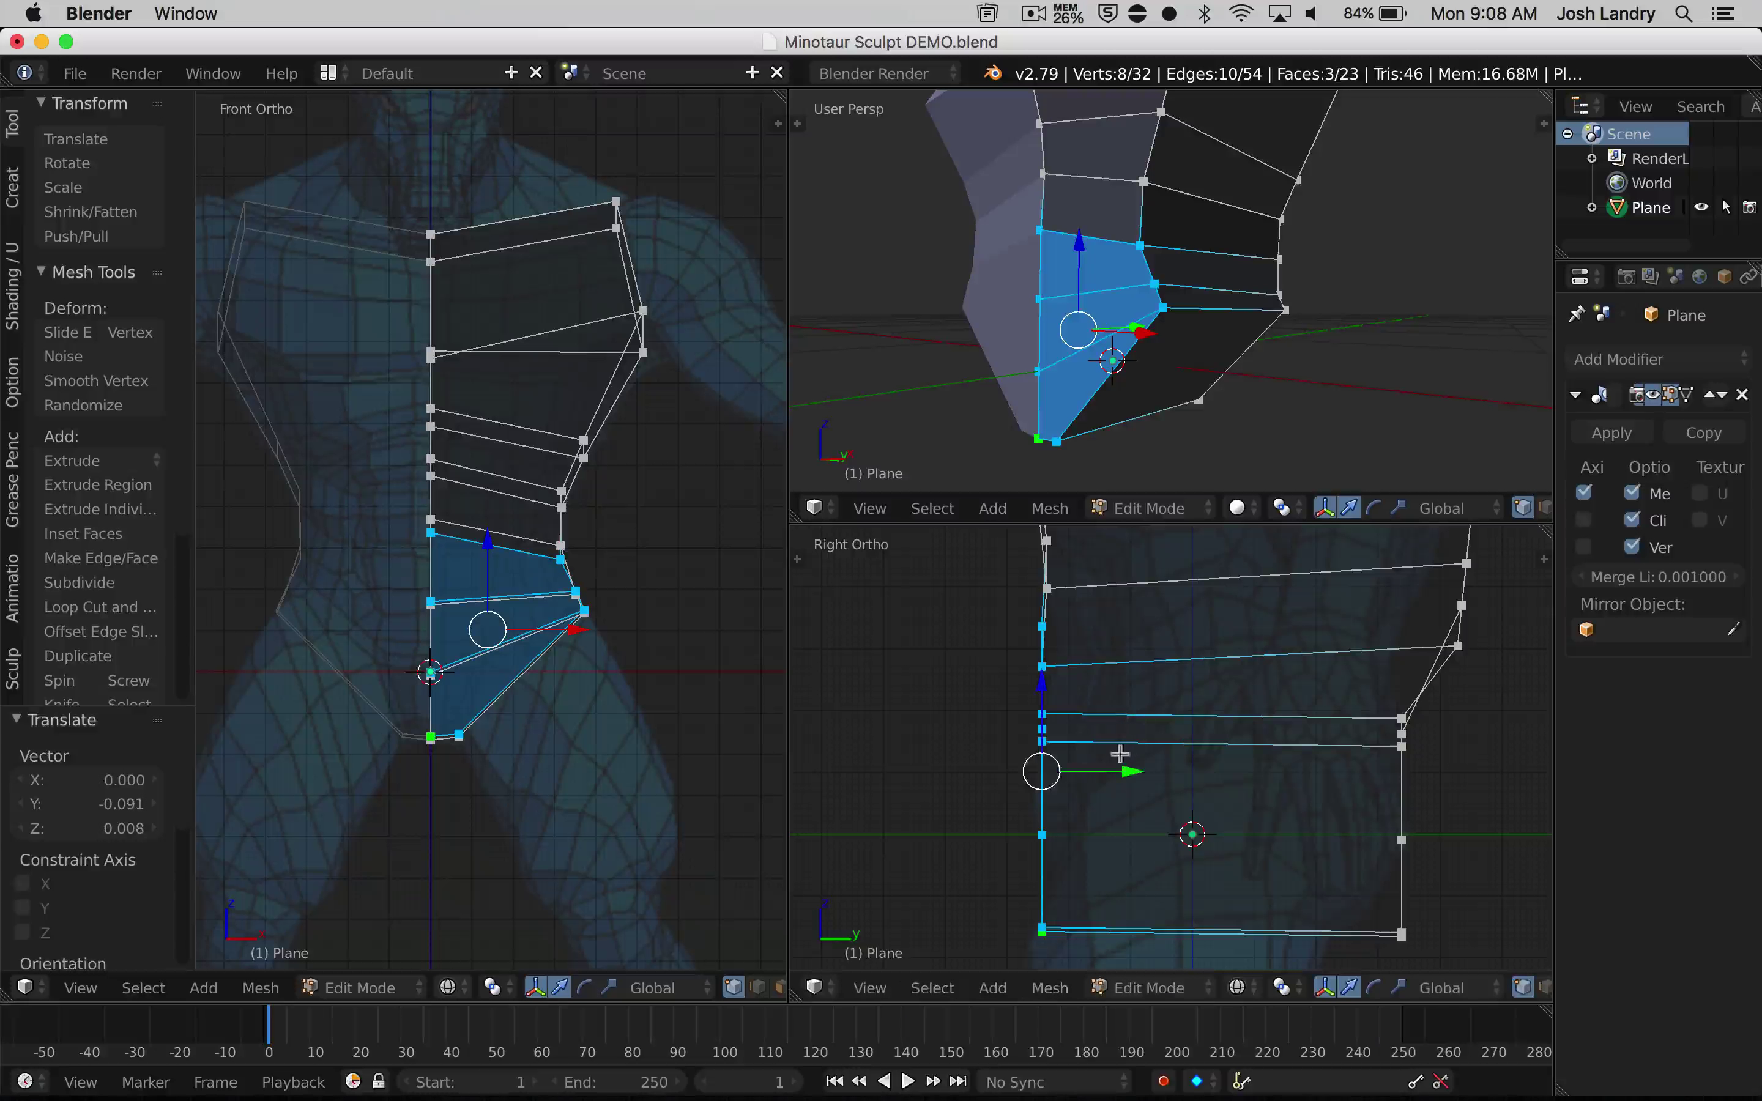
pyautogui.press('a')
# Select the two bottom front crotch vertices, move them by about Y 0.036, Z 0.075 in the side view, and clear the selection
pyautogui.keyDown('shift'); pyautogui.moveTo(1151, 786); pyautogui.dragTo(1144, 707, button='middle'); pyautogui.keyUp('shift')
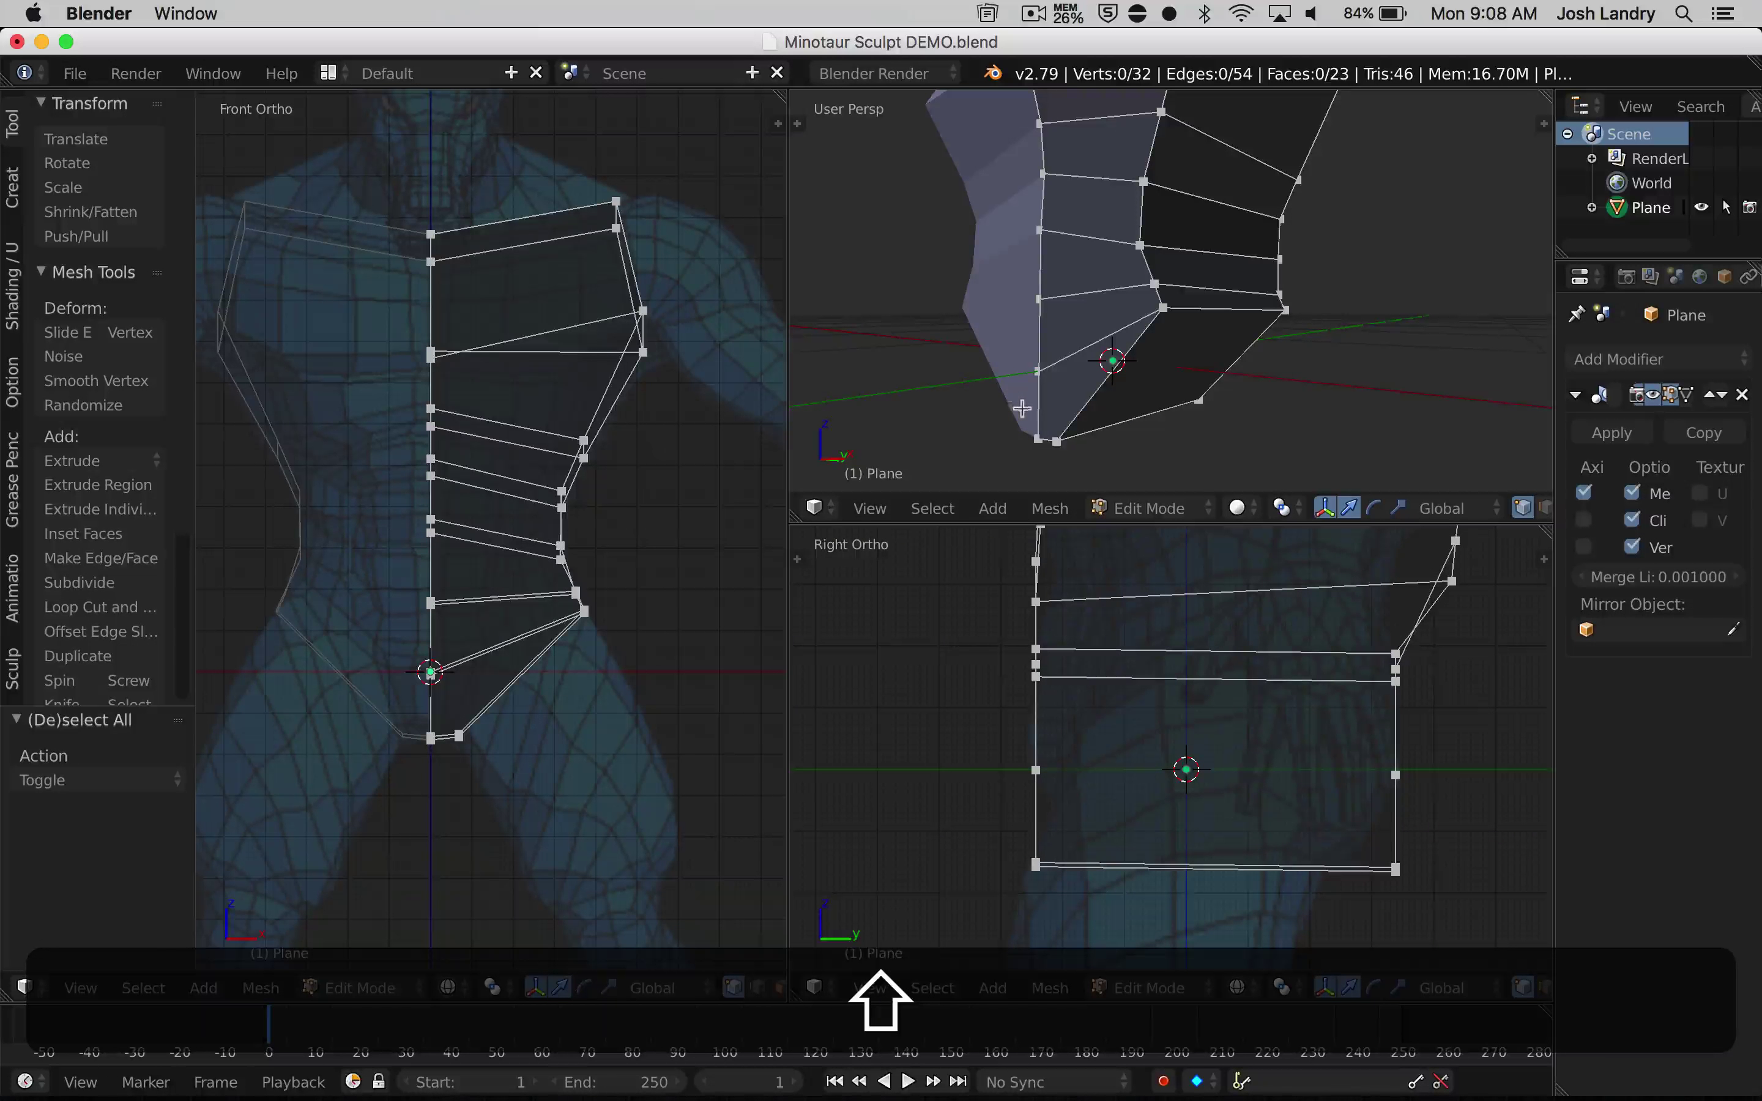
pyautogui.click(1039, 436)
pyautogui.keyDown('shift'); pyautogui.click(1056, 441); pyautogui.keyUp('shift')
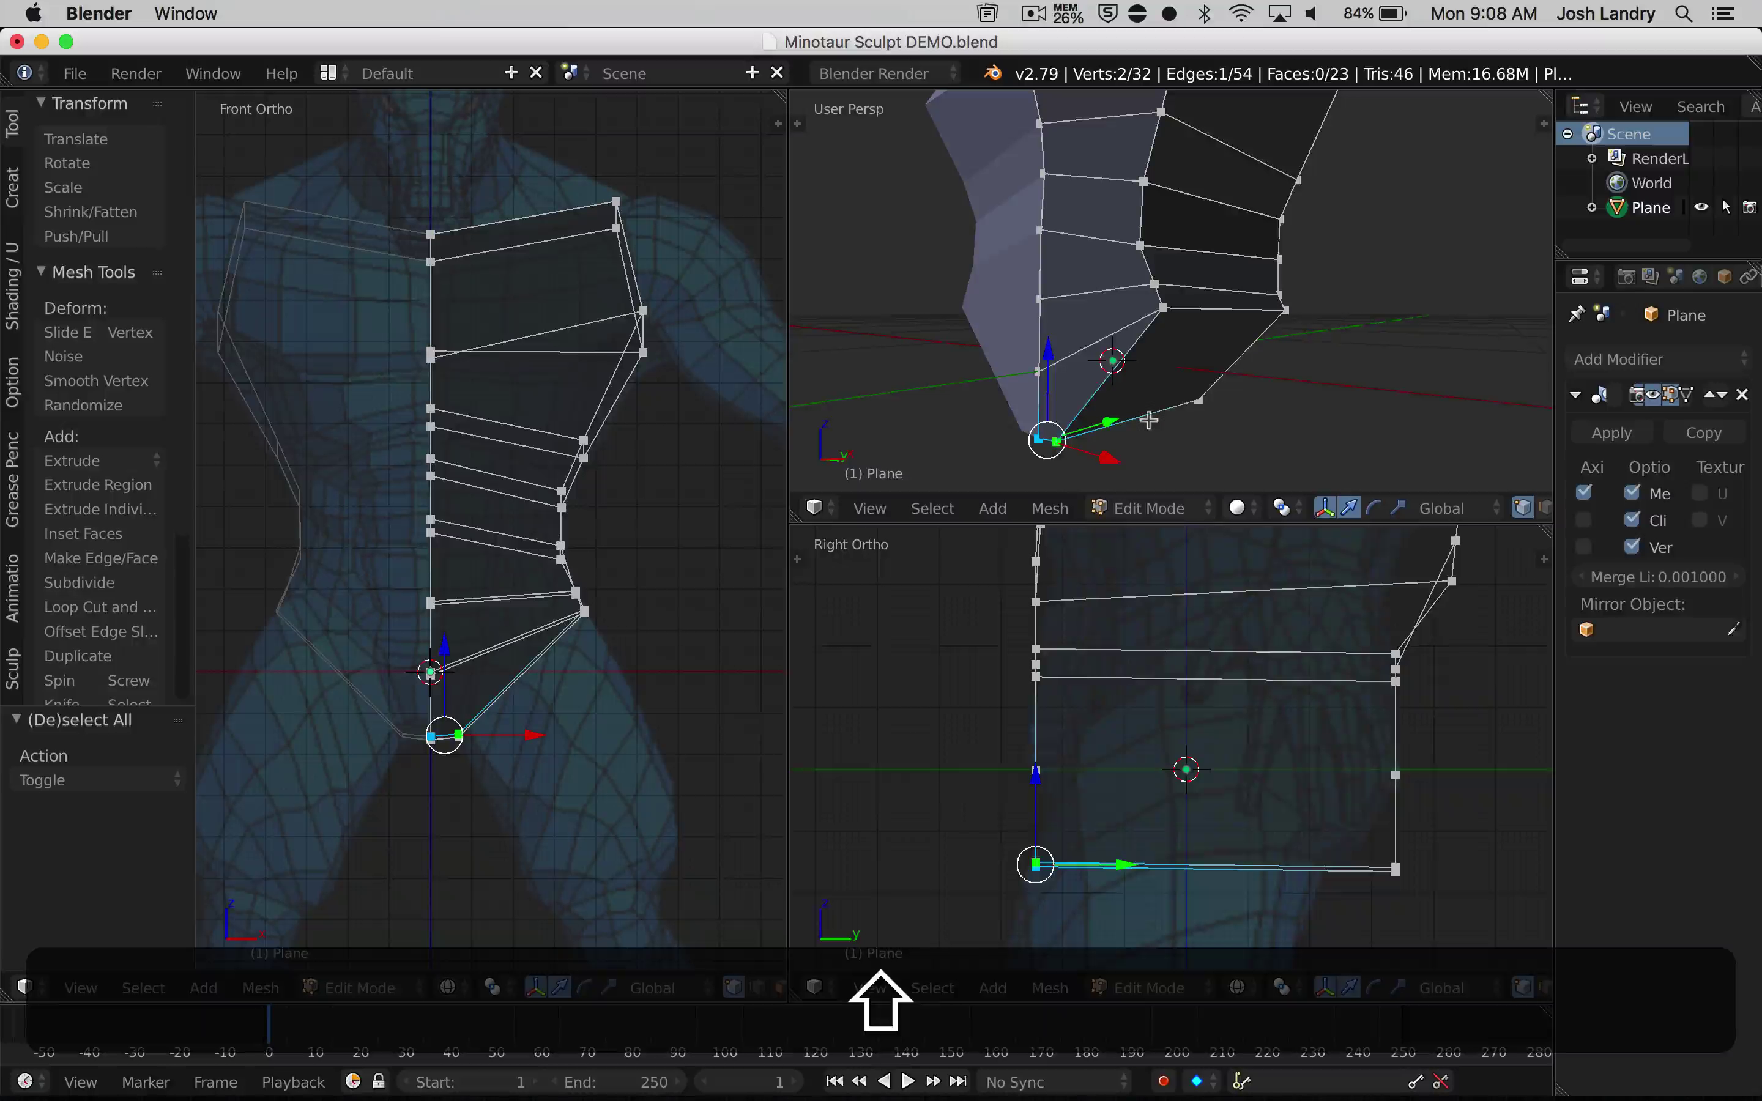
pyautogui.keyDown('shift'); pyautogui.moveTo(1149, 420); pyautogui.dragTo(1152, 279, button='middle'); pyautogui.keyUp('shift')
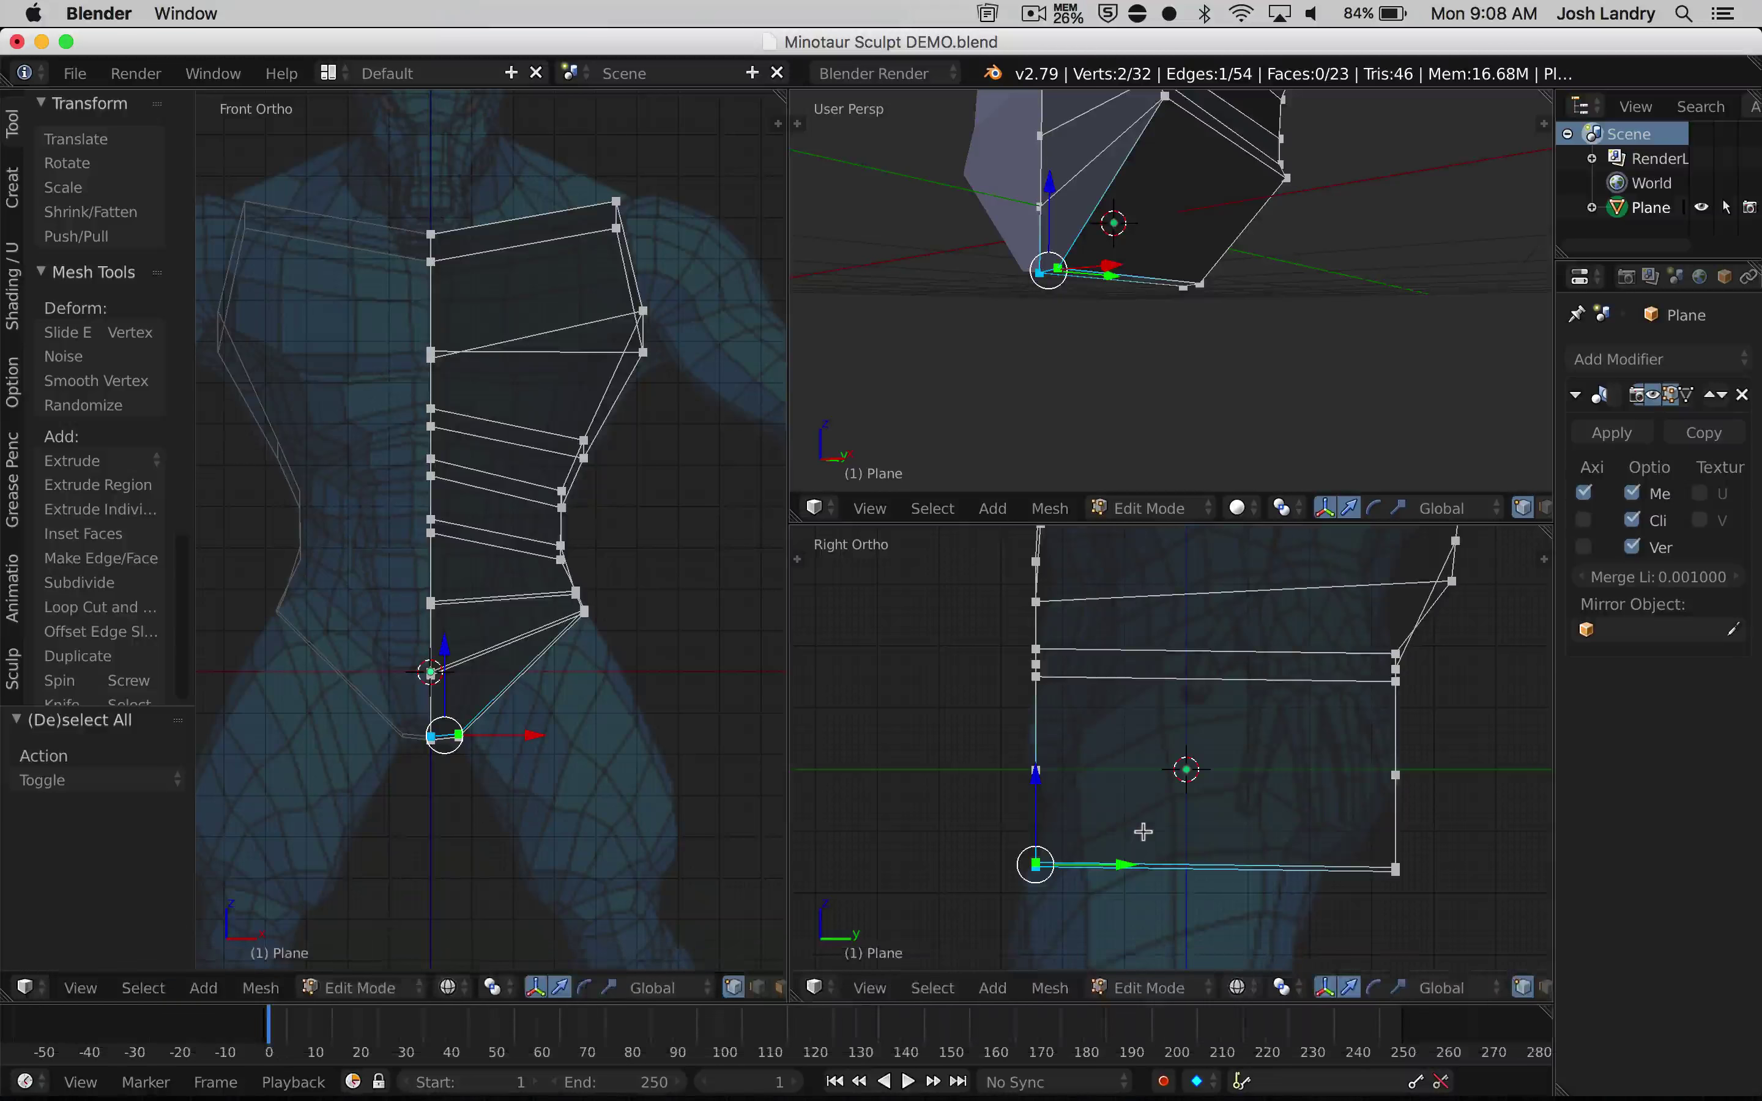
pyautogui.press('g')
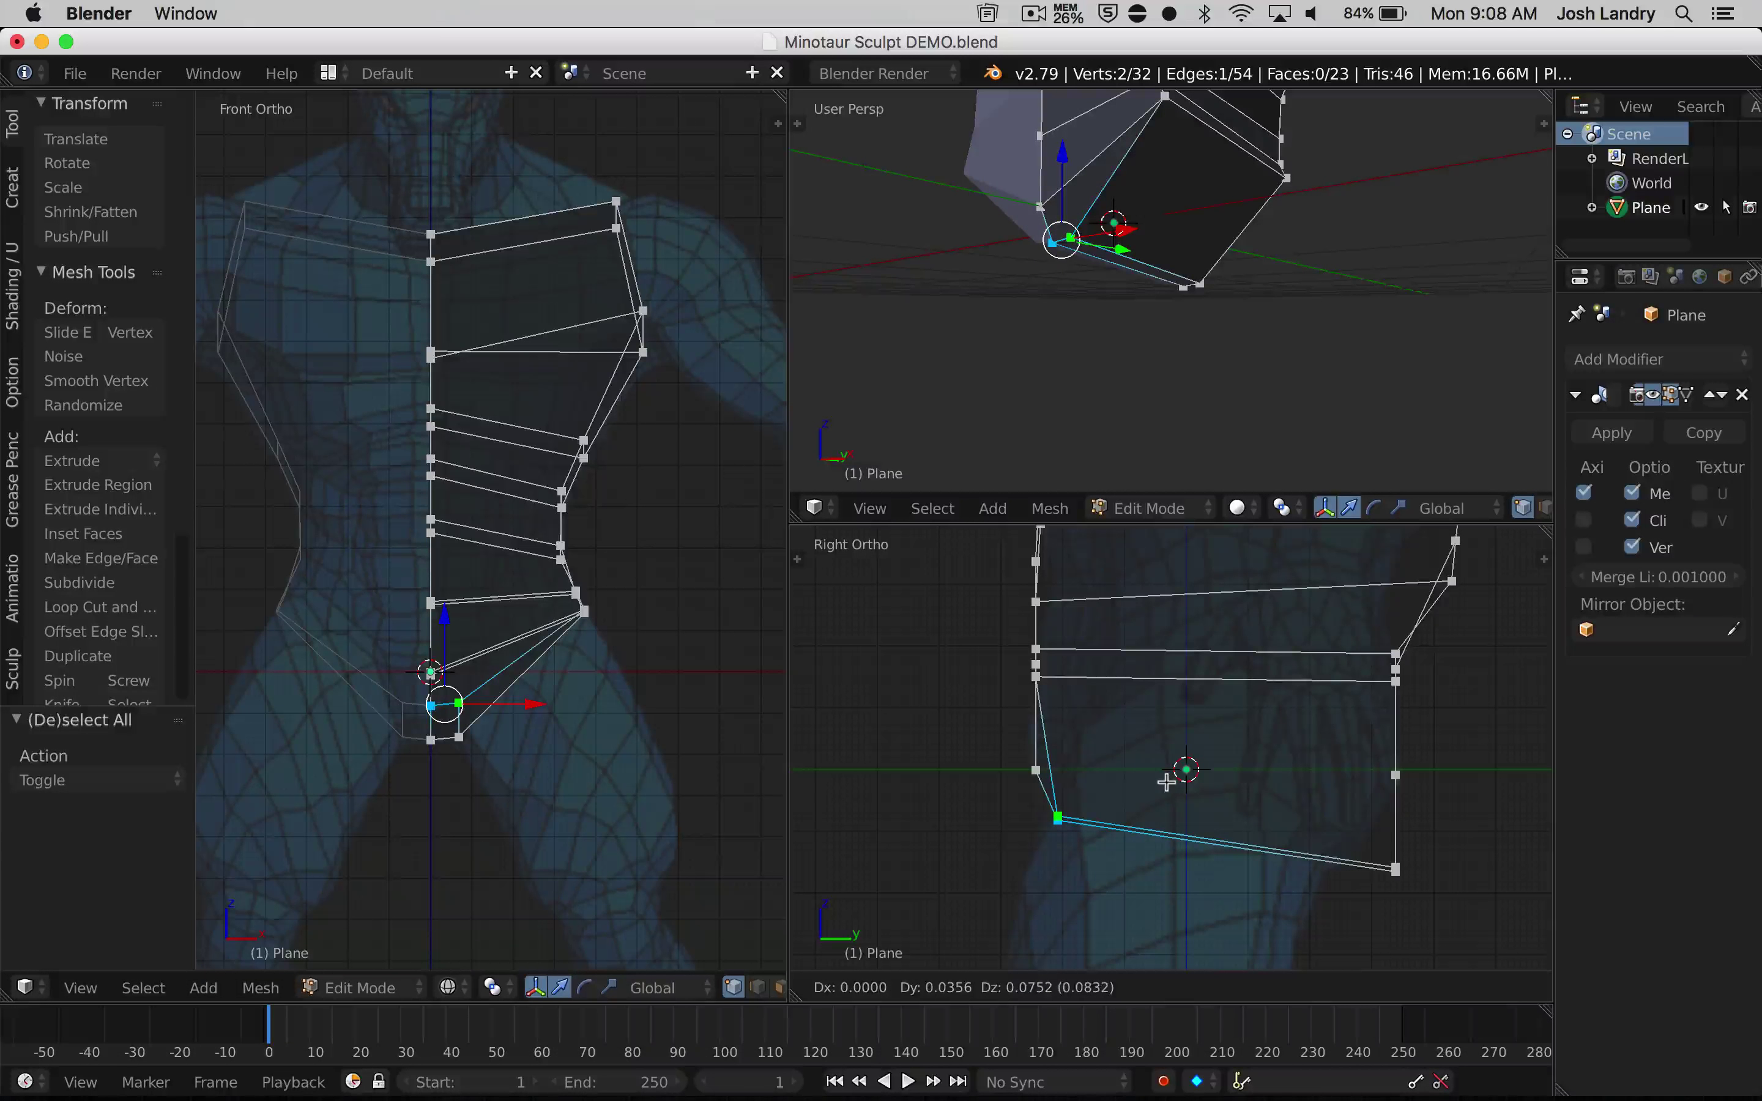
pyautogui.click(1167, 775)
pyautogui.press('a')
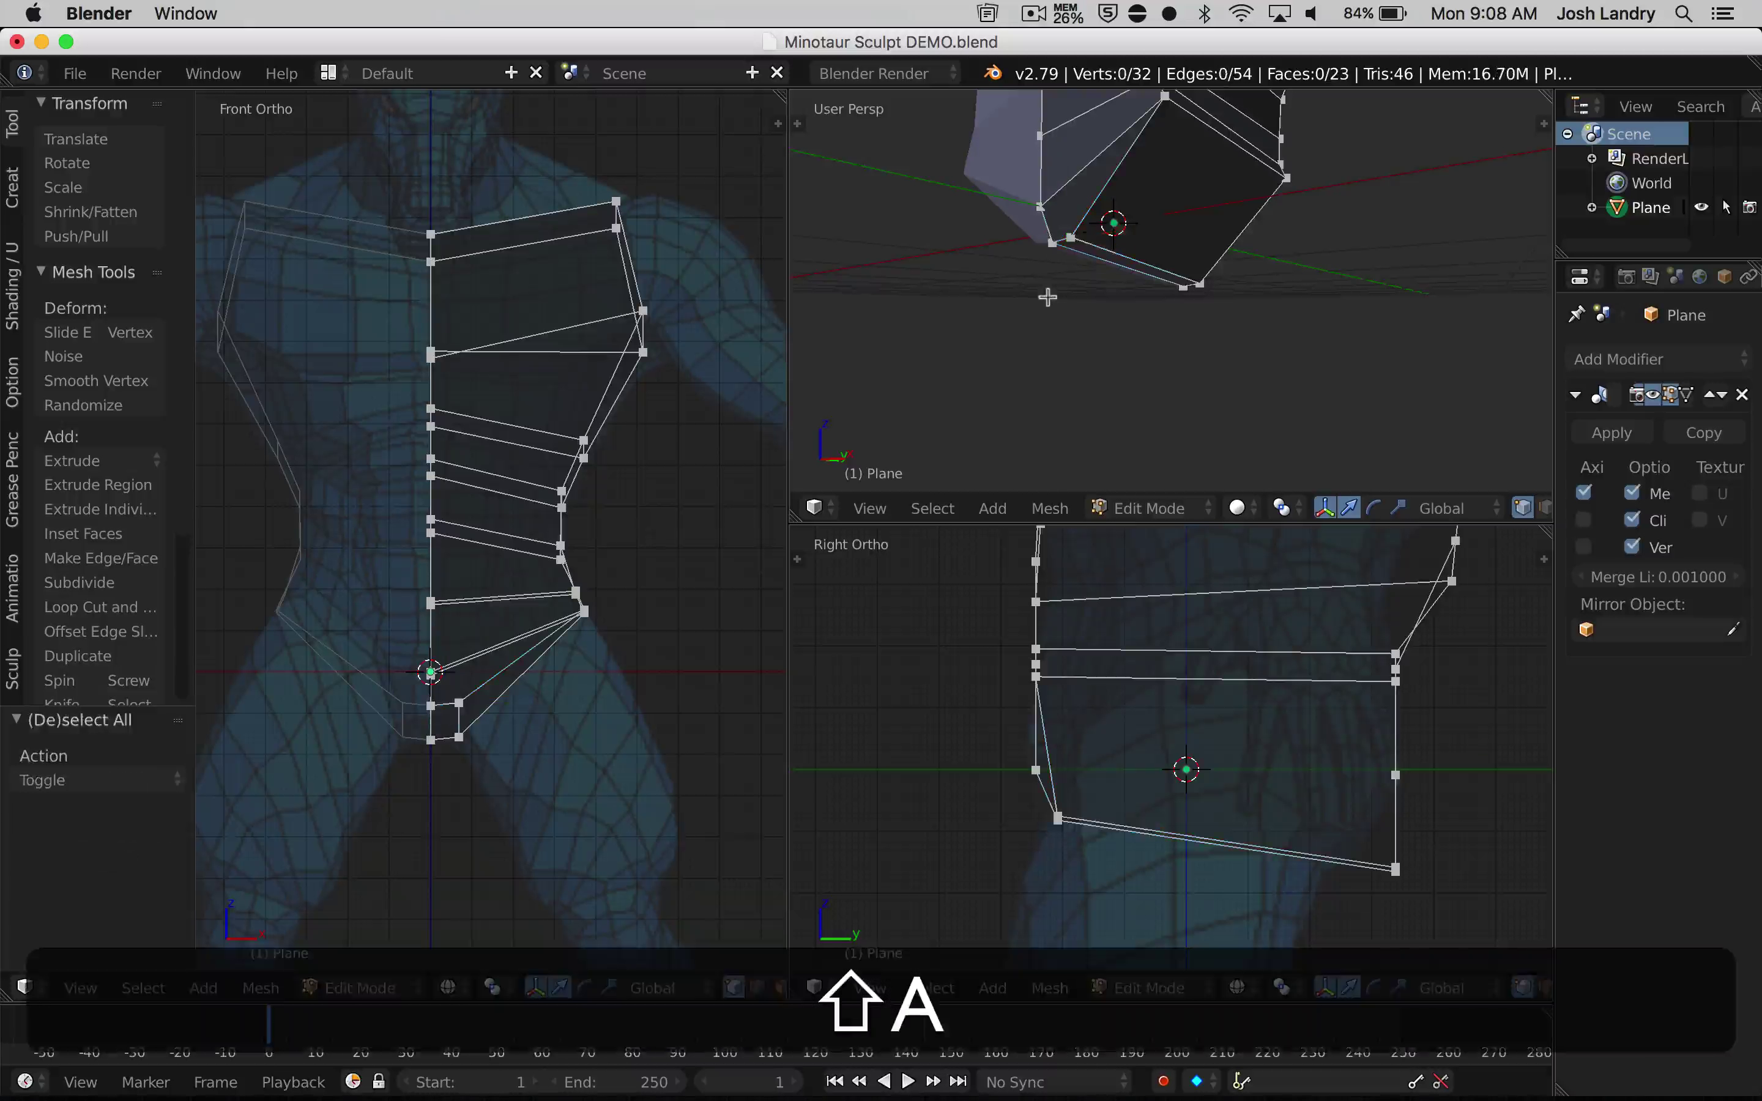
# Examine the abdomen and pelvis shape against the front and side reference images, leaving no vertices selected
pyautogui.keyDown('shift'); pyautogui.moveTo(1046, 294); pyautogui.dragTo(1111, 335, button='middle'); pyautogui.keyUp('shift')
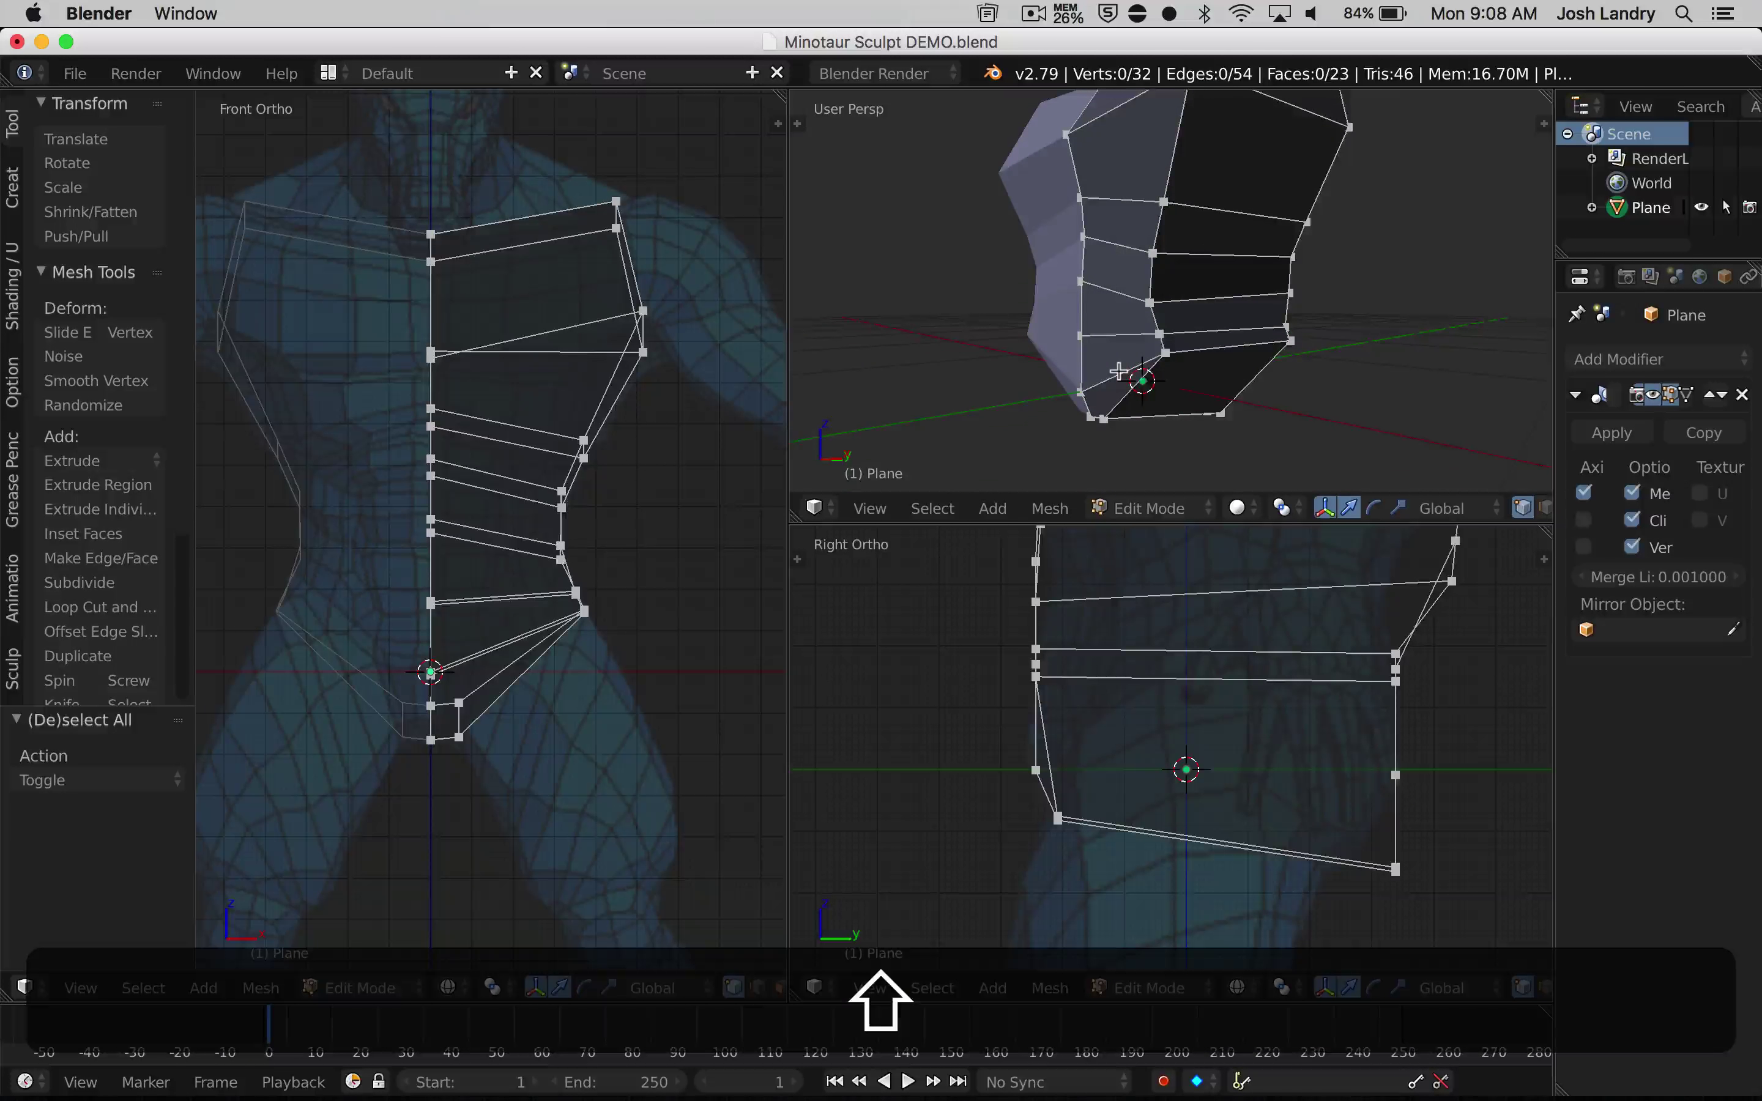
pyautogui.scroll(3, 1118, 371)
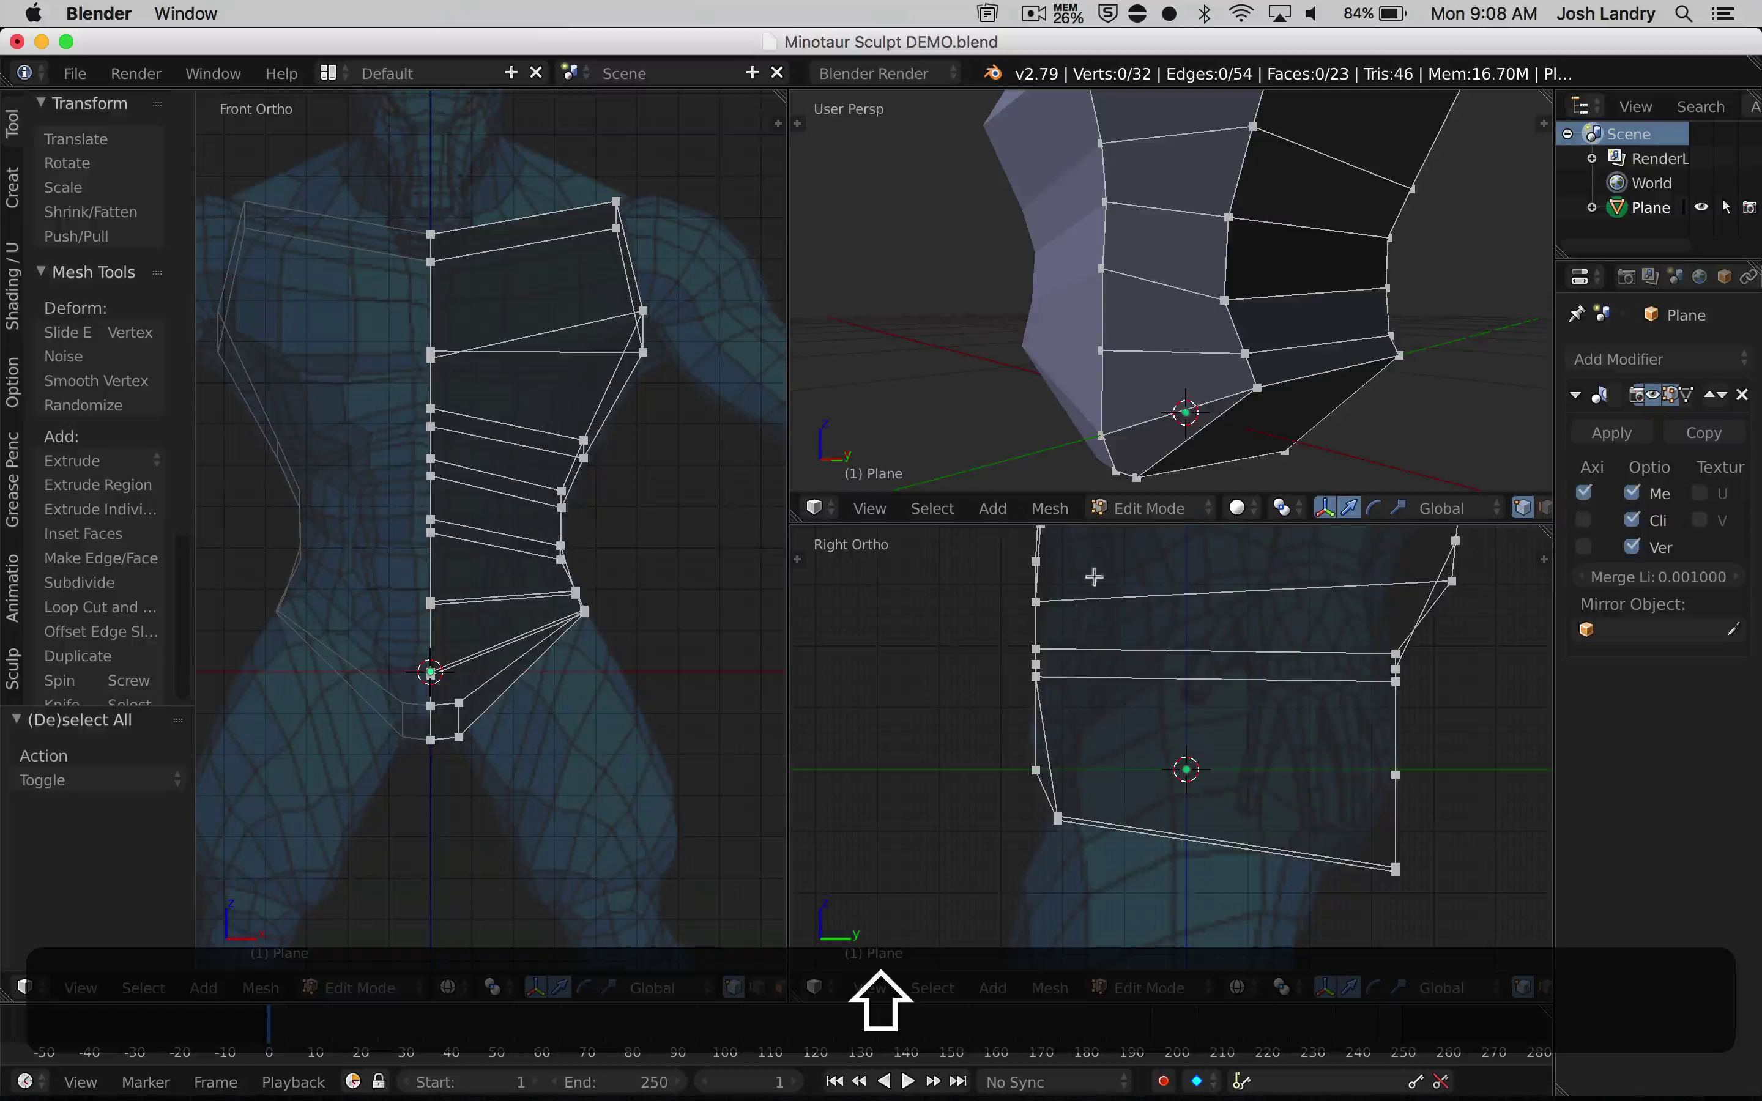
pyautogui.scroll(2, 1134, 877)
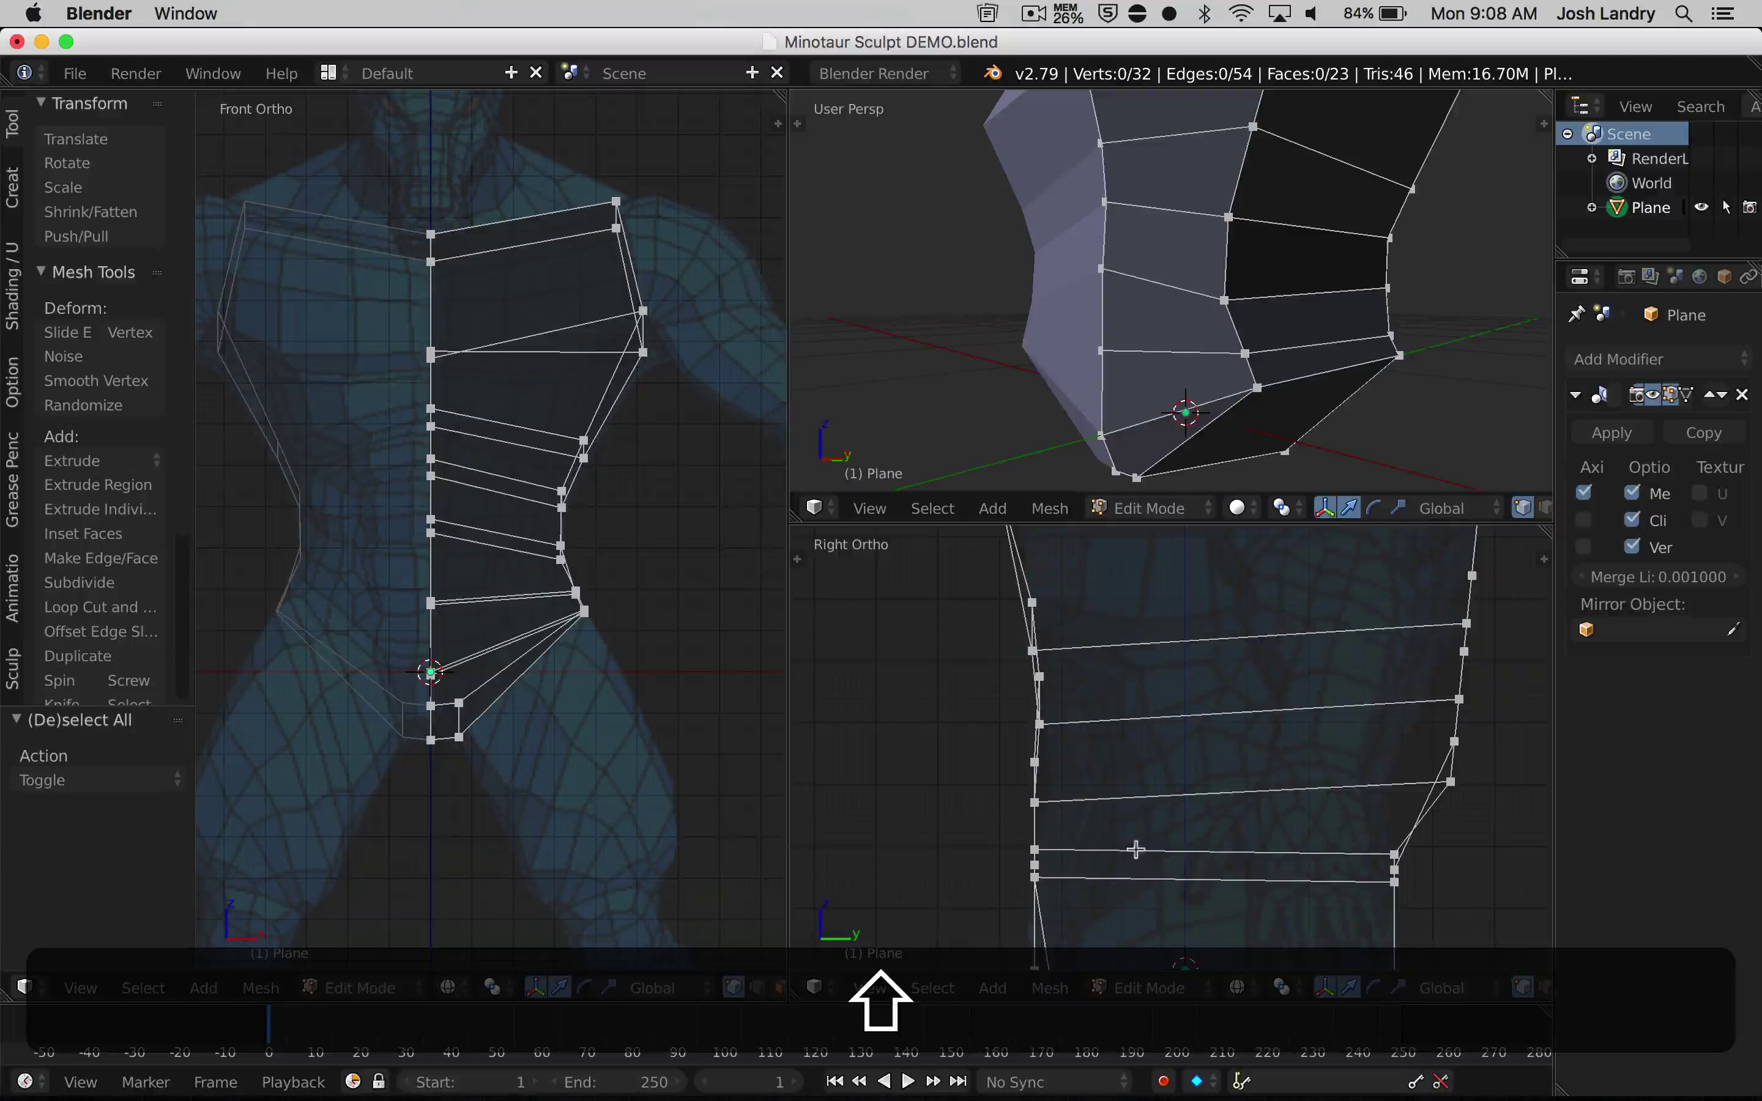
pyautogui.keyDown('shift'); pyautogui.moveTo(1136, 849); pyautogui.dragTo(1134, 697, button='middle'); pyautogui.keyUp('shift')
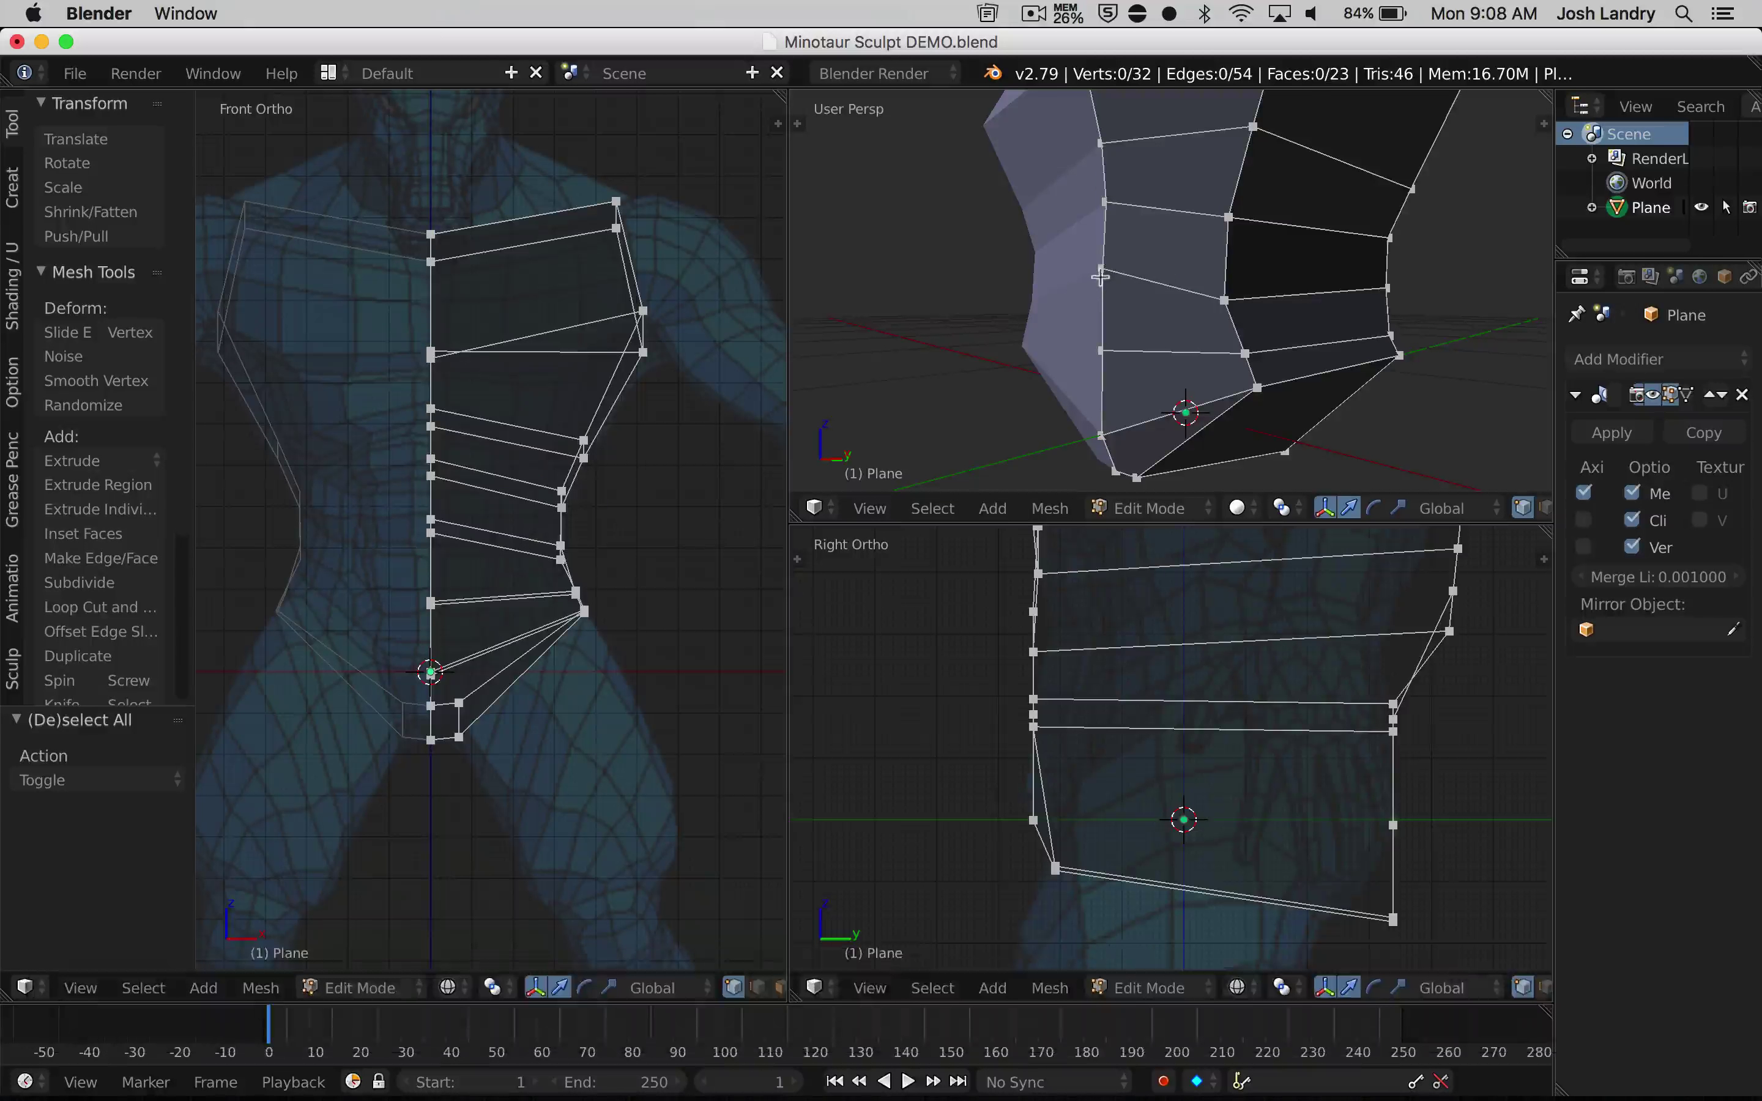
pyautogui.rightClick(1101, 283)
pyautogui.keyDown('shift'); pyautogui.rightClick(1107, 351); pyautogui.keyUp('shift')
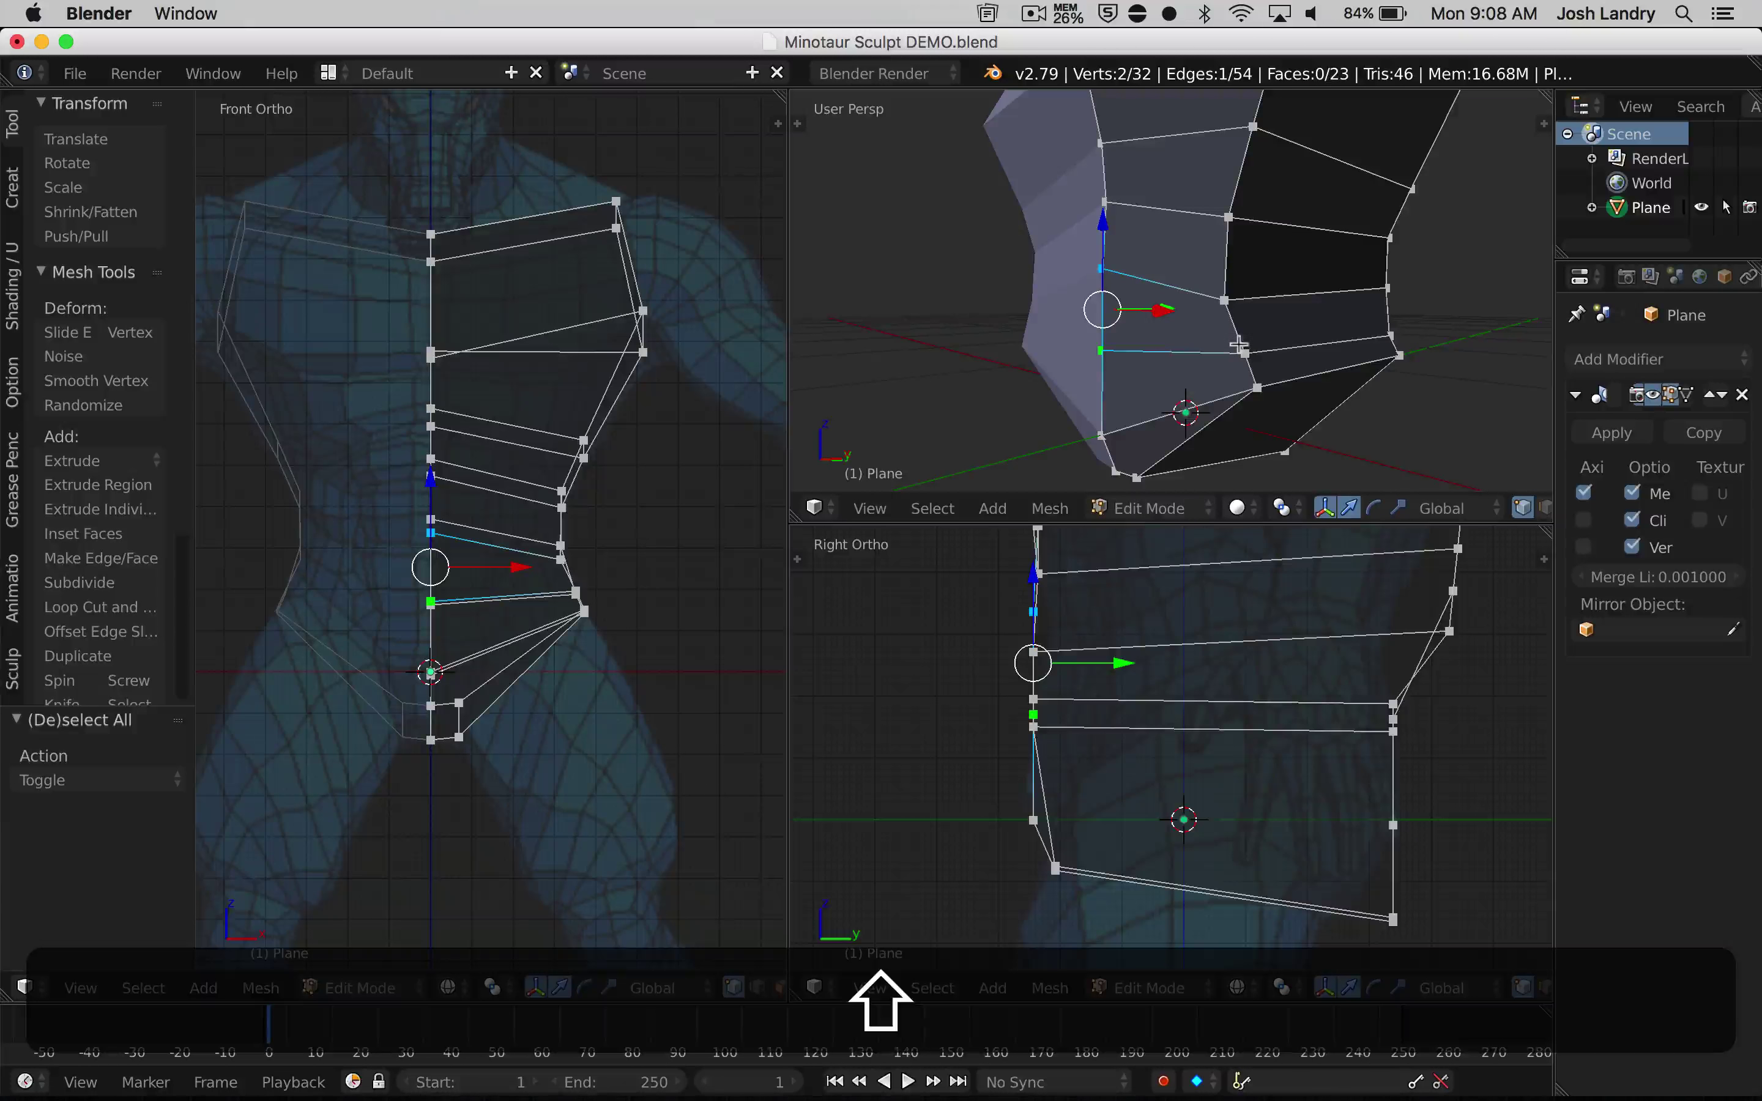
pyautogui.scroll(2, 564, 575)
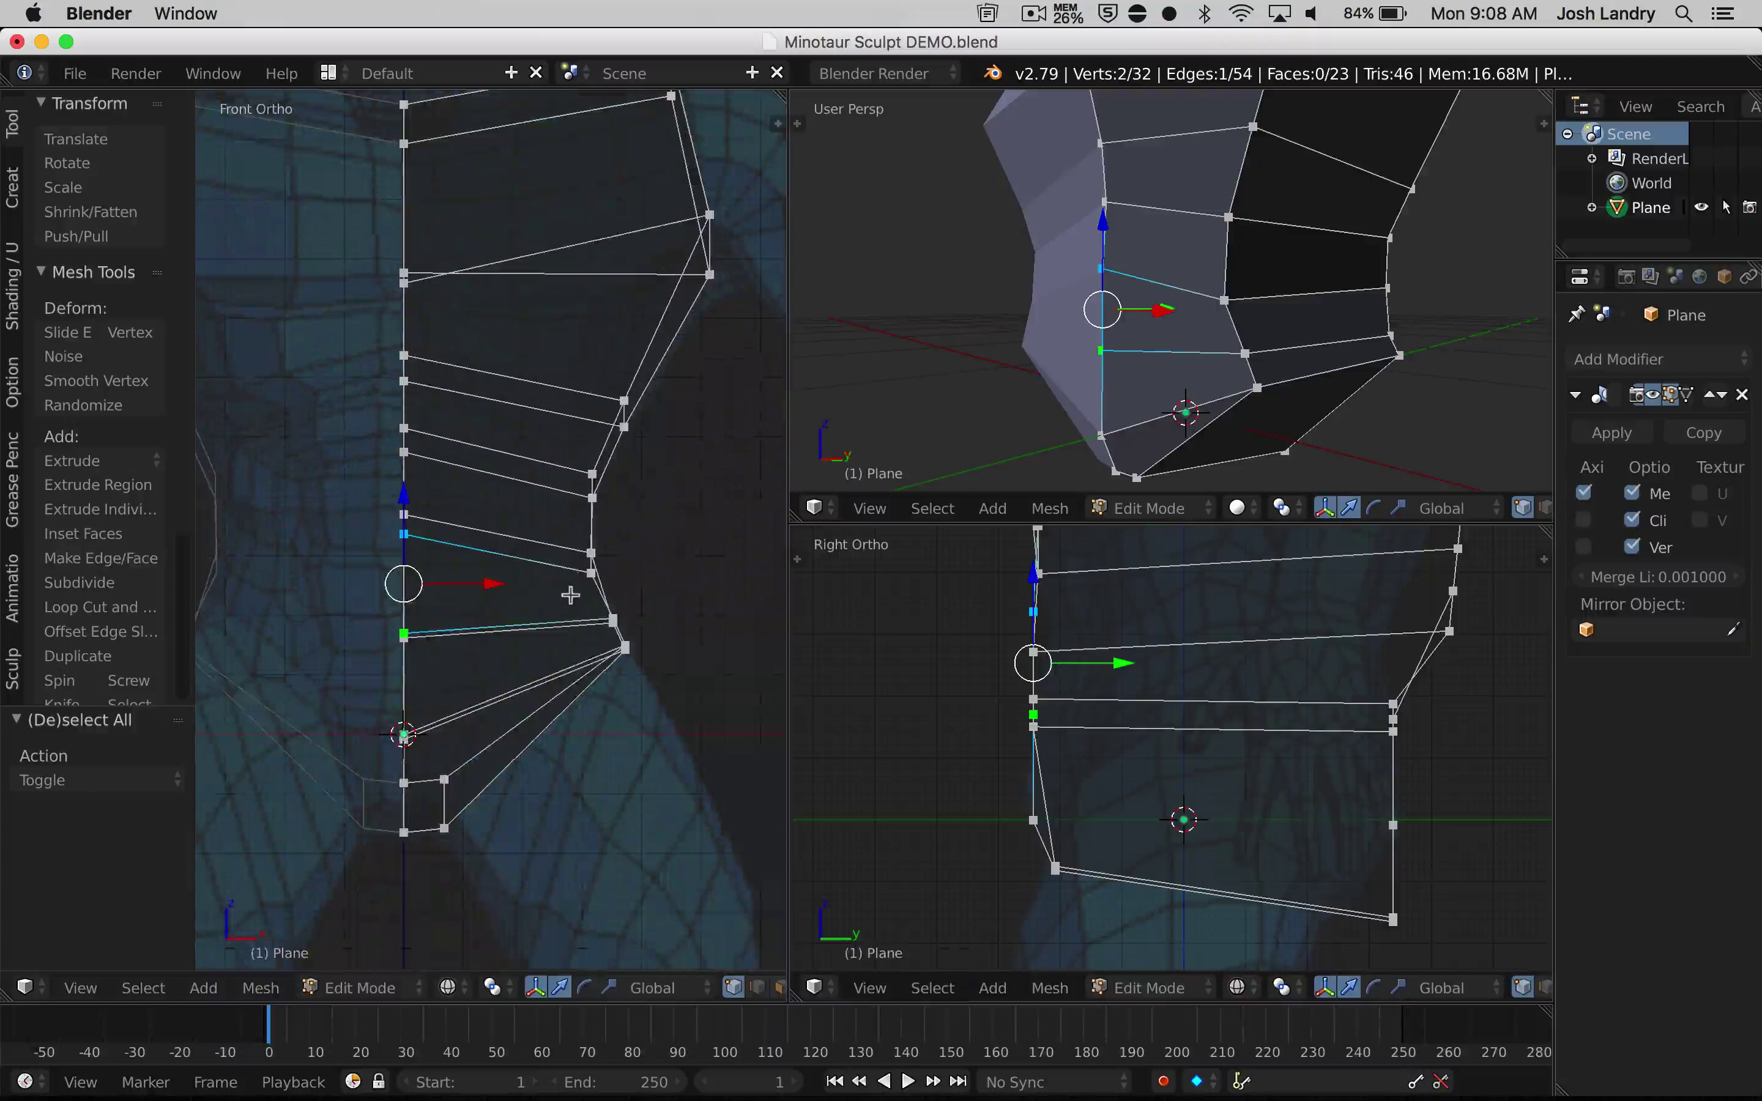
pyautogui.keyDown('shift'); pyautogui.moveTo(575, 600); pyautogui.dragTo(569, 467, button='middle'); pyautogui.keyUp('shift')
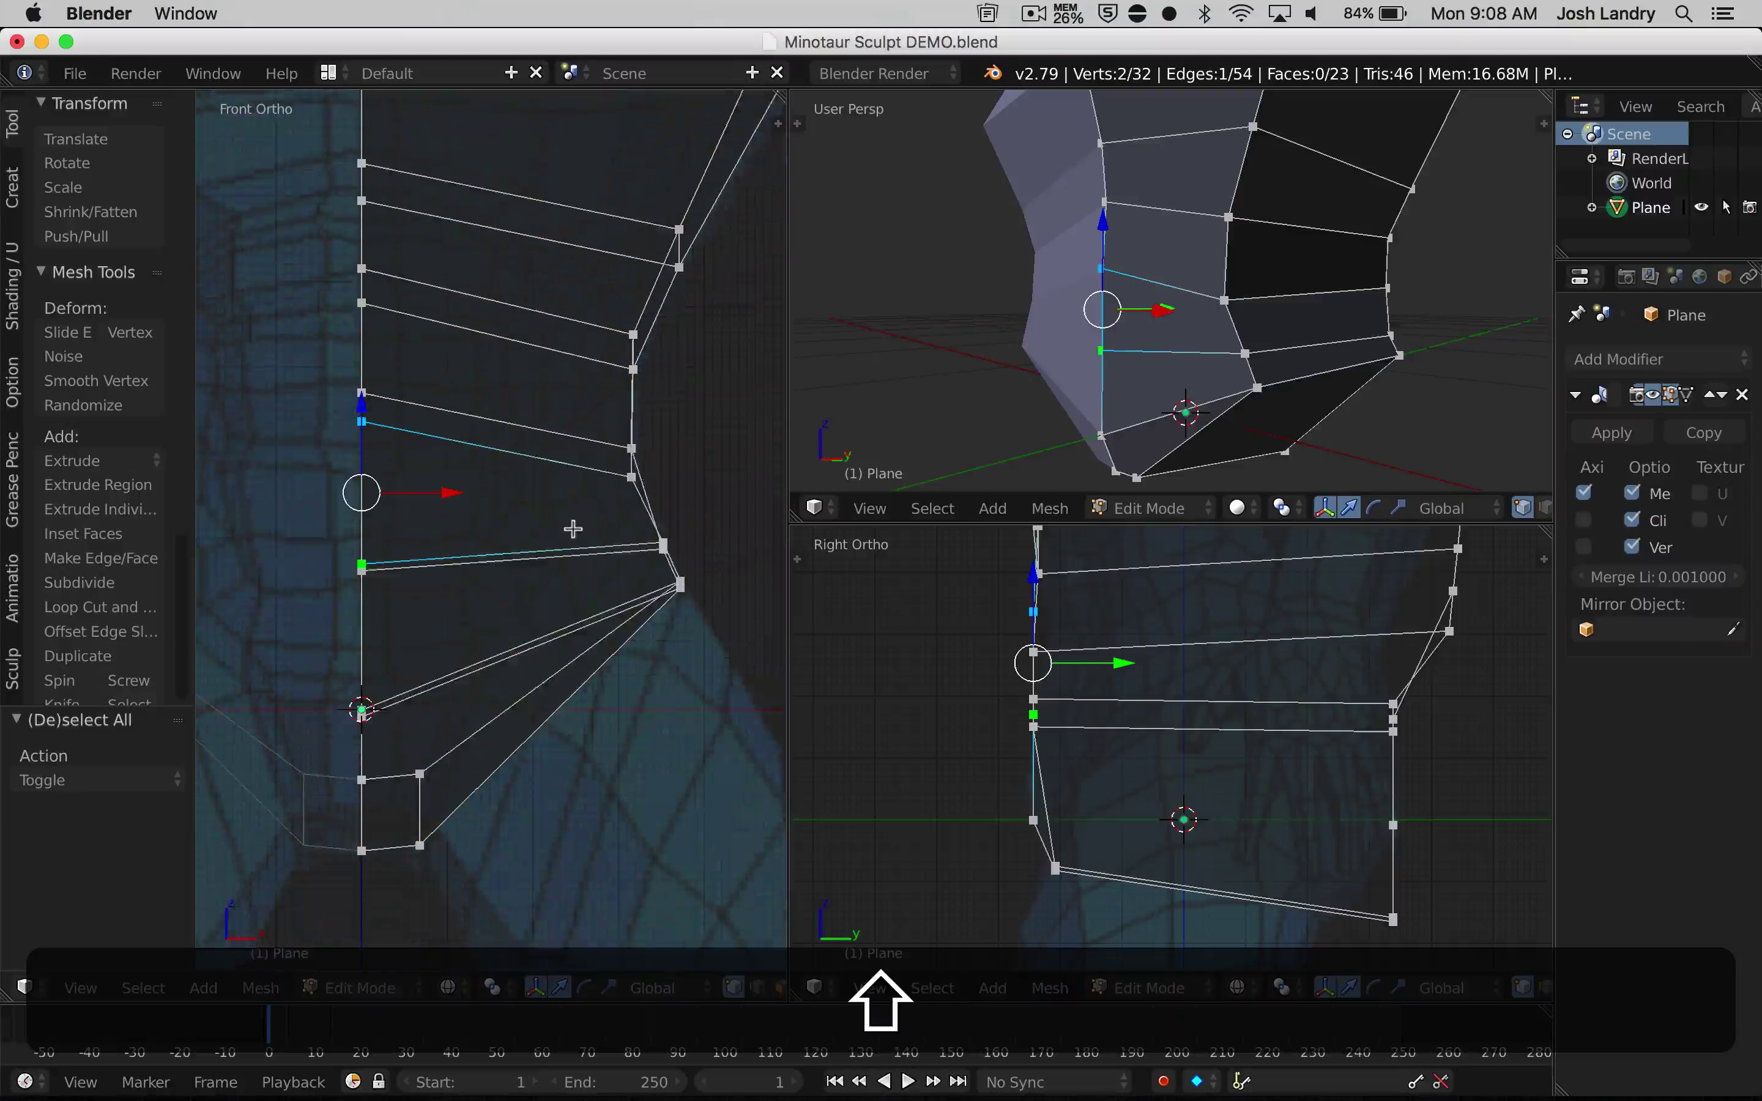
pyautogui.scroll(-1, 573, 530)
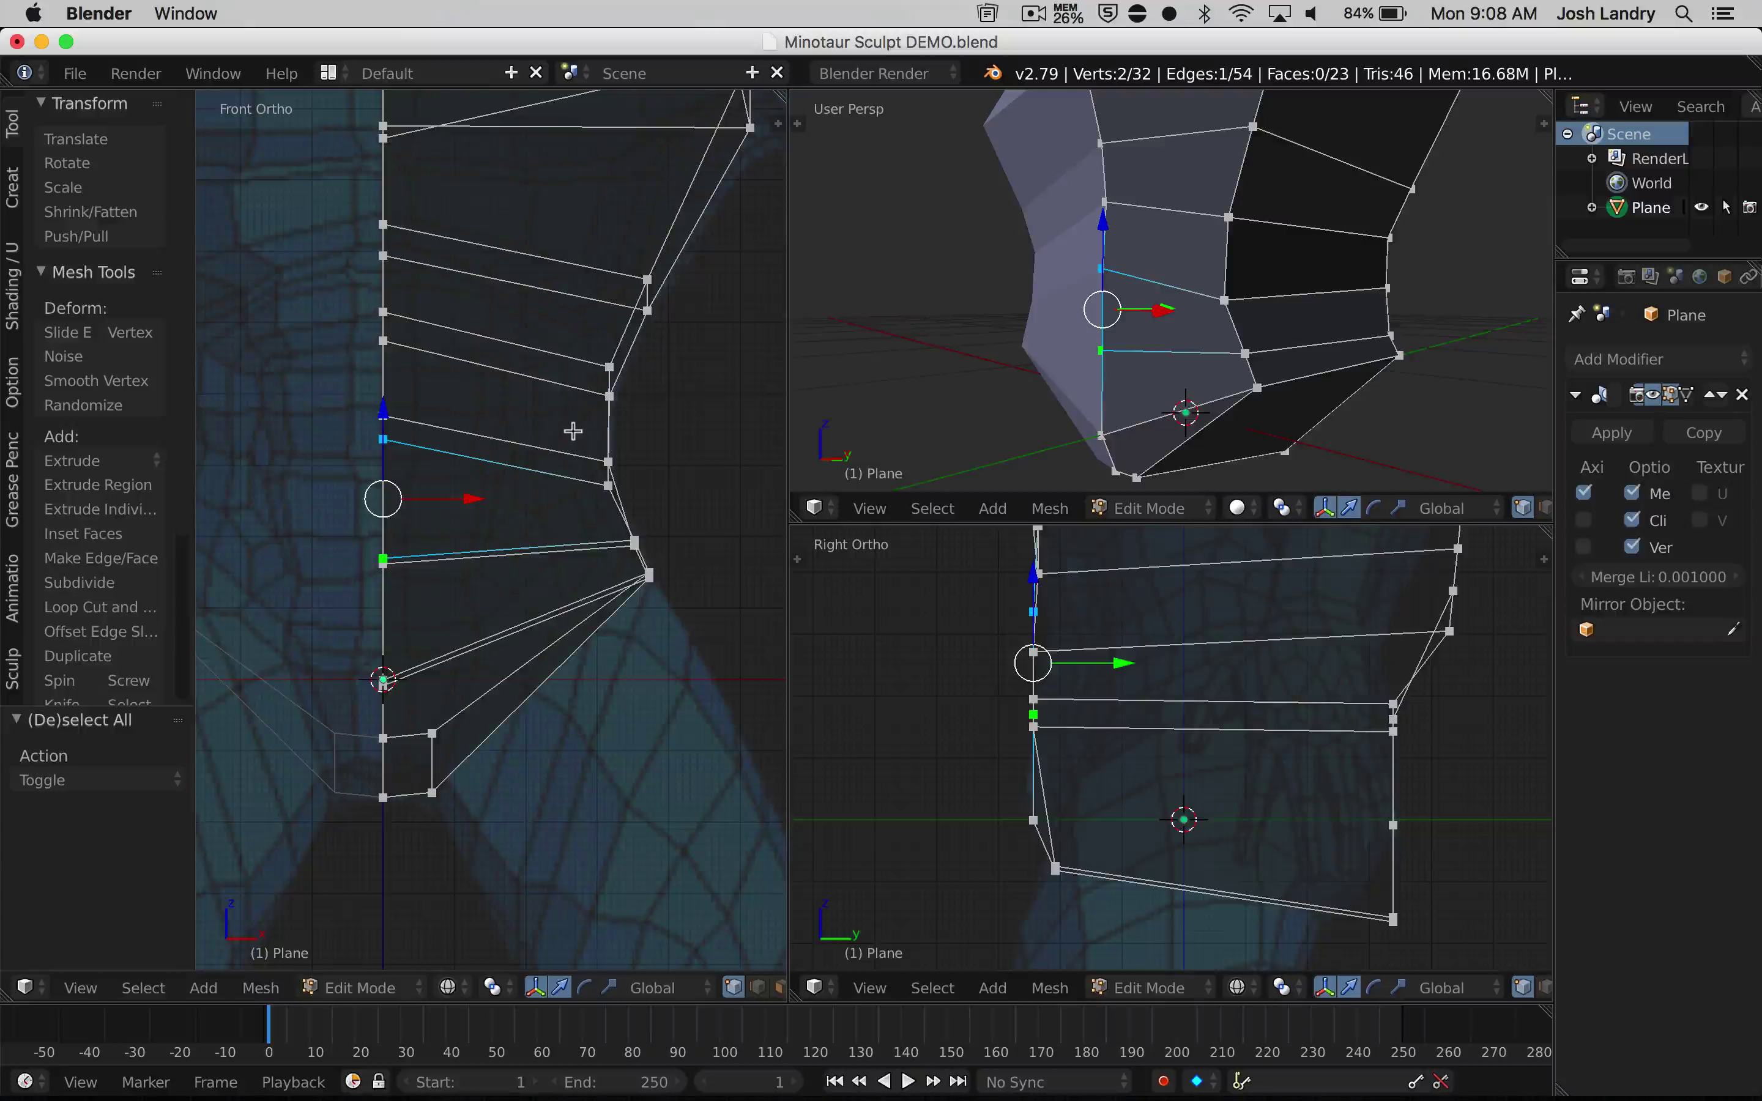
pyautogui.scroll(-1, 573, 431)
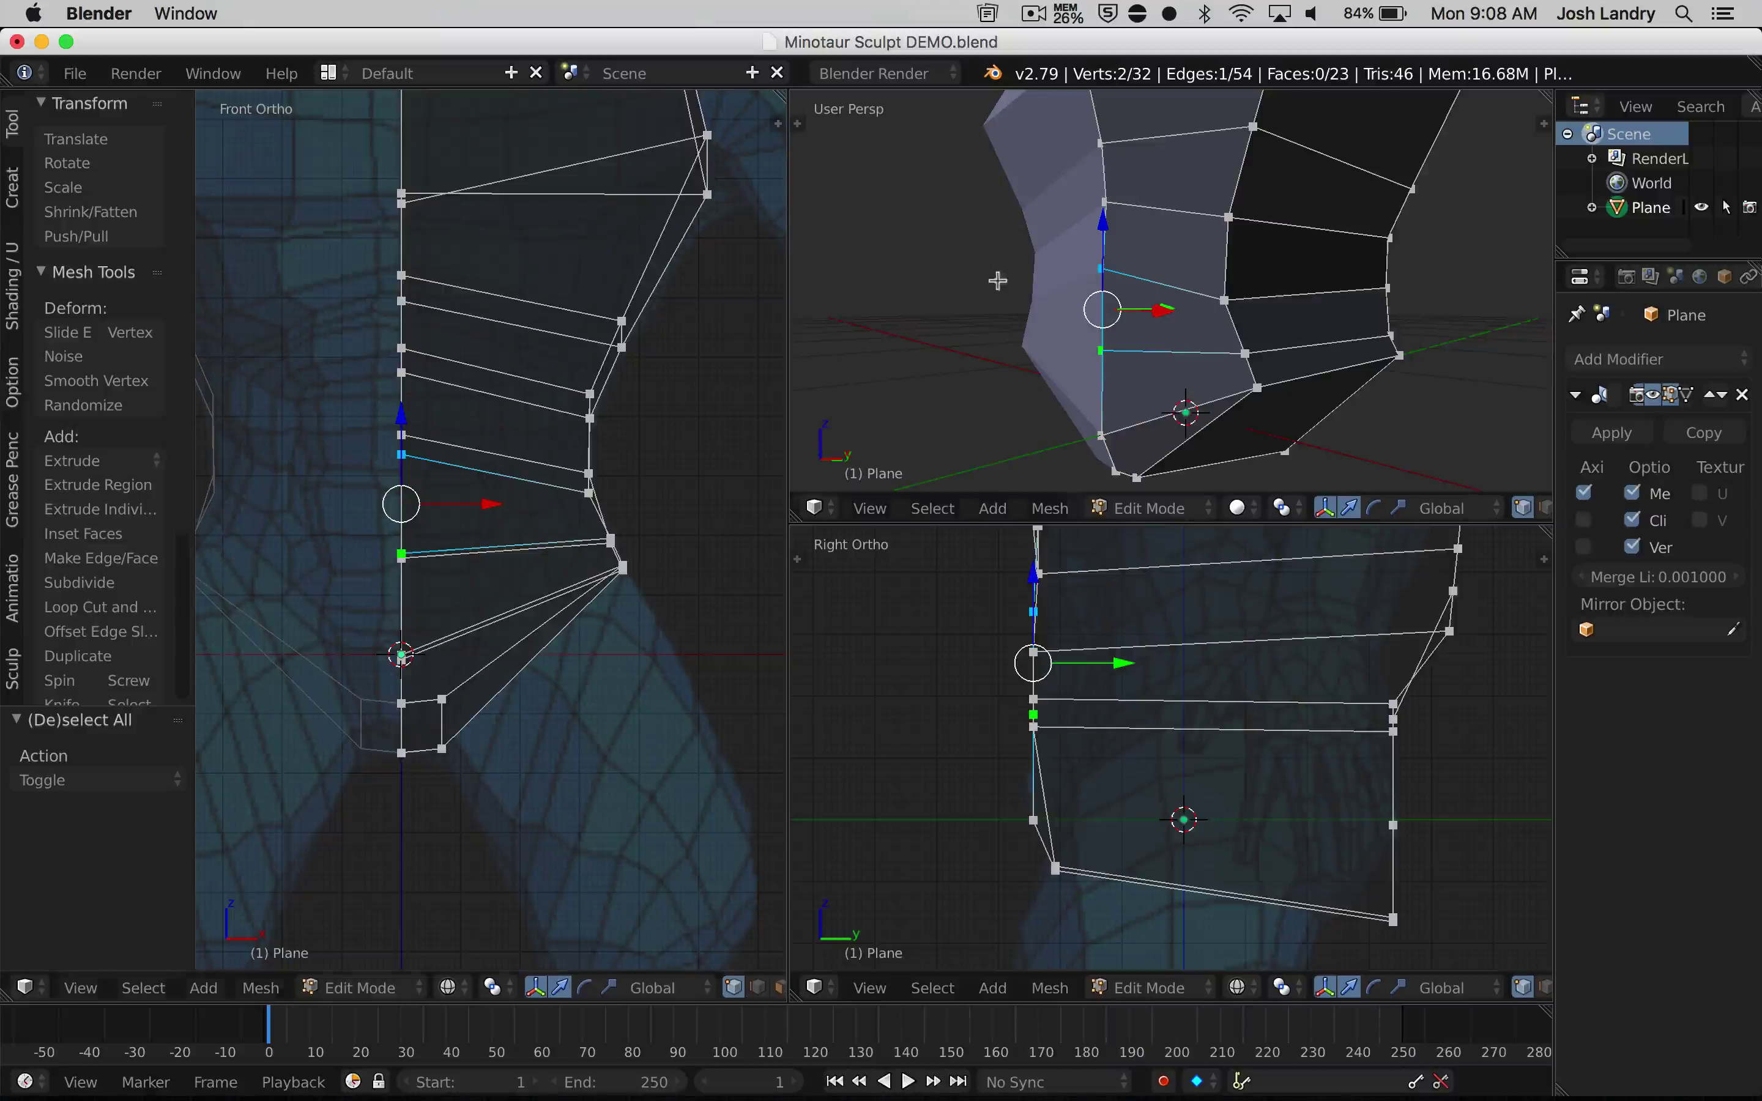
pyautogui.moveTo(997, 280)
pyautogui.mouseDown(button='middle')
pyautogui.moveTo(1112, 295)
pyautogui.moveTo(1019, 267)
pyautogui.moveTo(995, 286)
pyautogui.mouseUp(button='middle')
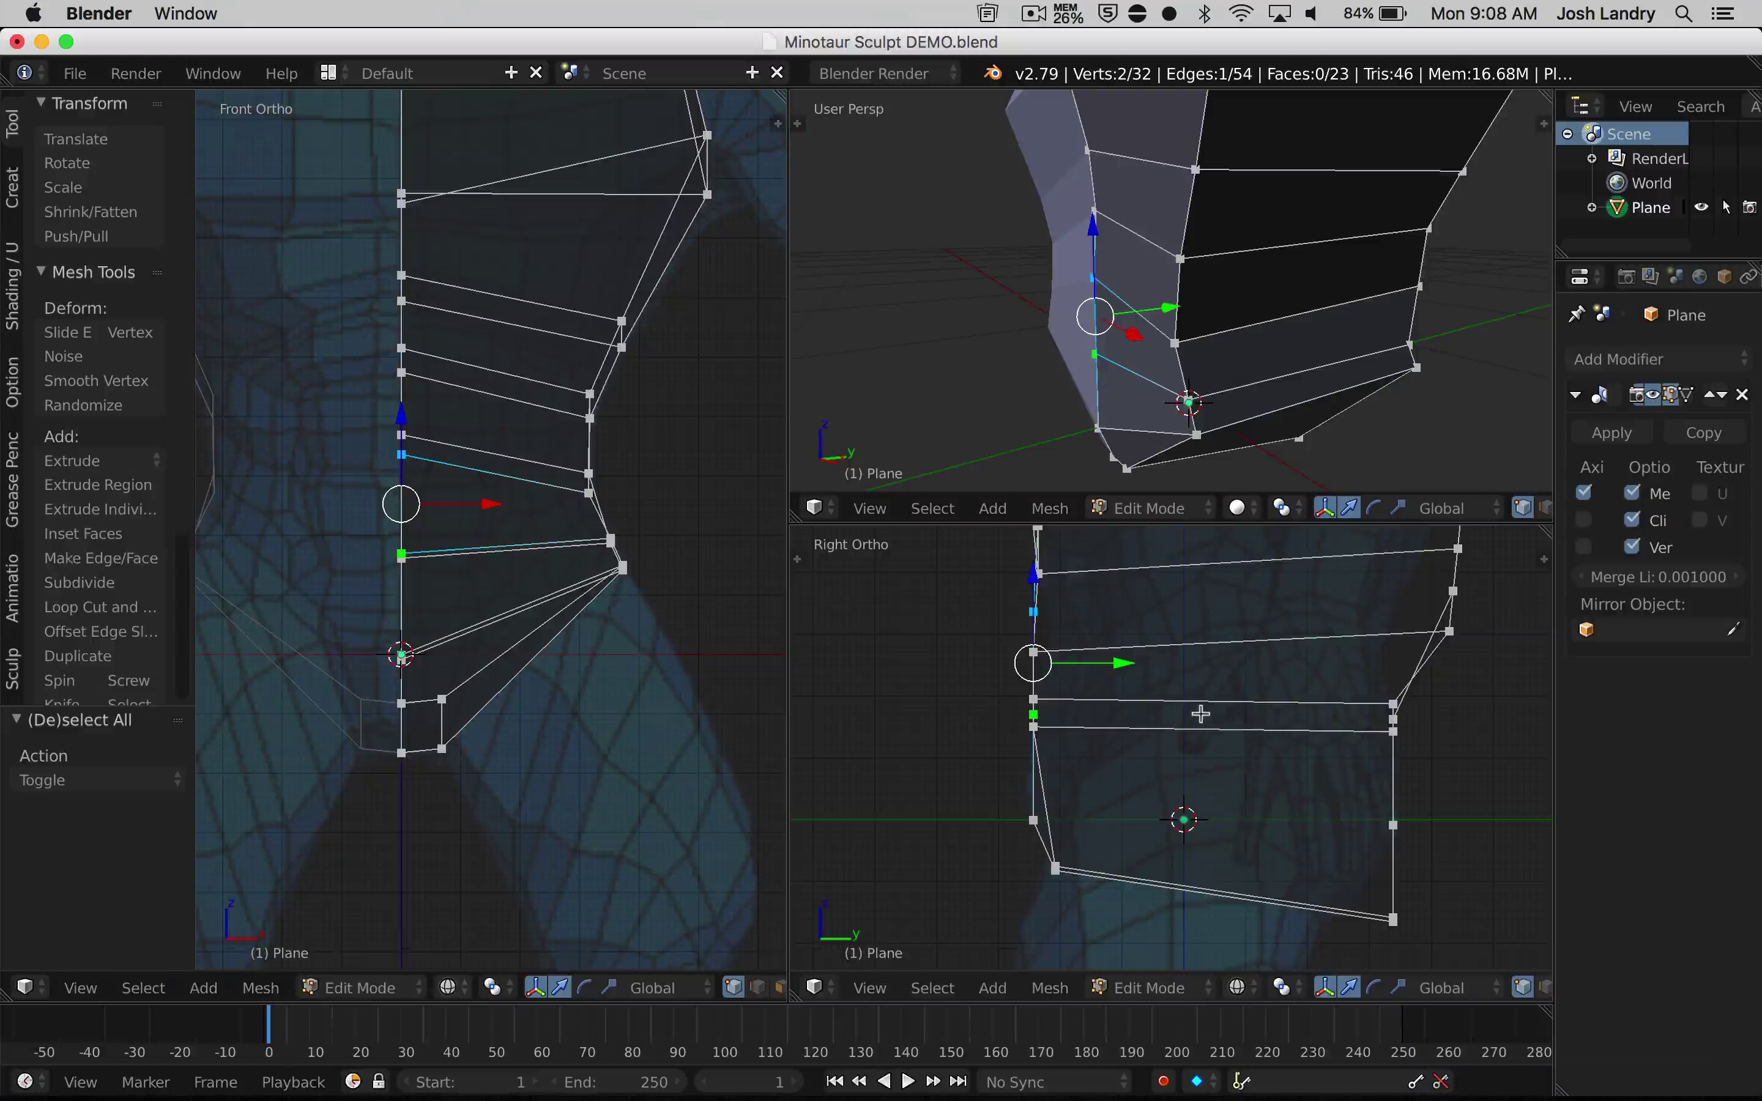
pyautogui.press('shift')
pyautogui.scroll(2, 1196, 707)
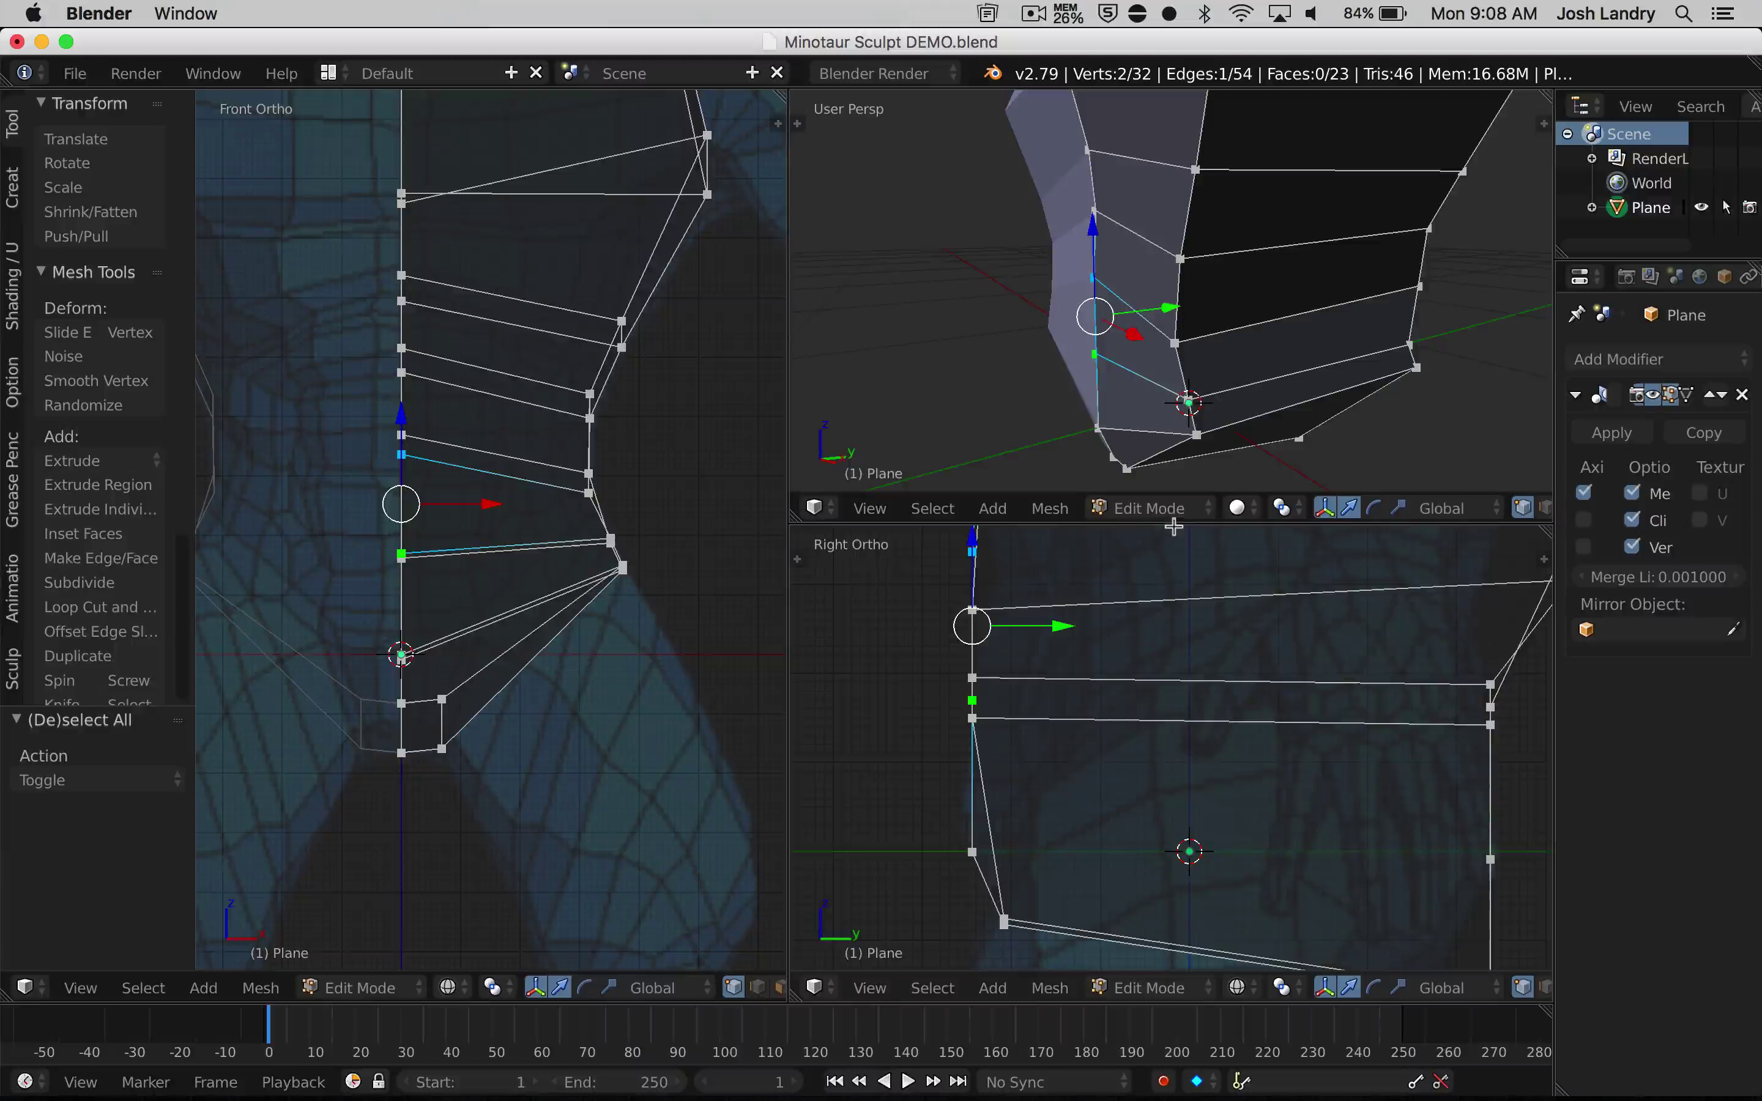
pyautogui.moveTo(1172, 523); pyautogui.dragTo(1172, 339)
pyautogui.keyDown('shift'); pyautogui.scroll(-4, 1203, 630); pyautogui.keyUp('shift')
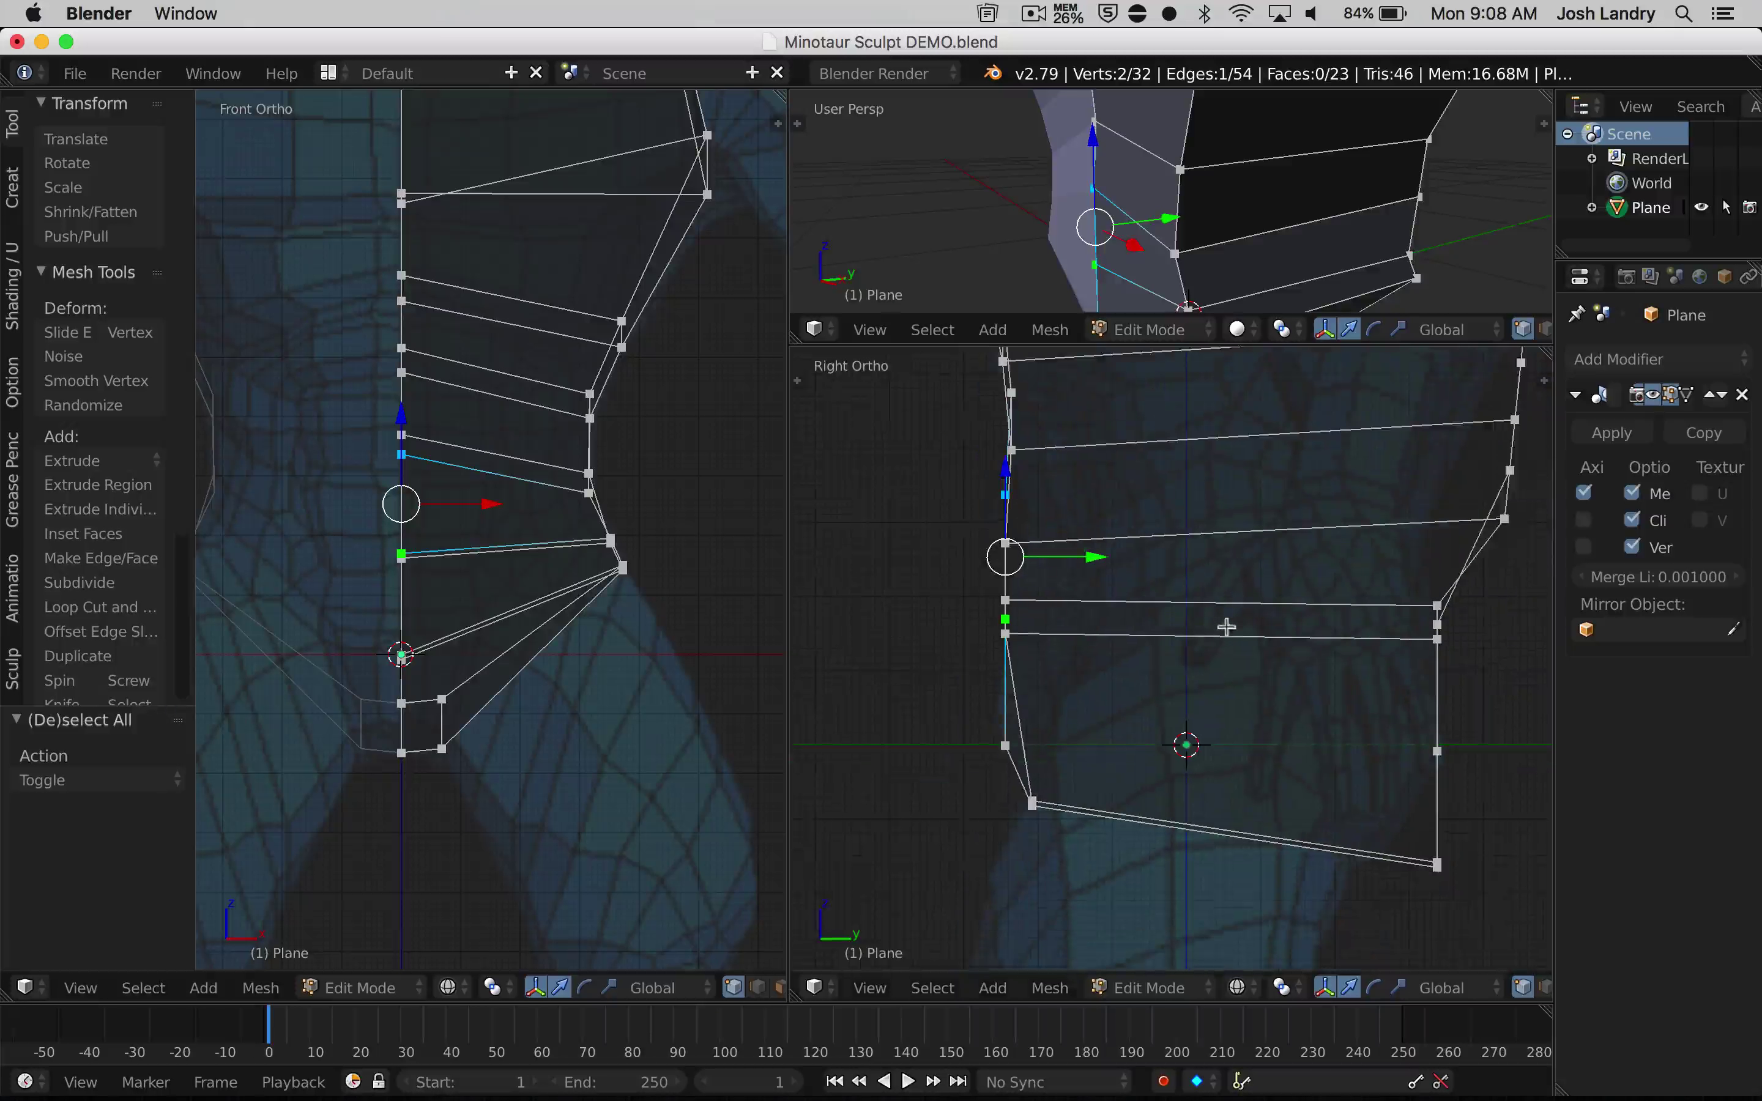
pyautogui.keyDown('shift'); pyautogui.moveTo(1226, 621); pyautogui.dragTo(1191, 602, button='middle'); pyautogui.keyUp('shift')
pyautogui.press('a')
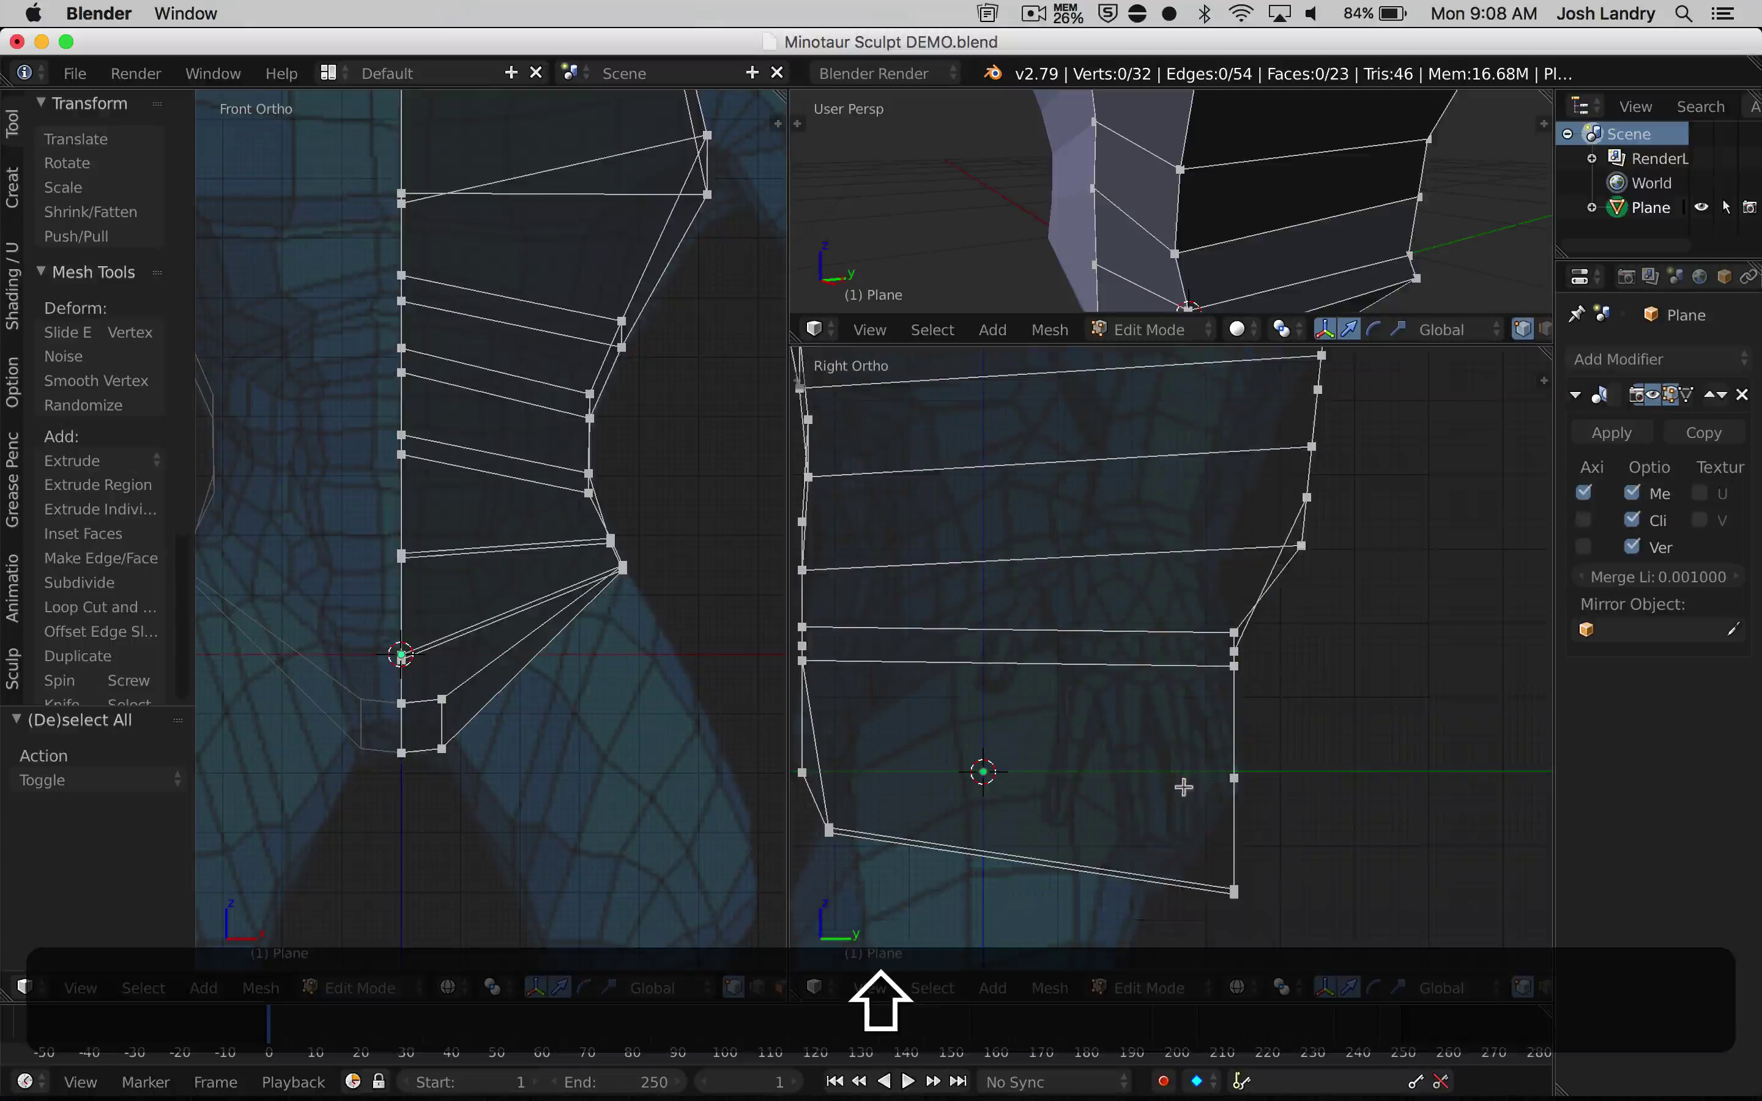
# Enlarge the perspective view, select the two topmost back vertices of the torso, and move them by about Y -0.051, Z 0.030 in the side view
pyautogui.keyDown('shift'); pyautogui.moveTo(1184, 787); pyautogui.dragTo(1195, 731, button='middle'); pyautogui.keyUp('shift')
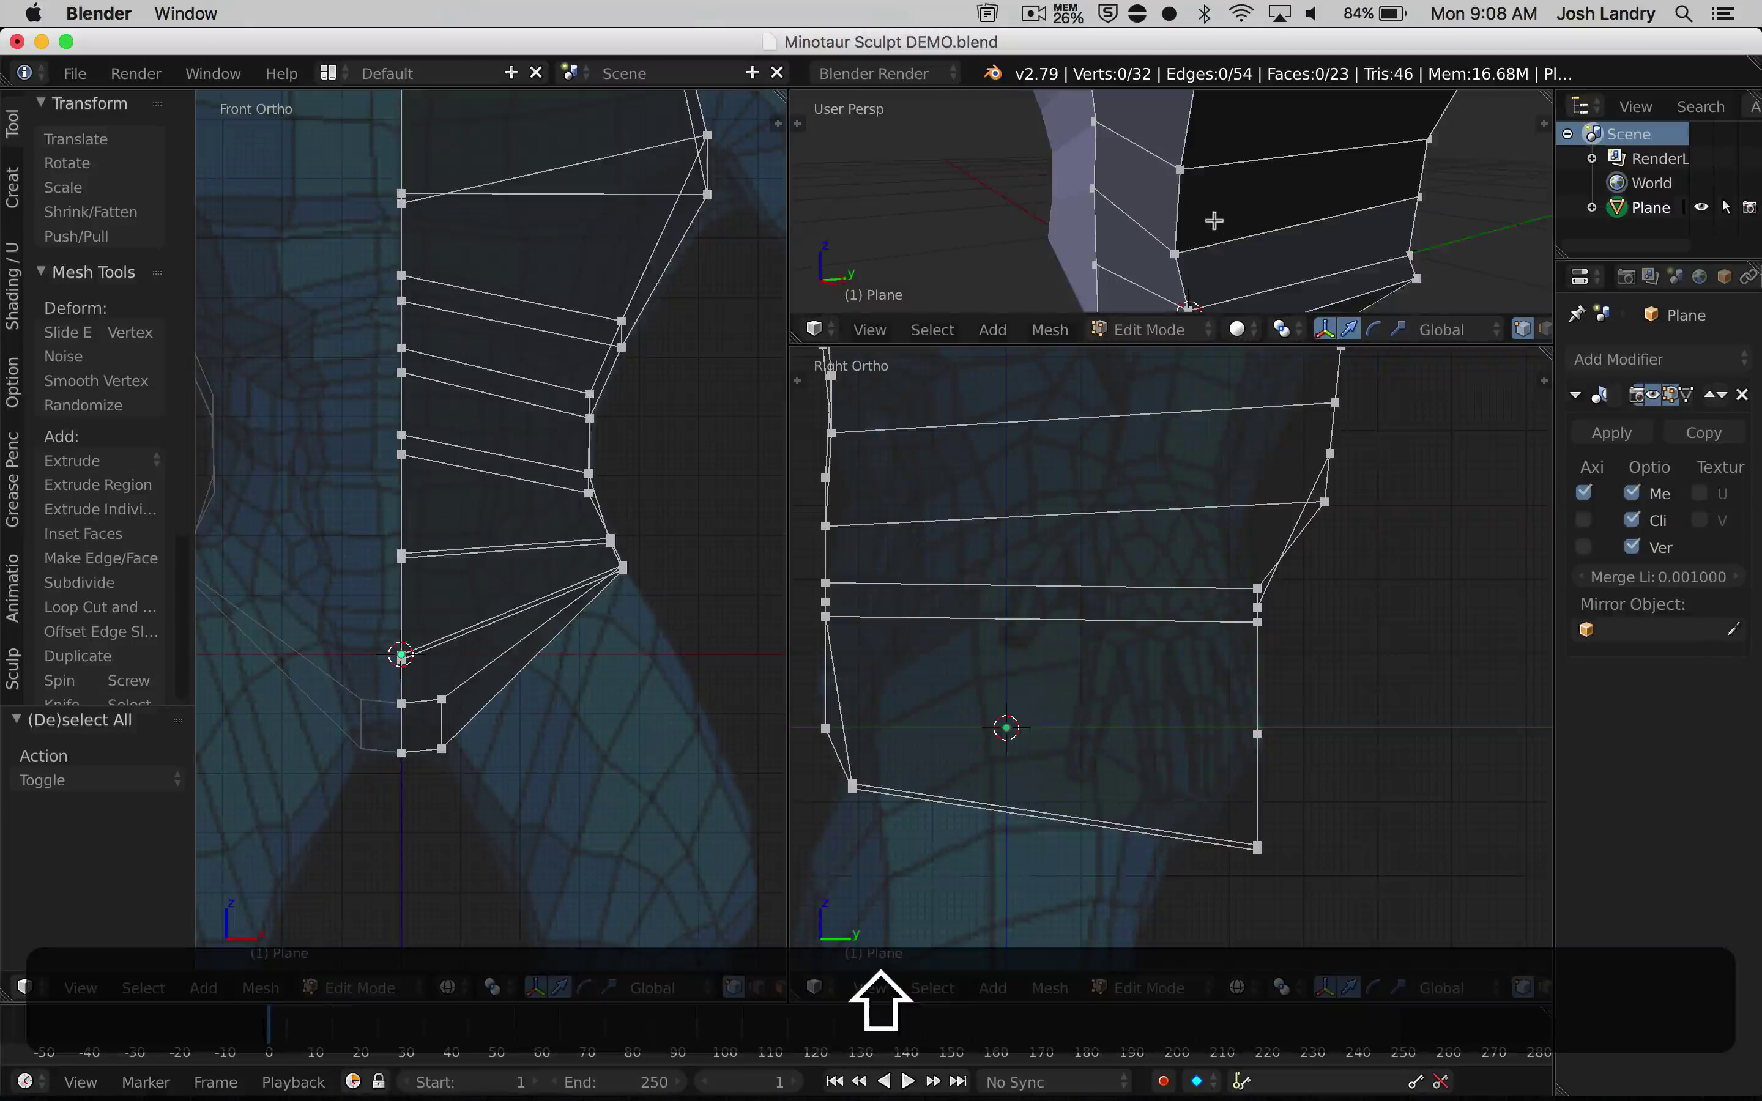
pyautogui.scroll(-3, 1213, 221)
pyautogui.moveTo(1297, 223); pyautogui.dragTo(1208, 471, button='middle')
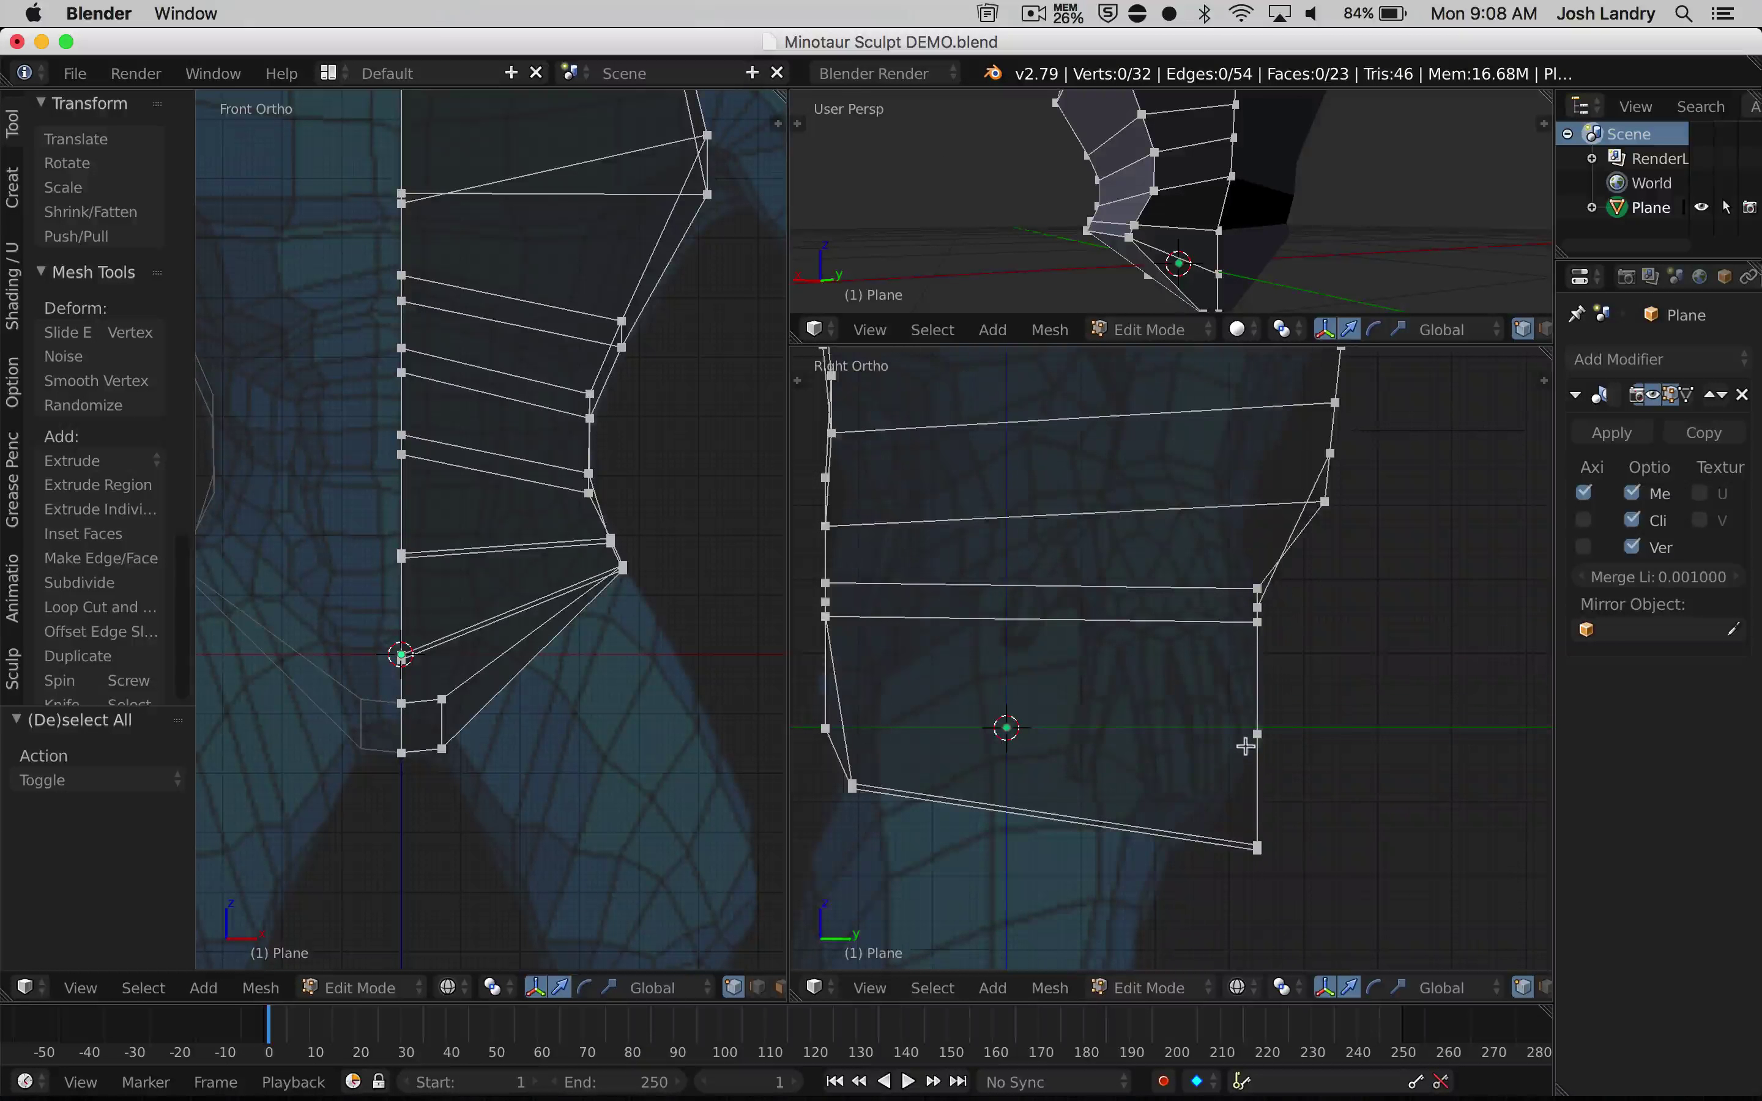
pyautogui.scroll(3, 1237, 655)
pyautogui.keyDown('shift'); pyautogui.moveTo(1230, 562); pyautogui.dragTo(1139, 601, button='middle'); pyautogui.keyUp('shift')
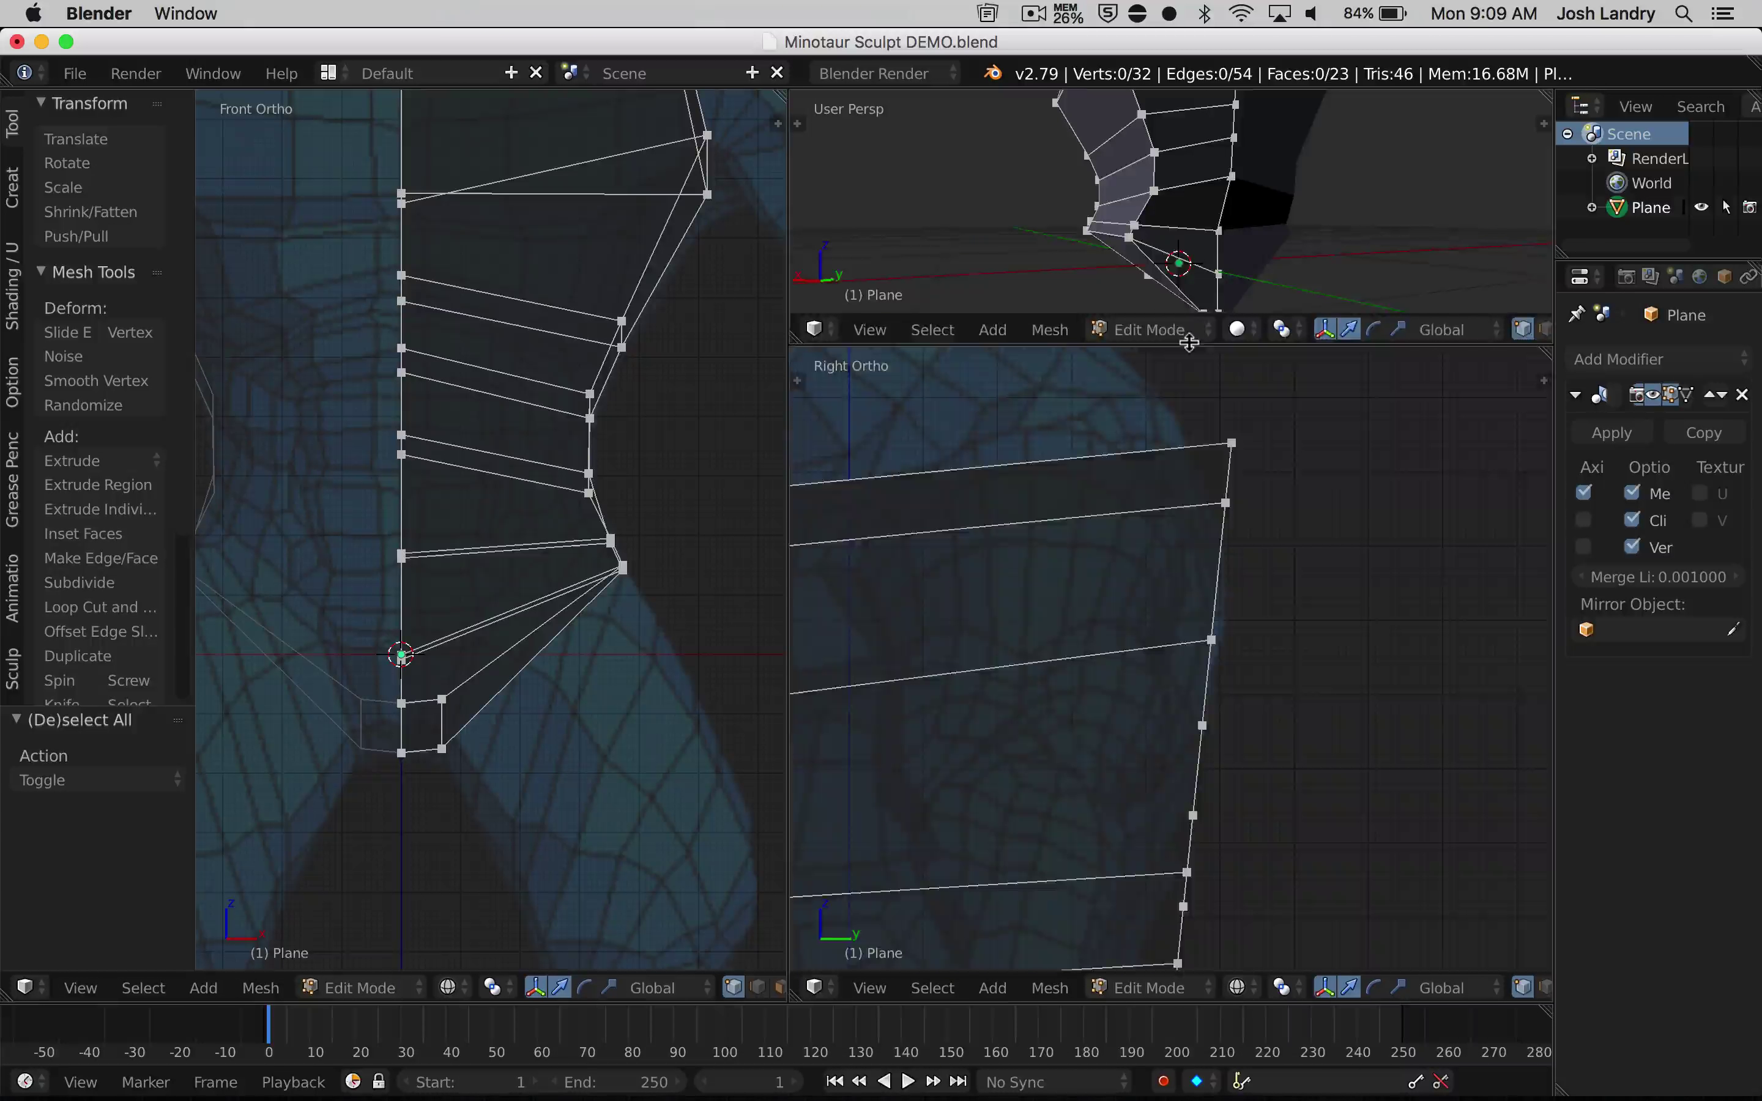
pyautogui.moveTo(1190, 345); pyautogui.dragTo(1186, 665)
pyautogui.keyDown('shift'); pyautogui.moveTo(1106, 193); pyautogui.dragTo(1125, 421, button='middle'); pyautogui.keyUp('shift')
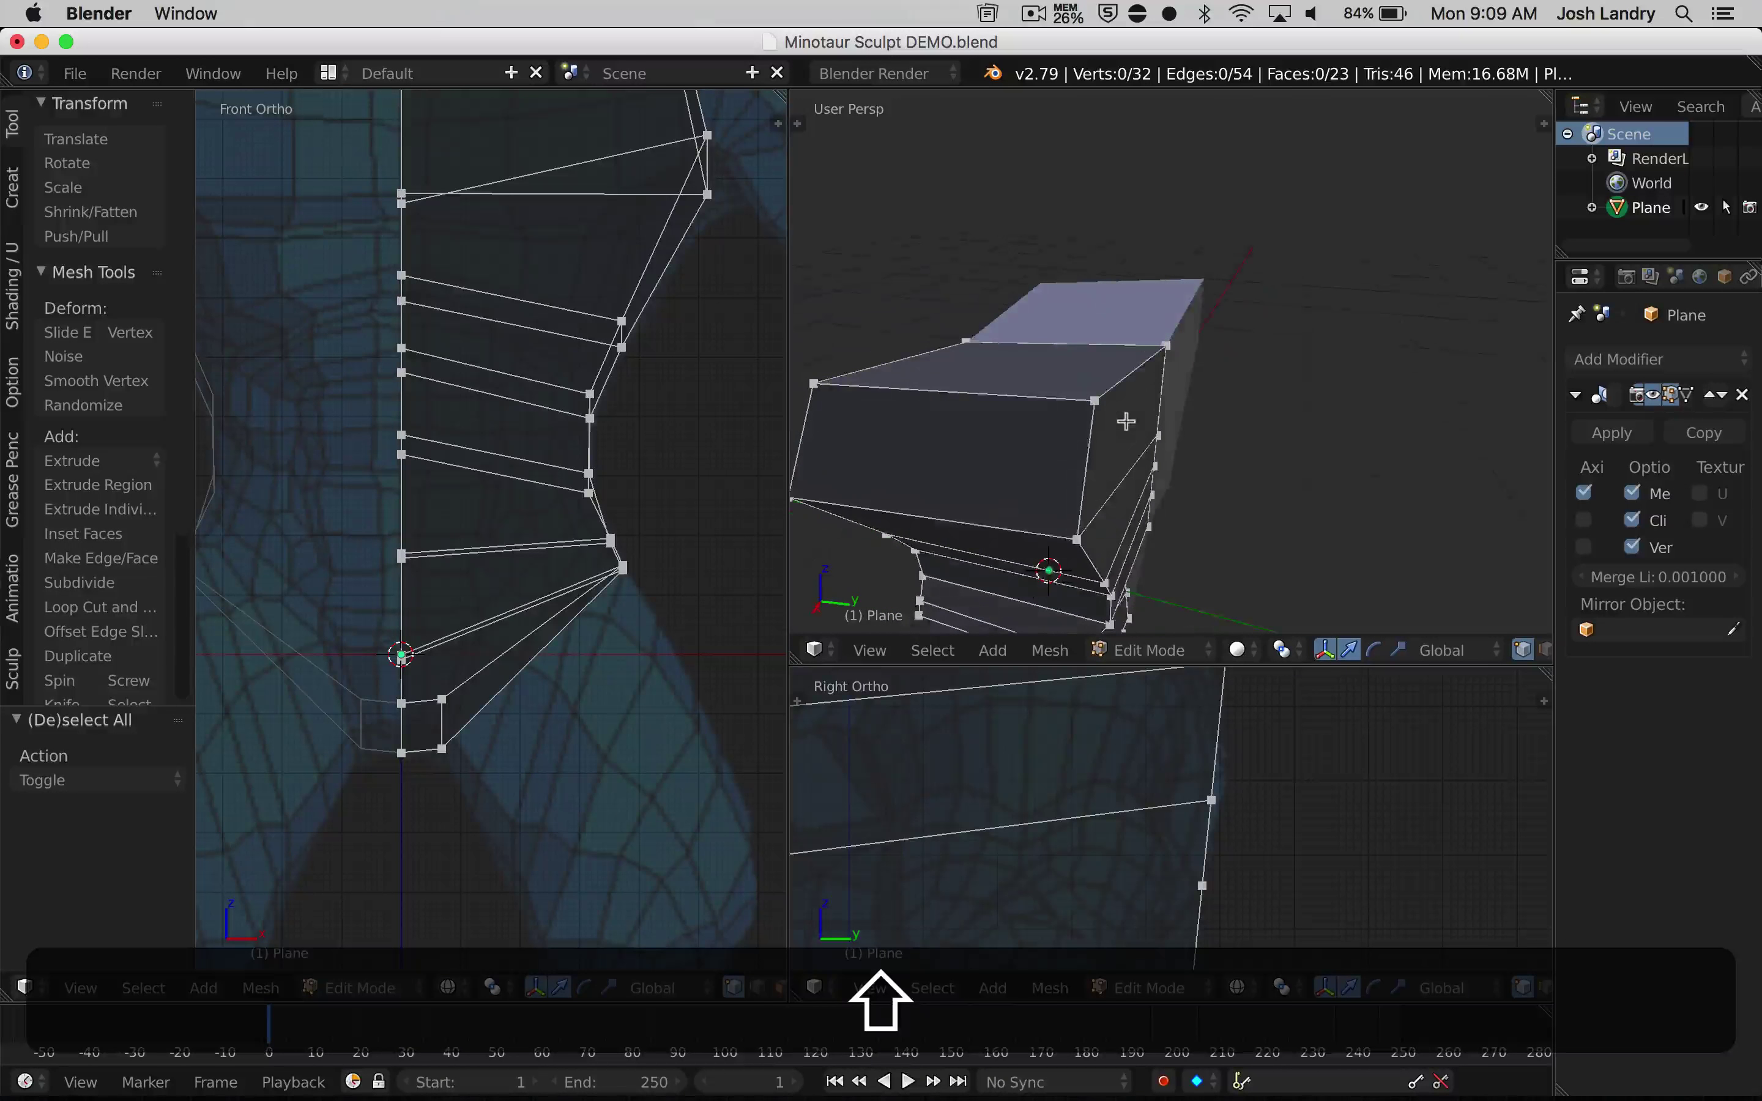
pyautogui.rightClick(1167, 344)
pyautogui.rightClick(1094, 402)
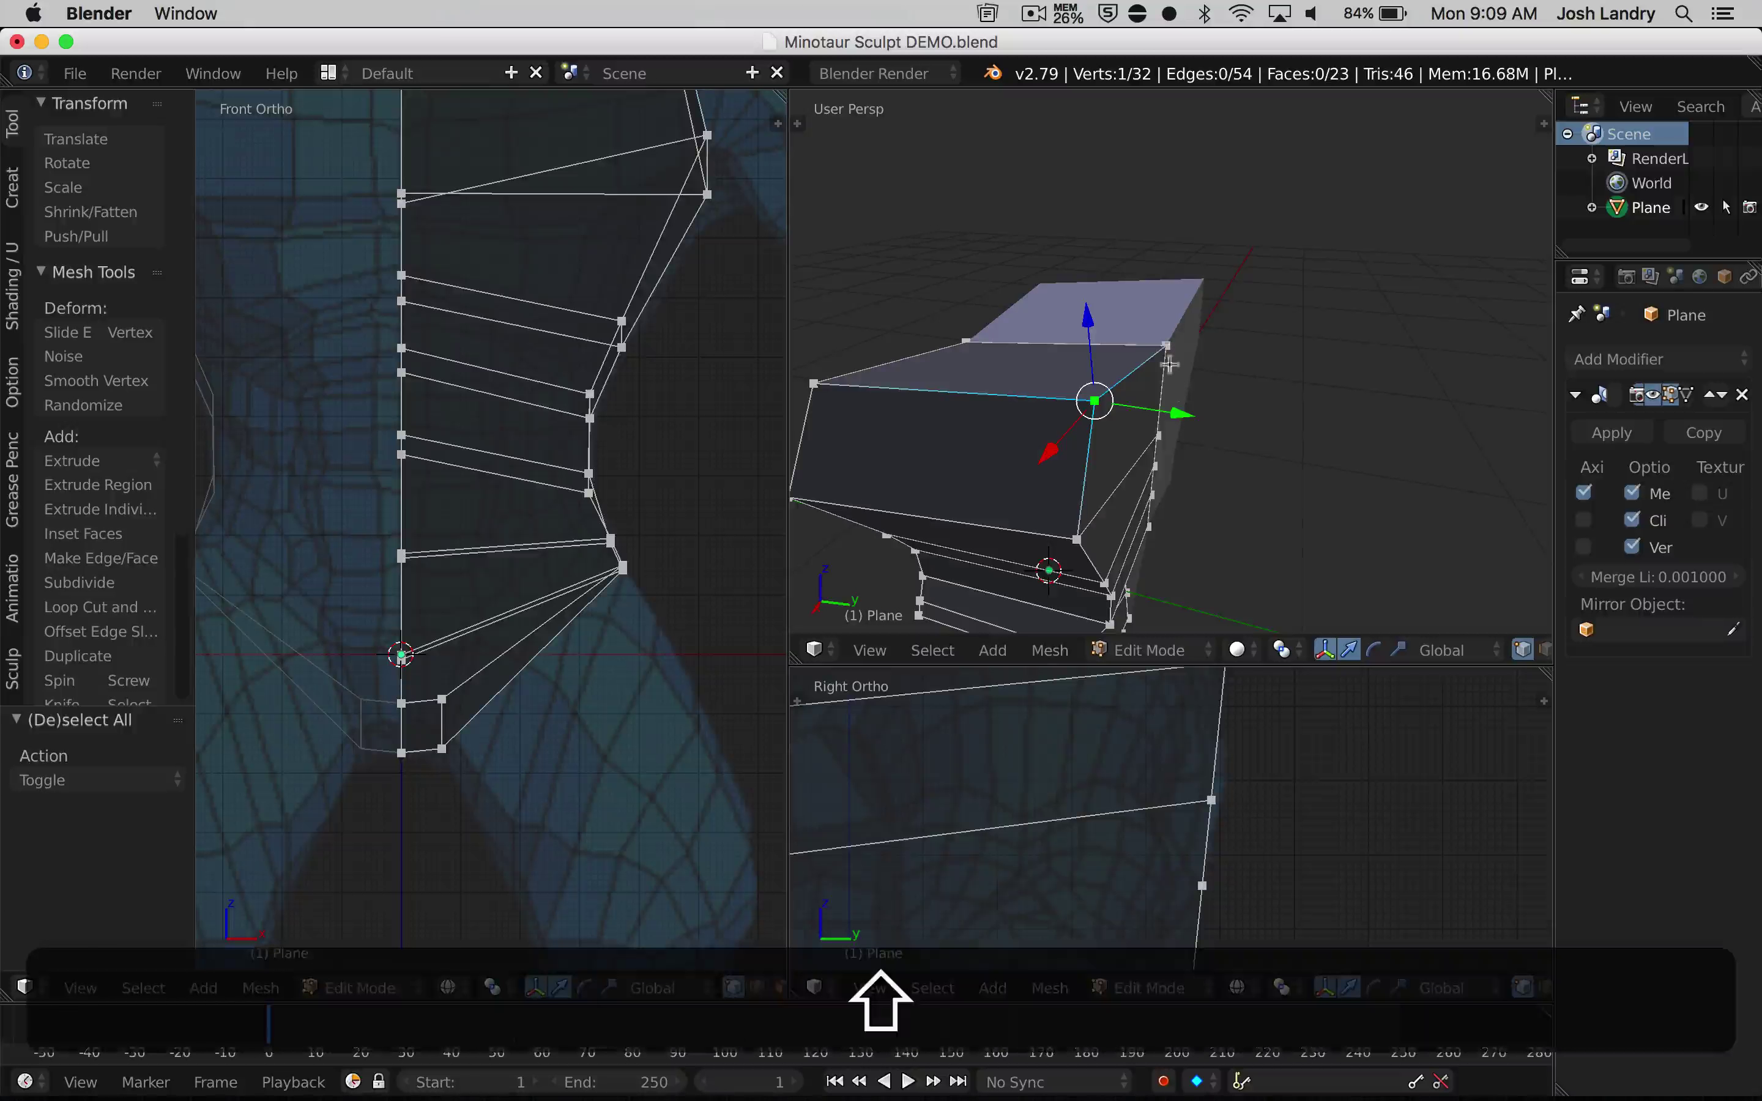
pyautogui.keyDown('shift'); pyautogui.rightClick(1163, 345); pyautogui.keyUp('shift')
pyautogui.keyDown('shift'); pyautogui.moveTo(1209, 708); pyautogui.dragTo(1217, 822, button='middle'); pyautogui.keyUp('shift')
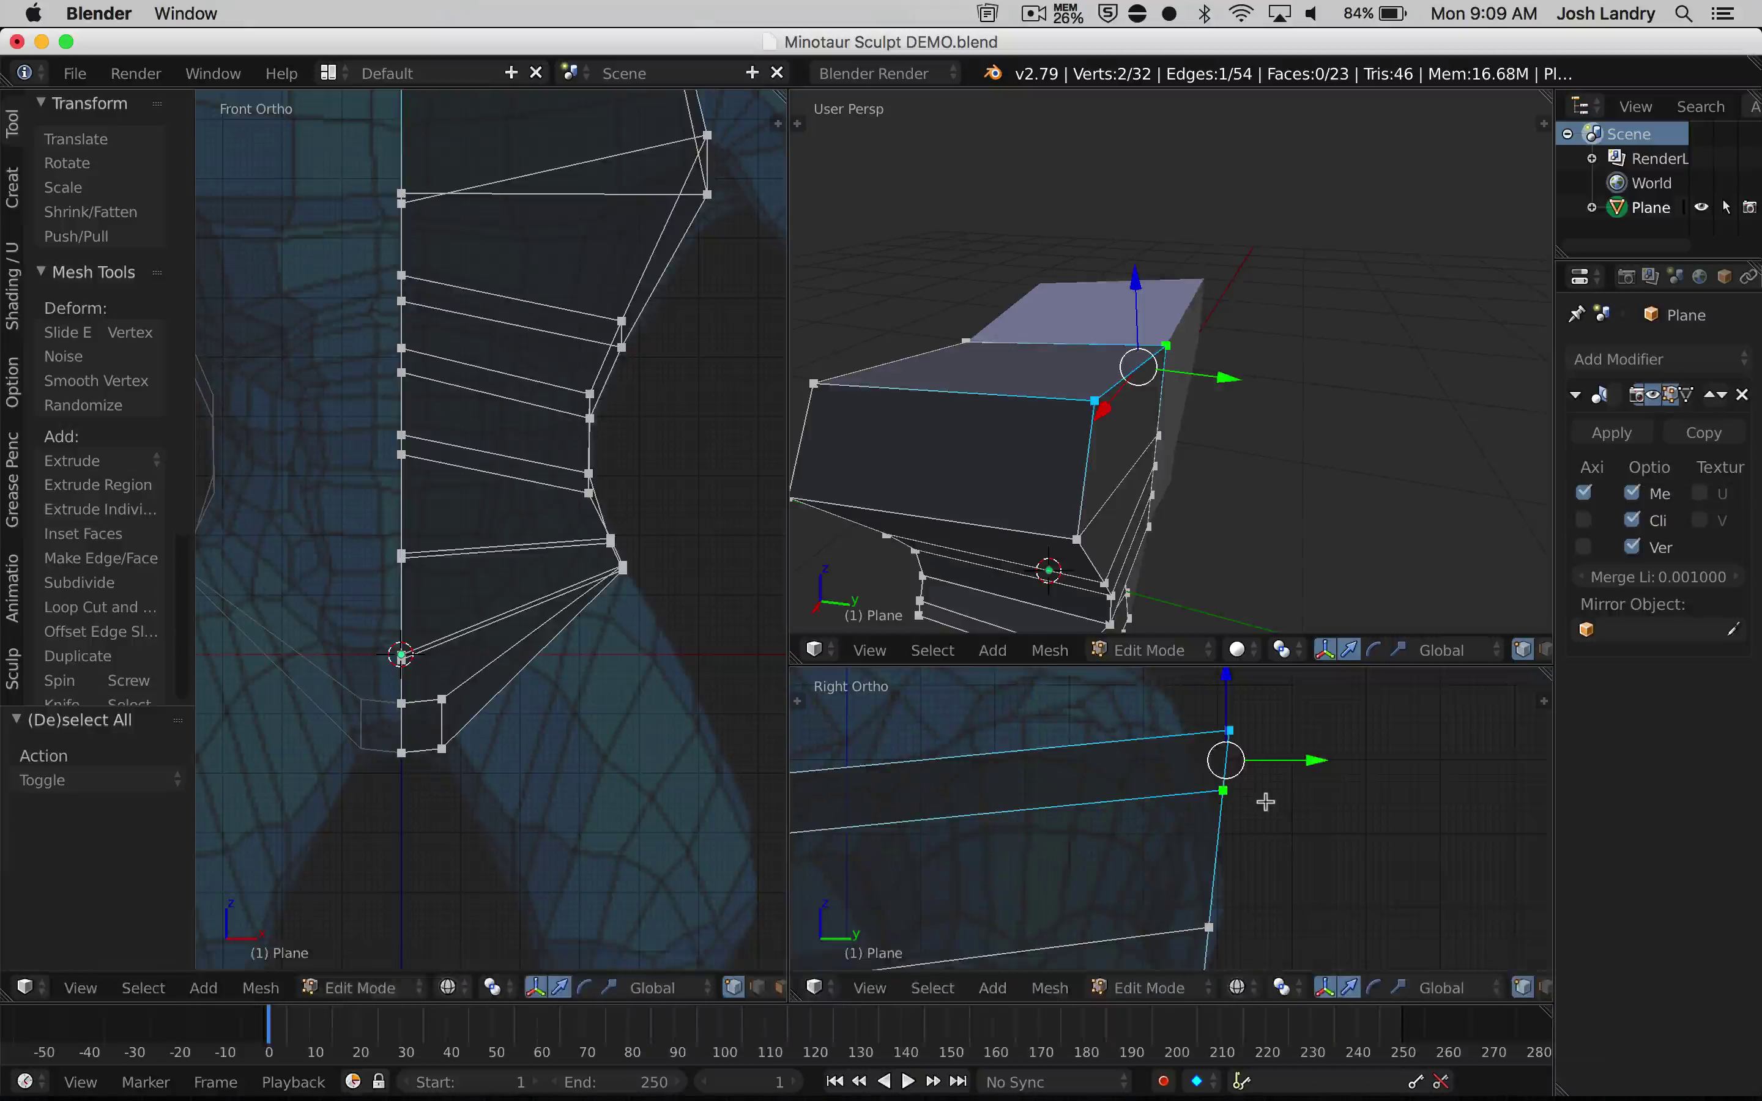
pyautogui.press('g')
pyautogui.click(1207, 841)
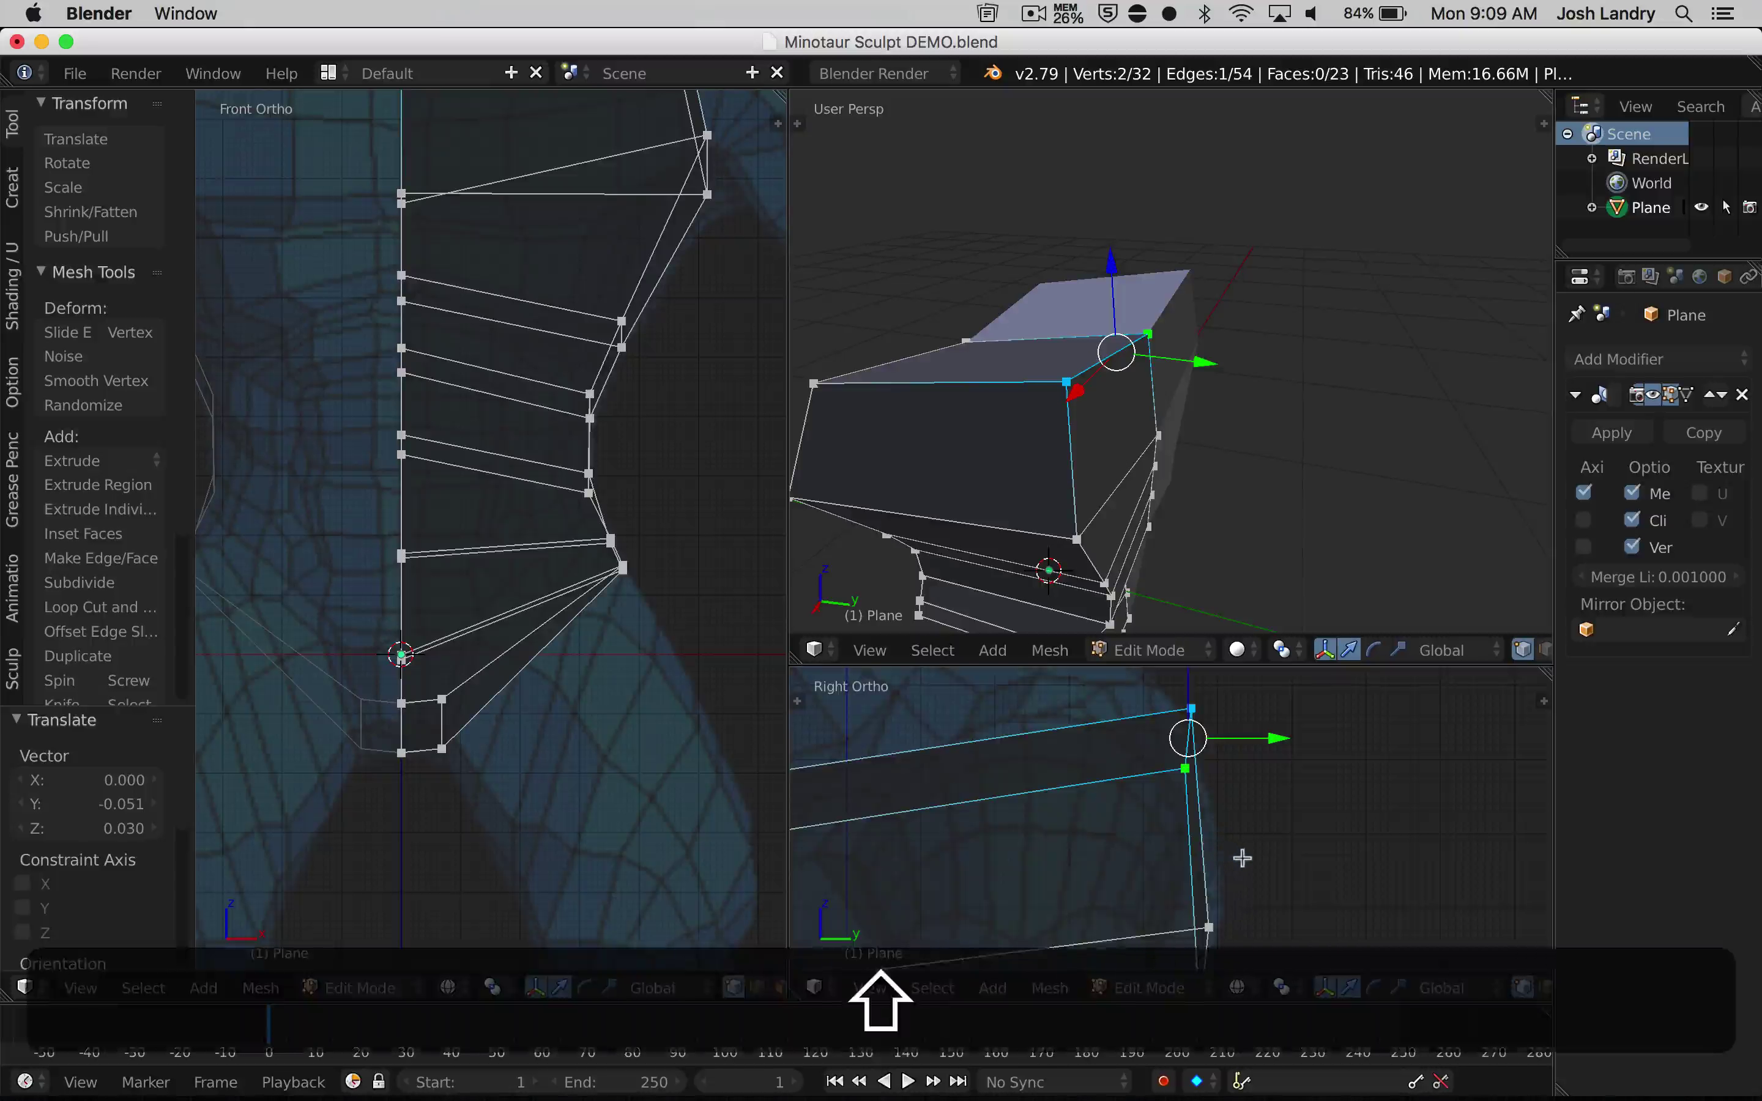
# Select the two back vertices of the chest edge below, move them up and outward toward the side reference's back outline, and clear the selection
pyautogui.keyDown('shift'); pyautogui.moveTo(1243, 858); pyautogui.dragTo(1244, 748, button='middle'); pyautogui.keyUp('shift')
pyautogui.rightClick(1077, 539)
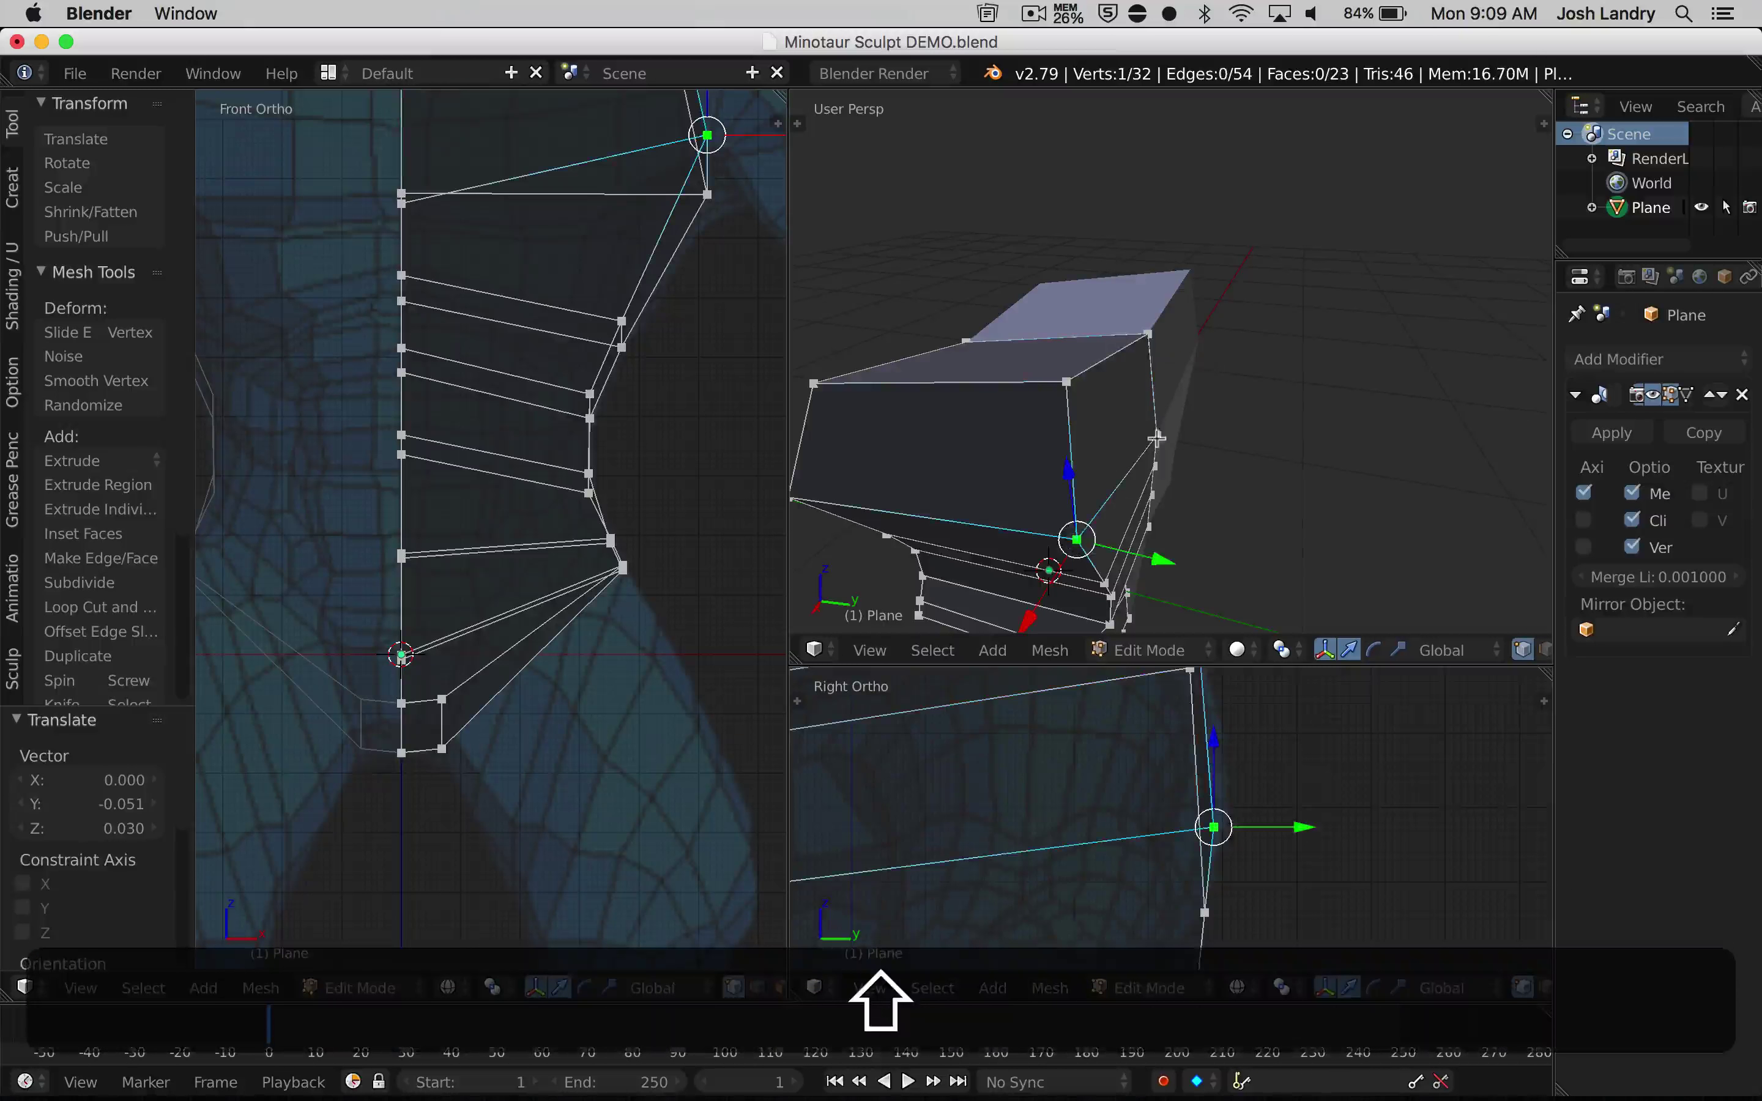
pyautogui.keyDown('shift'); pyautogui.rightClick(1157, 436); pyautogui.keyUp('shift')
pyautogui.moveTo(1186, 515); pyautogui.dragTo(1136, 488, button='middle')
pyautogui.keyDown('shift'); pyautogui.scroll(-2, 1291, 866); pyautogui.keyUp('shift')
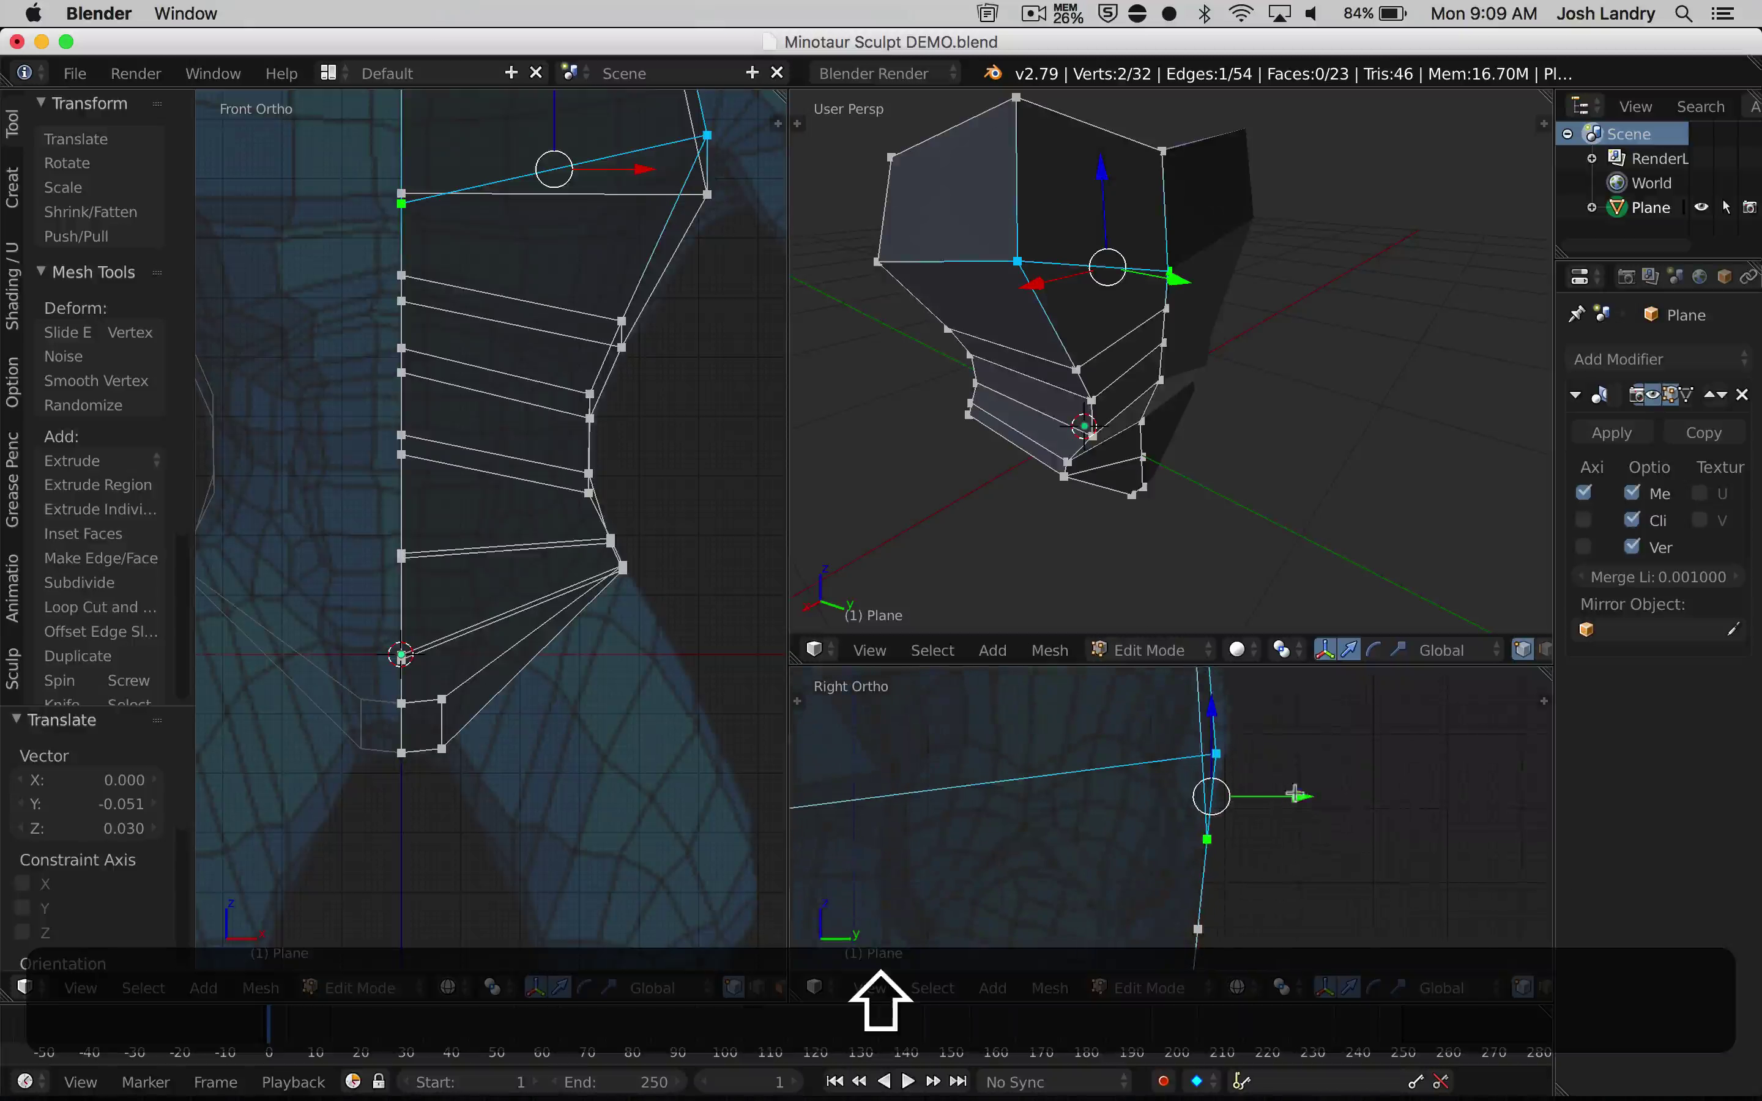
pyautogui.moveTo(1278, 662); pyautogui.dragTo(1271, 481)
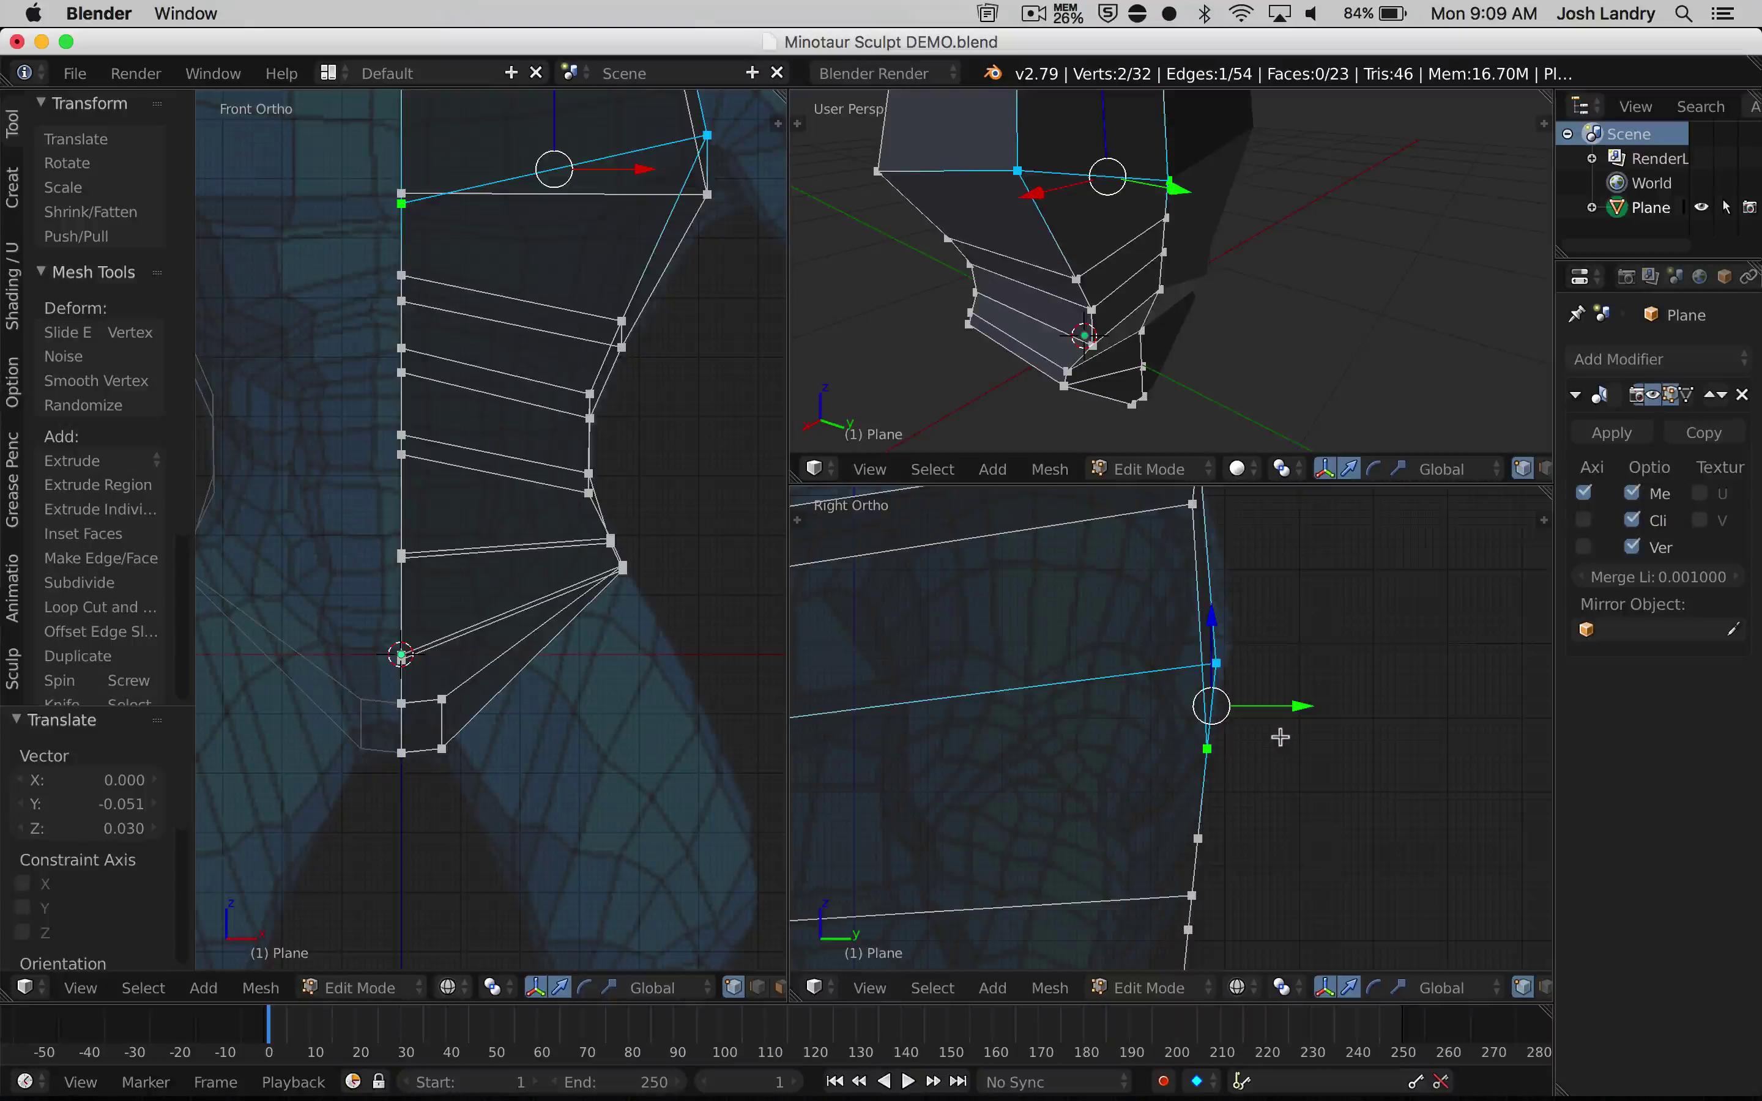
pyautogui.press('g')
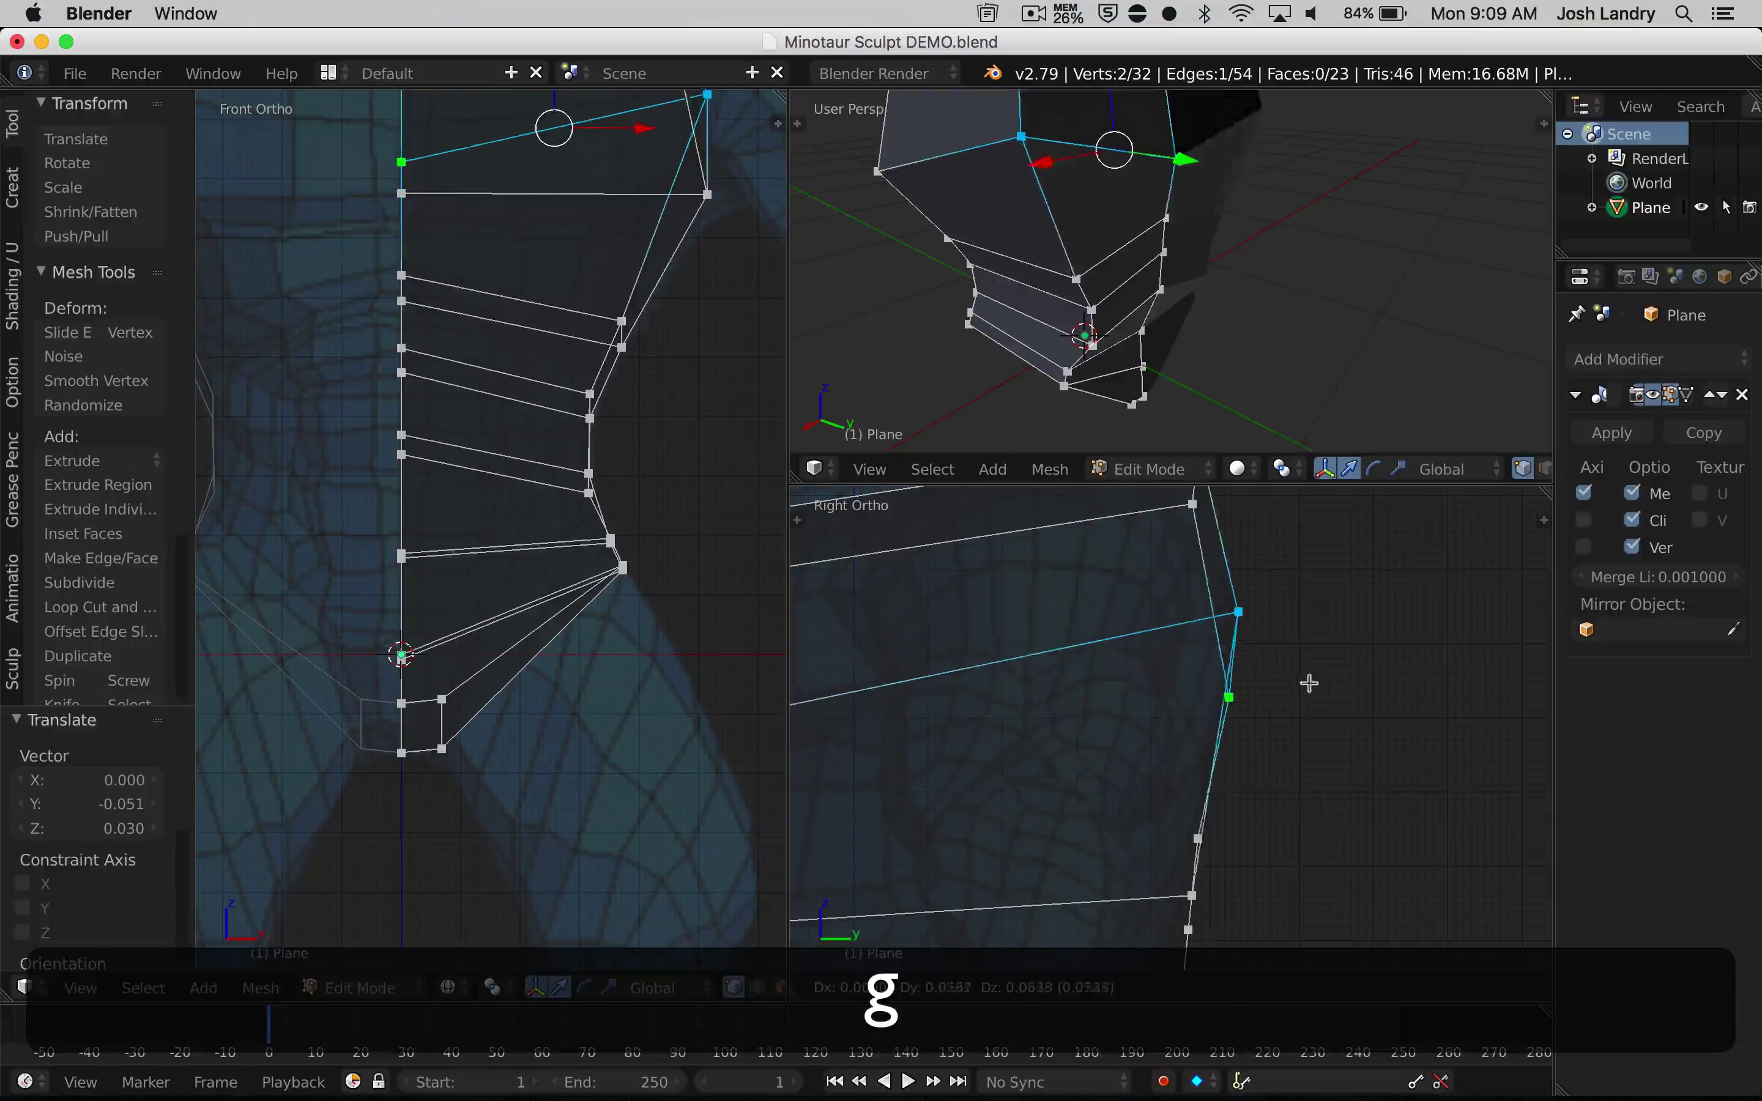
pyautogui.click(1308, 680)
pyautogui.press('a')
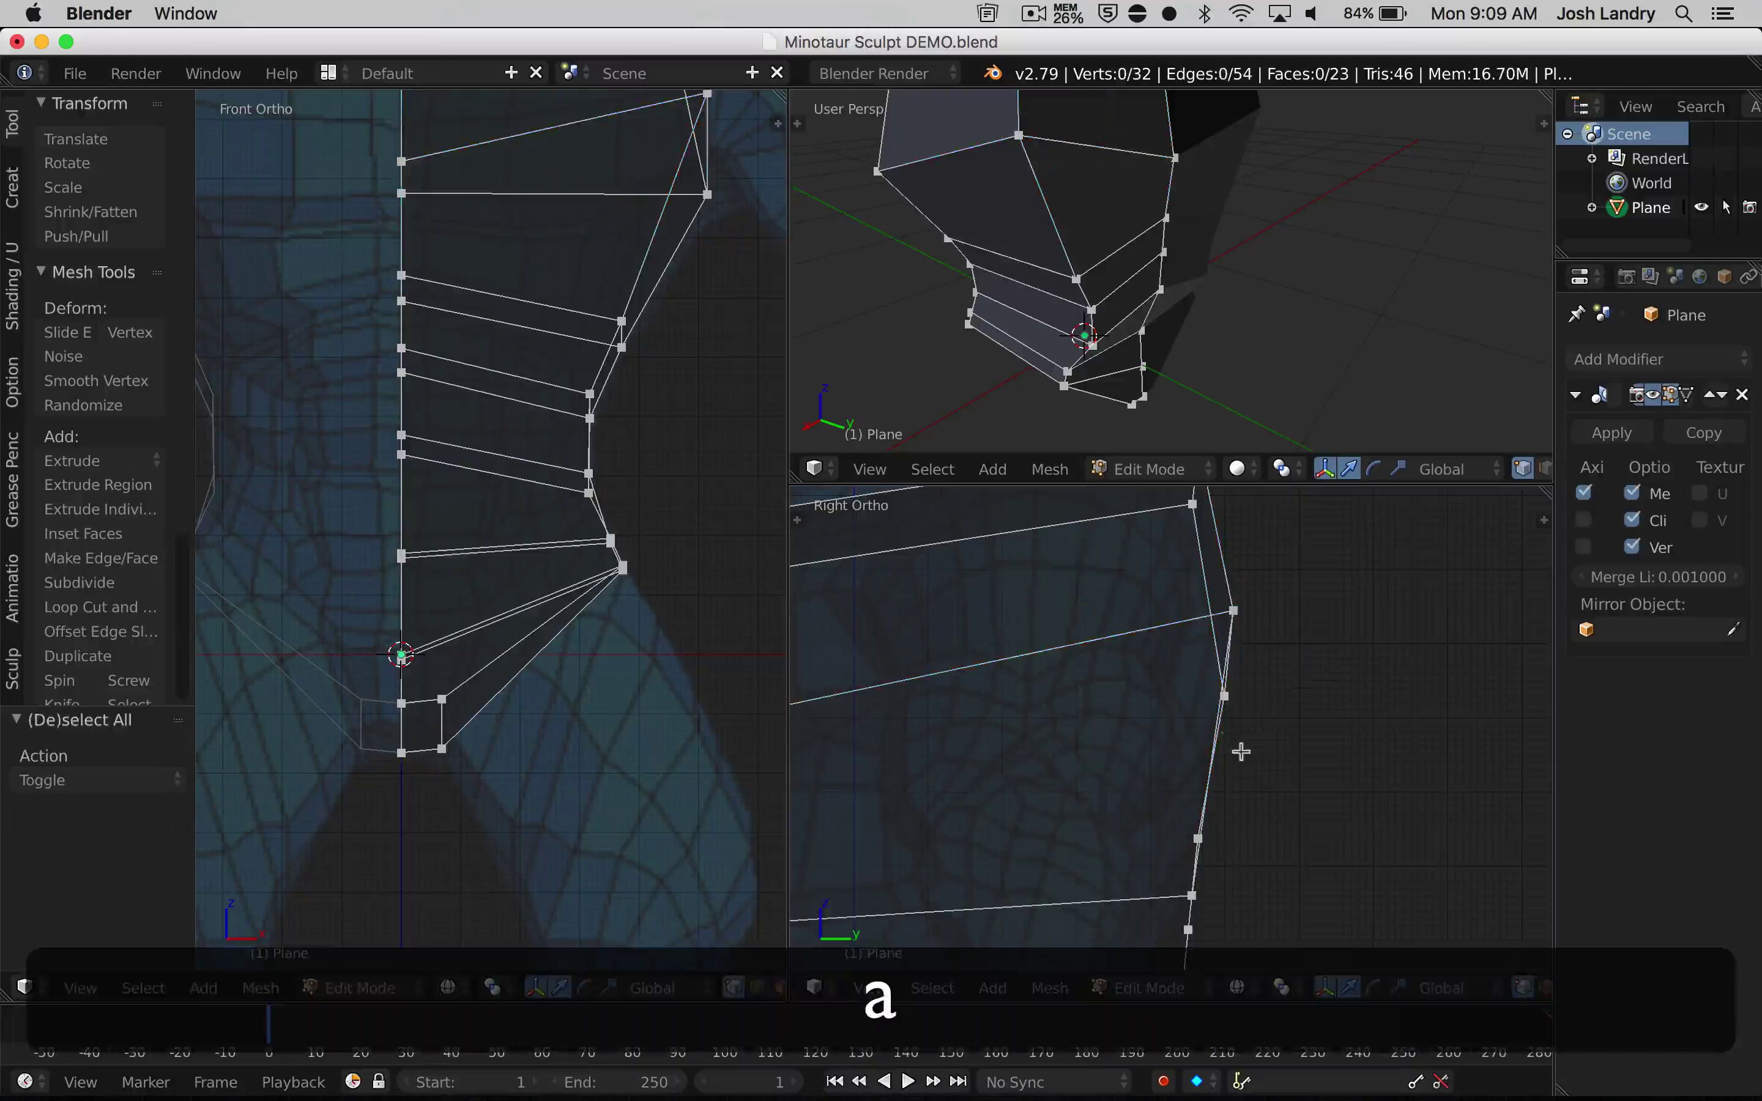
# Select the two back vertices of the edge below the chest and move them by about Y -0.018, Z 0.007 in the side view
pyautogui.rightClick(1075, 280)
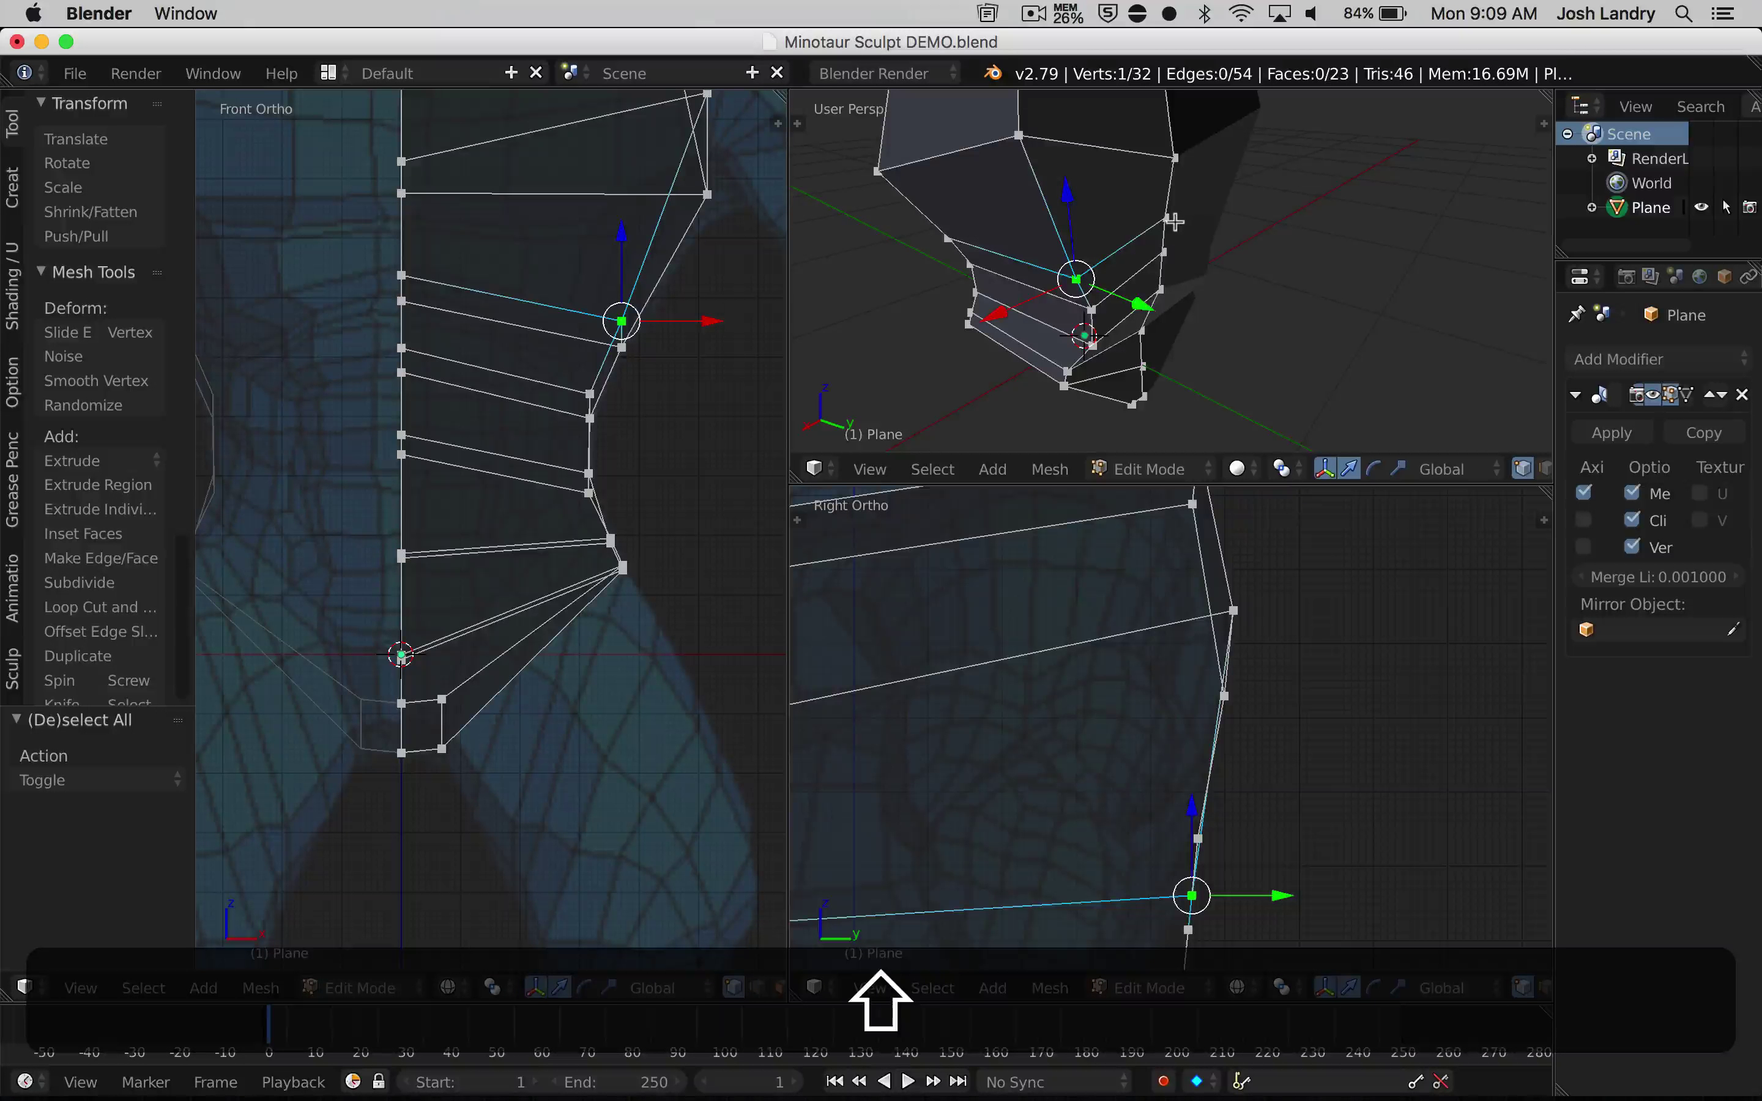
pyautogui.keyDown('shift'); pyautogui.rightClick(1172, 220); pyautogui.keyUp('shift')
pyautogui.keyDown('shift'); pyautogui.scroll(-5, 1230, 728); pyautogui.keyUp('shift')
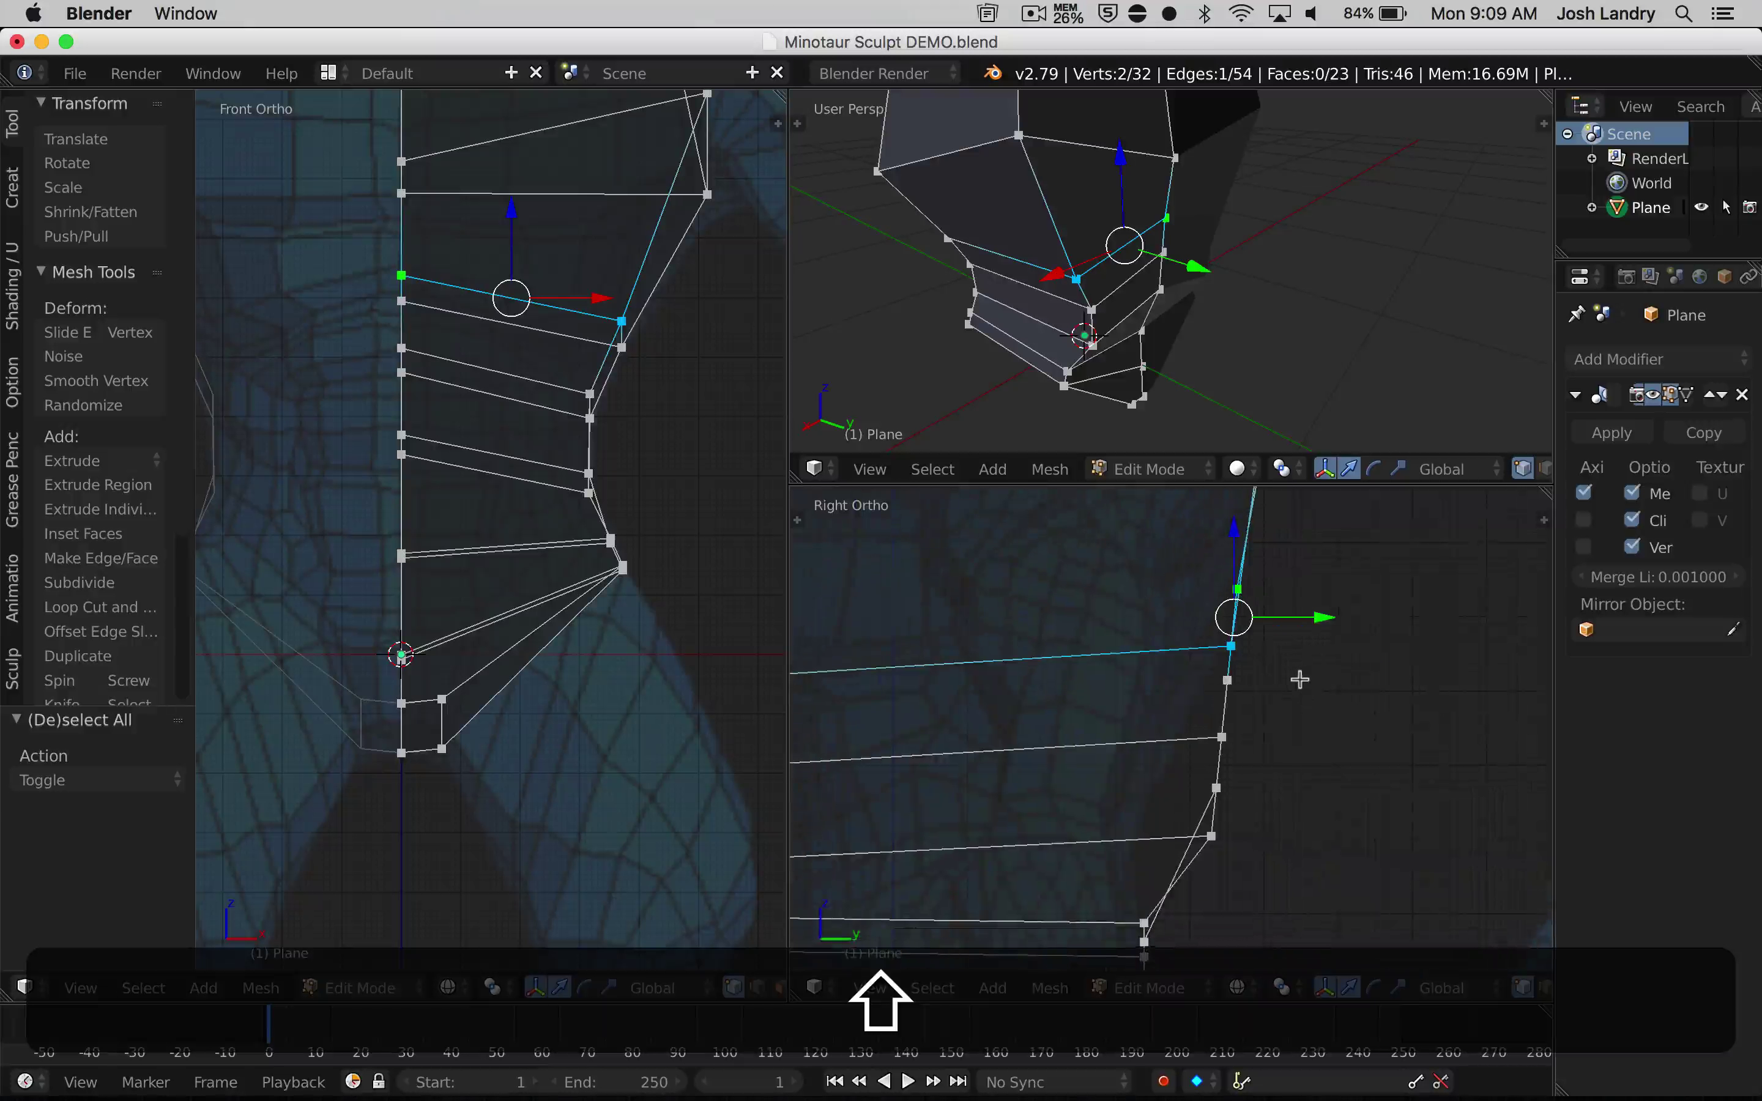
pyautogui.press('g')
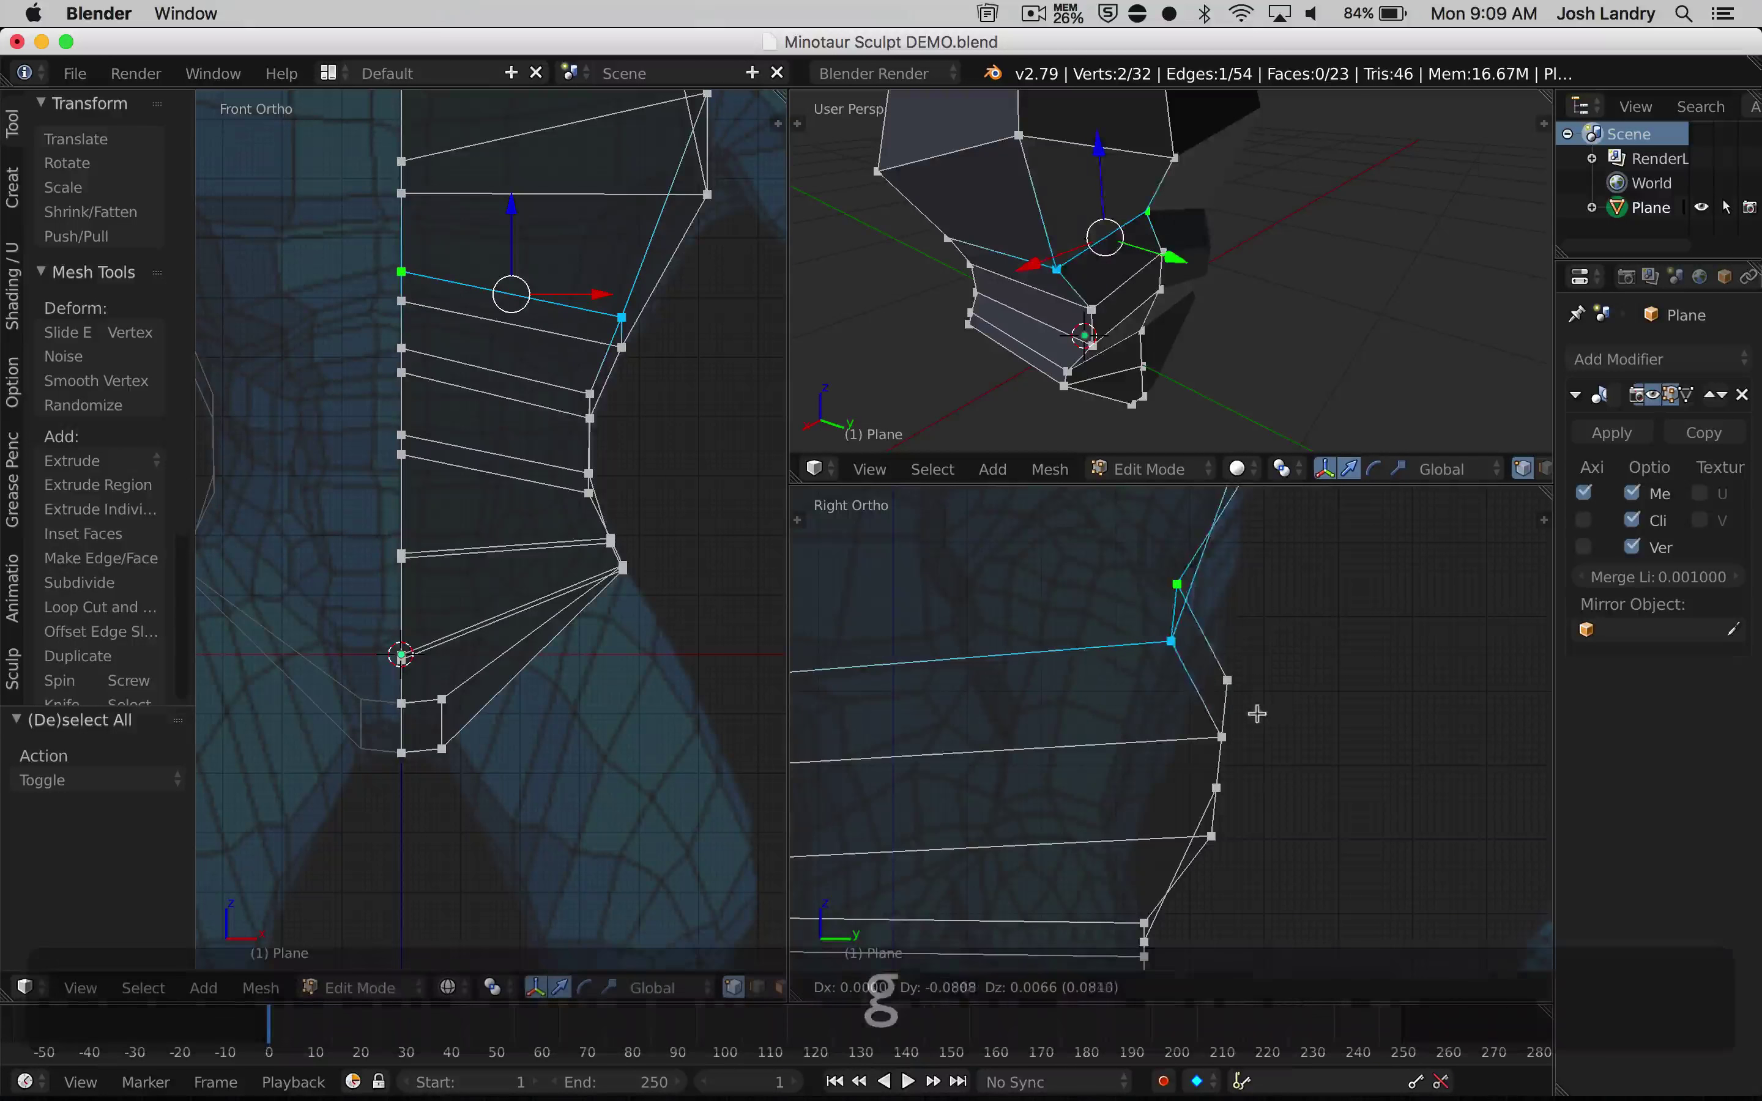
pyautogui.click(1302, 712)
# Select the two back vertices of the waist edge below, move them by about Y -0.054, Z -0.003, and clear the selection
pyautogui.rightClick(1089, 313)
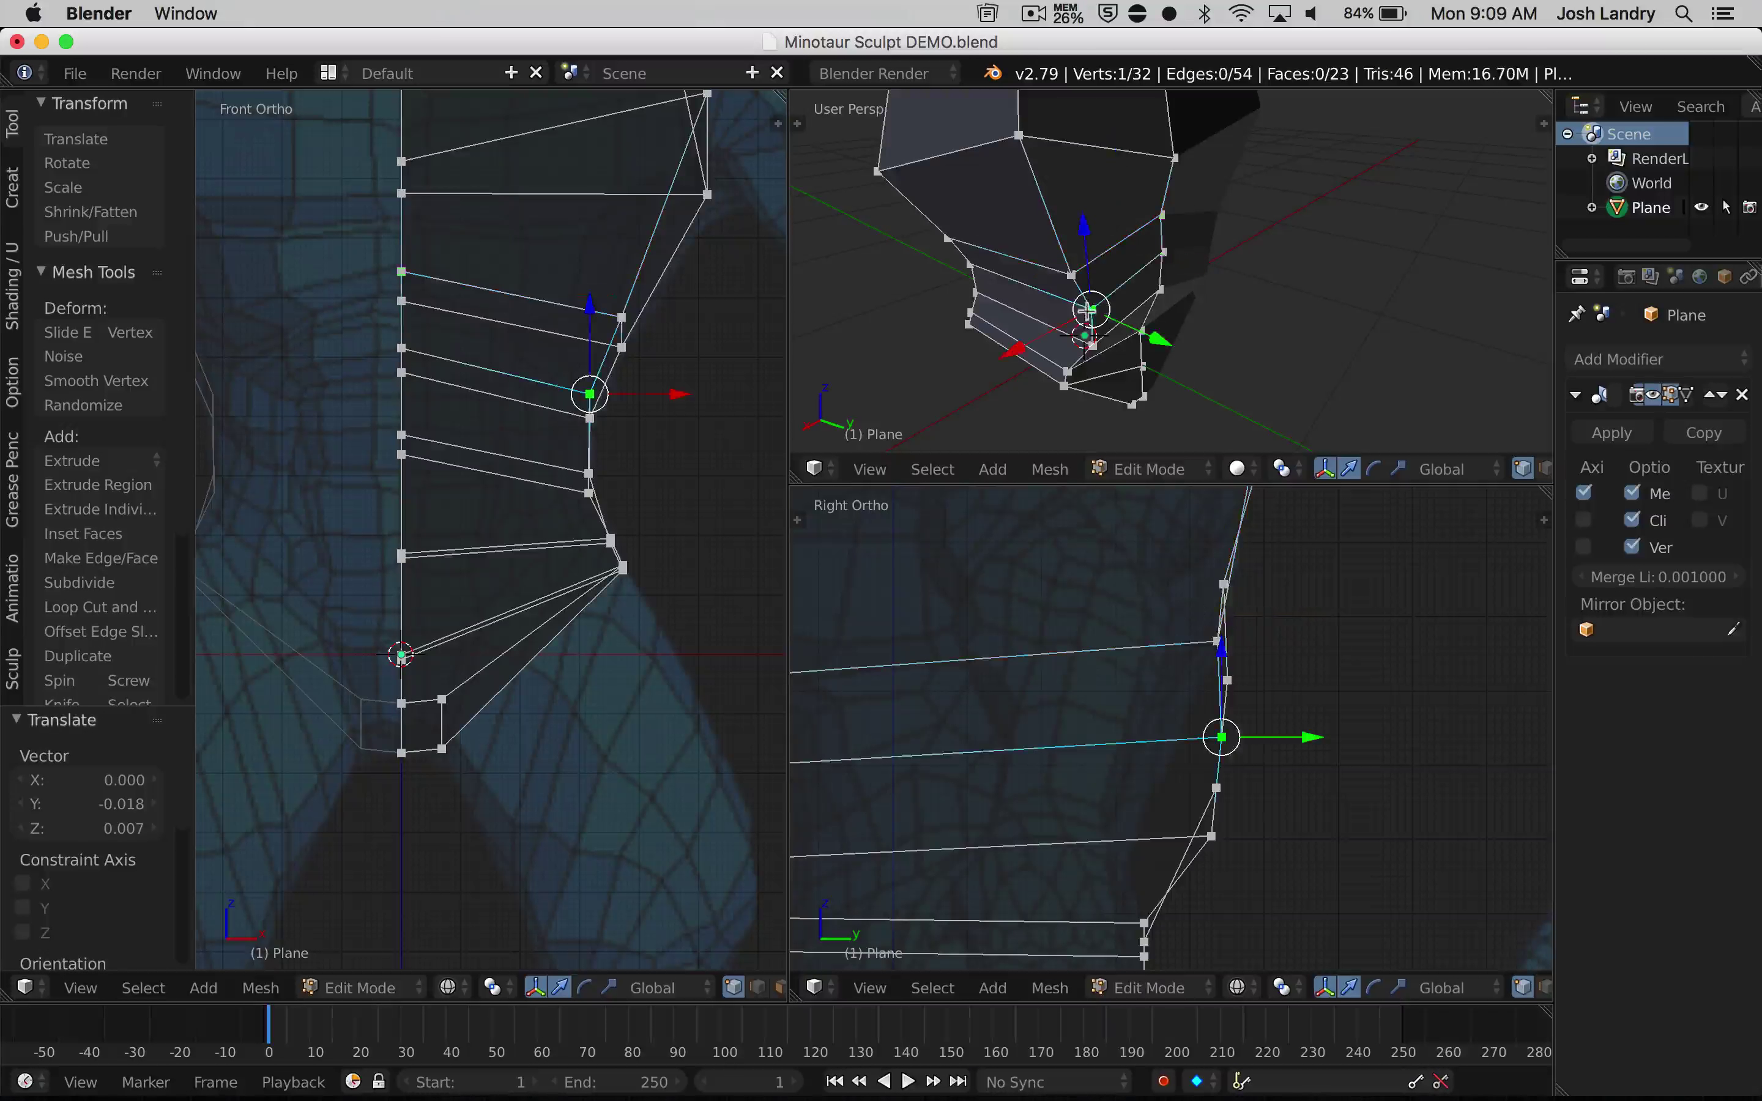
pyautogui.keyDown('shift'); pyautogui.rightClick(1163, 253); pyautogui.keyUp('shift')
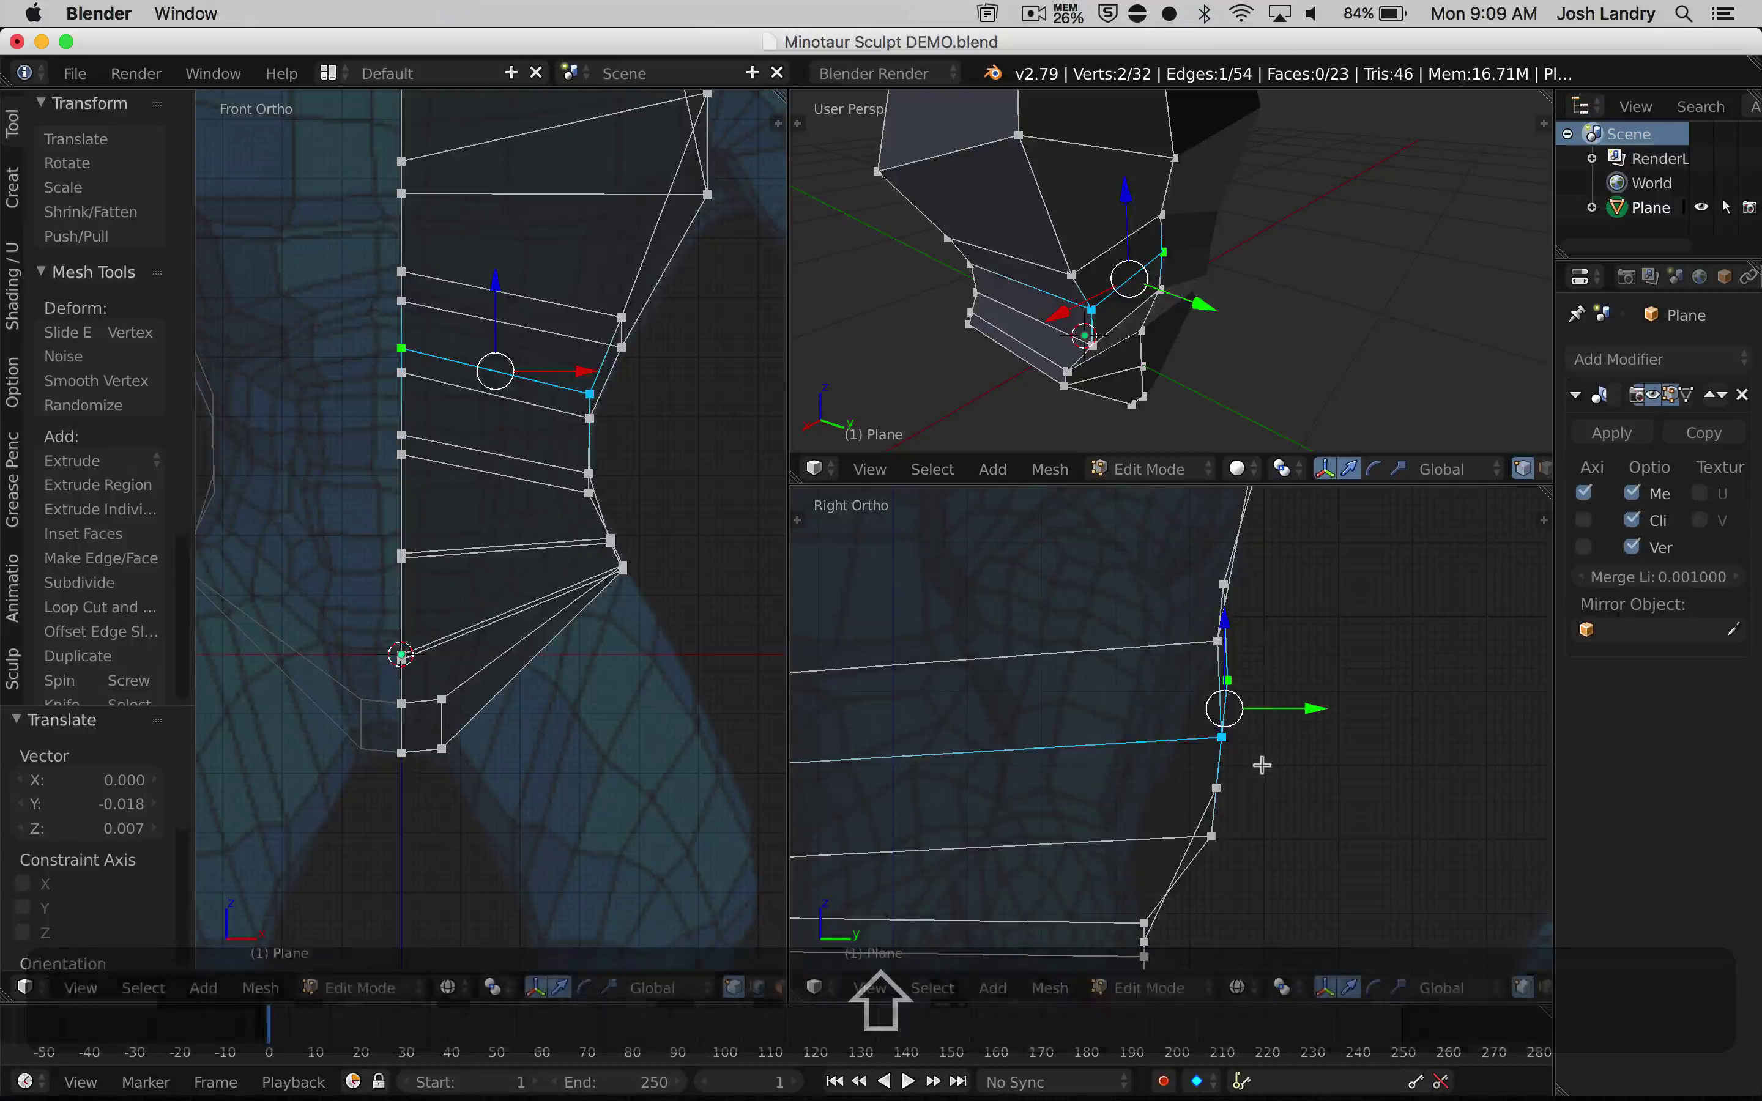
pyautogui.press('g')
pyautogui.click(1221, 768)
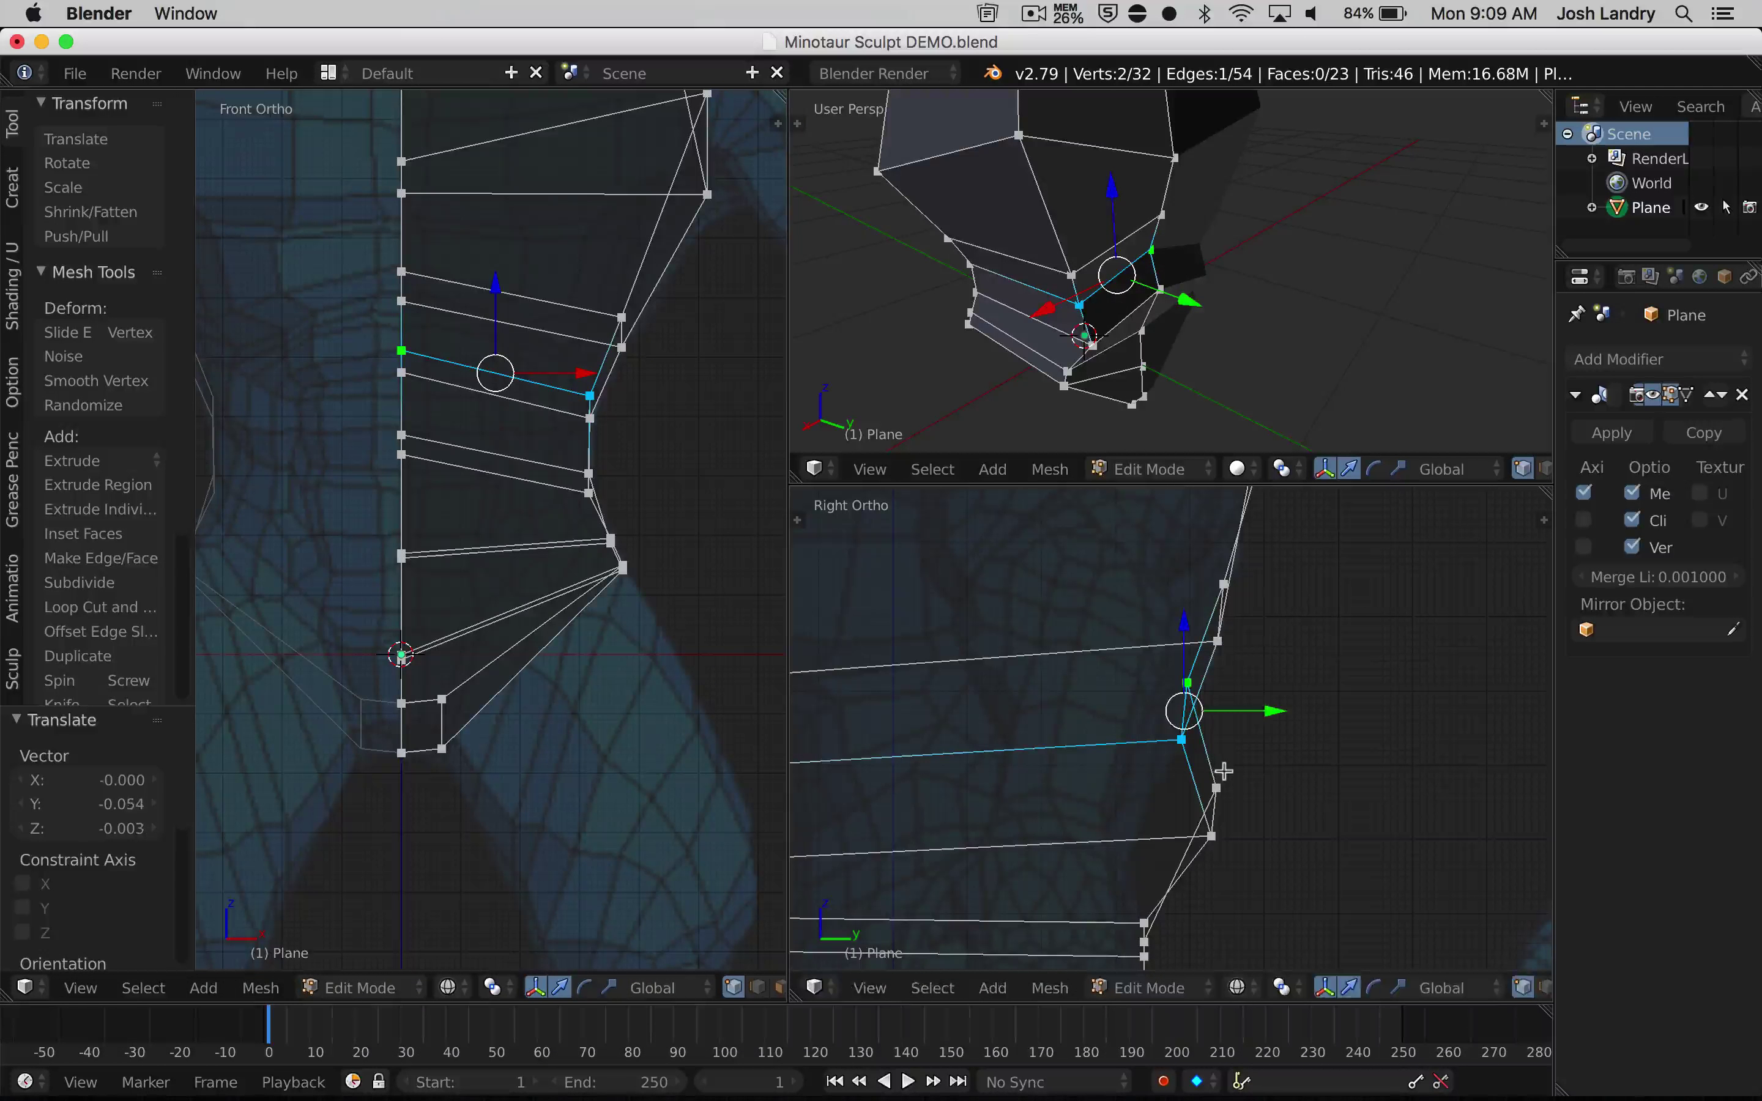
pyautogui.press('a')
# Select the two back vertices of the lower waist edge and move them by about Y -0.089, Z 0.003 in the side view
pyautogui.moveTo(1127, 345); pyautogui.dragTo(1137, 234, button='middle')
pyautogui.rightClick(1105, 321)
pyautogui.keyDown('shift'); pyautogui.rightClick(1158, 306); pyautogui.keyUp('shift')
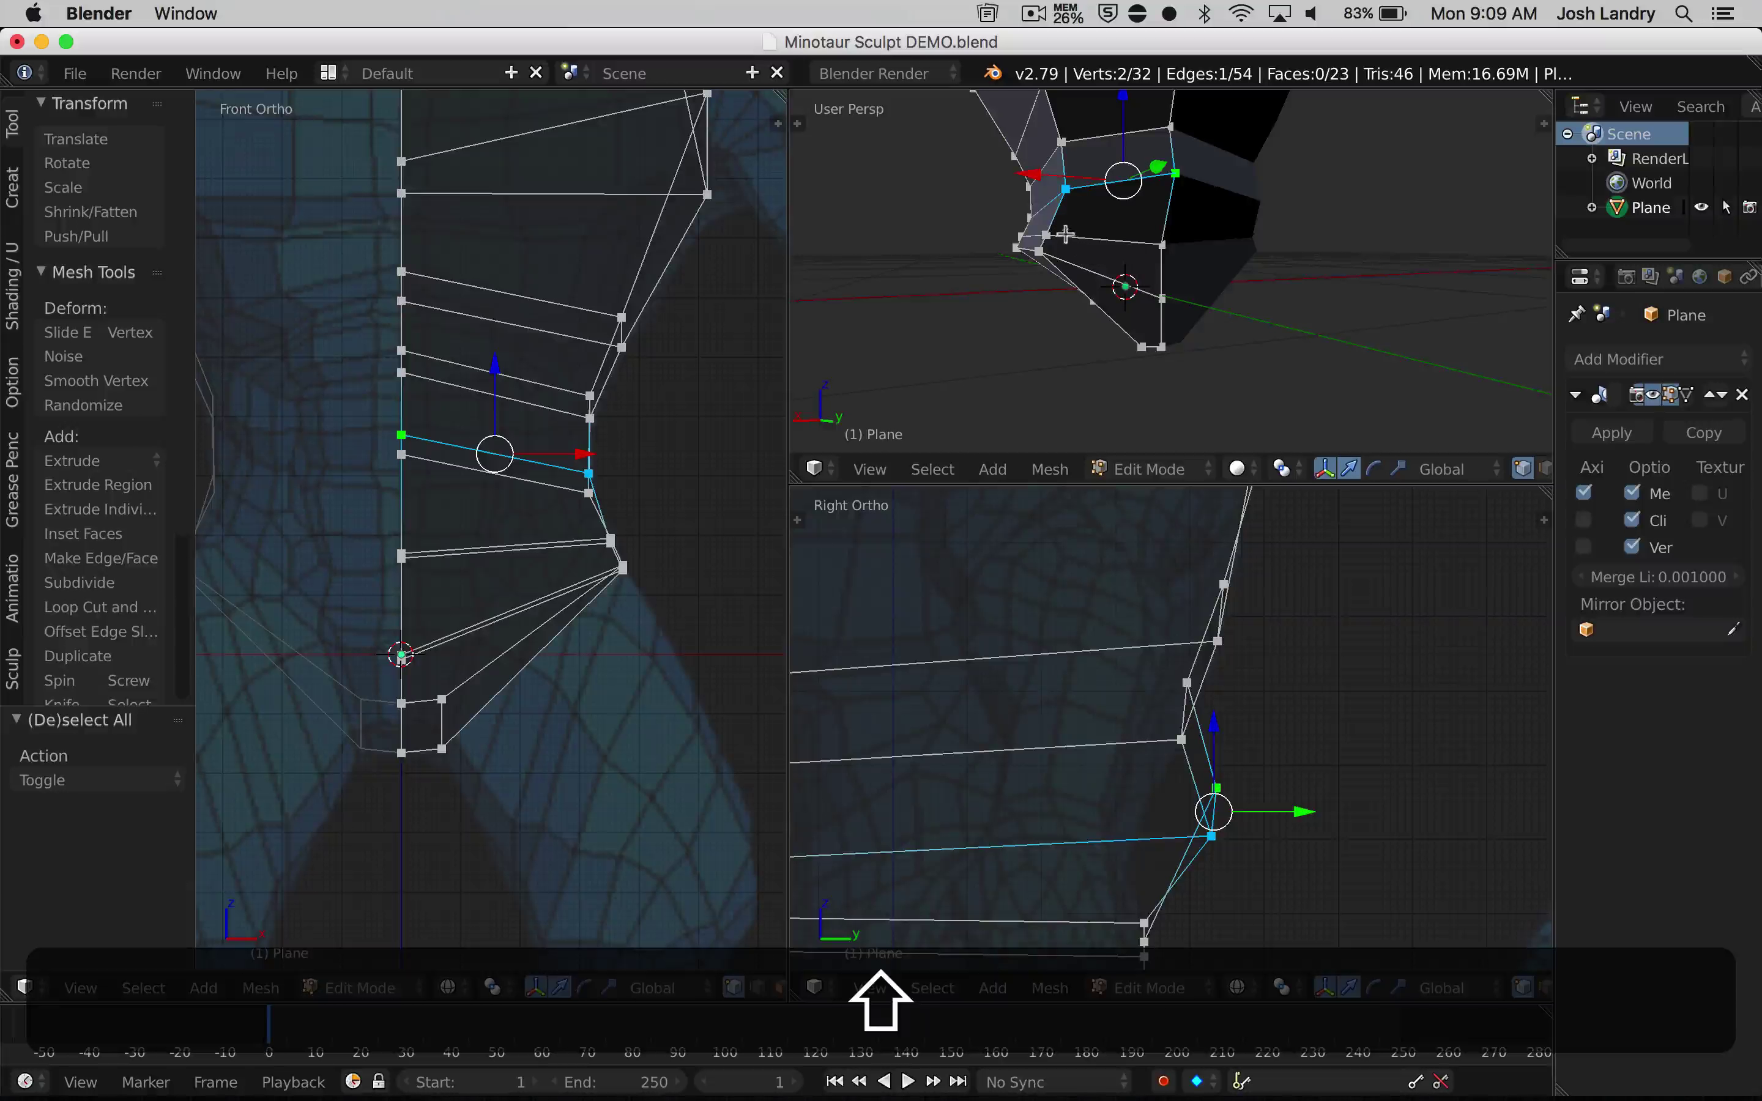
pyautogui.keyDown('shift'); pyautogui.scroll(-5, 1184, 688); pyautogui.keyUp('shift')
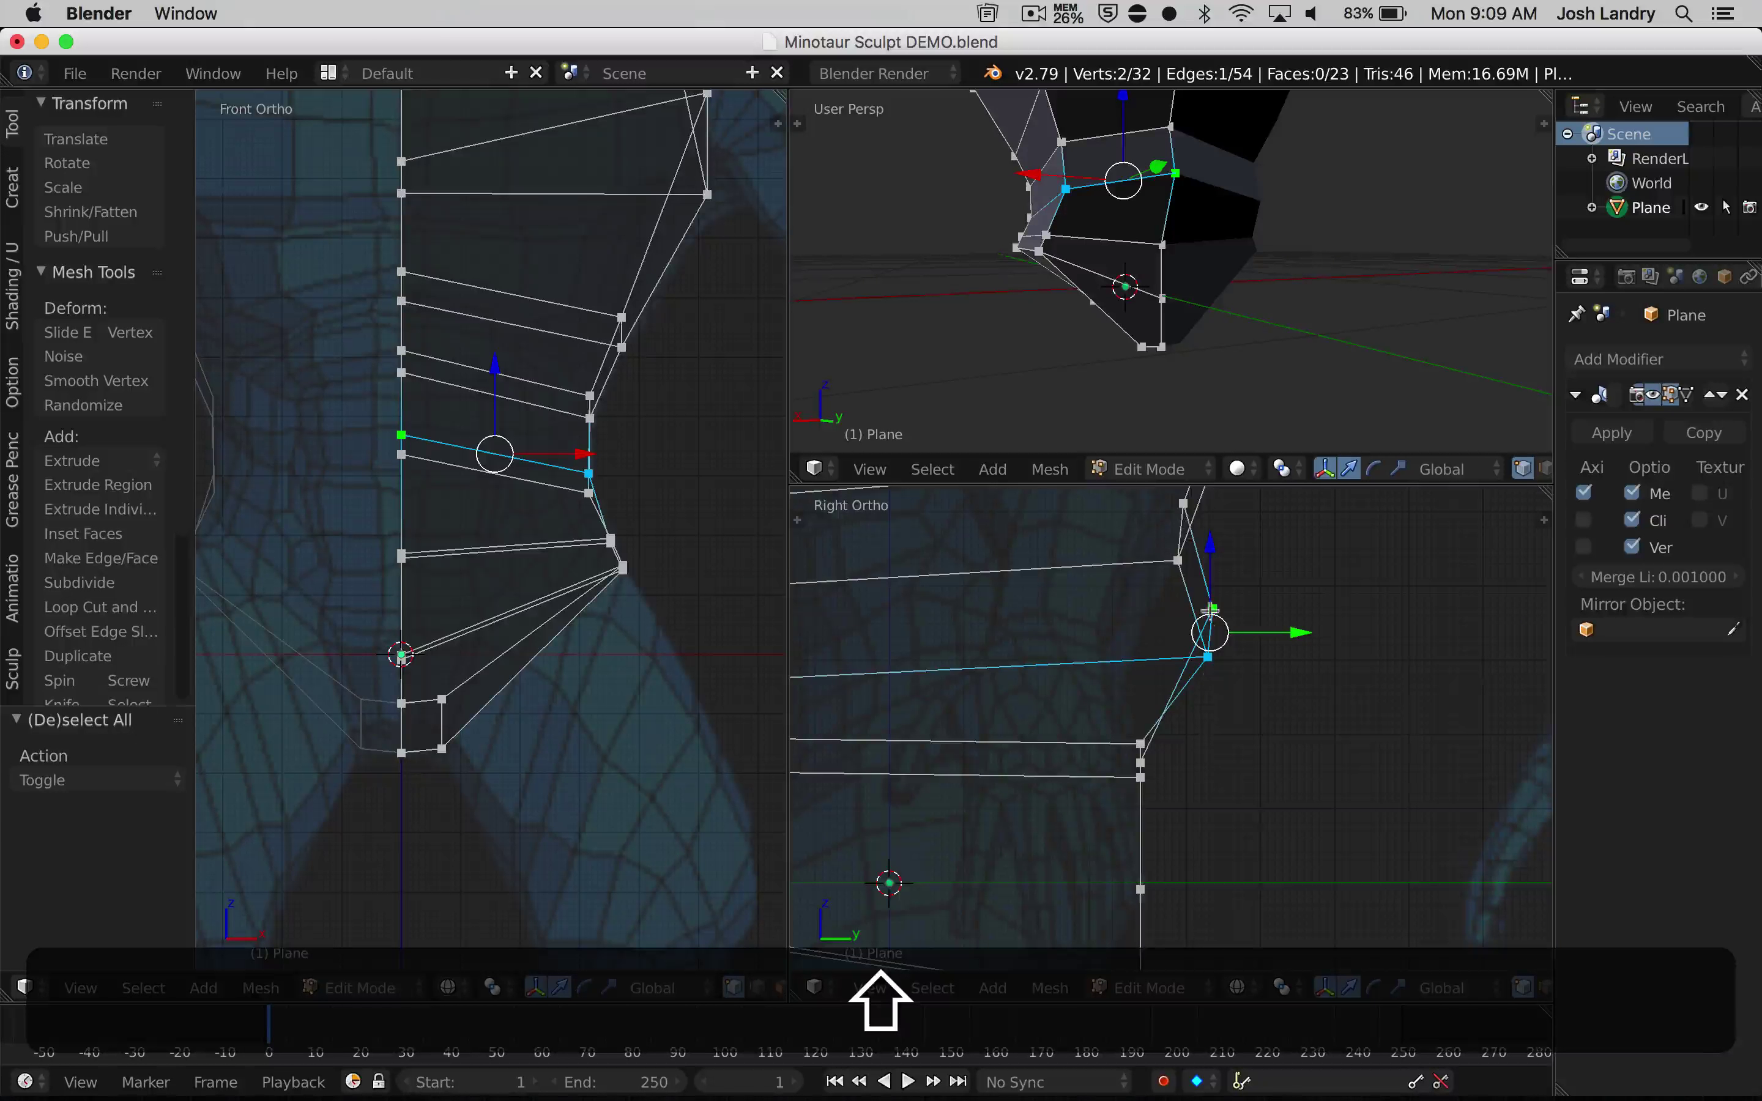
pyautogui.press('g')
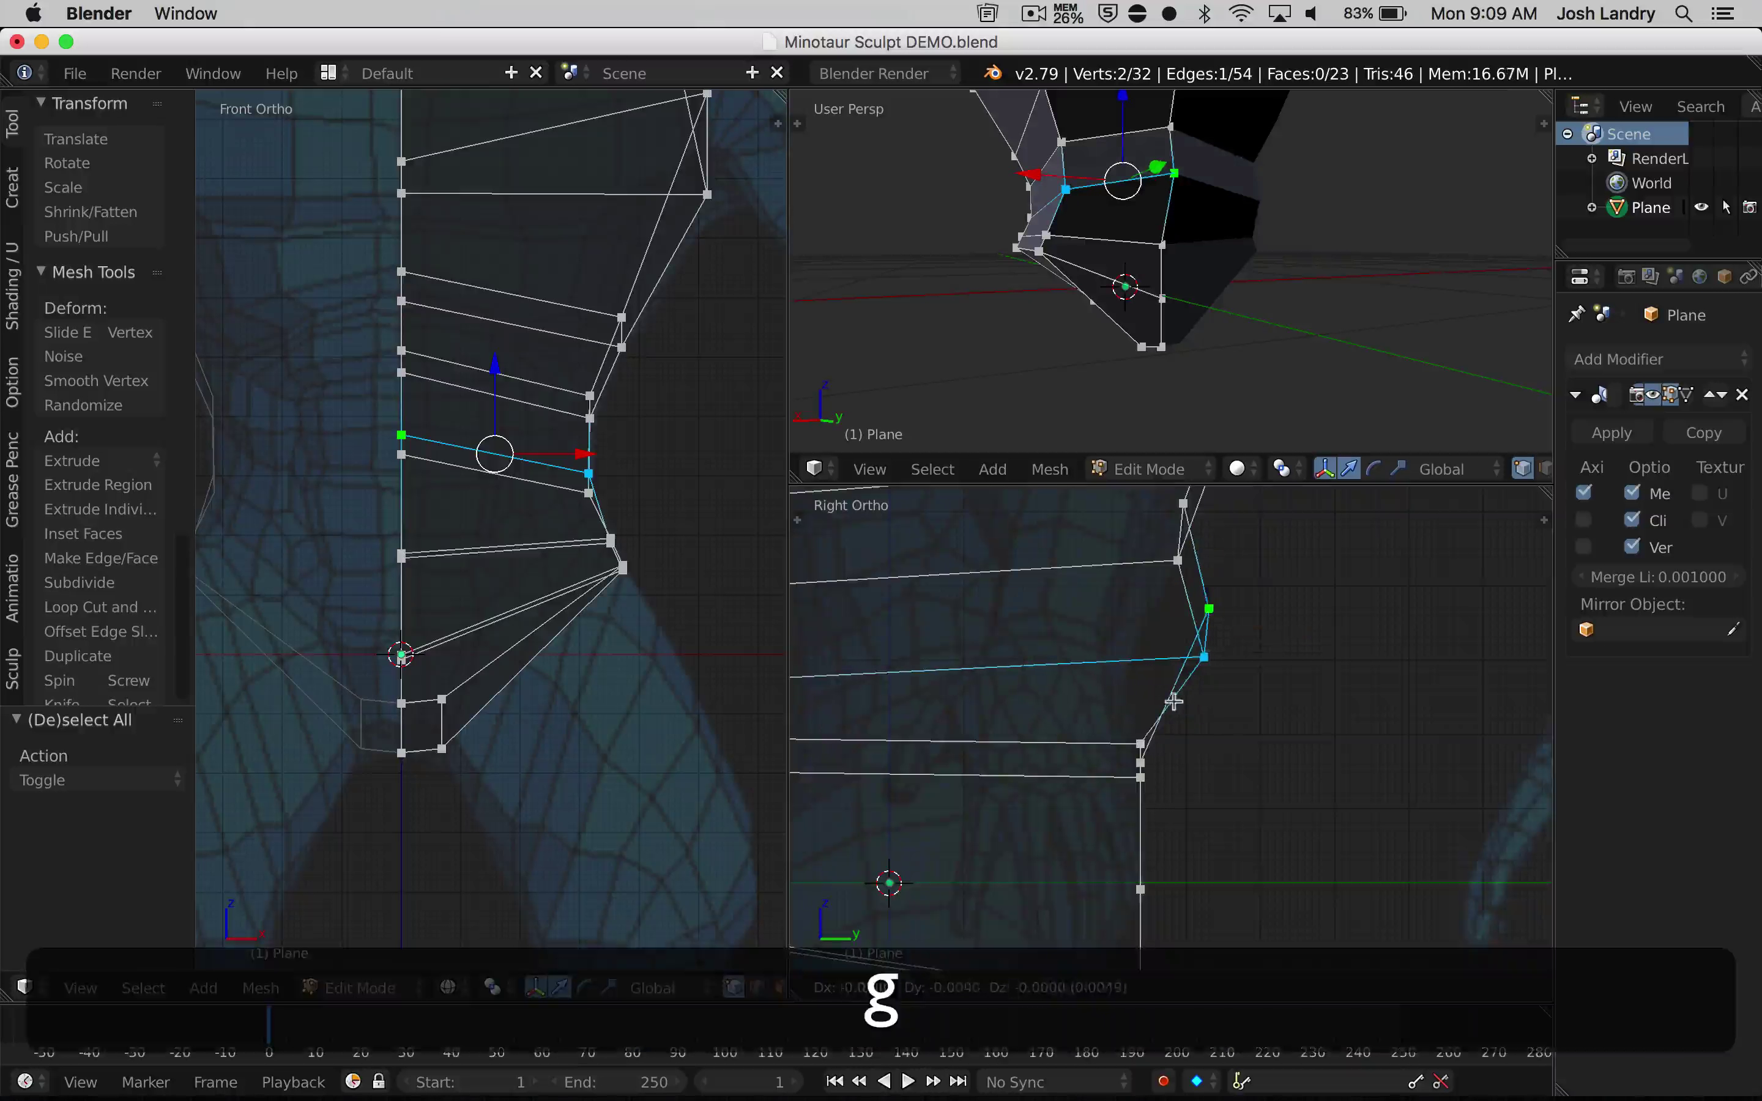
pyautogui.click(1118, 699)
# Select the two back vertices of the upper pelvis edge and move them by about Y -0.031, Z 0.016 in the side view
pyautogui.rightClick(1085, 247)
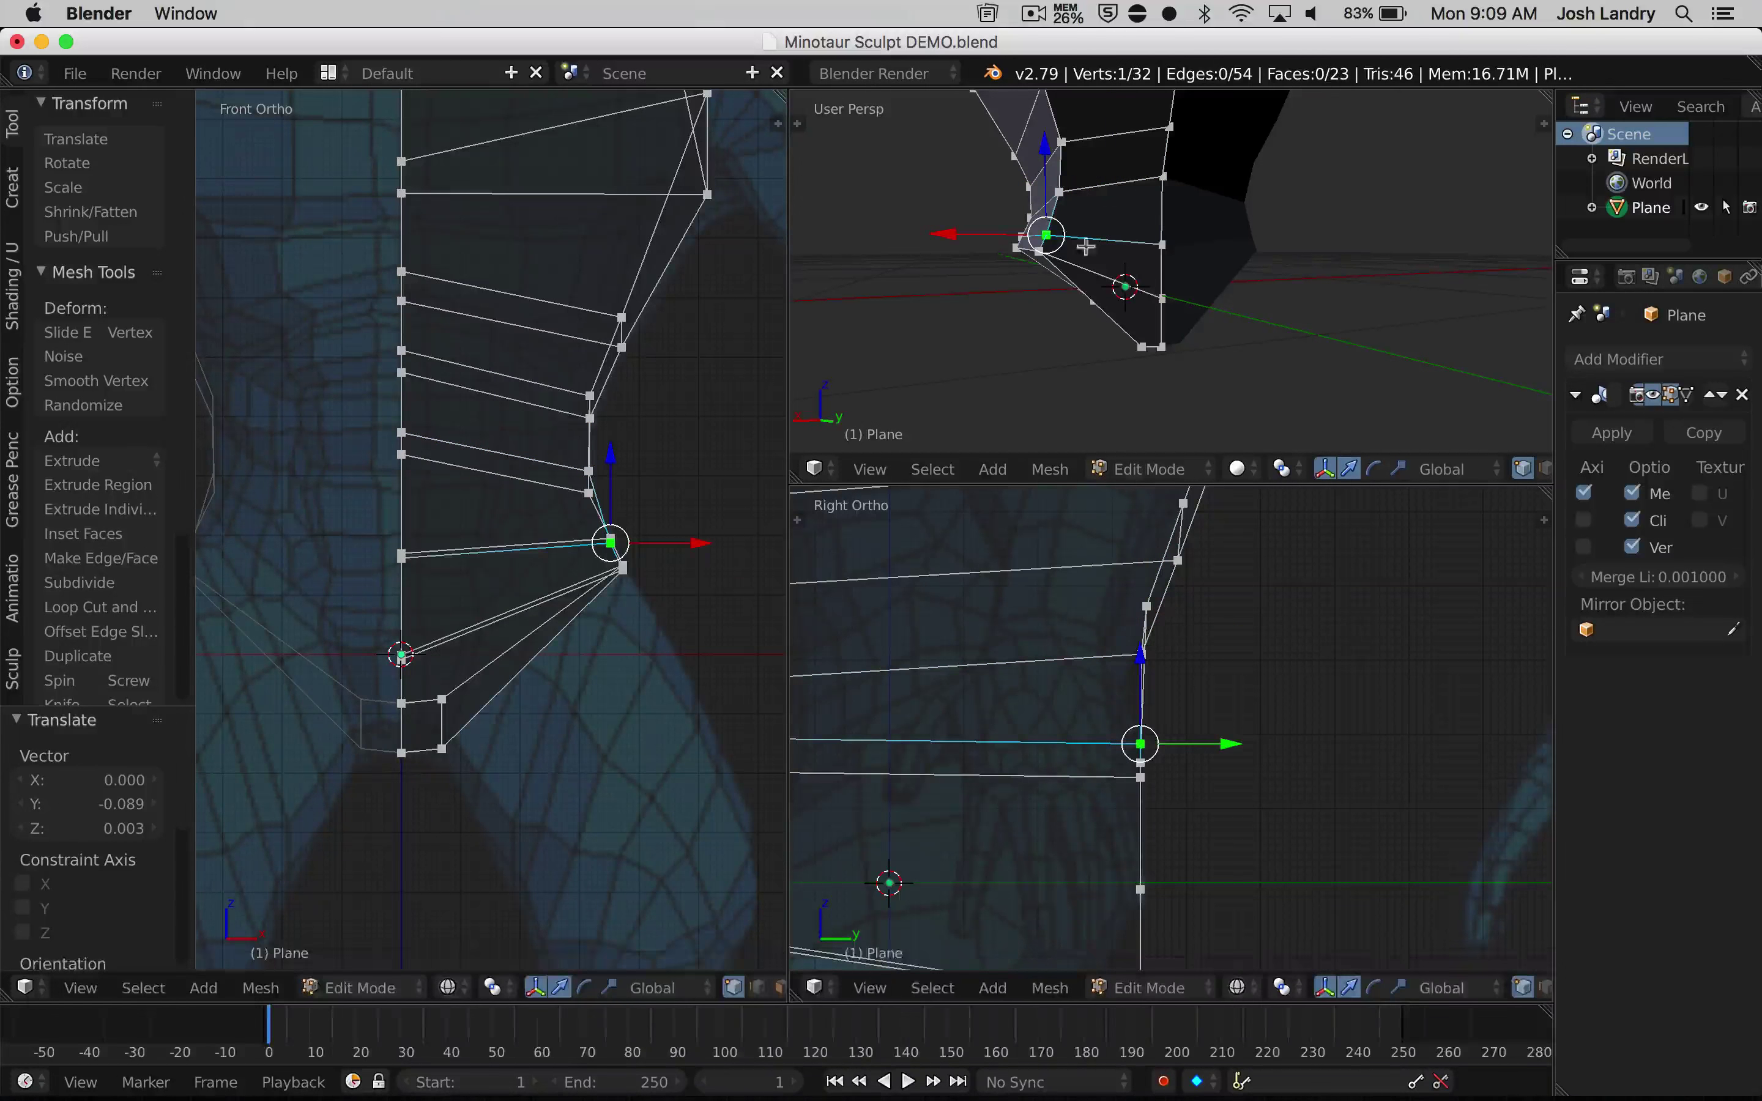
pyautogui.keyDown('shift'); pyautogui.rightClick(1161, 245); pyautogui.keyUp('shift')
pyautogui.scroll(-3, 1213, 649)
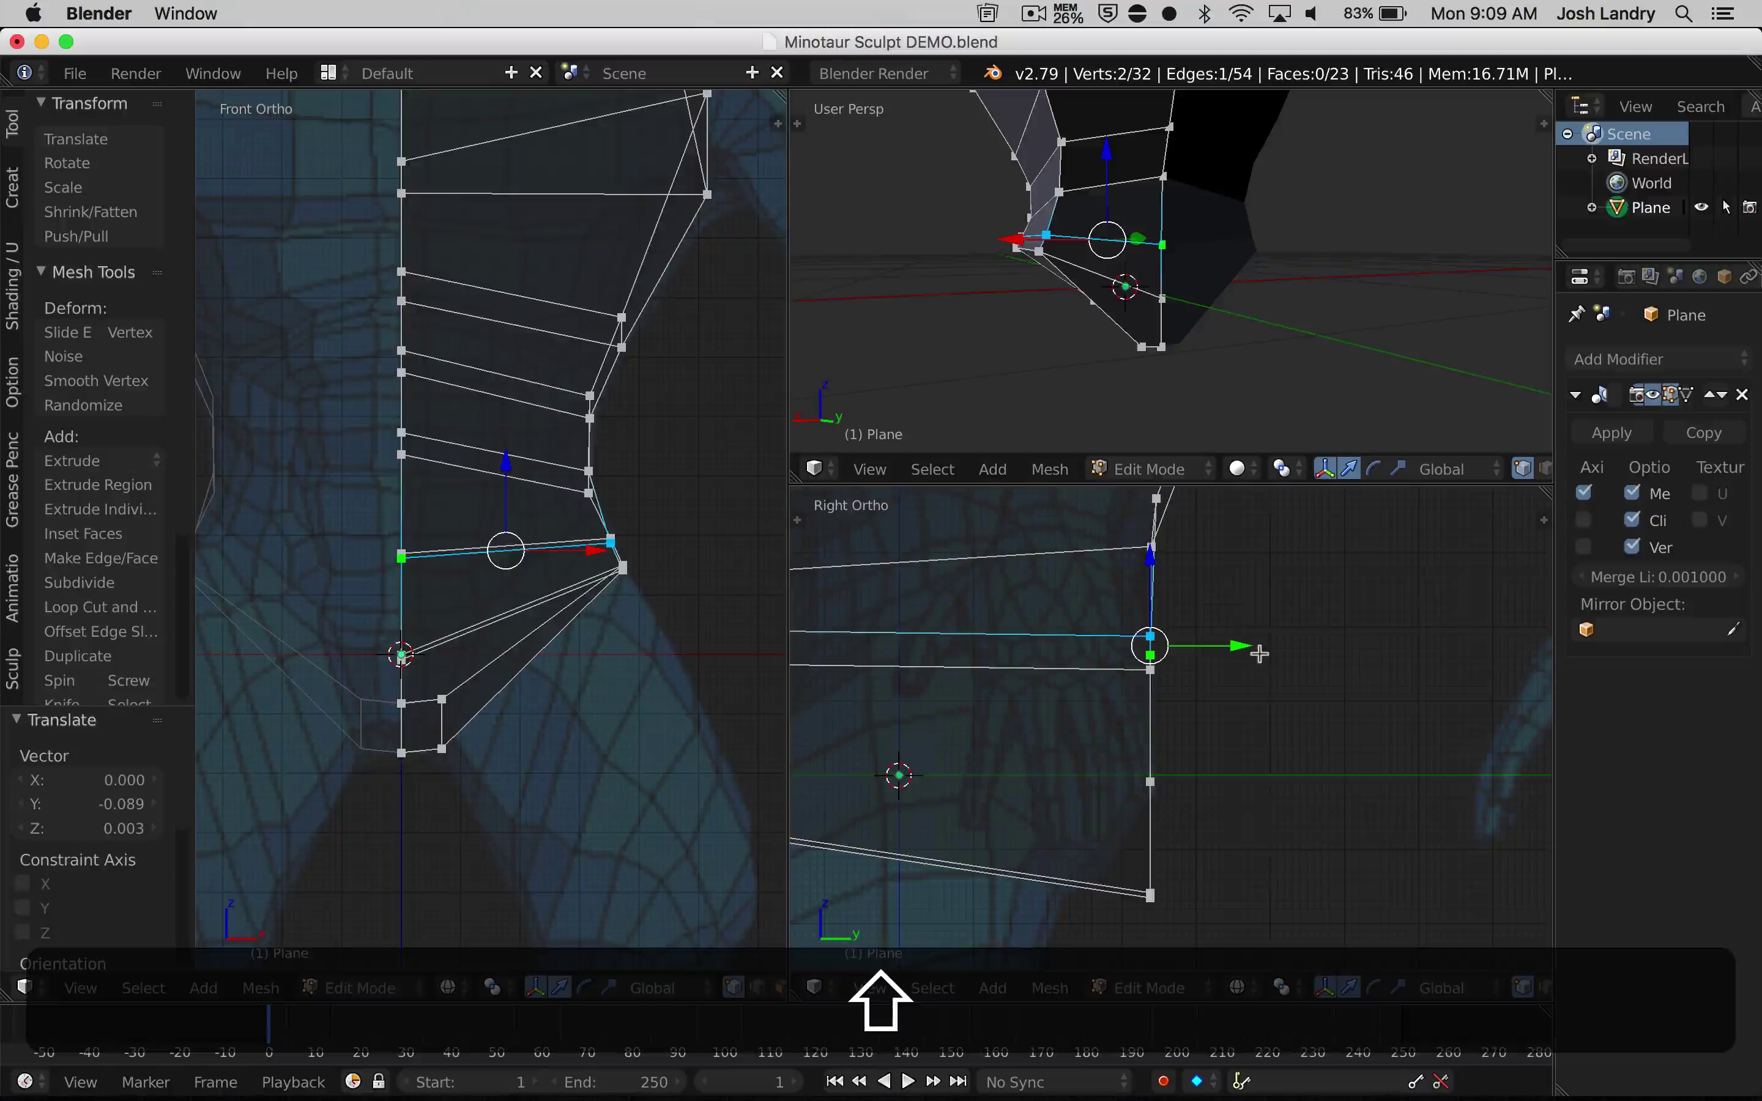
pyautogui.press('g')
pyautogui.click(1234, 746)
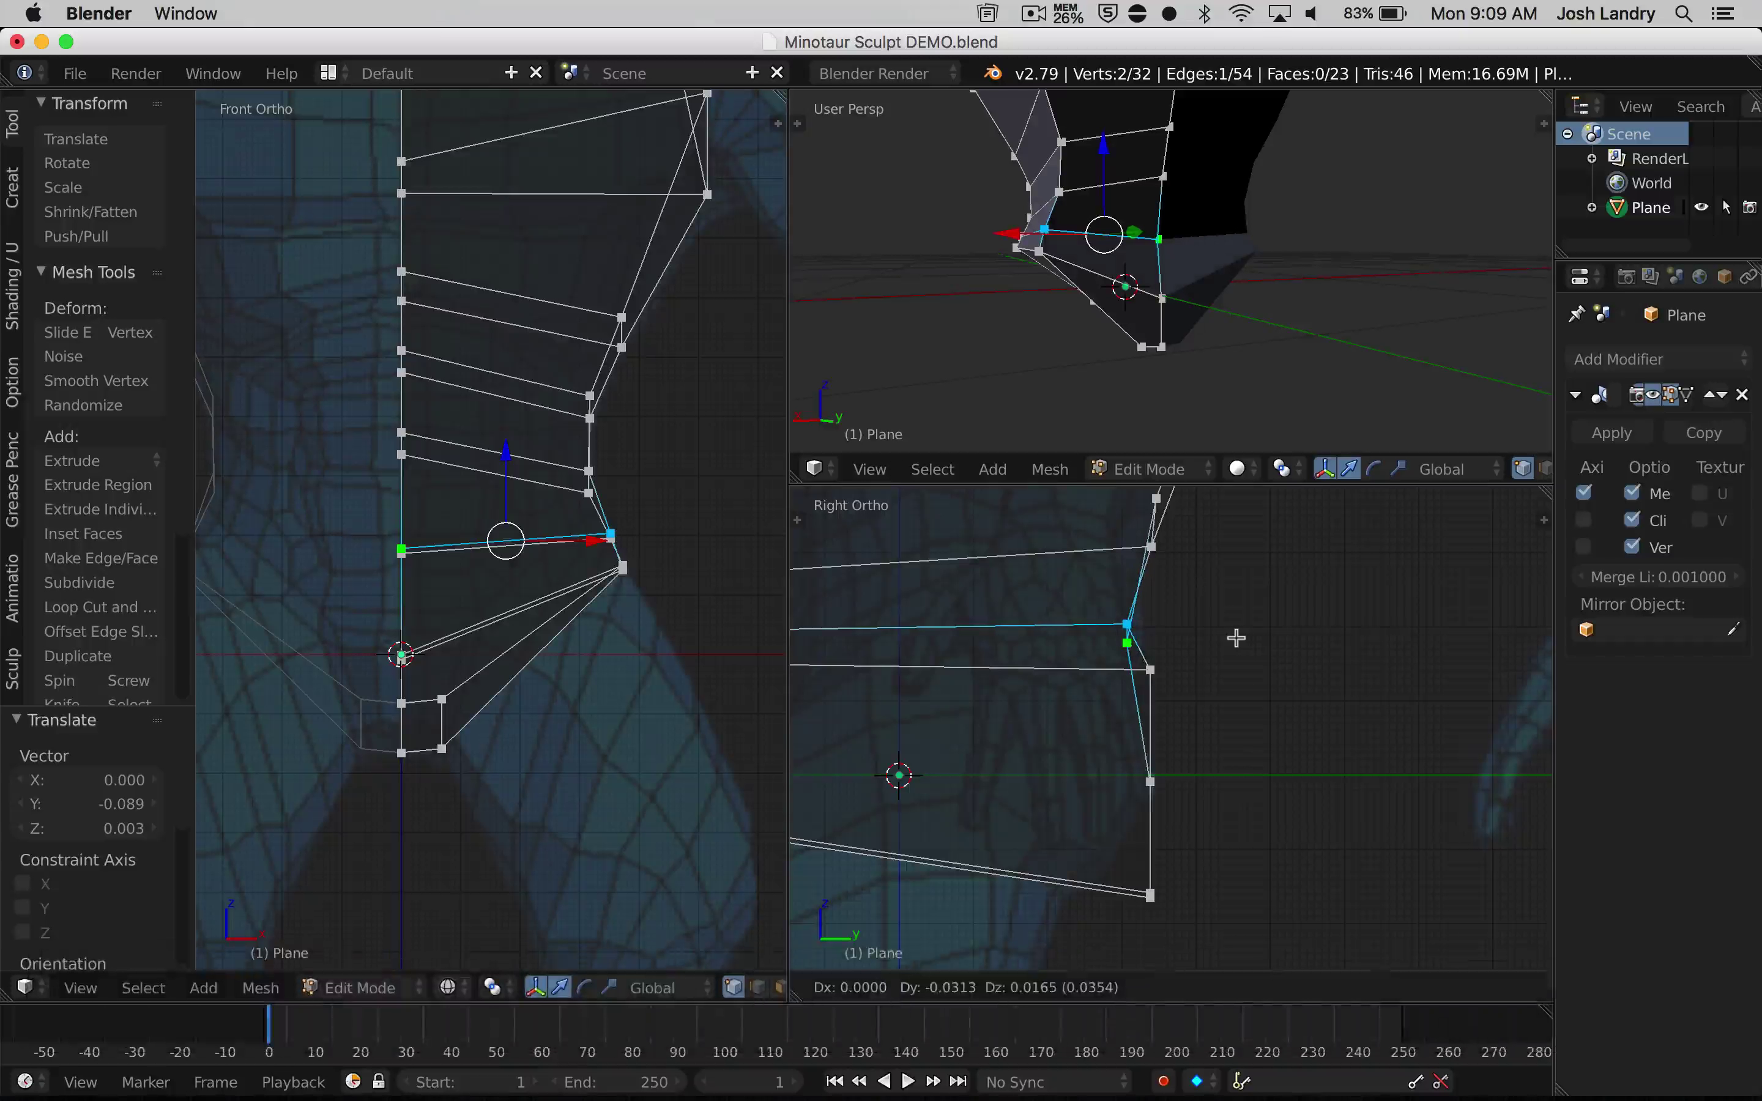
# Select the two back vertices of the hip edge above the crotch, move them by about Y -0.028, Z -0.002, and clear the selection
pyautogui.rightClick(1038, 251)
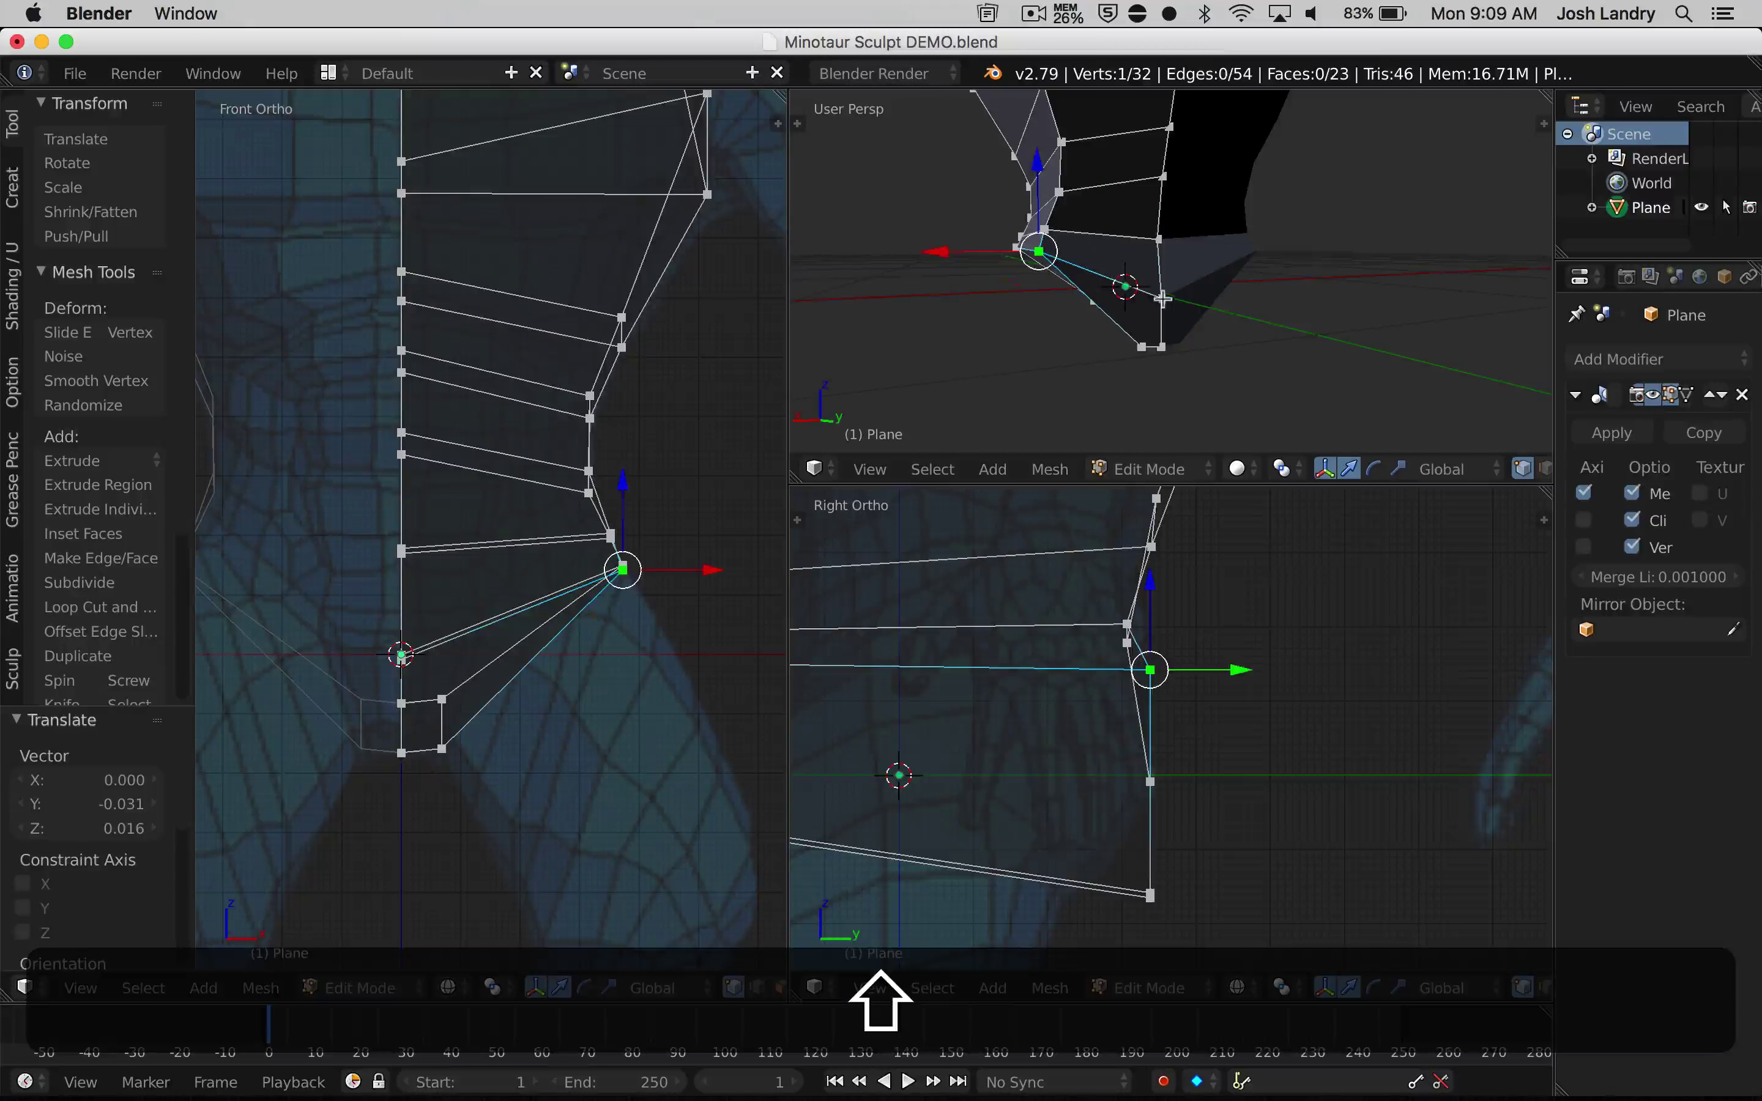
pyautogui.keyDown('shift'); pyautogui.rightClick(1161, 299); pyautogui.keyUp('shift')
pyautogui.press('g')
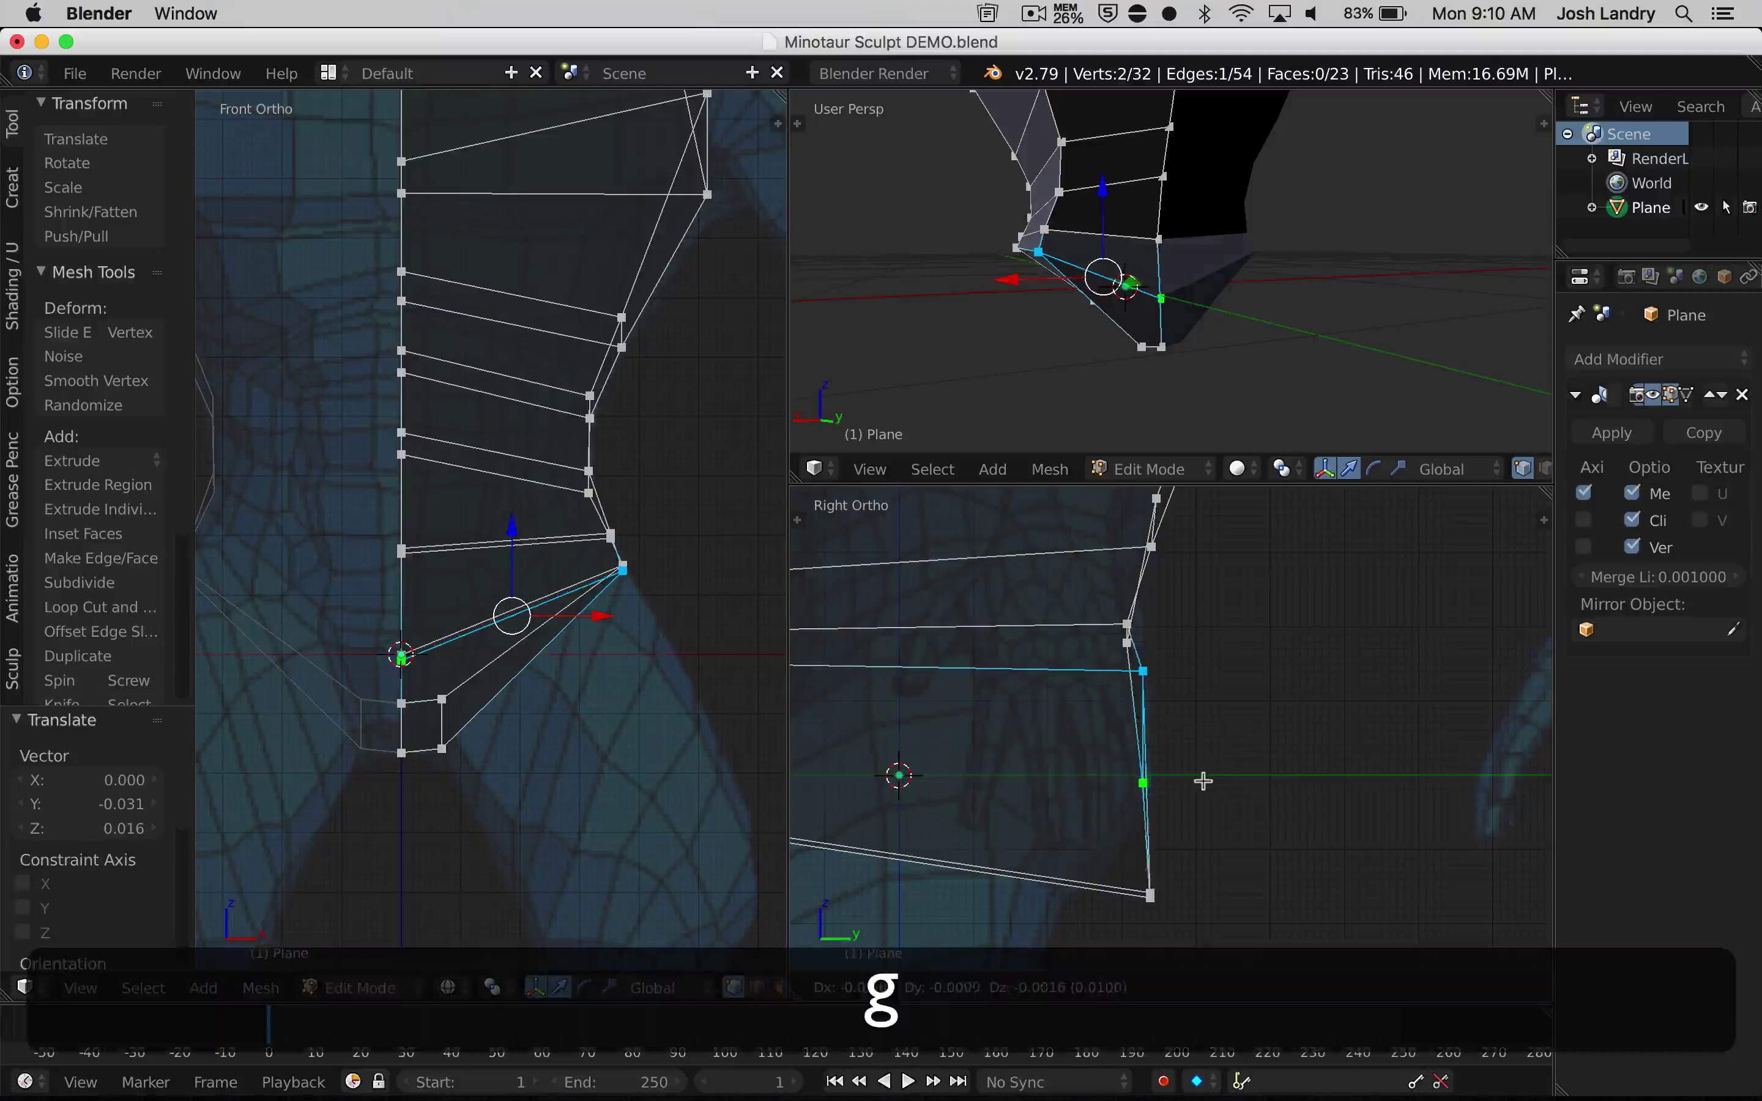
pyautogui.click(1190, 781)
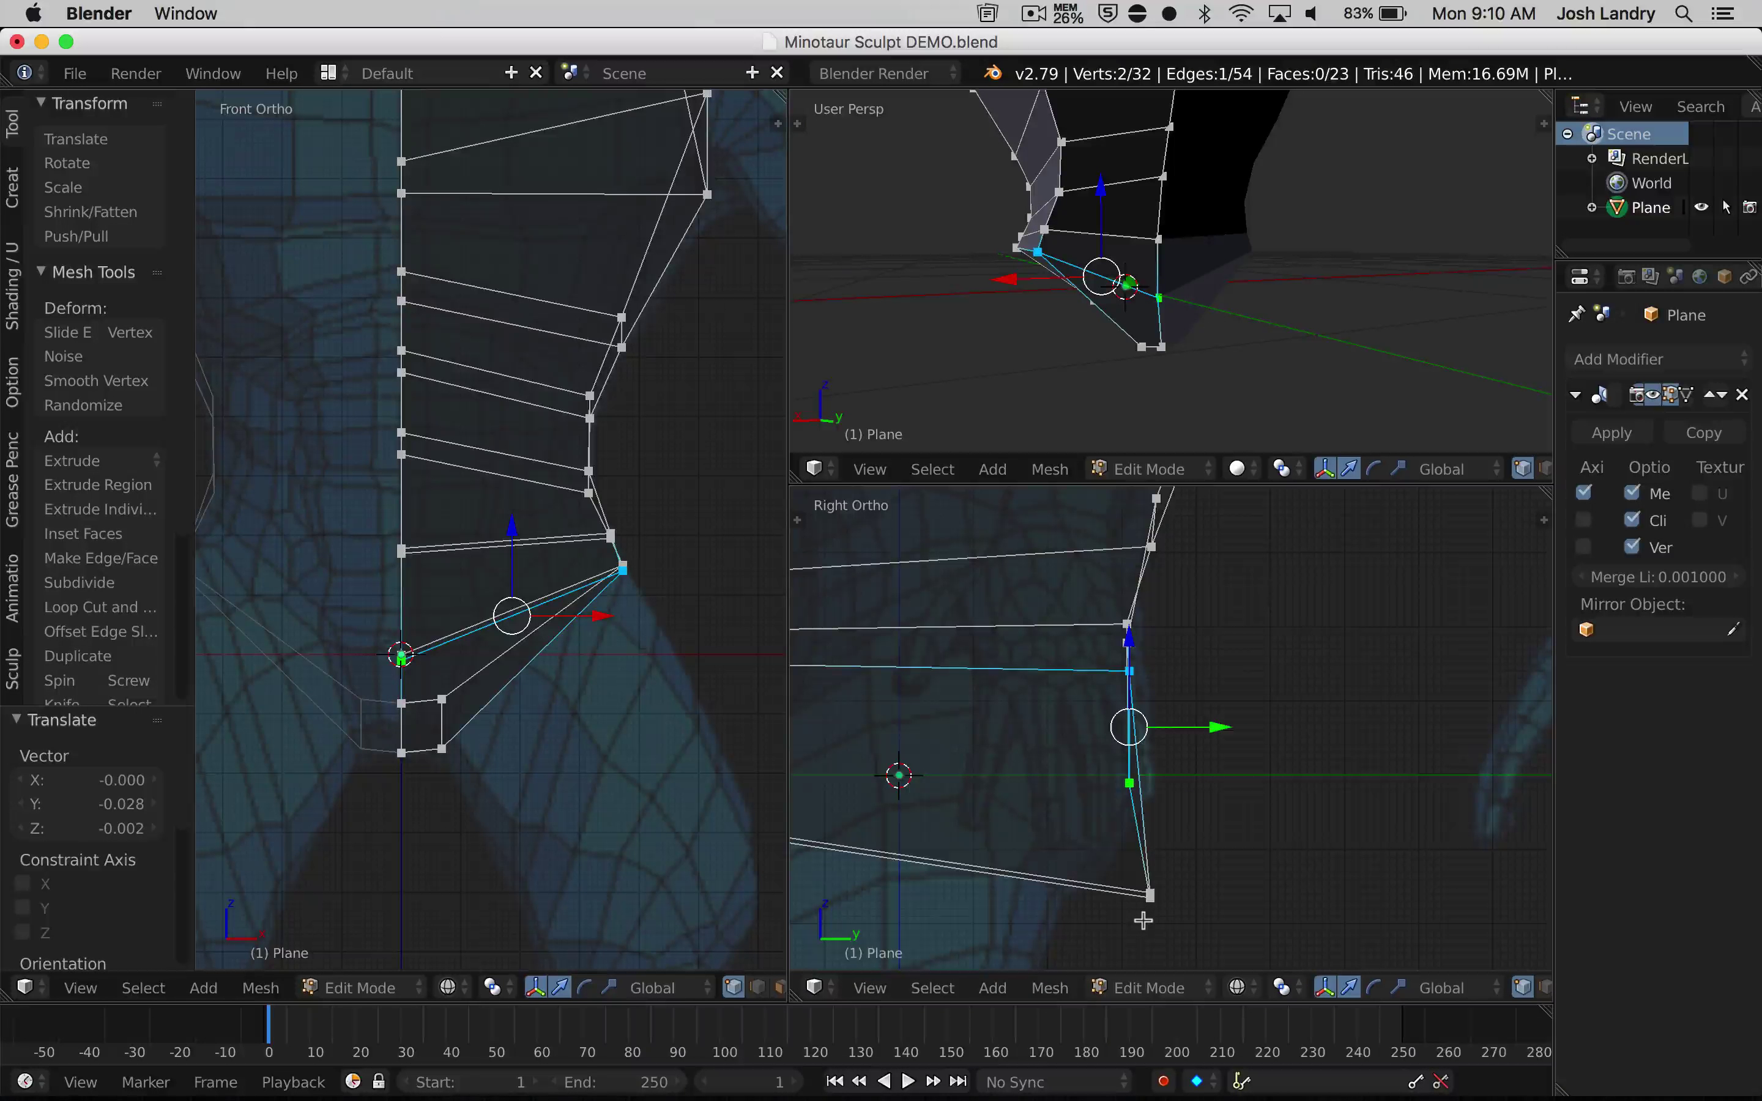
pyautogui.press('a')
# Select the two bottom back crotch vertices, move them forward and slightly up in the side view, and clear the selection
pyautogui.rightClick(1141, 348)
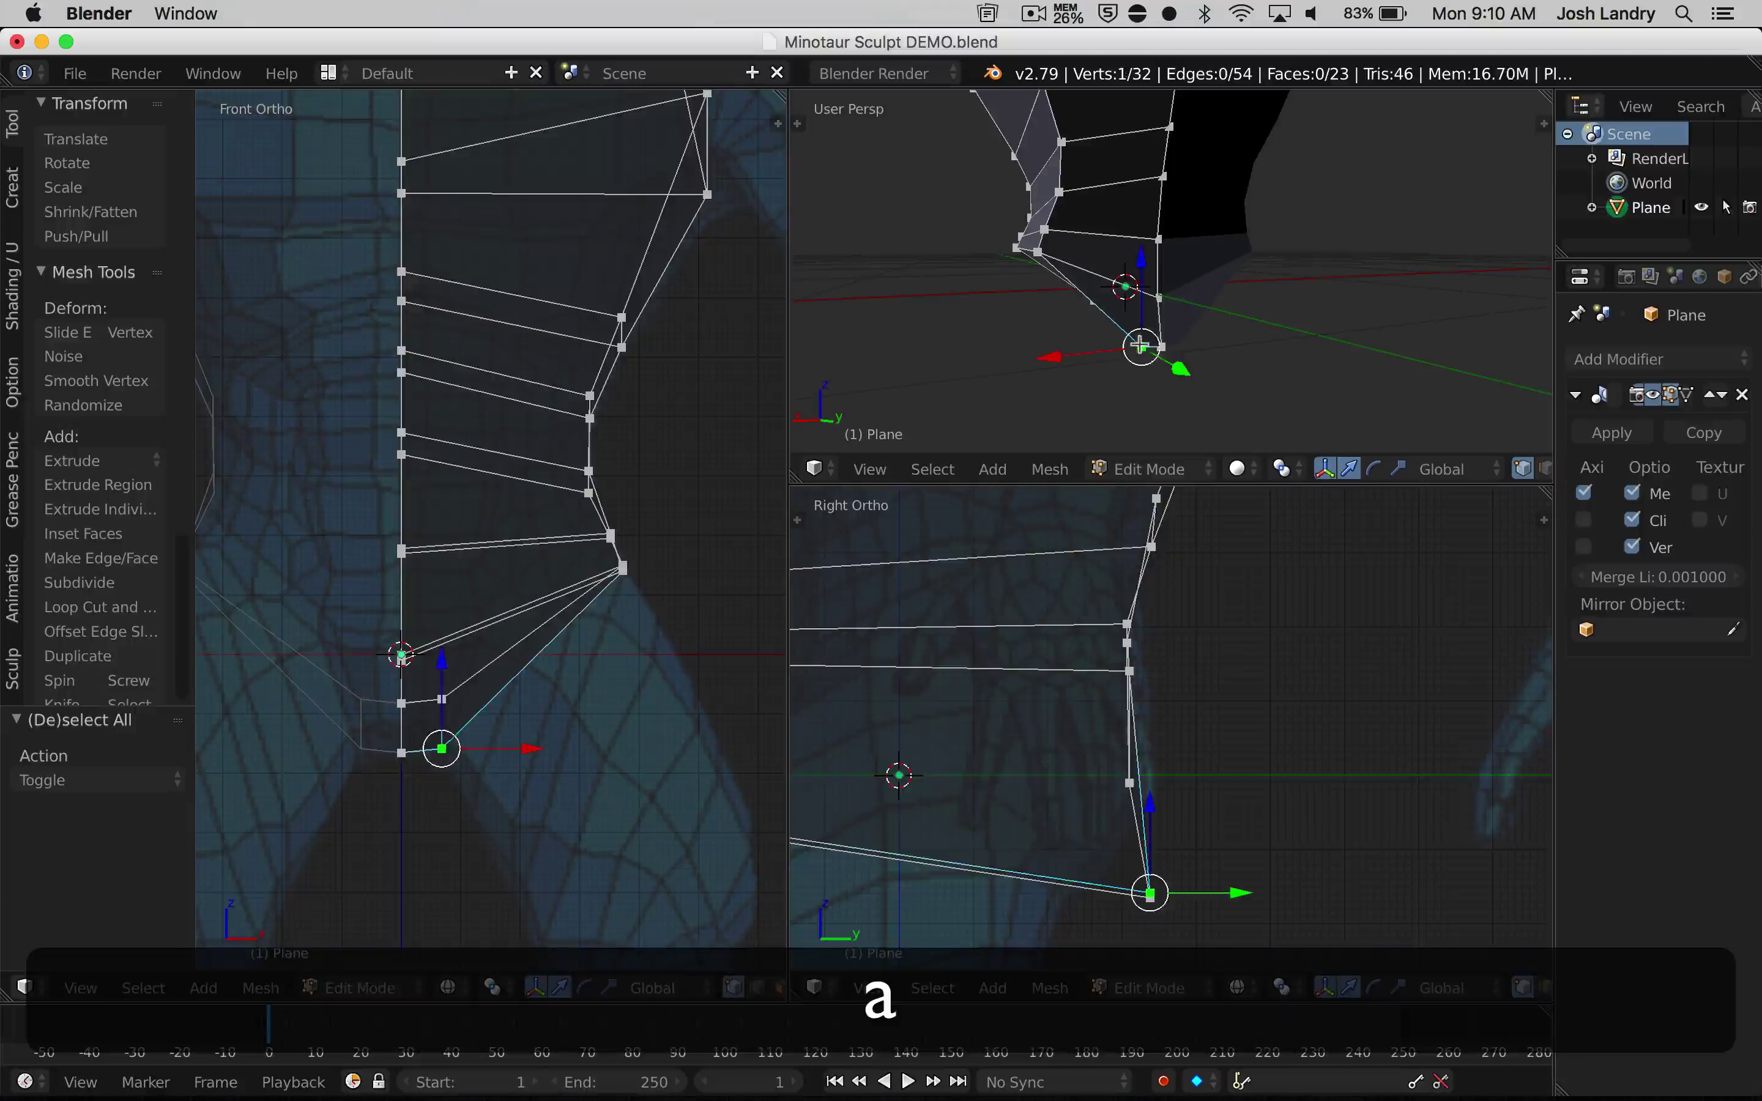
pyautogui.keyDown('shift'); pyautogui.rightClick(1160, 348); pyautogui.keyUp('shift')
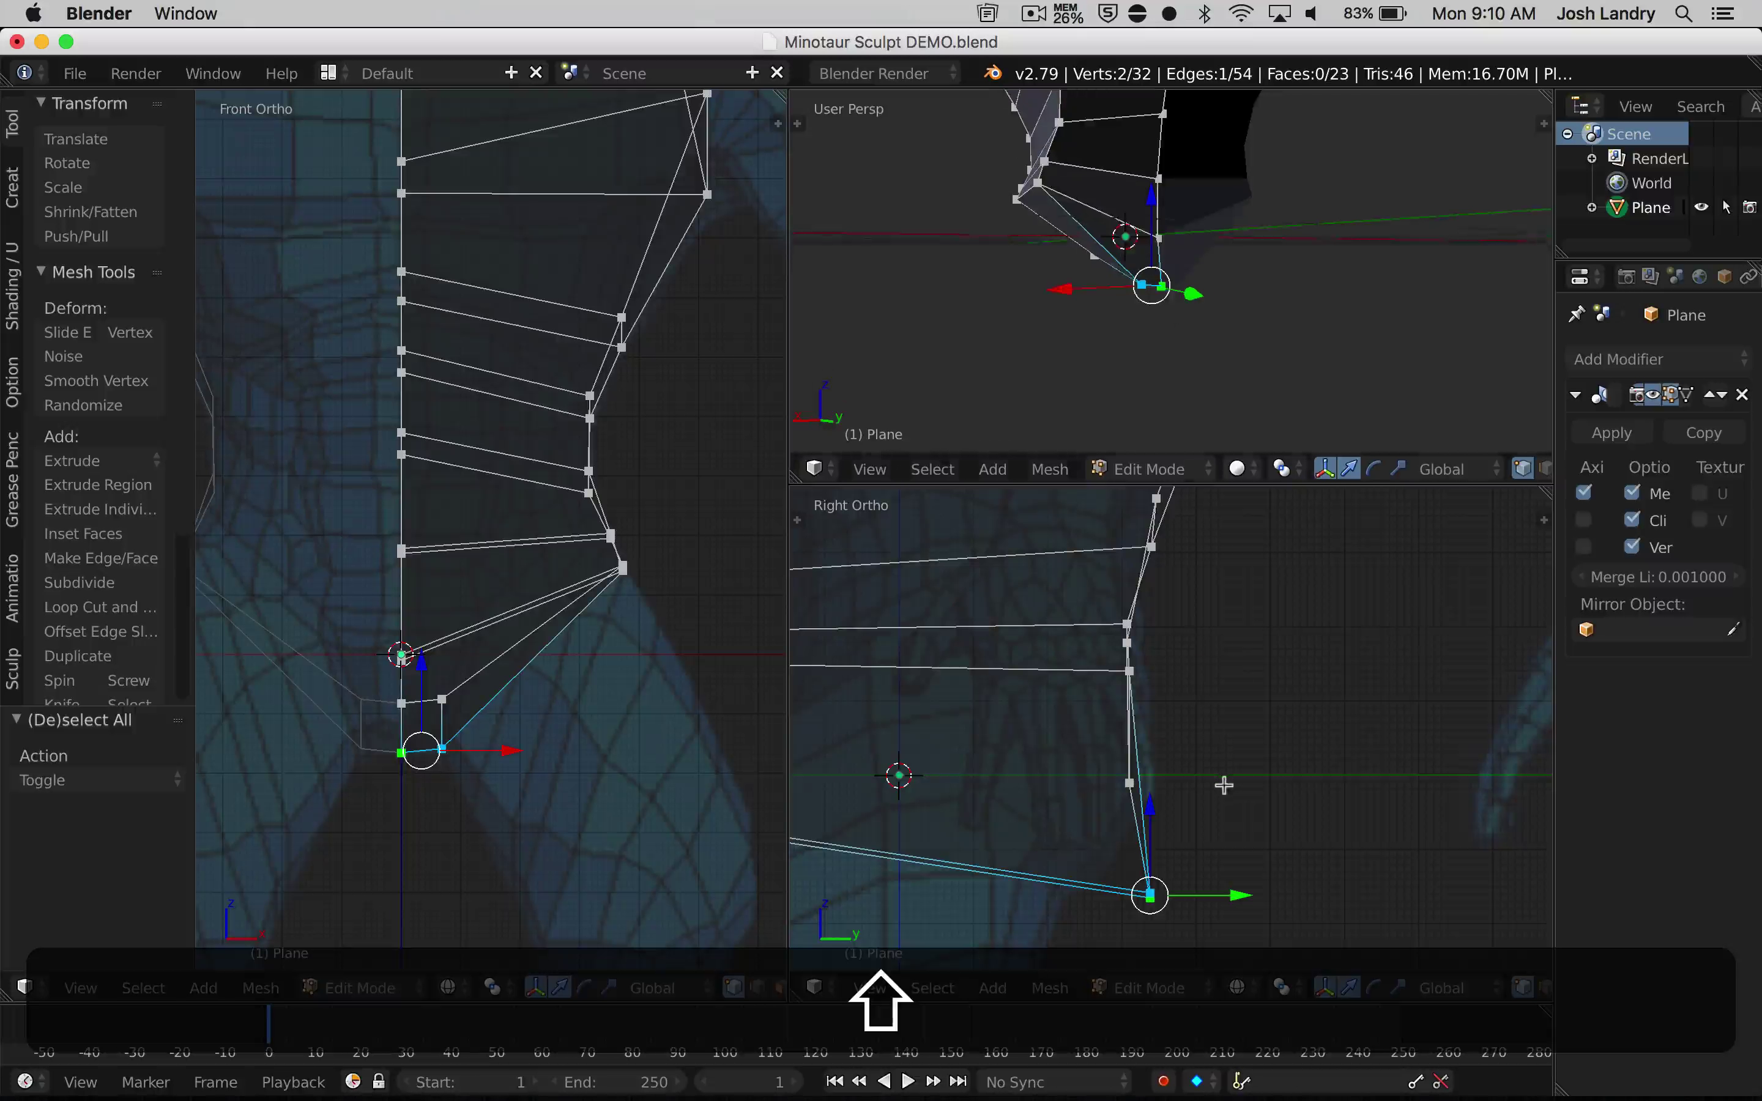
pyautogui.press('g')
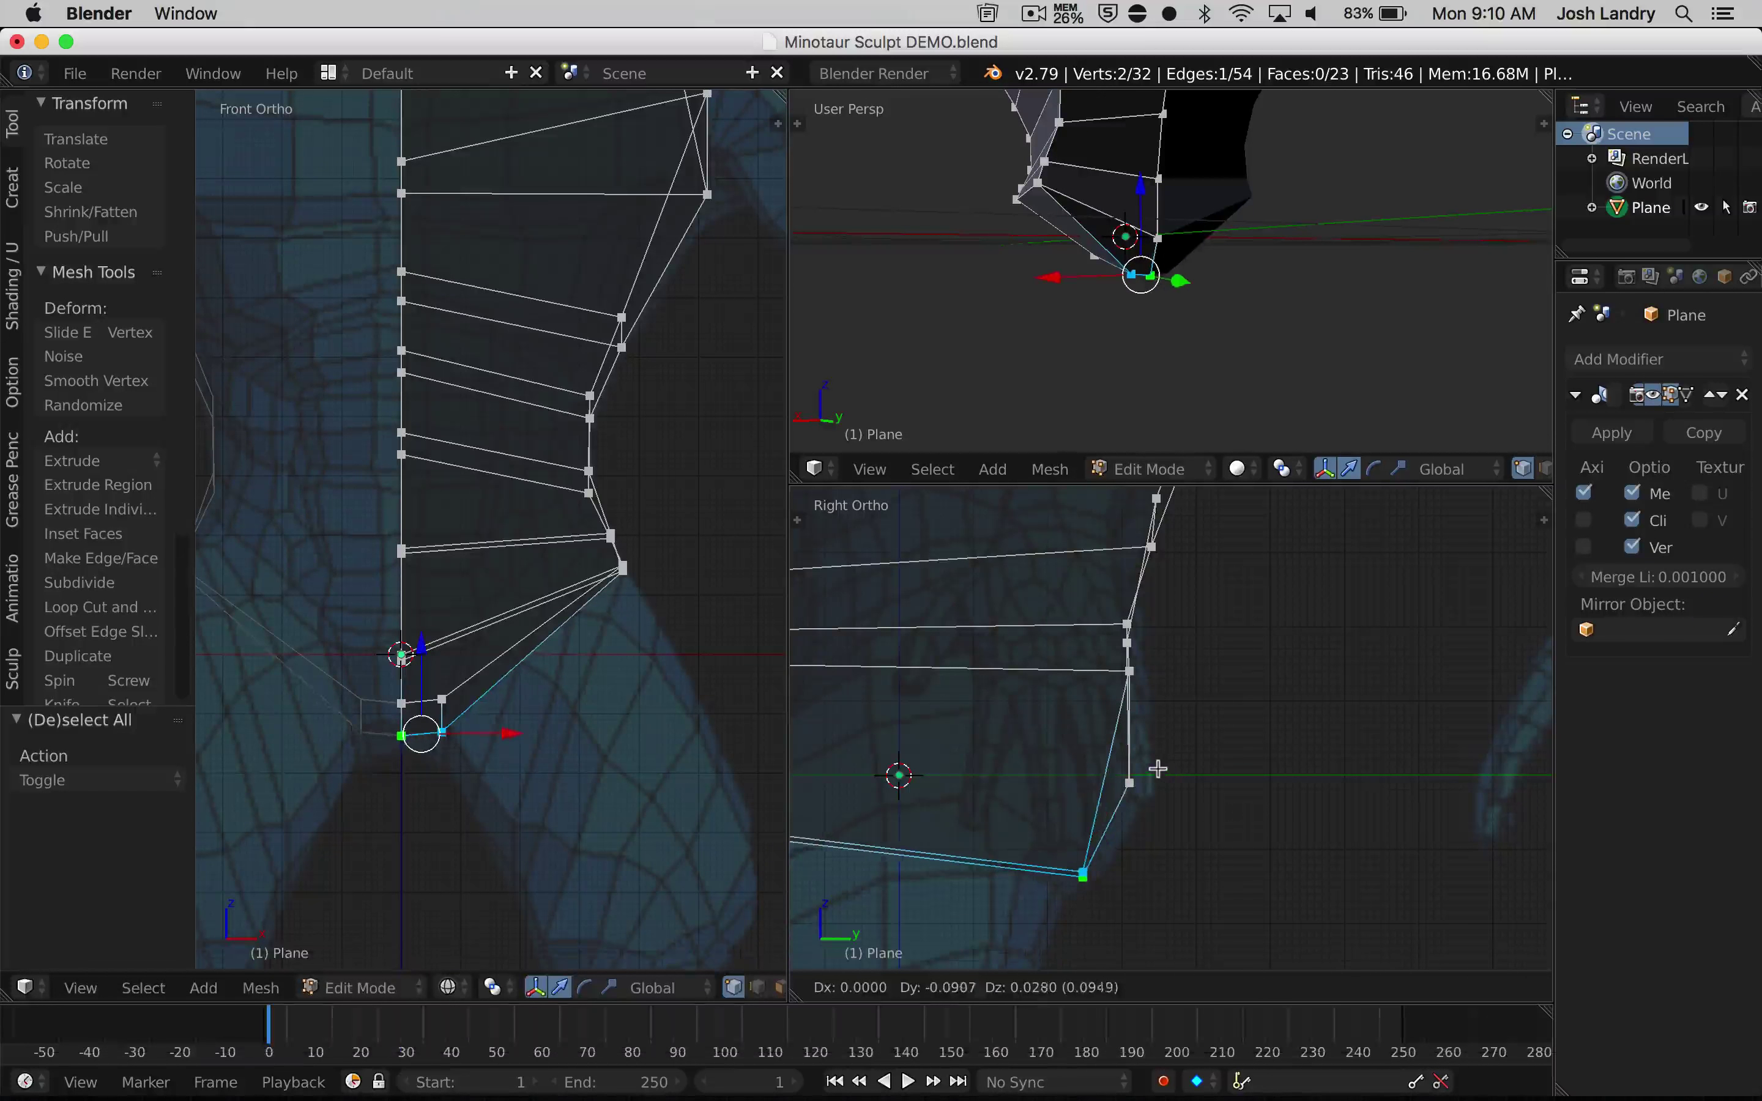
pyautogui.click(1173, 802)
pyautogui.press('a')
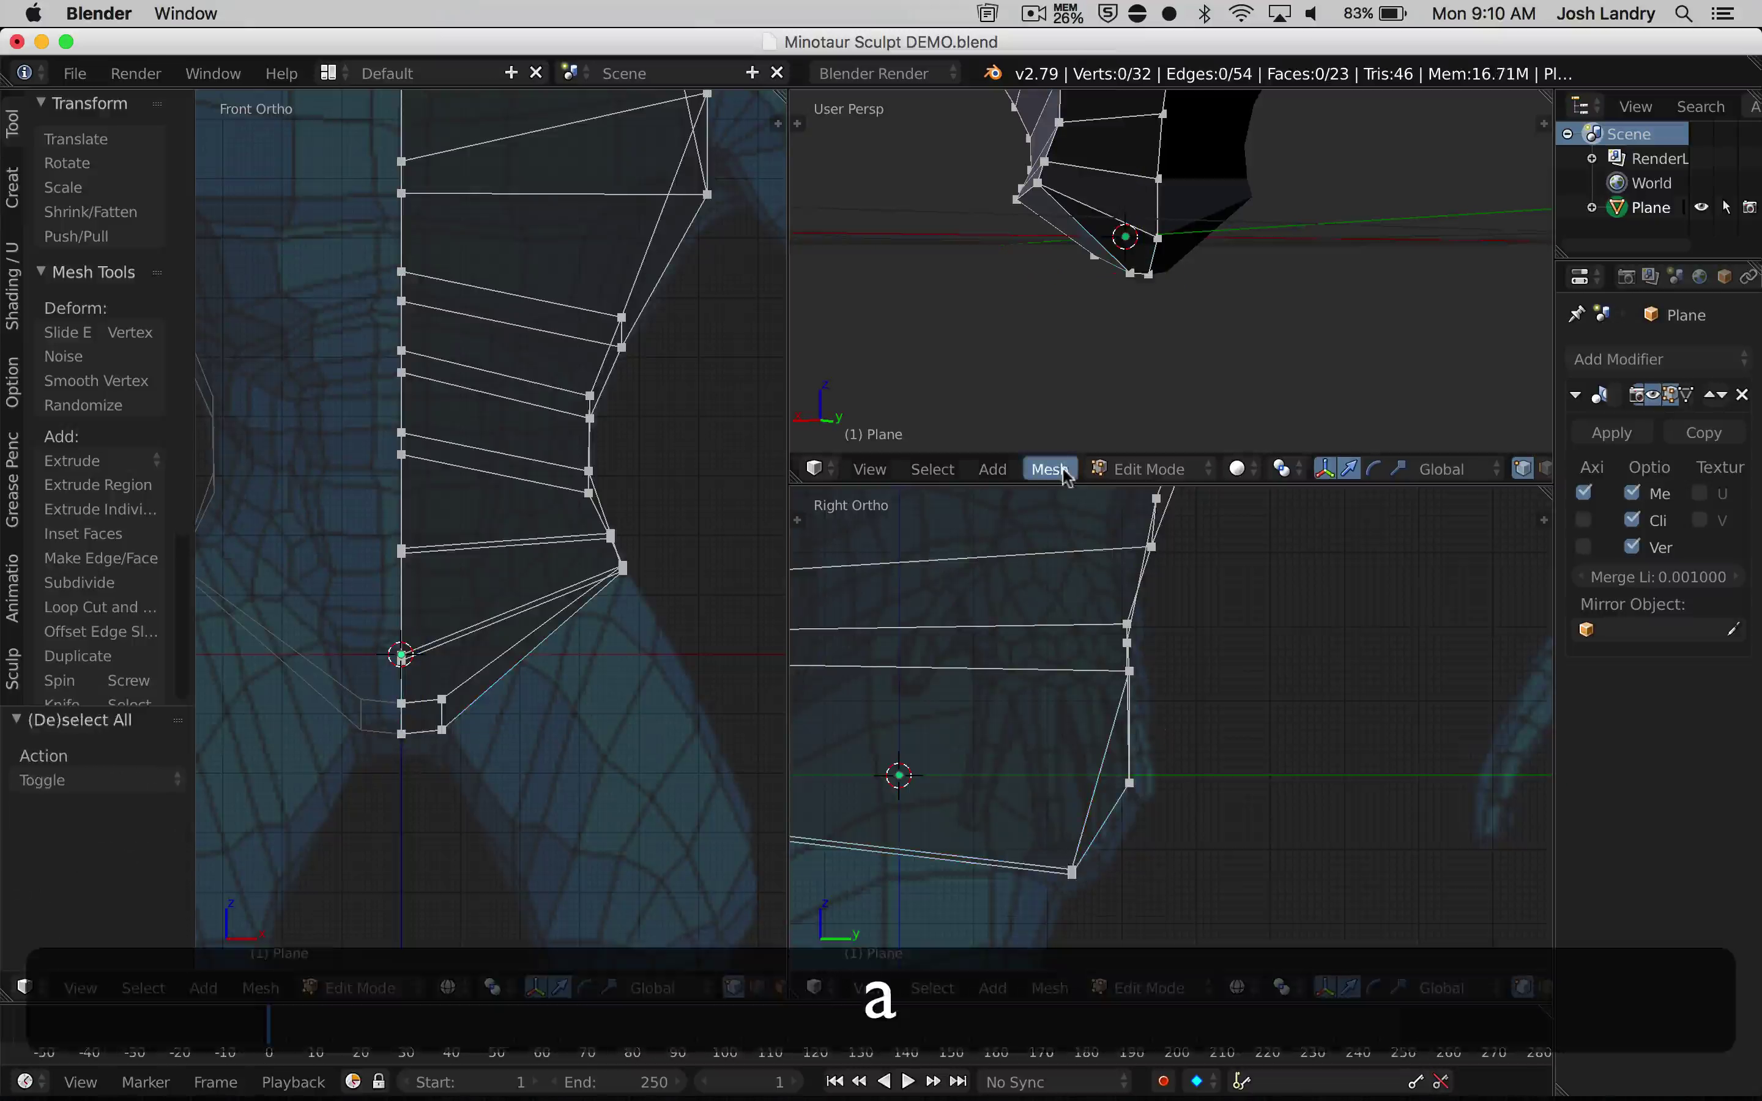
# Examine the whole torso in the perspective, side and front views against the reference images
pyautogui.moveTo(1057, 291); pyautogui.dragTo(1190, 315, button='middle')
pyautogui.scroll(-4, 1078, 739)
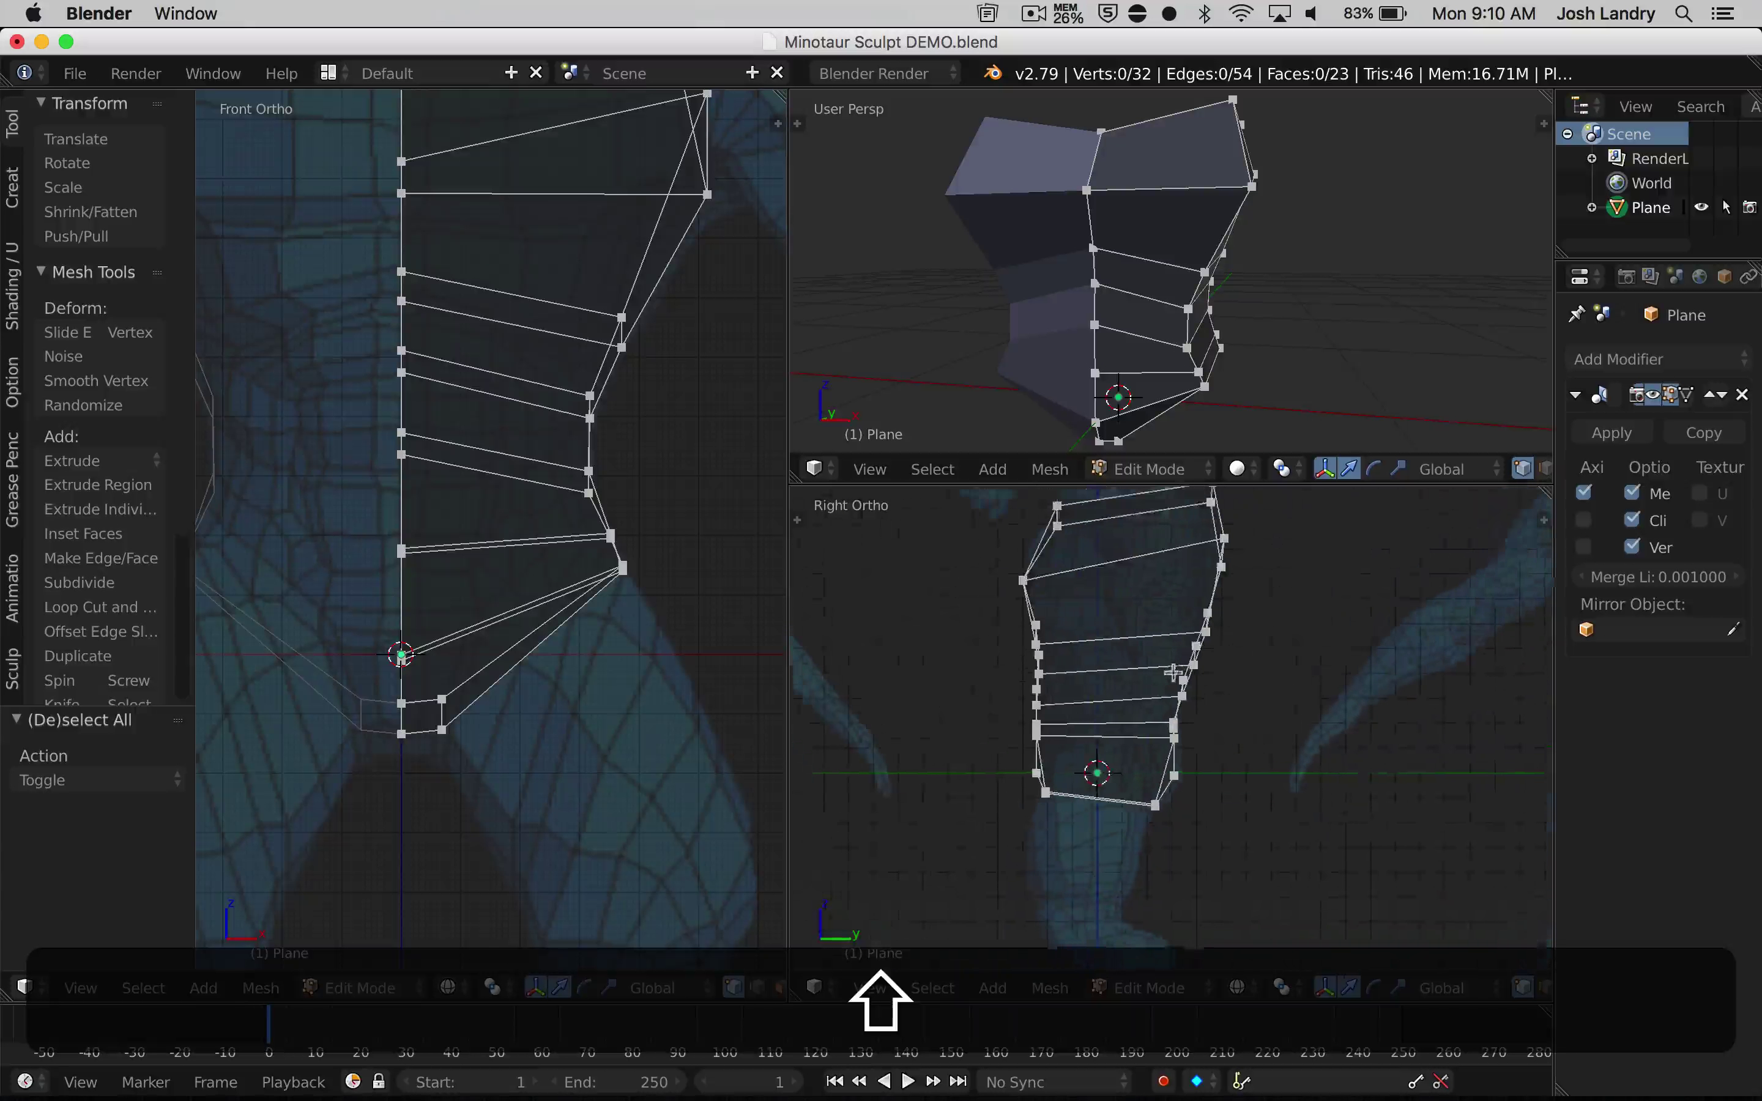
pyautogui.keyDown('shift'); pyautogui.moveTo(1084, 747); pyautogui.dragTo(1194, 733, button='middle'); pyautogui.keyUp('shift')
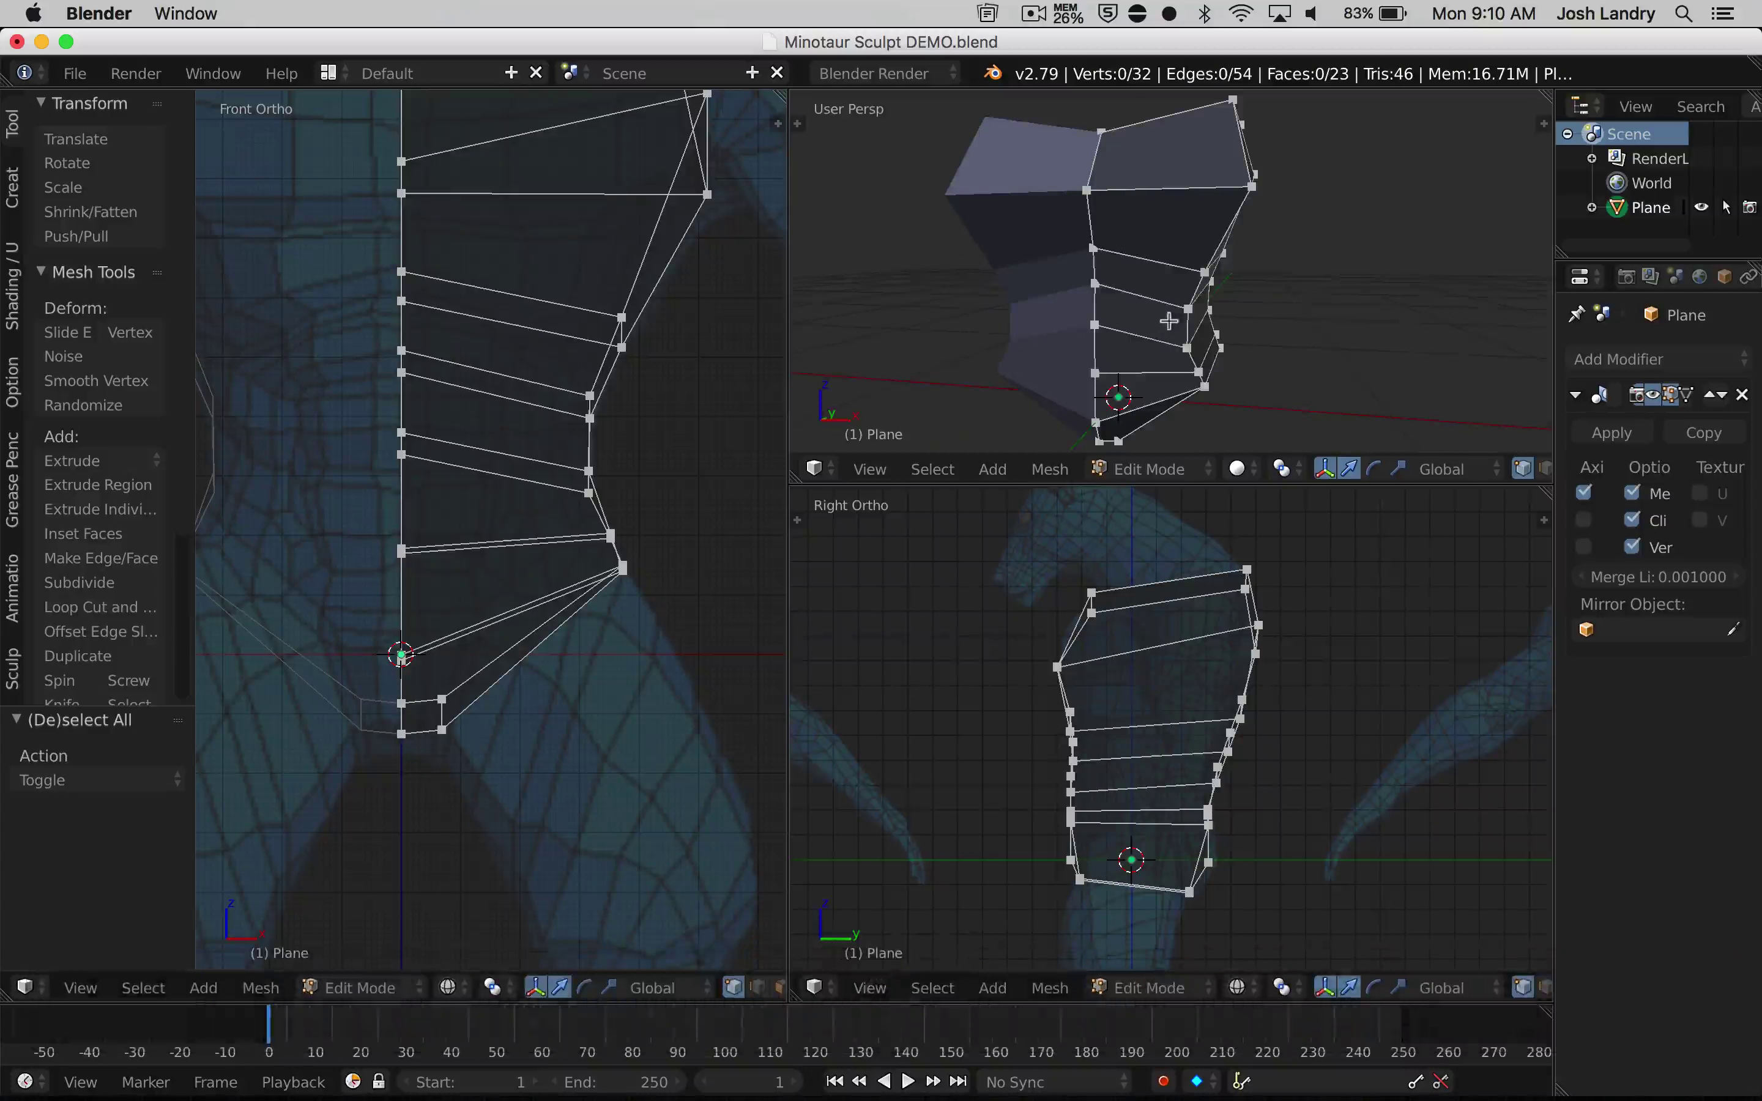
pyautogui.moveTo(1190, 294)
pyautogui.mouseDown(button='middle')
pyautogui.moveTo(1089, 283)
pyautogui.moveTo(1183, 294)
pyautogui.moveTo(1210, 329)
pyautogui.moveTo(1195, 225)
pyautogui.moveTo(1227, 303)
pyautogui.moveTo(1231, 284)
pyautogui.moveTo(1226, 326)
pyautogui.moveTo(1207, 334)
pyautogui.moveTo(1202, 308)
pyautogui.mouseUp(button='middle')
pyautogui.scroll(-2, 1139, 626)
pyautogui.keyDown('shift'); pyautogui.moveTo(1139, 626); pyautogui.dragTo(1168, 601, button='middle'); pyautogui.keyUp('shift')
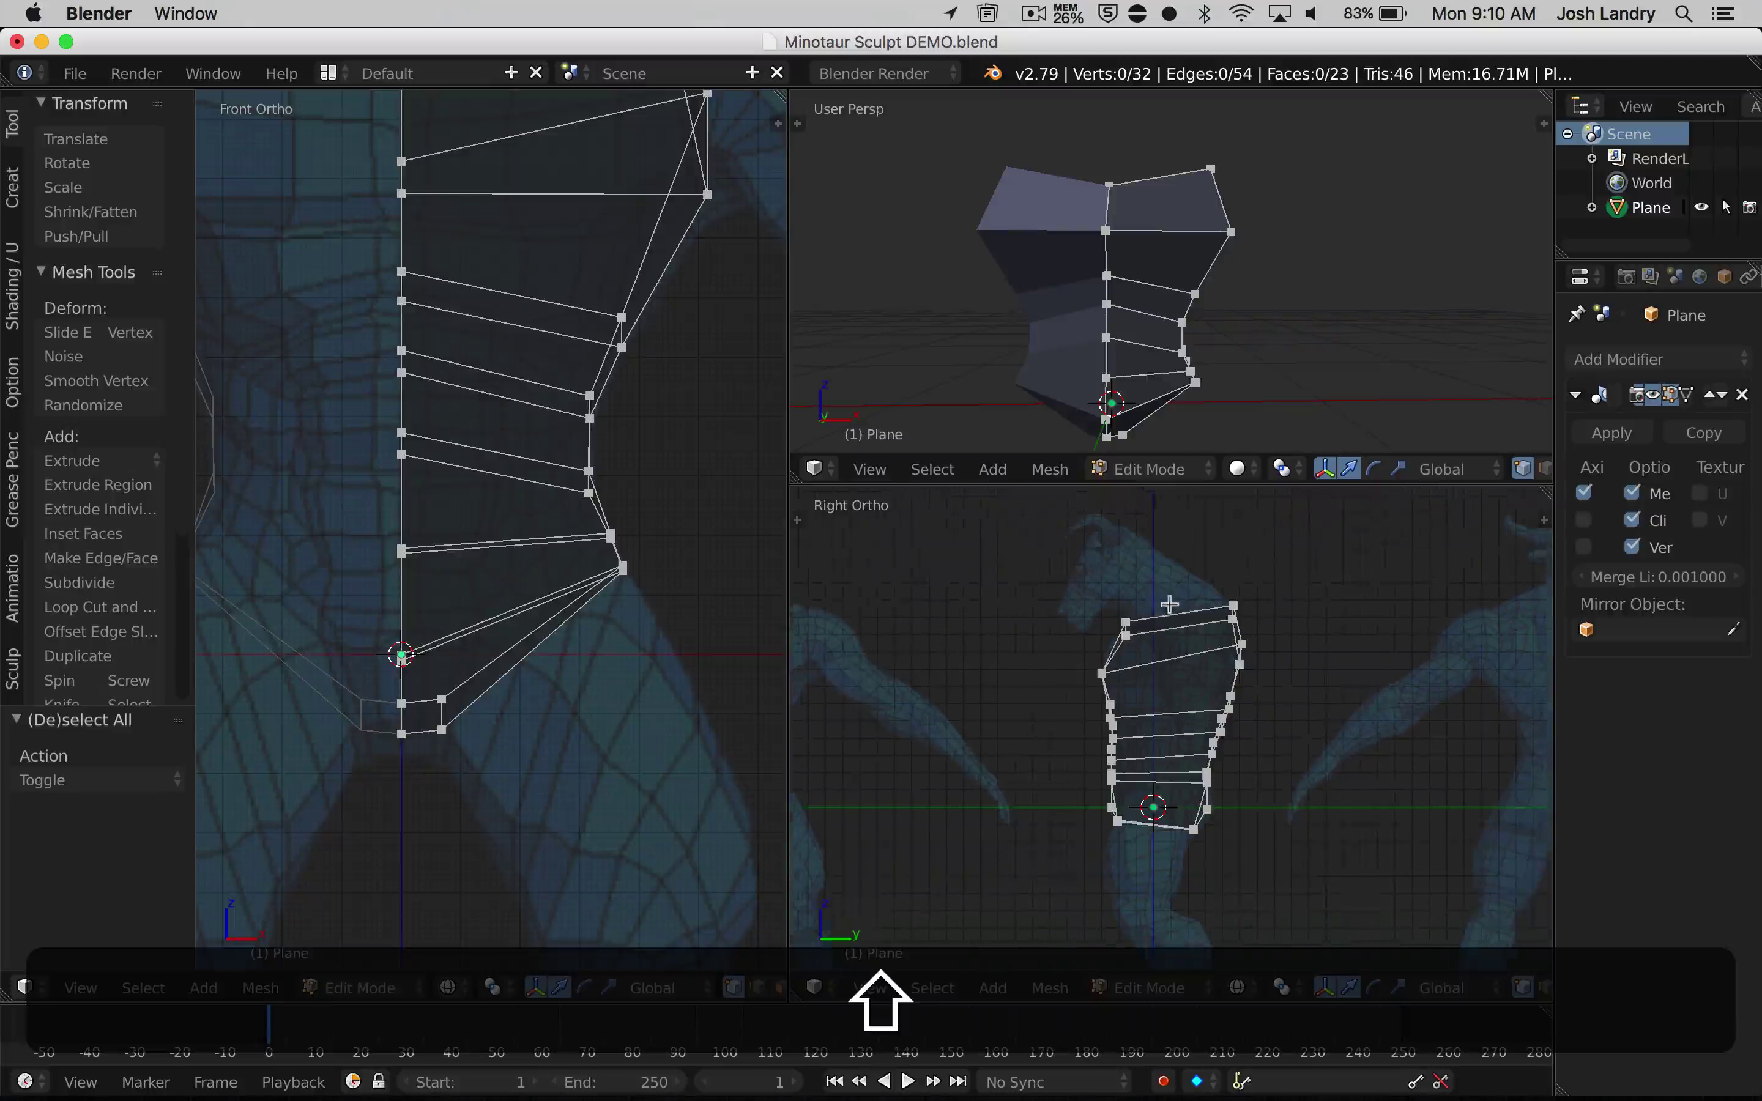
pyautogui.keyDown('shift'); pyautogui.moveTo(602, 427); pyautogui.dragTo(590, 582, button='middle'); pyautogui.keyUp('shift')
pyautogui.scroll(-2, 1172, 281)
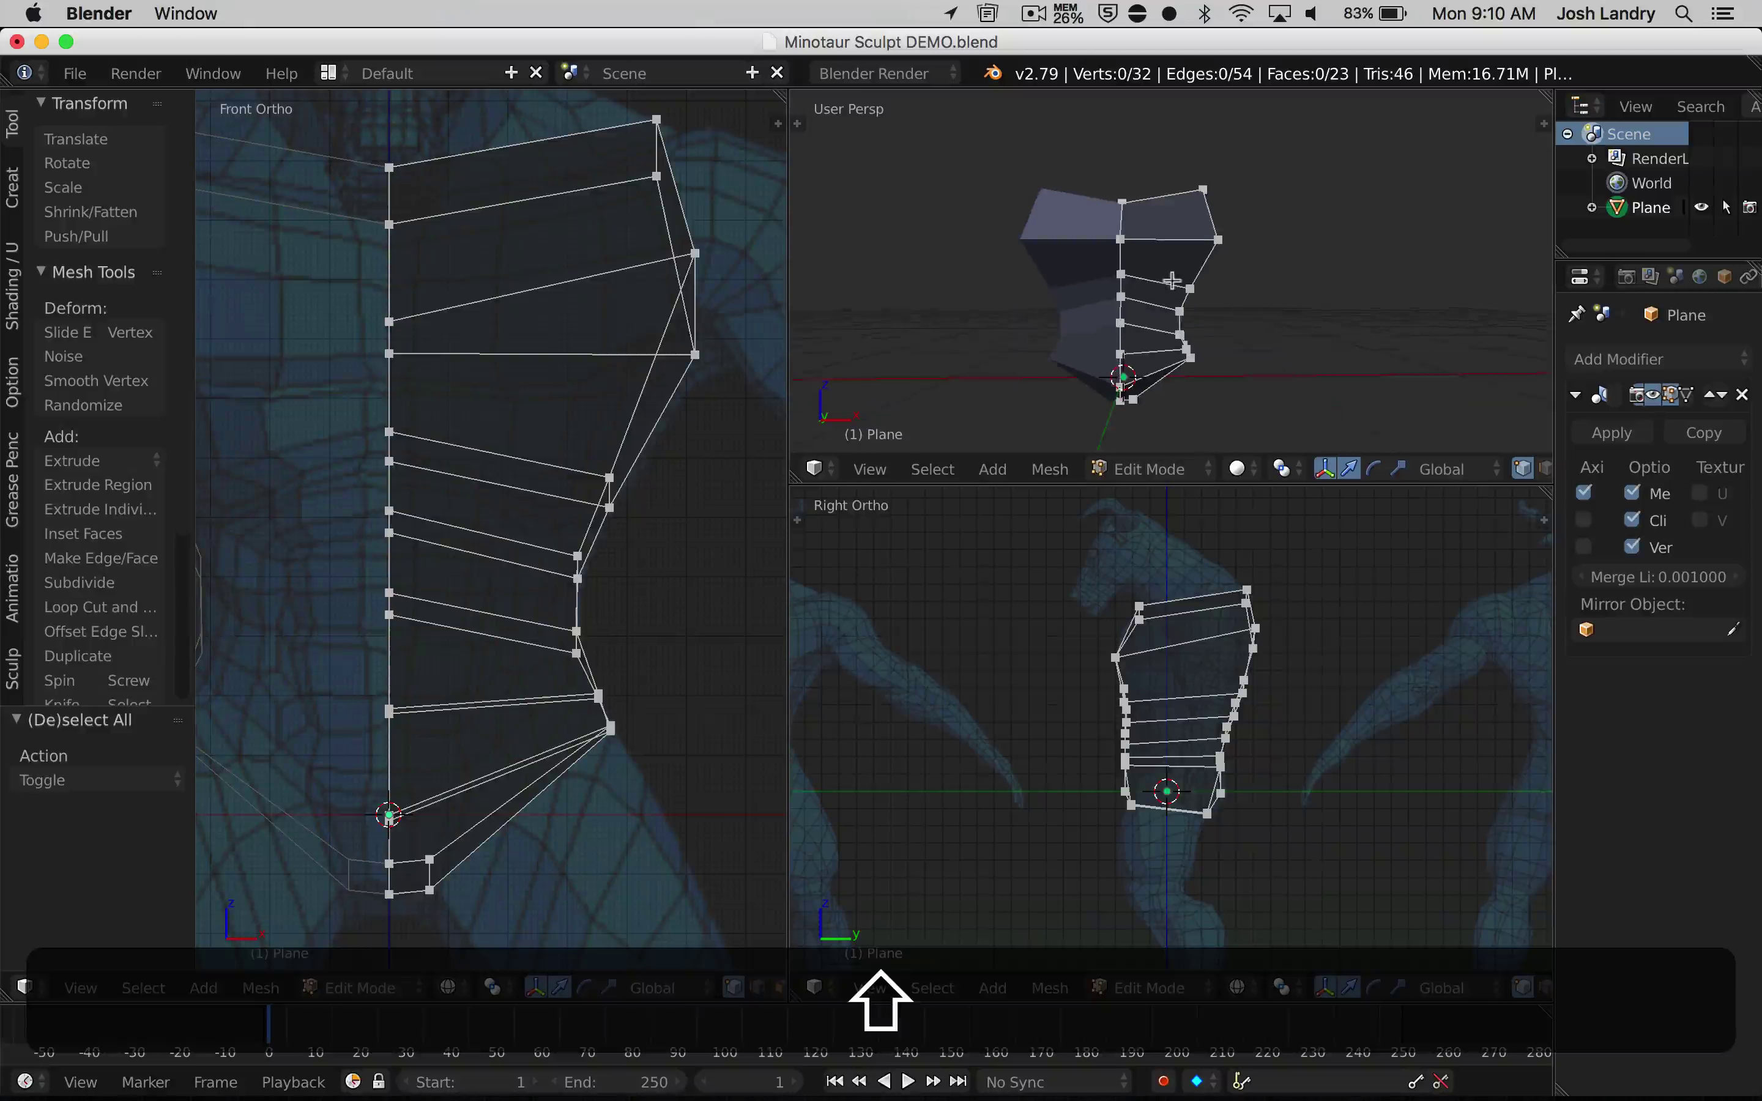
# Switch the torso from Edit Mode to Object Mode, deselect it, and examine the mirrored shape against the front reference
pyautogui.keyDown('shift'); pyautogui.moveTo(1165, 281); pyautogui.dragTo(1066, 397, button='middle'); pyautogui.keyUp('shift')
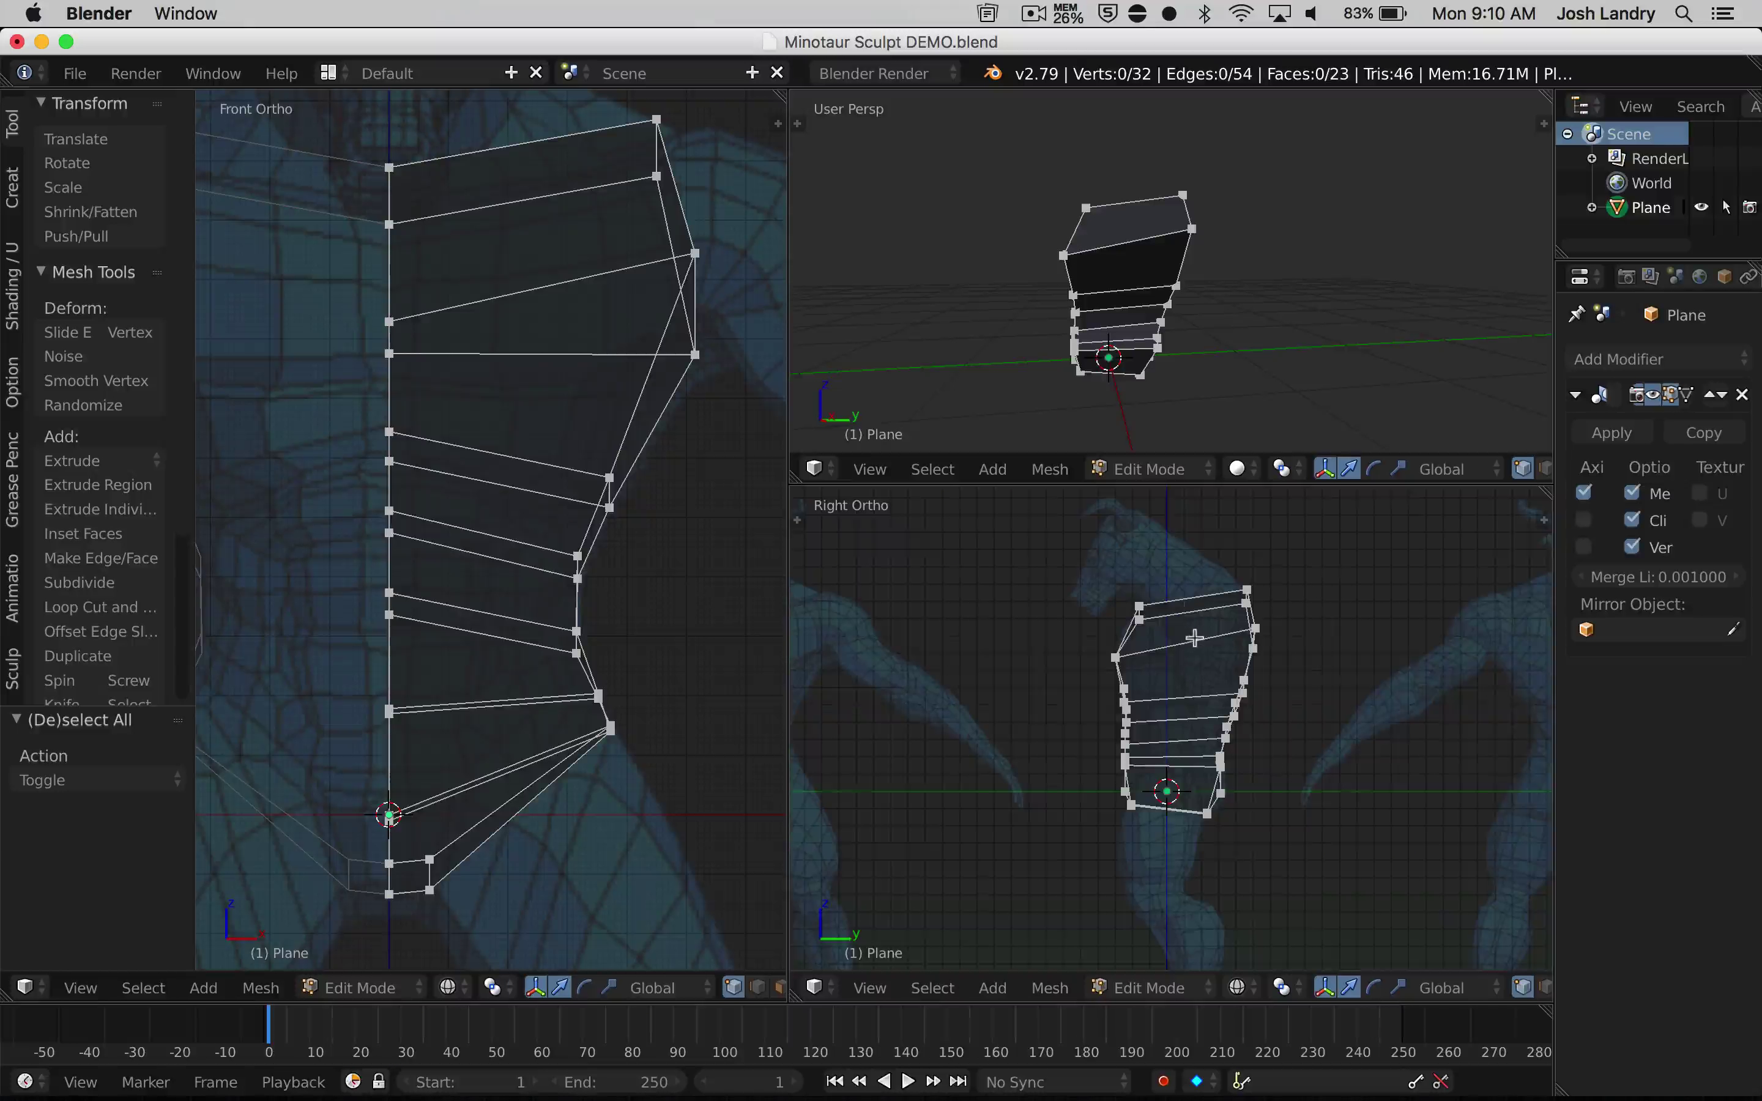
pyautogui.scroll(1, 1194, 638)
pyautogui.keyDown('shift'); pyautogui.moveTo(1187, 645); pyautogui.dragTo(1118, 624, button='middle'); pyautogui.keyUp('shift')
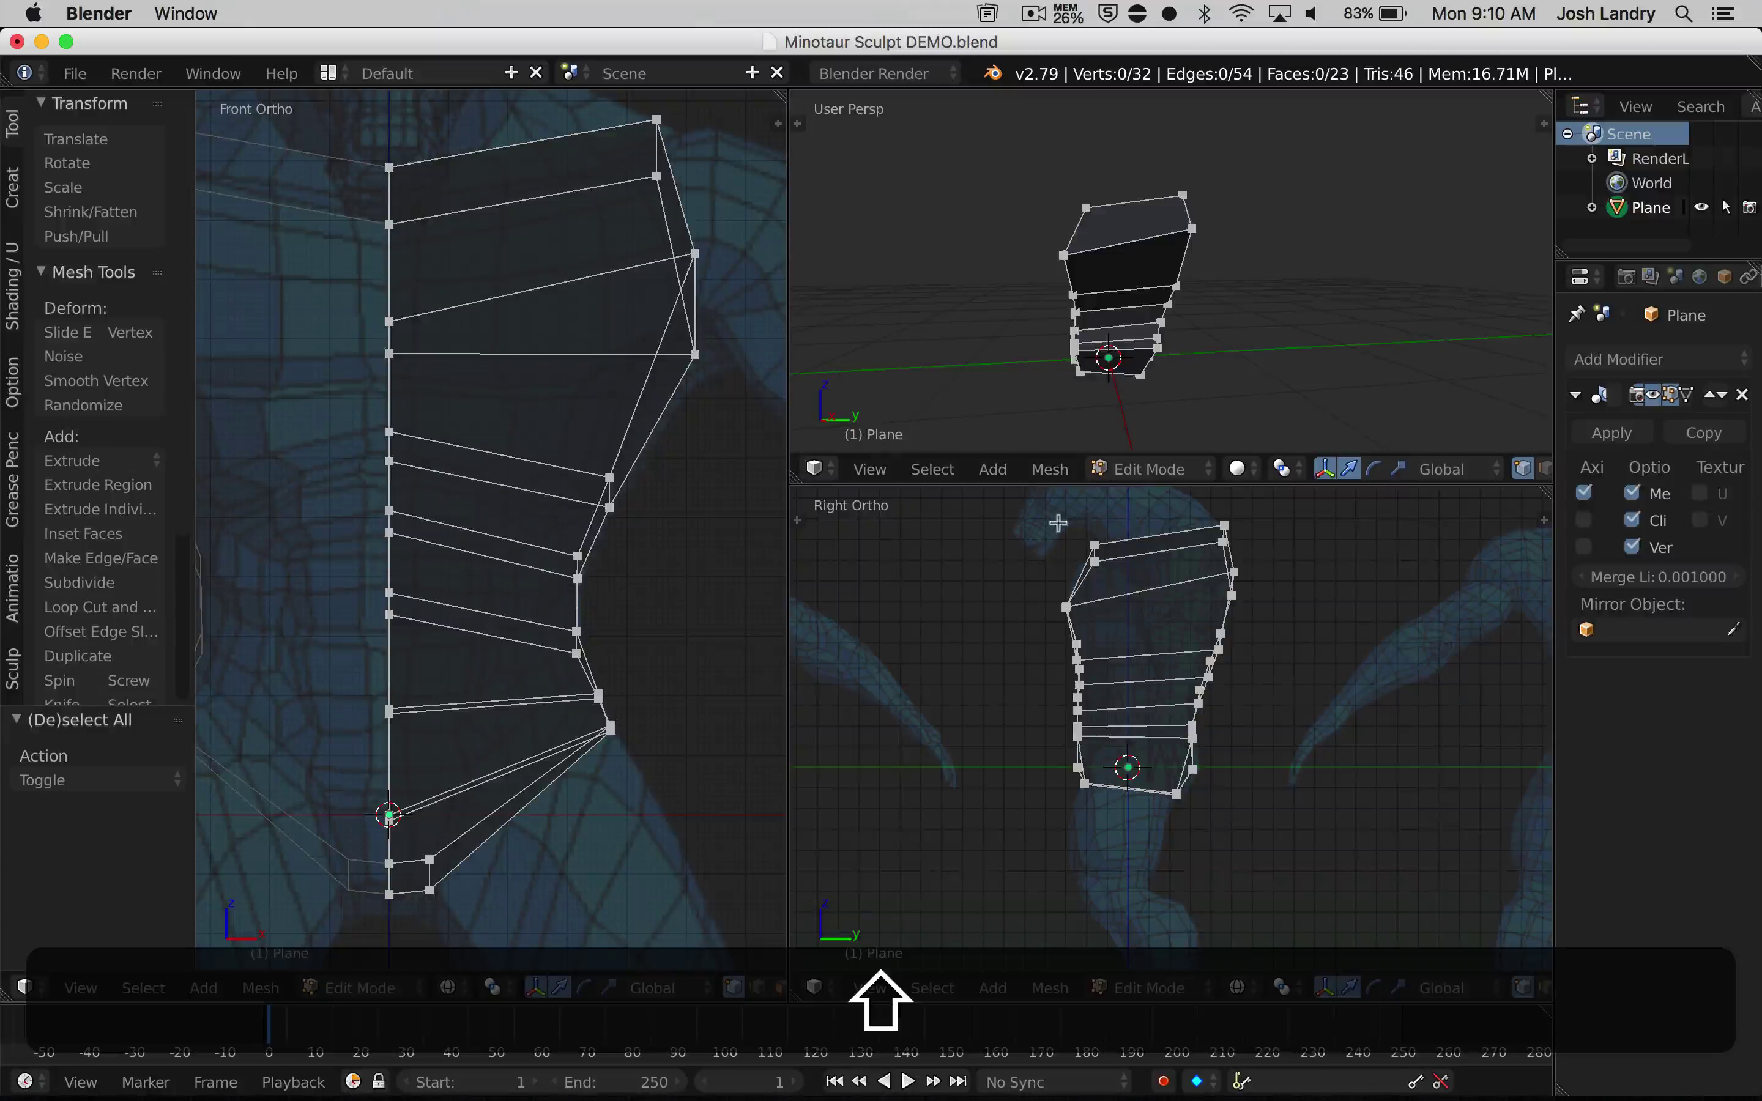
pyautogui.scroll(-1, 531, 451)
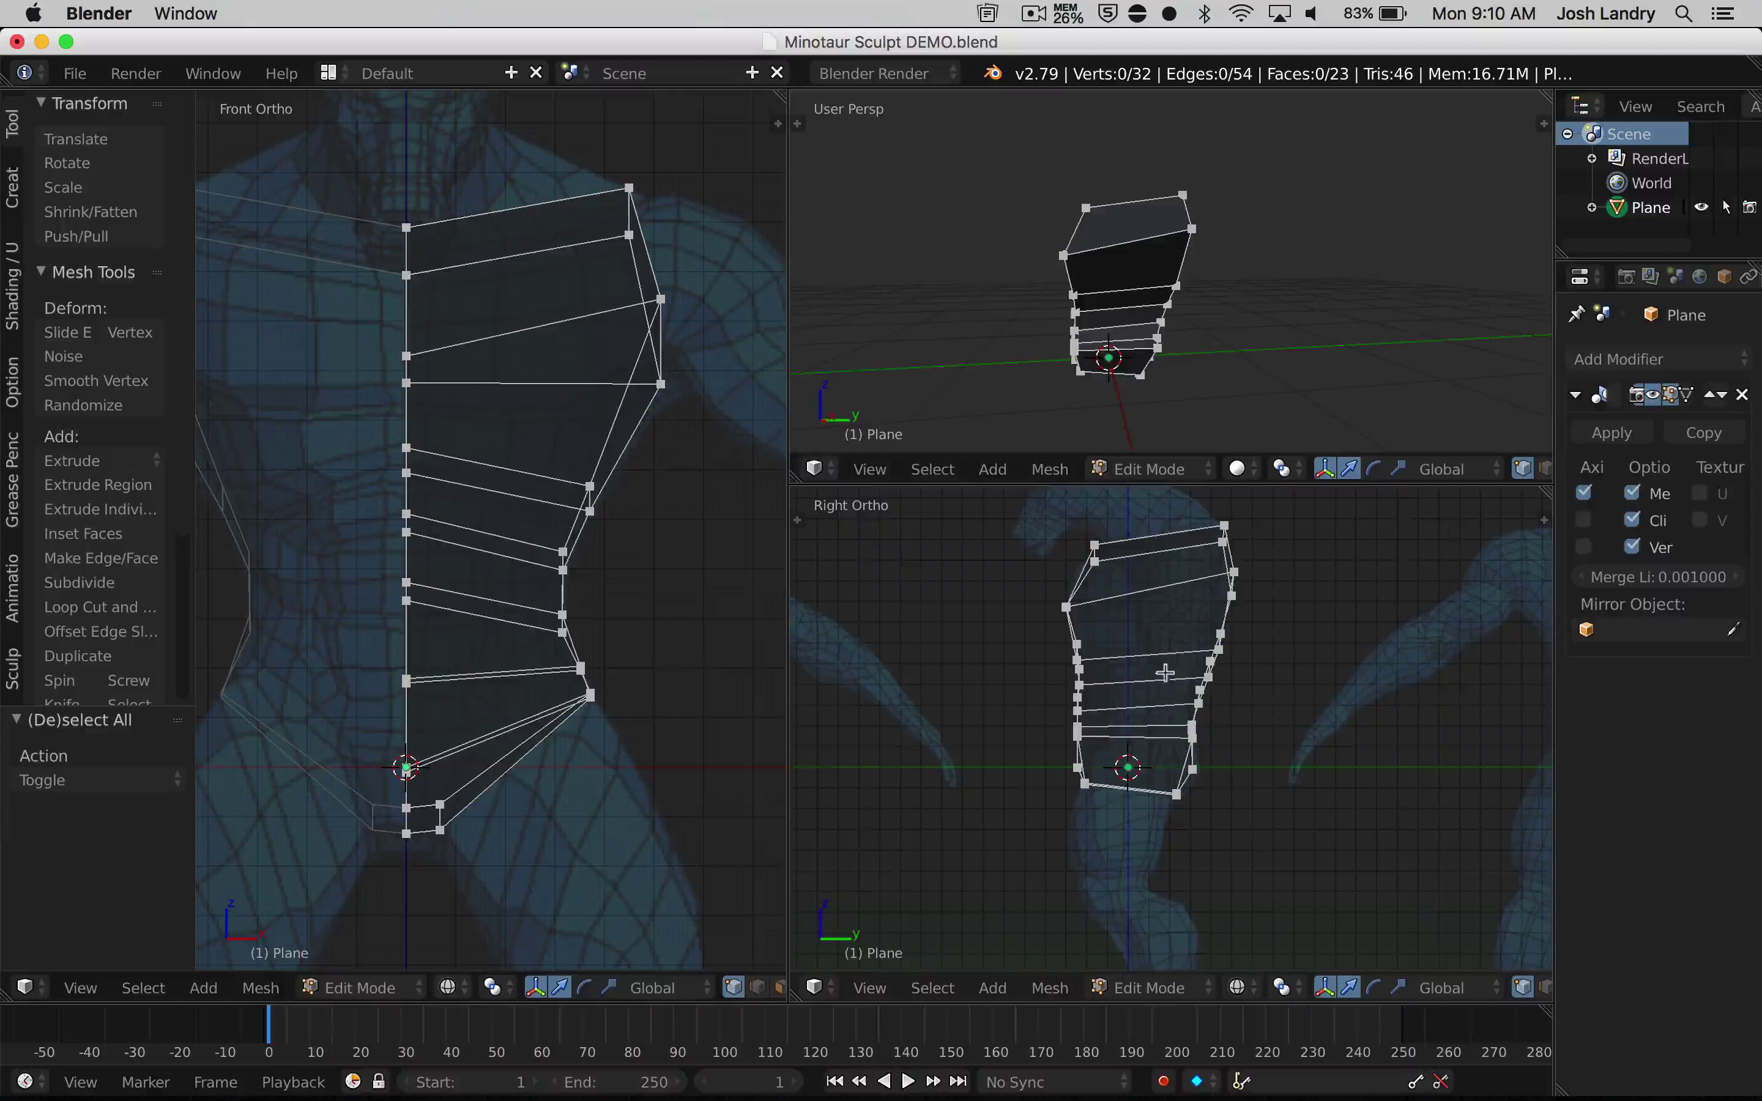
pyautogui.moveTo(1103, 333); pyautogui.dragTo(1044, 307, button='middle')
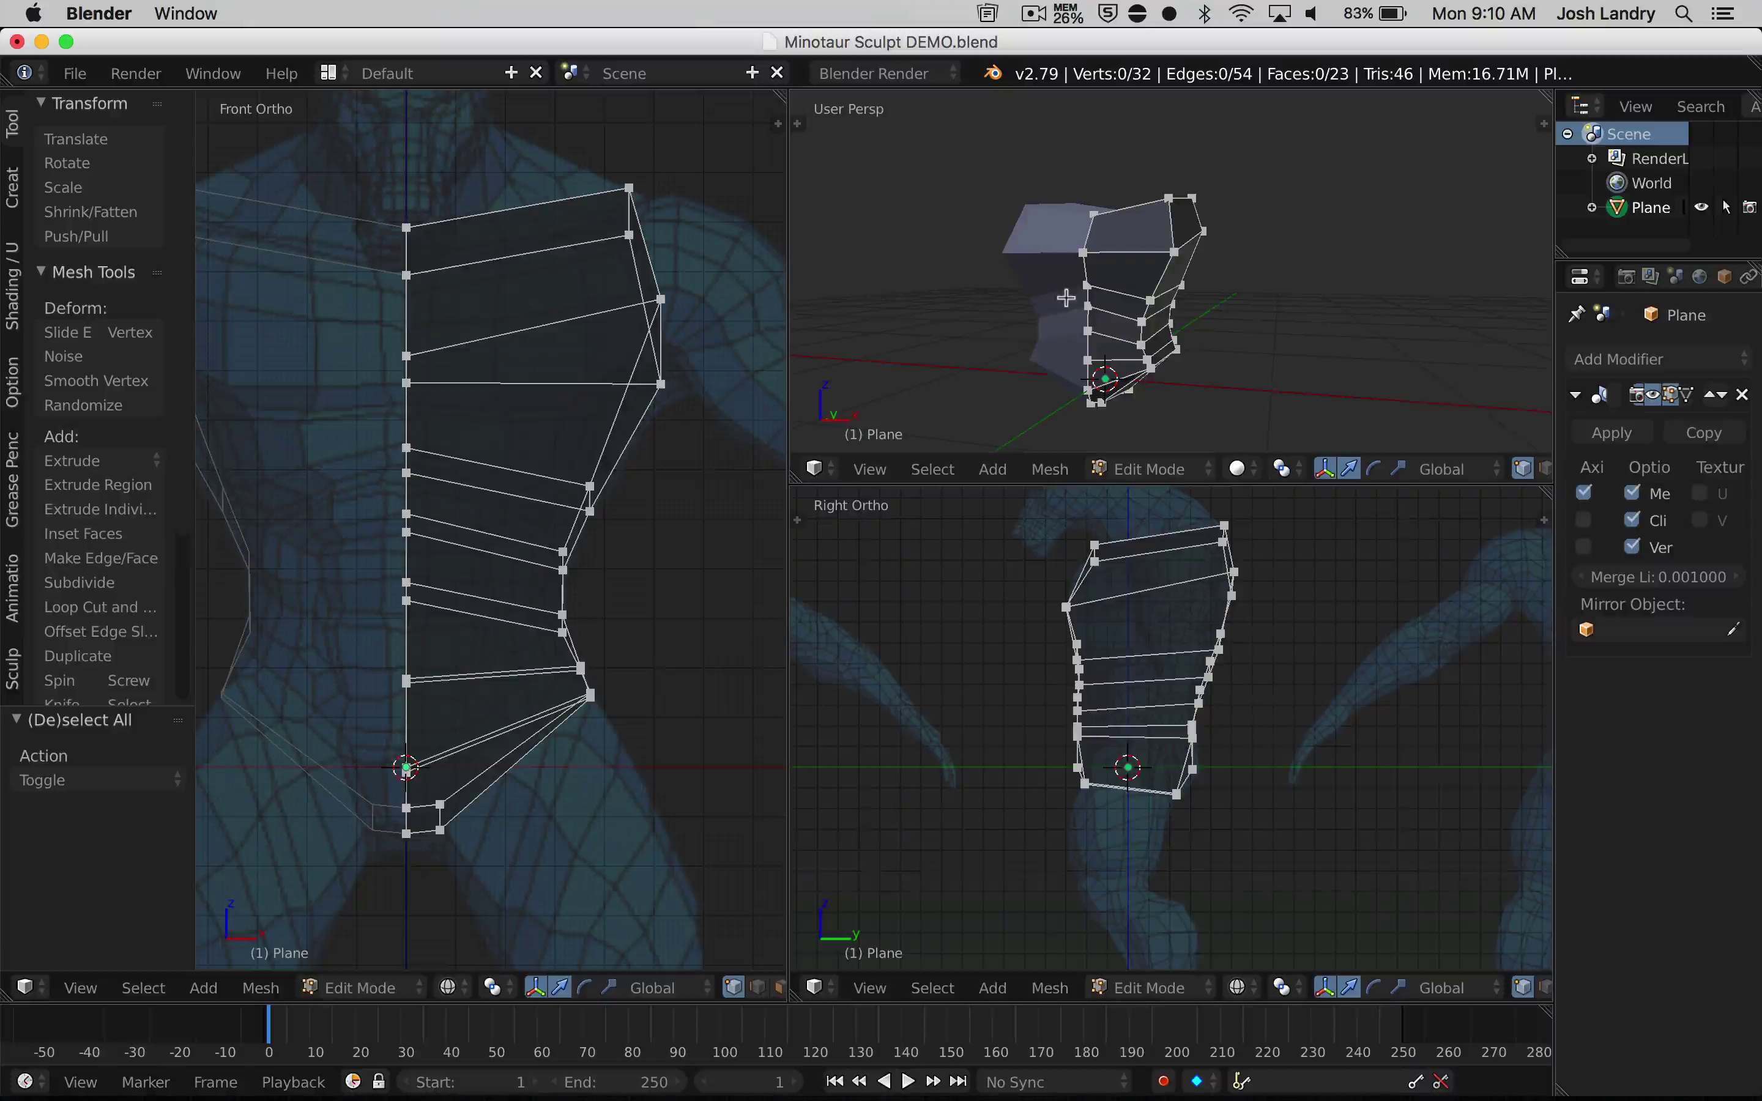
pyautogui.press('Tab')
pyautogui.click(883, 298)
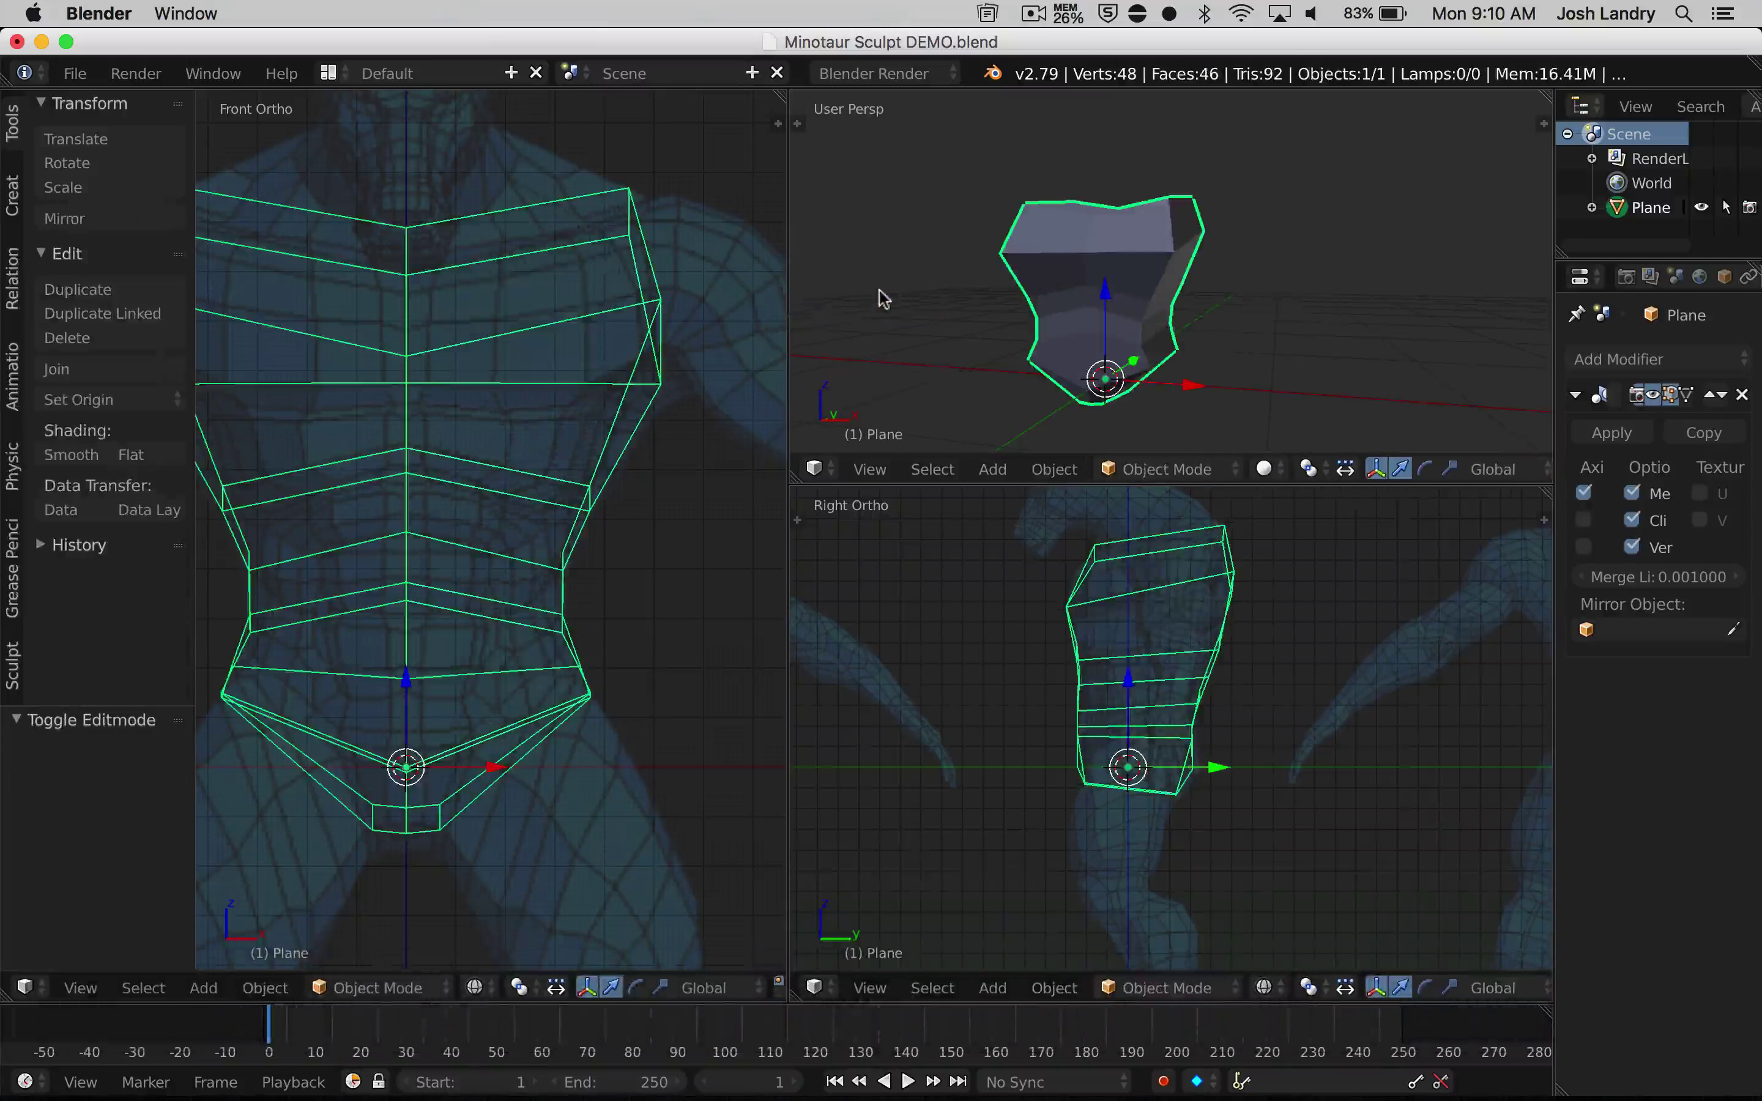
pyautogui.moveTo(1081, 321); pyautogui.dragTo(1136, 315, button='middle')
pyautogui.scroll(2, 1064, 318)
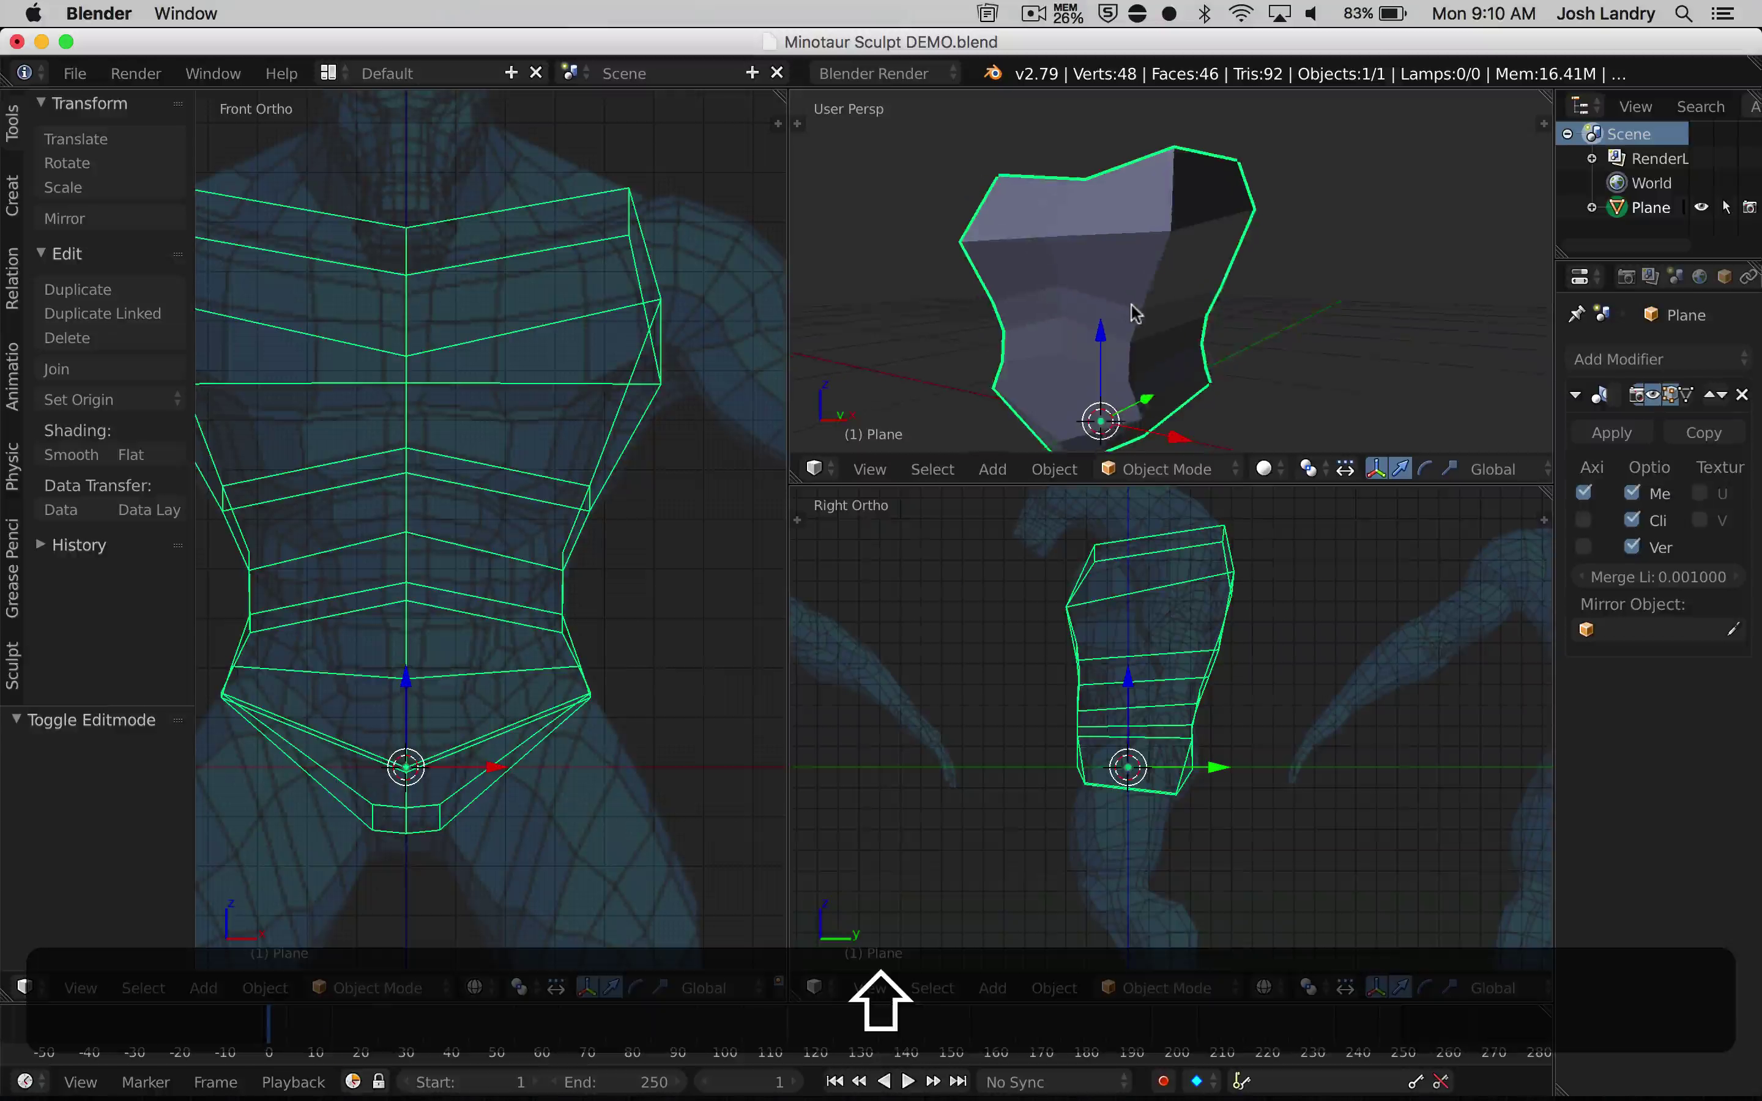
pyautogui.press('a')
pyautogui.scroll(-2, 1136, 315)
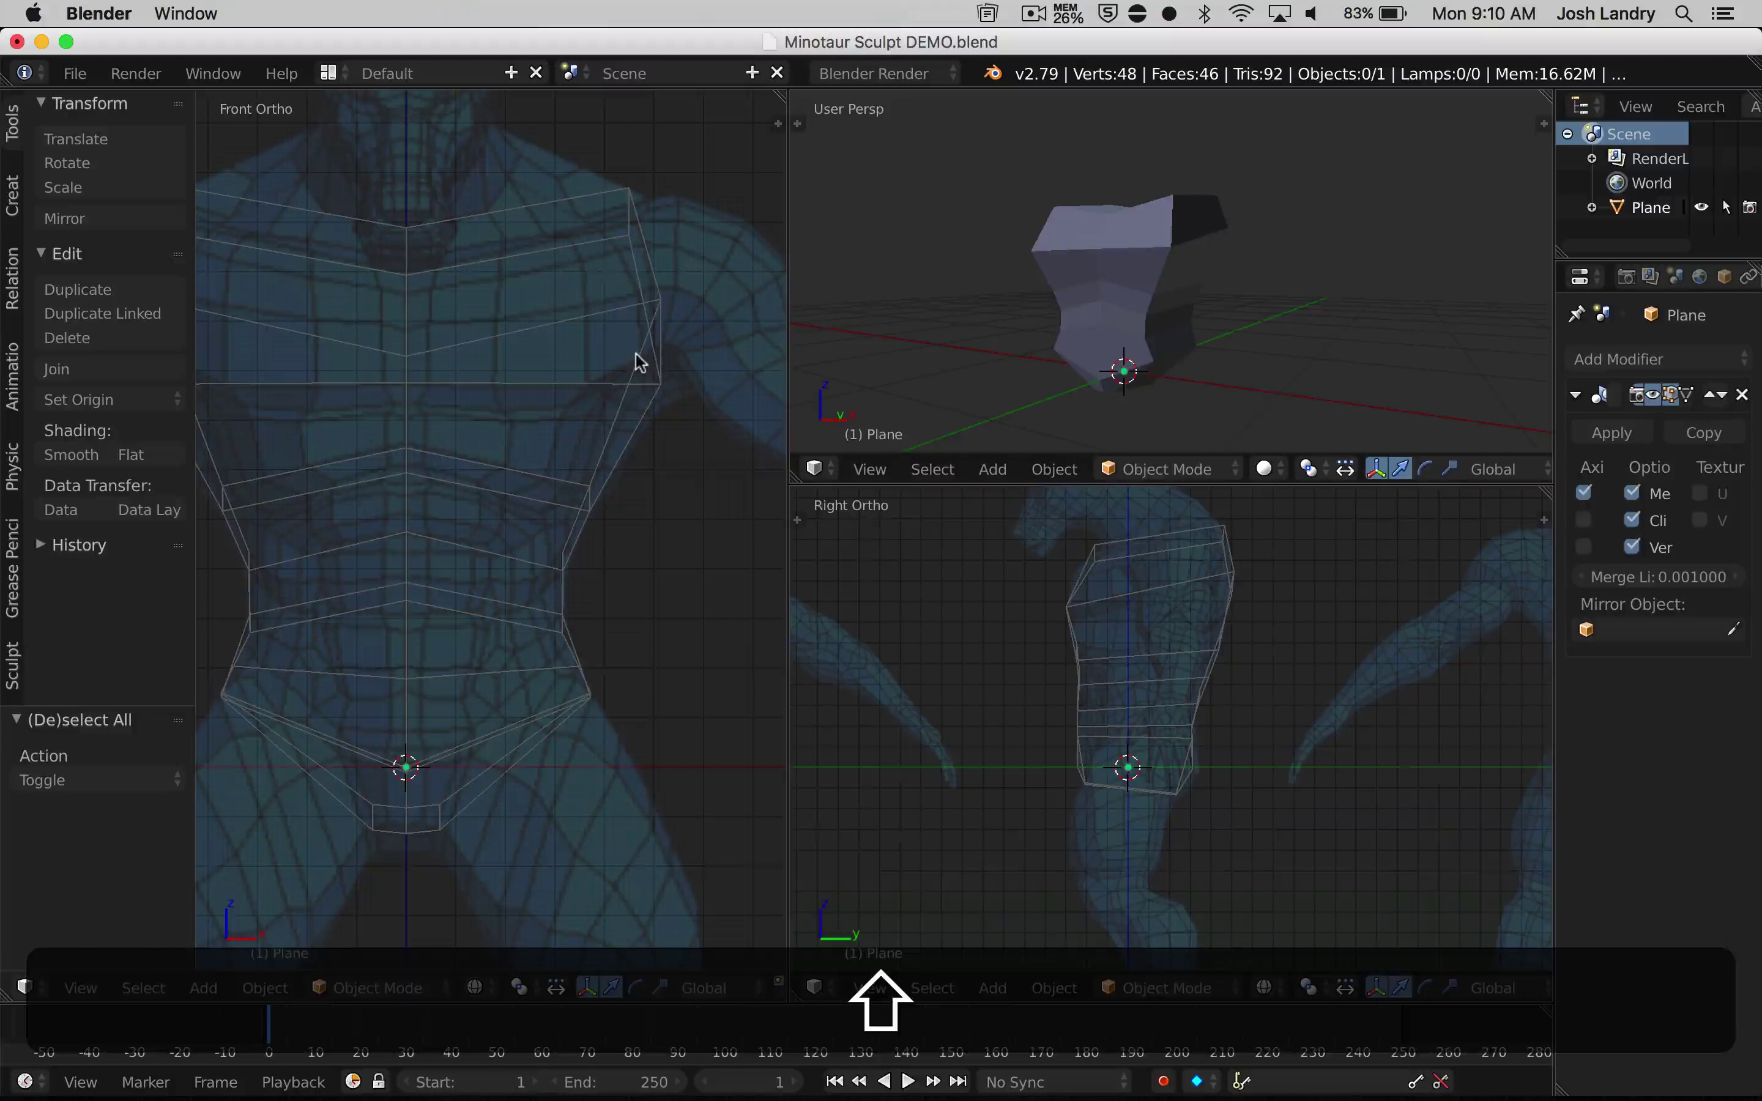
pyautogui.scroll(-2, 636, 352)
pyautogui.keyDown('shift'); pyautogui.moveTo(641, 440); pyautogui.dragTo(551, 424, button='middle'); pyautogui.keyUp('shift')
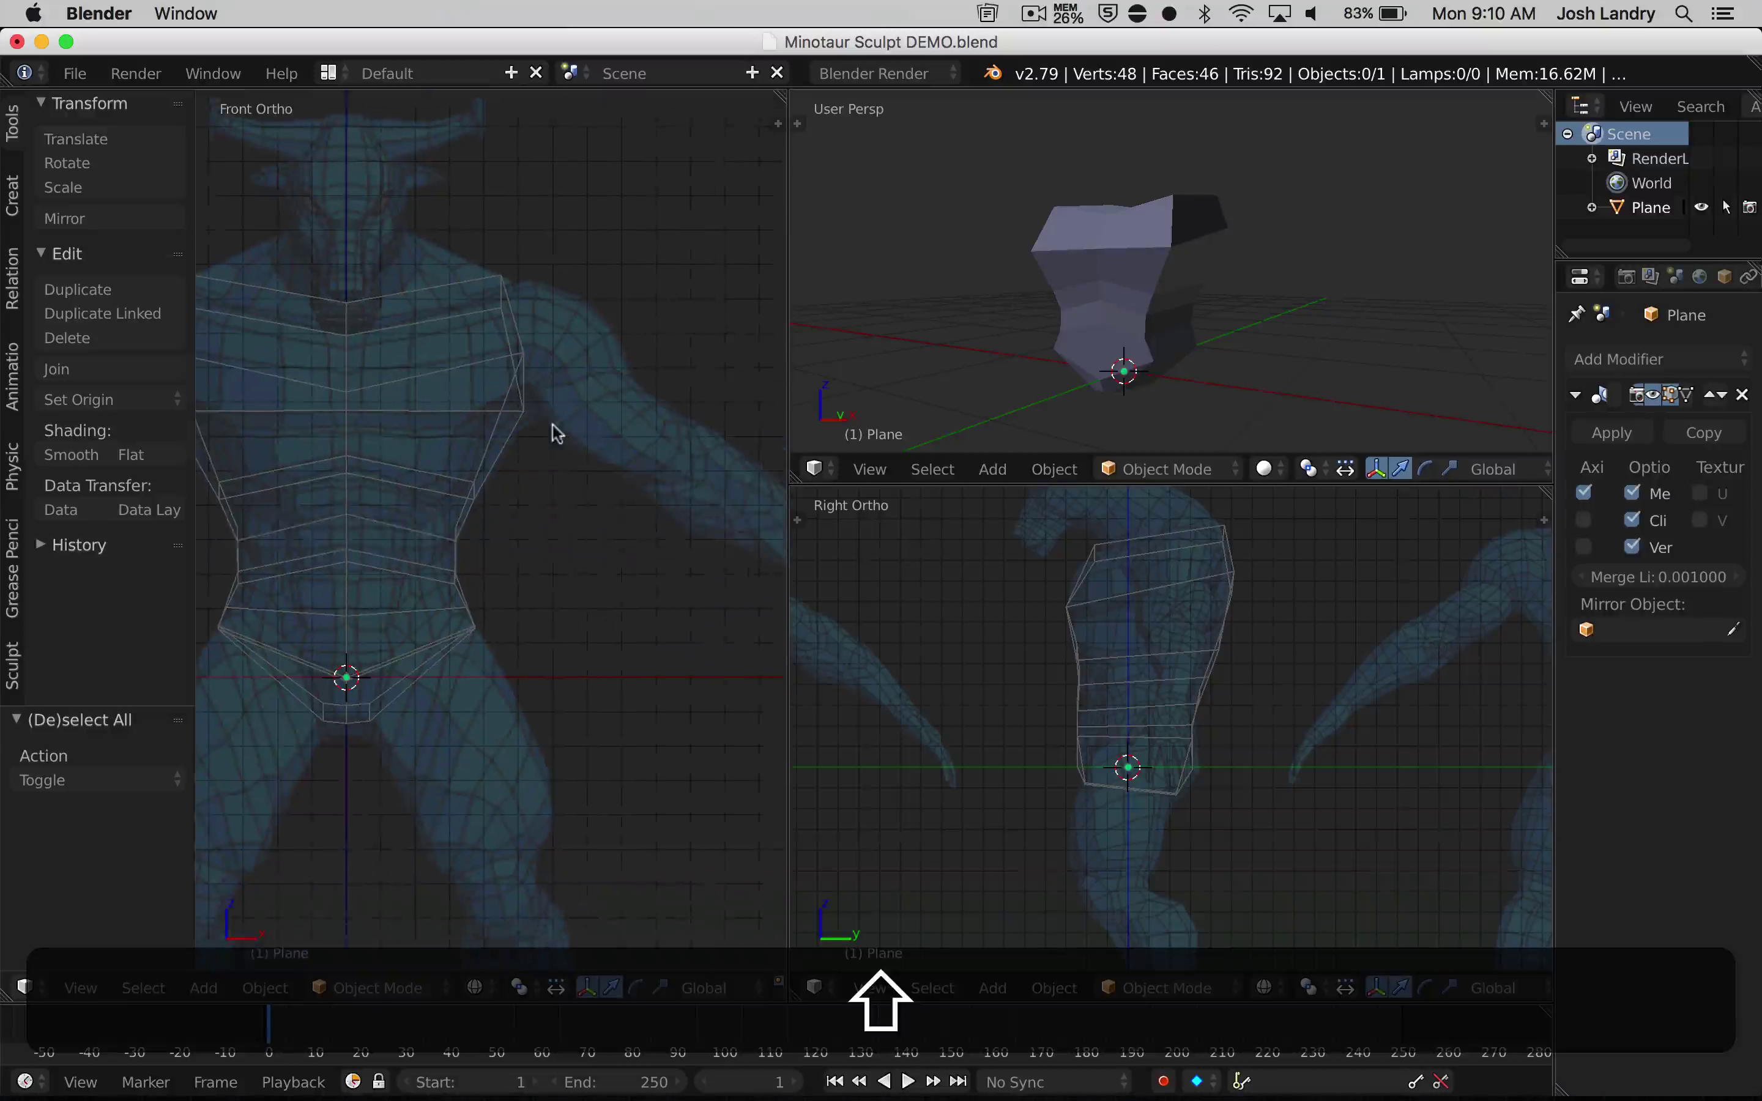